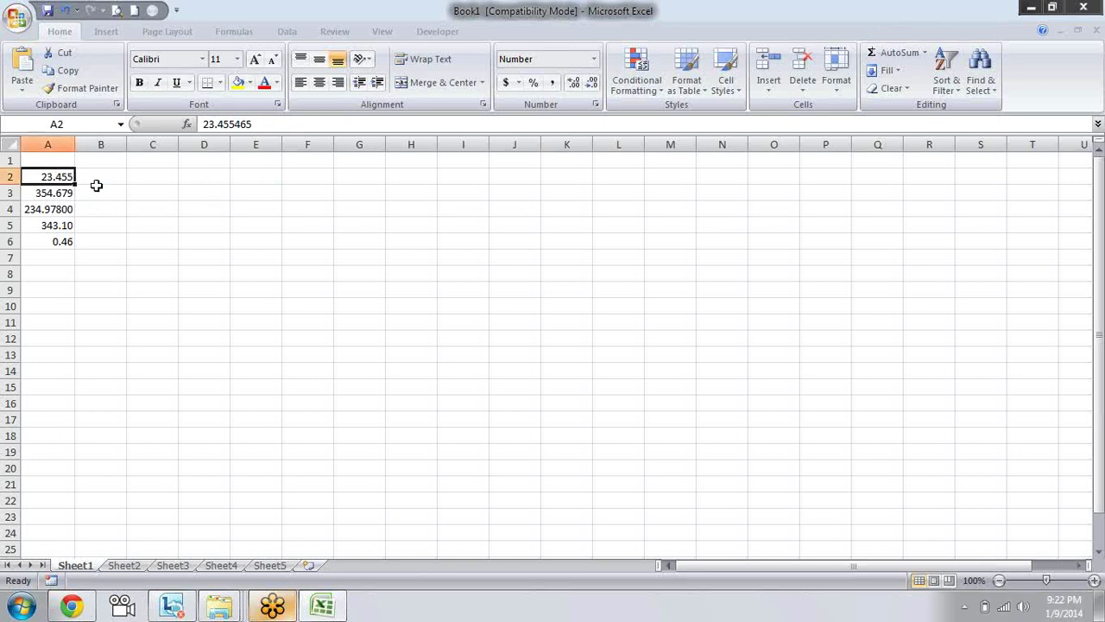
Compare the displayed and stored values of the numbers in column A.
key("Down")
key("Down")
key("Down")
key("Down")
key("Down")
key("Up")
key("Up")
key("Up")
key("Up")
key("Up")
left_click(282, 125)
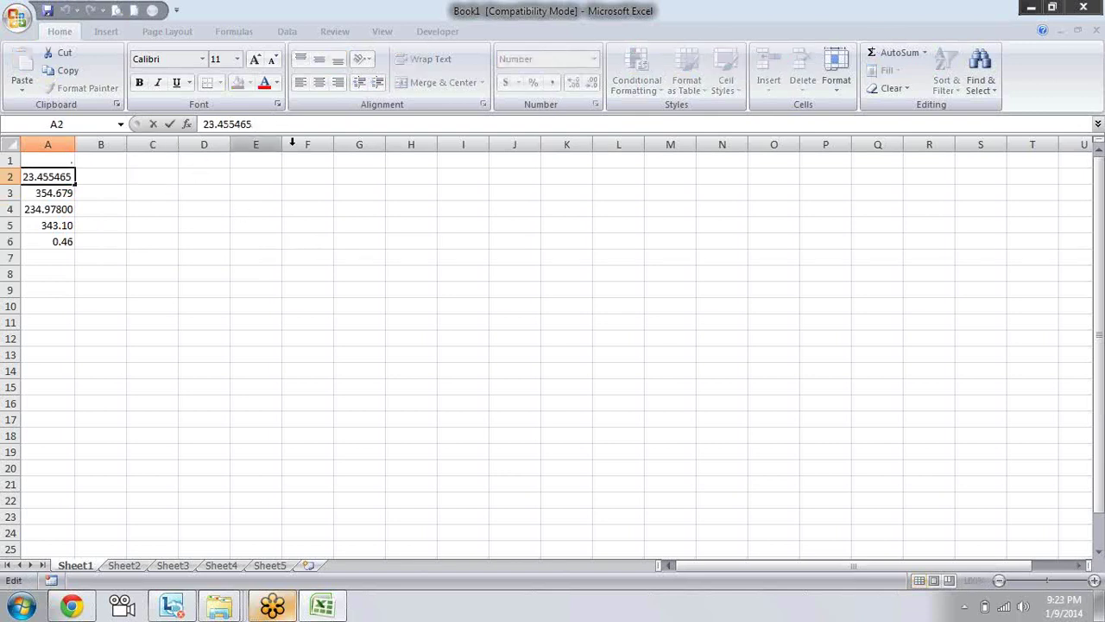
key("Return")
key("Up")
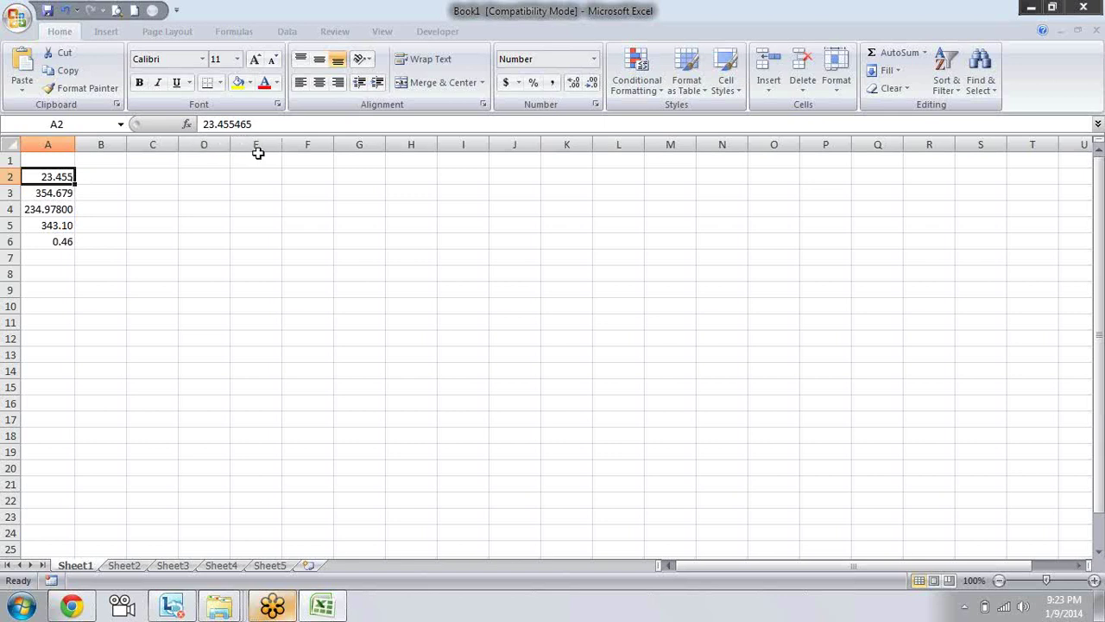
left_click(69, 222)
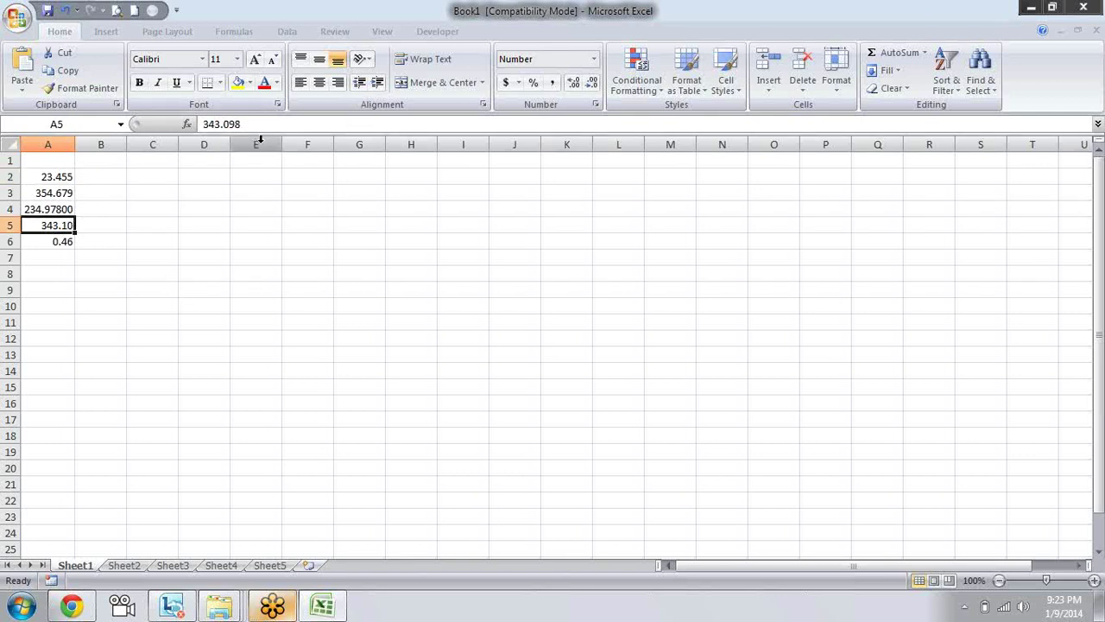
key("Up")
key("Up")
key("Up")
key("Down")
key("Down")
key("Down")
key("Up")
key("Up")
key("Up")
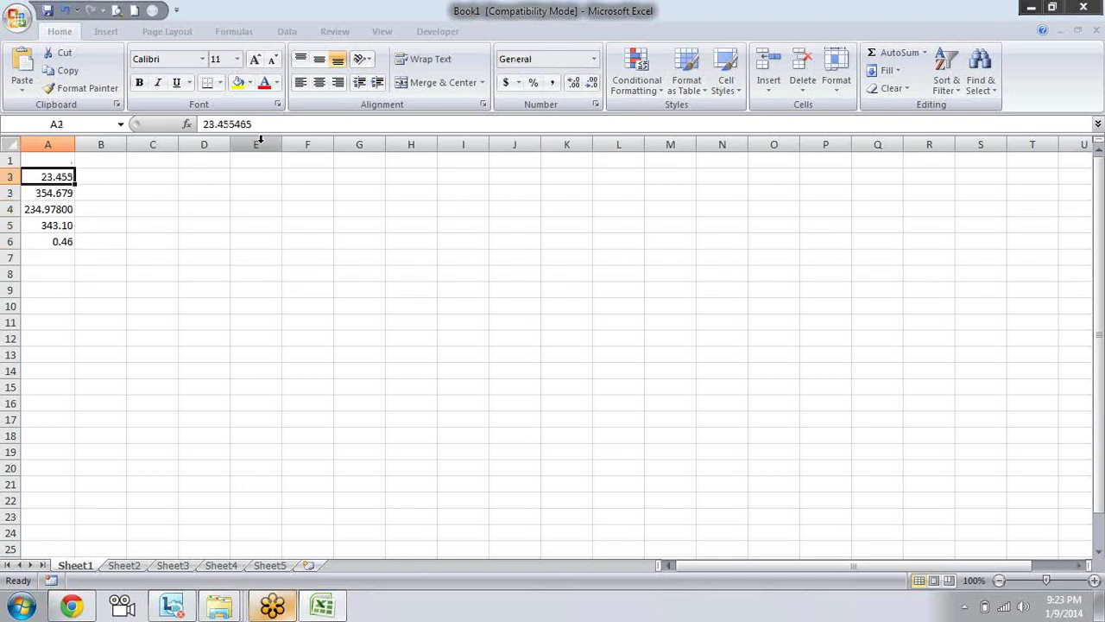
Copy A2's stored value 23.455465 and move to E2 as the paste destination.
key("shift+Down")
key("shift+Down")
key("shift+Down")
key("shift+Down")
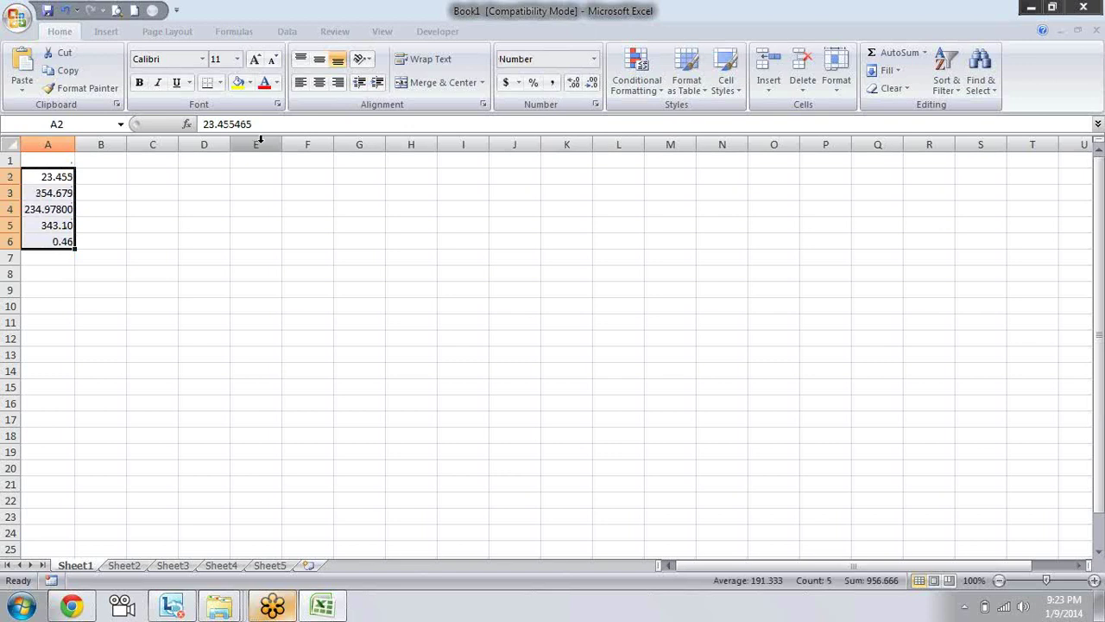
key("Right")
key("Left")
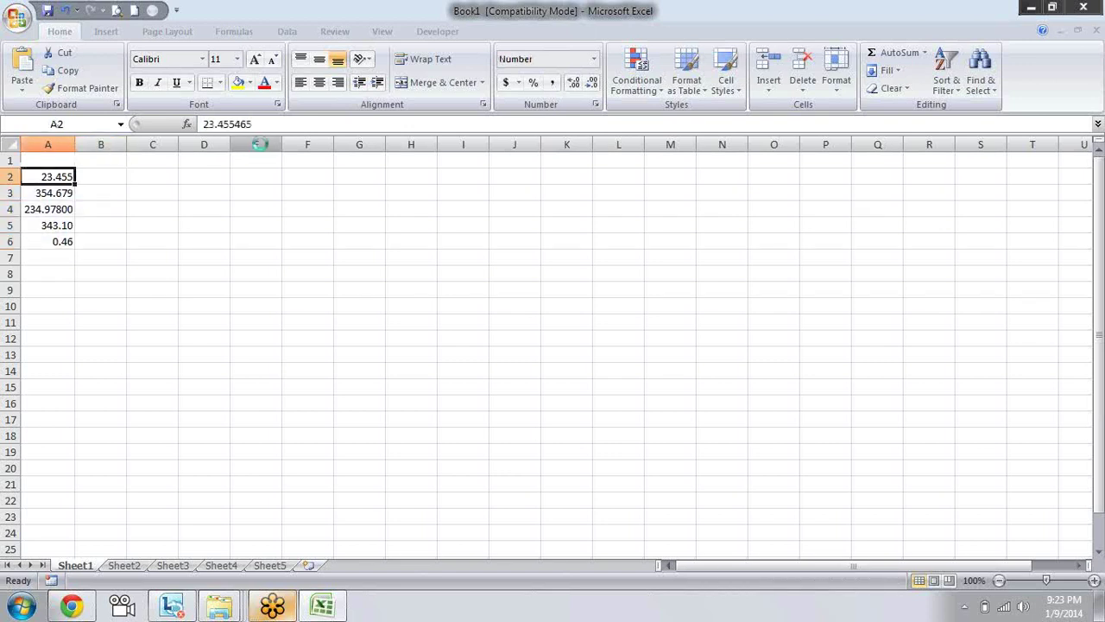
key("ctrl+c")
key("Right")
key("Right")
key("Right")
key("Right")
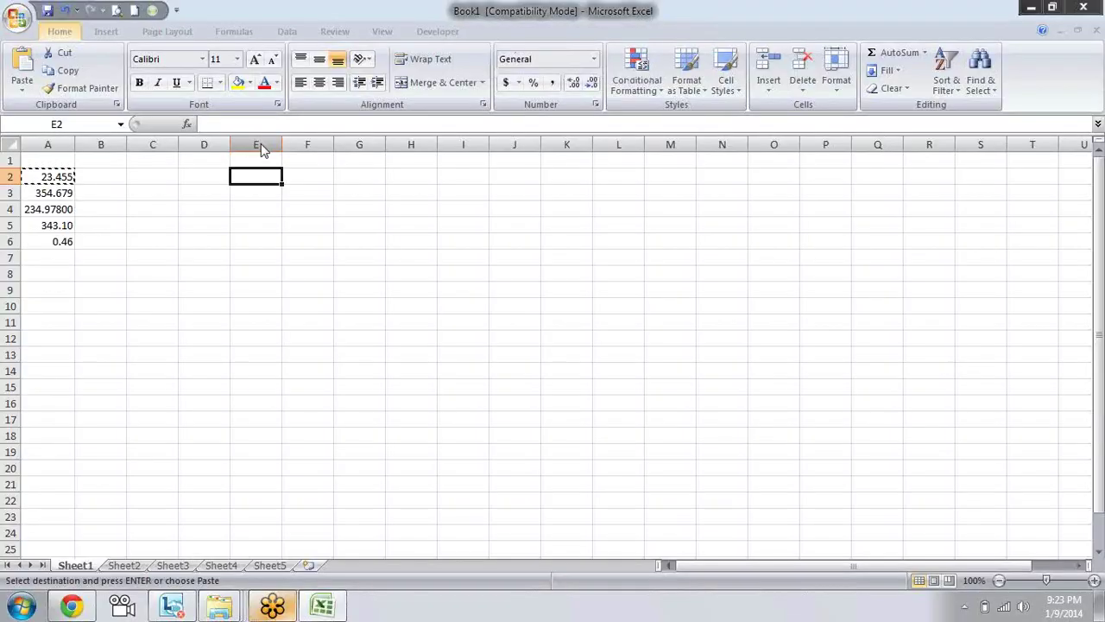
Paste only A2's value into E2, shown as 23.45547, and clear the copy marquee.
key("ctrl+alt+v")
key("v")
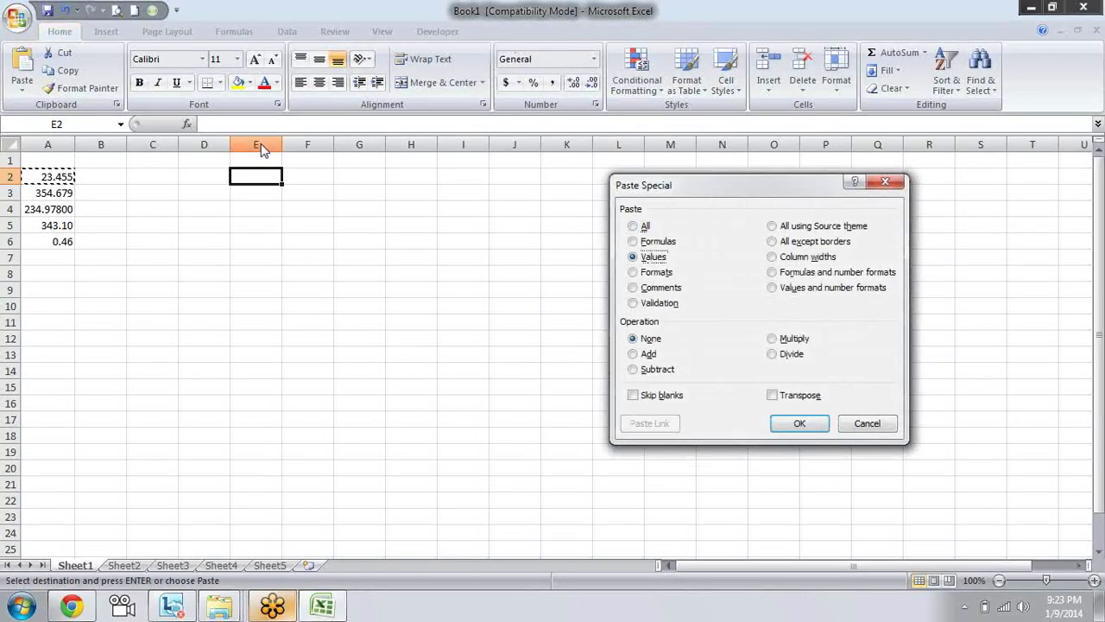
key("Return")
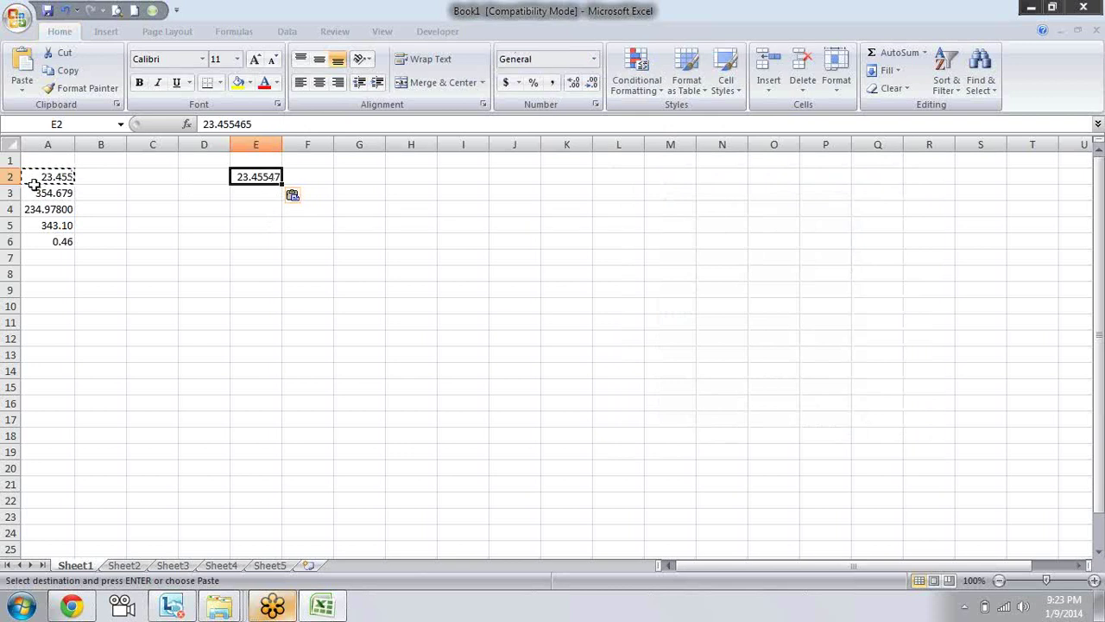
key("Escape")
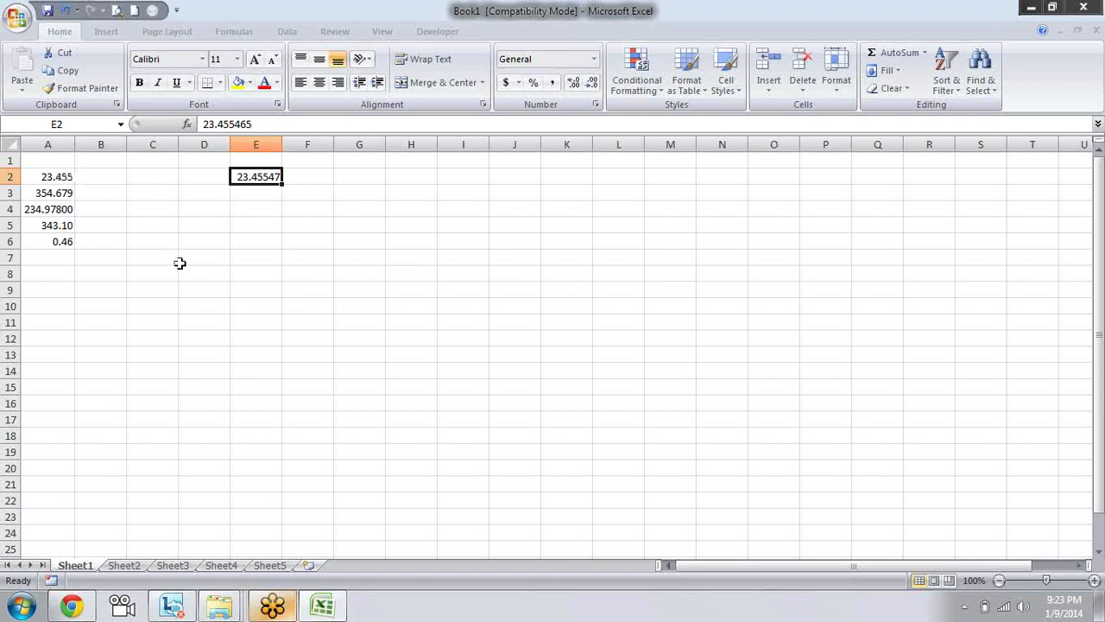
Delete the pasted value from E2 and select the numbers in A2:A6.
key("Delete")
key("Down")
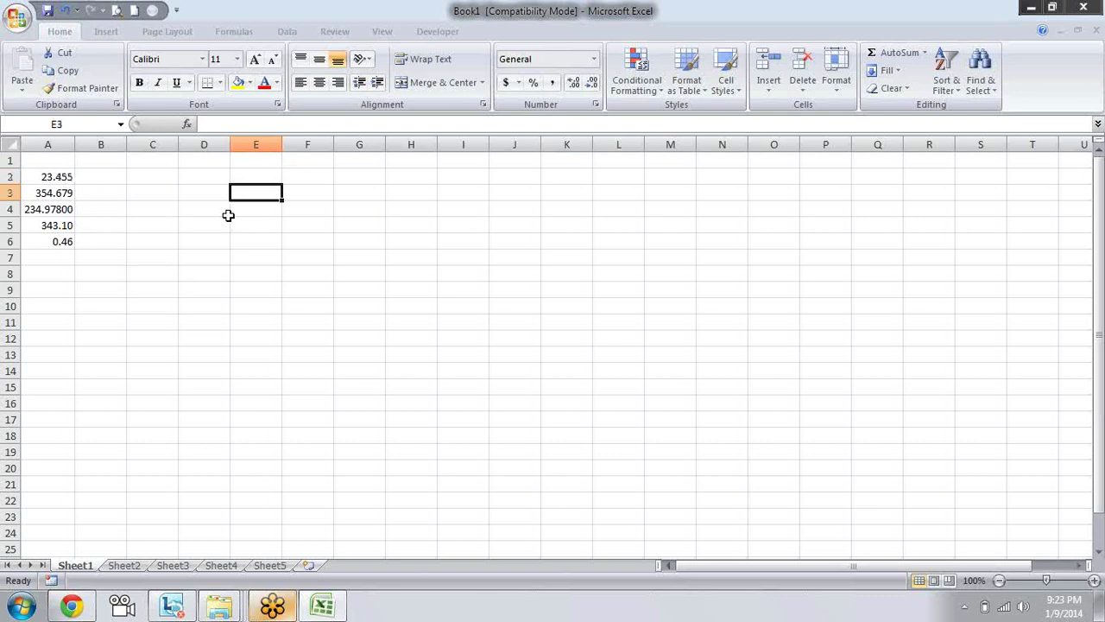
key("Left")
key("Left")
key("Left")
key("Left")
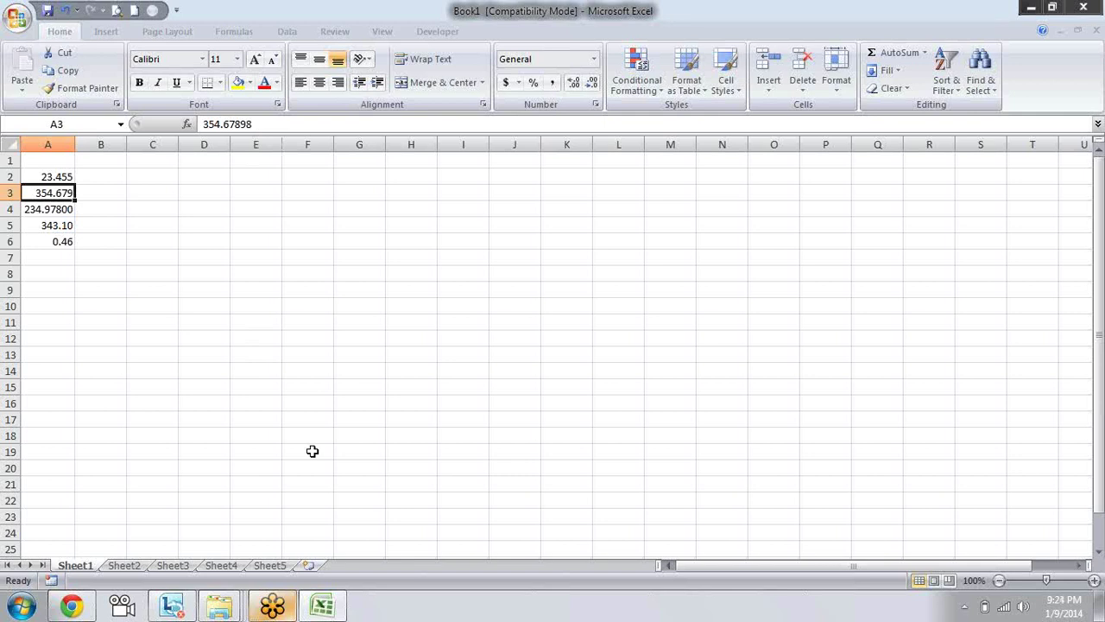
key("Down")
key("Up")
key("Up")
key("shift+Down")
key("shift+Down")
key("shift+Down")
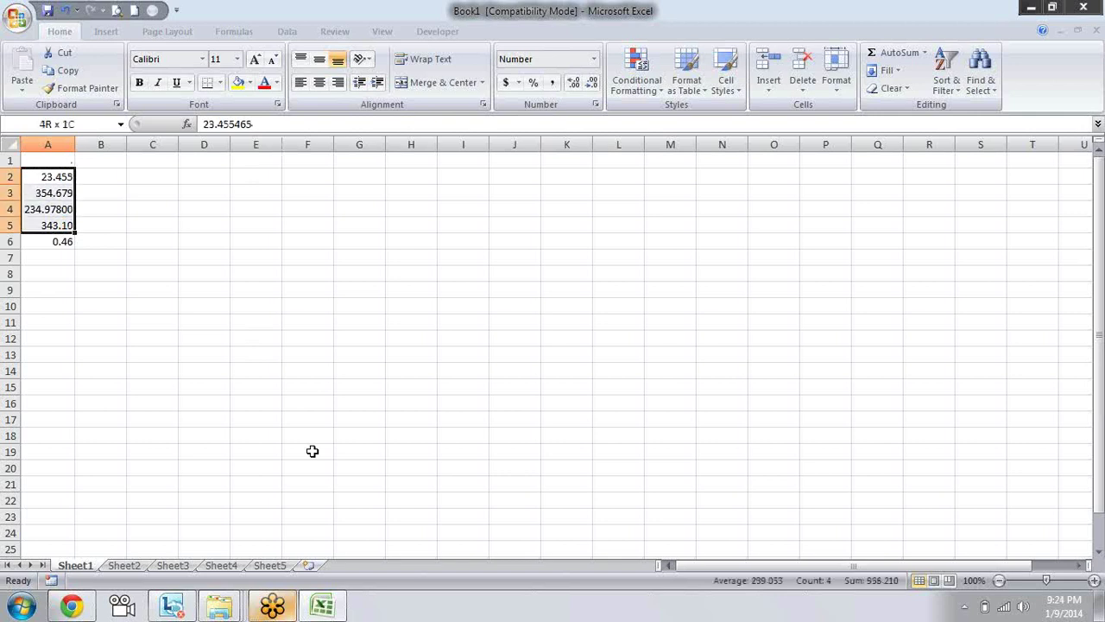
key("shift+Down")
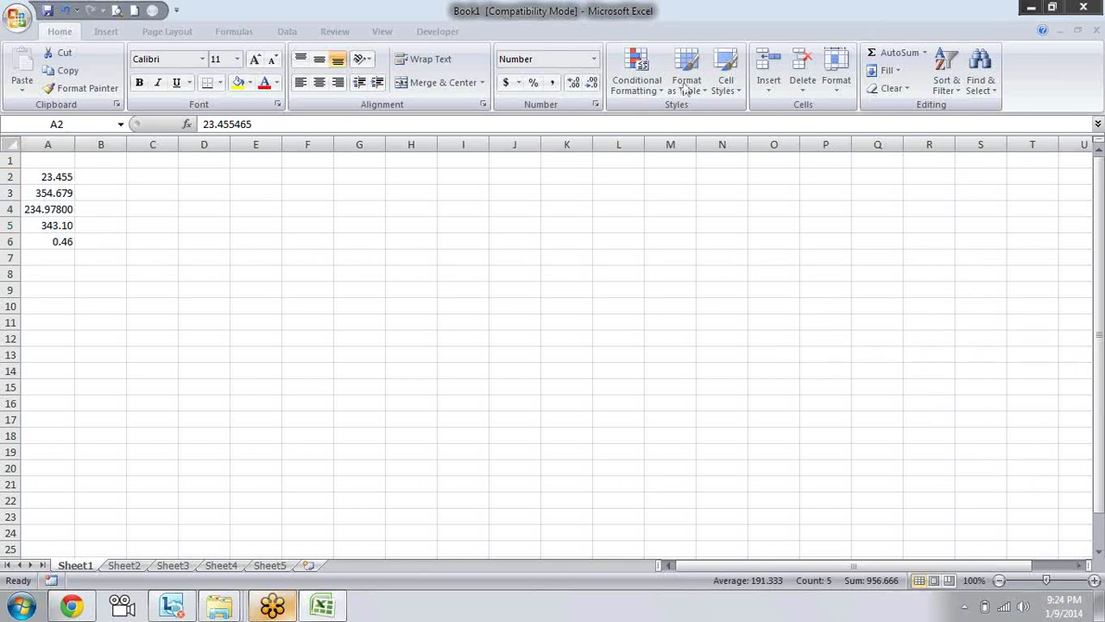
key("ctrl+shift+Down")
In B2, begin a =CELL formula with "format" as the info type.
key("Right")
key("Left")
key("Down")
key("Down")
key("Down")
key("Down")
key("Up")
key("Up")
key("Up")
key("Up")
key("Right")
type("=cel")
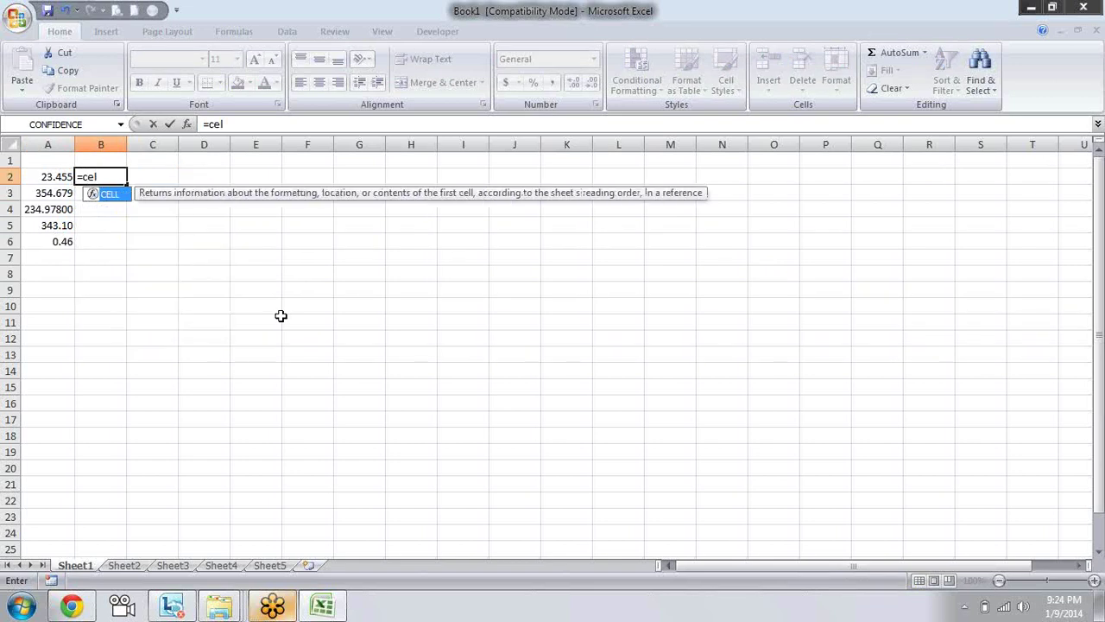
key("Tab")
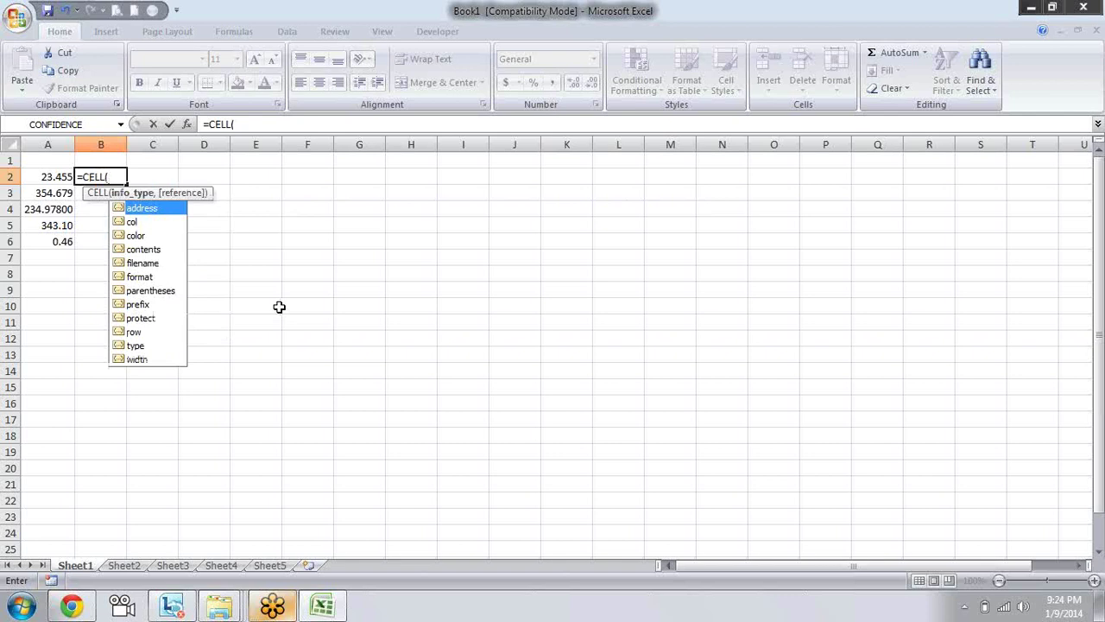
key("Down")
key("Down")
key("Down")
key("Down")
key("Down")
key("Tab")
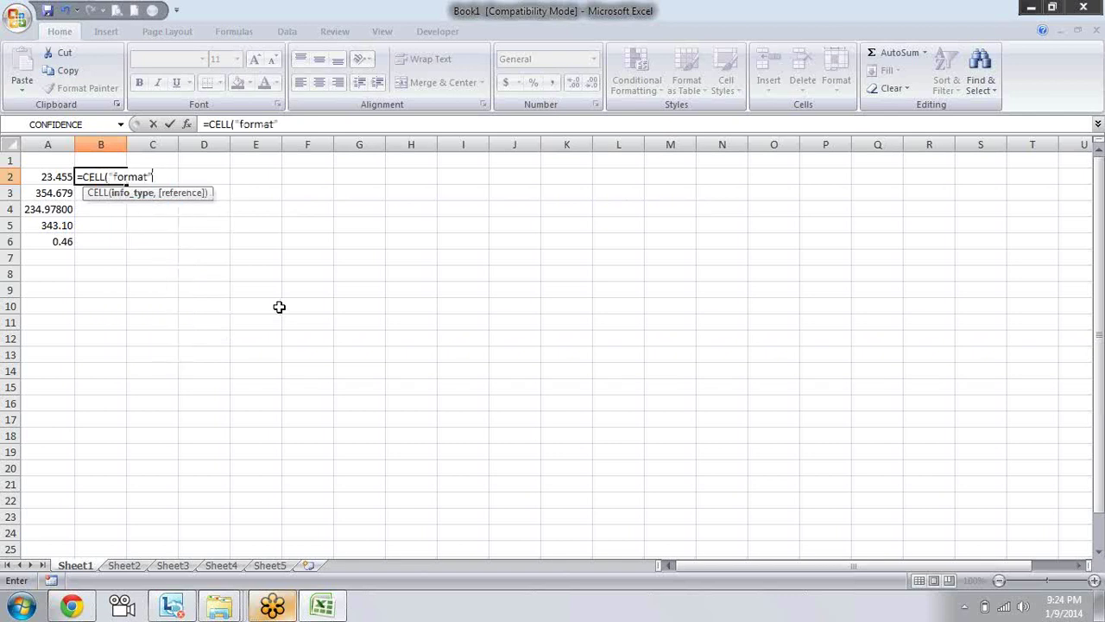
Complete =CELL("format",A2) and fill it down to B6 (F3, G, F5, F2, F2).
type(",")
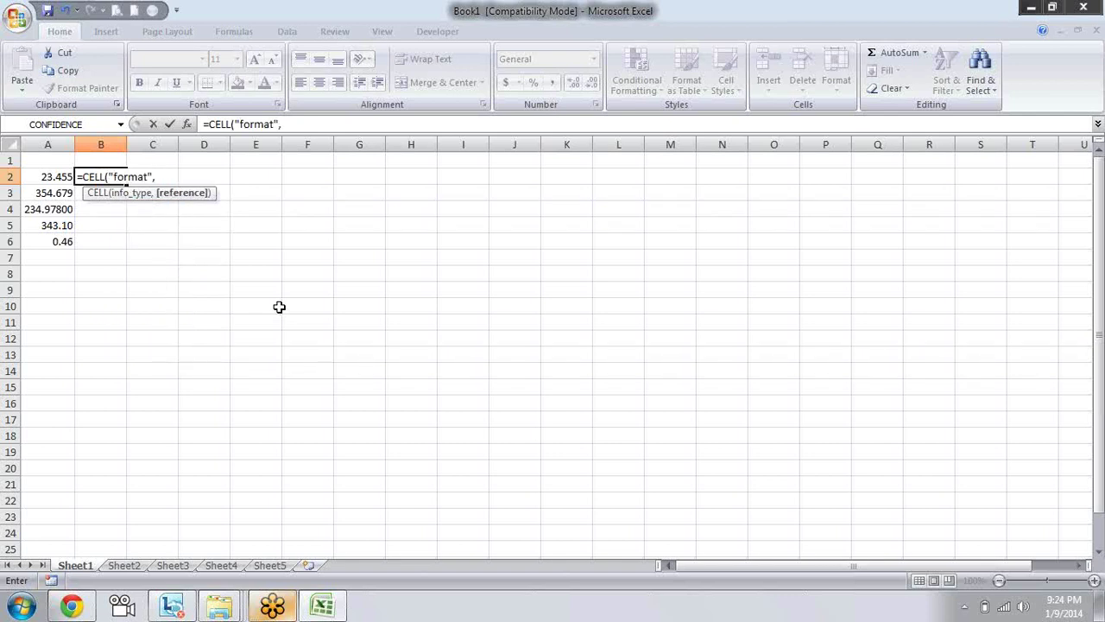
key("Left")
type(")")
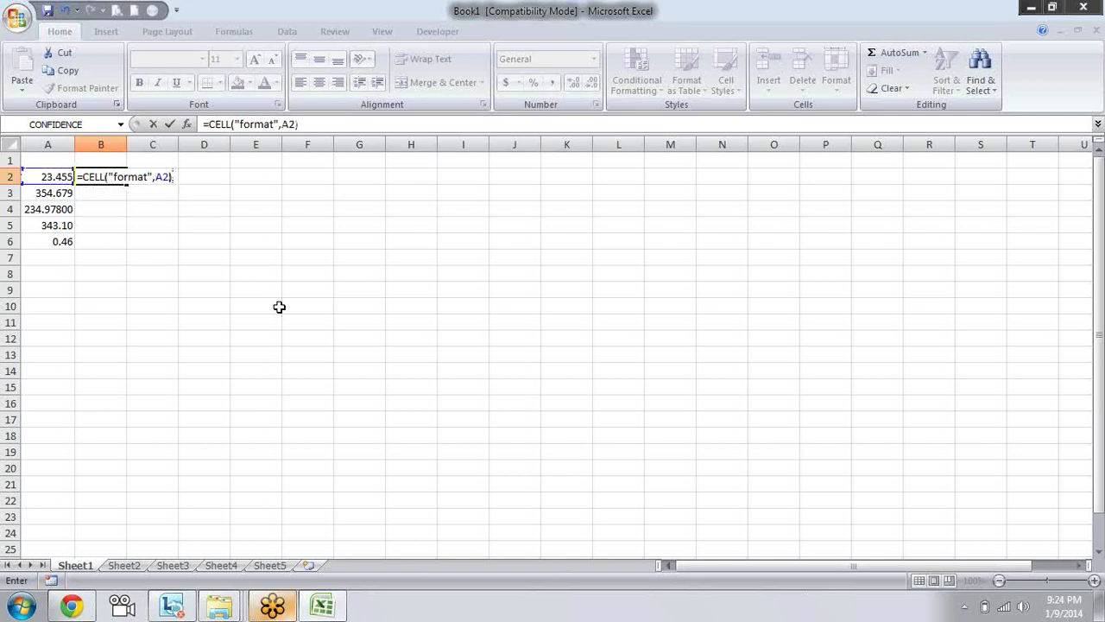
key("Return")
key("Up")
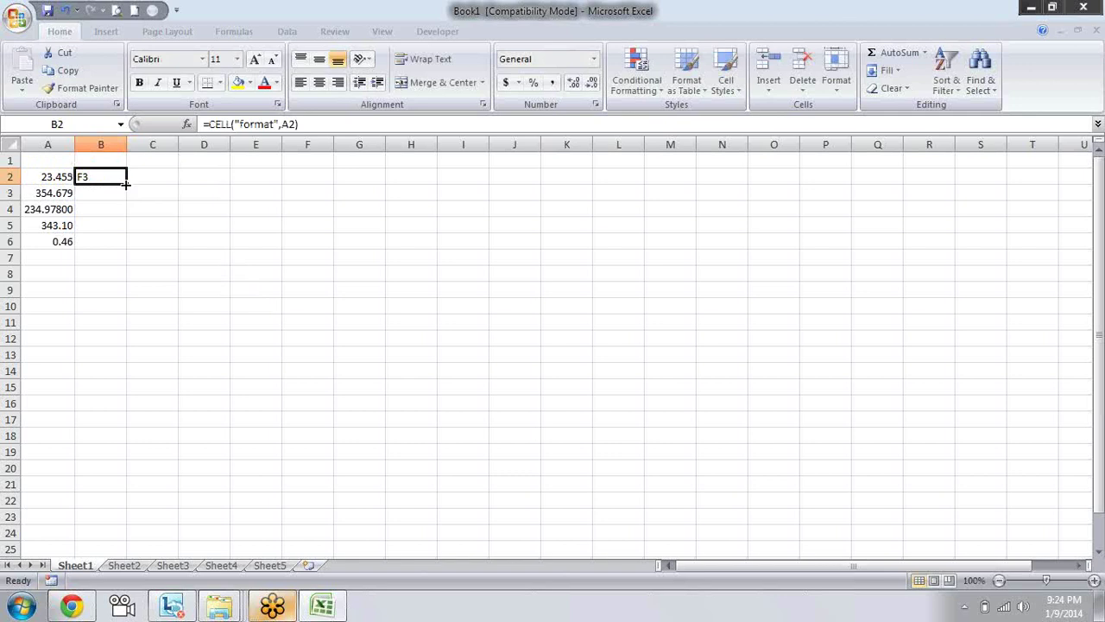
left_click_drag(127, 184, 130, 249)
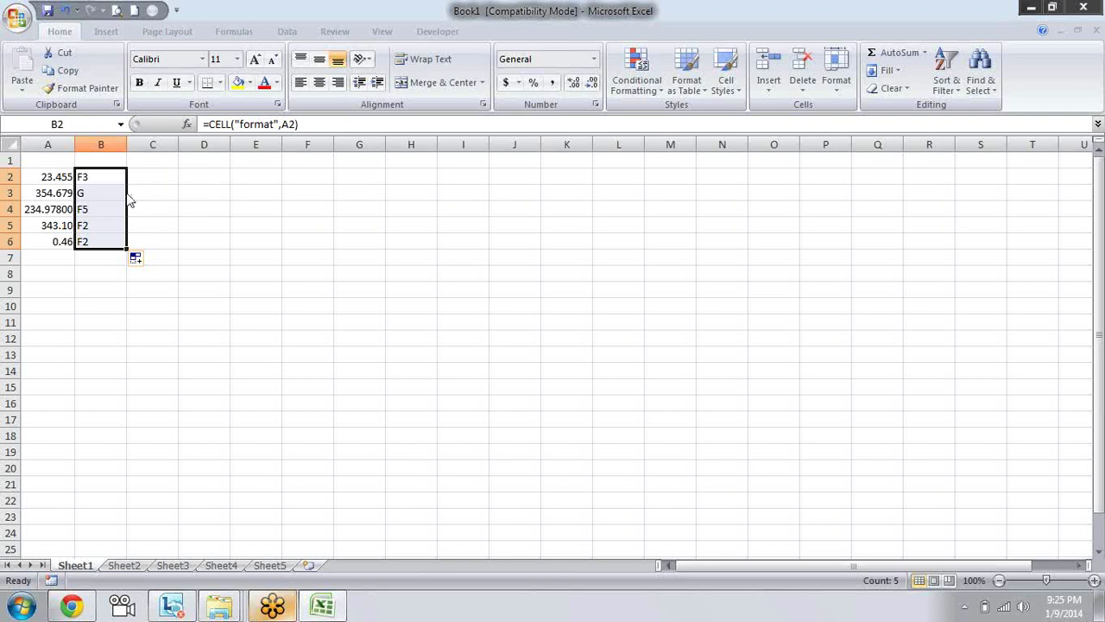
Enter 234234.3876 into A3 and check its format code in B3.
left_click(109, 192)
left_click(51, 194)
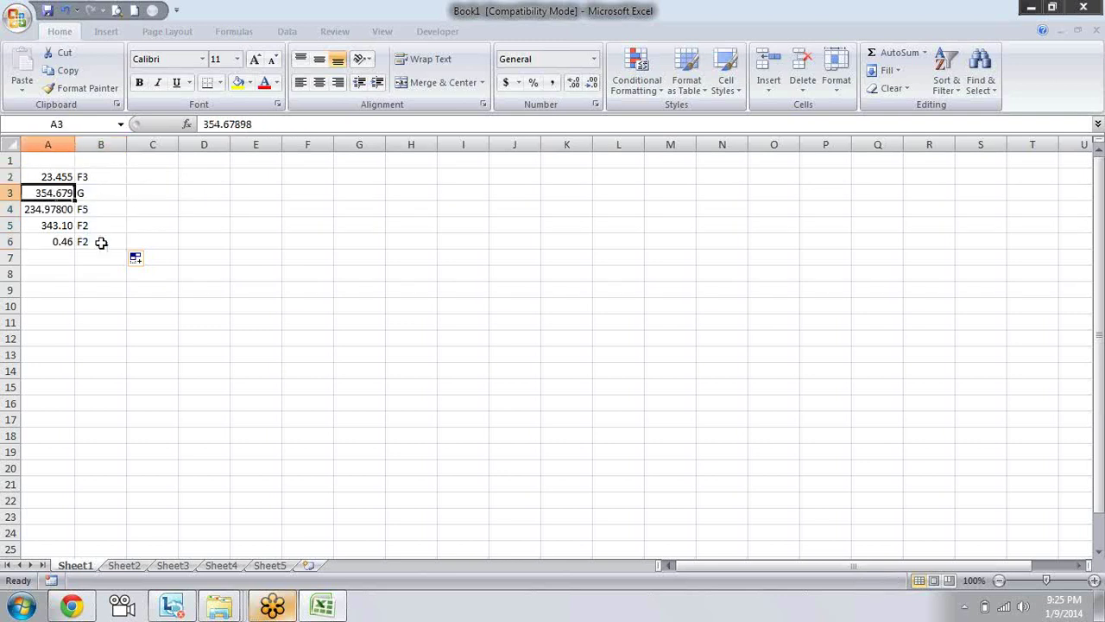
type("23")
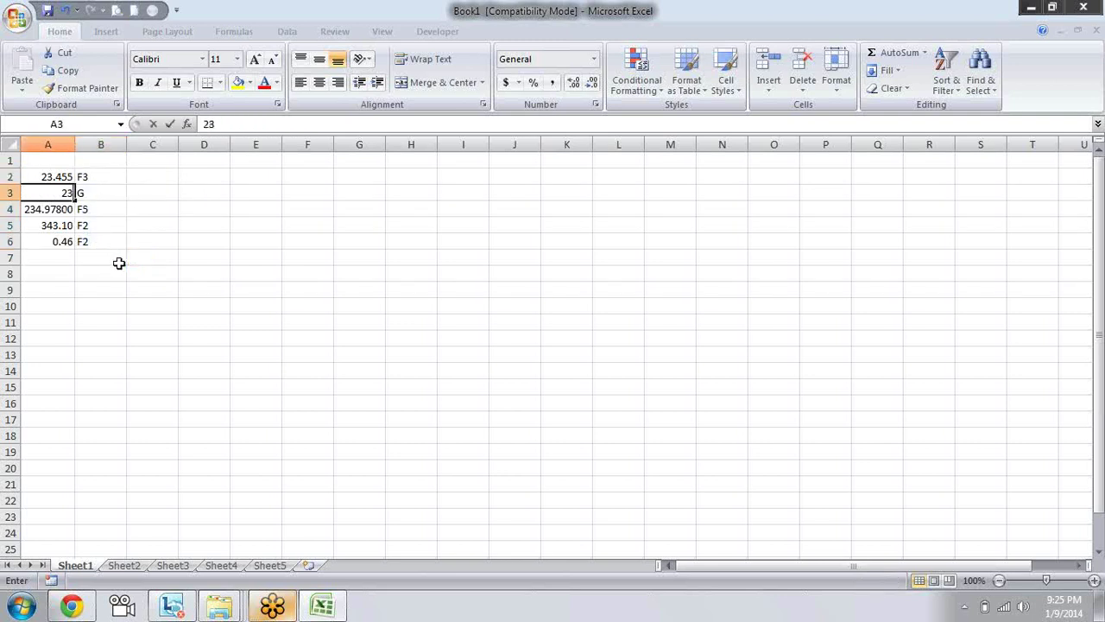
type("4234.")
type("38")
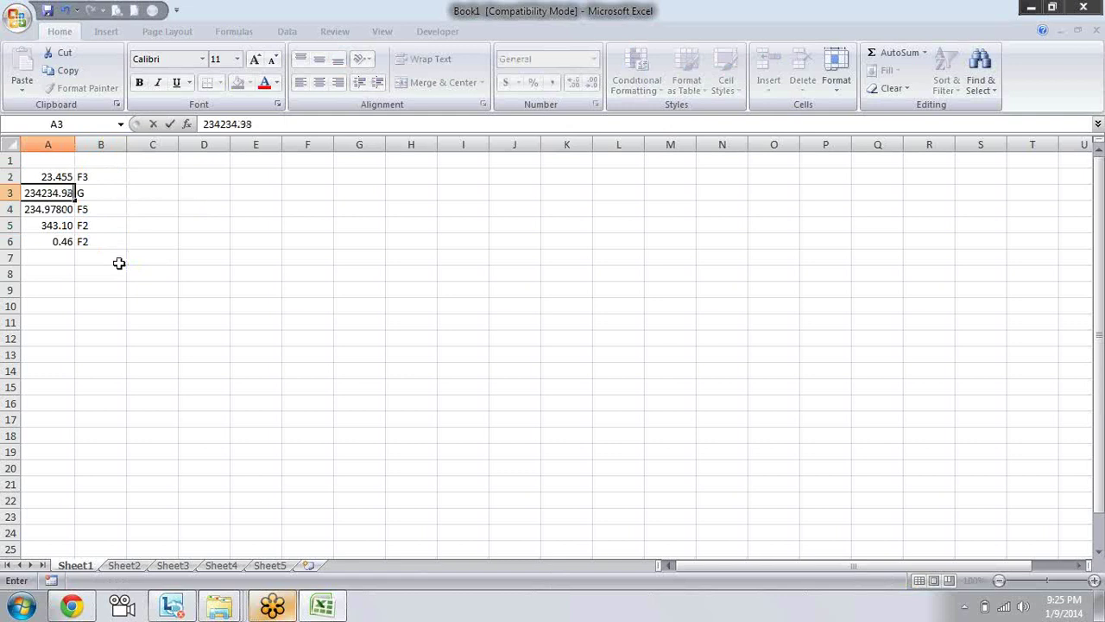
type("765")
key("BackSpace")
key("Return")
key("Up")
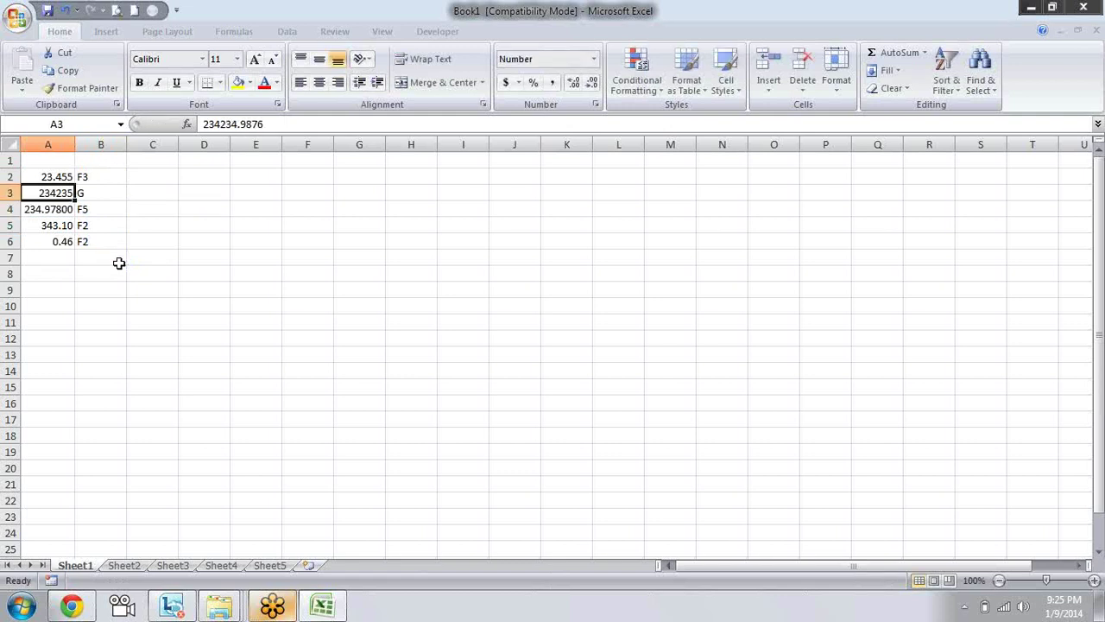
key("Right")
key("Left")
Re-edit A3, deleting two more digits from the number.
key("F2")
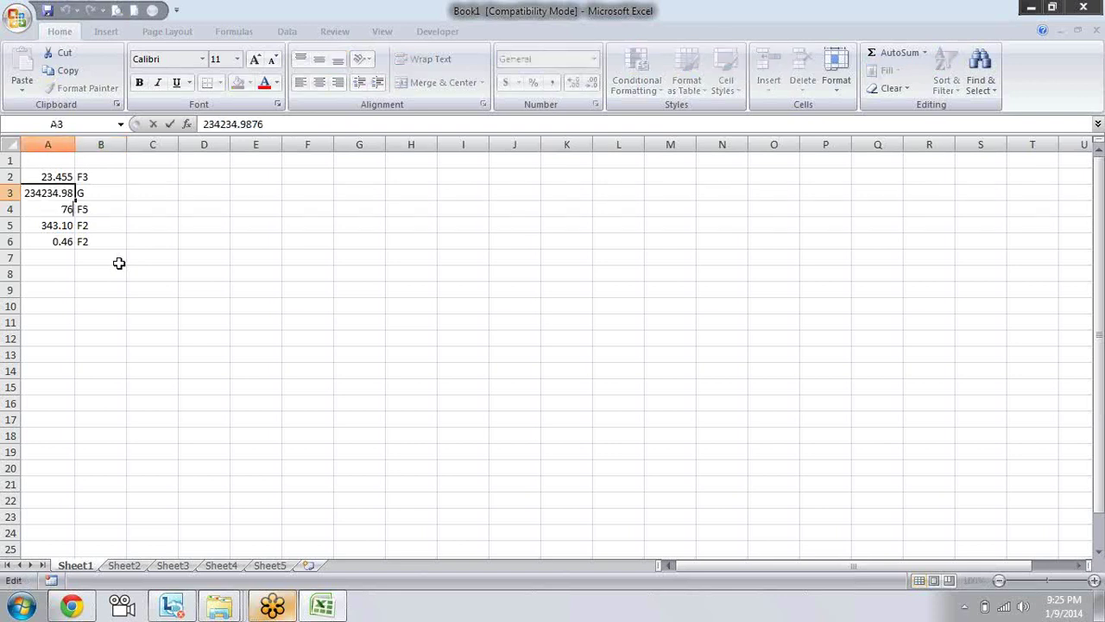
key("Return")
key("Up")
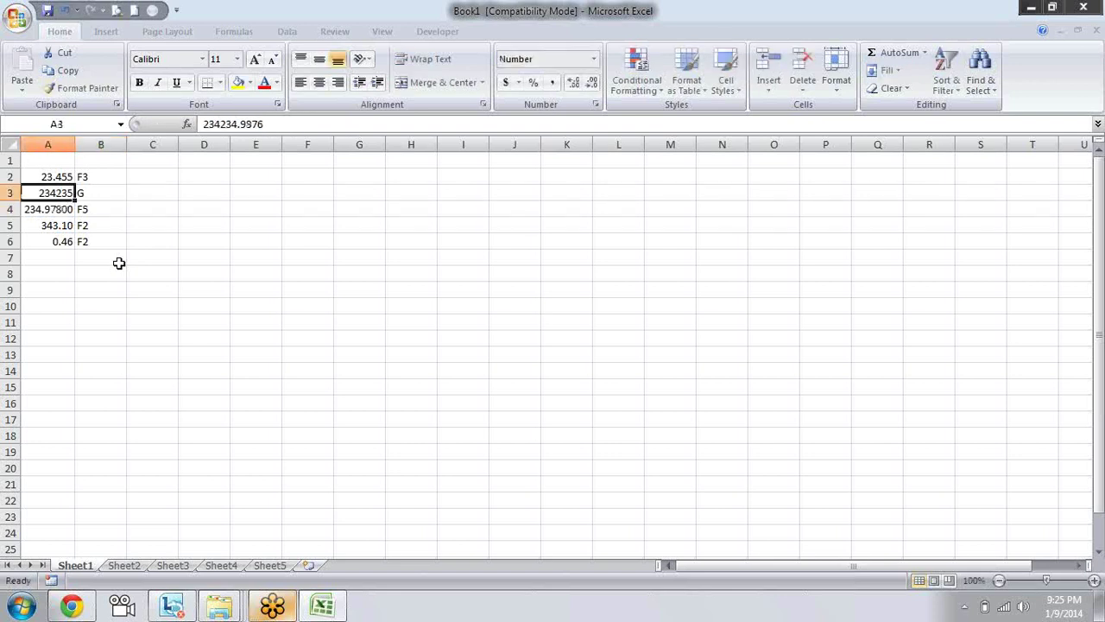
key("F2")
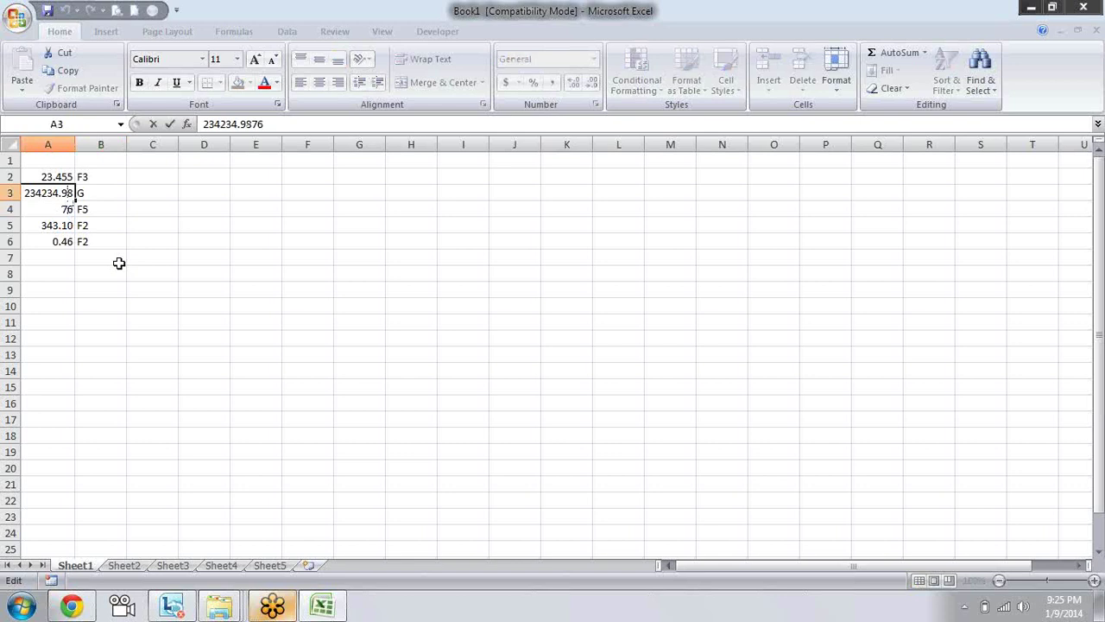
key("BackSpace")
key("BackSpace")
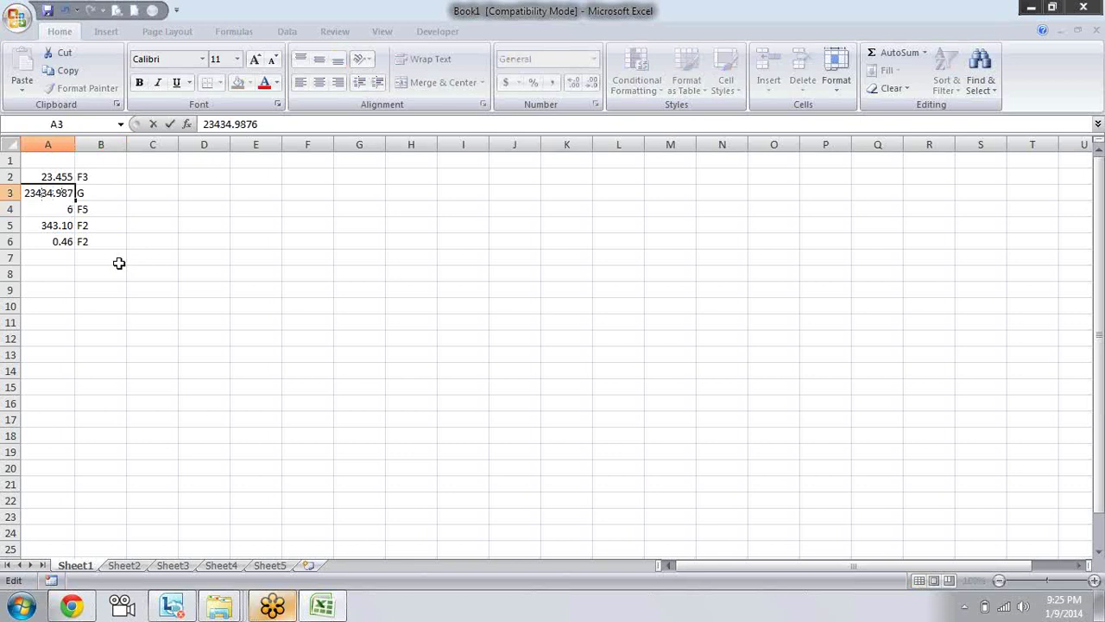
key("BackSpace")
key("Return")
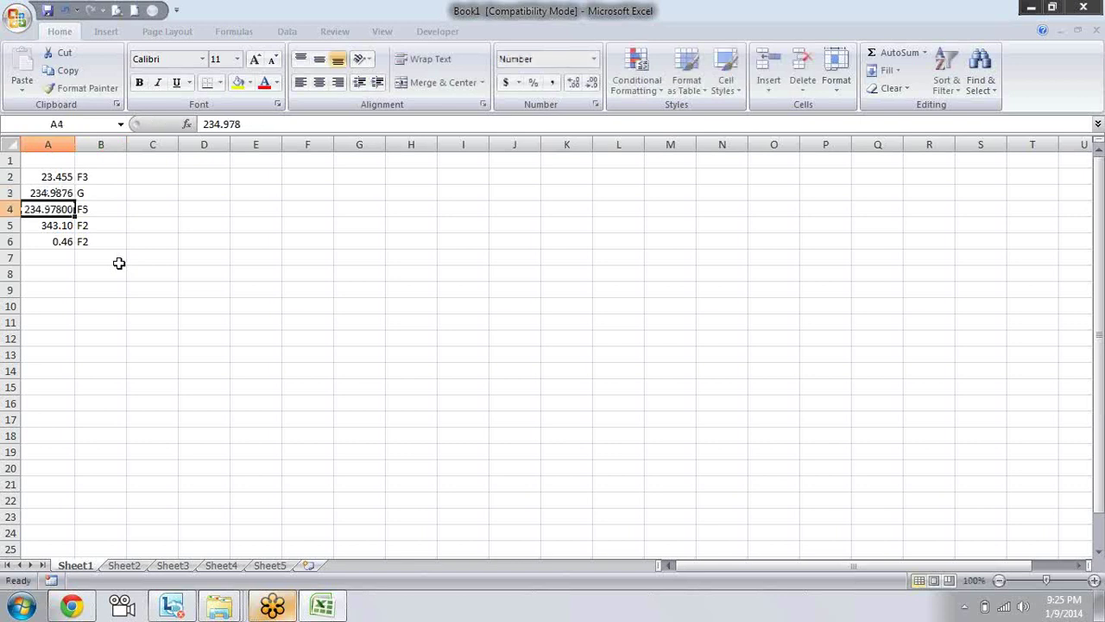
key("Up")
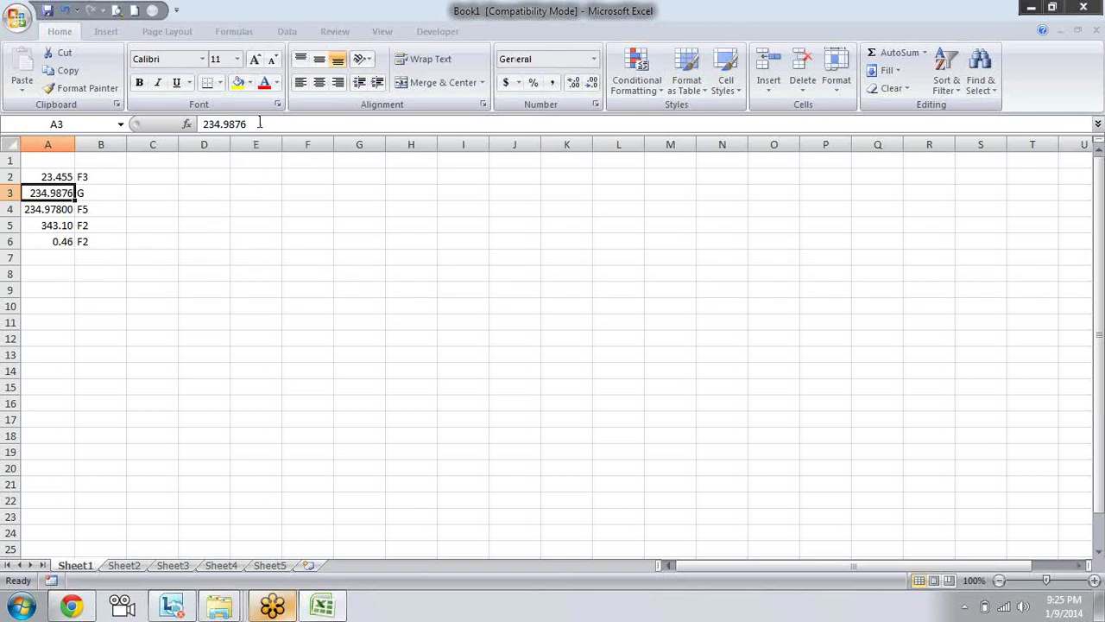
Decrease A3 to two decimal places and recalculate B3 so it reads F2.
left_click(593, 82)
left_click(593, 83)
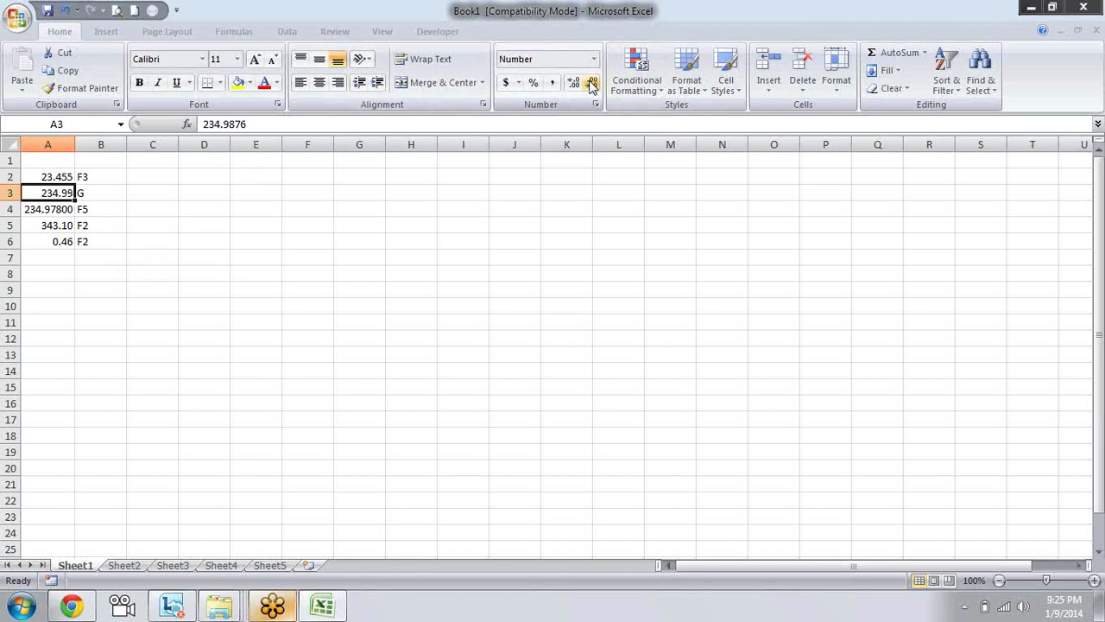
key("Down")
key("Up")
key("Right")
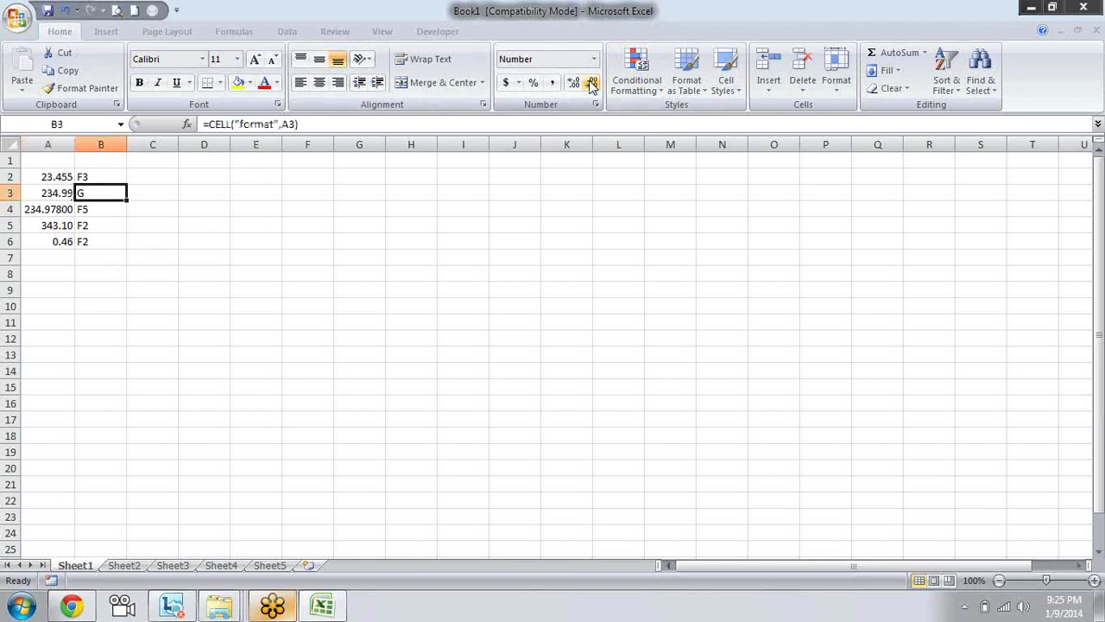
key("F2")
key("Return")
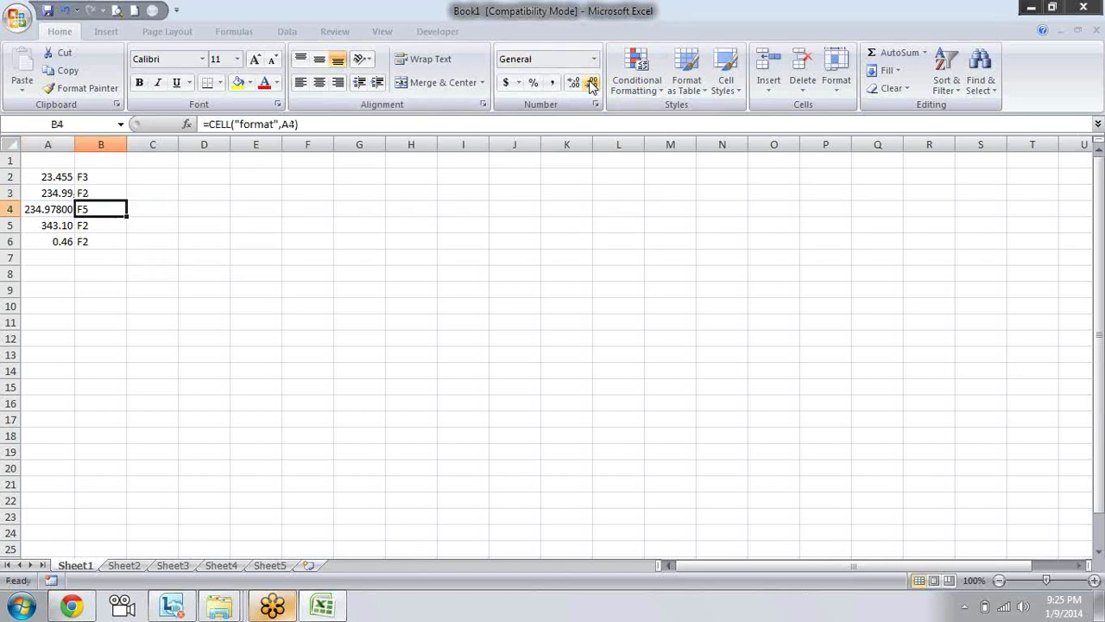
key("Up")
key("Up")
key("Up")
key("Down")
key("Down")
key("Down")
key("Down")
key("Down")
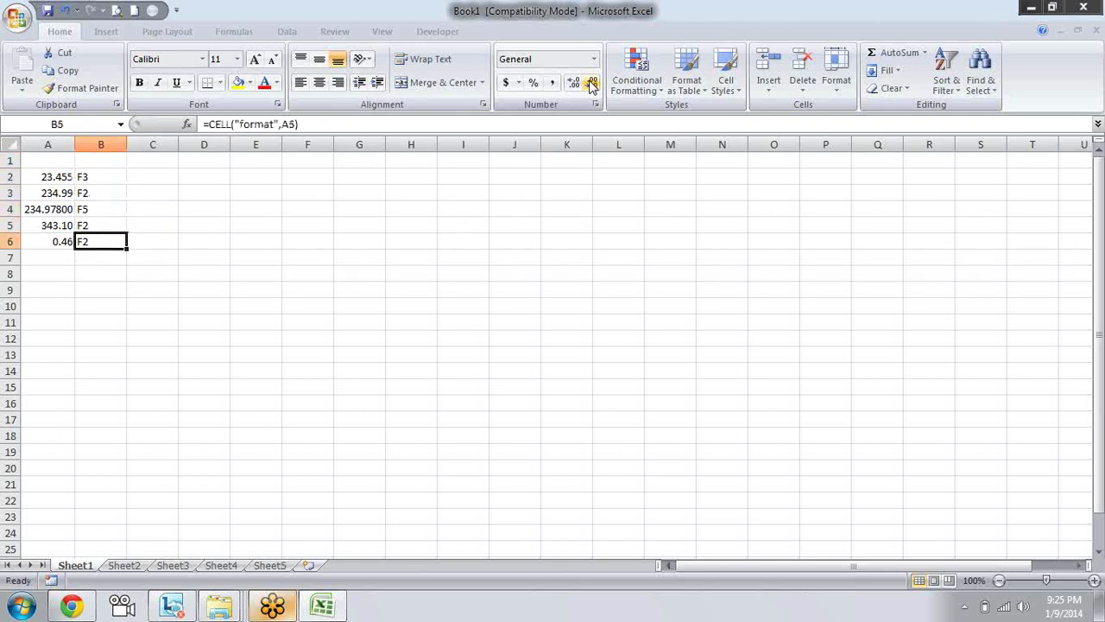
key("Up")
key("Up")
key("Up")
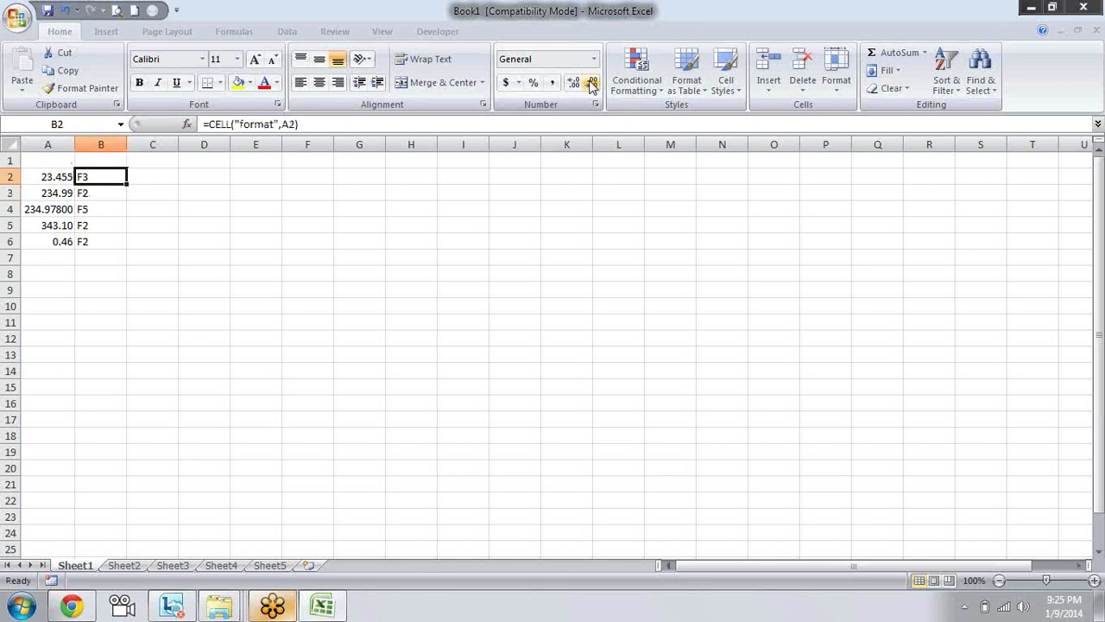
left_click(188, 125)
left_click(585, 406)
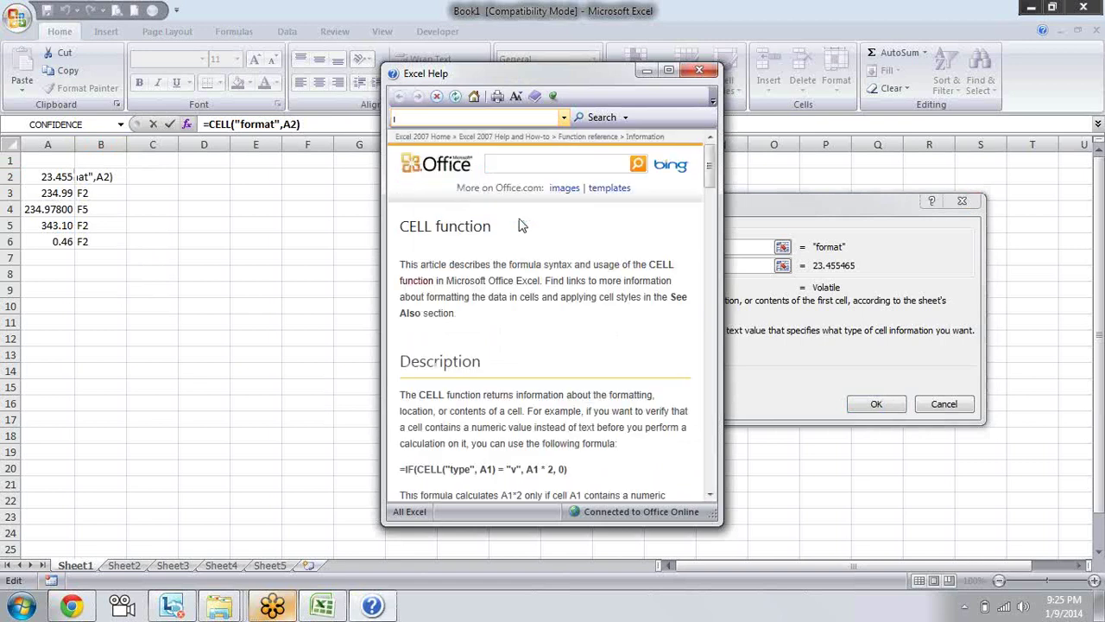
left_click_drag(709, 173, 715, 356)
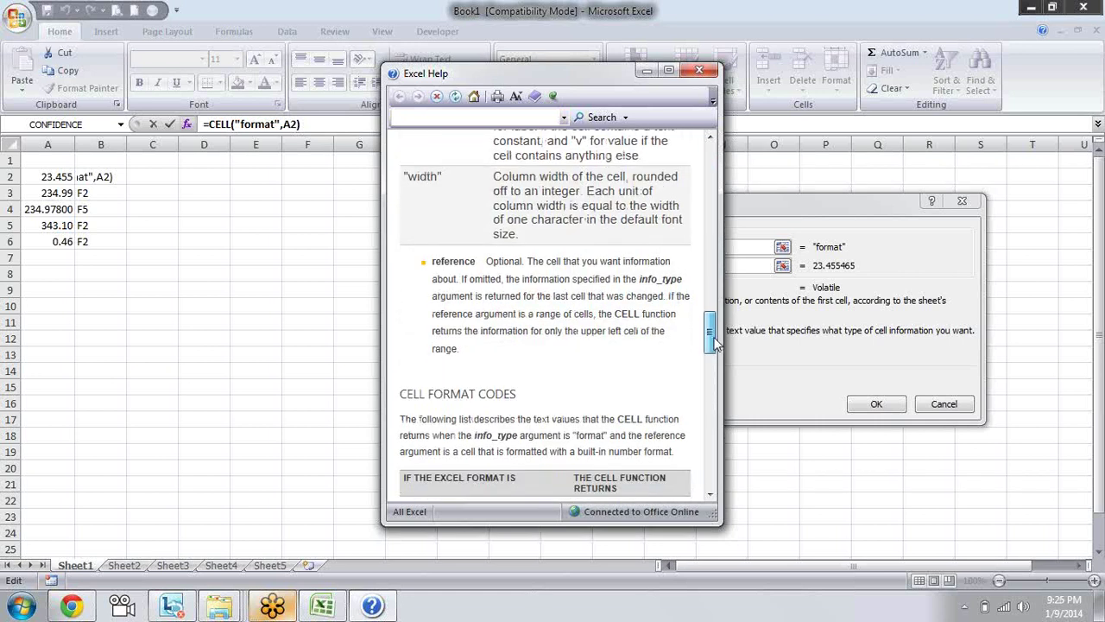
left_click_drag(715, 357, 709, 366)
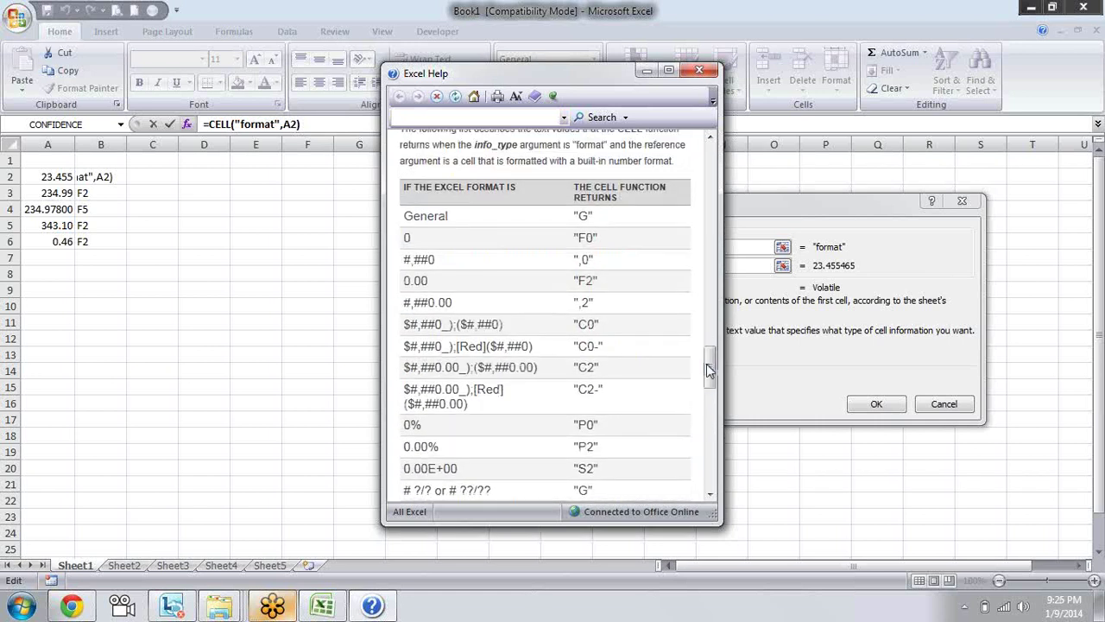
left_click_drag(598, 282, 572, 282)
left_click_drag(429, 283, 402, 285)
left_click_drag(599, 282, 573, 282)
left_click(758, 144)
left_click(877, 404)
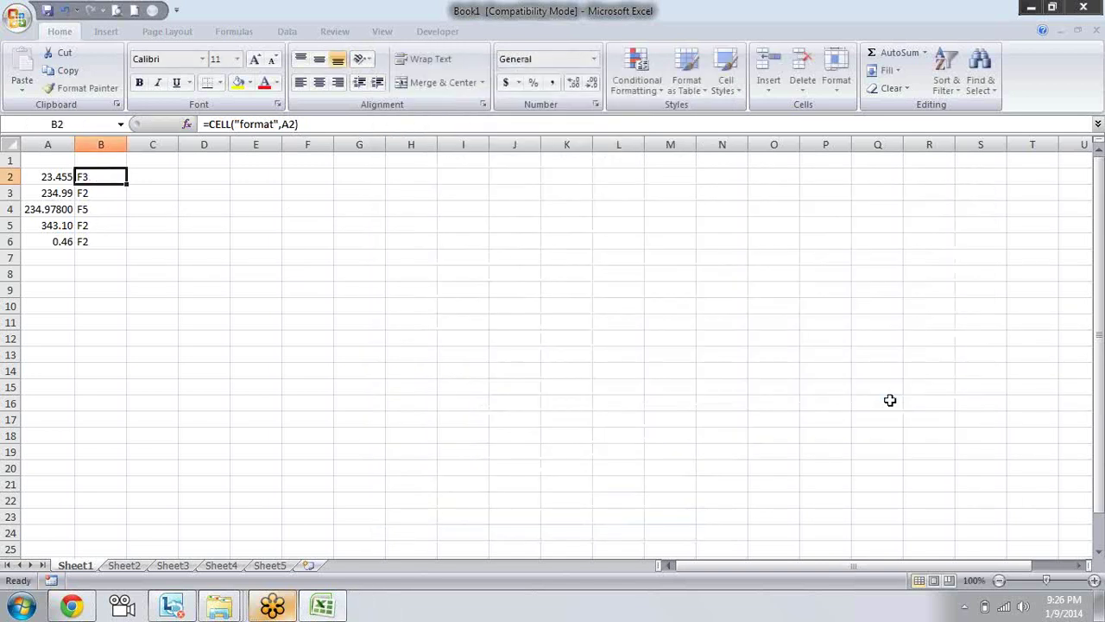
key("Down")
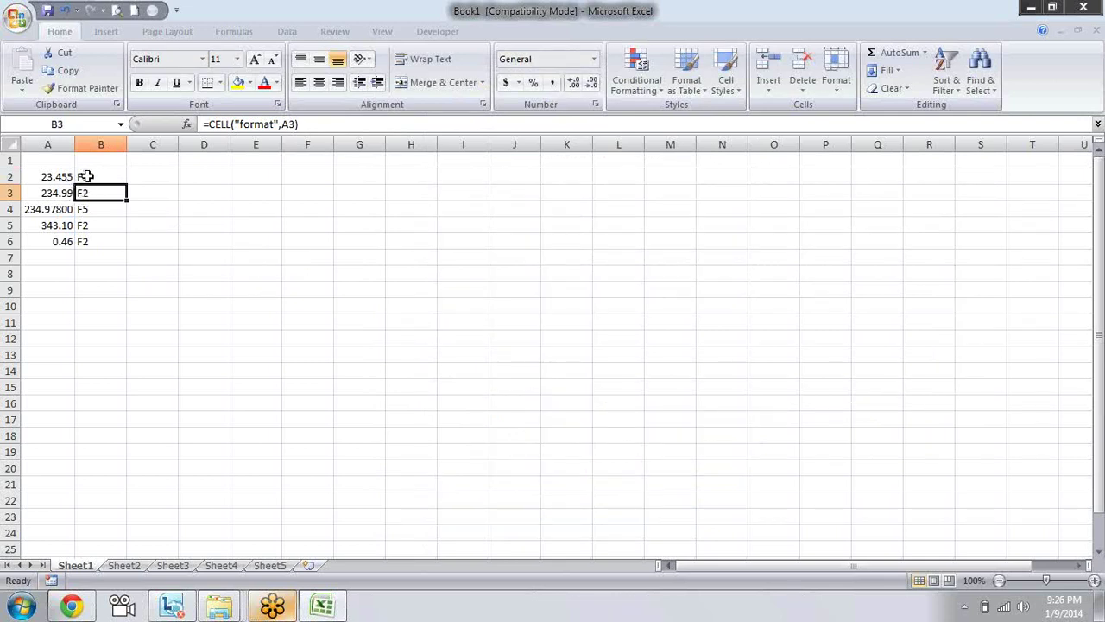
left_click(91, 175)
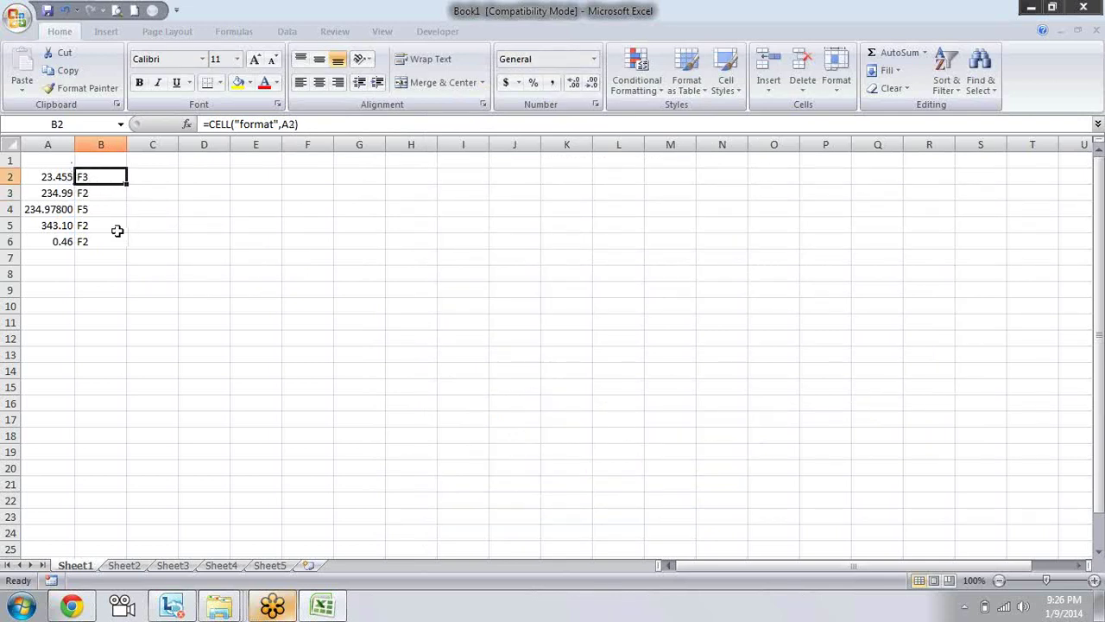
left_click(99, 208)
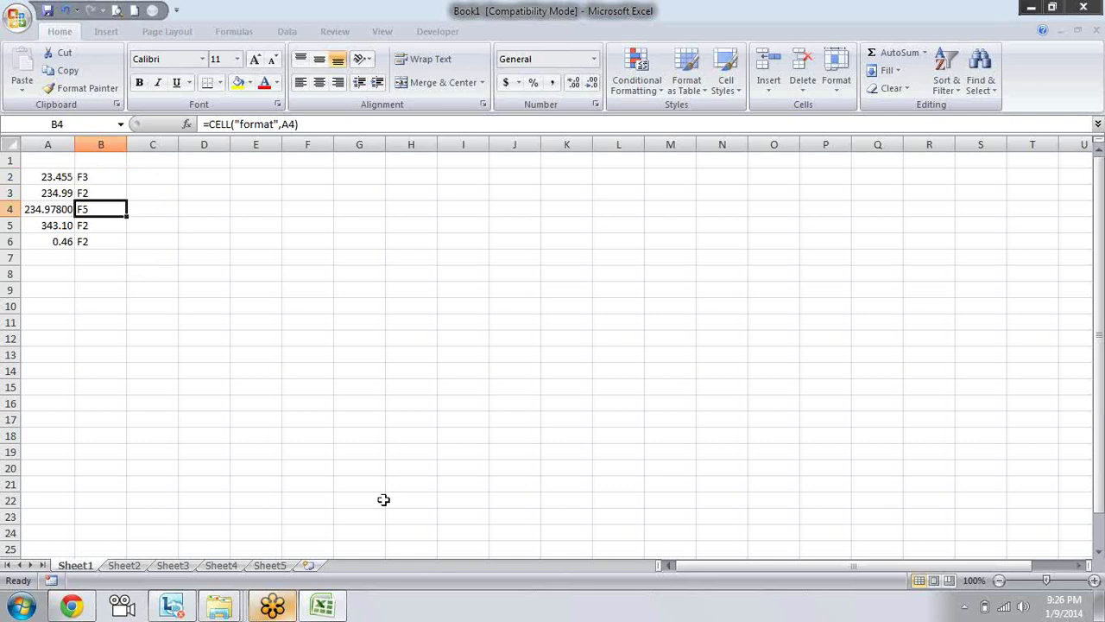
key("Up")
key("Up")
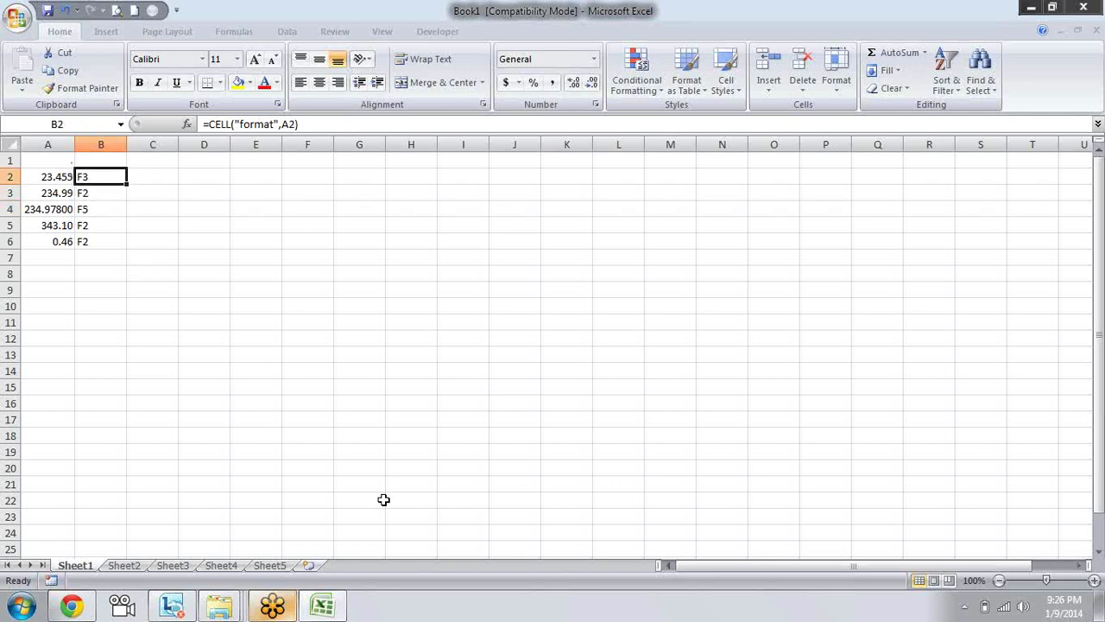
key("Left")
key("Down")
key("Down")
key("Down")
key("Down")
key("Down")
key("Up")
key("Up")
key("Up")
key("Up")
key("Up")
key("Down")
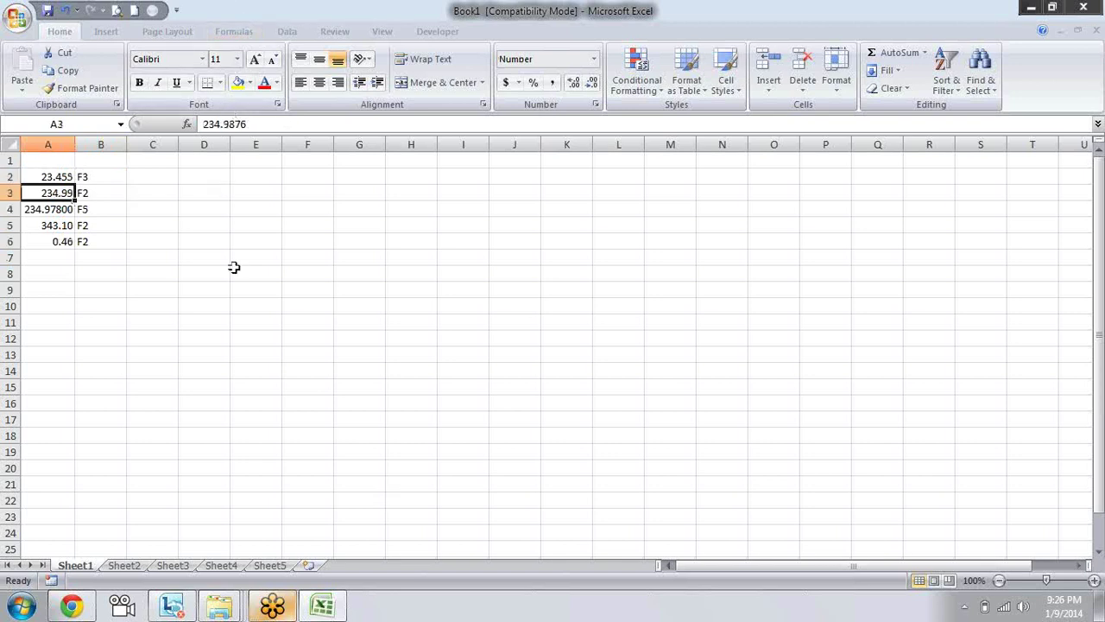
key("Right")
key("Right")
key("Left")
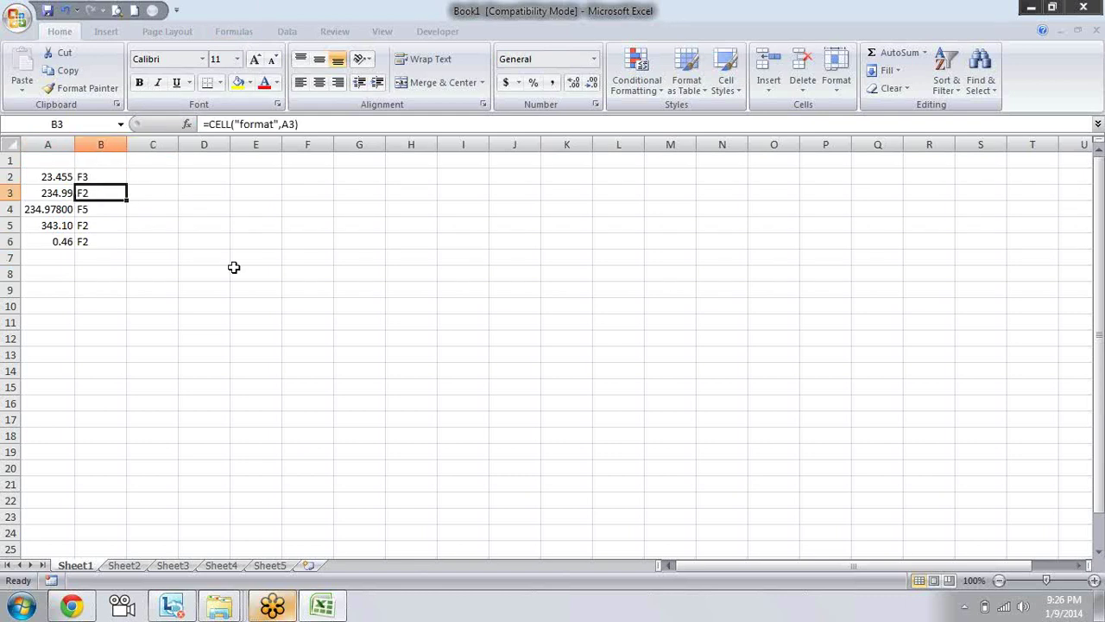
key("Right")
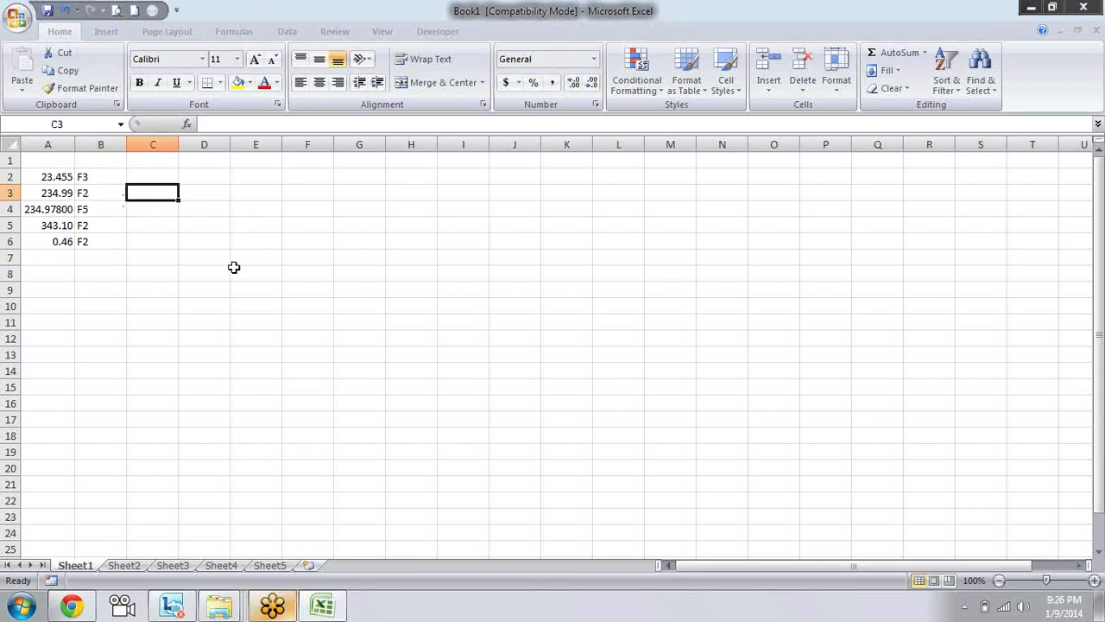
key("Left")
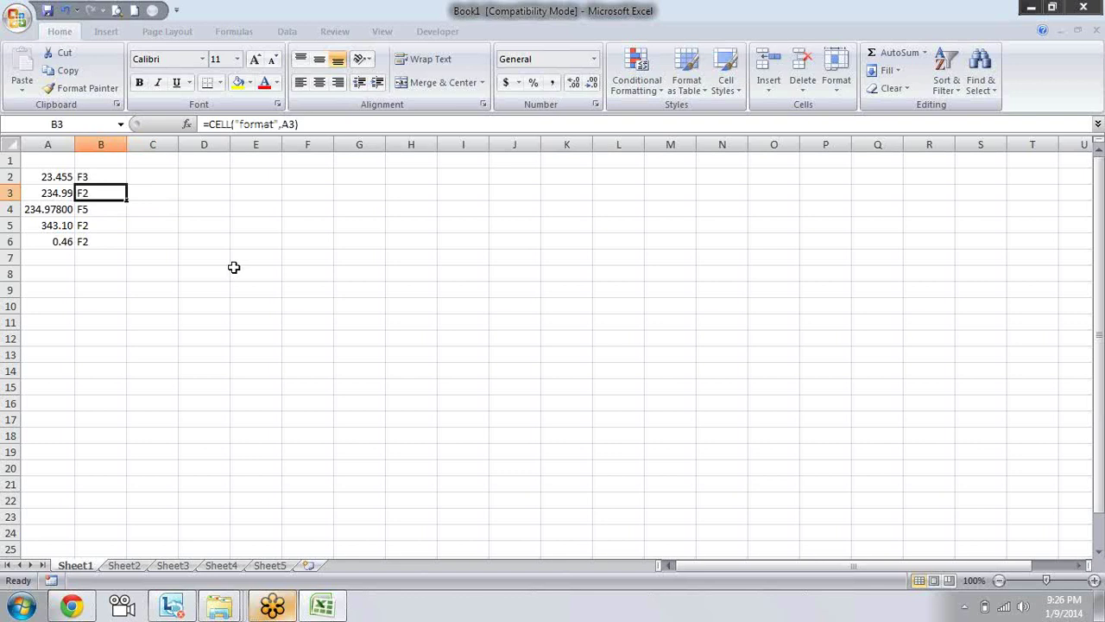
key("Left")
key("Right")
key("Up")
key("Left")
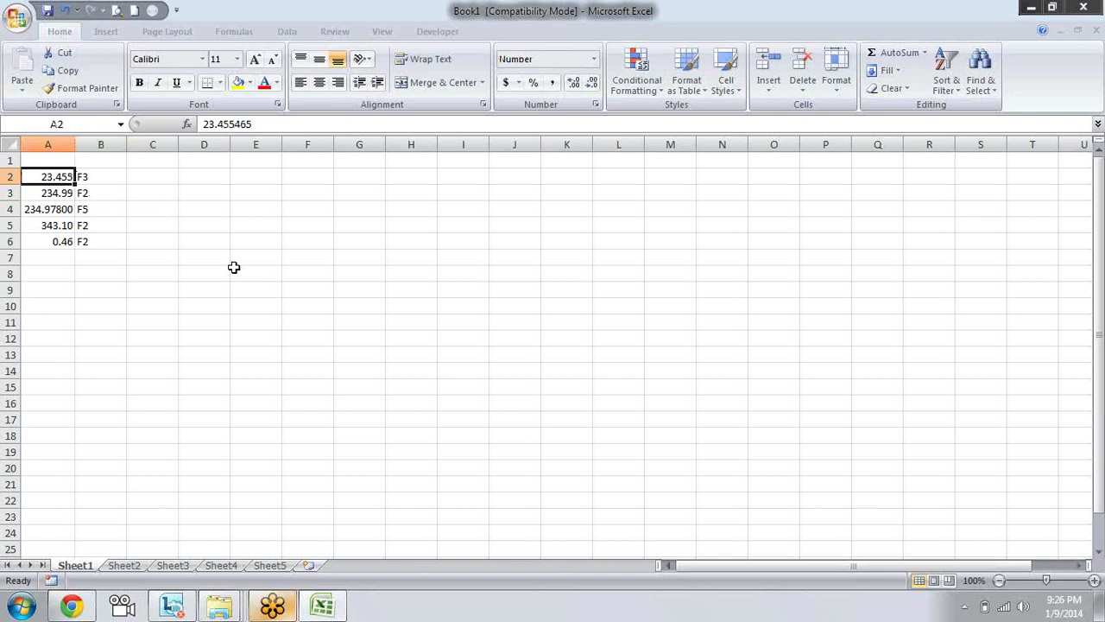
key("Right")
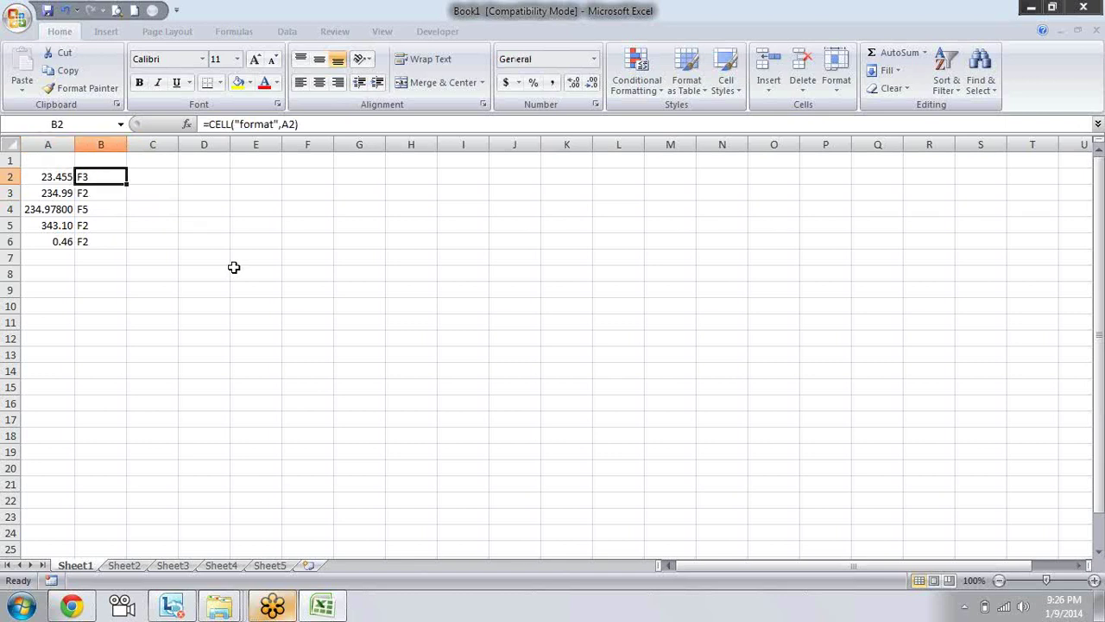
key("Down")
key("Down")
key("Down")
key("Up")
key("Up")
key("Up")
Begin a ROUND formula on A2 in C2, then discard it.
key("Right")
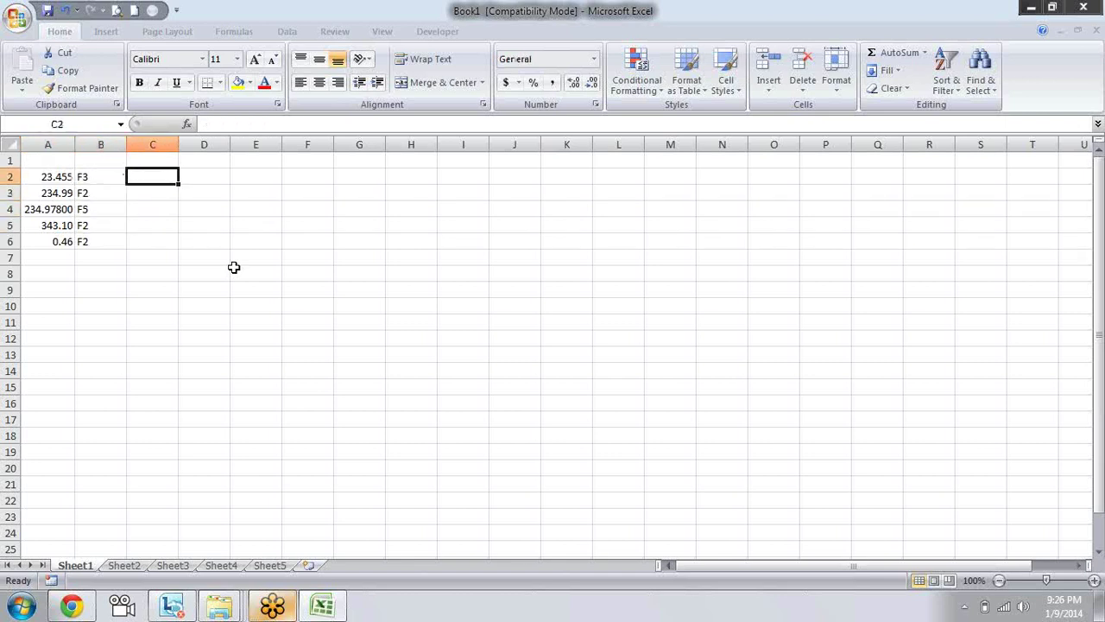
type("=roudn")
key("BackSpace")
key("BackSpace")
key("Tab")
key("Left")
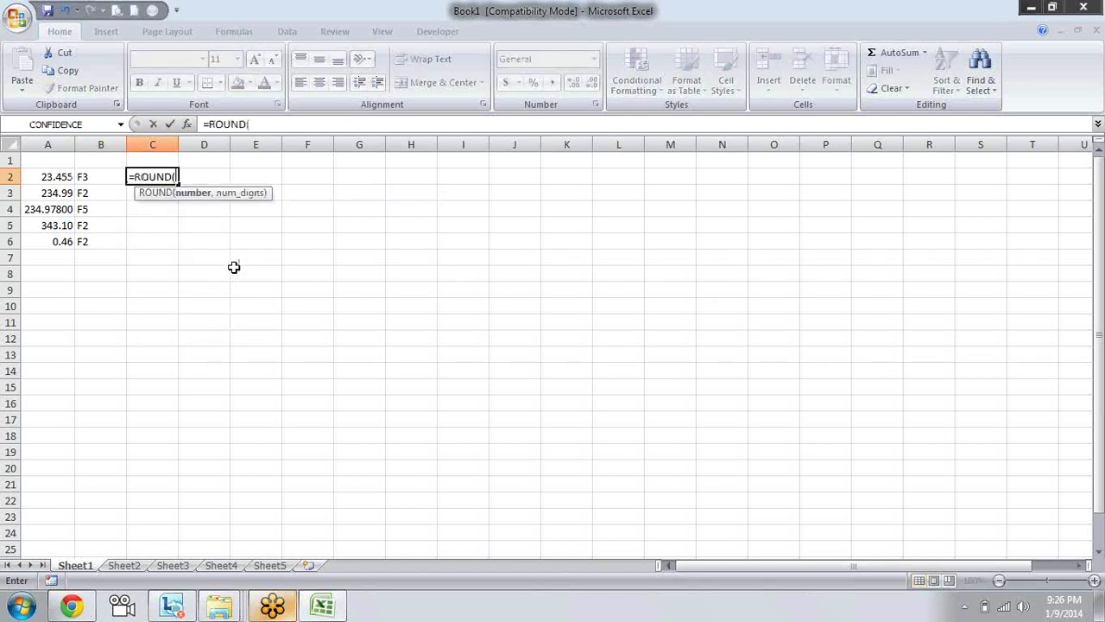
key("Left")
type(",")
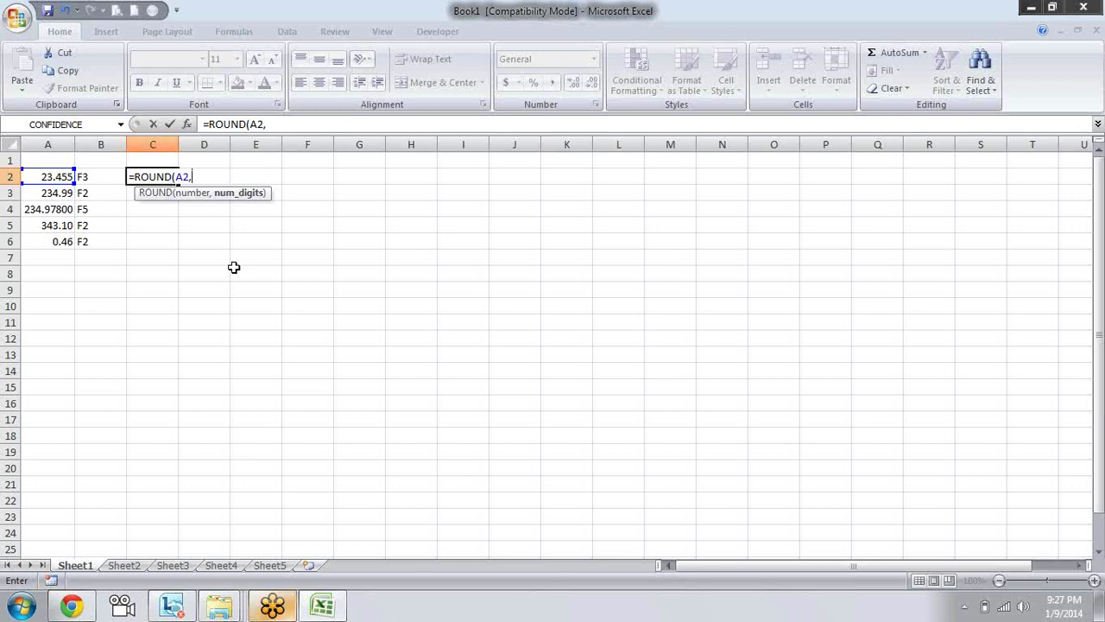
key("Escape")
Review the format codes in column B.
key("Left")
key("Down")
key("Down")
key("Down")
key("Down")
key("Up")
key("Up")
key("Up")
key("Up")
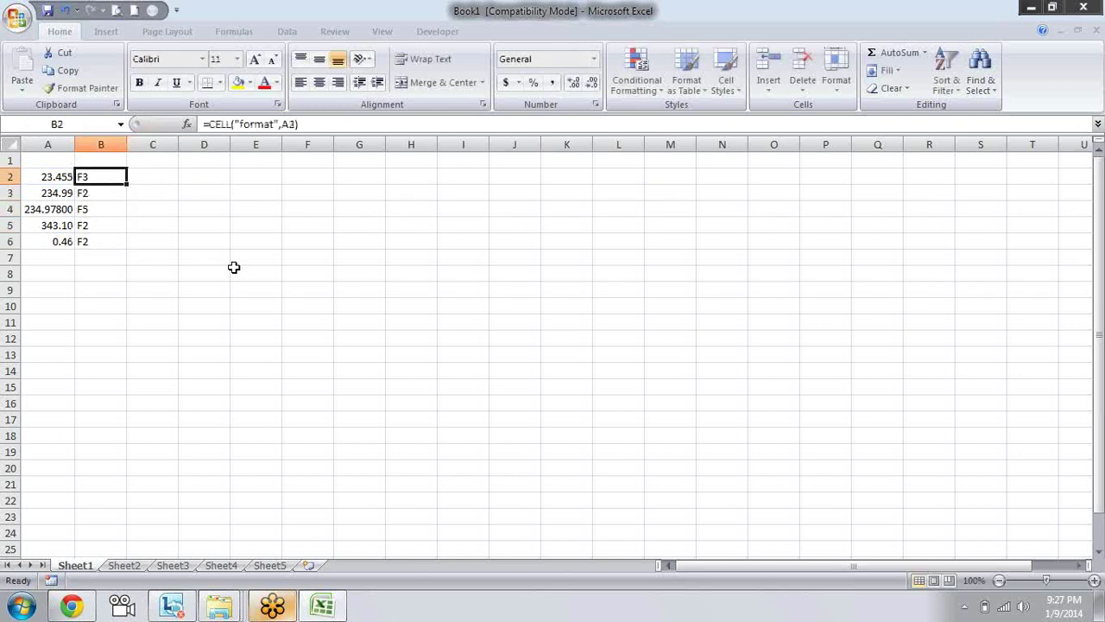
key("Down")
key("Down")
key("Down")
key("Down")
key("Up")
key("Up")
key("Up")
key("Up")
Enter =SUBSTITUTE(B2,"F","") in C2 and fill it down to C6.
key("Right")
type("=")
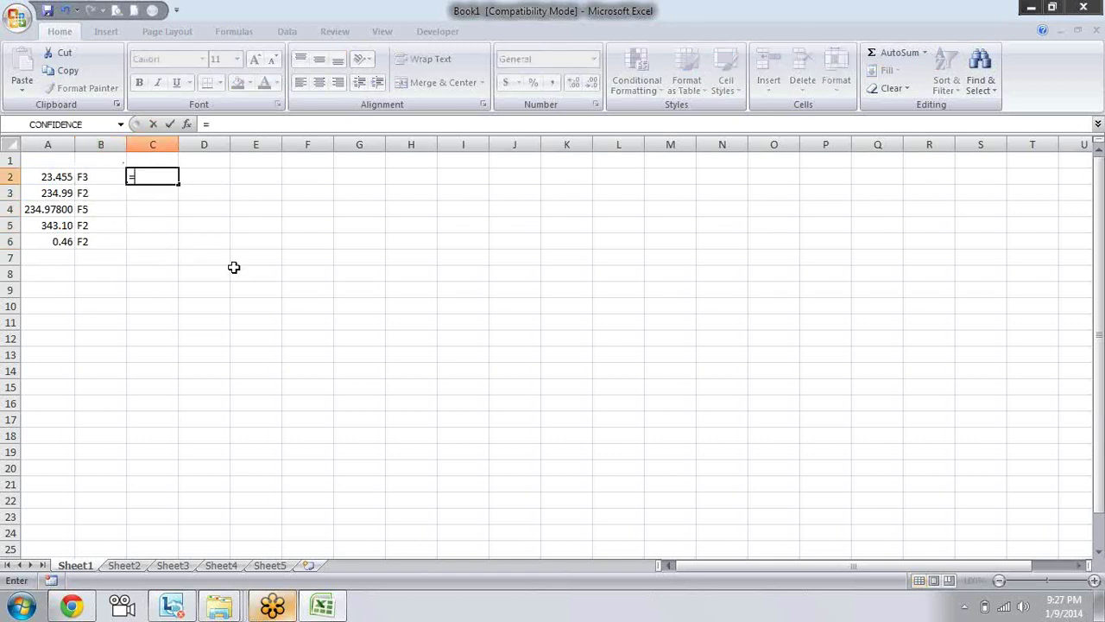
type("su")
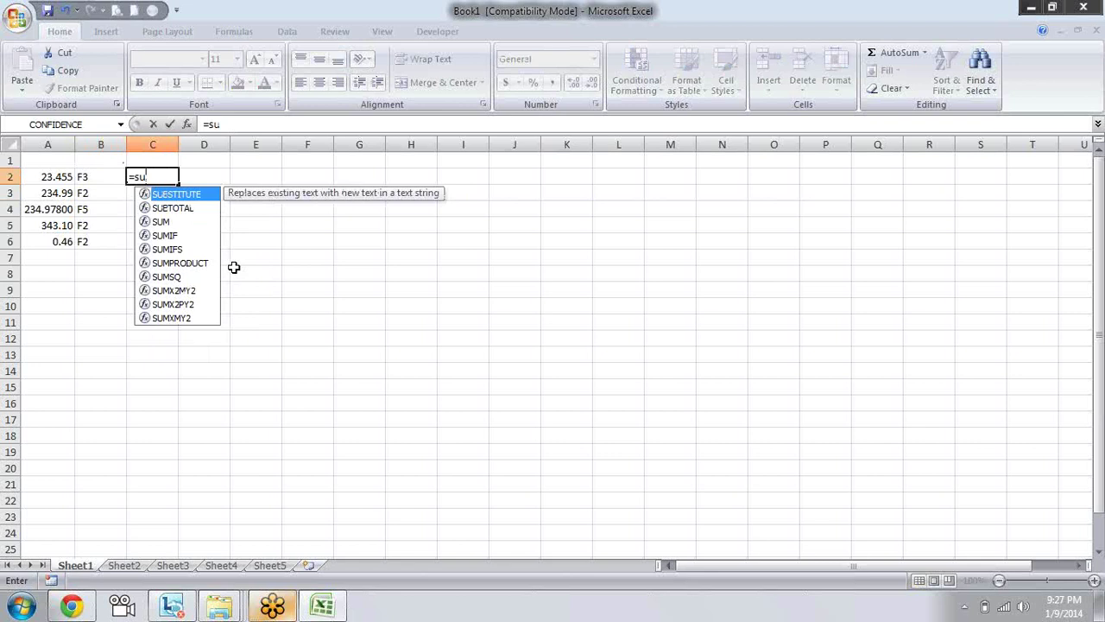
key("Tab")
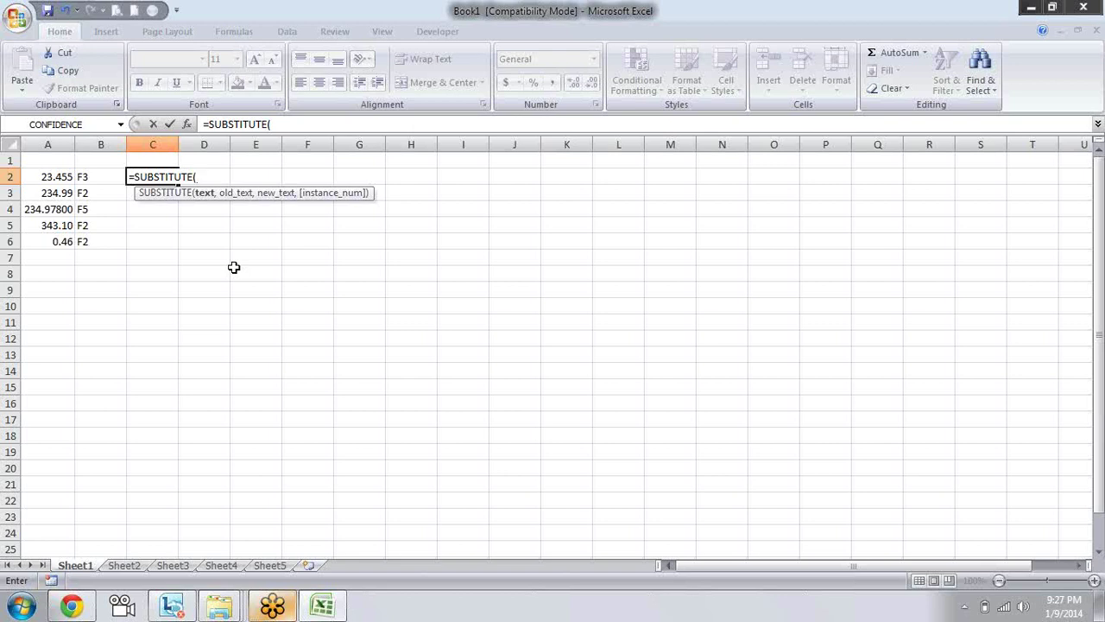
key("Left")
type(",")
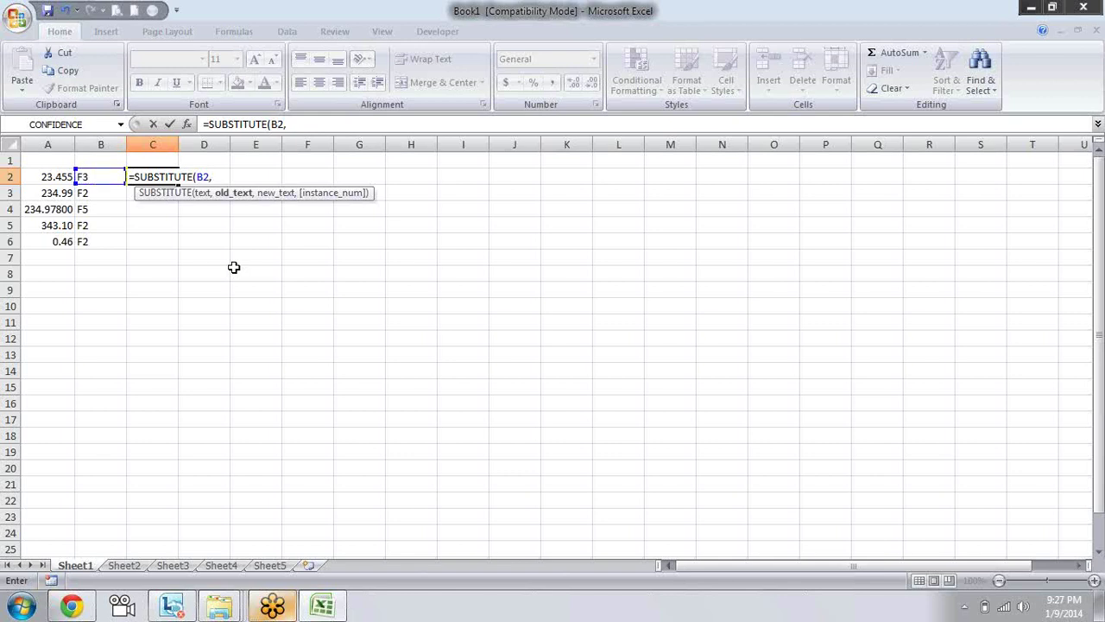
type("\"F\",\"\",")
key("BackSpace")
type(")")
key("Return")
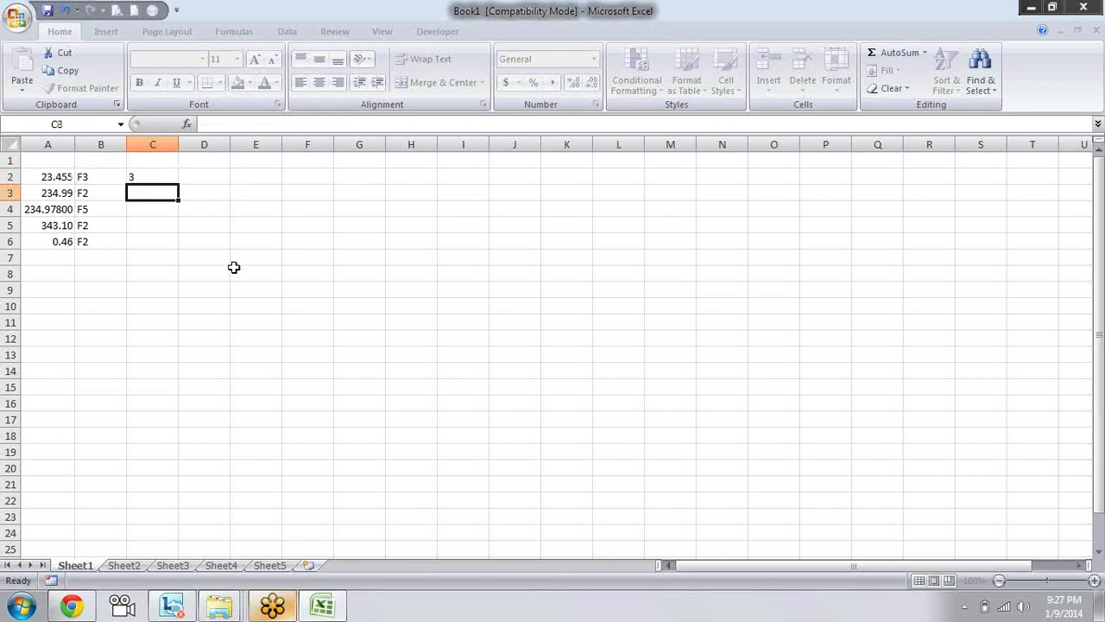
key("Up")
left_click_drag(179, 184, 179, 248)
left_click(209, 176)
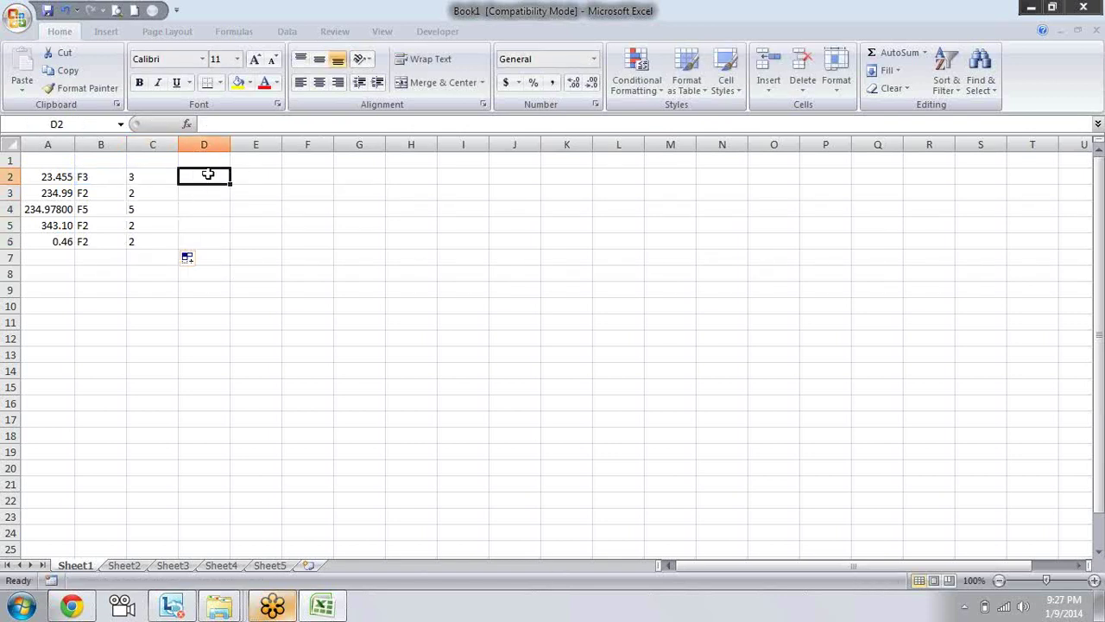
Enter =C2*1 in D2 to turn the count into a number.
type("=")
key("Left")
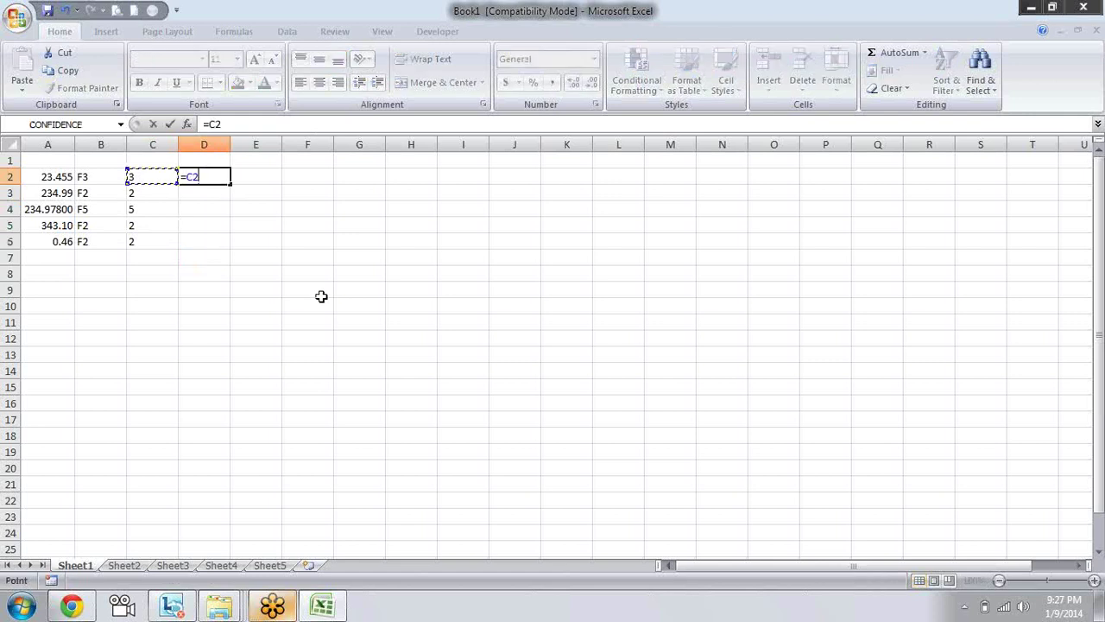
type("*1")
key("Return")
key("Up")
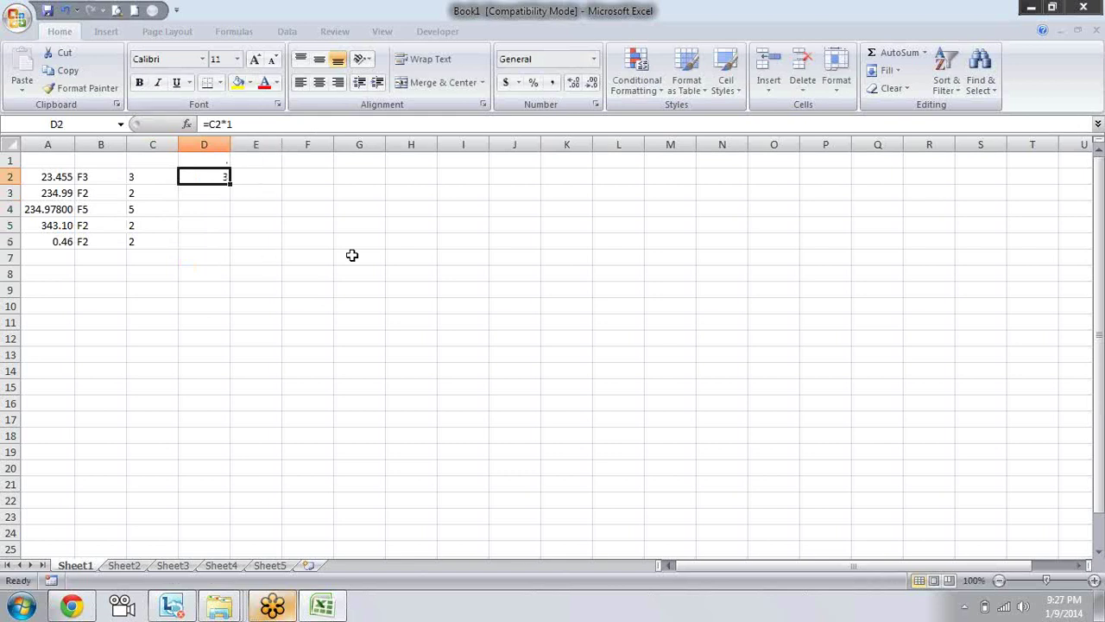
Replace D2 with =VALUE(C2) and fill it down to D6.
type("=val")
key("Tab")
key("Left")
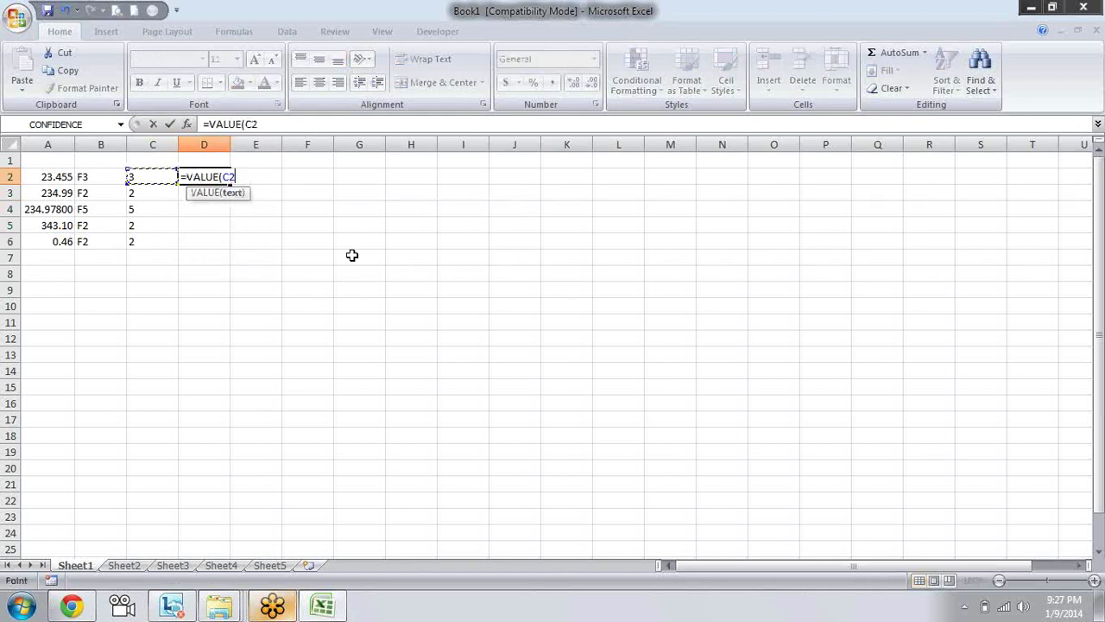
type(")")
key("Return")
key("Up")
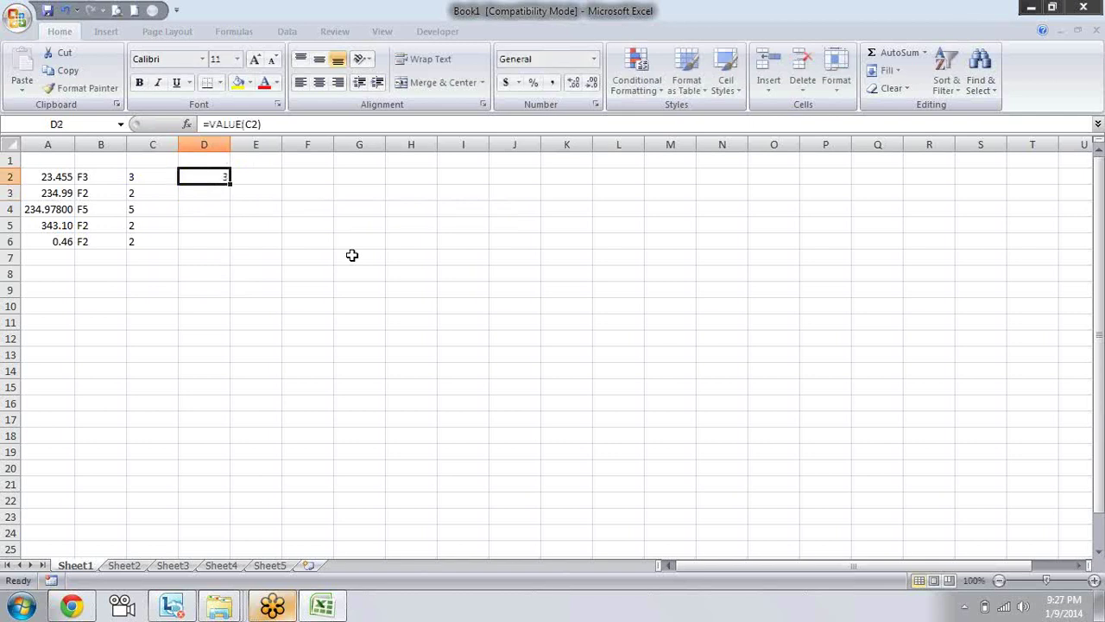
double_click(229, 184)
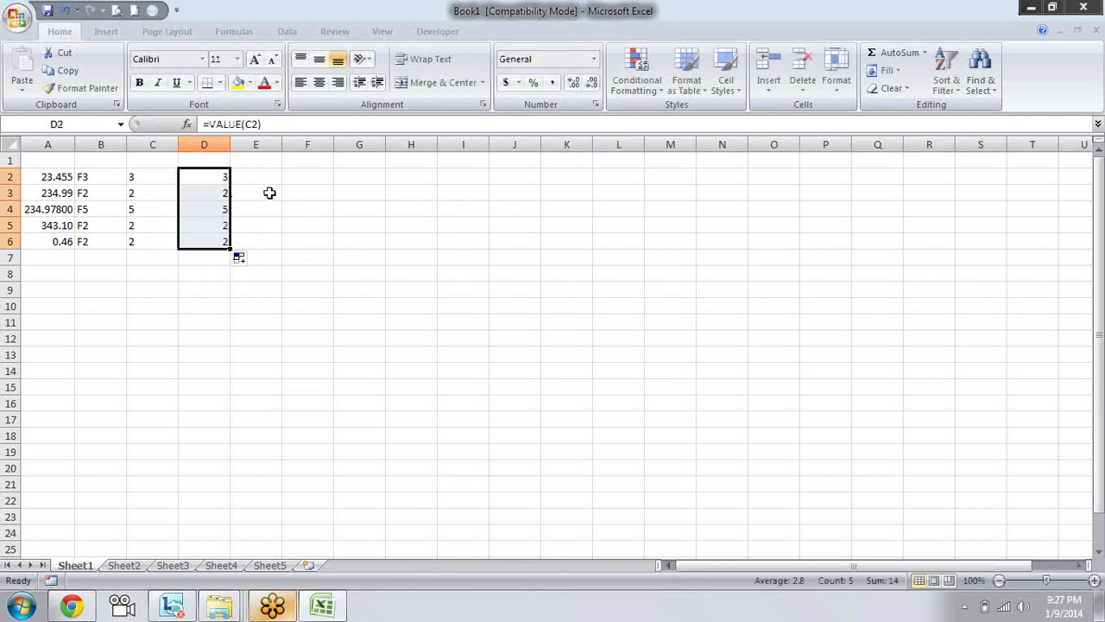
Enter =ROUND(A2,D2) in E2, fill it to E6, and copy E2:E6.
left_click(263, 175)
type("=")
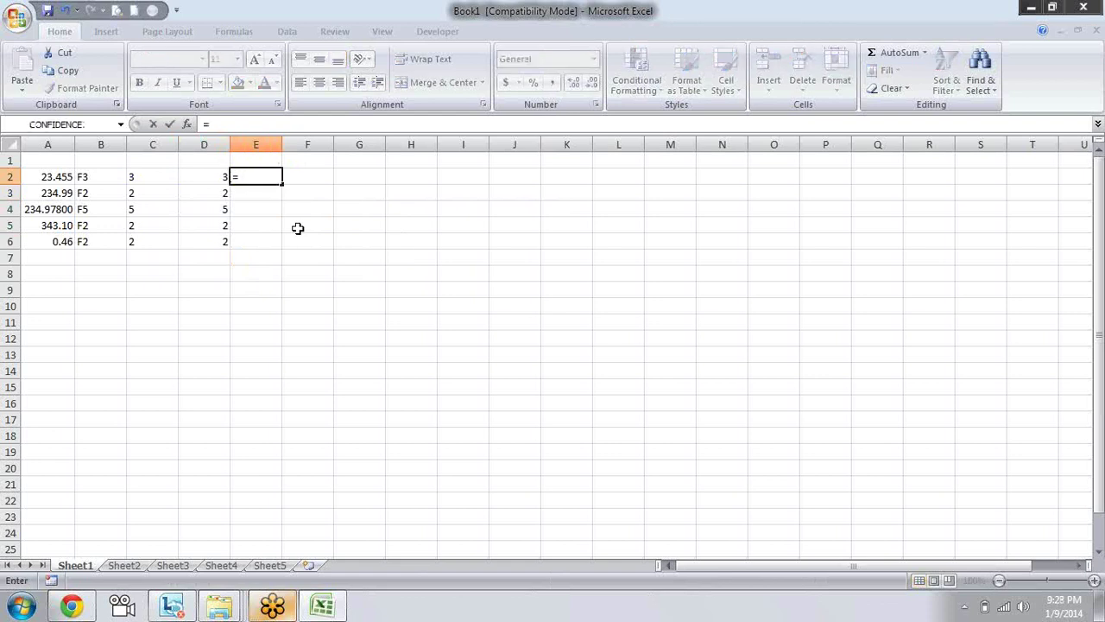
type("roun")
key("Tab")
key("Left")
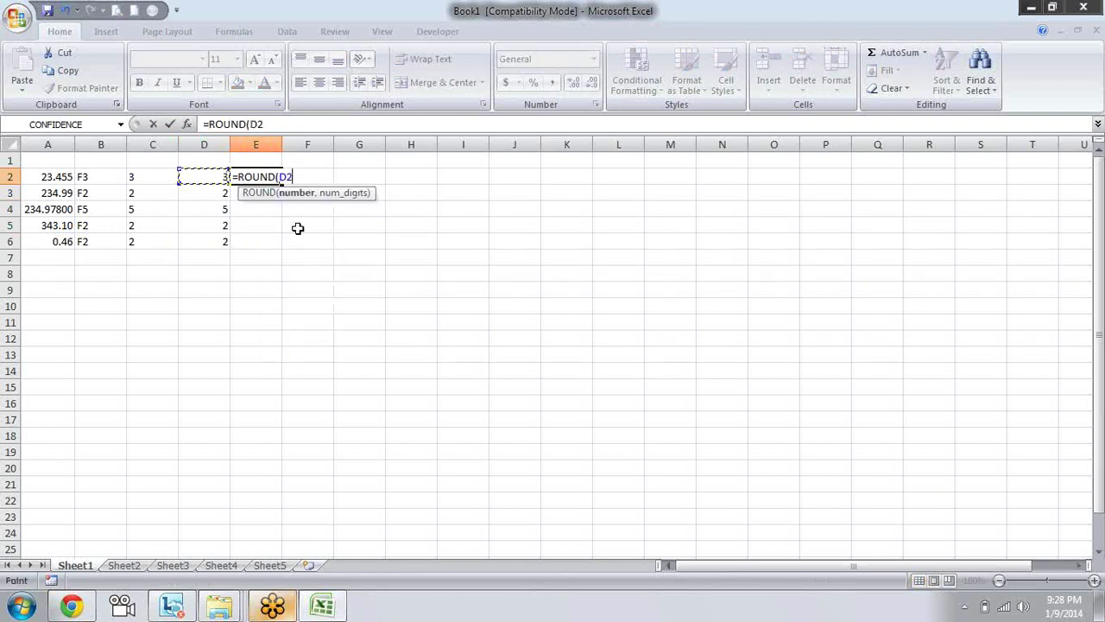
key("Left")
key("Left")
key("Left")
type(",")
key("Left")
type(")")
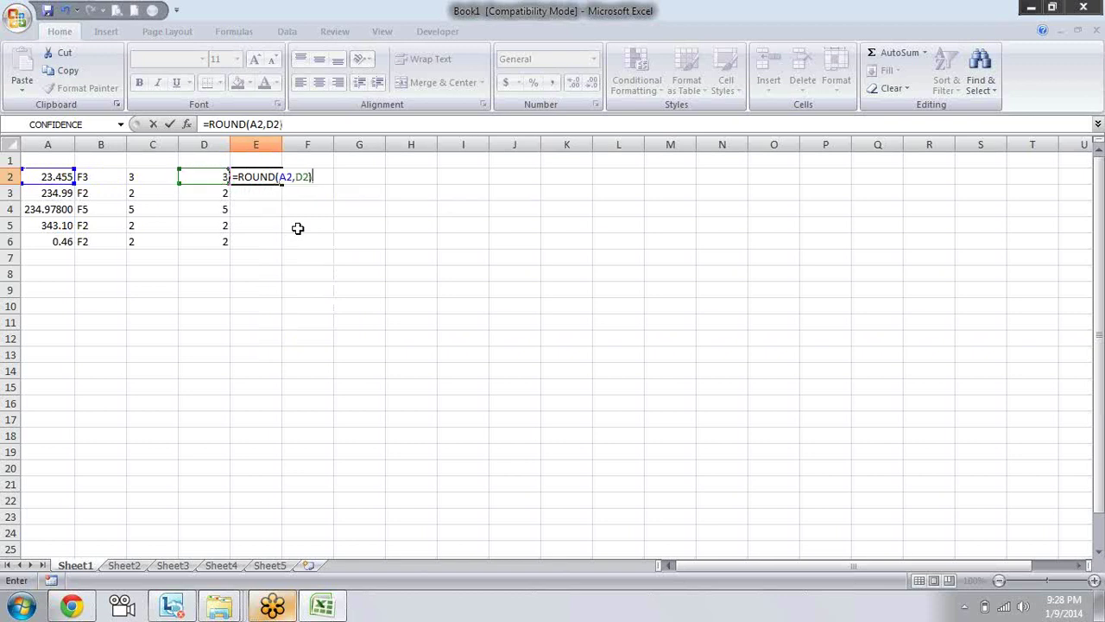
key("ctrl+Return")
left_click_drag(282, 183, 285, 248)
key("ctrl+c")
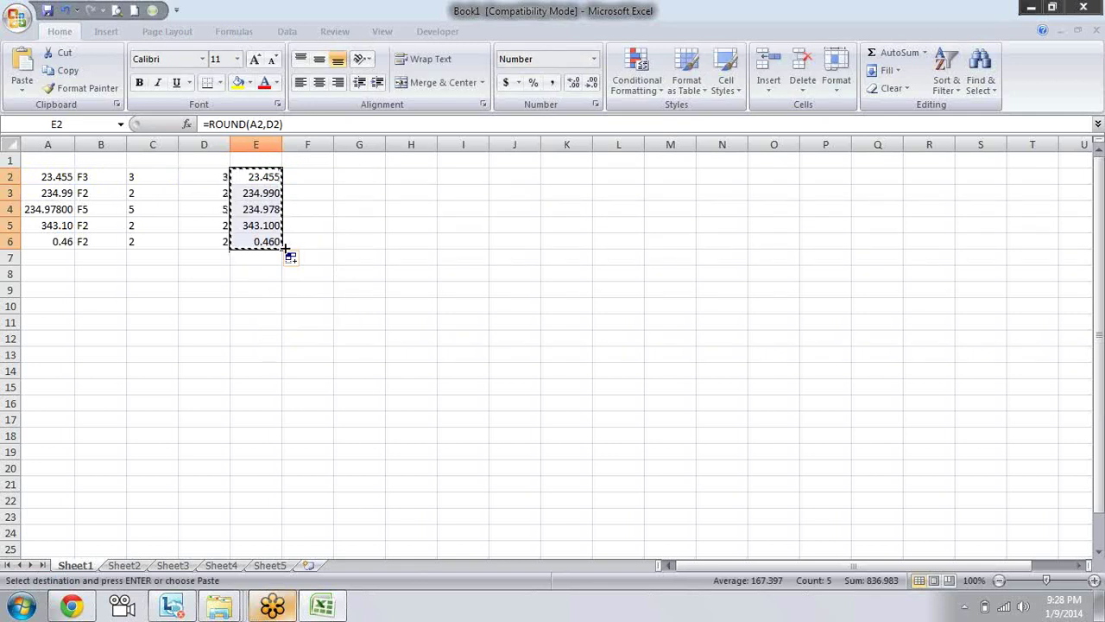
Paste E2:E6 as values into F2:F6 and make them bold.
key("Right")
key("alt+e")
key("s")
key("v")
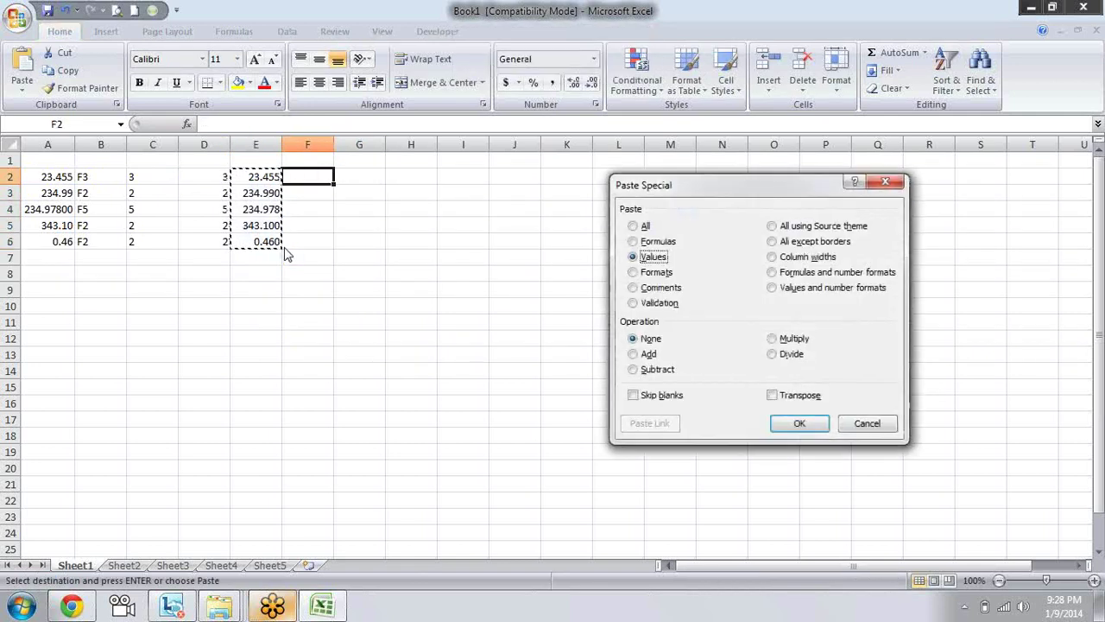
key("Return")
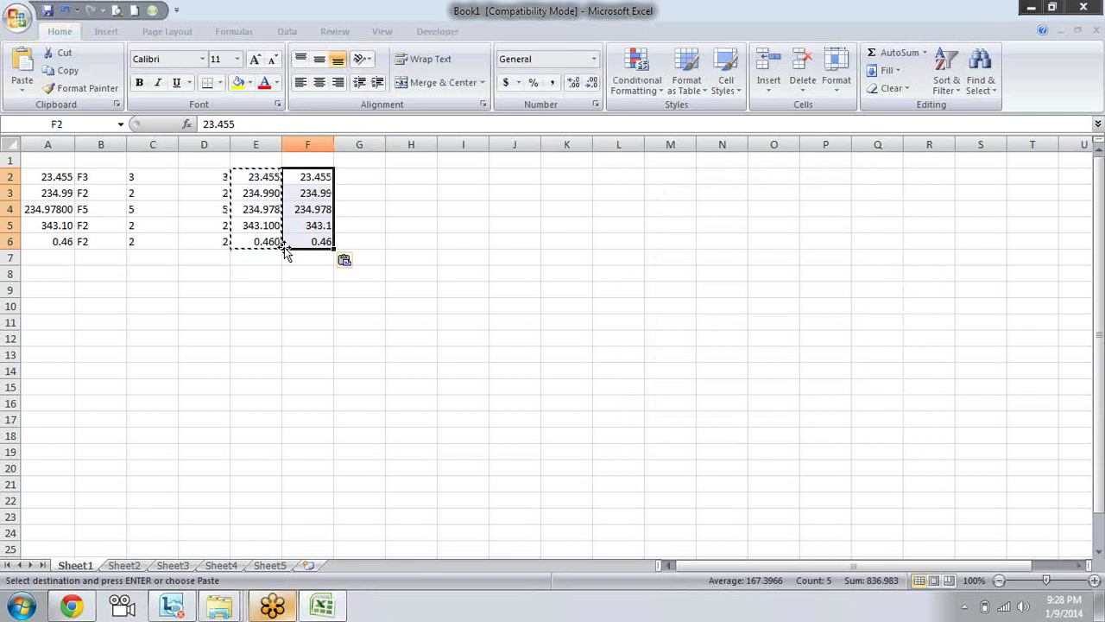
key("Escape")
key("ctrl+b")
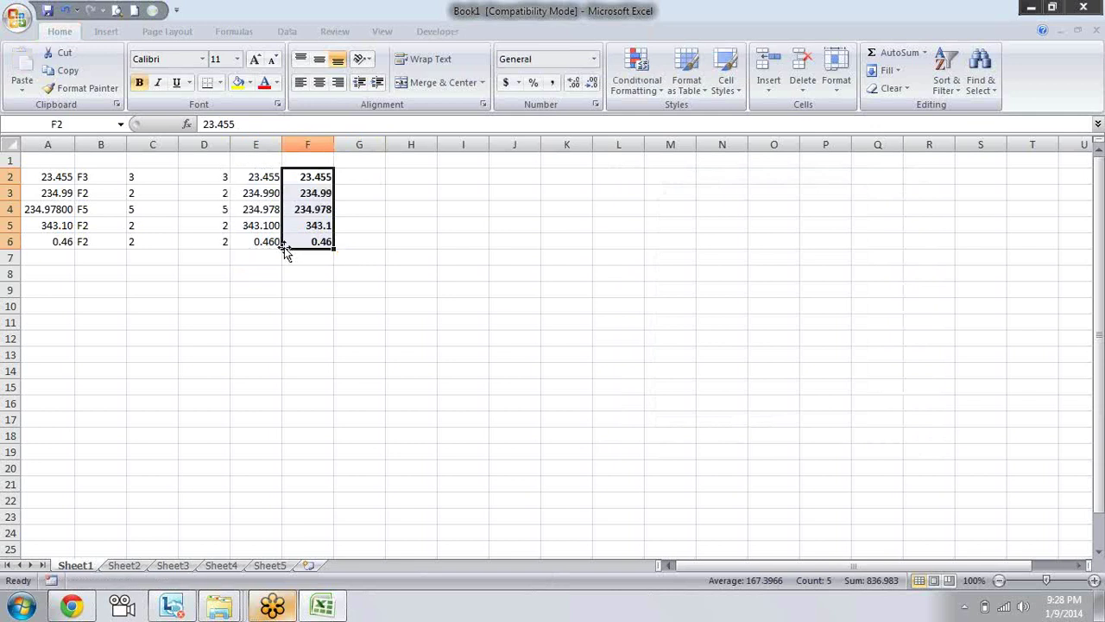
Check the pasted values 23.455, 234.99, 234.978, 343.1 and 0.46 in F2:F6.
key("shift+BackSpace")
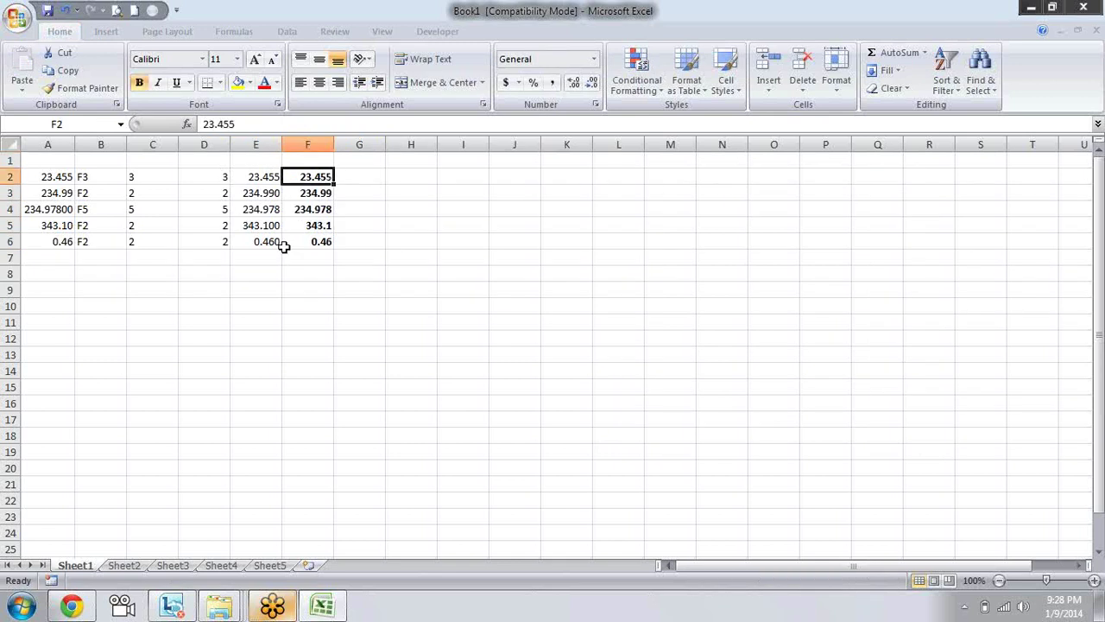
key("Down")
key("Down")
key("Down")
key("Down")
key("Up")
key("Up")
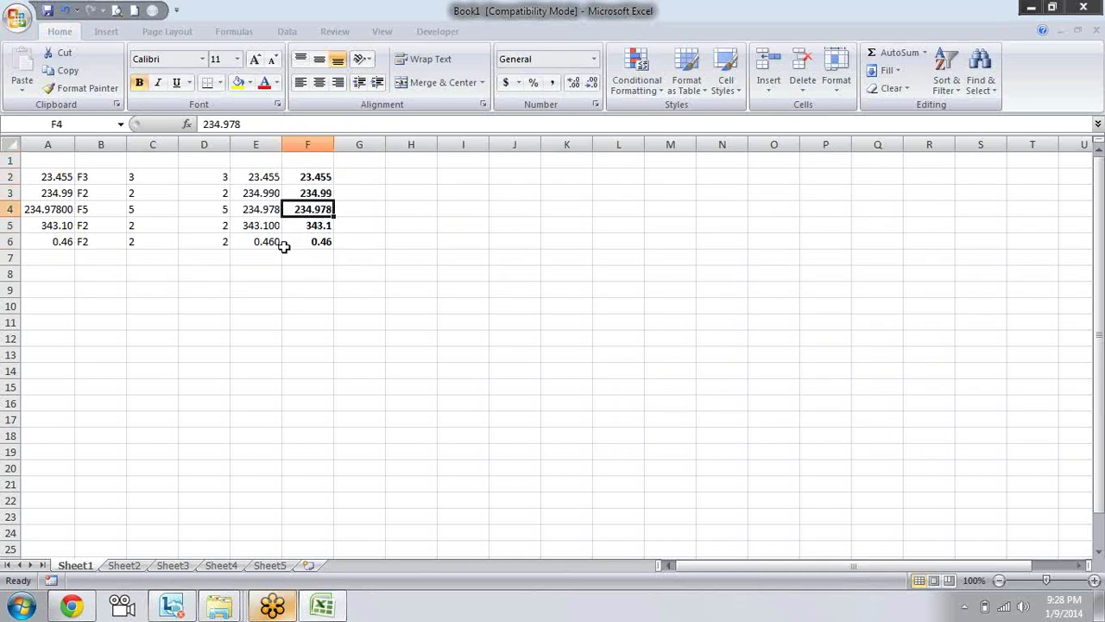
key("Up")
key("Up")
key("Down")
key("Down")
key("Down")
key("Down")
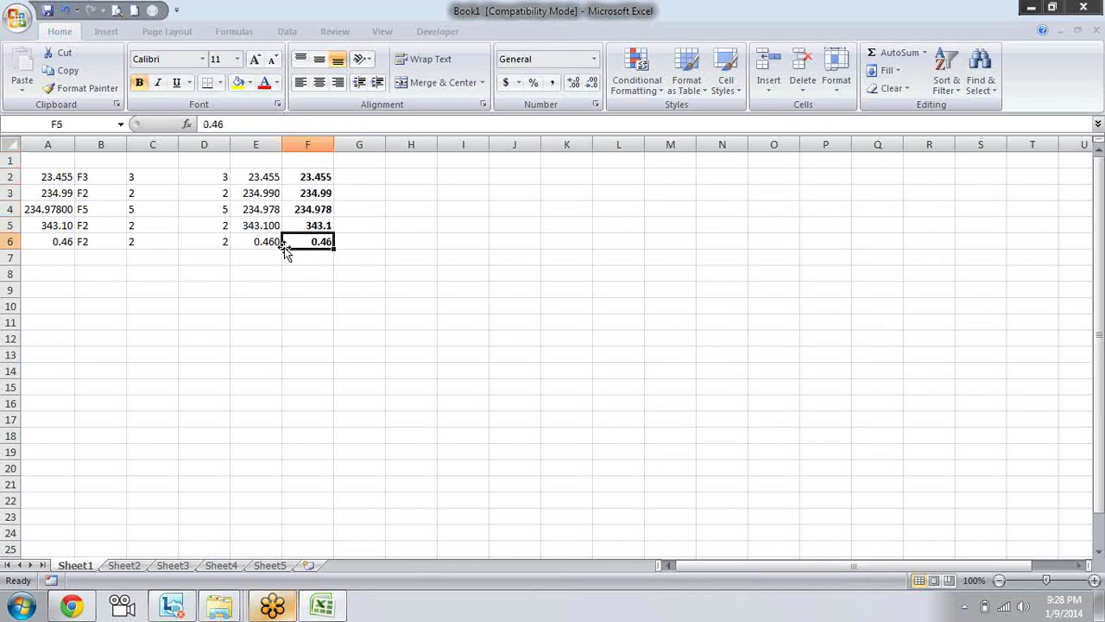
key("Up")
key("Up")
key("Up")
key("Up")
key("Down")
key("Down")
key("Down")
key("Down")
key("Up")
key("Up")
key("Up")
key("Up")
Review the CELL, SUBSTITUTE and VALUE formulas along row 2.
key("Left")
key("Left")
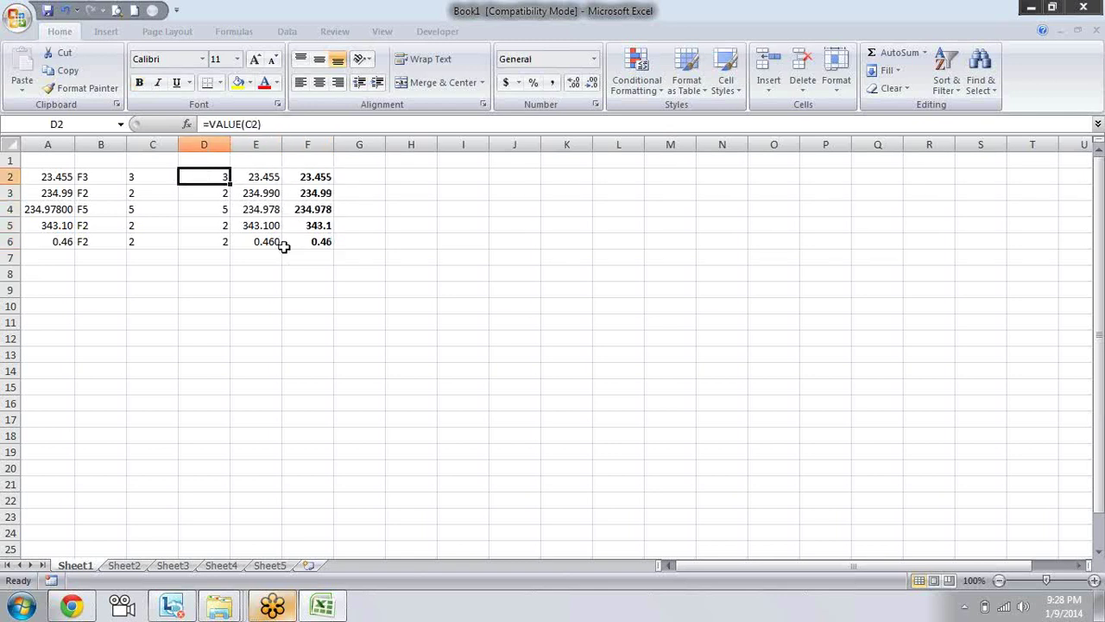
key("Left")
key("Left")
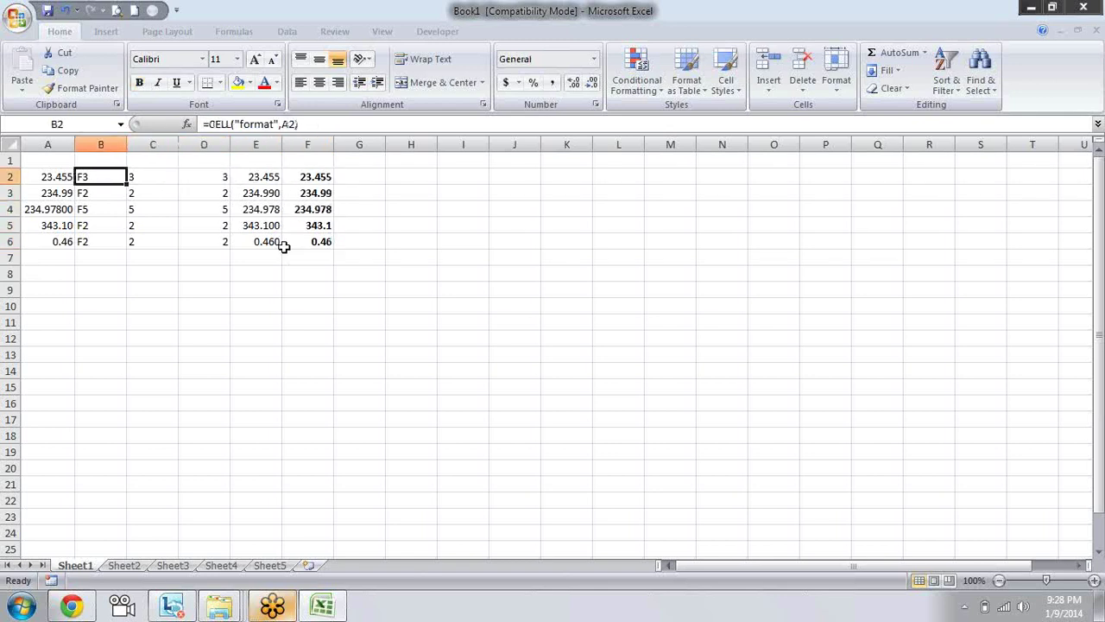
key("Right")
key("Right")
key("Right")
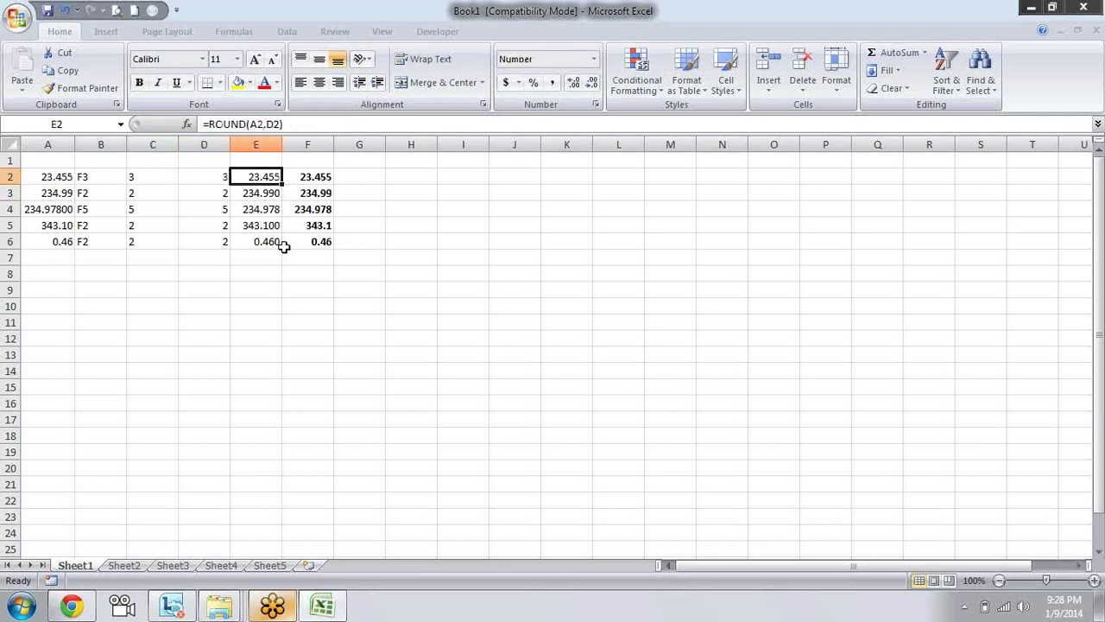
key("Left")
key("Left")
key("Right")
key("Right")
key("Left")
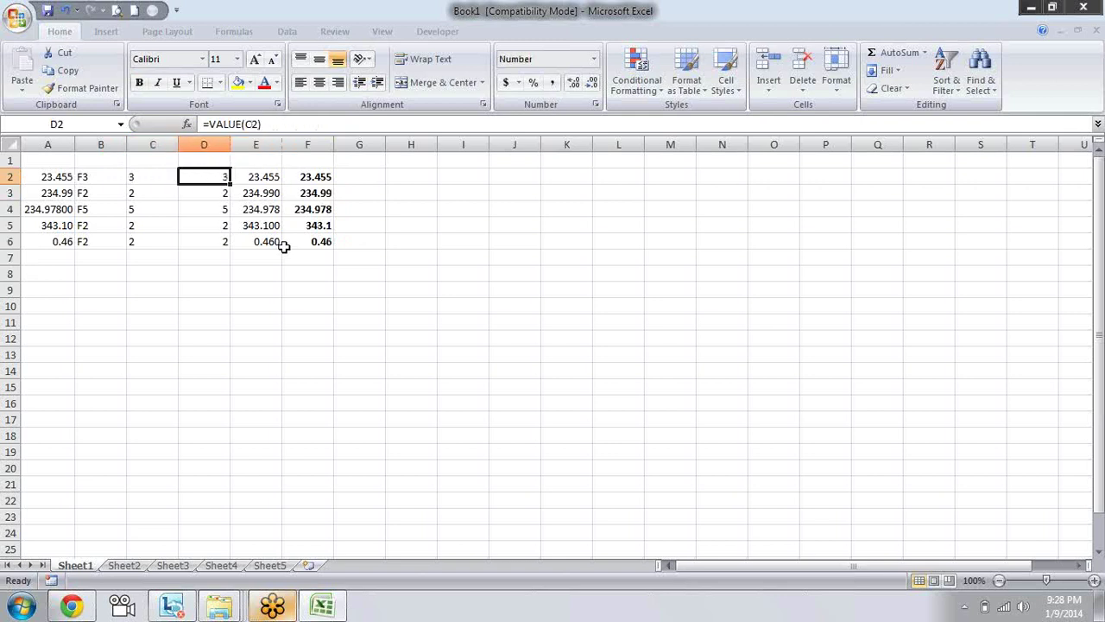
key("Left")
key("Right")
key("Right")
key("Right")
key("Right")
key("Left")
key("Left")
key("Left")
key("Left")
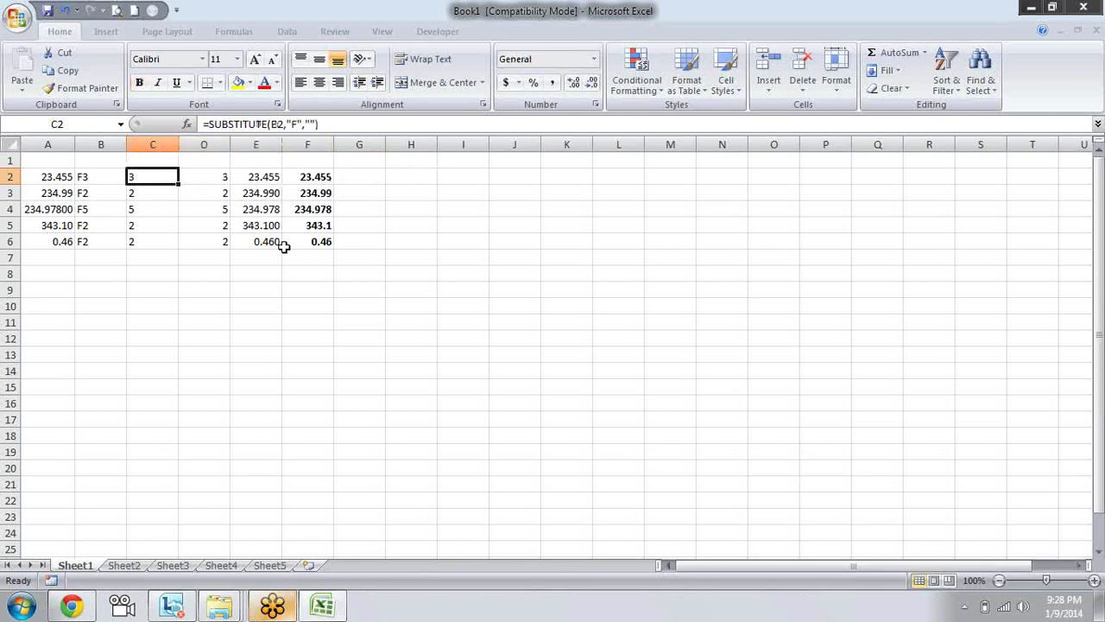
key("Right")
Narrow columns C and D, then compare the ROUND formula in E2 with the SUBSTITUTE formula in C2.
mouse_move(149, 144)
left_mouse_down()
mouse_move(204, 144)
mouse_move(149, 144)
mouse_move(190, 150)
left_mouse_up()
left_click(223, 177)
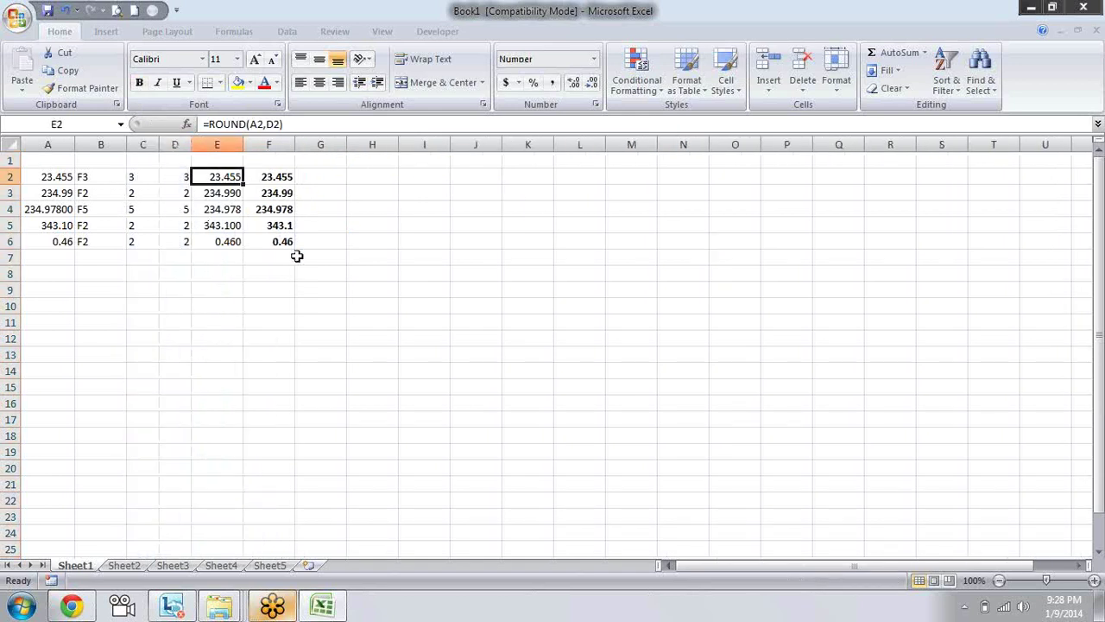
key("Right")
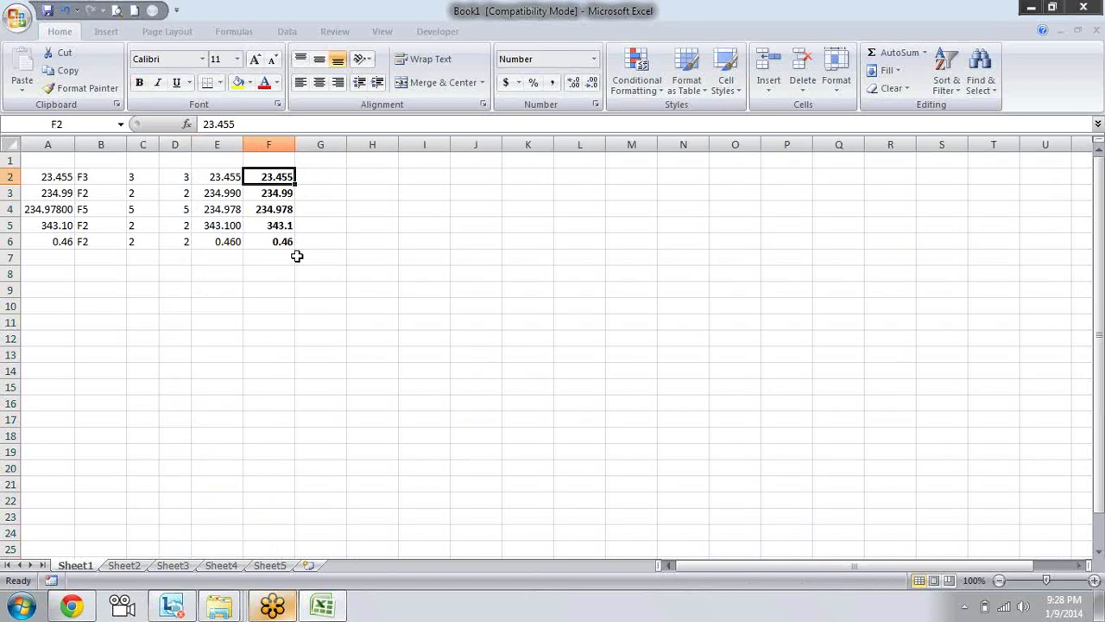
key("Left")
key("Left")
key("Left")
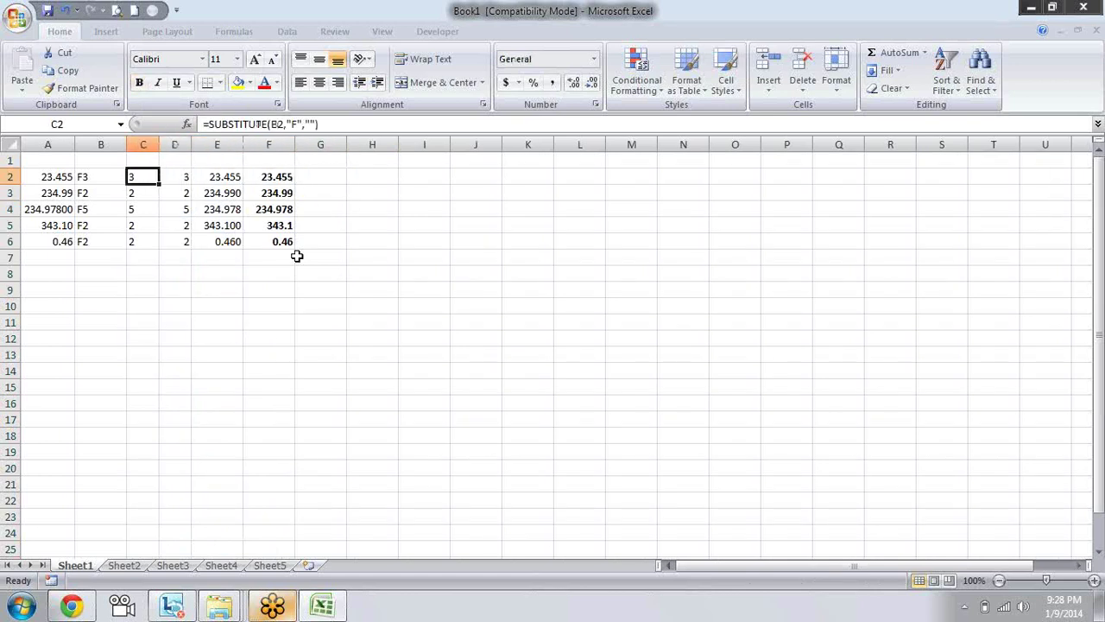
left_click(71, 604)
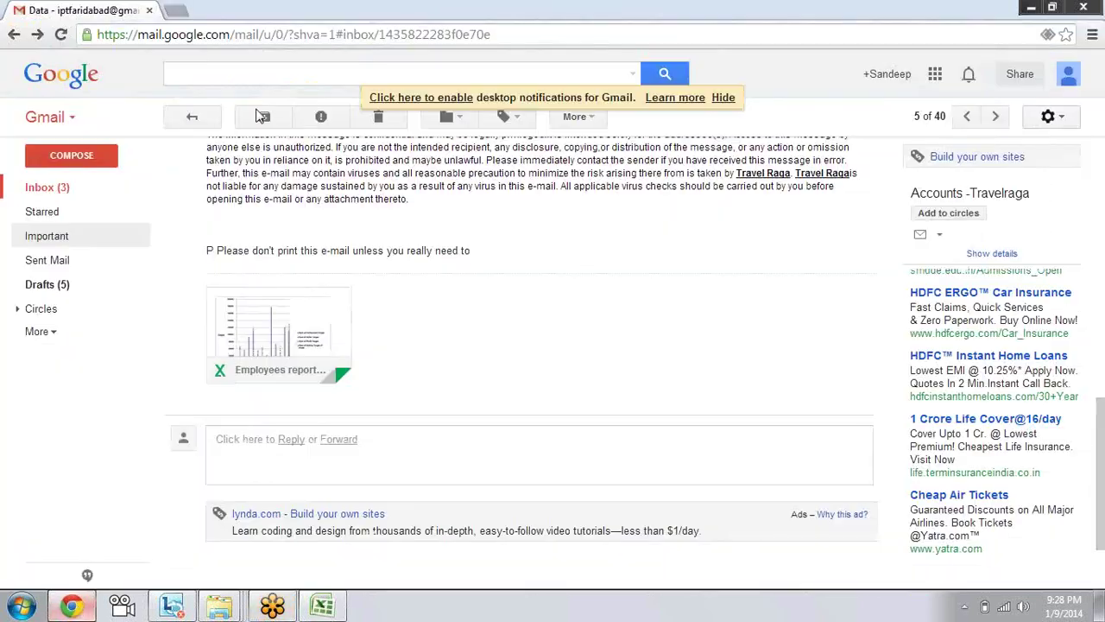
In Chrome, load the mail.omaxe.com webmail sign-in page.
left_click(182, 41)
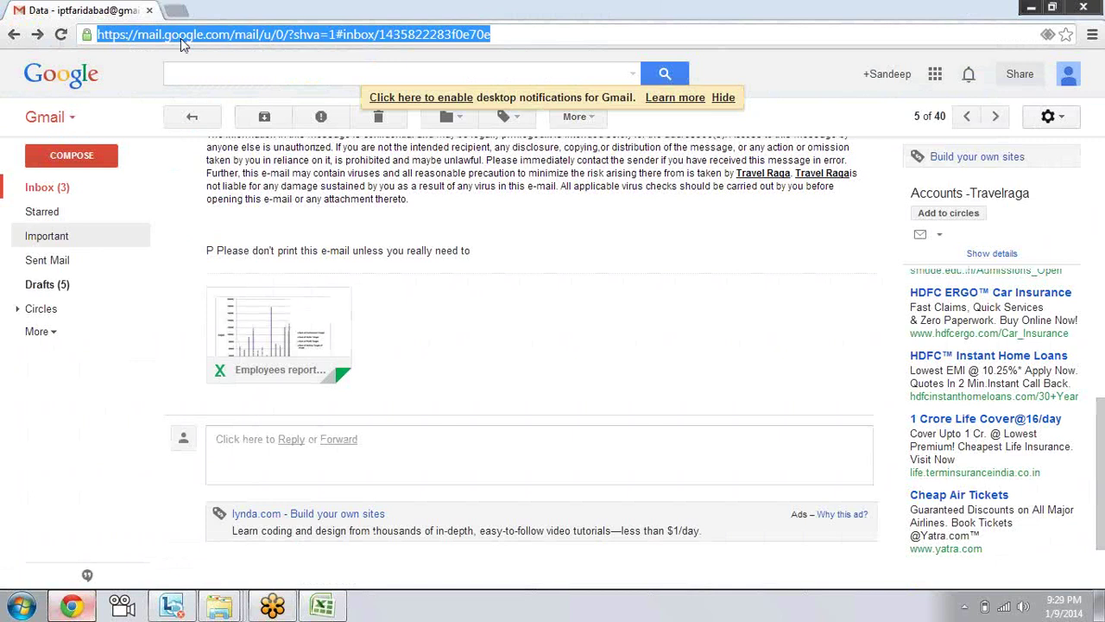
type("mail")
key("Return")
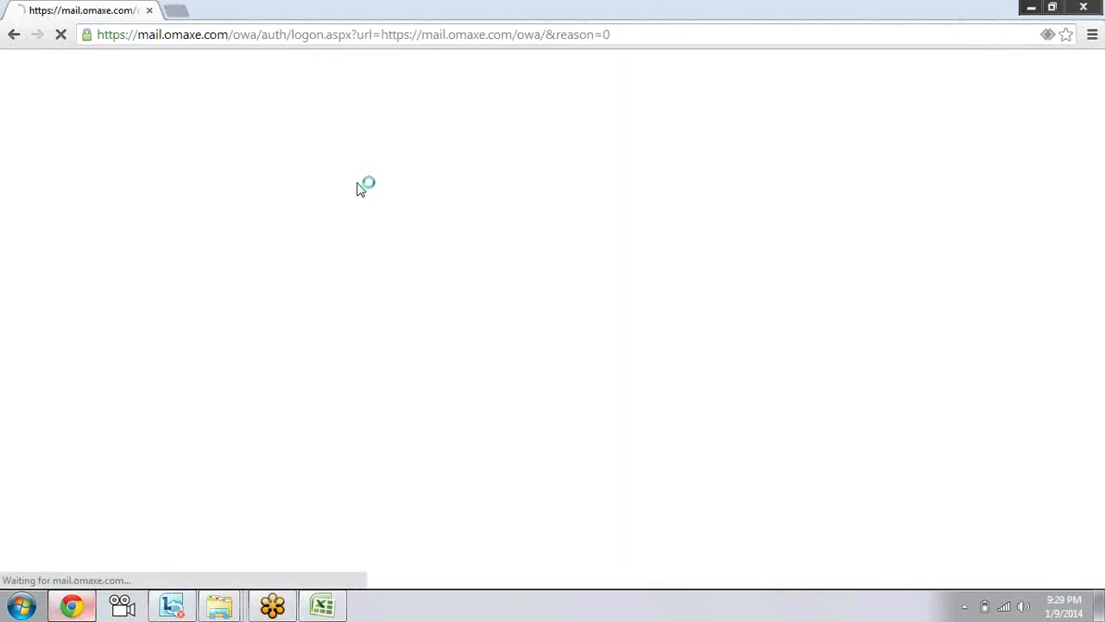
Sign in to Outlook Web App with the user name and password, then open the SS.xlsx attachment.
left_click(487, 284)
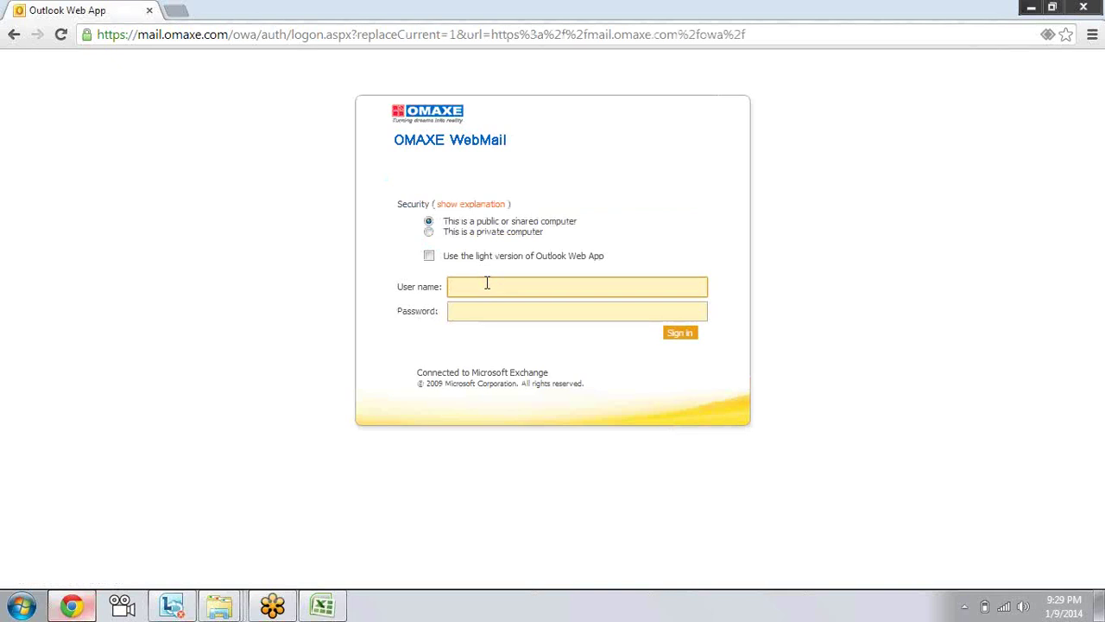
key("Tab")
type("•••••••••")
key("Return")
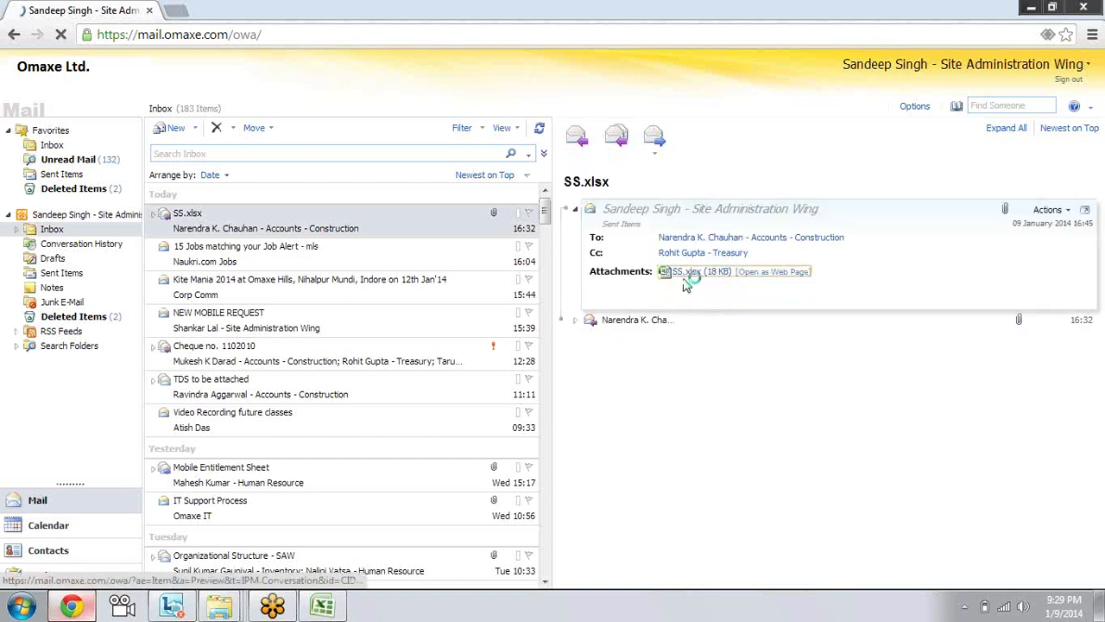
left_click(123, 573)
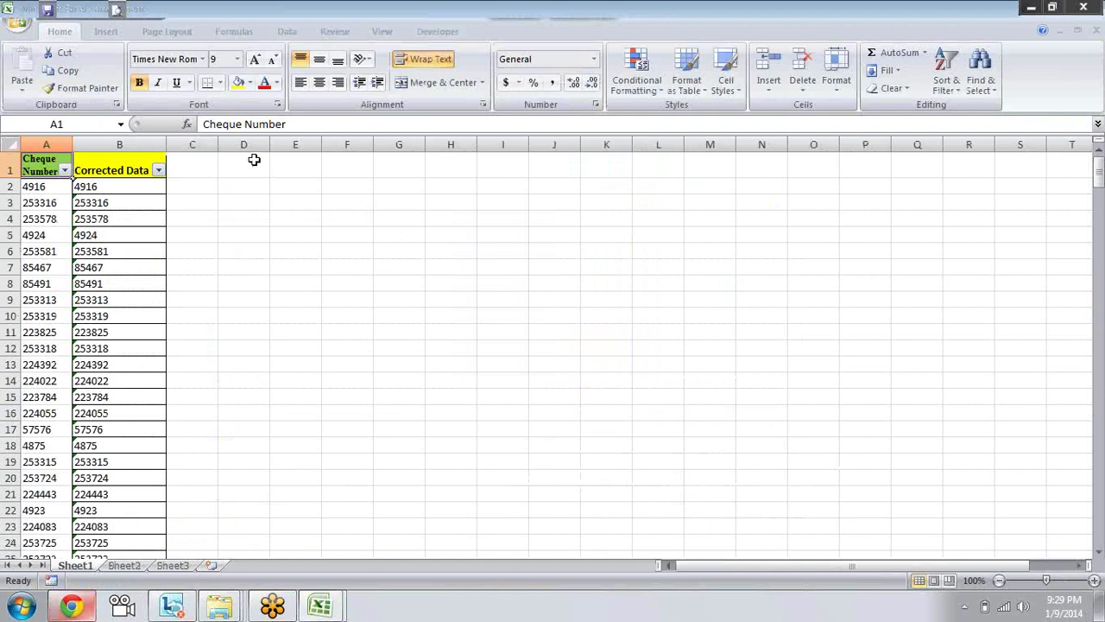
Insert blank columns before Corrected Data, repeating with F4, until it reaches column J.
left_click(106, 141)
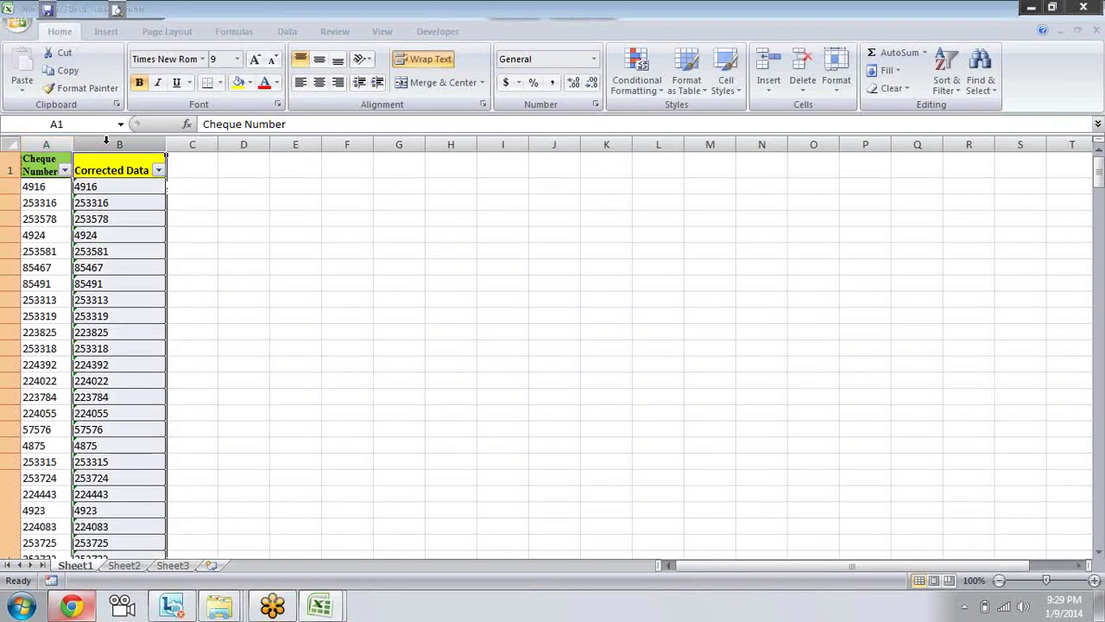
right_click(106, 141)
left_click(149, 226)
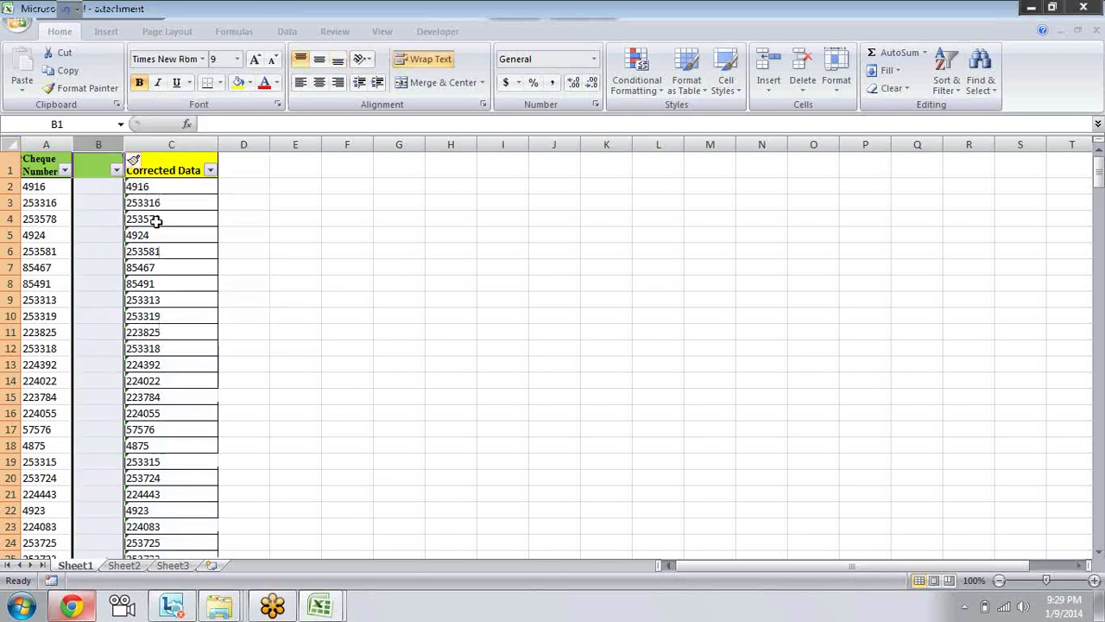
key("F4")
key("F4")
key("F4")
key("F4")
key("F4")
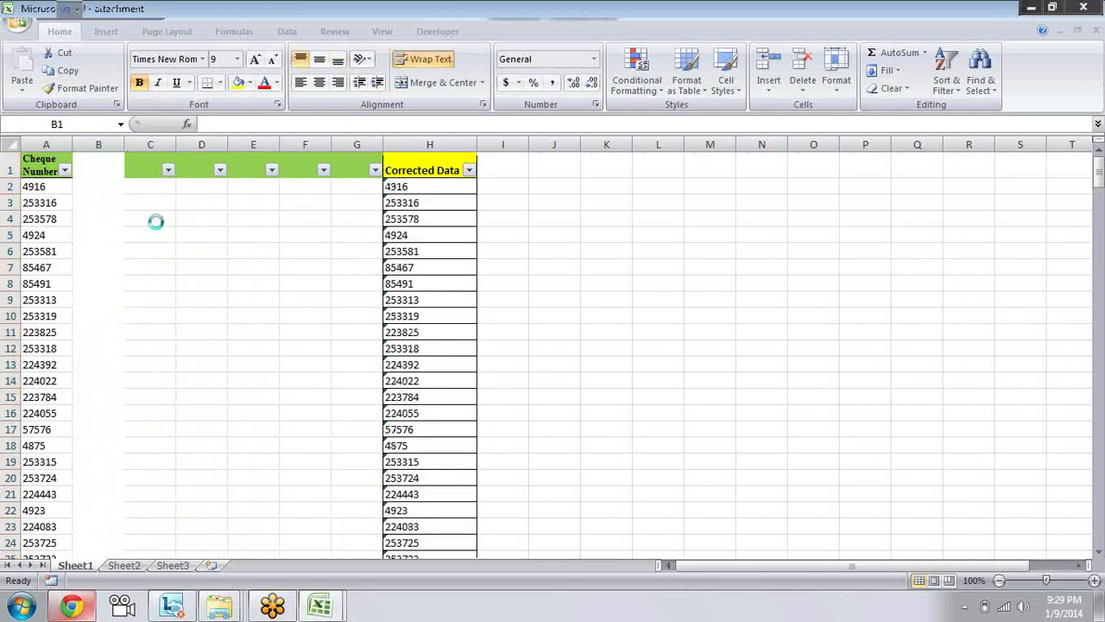
key("F4")
key("F4")
key("Down")
key("Down")
key("Down")
key("Down")
key("Down")
key("Down")
key("Down")
key("Down")
key("Down")
key("Down")
key("Down")
key("Down")
key("Down")
key("Down")
key("Down")
key("Down")
key("Down")
key("Down")
key("Down")
key("Down")
key("Down")
key("Down")
key("Down")
key("Down")
key("Down")
key("Down")
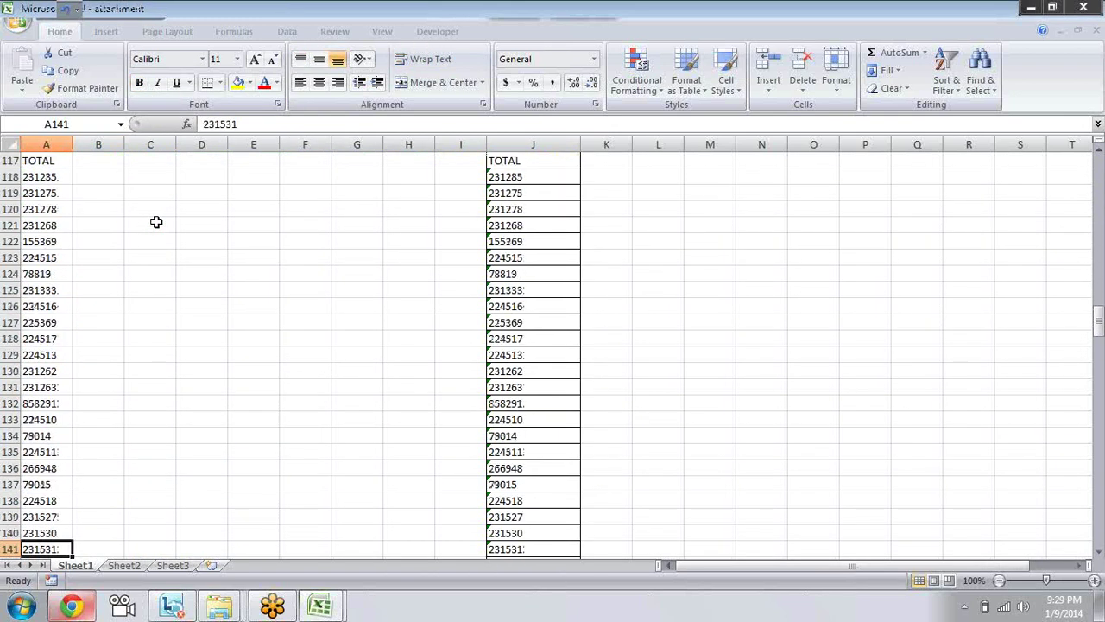
key("ctrl+Home")
key("Down")
key("Down")
key("Down")
key("Up")
key("Up")
key("Up")
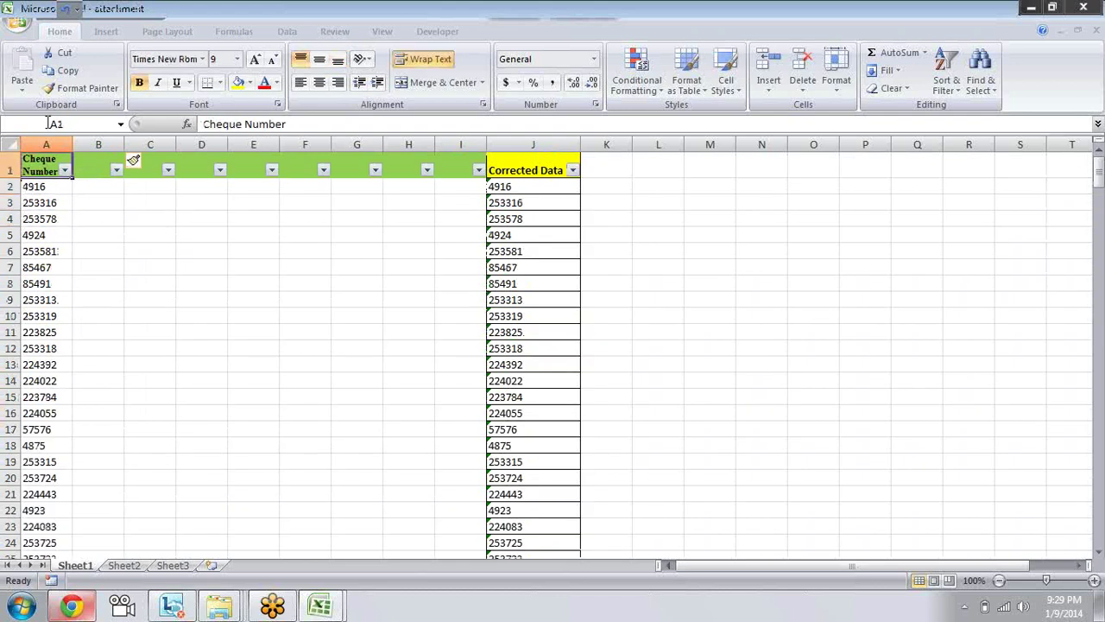
Apply a Duplicate Values rule with light red fill and dark red text to column A.
left_click(64, 142)
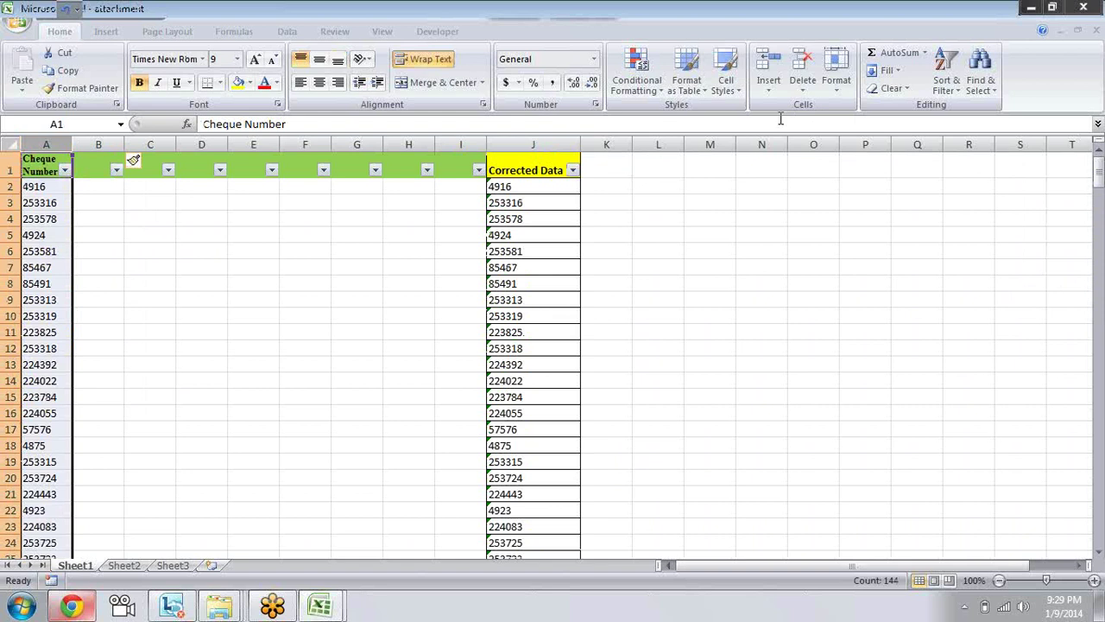
left_click(636, 77)
mouse_move(690, 117)
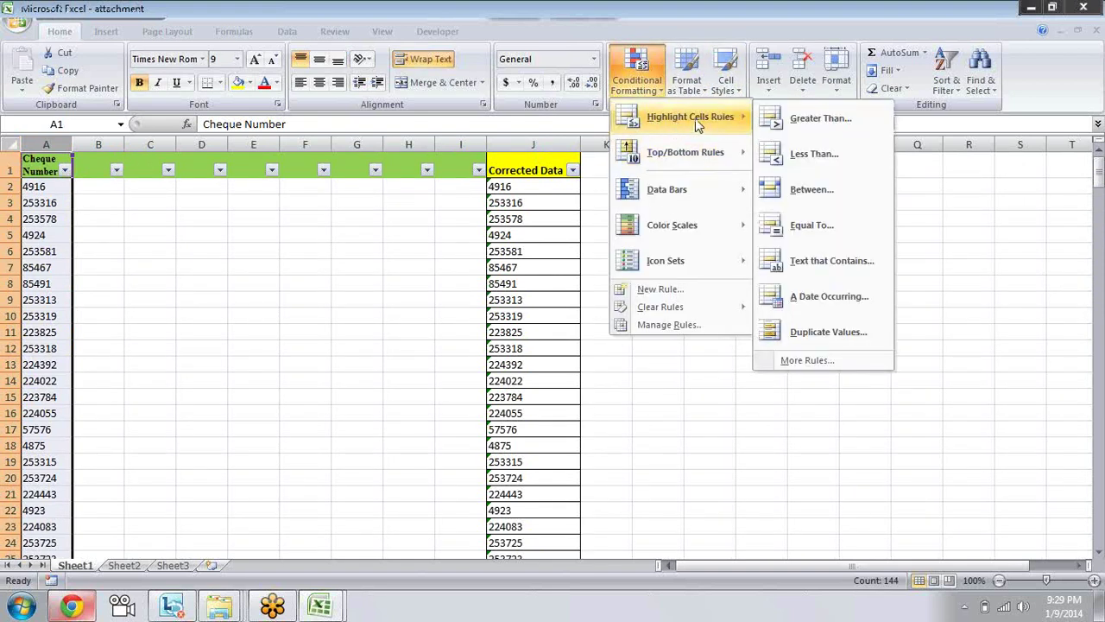
left_click(786, 324)
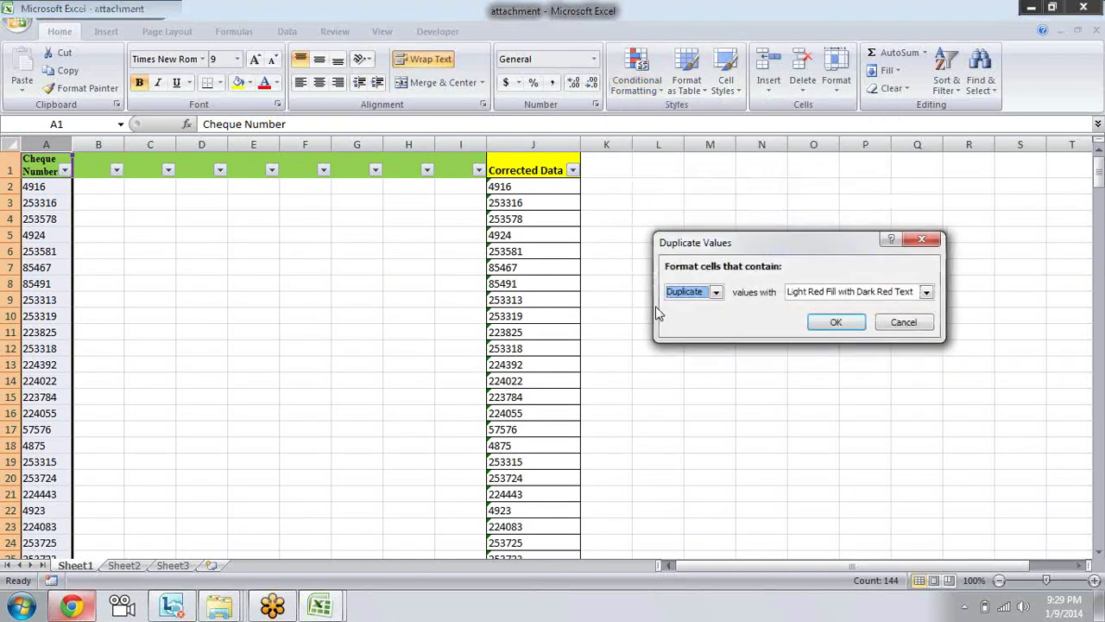
left_click(838, 322)
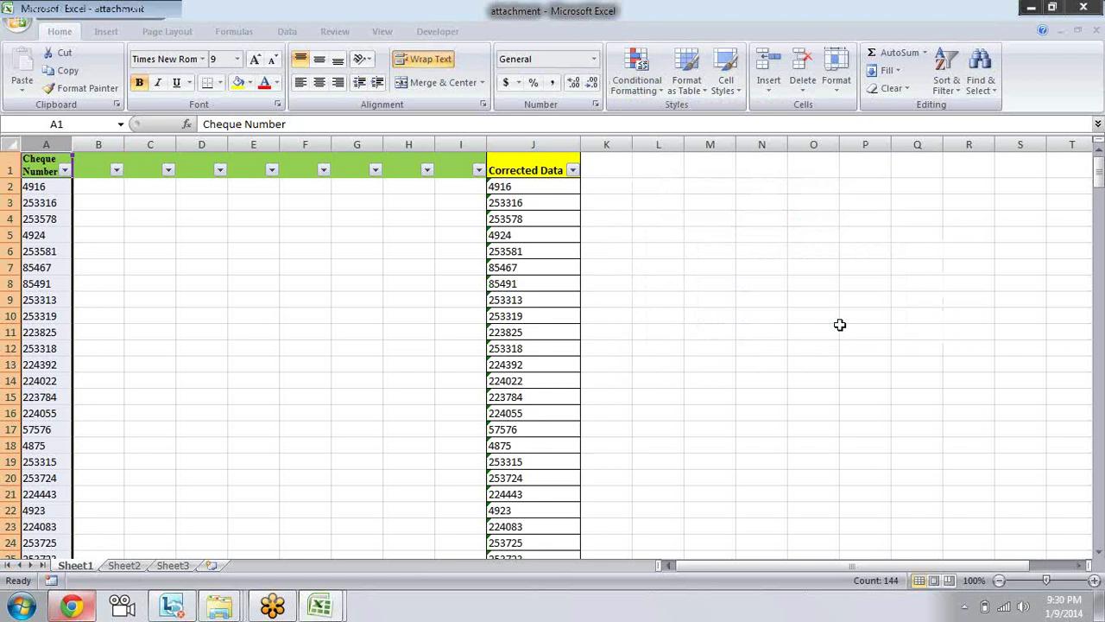
key("Down")
key("ctrl+Down")
key("Down")
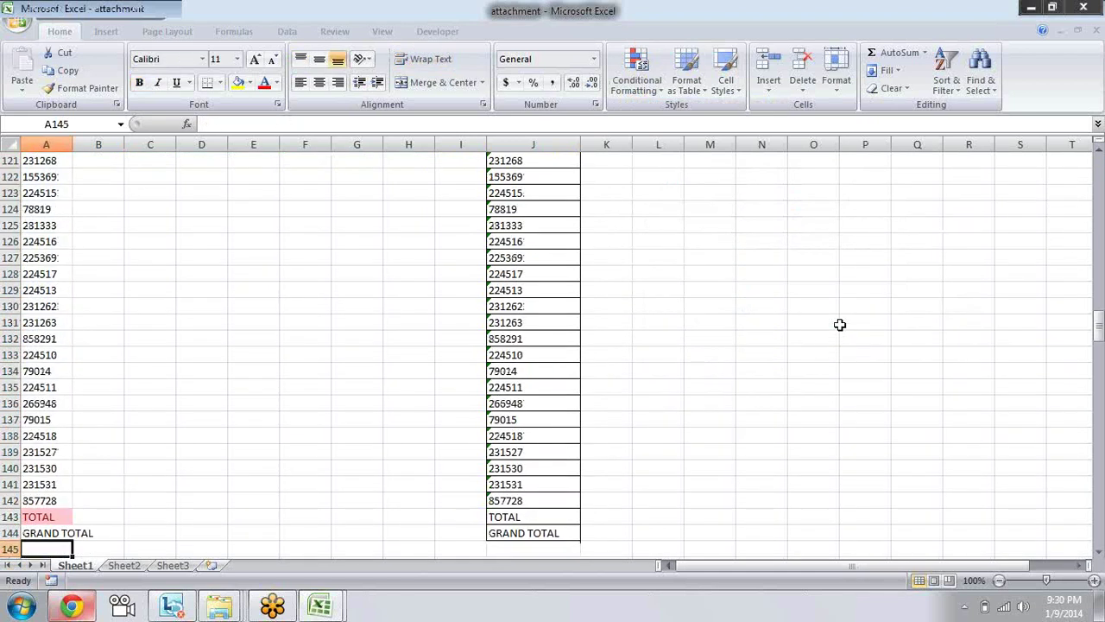
key("Down")
key("Down")
key("Down")
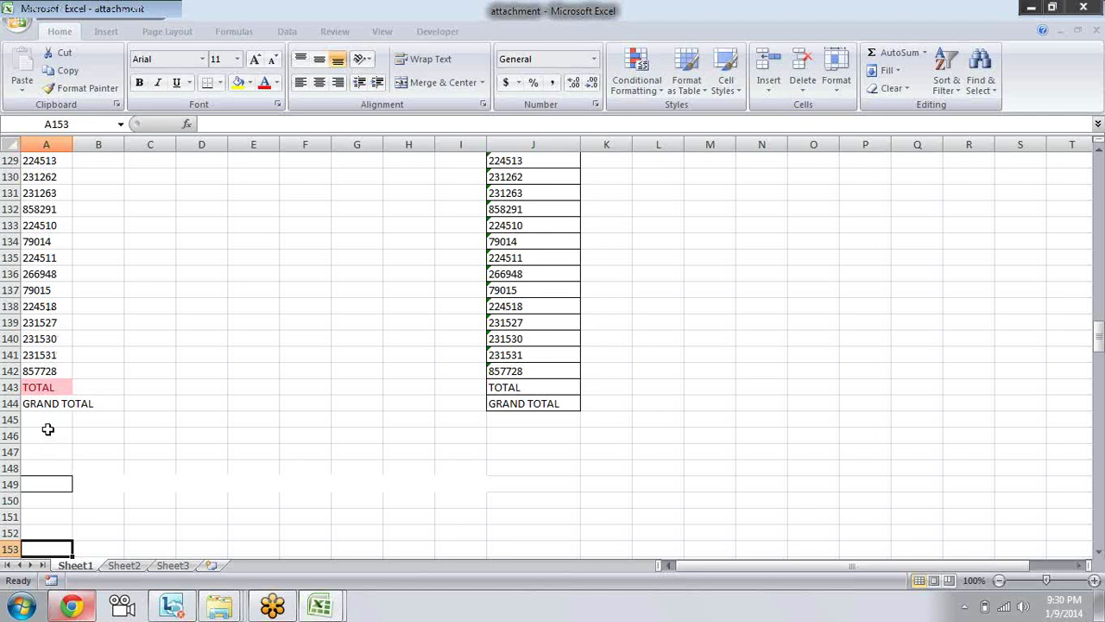
Enter 231530 as a plain number in A146.
left_click(47, 432)
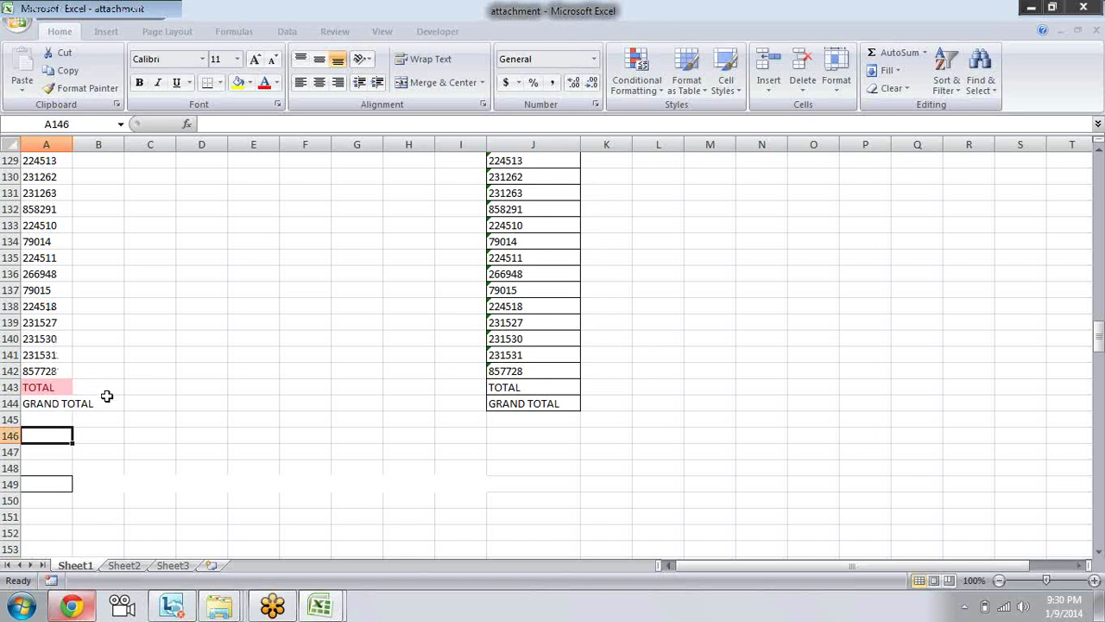
type("231530")
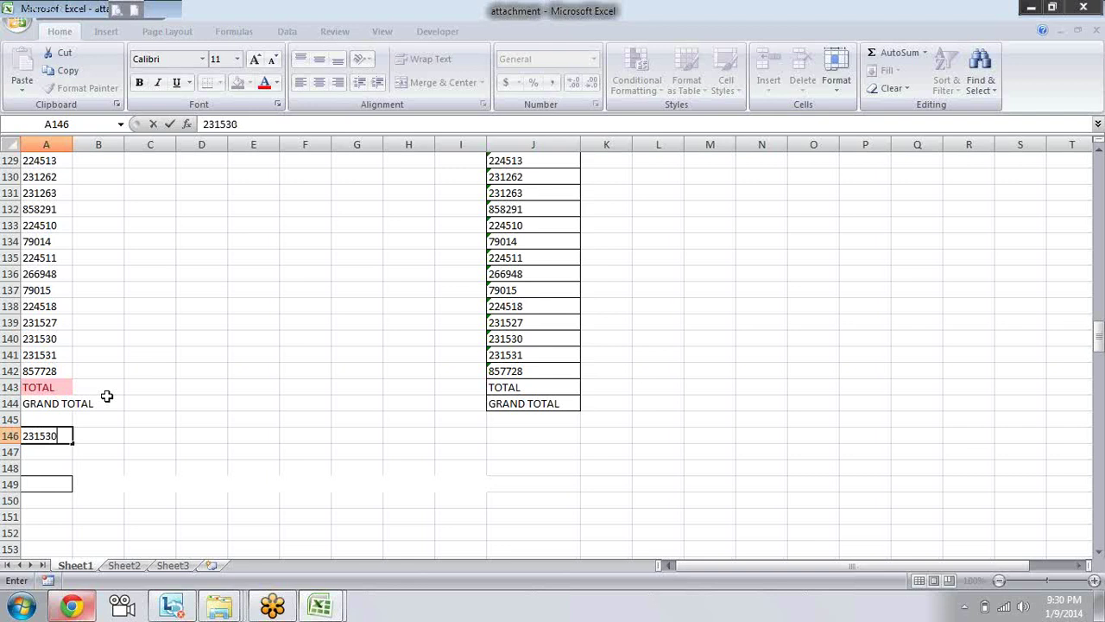
key("Return")
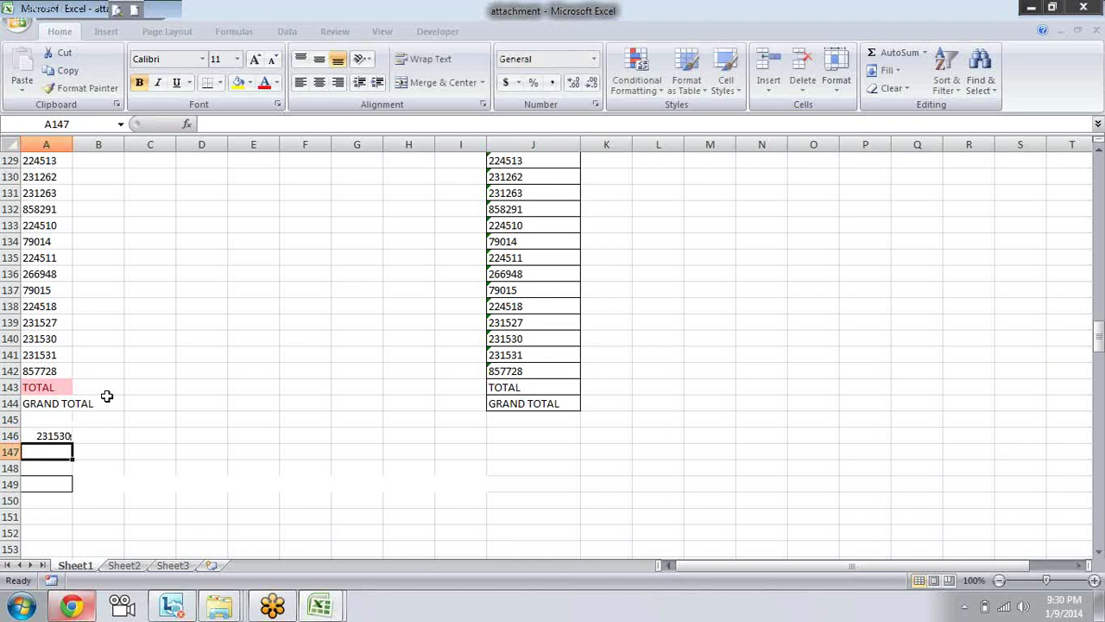
Make 231530 in A146 and the matching cheque number in A140 bold.
key("Up")
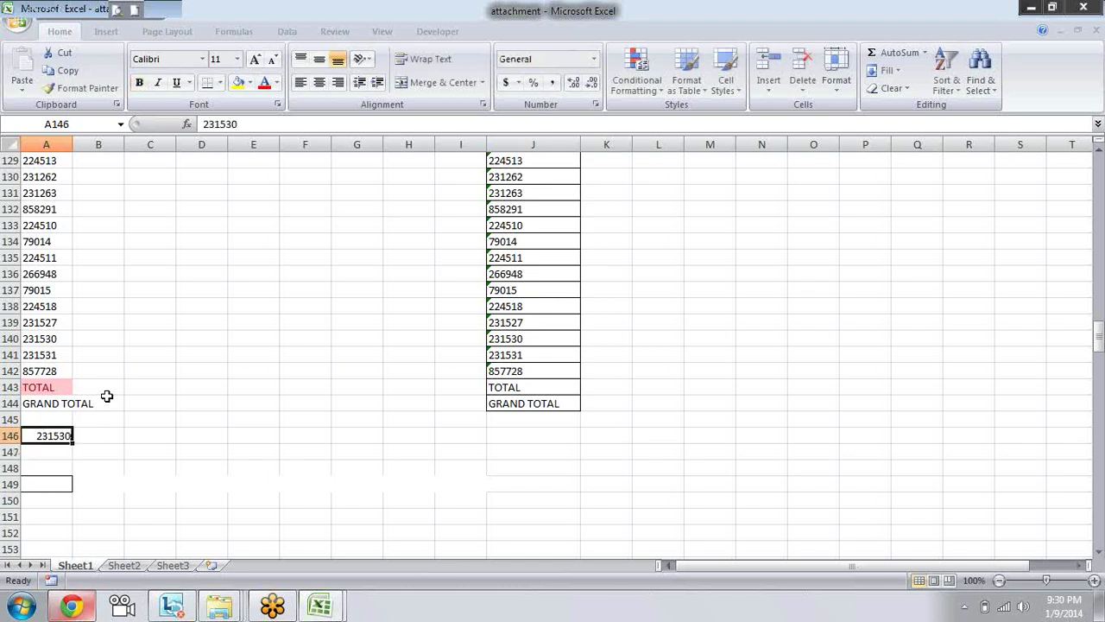
key("ctrl+b")
key("Up")
key("Up")
key("Up")
key("Up")
key("Up")
key("Up")
key("ctrl+b")
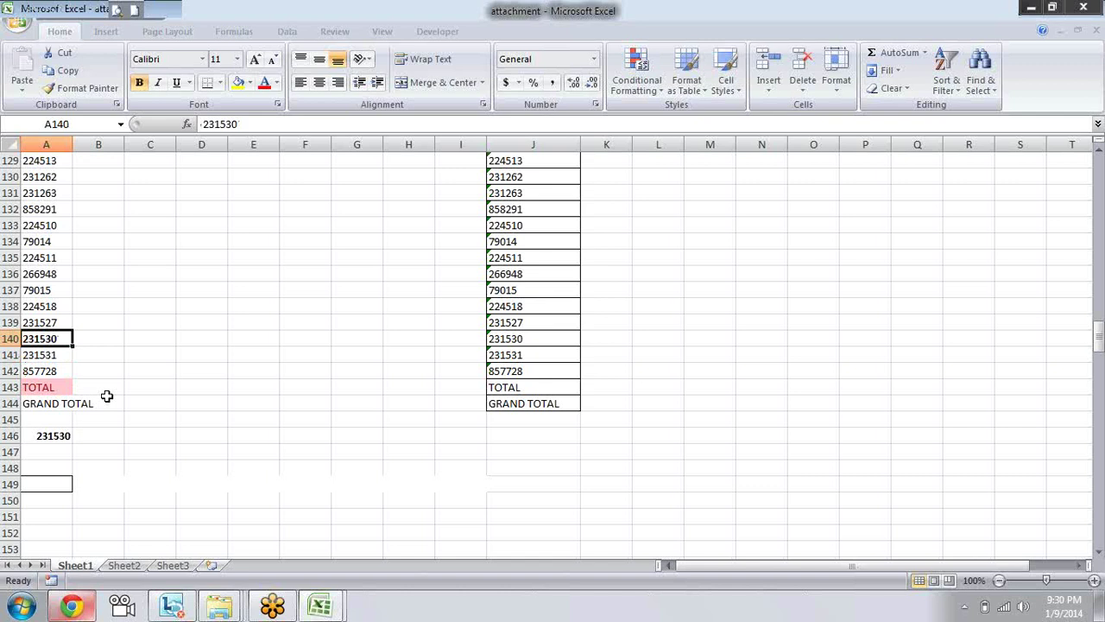
key("Up")
key("Up")
key("Up")
key("Up")
key("Down")
key("Down")
key("Down")
key("Down")
key("Down")
key("Down")
key("Down")
key("Down")
key("Up")
key("Up")
key("Up")
key("Up")
key("Up")
key("Up")
Enter =LEN(A140) in B140 and =LEN(A146) in B146, returning 8 and 6.
key("Right")
type("=len")
key("Tab")
key("Left")
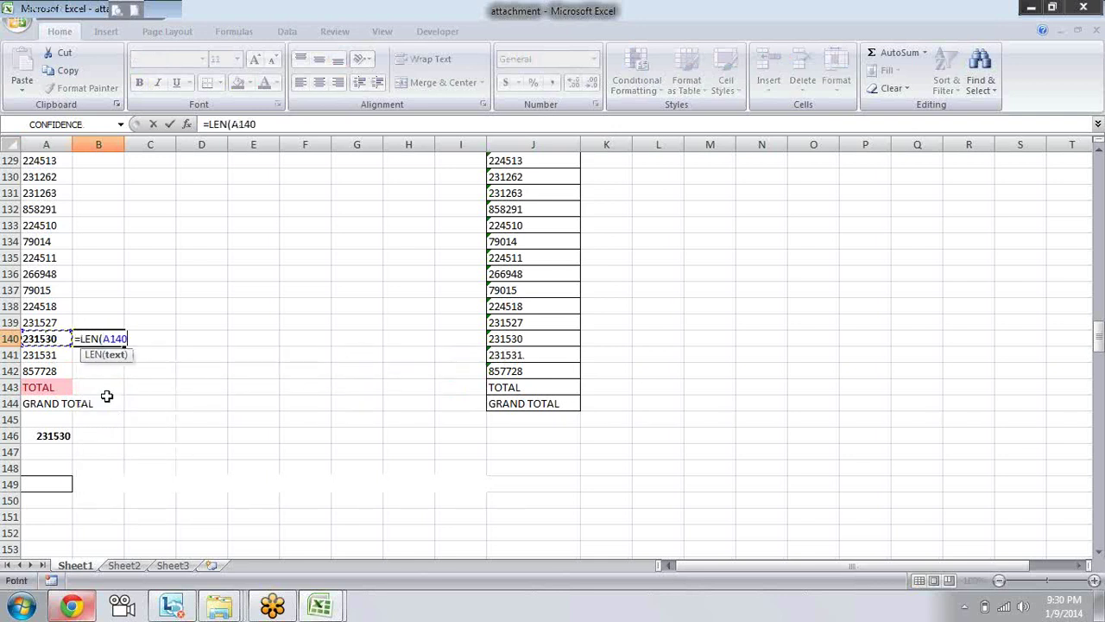
type(")")
key("Return")
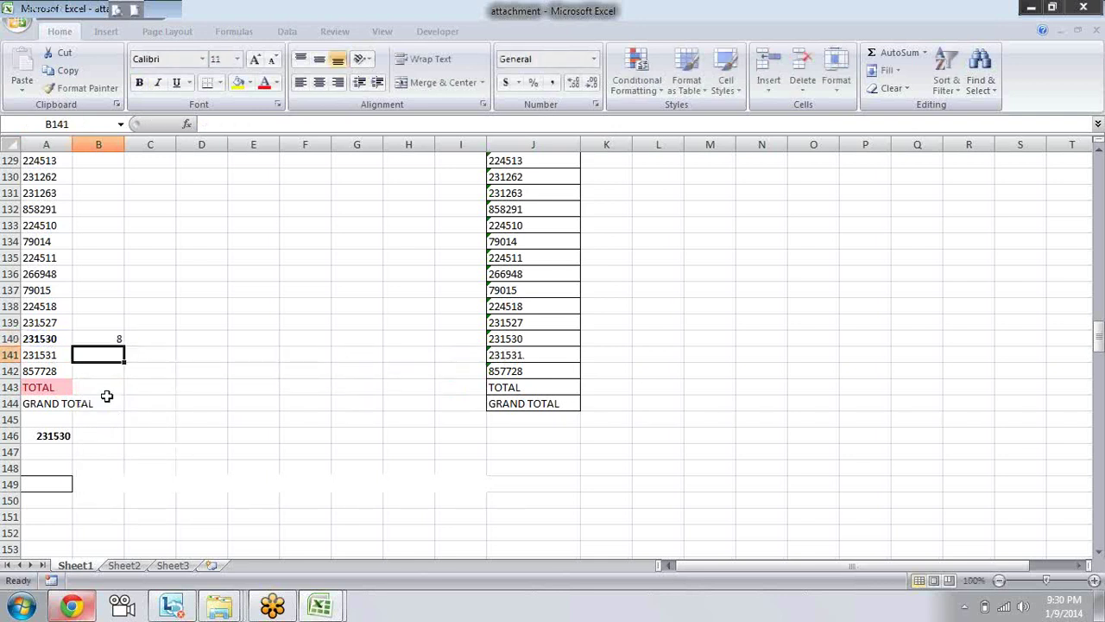
key("Down")
key("Down")
key("Down")
key("Down")
key("Down")
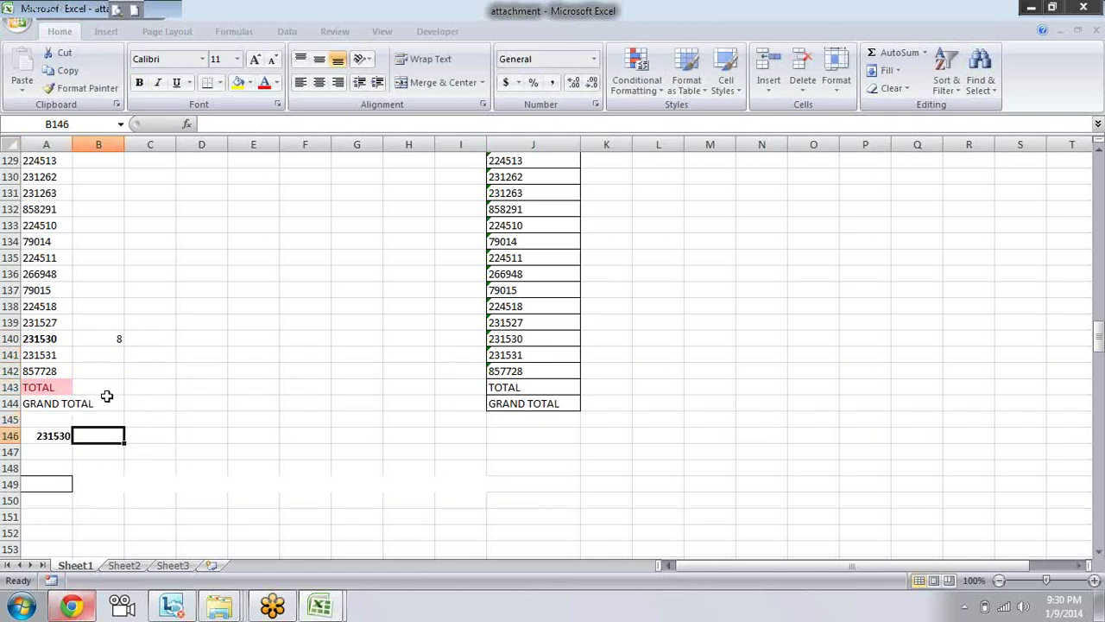
type("=len(")
key("Left")
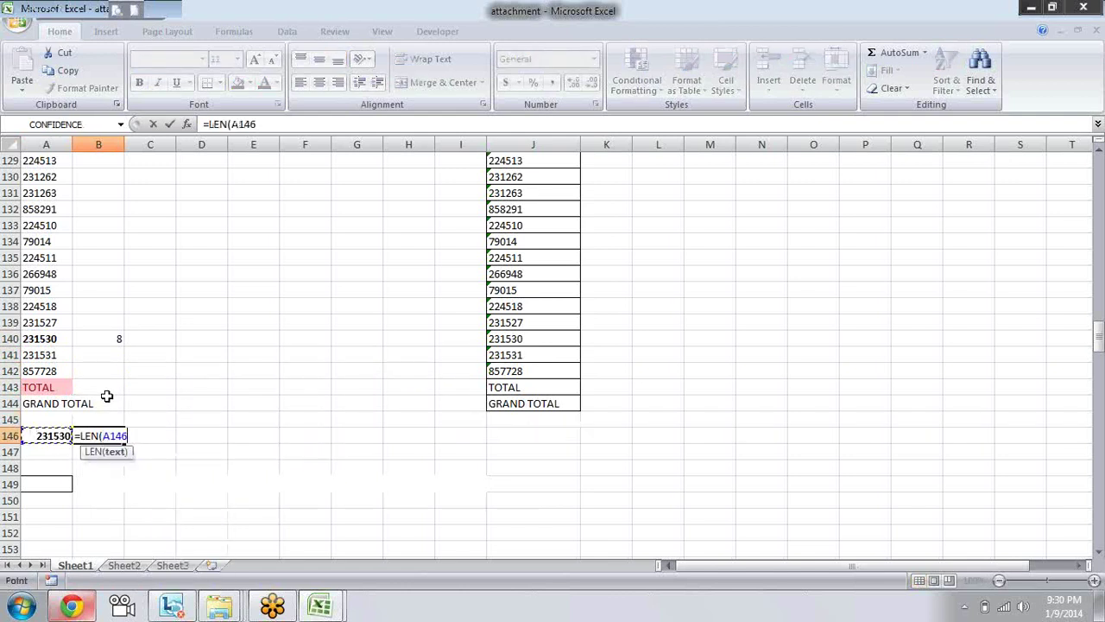
type(")")
key("Return")
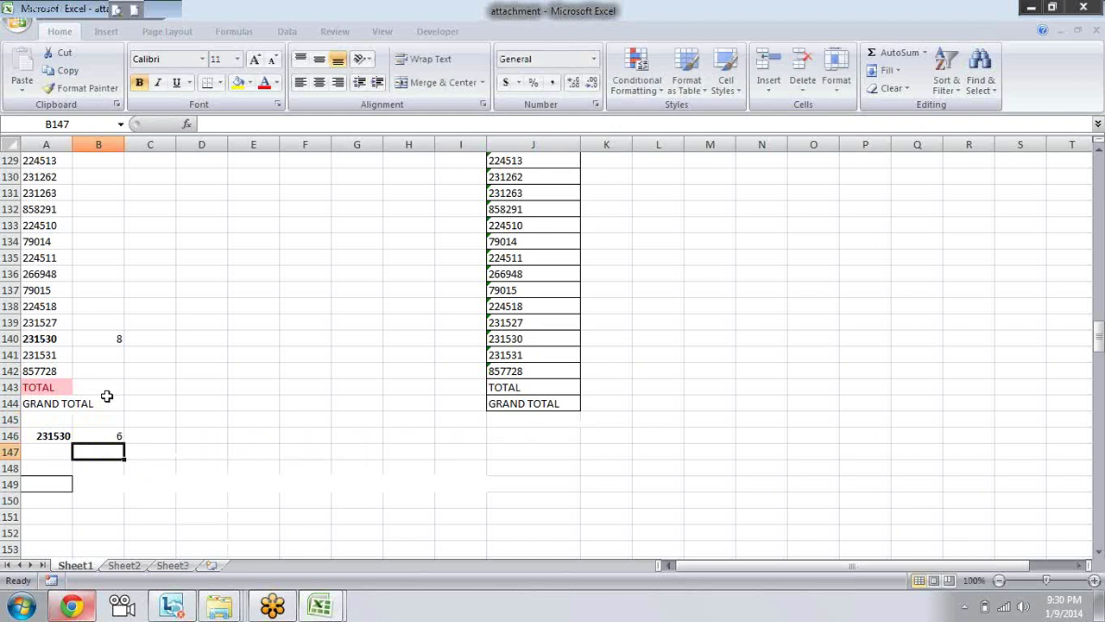
key("Up")
key("Up")
key("Up")
key("Up")
key("Up")
key("Up")
key("Up")
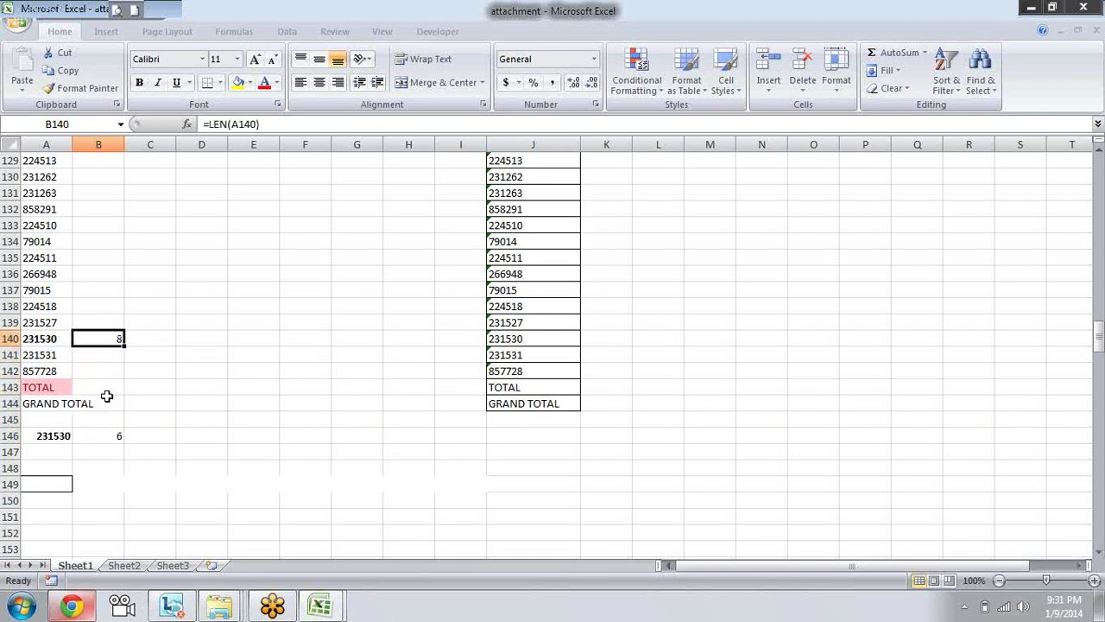
key("Left")
key("F2")
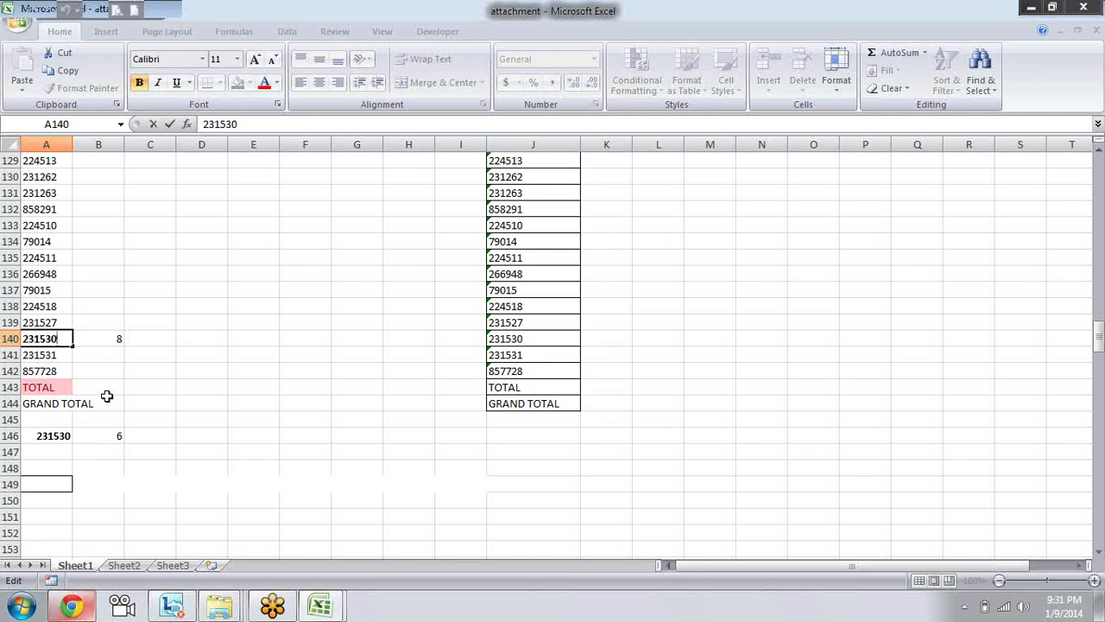
key("Escape")
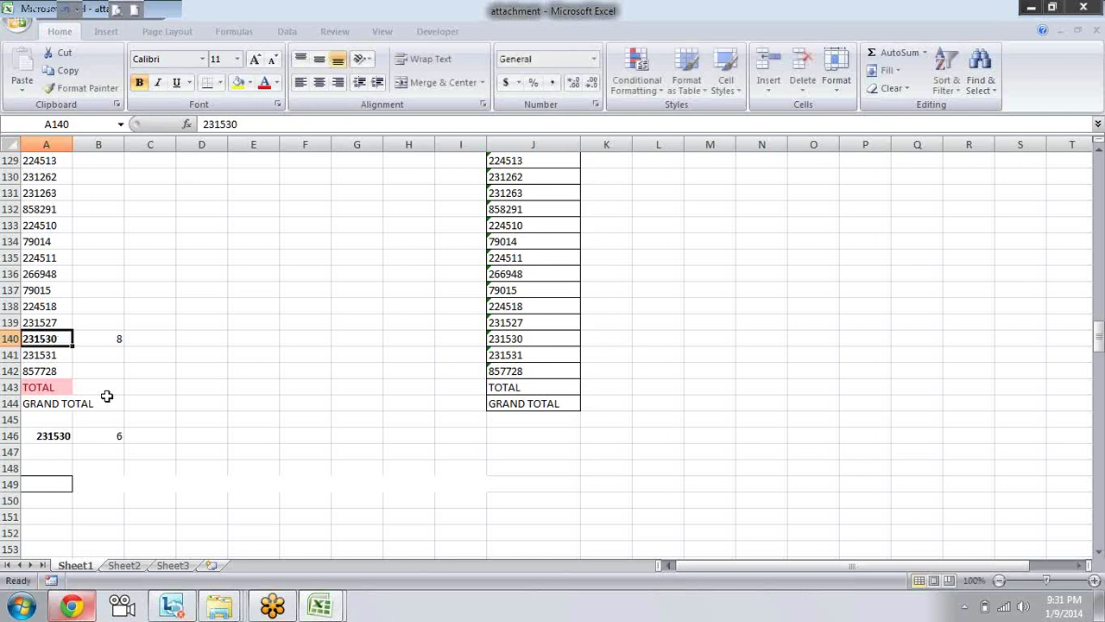
key("Right")
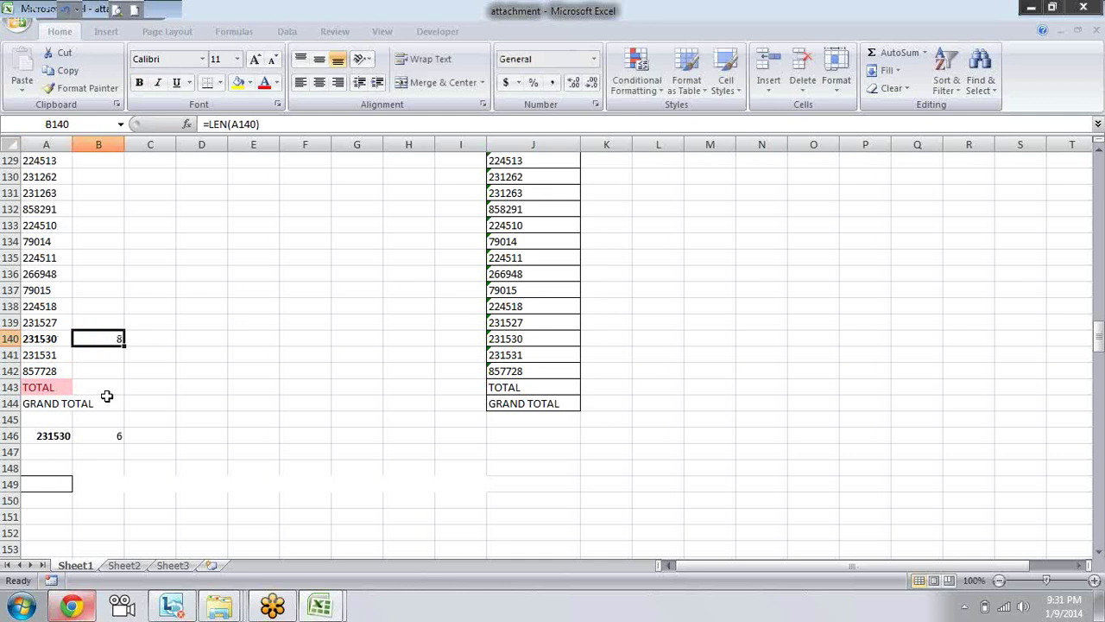
key("Left")
key("F2")
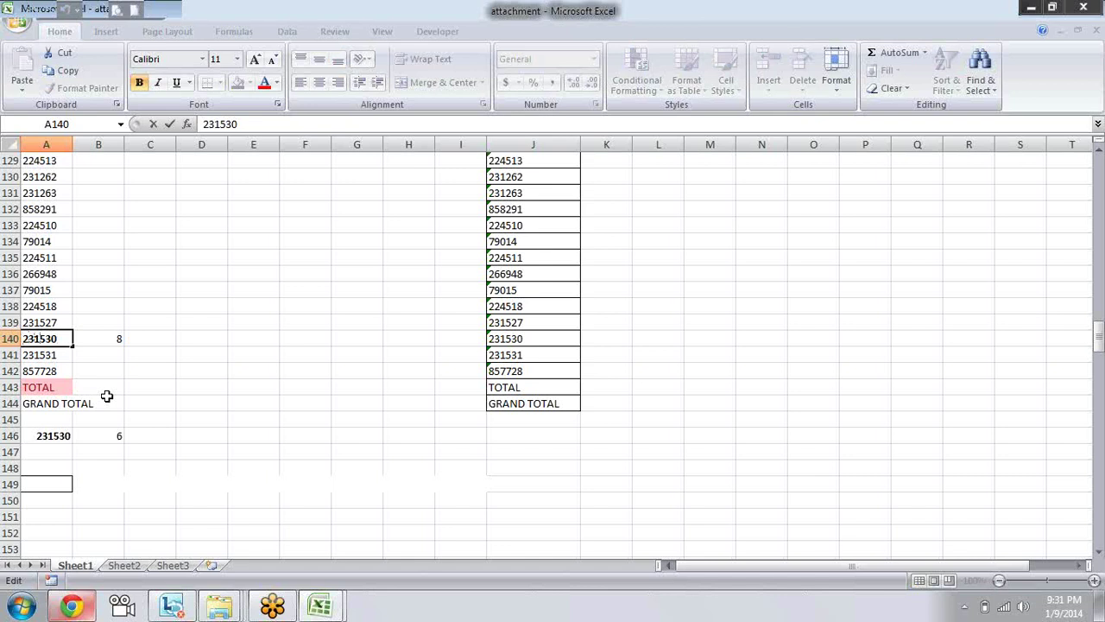
key("shift+F10")
key("Escape")
key("Escape")
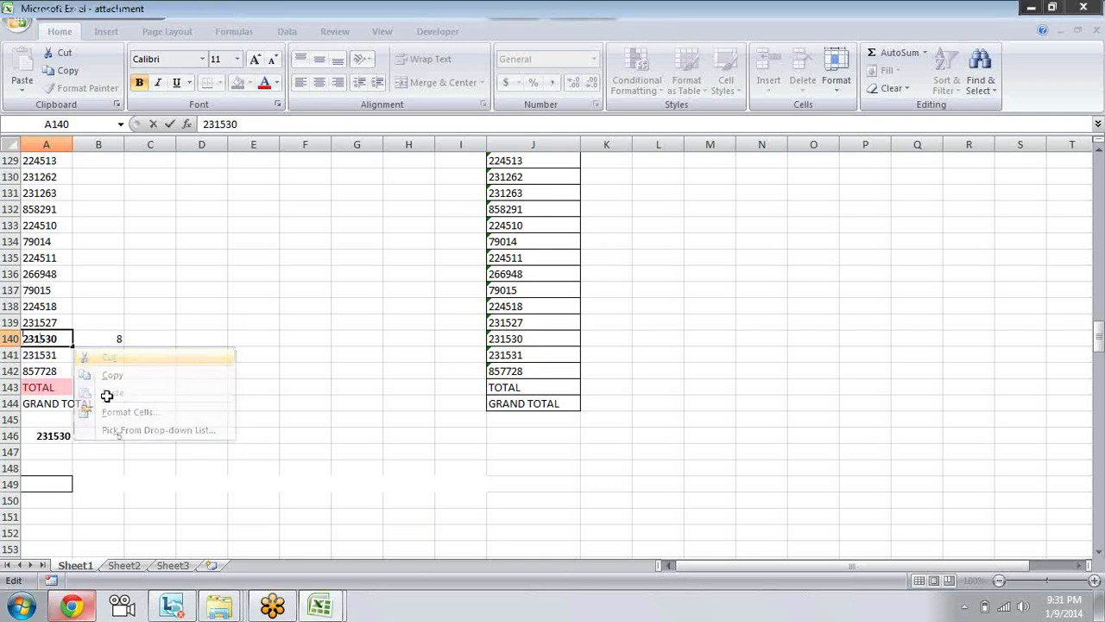
key("F2")
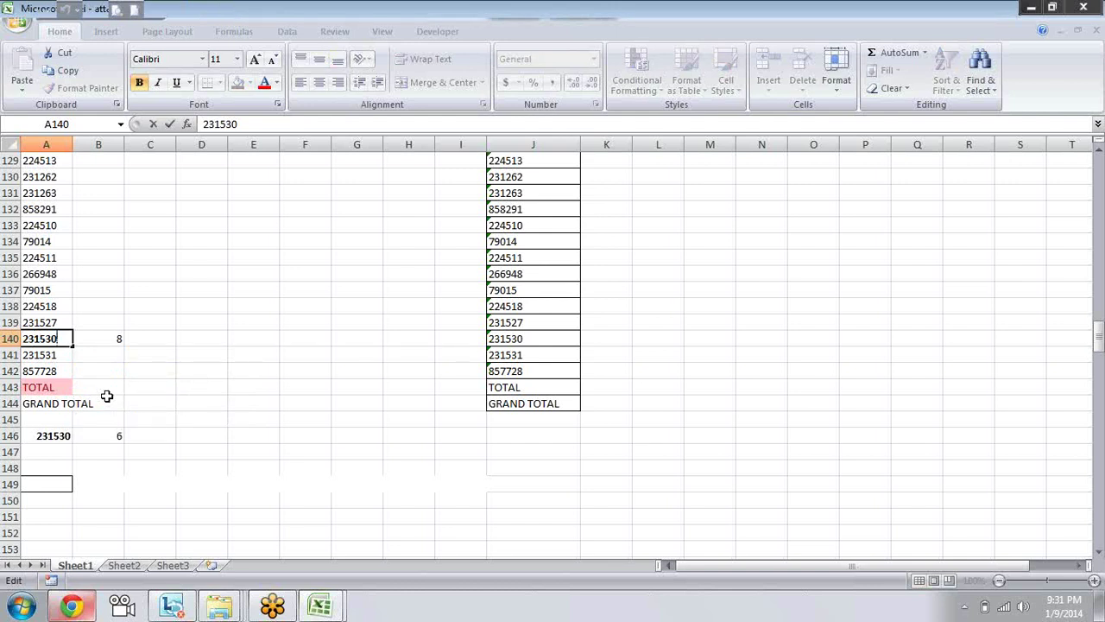
key("Escape")
key("Down")
key("Up")
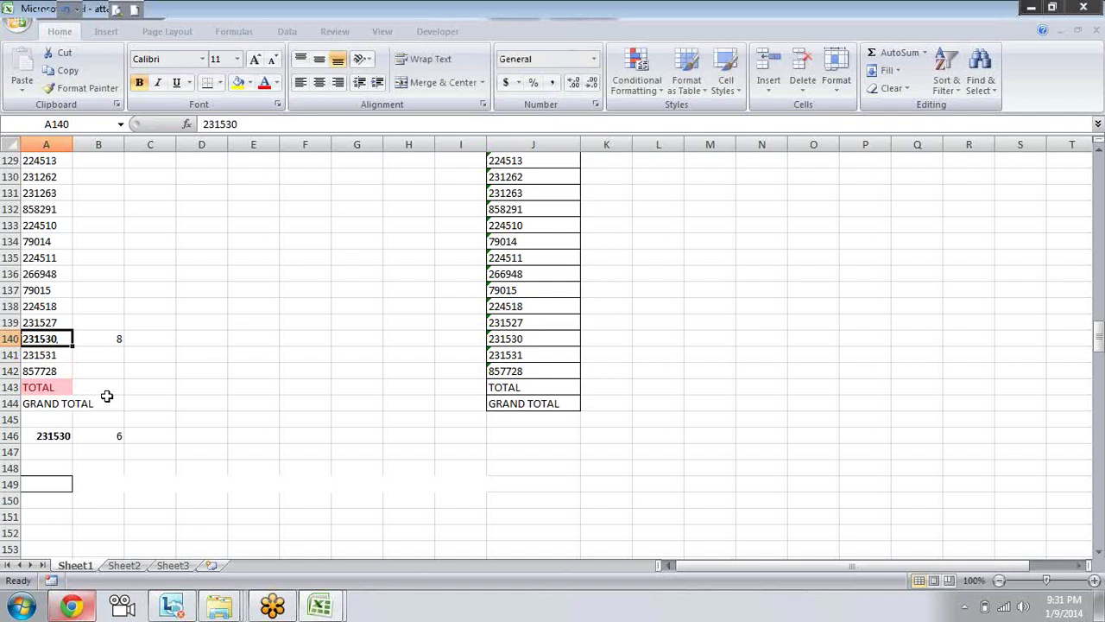
key("Right")
key("Right")
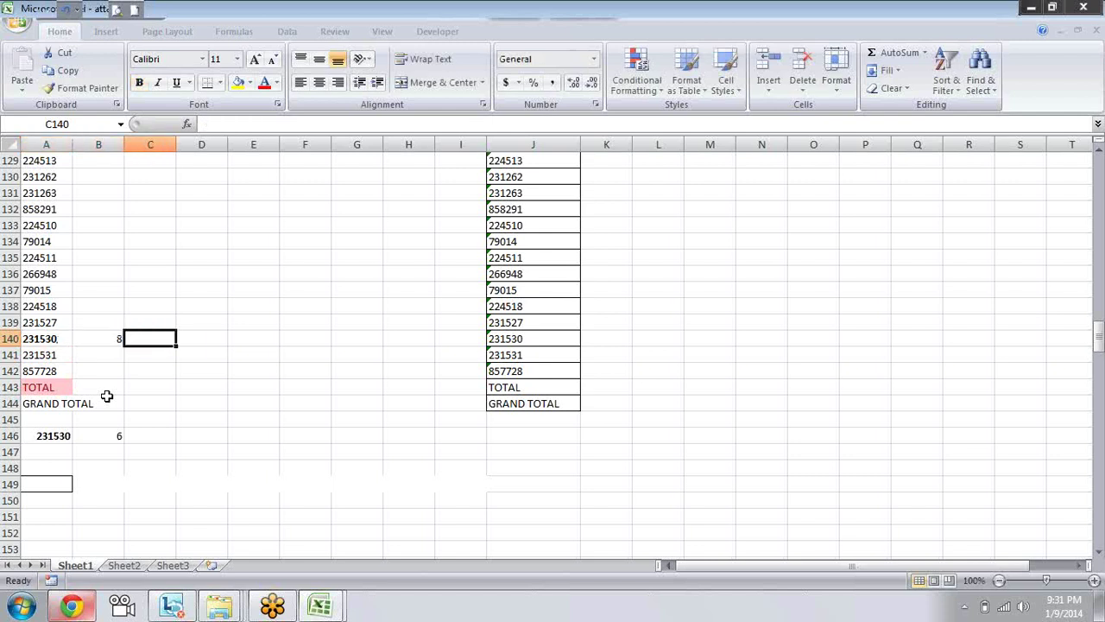
key("Left")
key("Left")
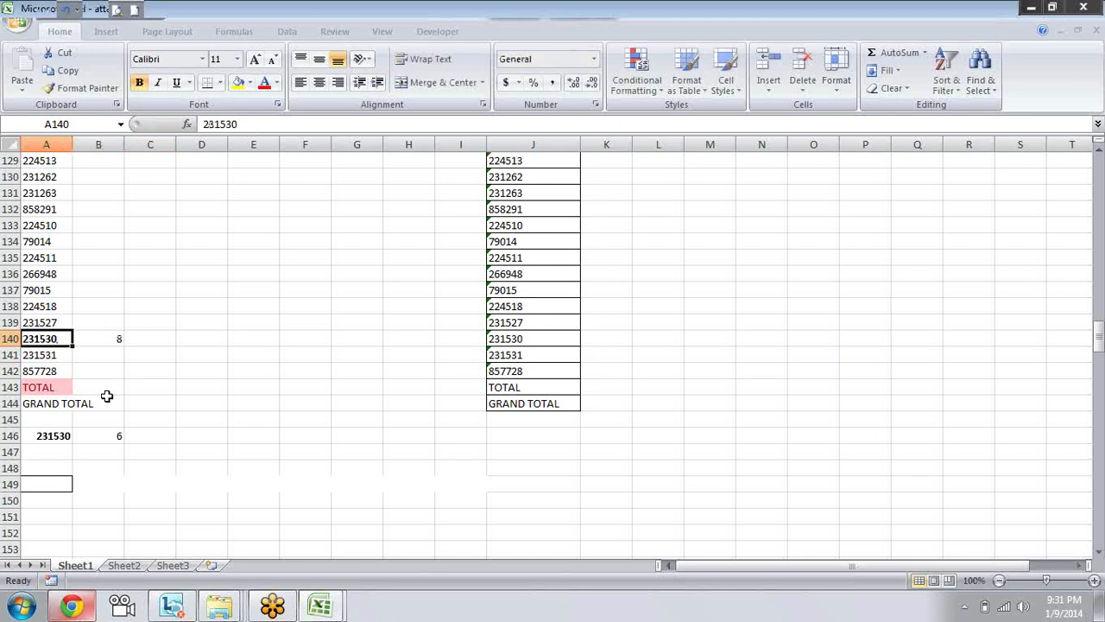
key("F2")
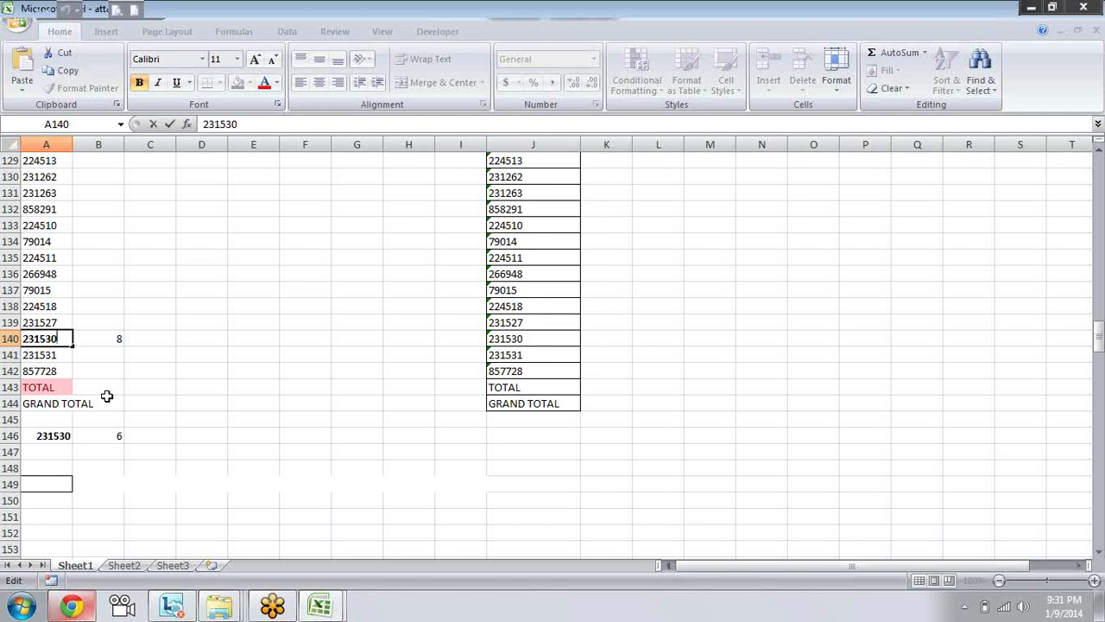
key("Tab")
key("Tab")
Paste the hidden characters into C140 and enter =CODE(C140) in D140, returning 63.
key("ctrl+v")
key("Tab")
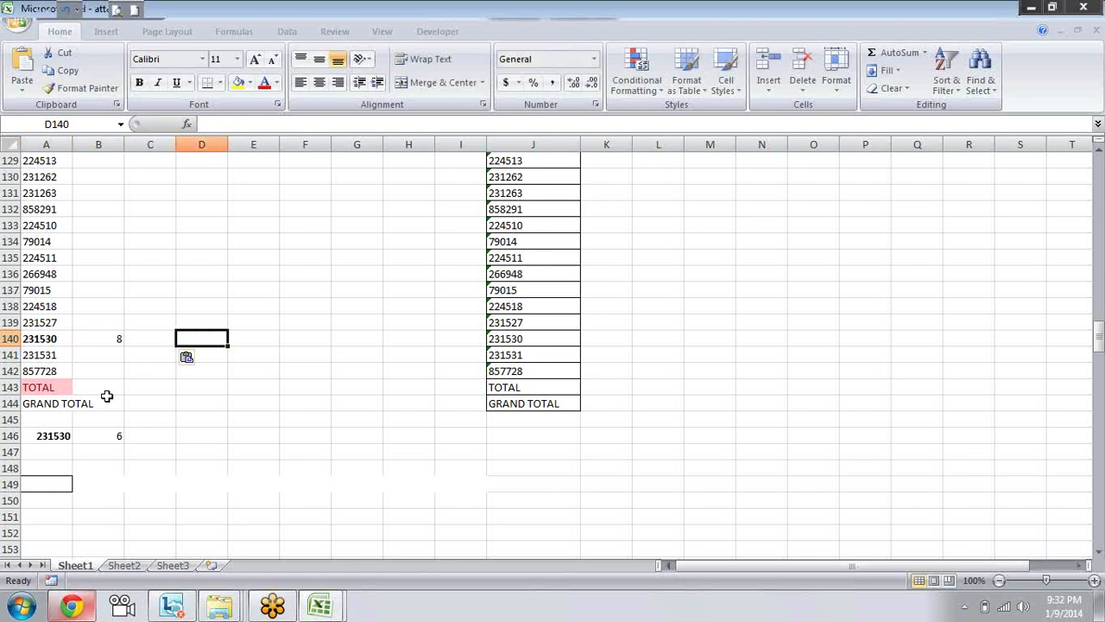
type("=code")
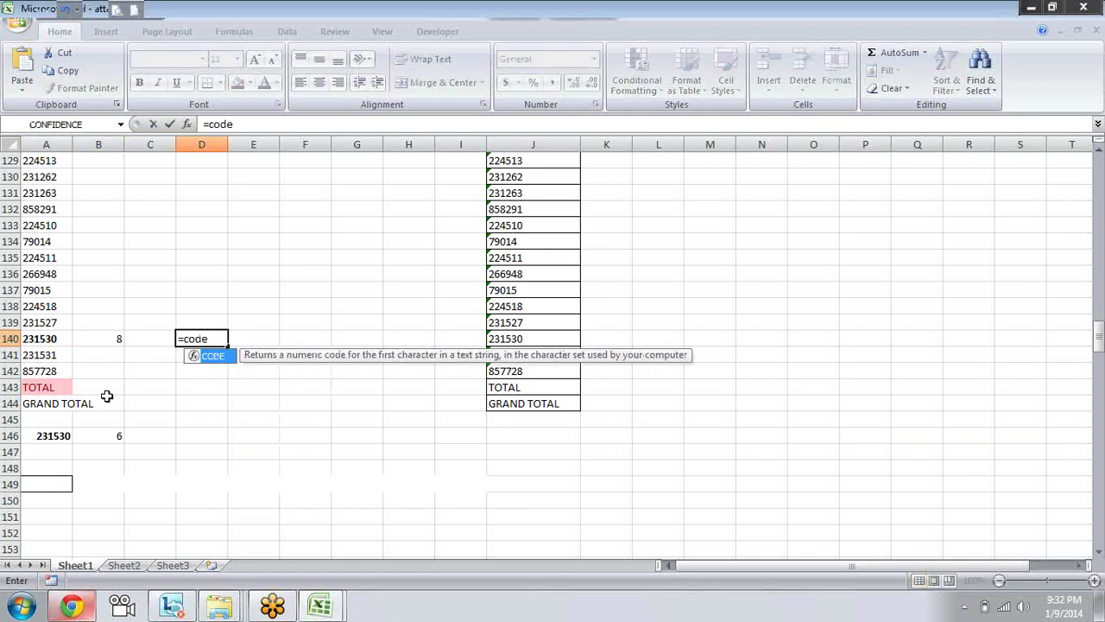
key("Tab")
key("Left")
type(")")
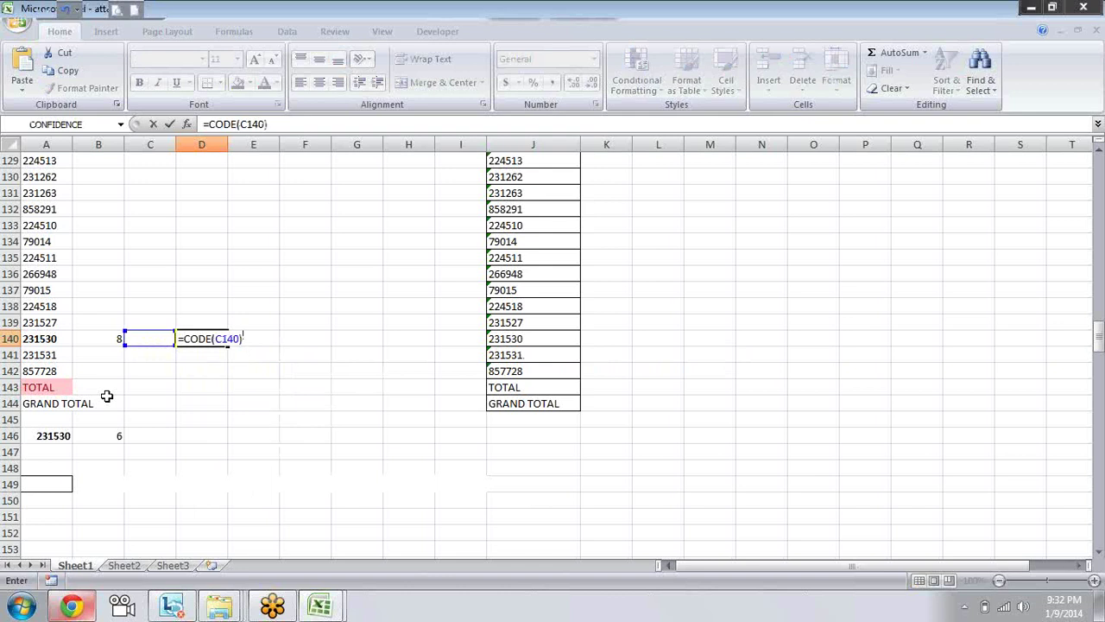
key("Return")
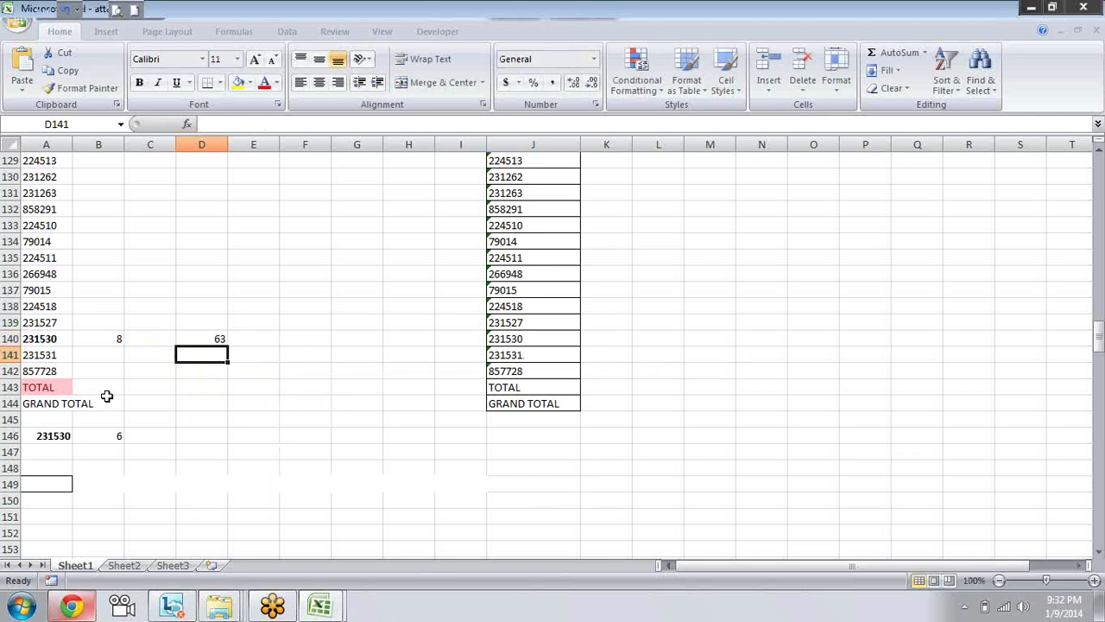
Begin a =CHAR formula in E140.
key("Up")
key("Right")
type("=char")
key("Tab")
Complete =CHAR(D140) in E140 so it displays ?
key("Left")
type(")")
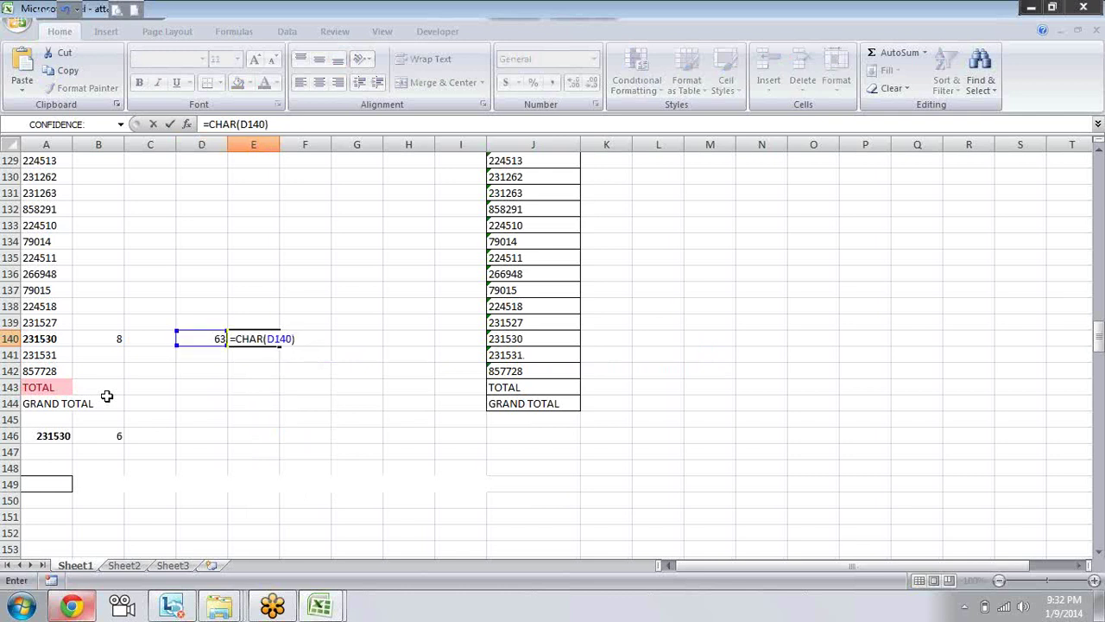
key("Return")
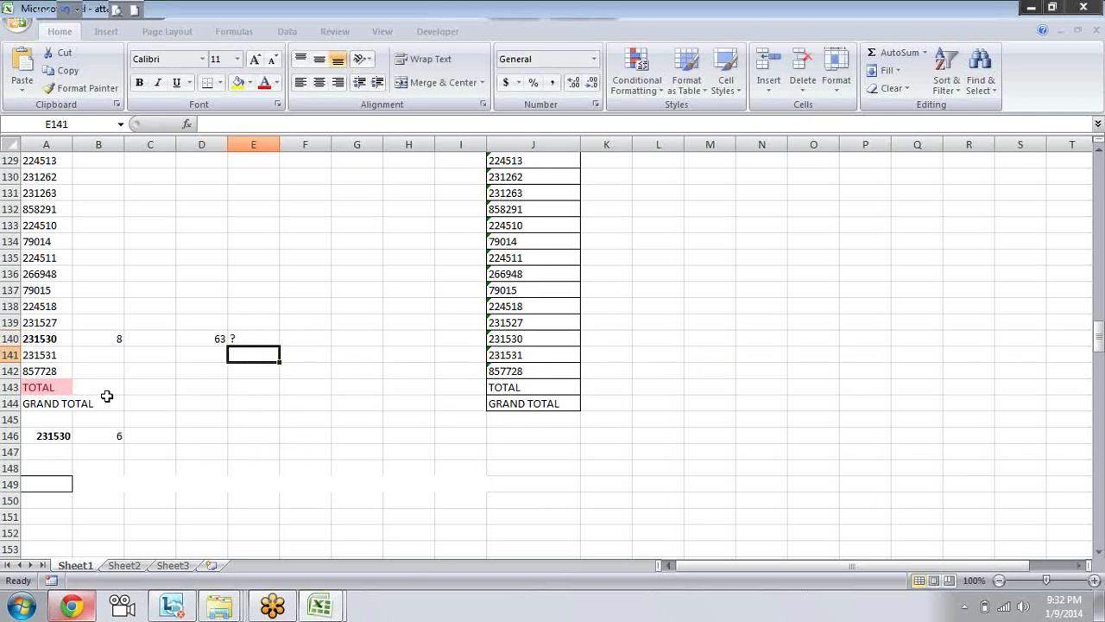
Copy the ? from E140 and open Find and Replace on column A.
key("Up")
key("ctrl+c")
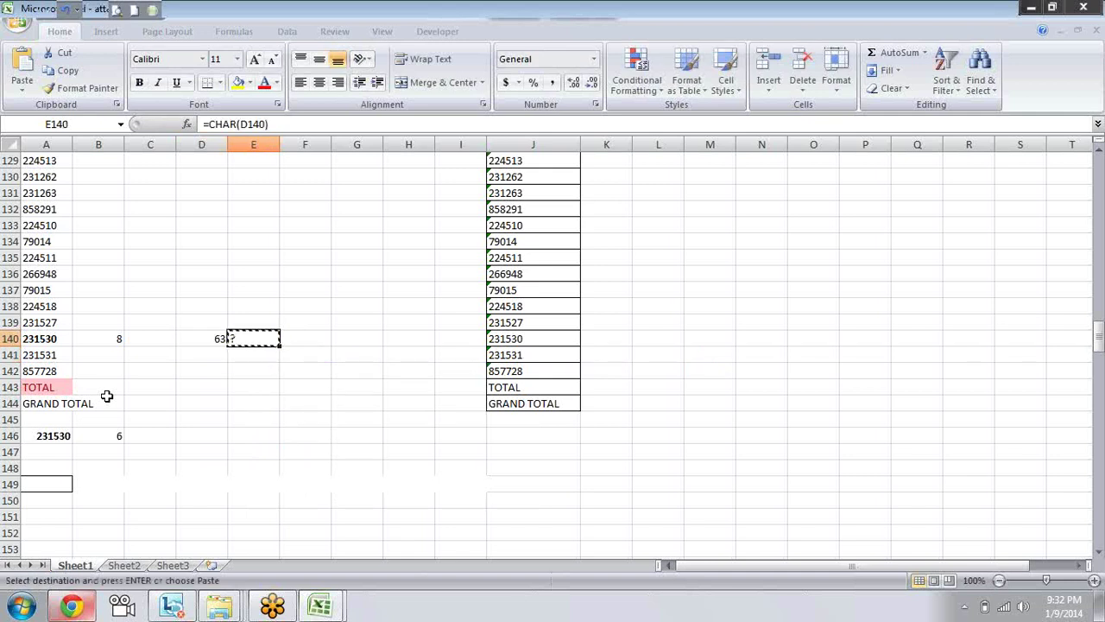
left_click(46, 144)
key("ctrl+f")
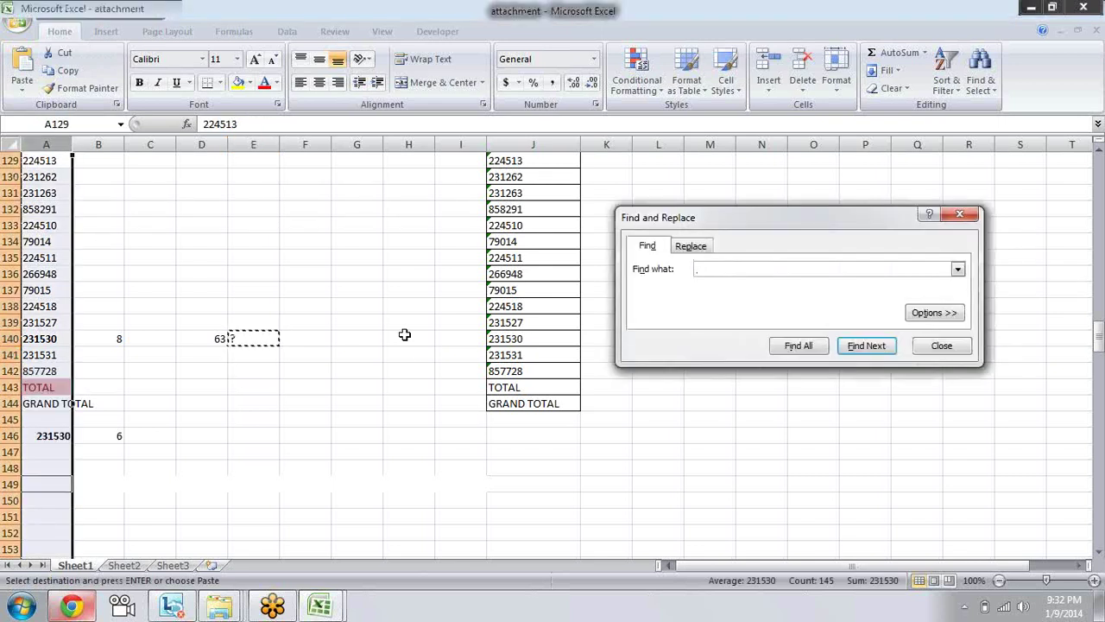
Replace all ? in column A with nothing, then undo the replacement that blanked the column.
type("?")
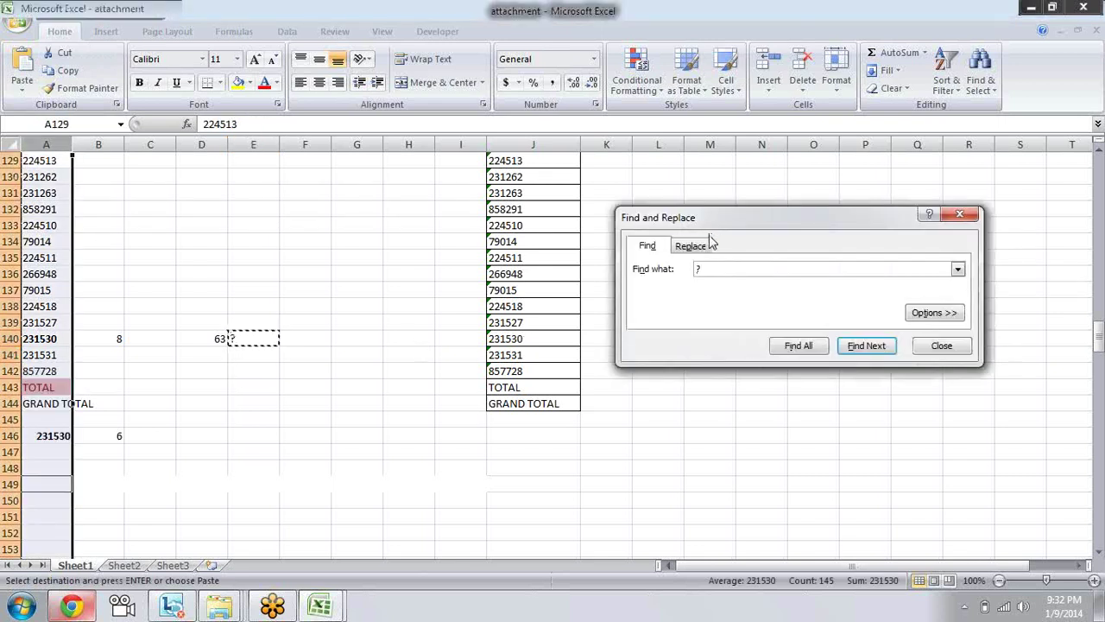
left_click(691, 246)
left_click(666, 348)
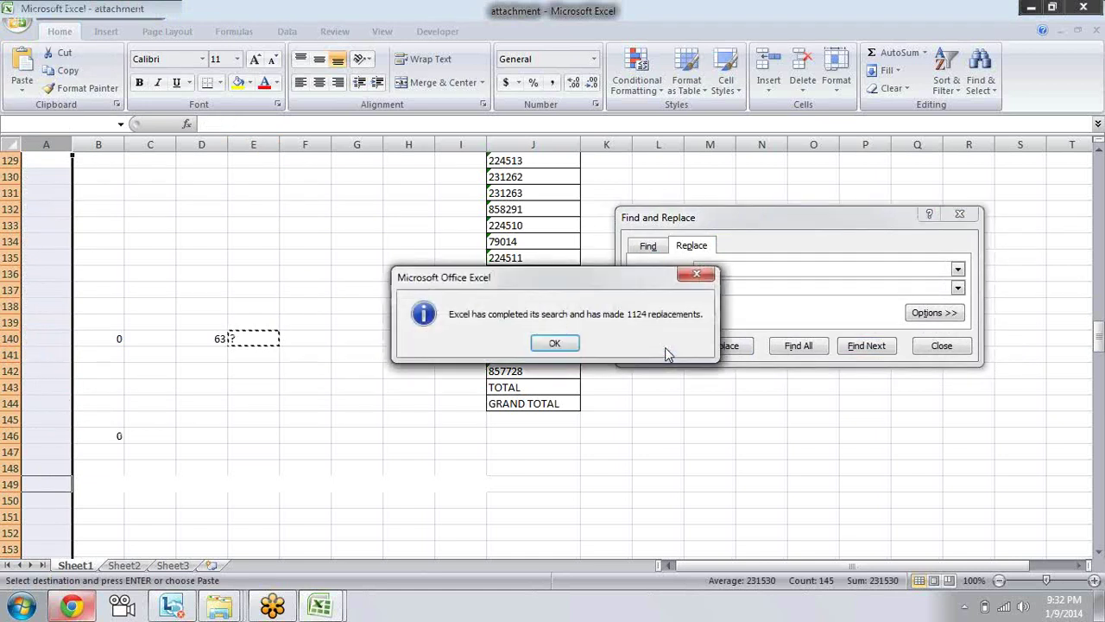
left_click(637, 344)
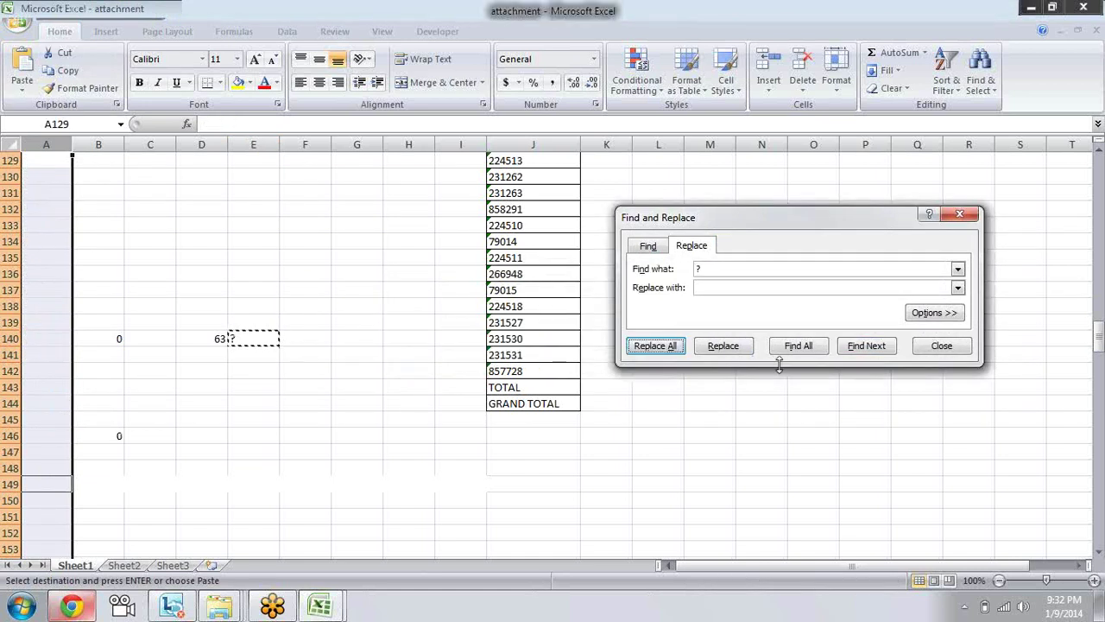
left_click(916, 345)
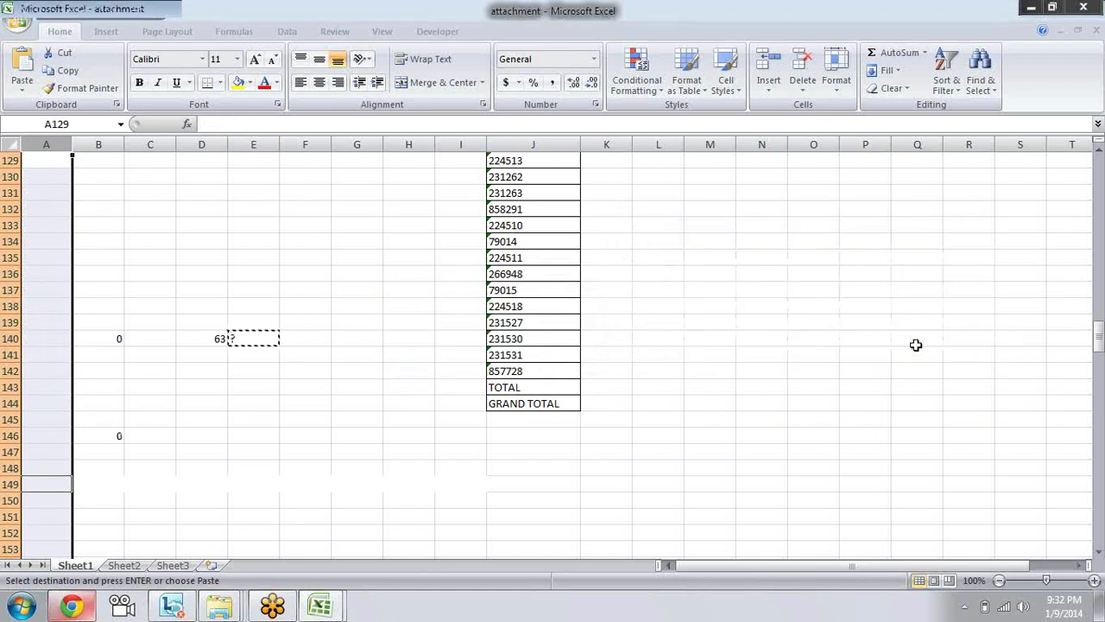
key("ctrl+z")
Clear the CODE and CHAR helper formulas beside cheque number 231530 in row 140.
key("Escape")
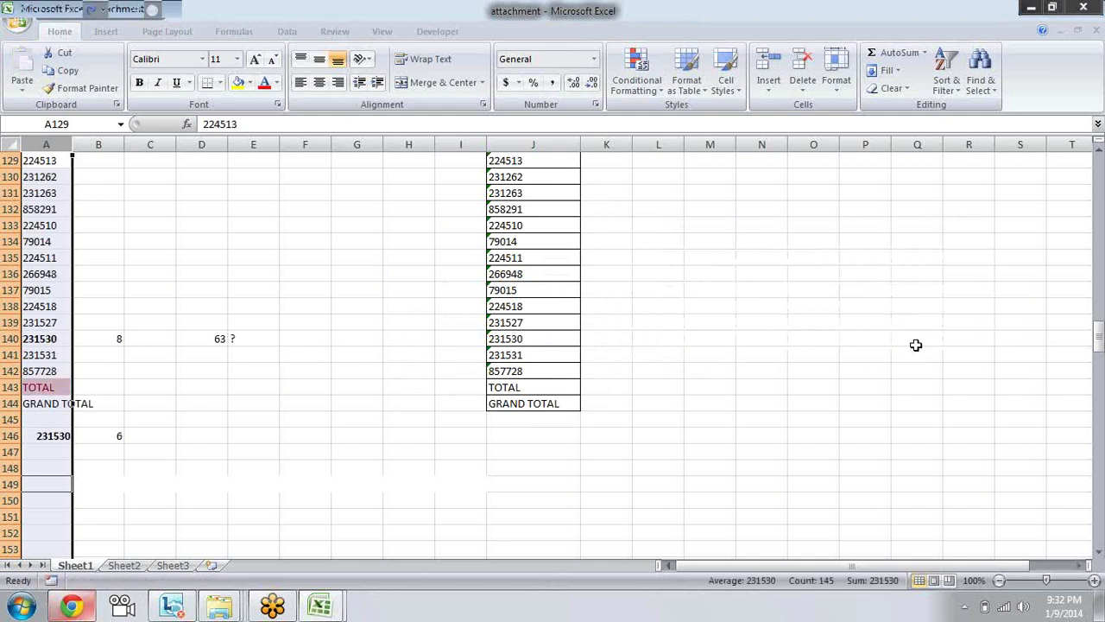
key("Down")
key("Down")
key("Down")
key("Down")
key("Down")
key("Down")
key("Down")
key("Down")
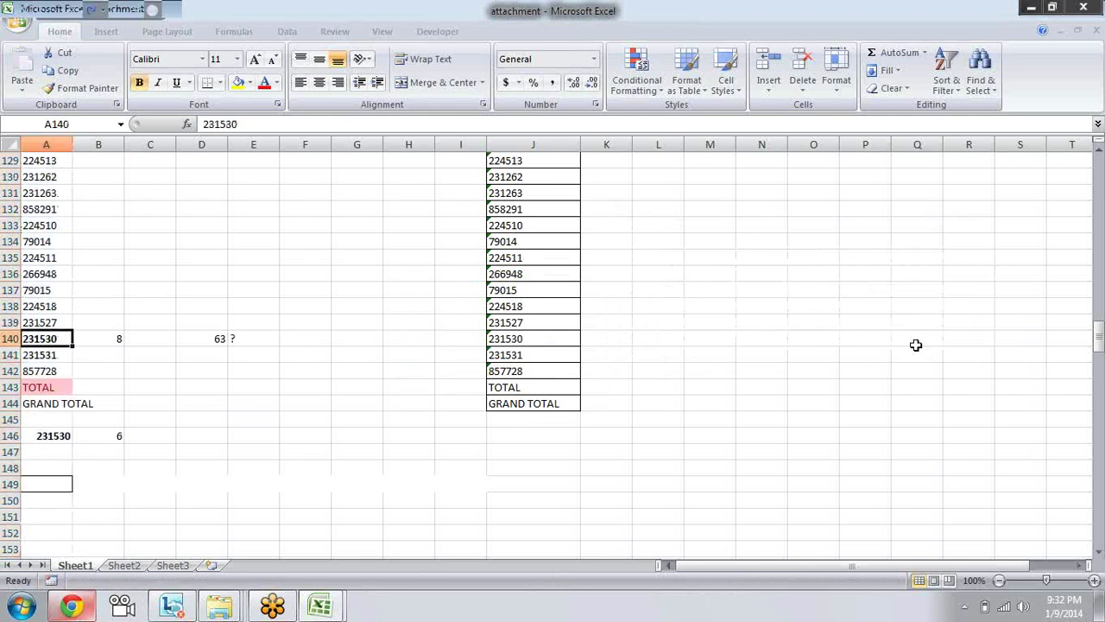
key("Right")
key("Right")
key("Right")
key("Right")
key("Left")
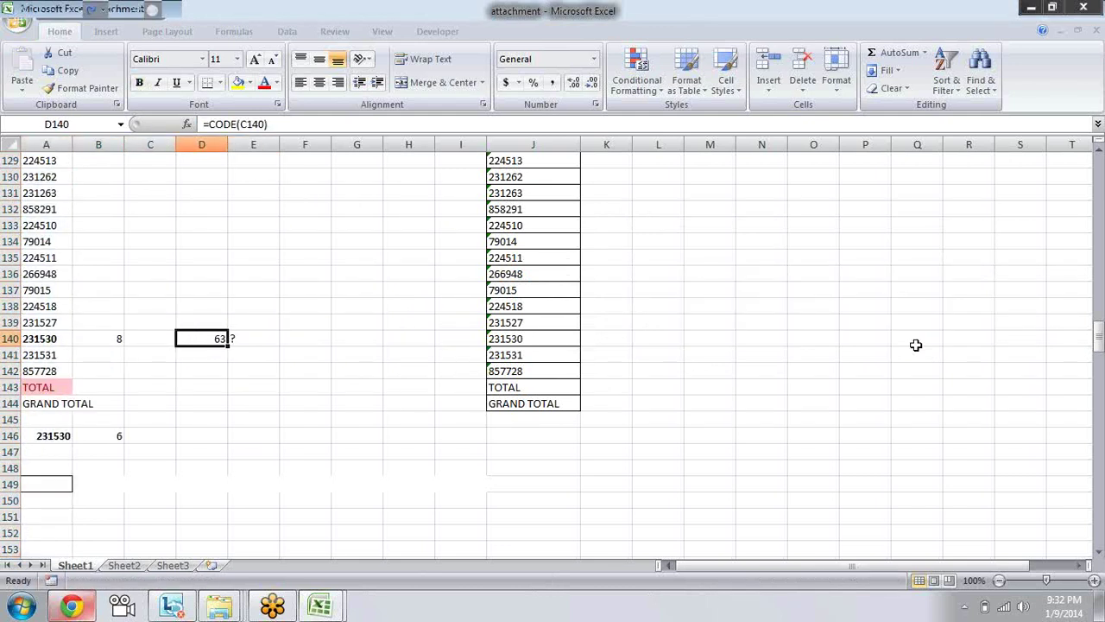
key("Left")
key("Left")
key("Left")
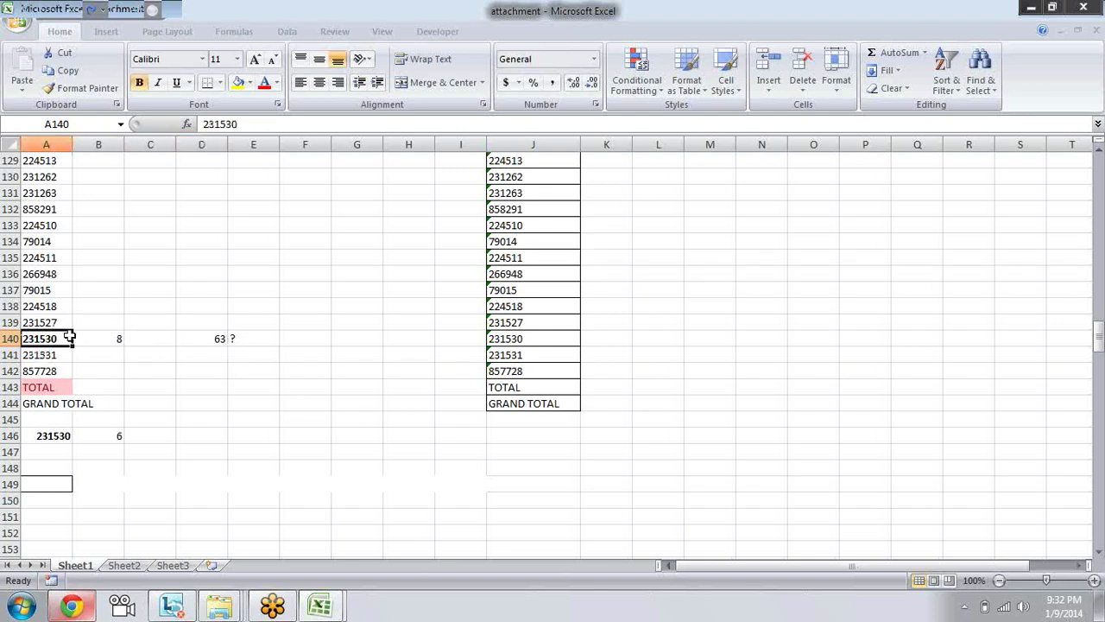
key("Right")
key("Right")
key("Right")
key("Right")
key("Left")
key("Delete")
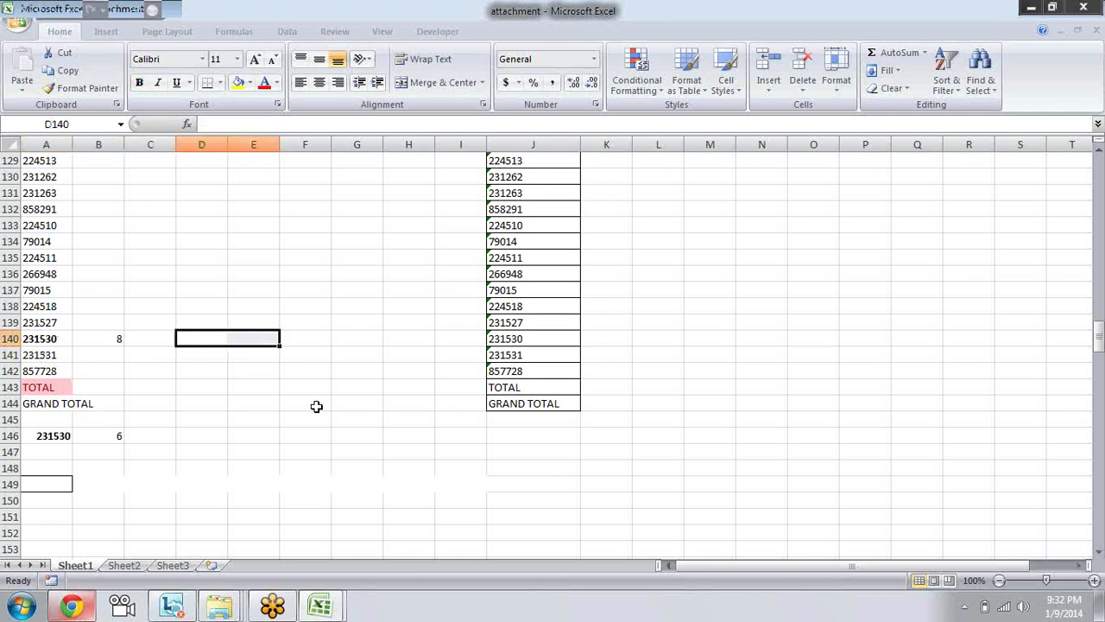
Enter =RIGHT(A140,LEN(A140)-1) in C140, fixing the missing LEN reference, to return 231530.
key("Left")
type("=")
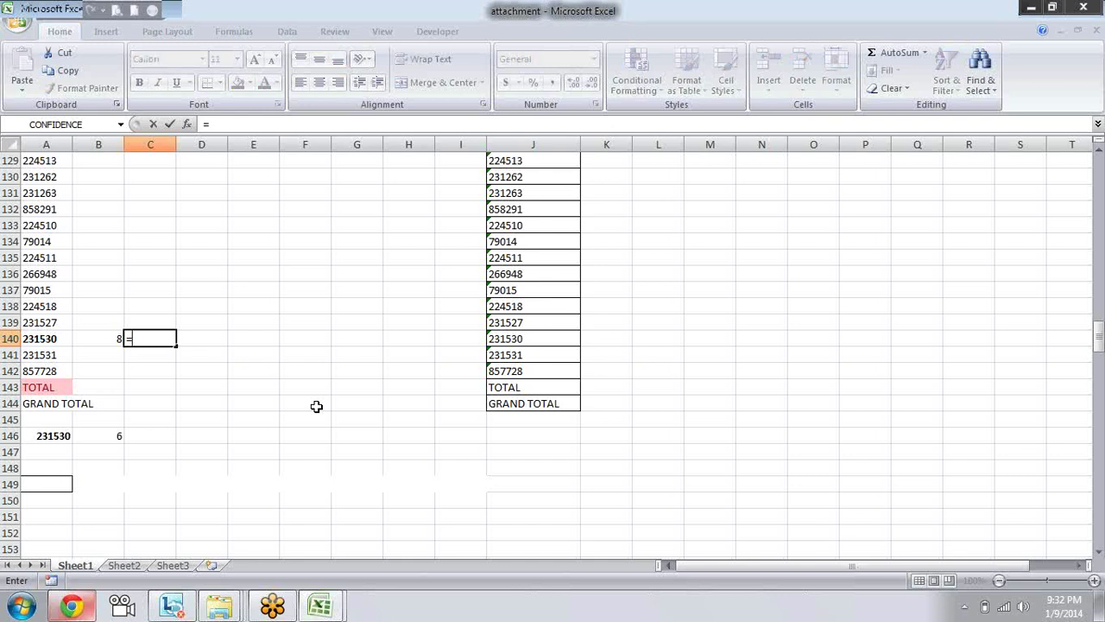
type("right(")
key("Left")
key("Left")
type(",")
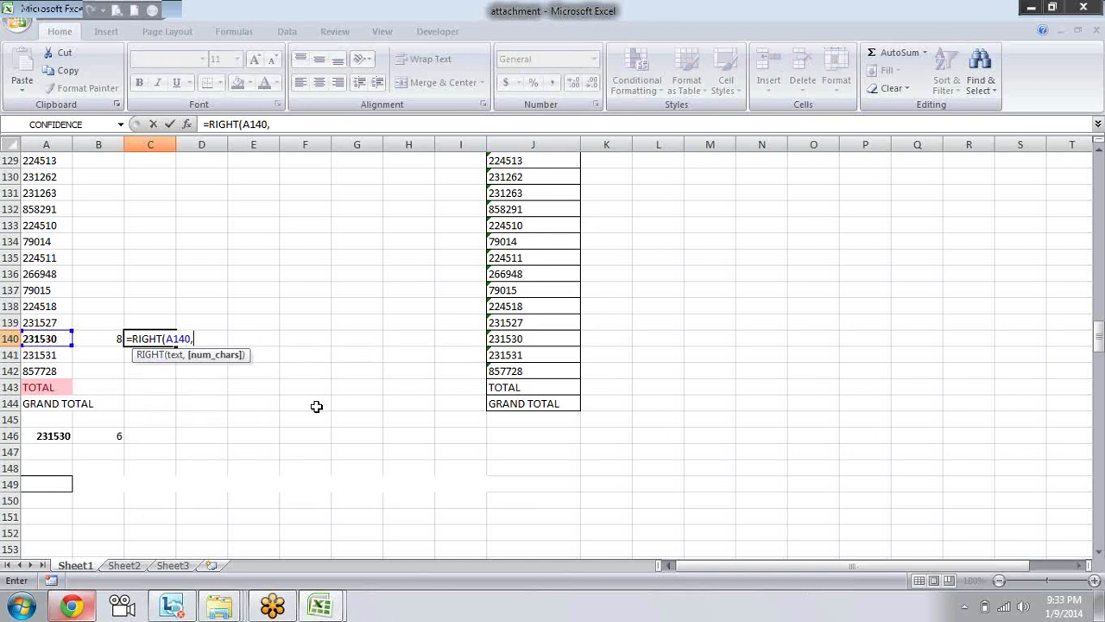
type("LEN()-1")
type(")")
key("Return")
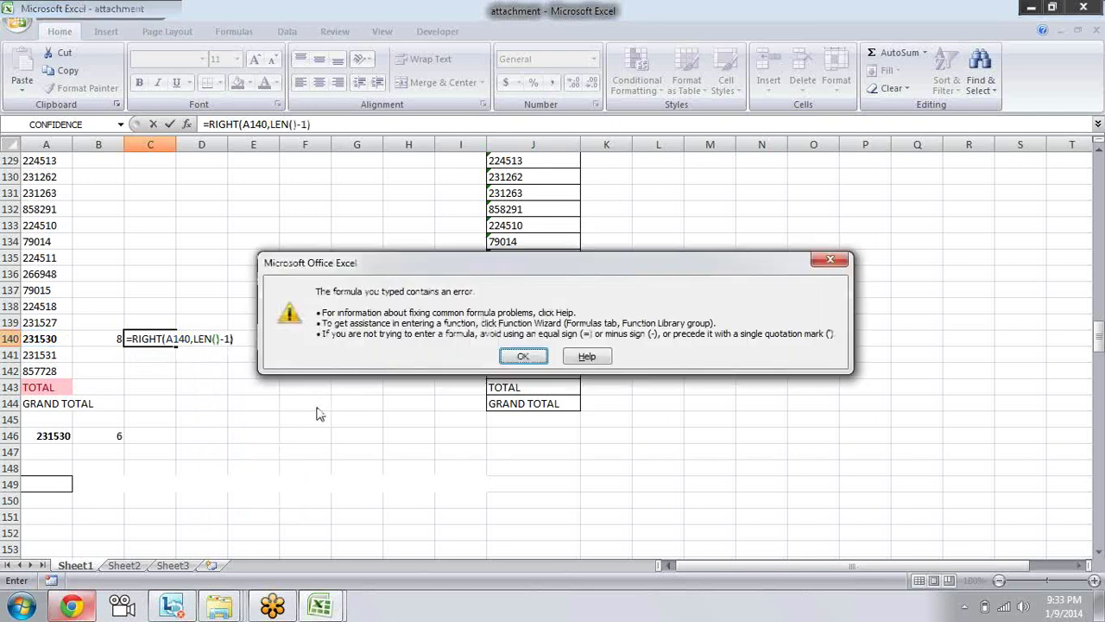
key("Return")
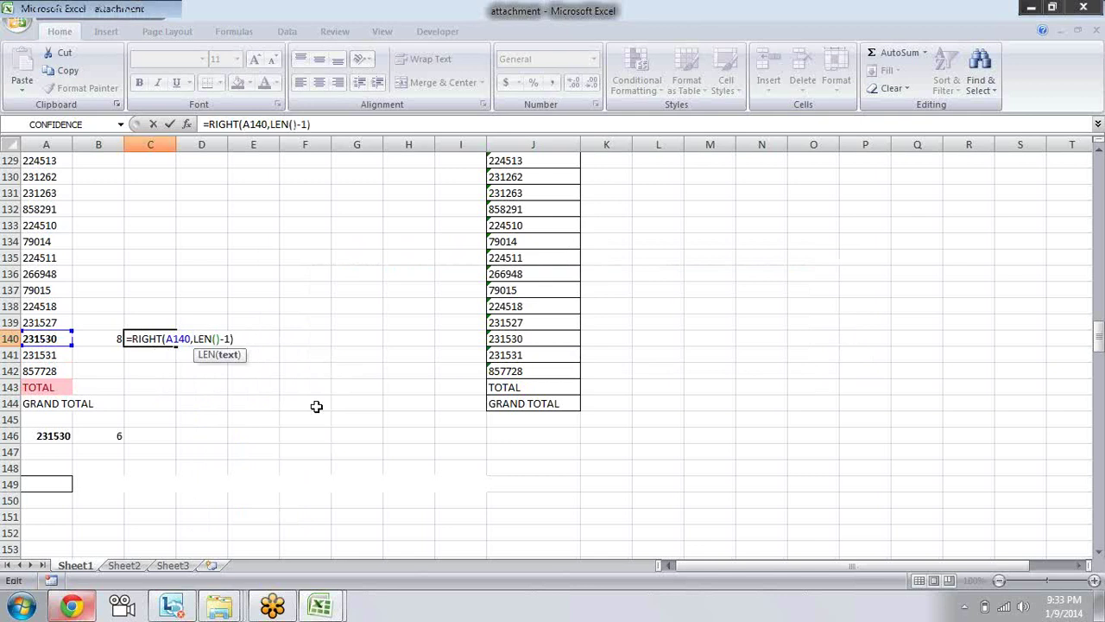
left_click(43, 338)
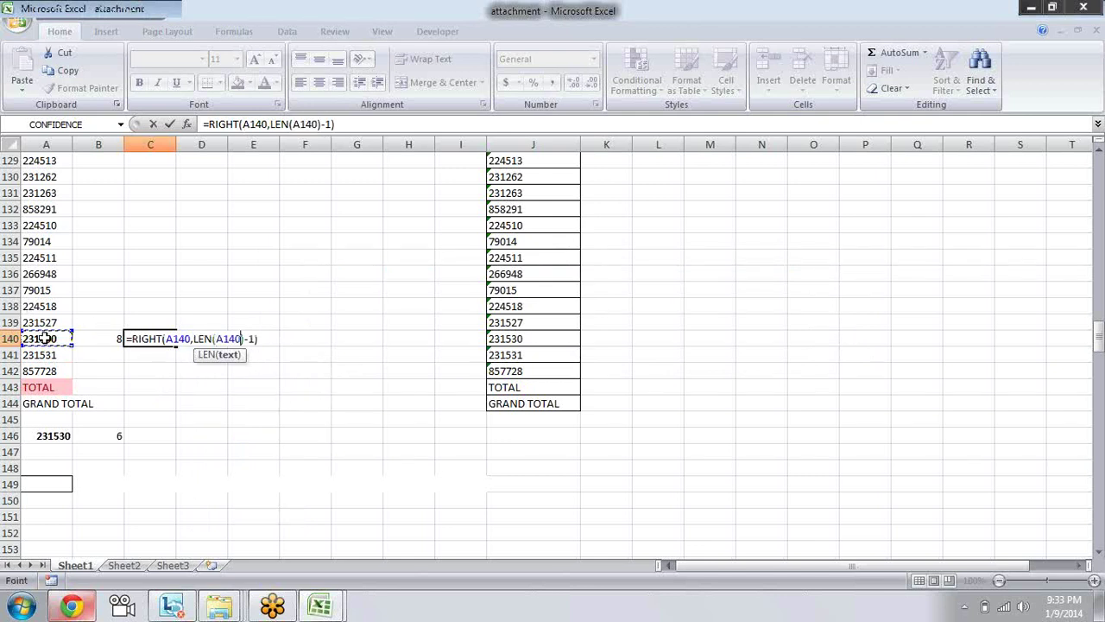
key("Return")
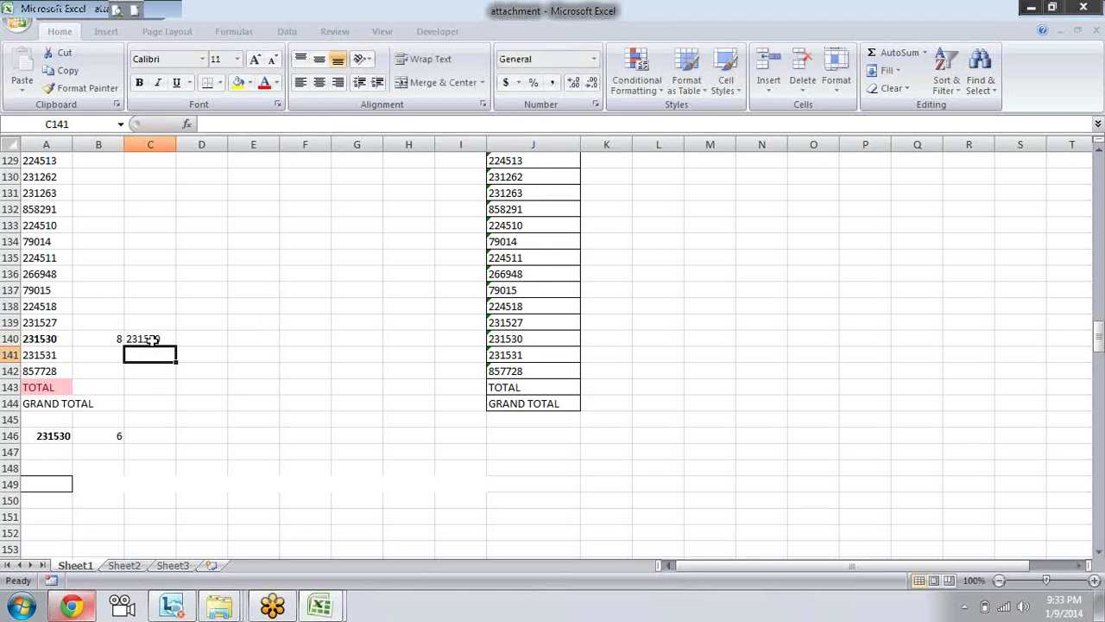
left_click(151, 340)
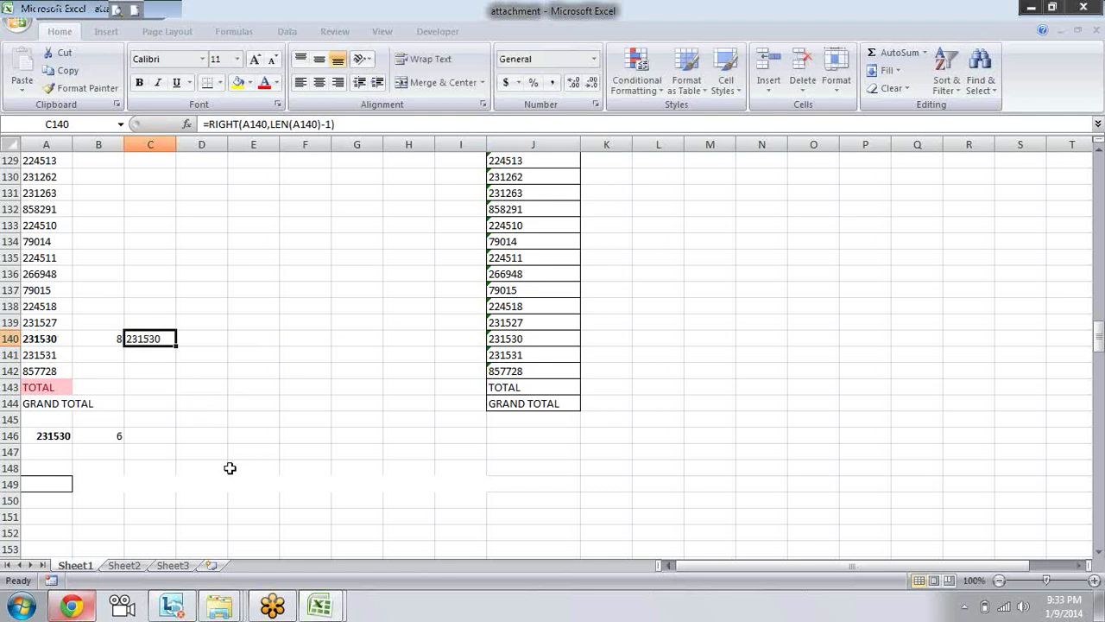
key("Right")
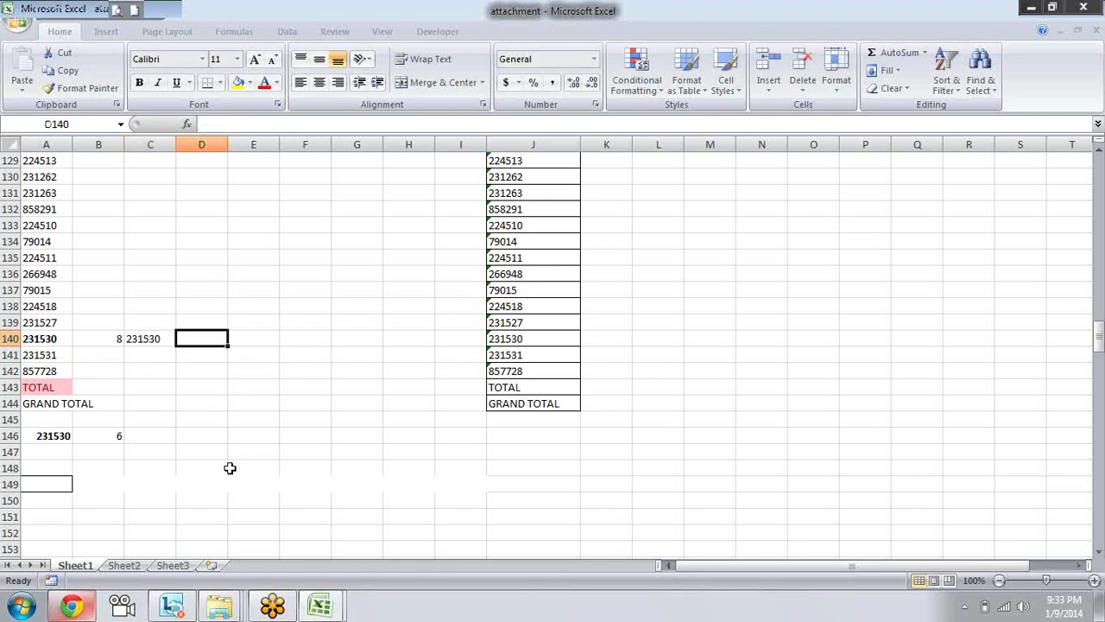
Enter =LEFT(C140,LEN(C140)-1) in D140 to drop the trailing character, giving 231530.
type("=")
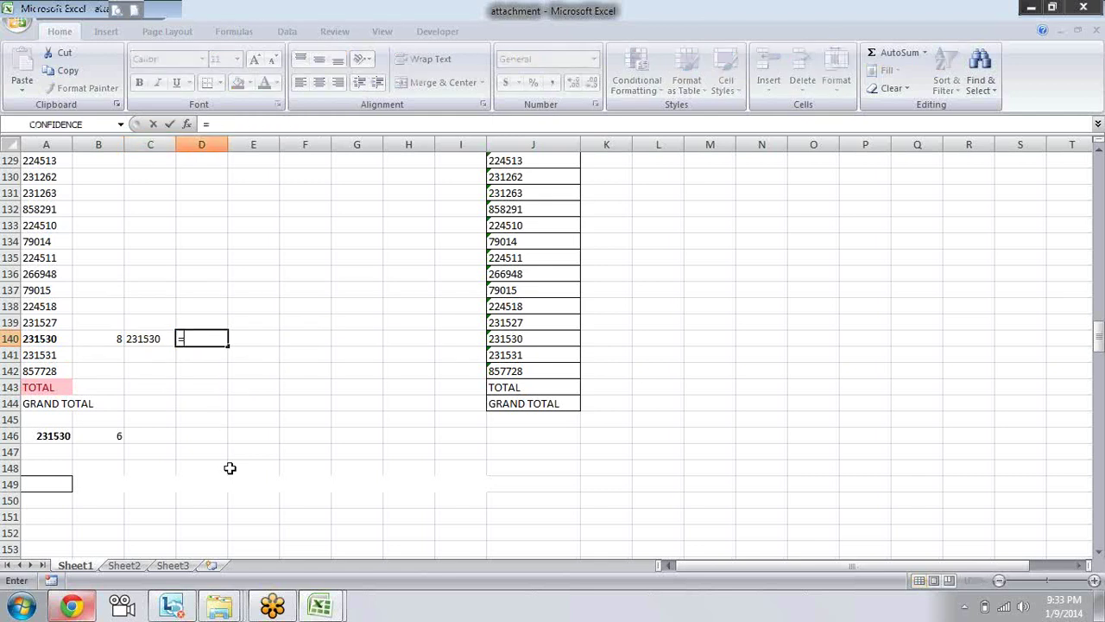
type("le")
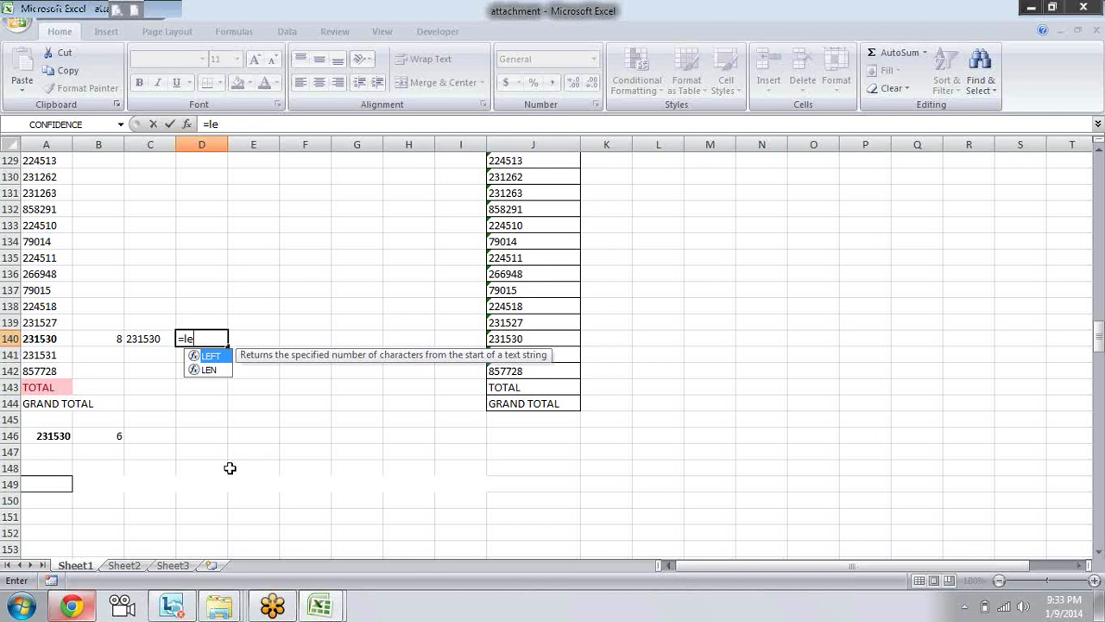
key("Tab")
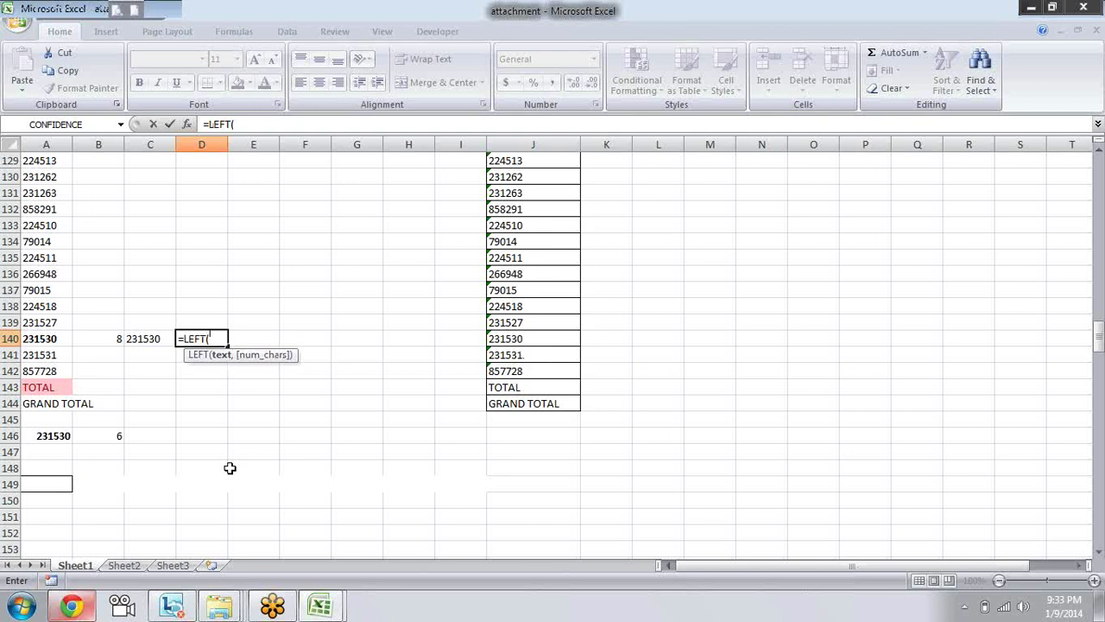
key("Left")
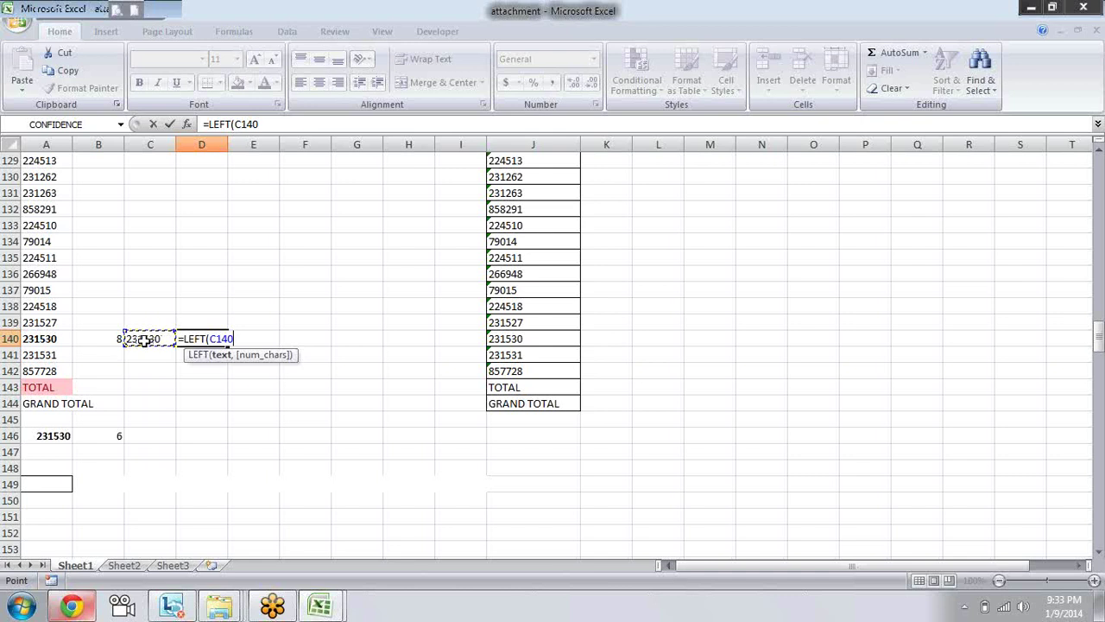
type(",")
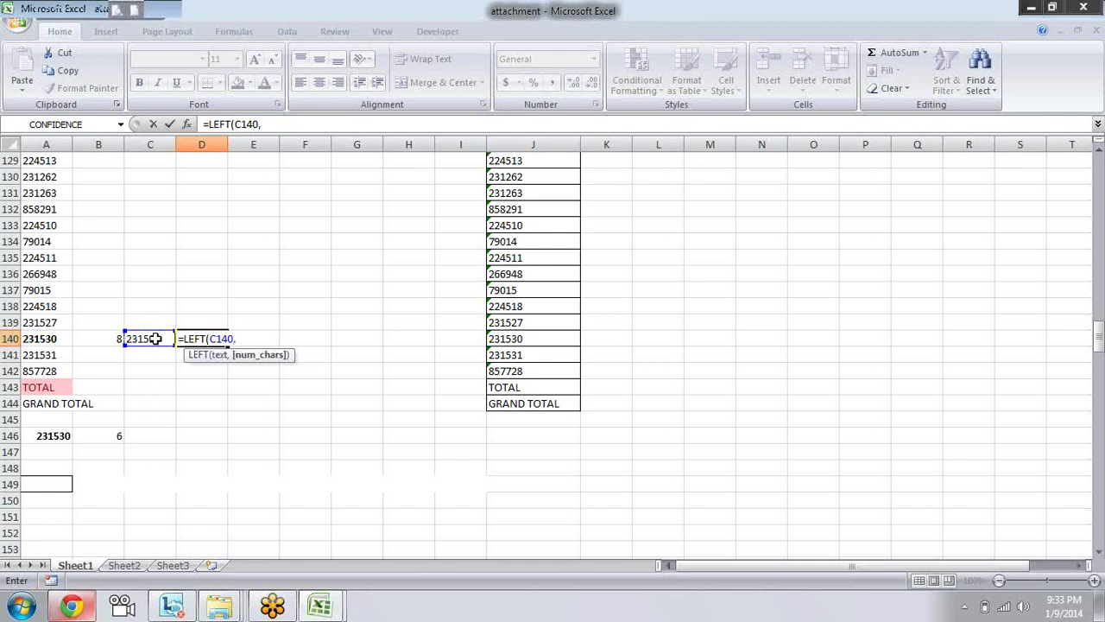
type("LEN(")
left_click(155, 338)
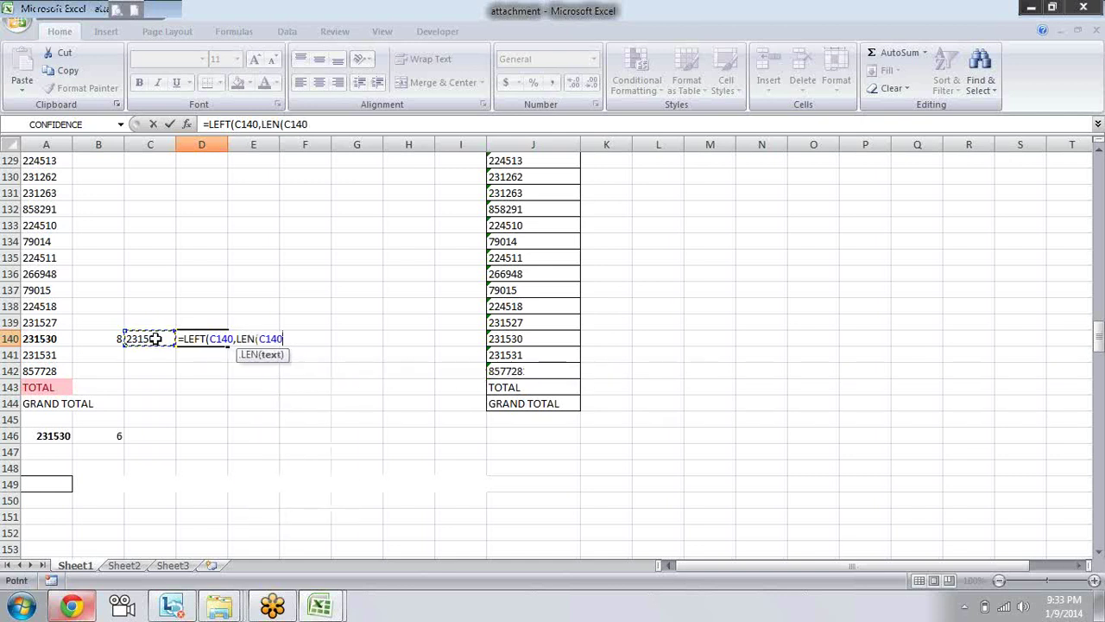
type(")-1)")
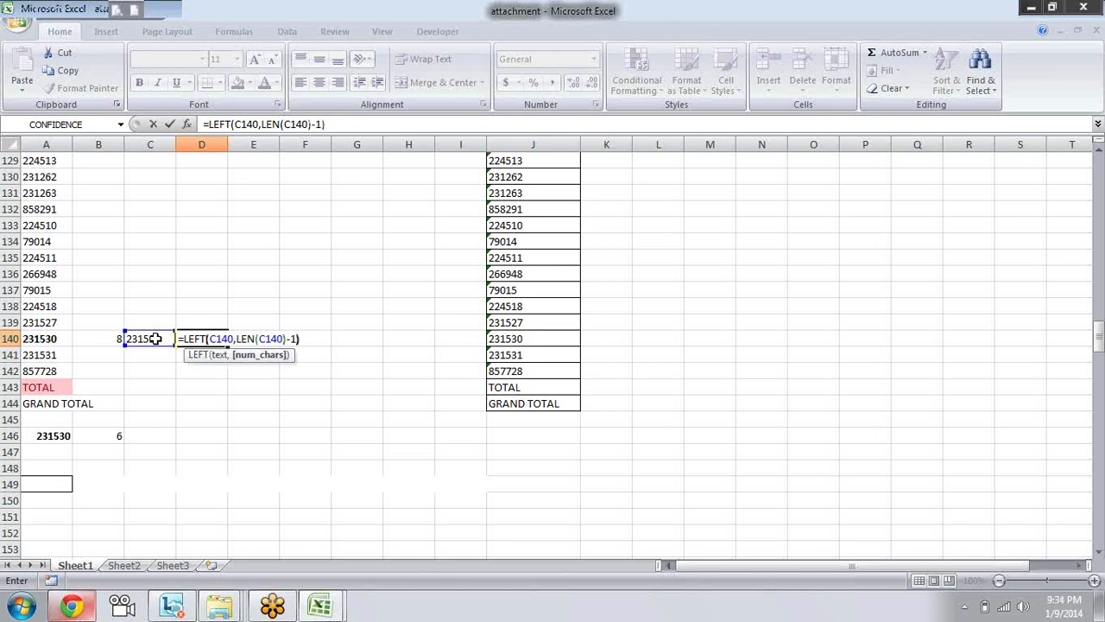
key("Return")
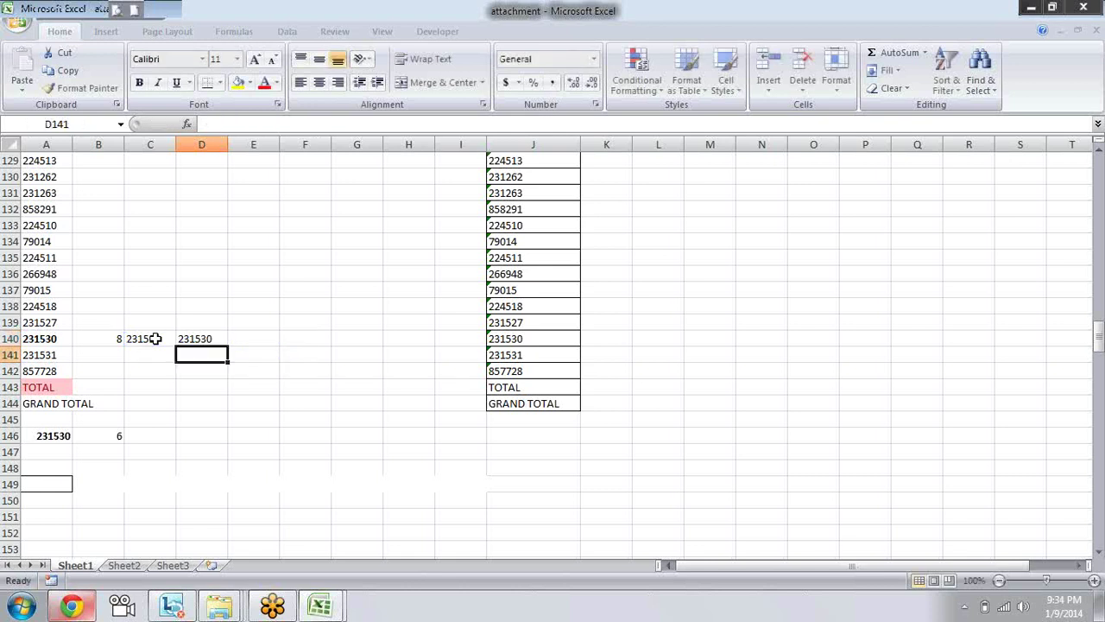
Add =LEN(D140) in E140 to confirm the cleaned value is 6 characters.
key("Up")
key("Right")
type("=len(")
key("Left")
type(")")
key("Return")
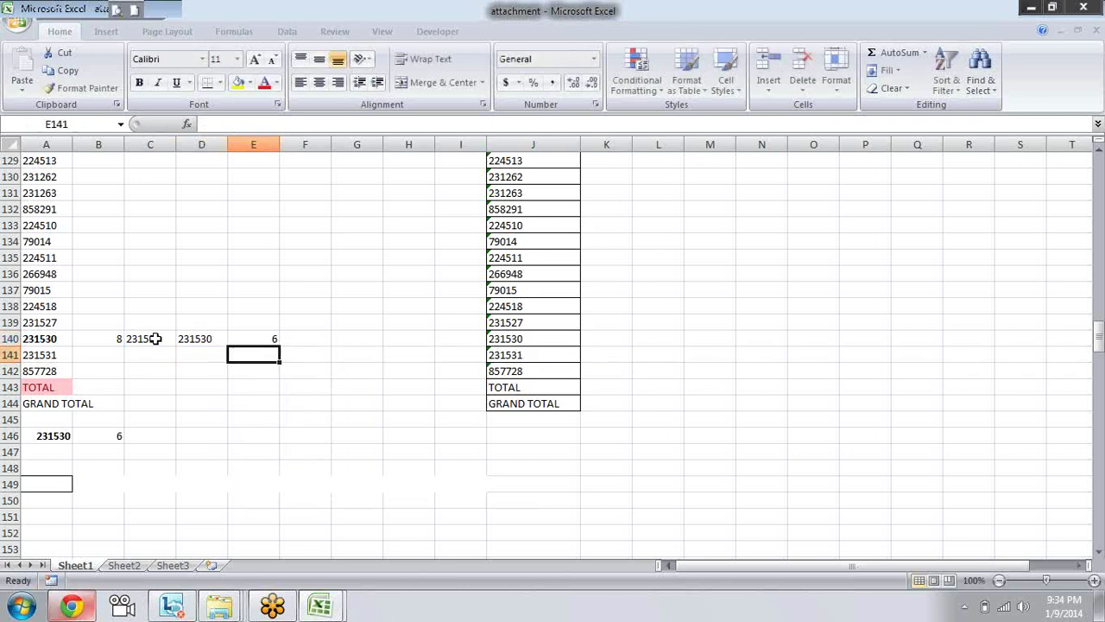
Copy the cleaned cheque number in D140.
key("Left")
key("Up")
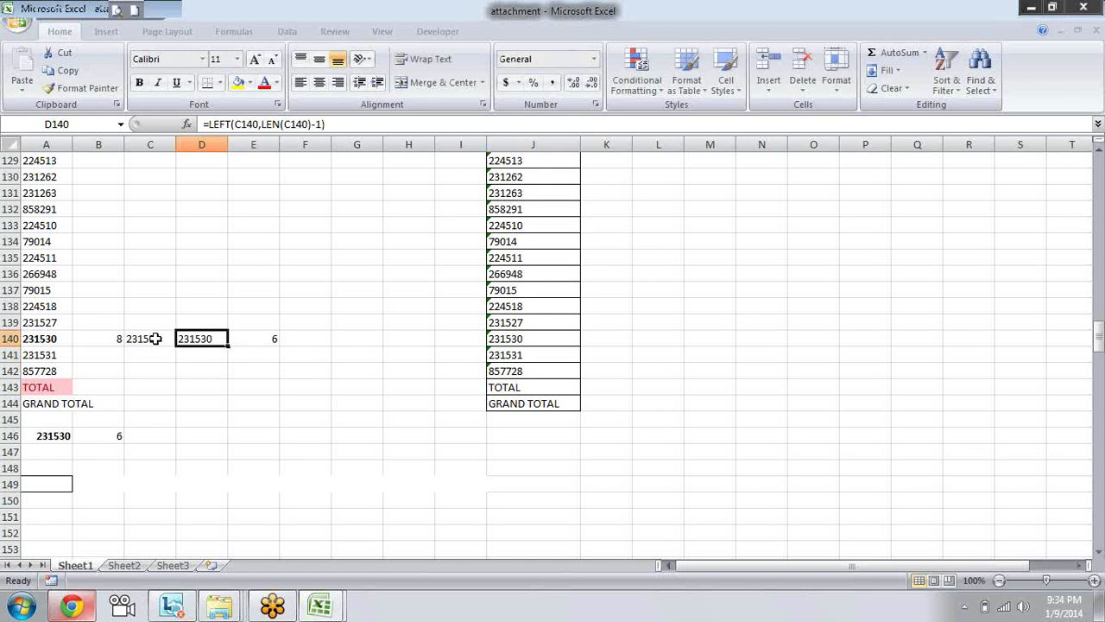
key("ctrl+c")
key("Down")
key("Down")
key("Down")
key("Down")
key("Down")
key("Down")
key("Down")
key("Left")
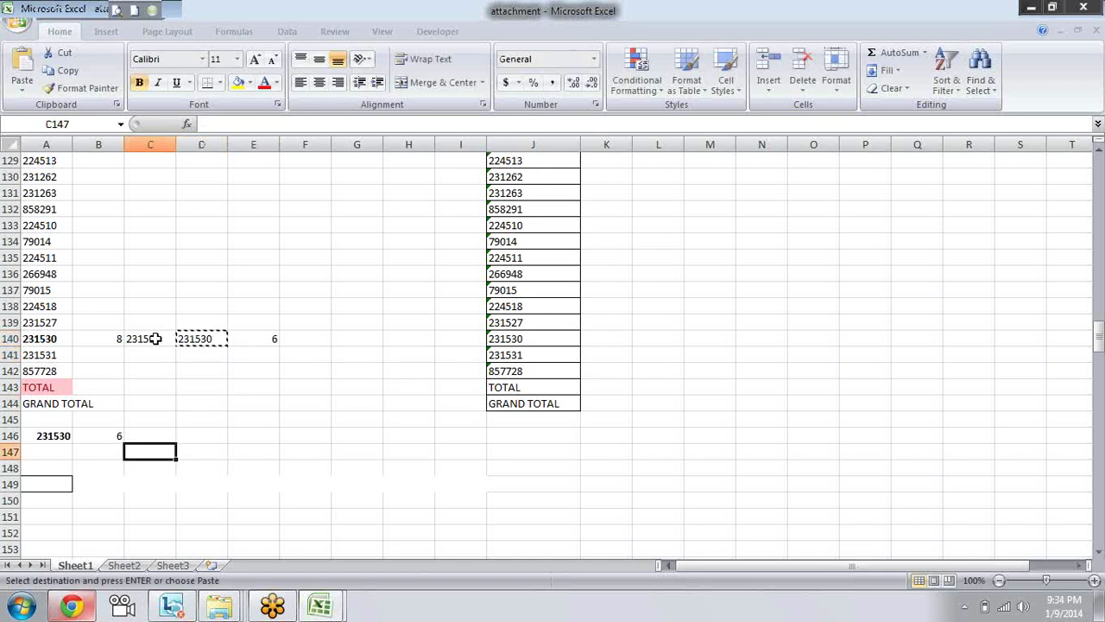
Paste 231530 as a value into A147, then undo the paste.
key("Left")
key("Left")
key("ctrl+alt+v")
key("v")
key("Return")
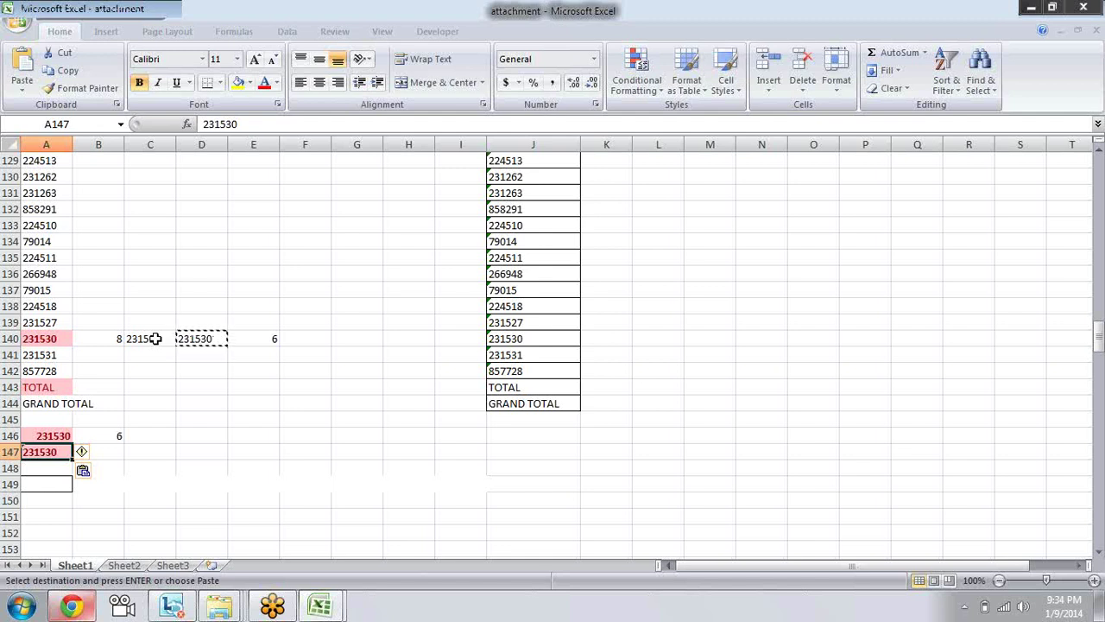
key("ctrl+z")
Confirm the test cheque number in A146 and return to F140 beside the results.
key("Right")
key("Right")
key("Left")
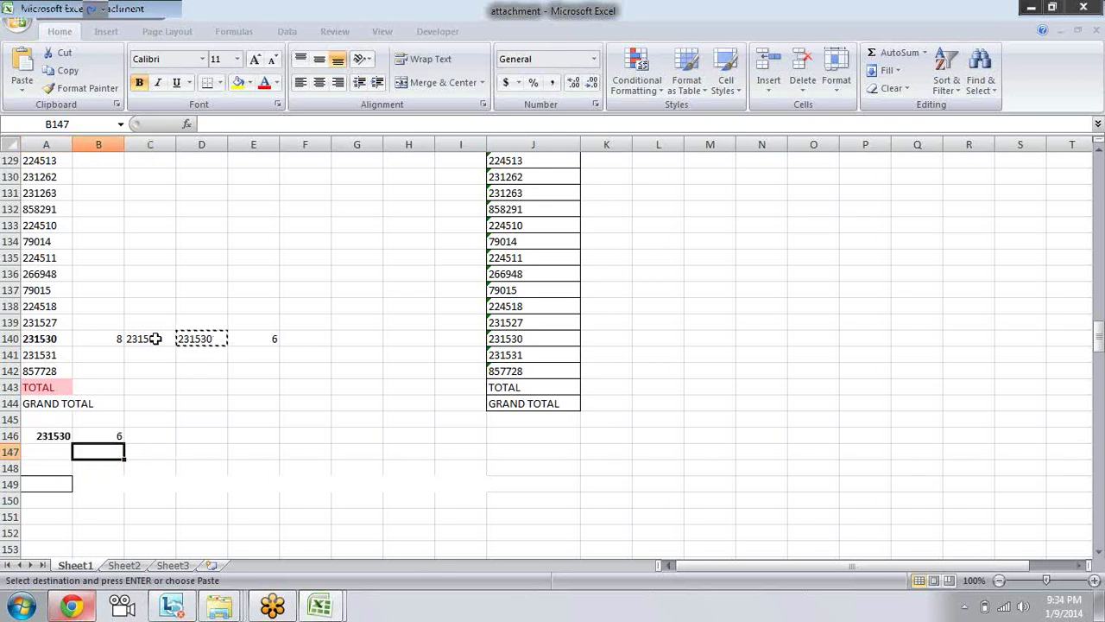
key("Left")
key("Up")
key("F2")
key("Return")
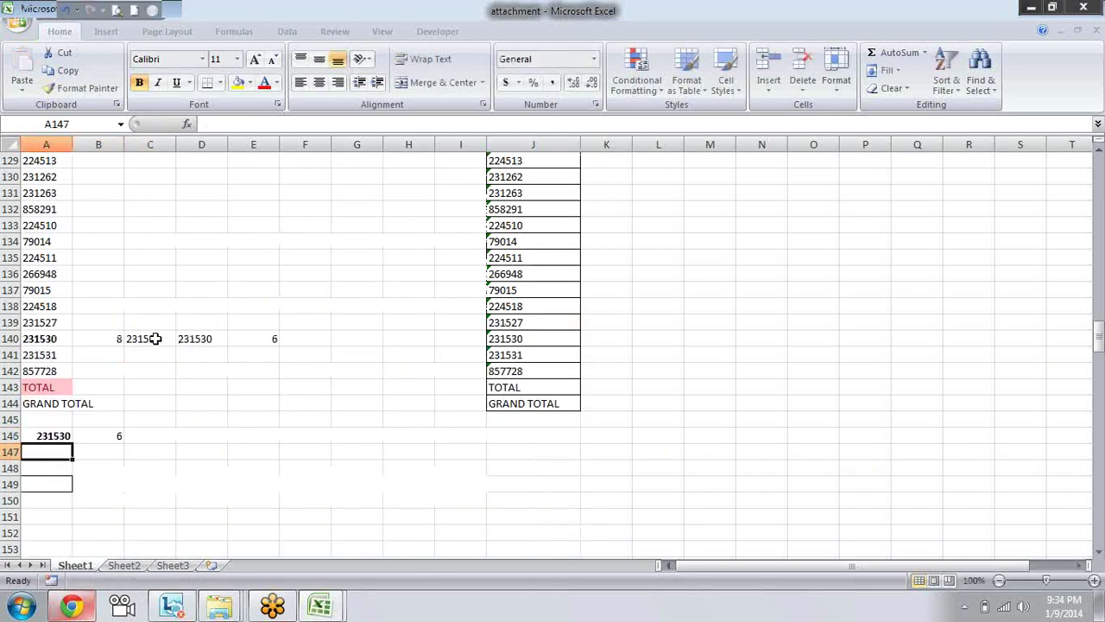
key("Up")
key("Up")
key("Up")
key("Up")
key("Up")
key("Down")
key("Down")
key("Down")
key("Right")
key("Right")
key("Right")
key("Right")
key("Up")
key("Right")
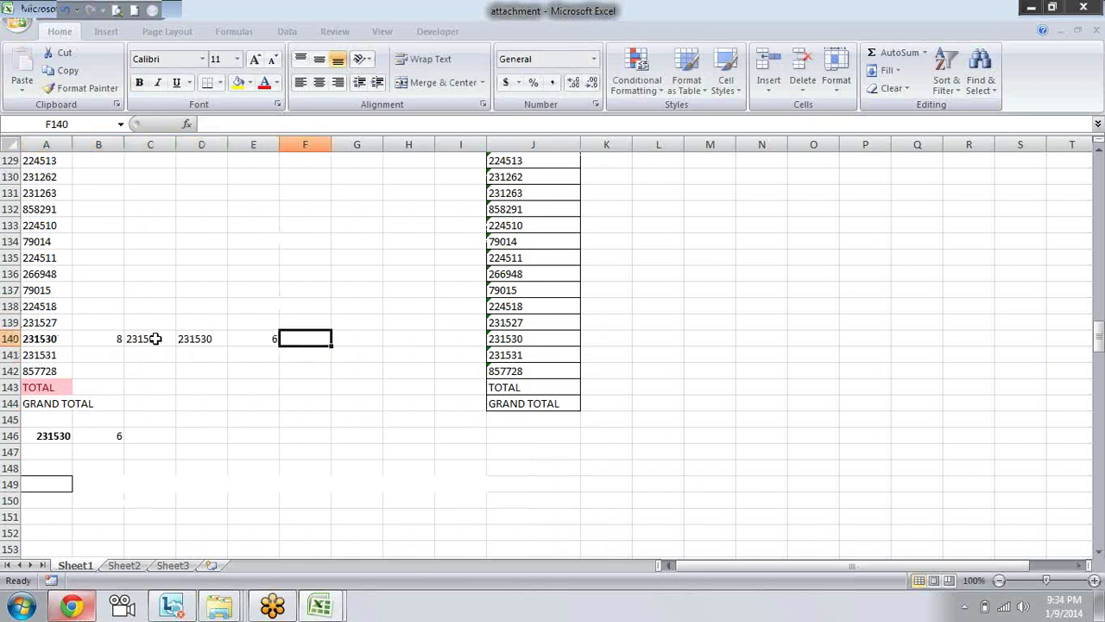
type("=")
key("Left")
key("Left")
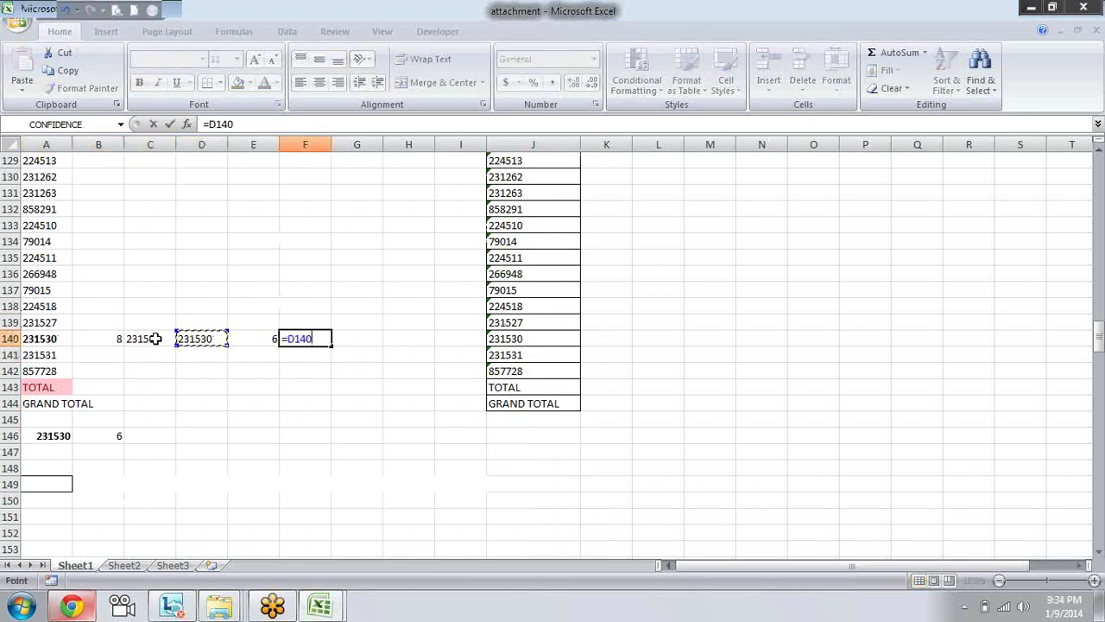
type("+")
key("BackSpace")
type("=")
key("Left")
key("Left")
key("Left")
key("Left")
key("Left")
key("Return")
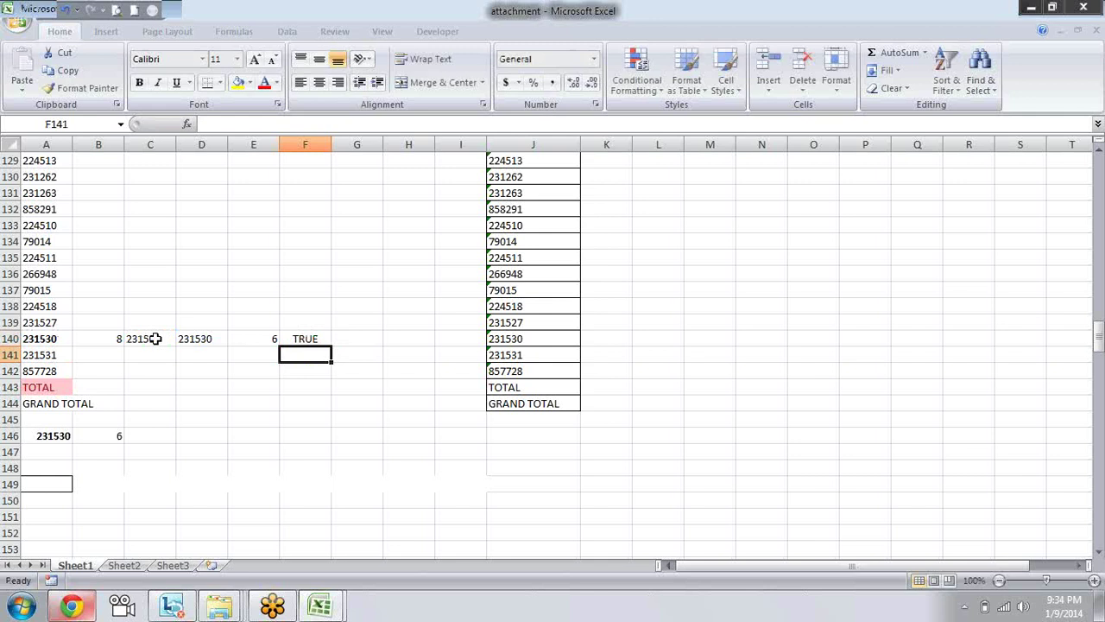
key("Up")
key("Delete")
key("Left")
key("Left")
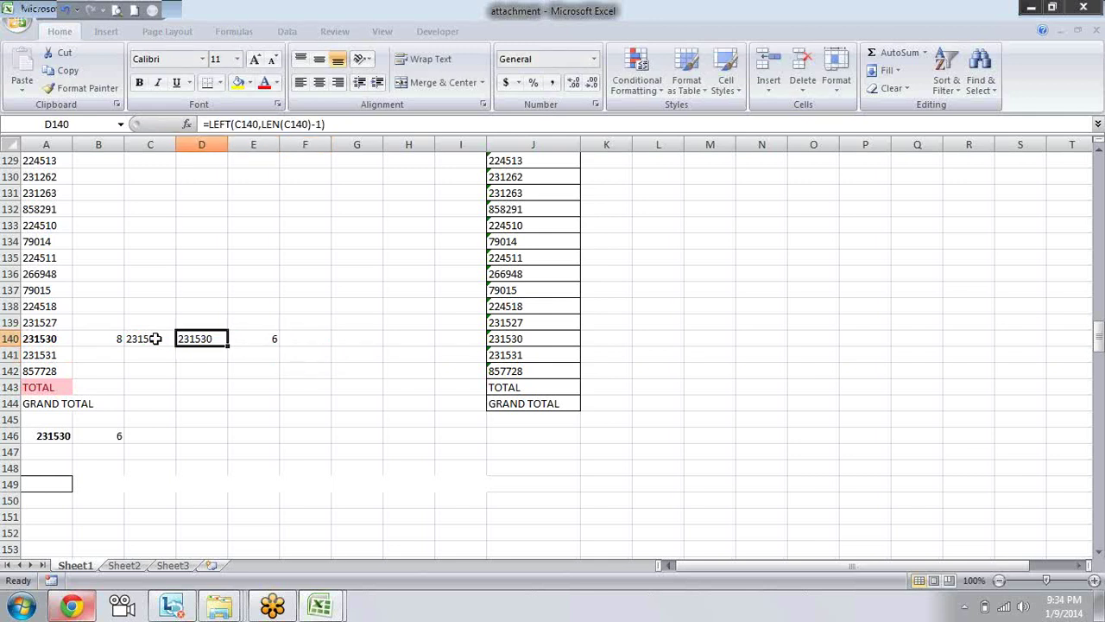
key("Left")
key("Right")
key("Right")
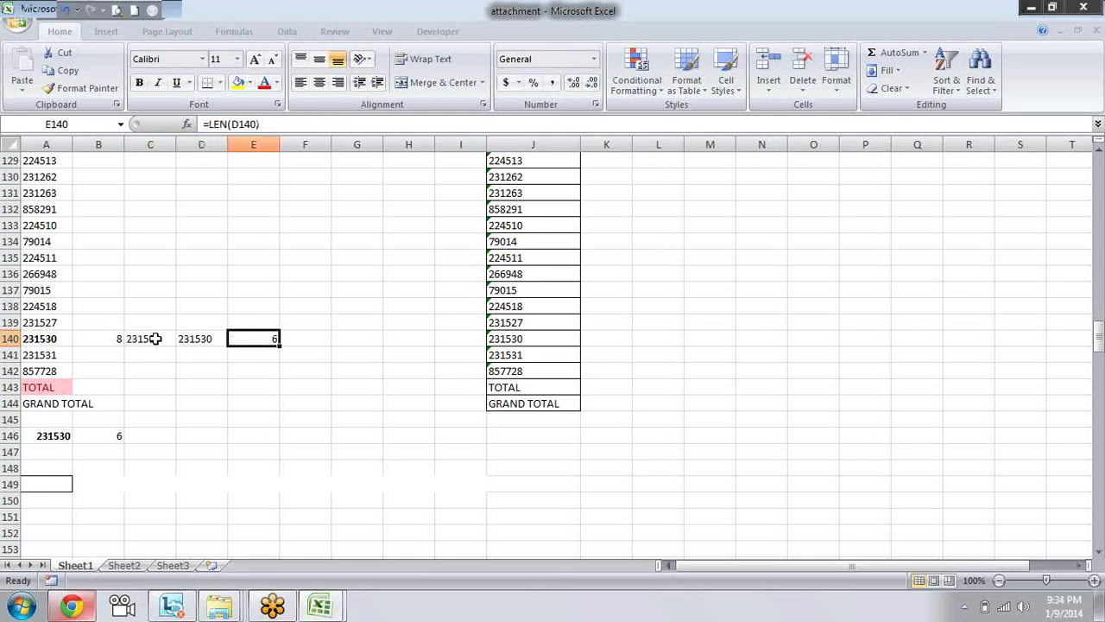
Copy D140's LEFT trimming formula and paste it into D2:D144.
key("Left")
key("ctrl+c")
key("Up")
key("ctrl+Up")
key("Down")
key("ctrl+shift+Down")
key("shift+Down")
key("shift+Down")
key("shift+Down")
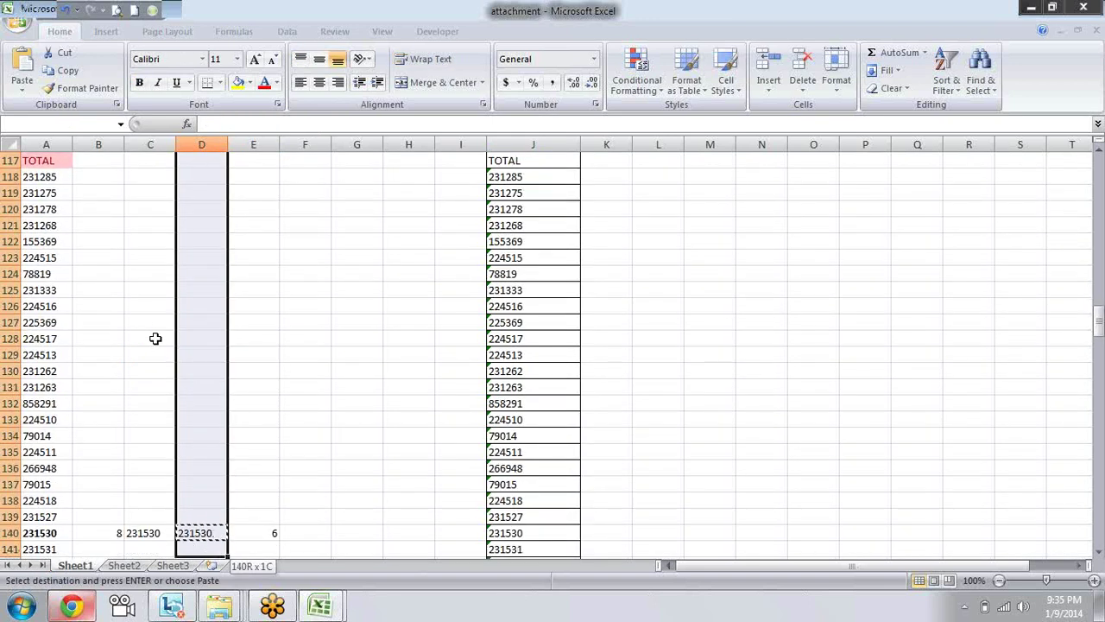
key("shift+Down")
key("shift+Down")
key("shift+Down")
key("shift+Up")
key("shift+Up")
key("shift+Up")
key("shift+Up")
key("shift+Up")
key("shift+Up")
key("shift+Down")
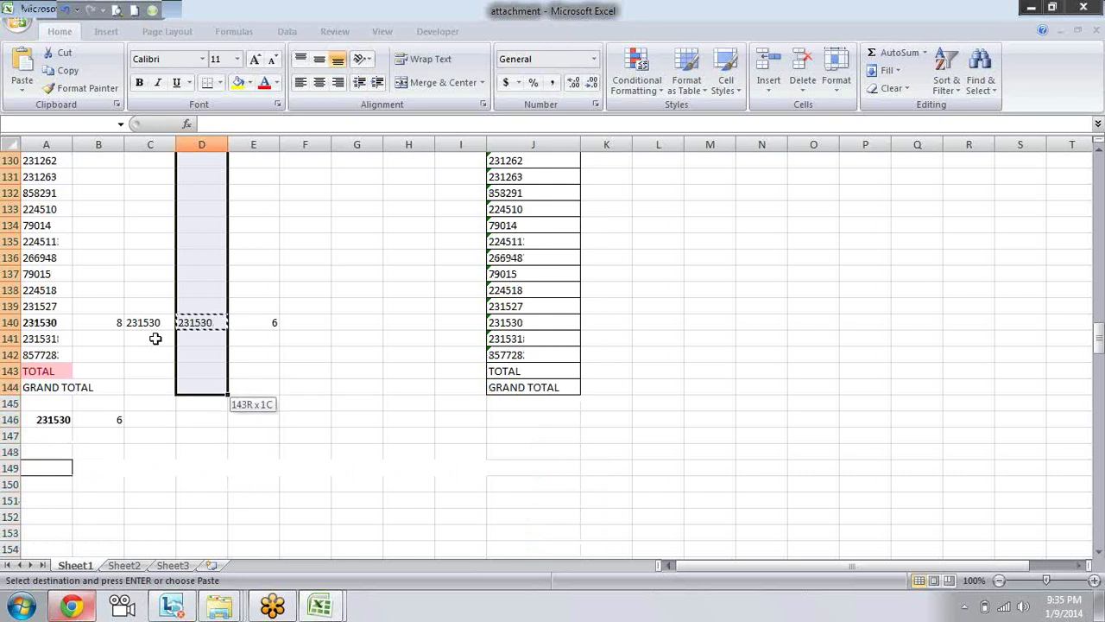
key("ctrl+v")
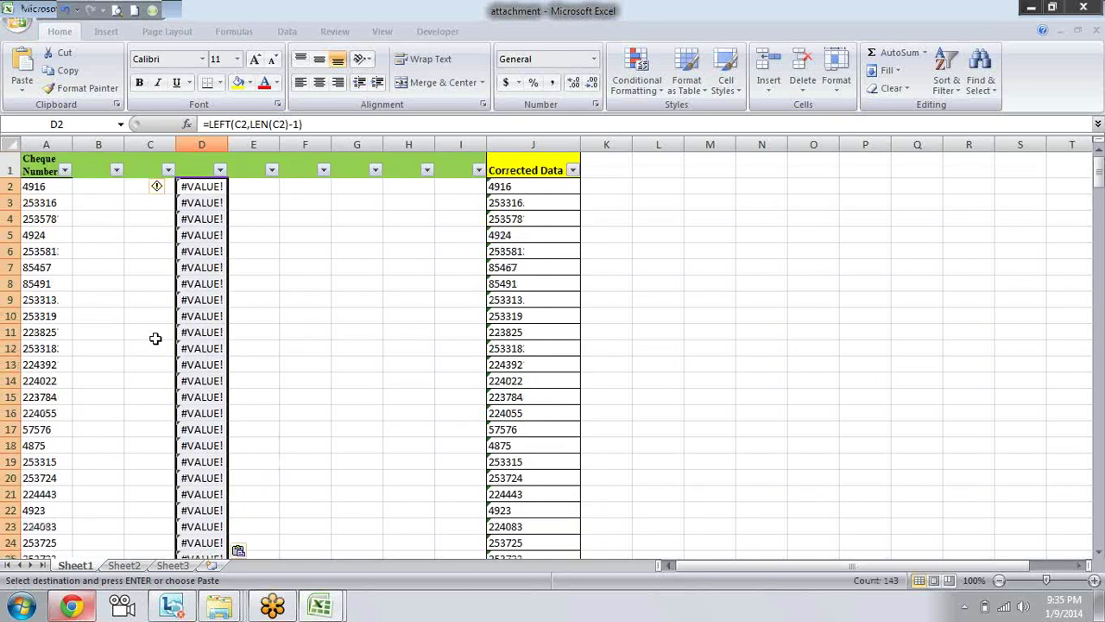
Delete the pasted #VALUE! formulas from column D and cancel the pending copy.
key("Delete")
key("Down")
key("ctrl+Down")
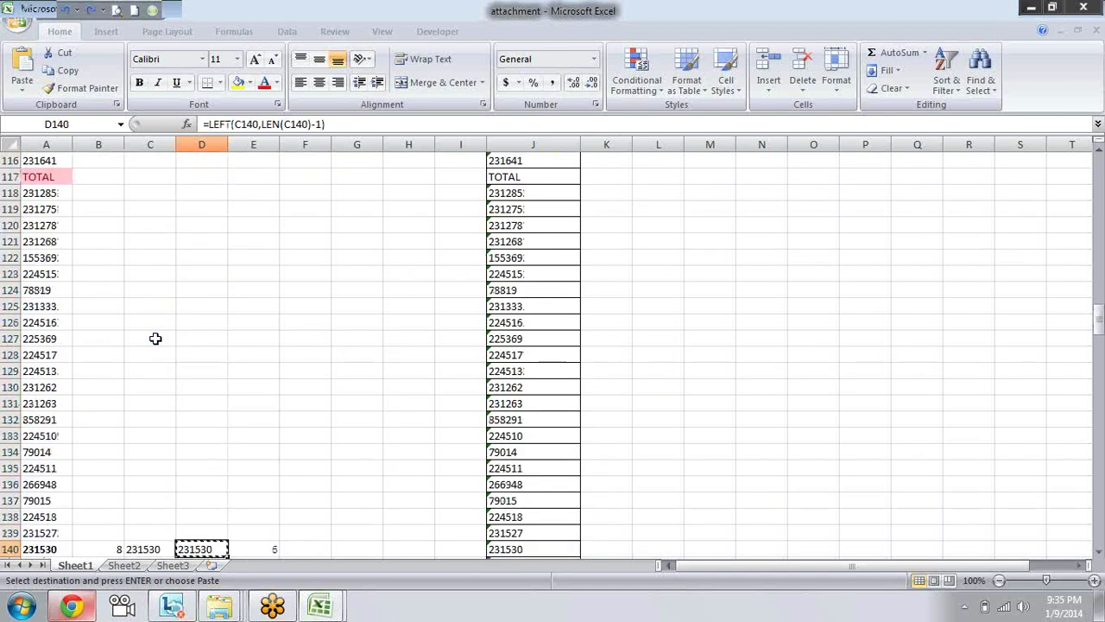
key("Down")
key("Down")
key("Up")
key("Up")
key("Up")
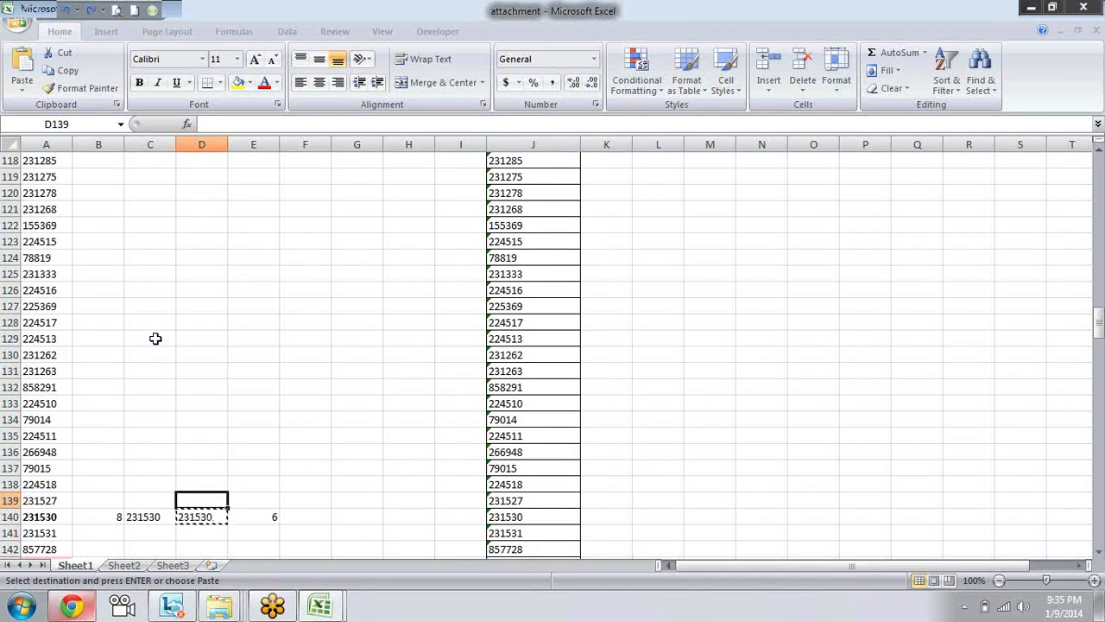
key("Down")
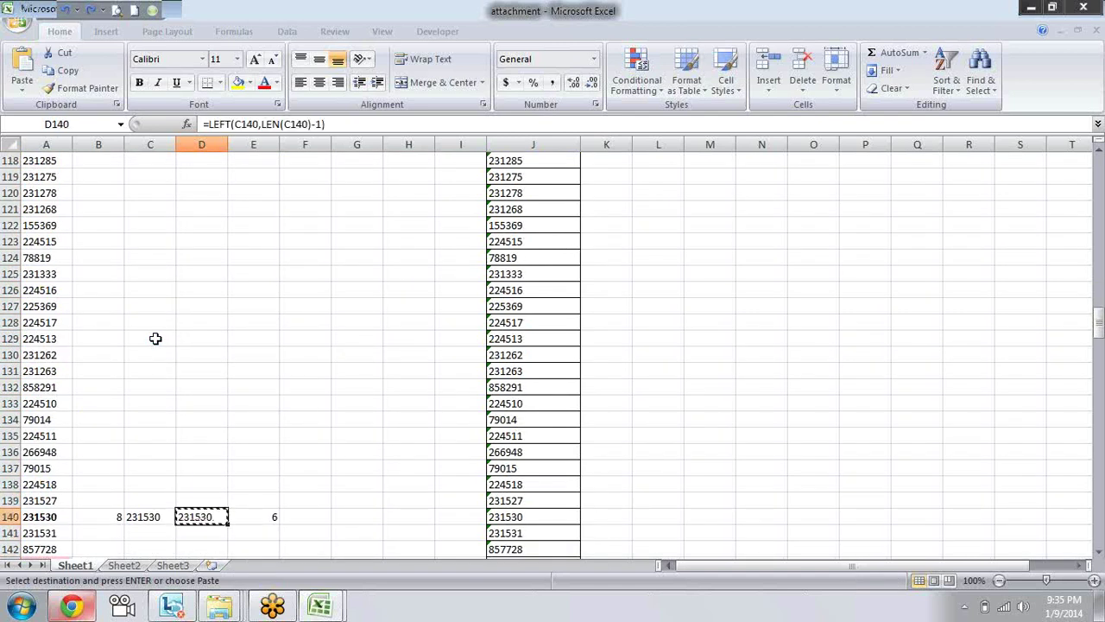
key("Escape")
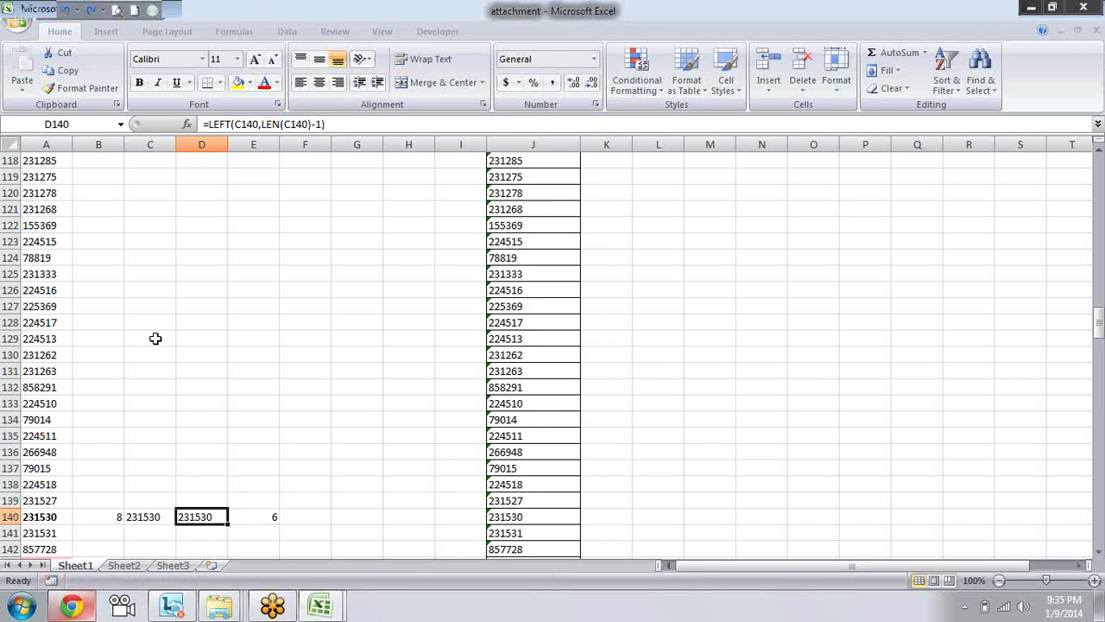
Copy the RIGHT(A140,LEN(A140)-1) formula text from C140 without changing it.
key("Left")
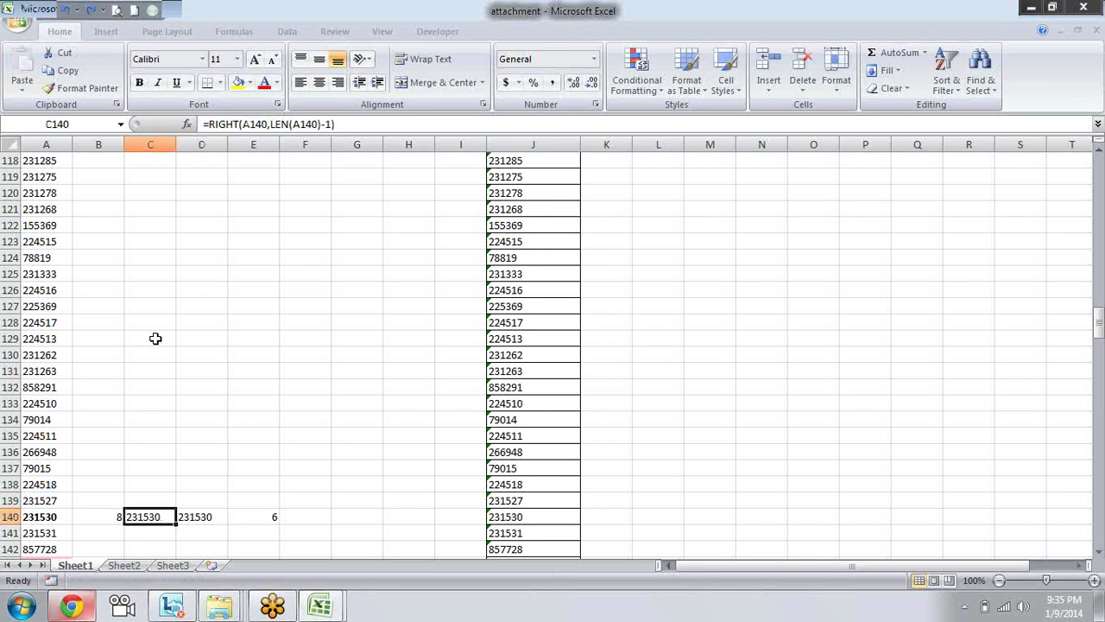
key("F2")
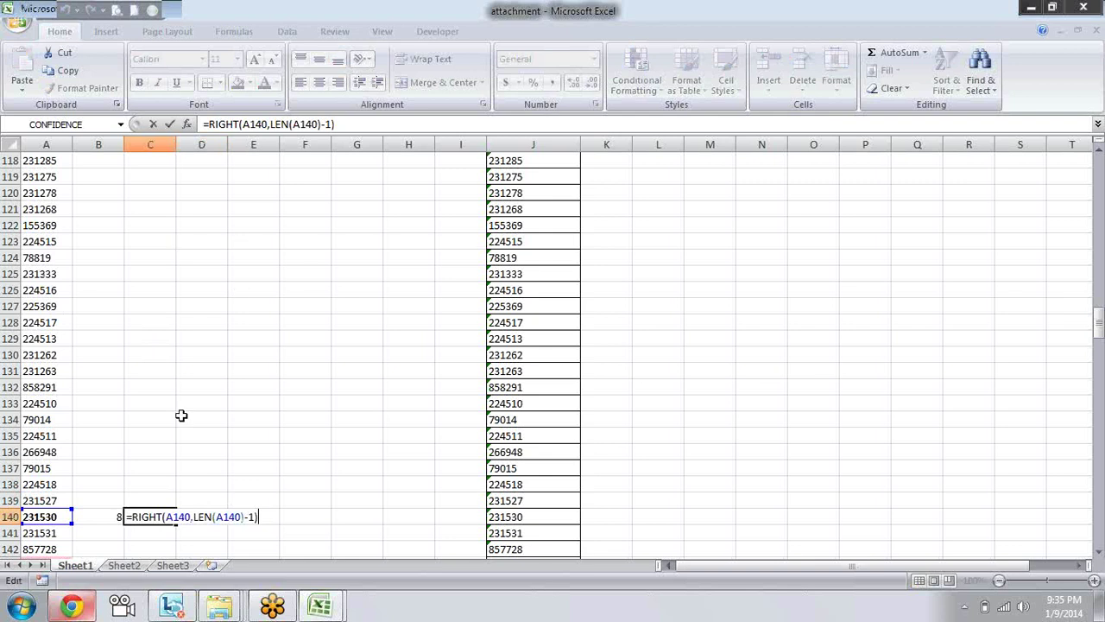
mouse_move(266, 518)
left_mouse_down()
mouse_move(155, 501)
mouse_move(132, 516)
left_mouse_up()
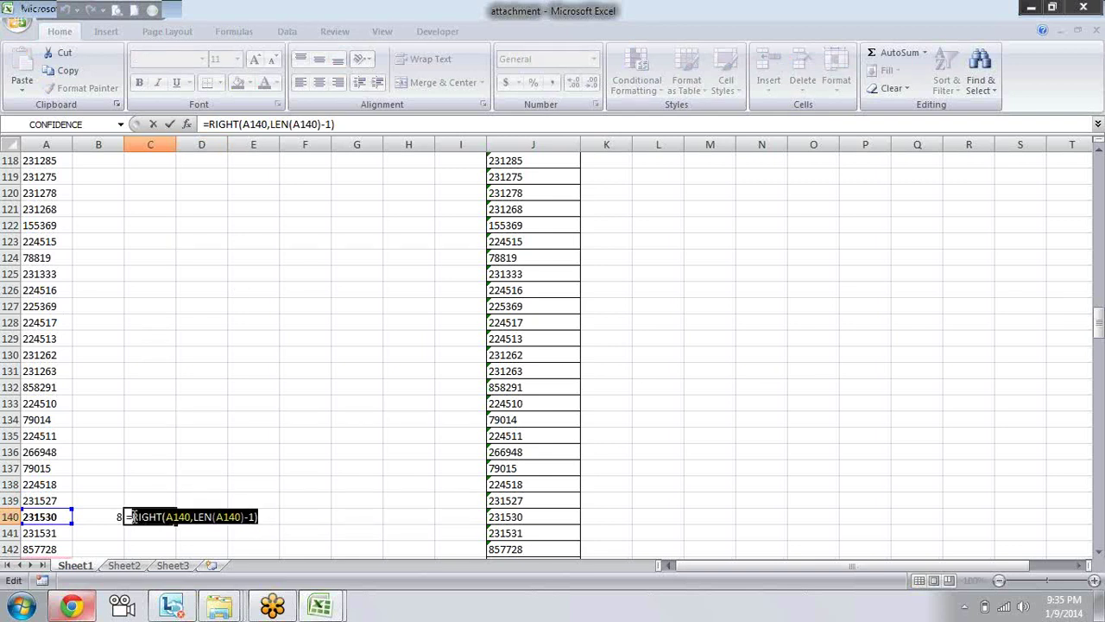
key("Escape")
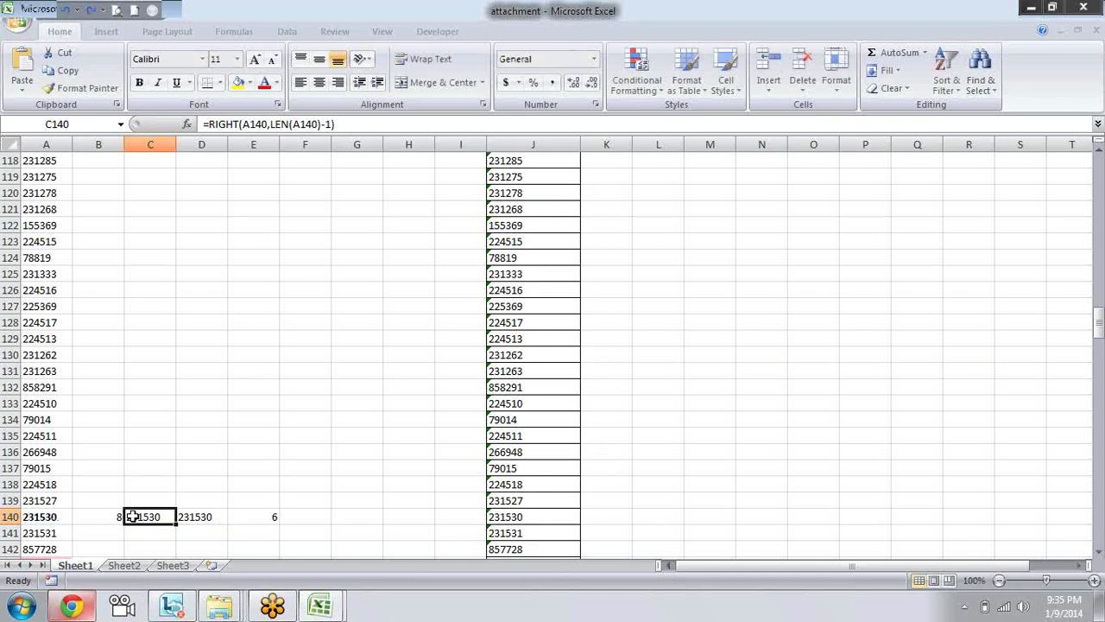
Replace both C140 references in D140's formula with RIGHT(A140,LEN(A140)-1), still returning 231530.
key("Right")
key("F2")
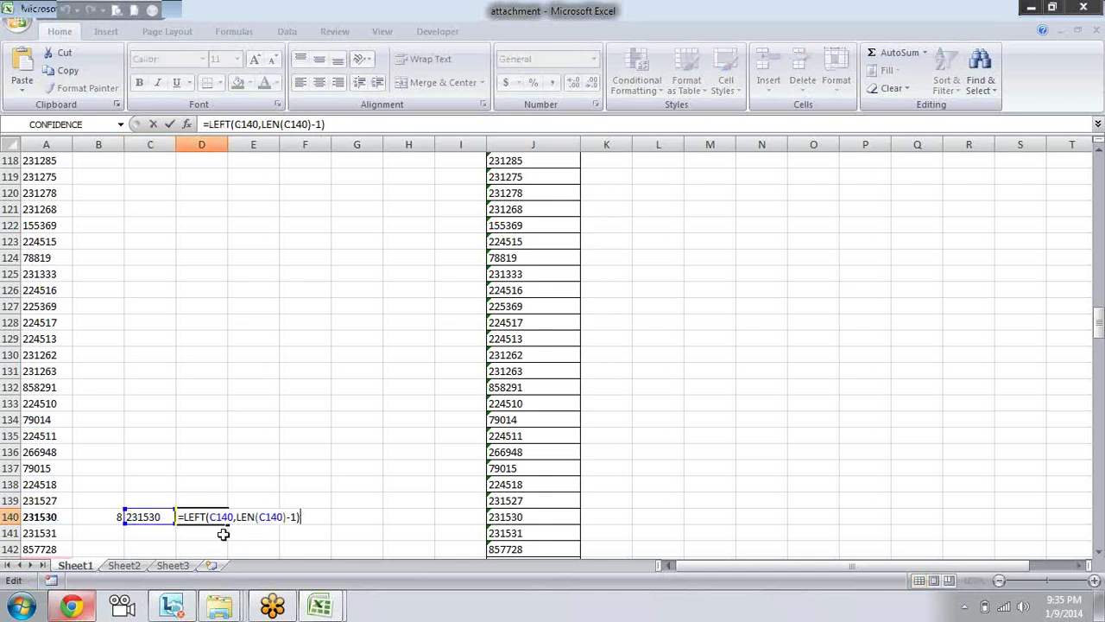
left_click_drag(233, 517, 210, 517)
key("ctrl+v")
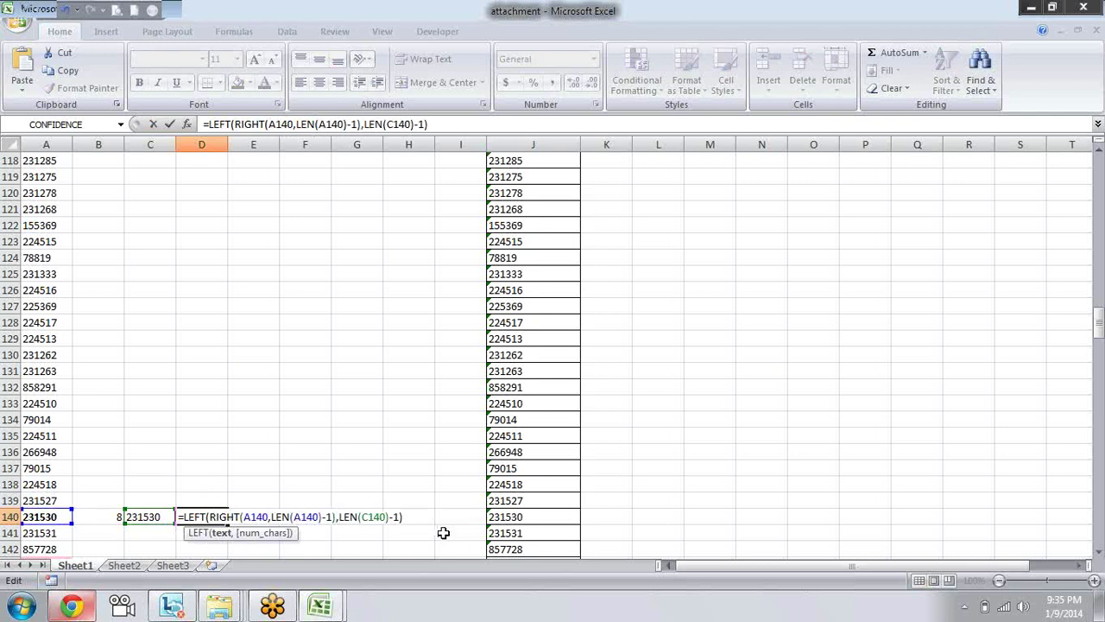
left_click_drag(386, 516, 363, 516)
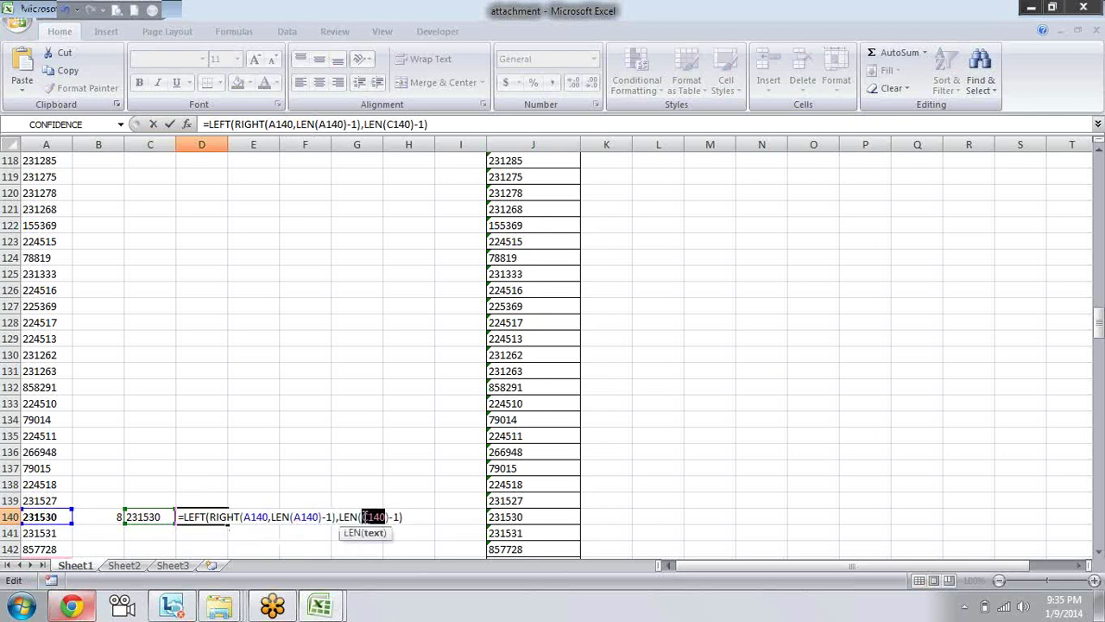
key("ctrl+v")
key("Return")
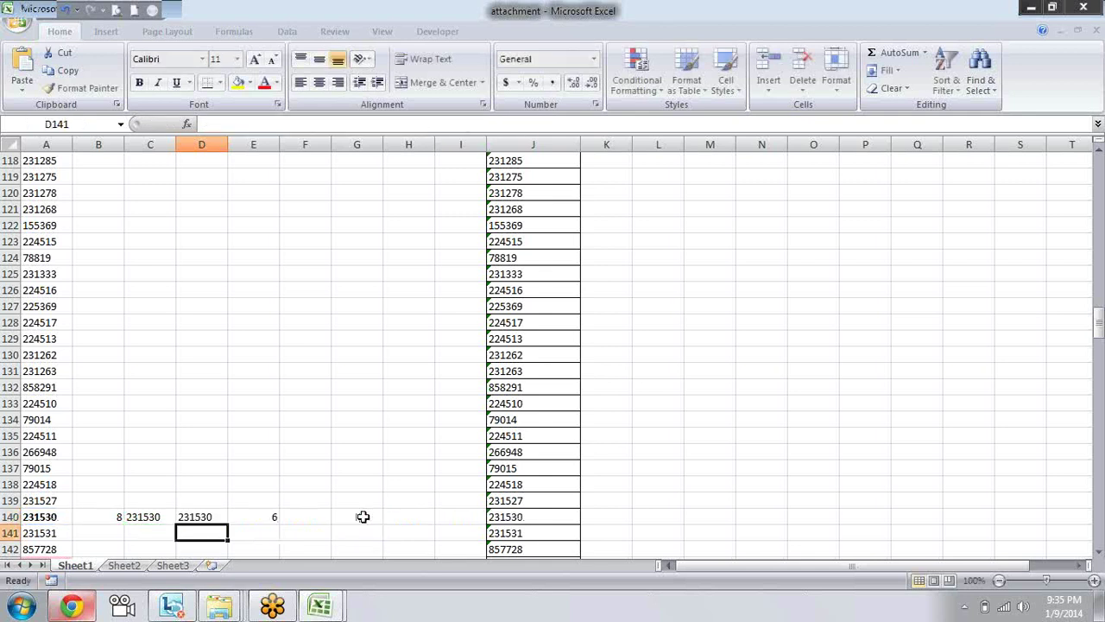
key("Up")
key("Left")
key("shift+Left")
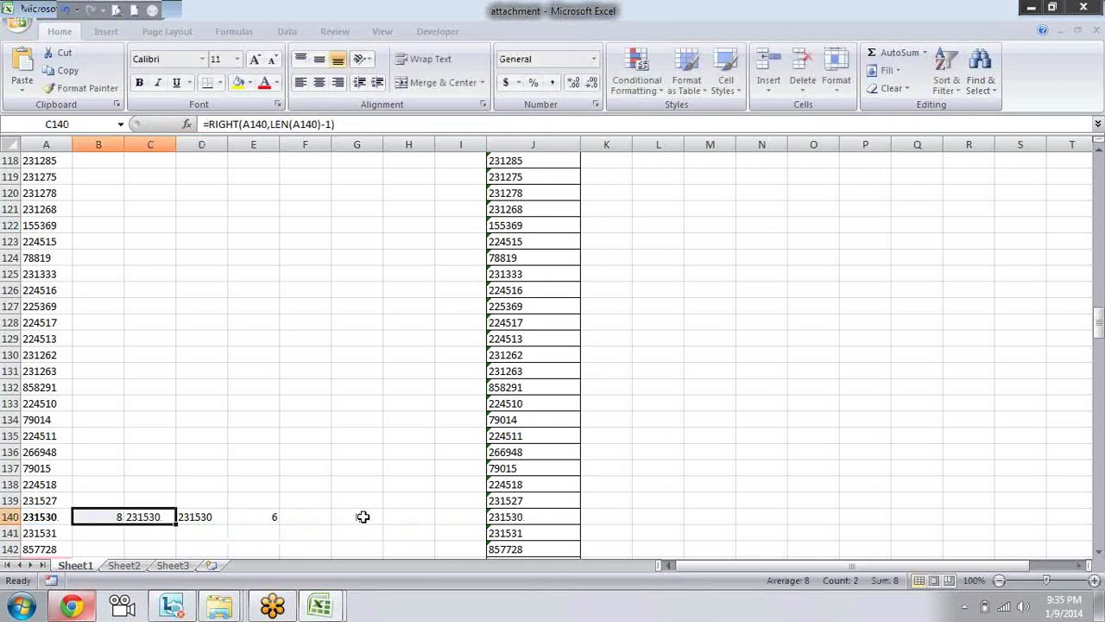
Clear helper cells B140:C140 and copy the combined formula in D140.
key("Delete")
key("Right")
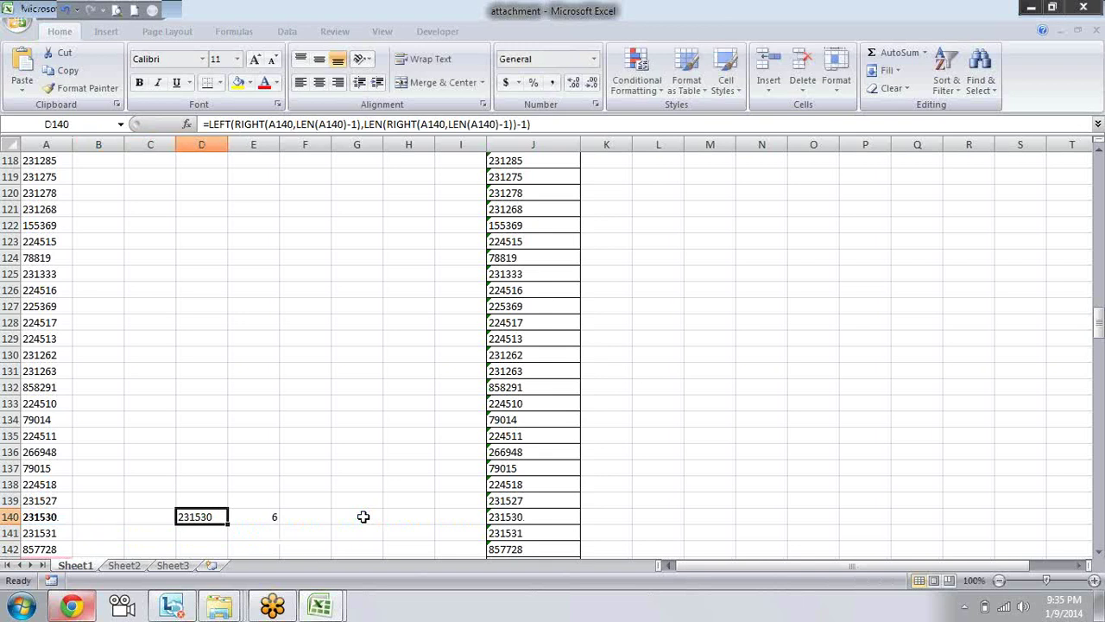
key("ctrl+c")
Paste the combined trimming formula into D2:D144, producing cleaned numbers like 4916.
key("Home")
key("ctrl+Home")
key("Right")
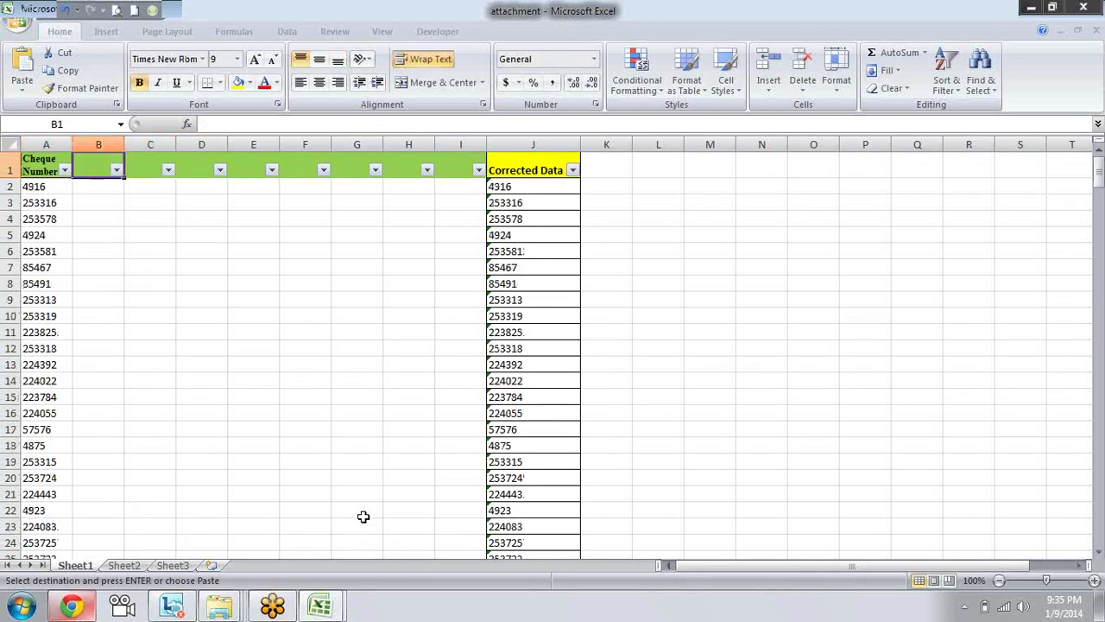
key("Right")
key("Right")
key("Down")
key("ctrl+shift+Down")
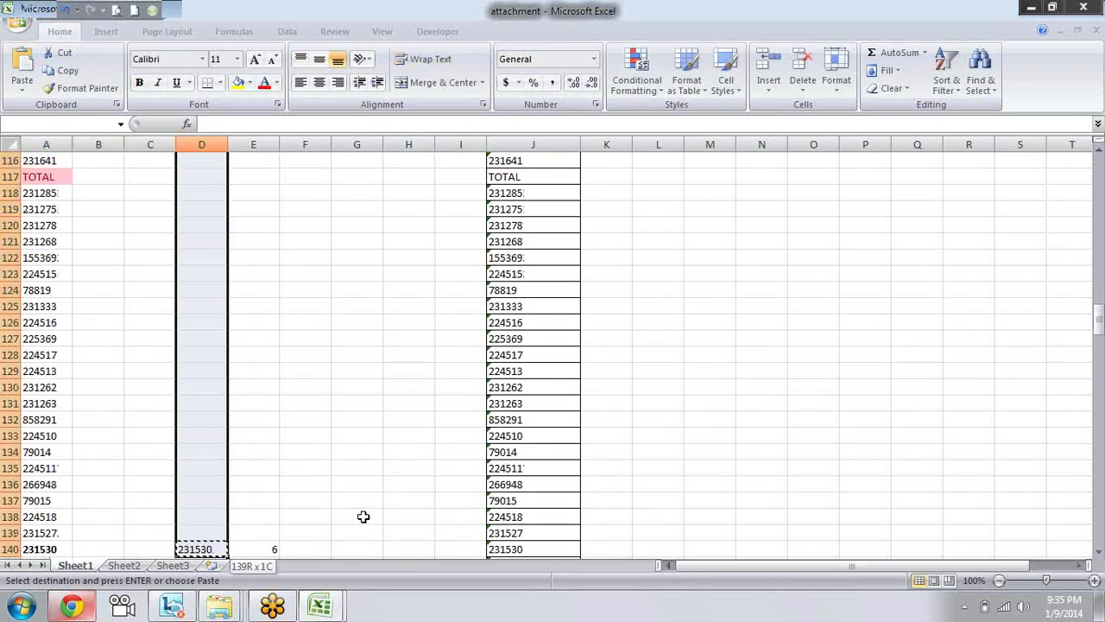
key("shift+Down")
key("shift+Down")
key("shift+Down")
key("shift+Up")
key("shift+Up")
key("shift+Up")
key("shift+Up")
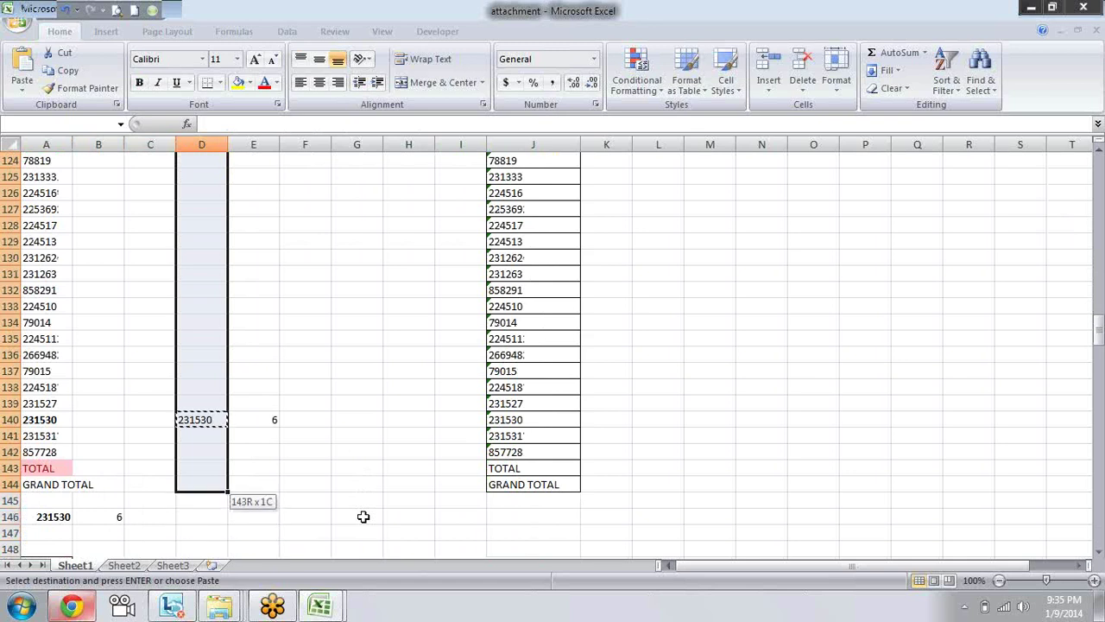
key("ctrl+v")
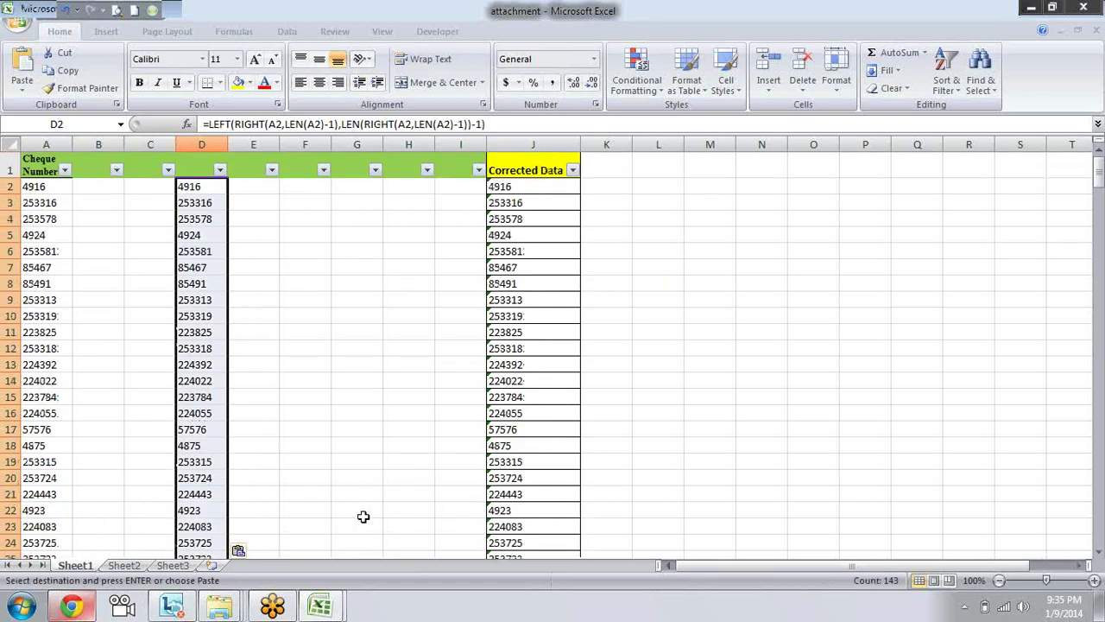
key("Right")
key("Right")
key("Right")
key("Right")
key("Right")
key("Right")
key("Right")
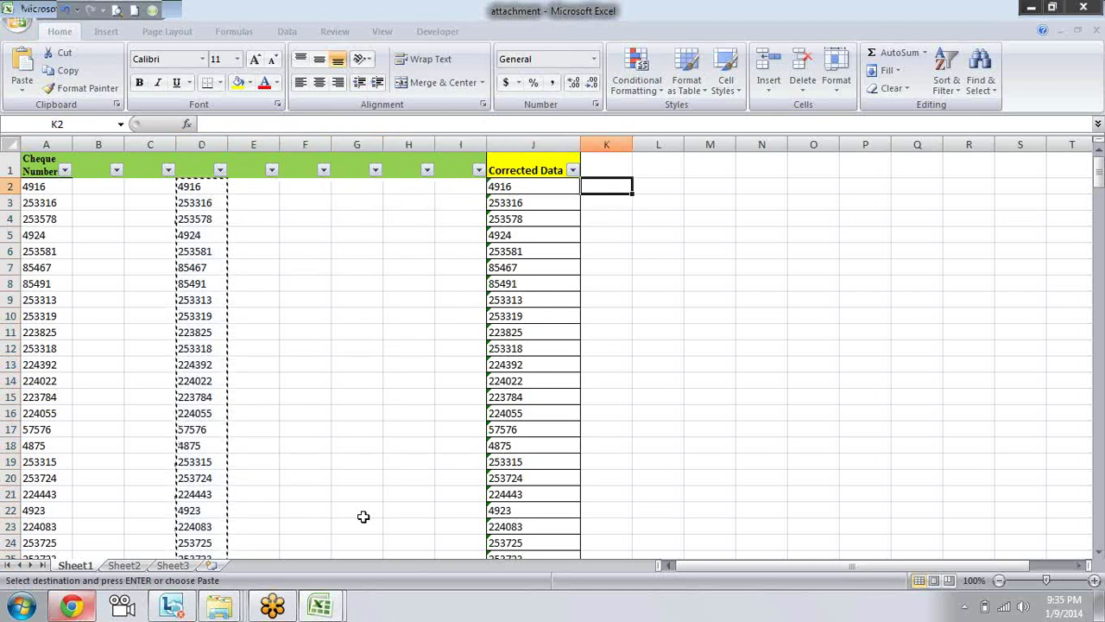
Paste column D's cleaned cheque numbers into column K as values only.
key("alt+e")
key("s")
key("v")
key("Return")
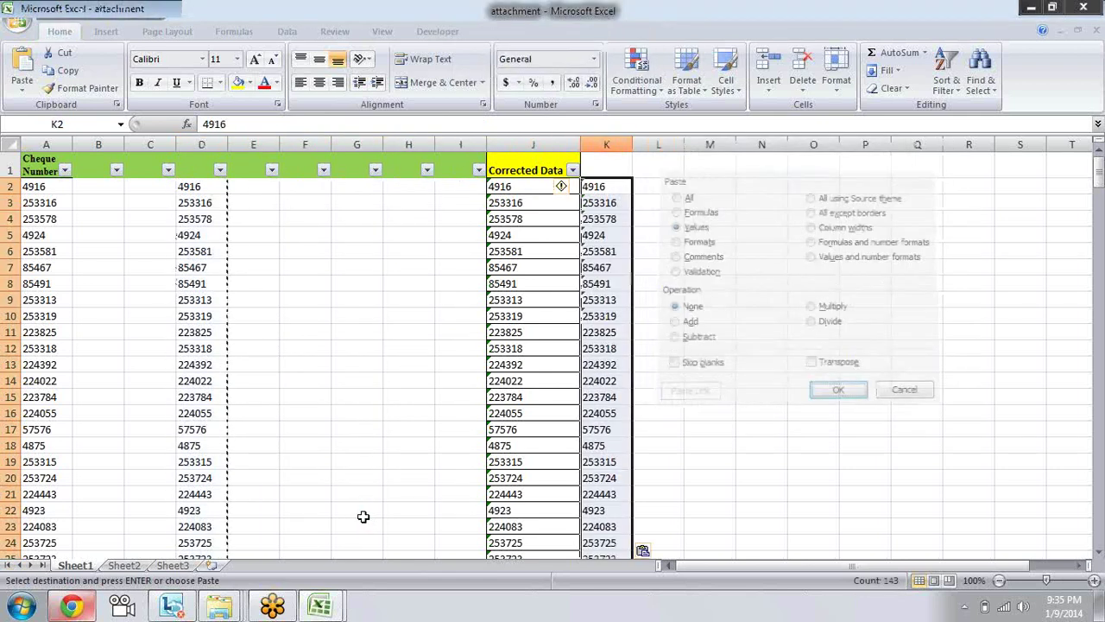
key("Escape")
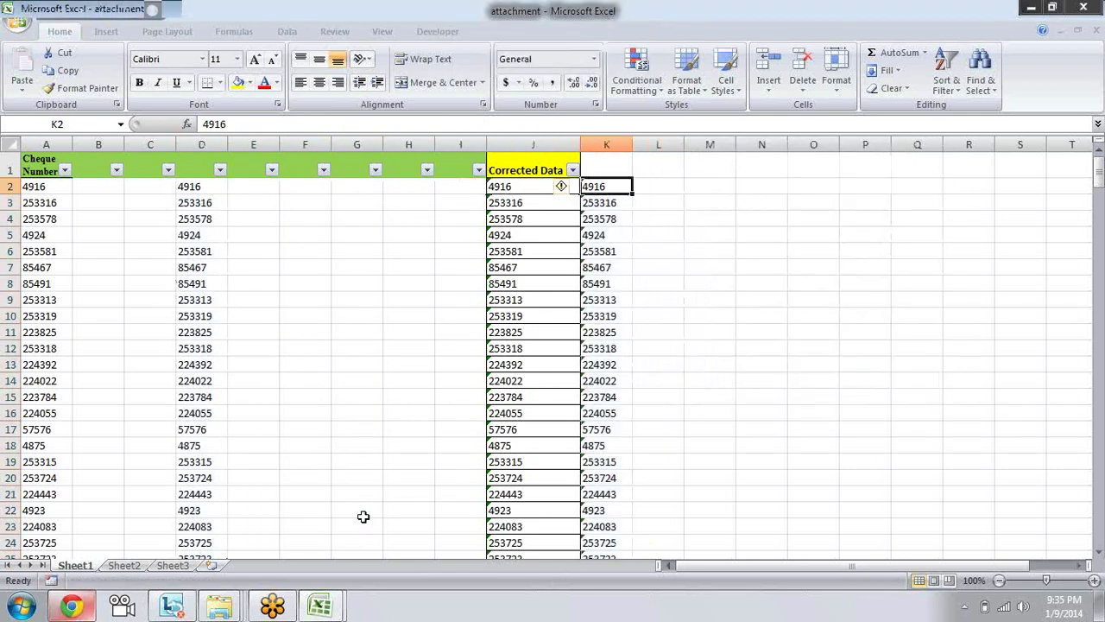
Check the last rows of column K, including the trimmed TOTAL label in K143.
key("ctrl+Down")
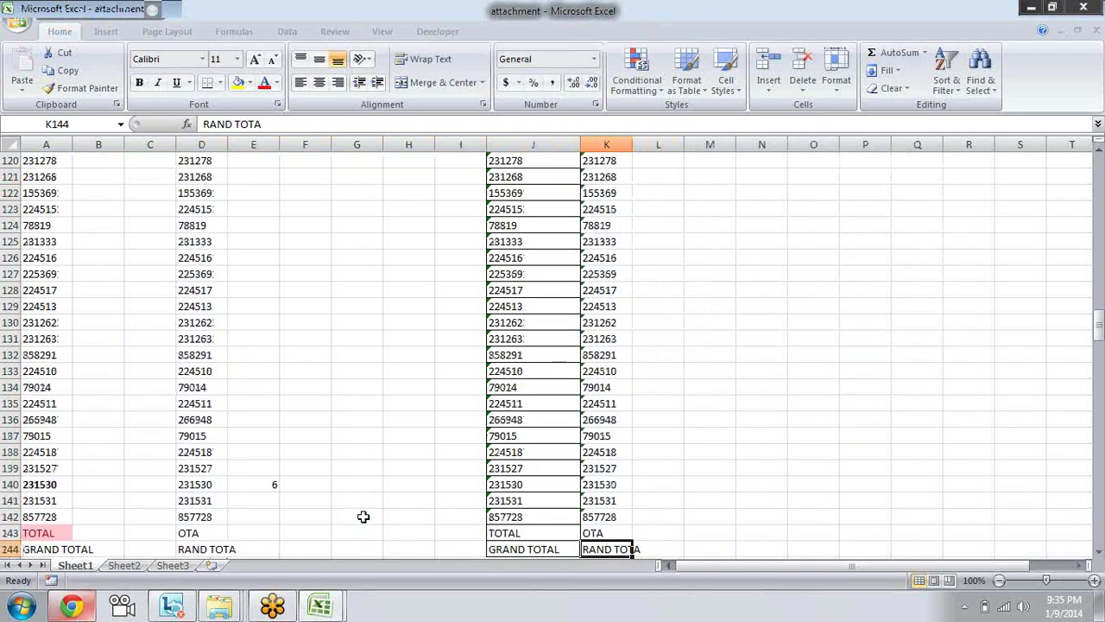
key("Left")
key("Right")
key("Up")
key("Left")
key("Right")
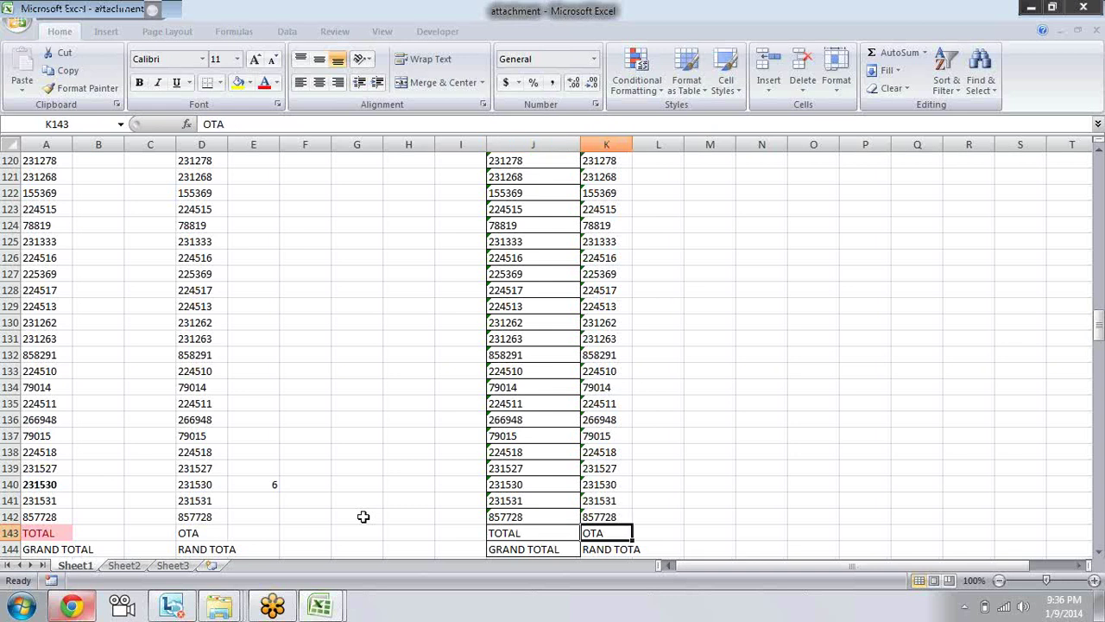
key("Right")
key("ctrl+Up")
key("Down")
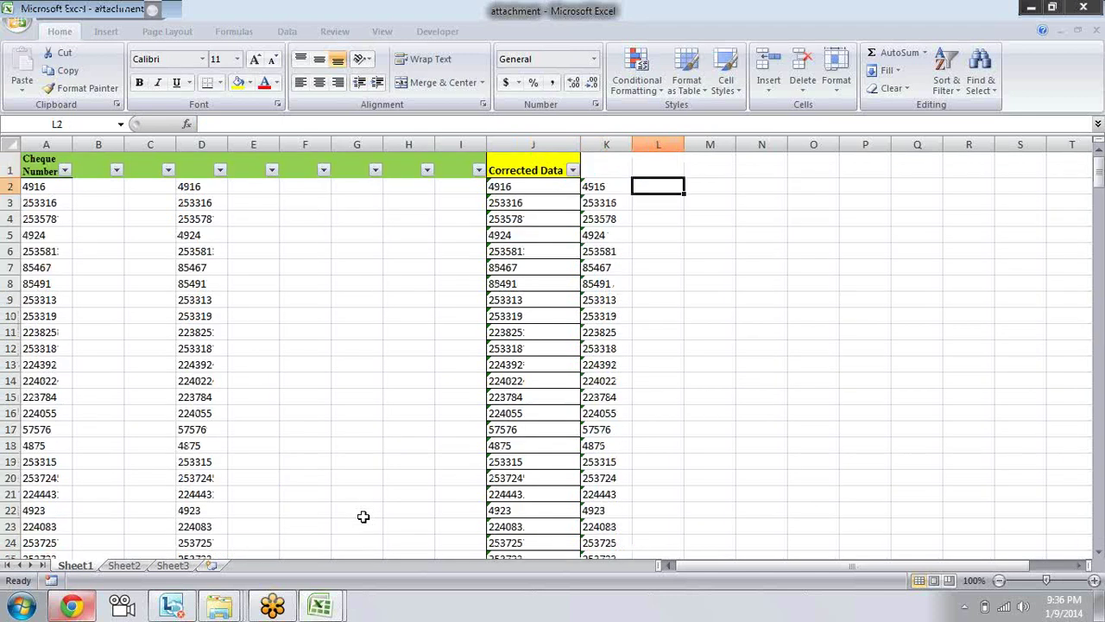
Enter =K2=A2 in L2 and fill it down column L, returning TRUE.
type("=")
key("Left")
type("=")
key("Left")
key("Left")
key("Left")
key("Left")
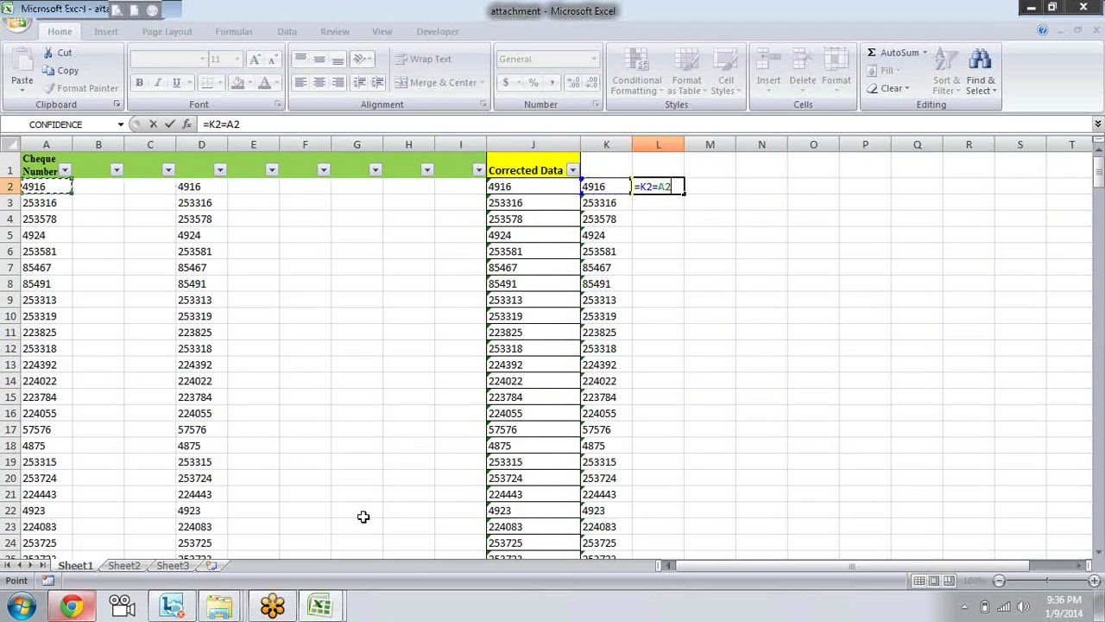
key("Return")
key("Up")
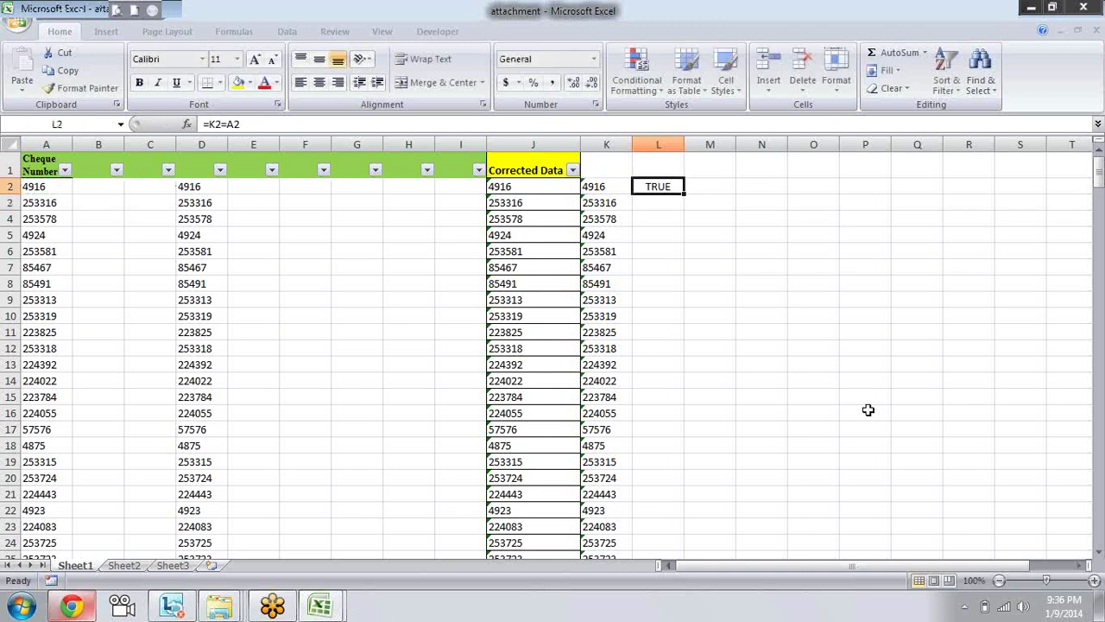
double_click(685, 193)
Head K1 and L1 with 'd' and reapply AutoFilter across J1:L1.
key("Up")
key("Left")
type("d")
key("Tab")
type("d")
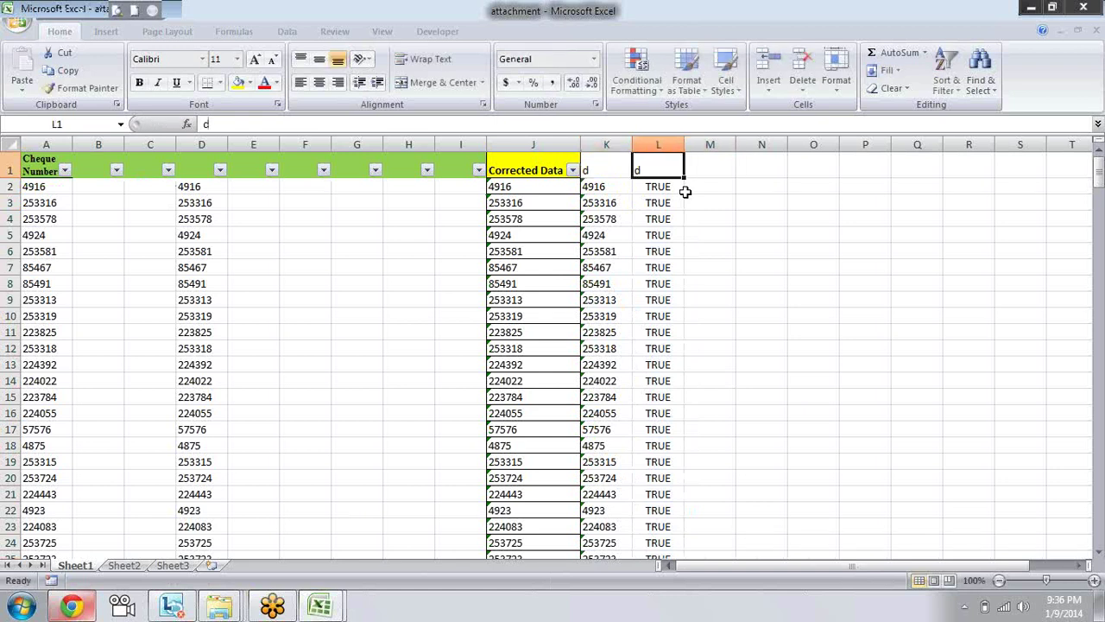
key("ctrl+shift+l")
key("ctrl+shift+l")
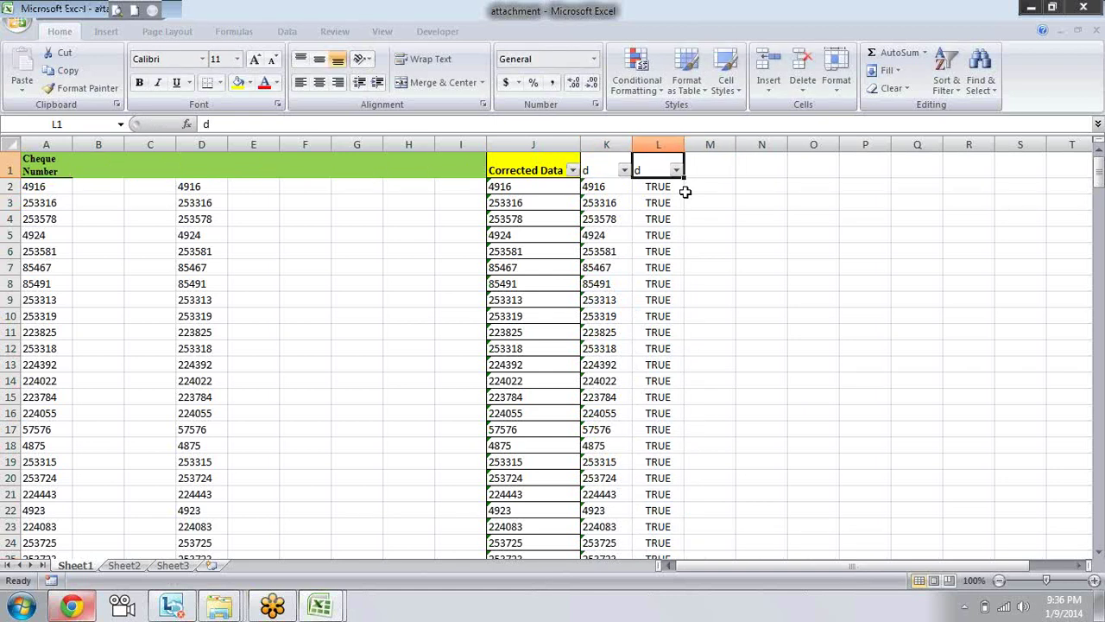
Filter column L to show only the FALSE mismatch rows.
key("alt+Down")
key("Down")
key("Down")
key("Down")
key("space")
key("Down")
key("space")
key("Return")
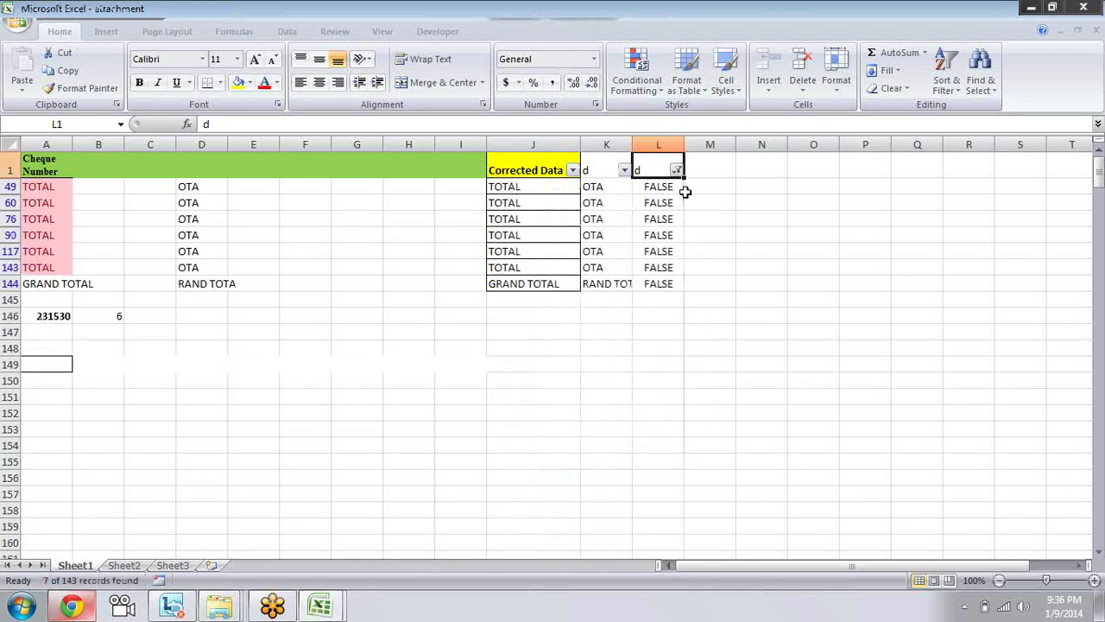
Try pasting the visible column J values into K49, then undo it.
key("Down")
key("Left")
key("Left")
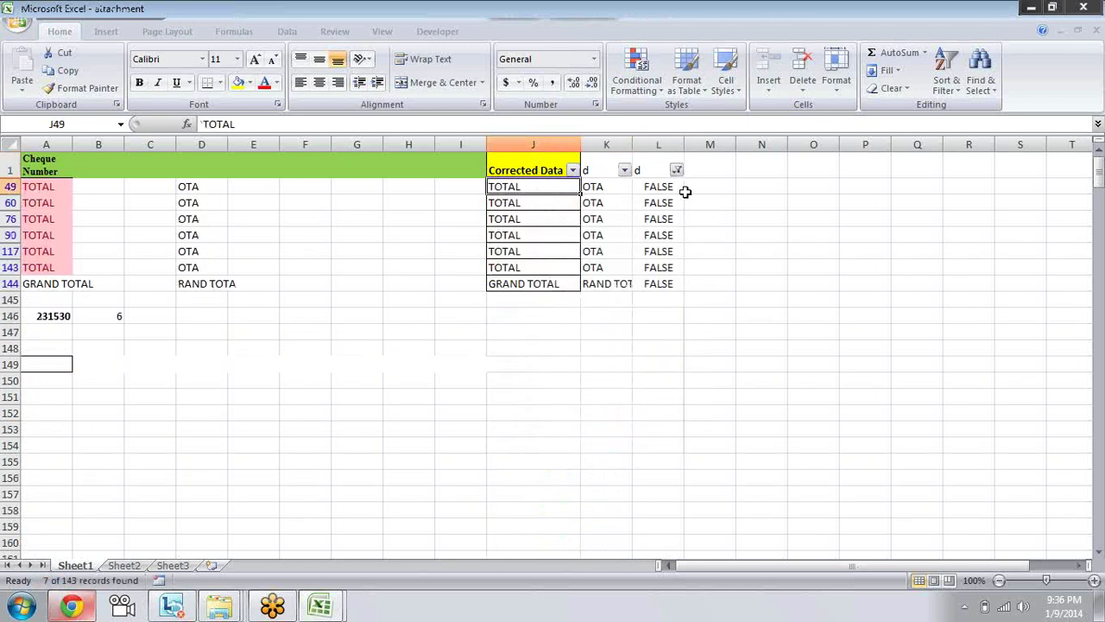
key("Left")
key("ctrl+Left")
key("Right")
key("Right")
key("Right")
key("Right")
key("Right")
key("Right")
key("shift+Down")
key("shift+Down")
key("shift+Down")
key("shift+Down")
key("shift+Down")
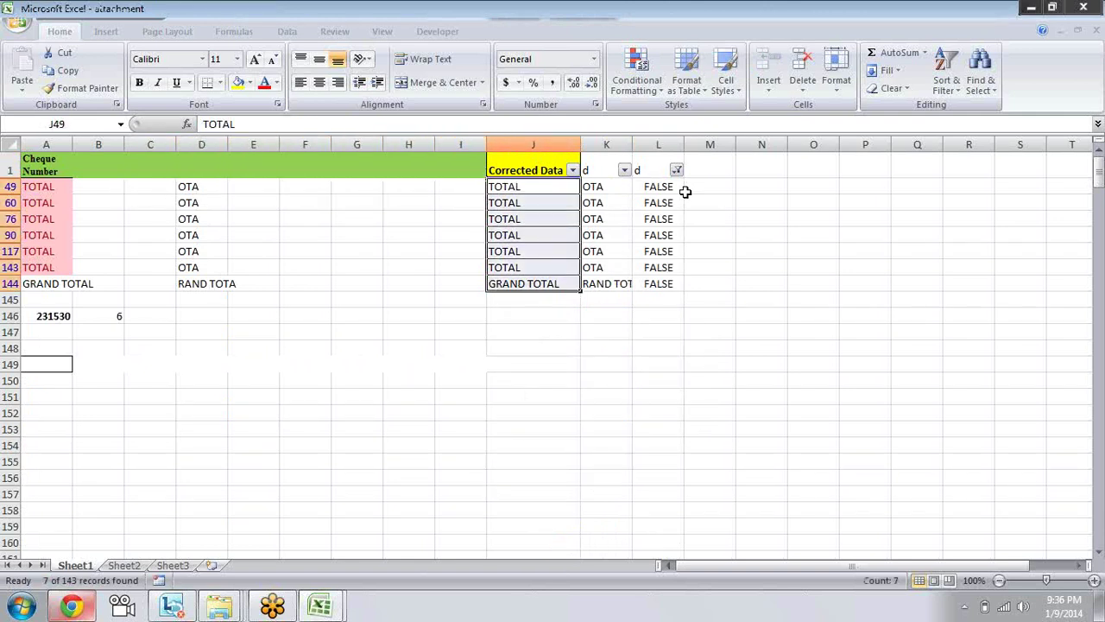
key("ctrl+c")
key("Right")
key("Return")
key("ctrl+z")
Copy the corrected TOTAL value from J49.
key("Left")
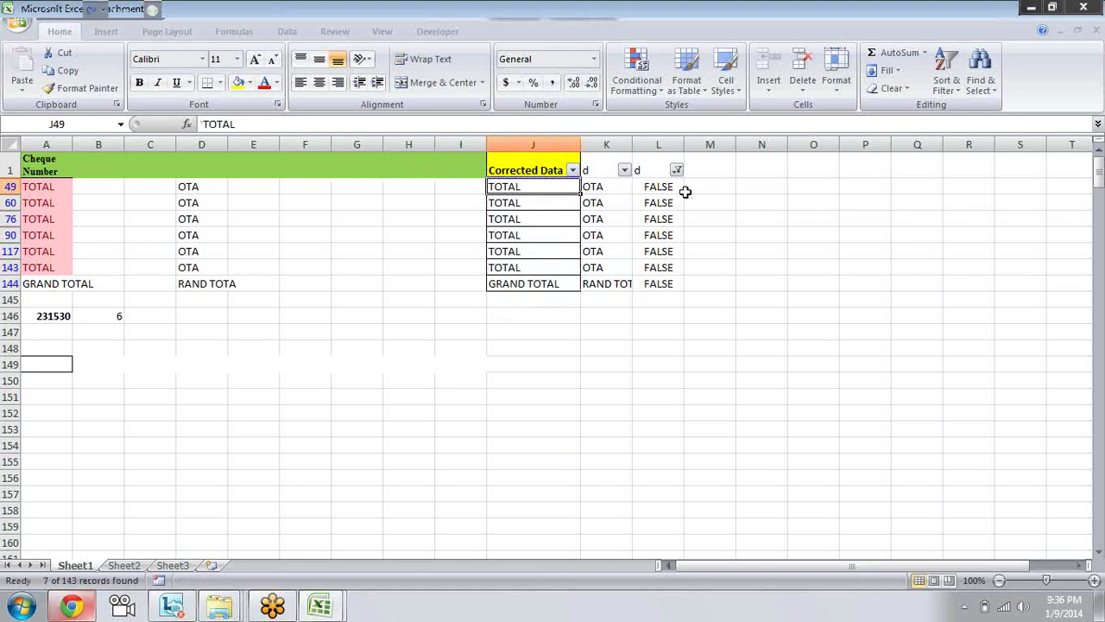
key("ctrl+c")
key("Right")
key("Right")
key("Left")
key("Escape")
Paste TOTAL into K49, K60, K76, K90, K143, K117 and GRAND TOTAL into K144.
key("ctrl+v")
key("Down")
key("ctrl+v")
key("Down")
key("ctrl+v")
key("Down")
key("ctrl+v")
key("ctrl+Down")
key("ctrl+v")
key("Up")
key("ctrl+v")
key("Up")
key("ctrl+v")
Reset the column L filter to Select All so every row shows.
key("Up")
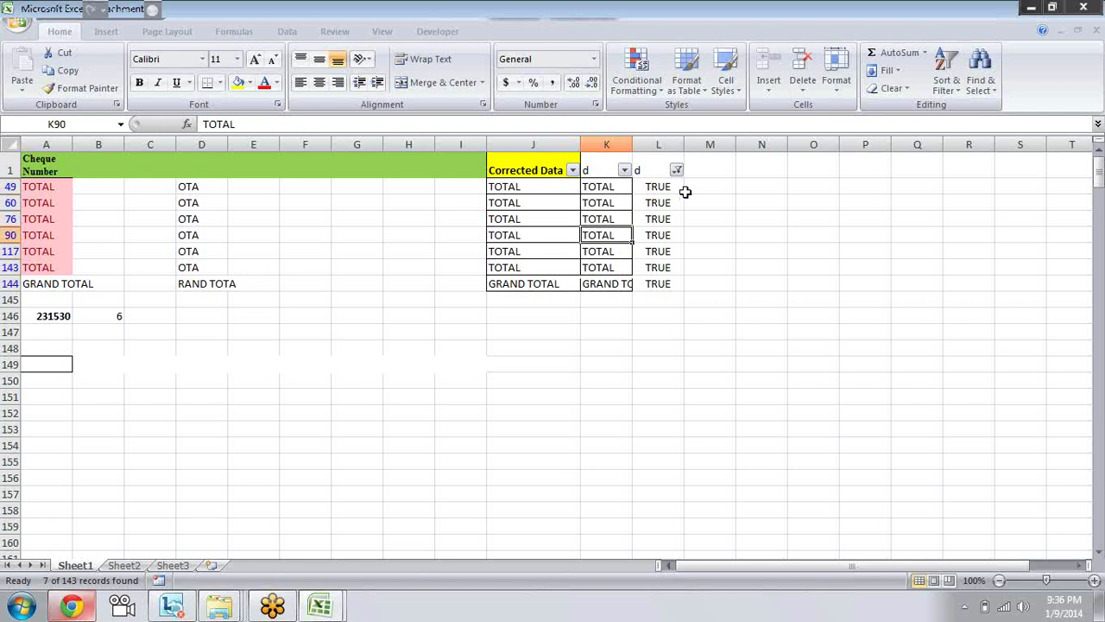
key("ctrl+Up")
key("Right")
key("alt+Down")
key("Down")
key("Down")
key("Down")
key("Down")
key("space")
key("Return")
left_click(683, 201)
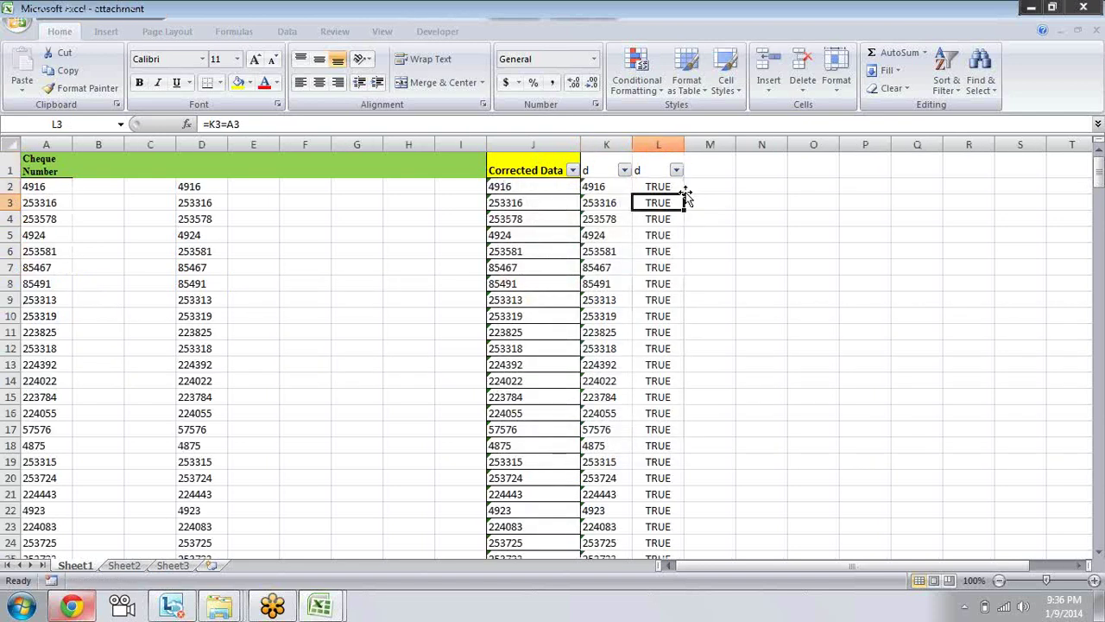
Delete the check column L.
key("Up")
key("Up")
key("alt+Down")
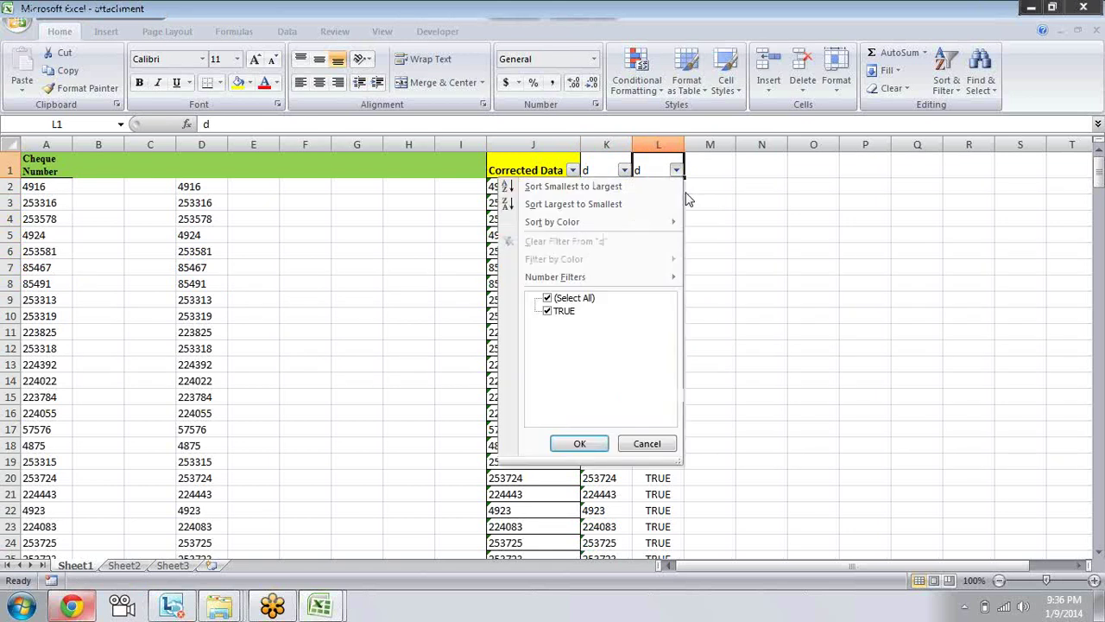
key("Escape")
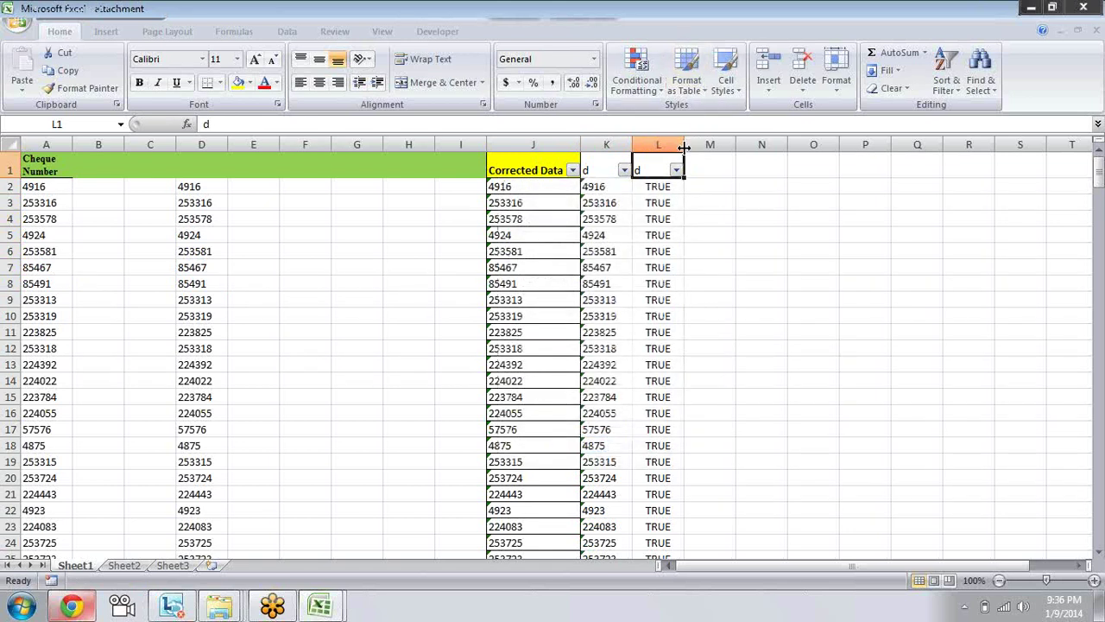
right_click(679, 137)
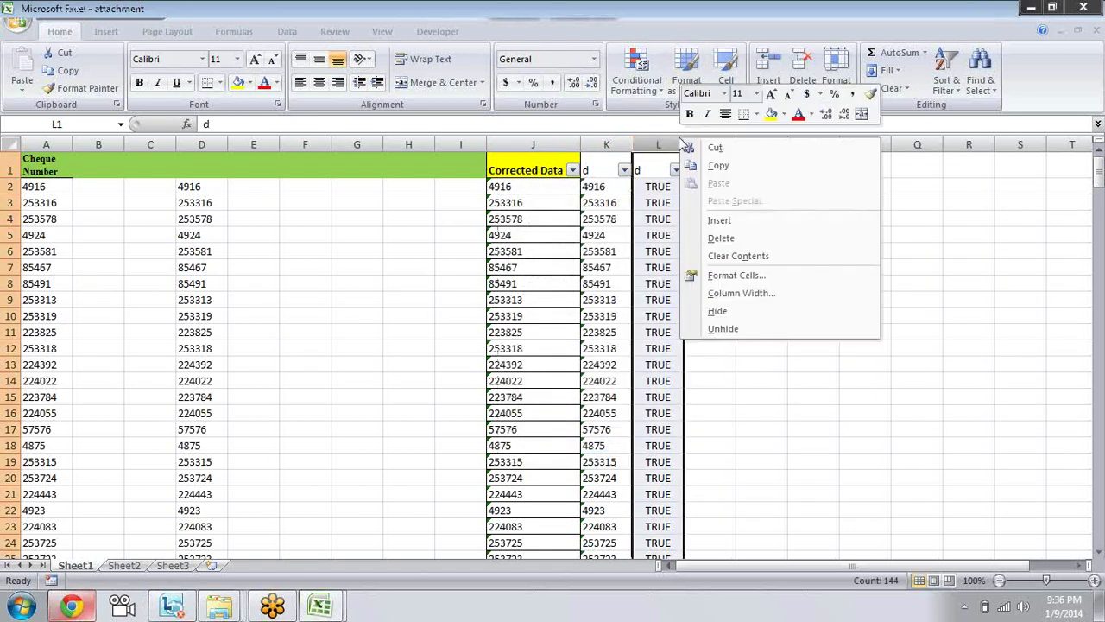
left_click(721, 239)
Delete helper columns B through J, leaving the cleaned values in column B.
left_click_drag(555, 138, 105, 149)
right_click(105, 149)
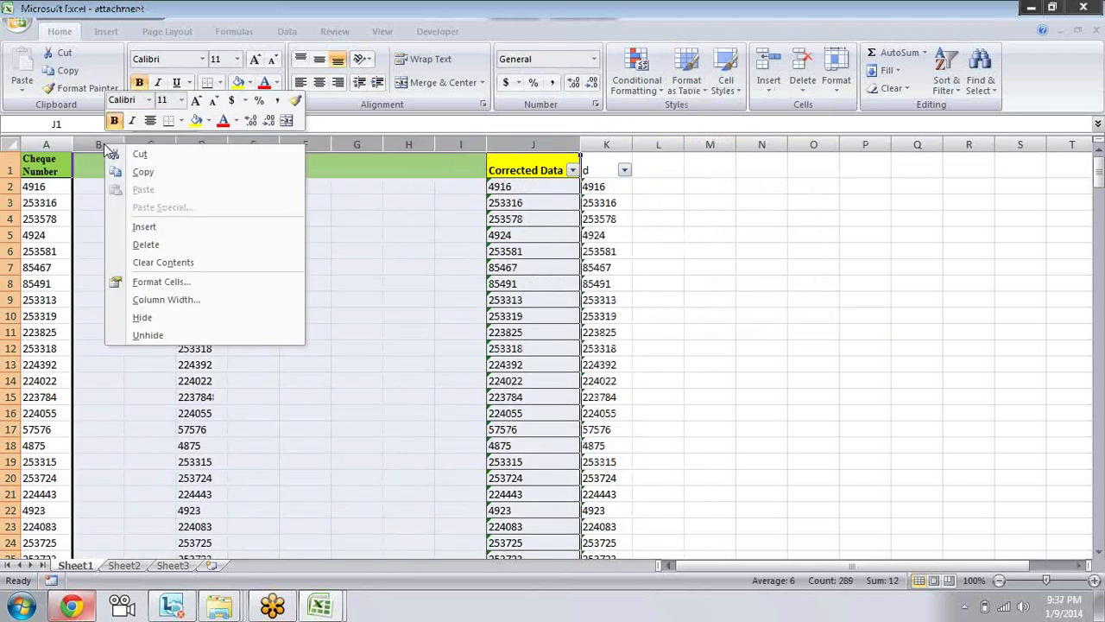
left_click(169, 243)
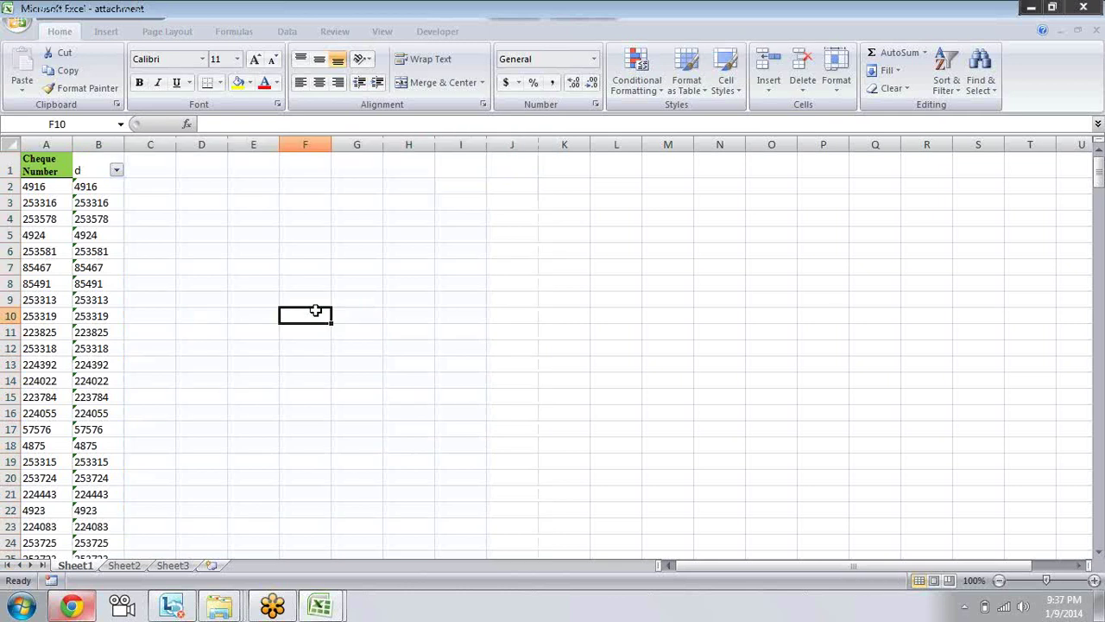
left_click(97, 143)
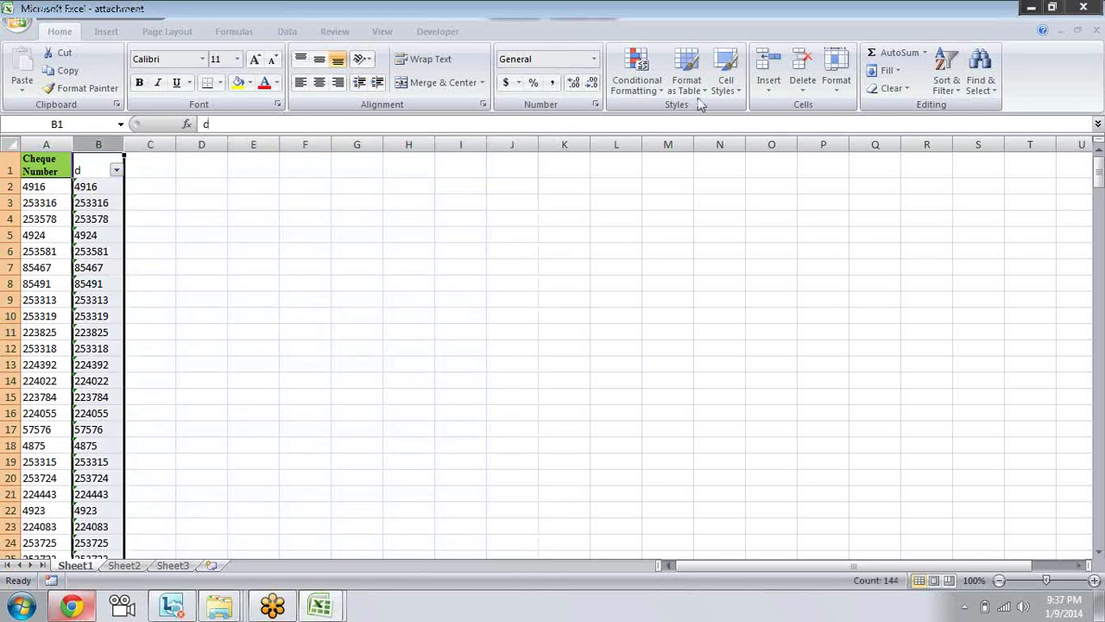
Apply light red Duplicate Values conditional formatting to column B.
left_click(661, 82)
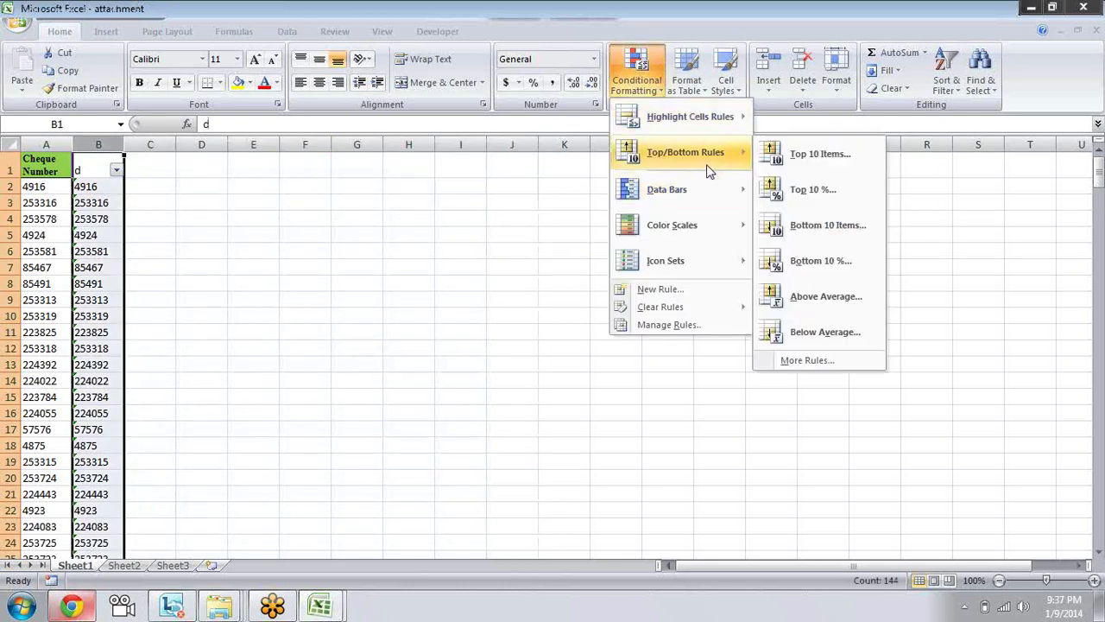
mouse_move(689, 117)
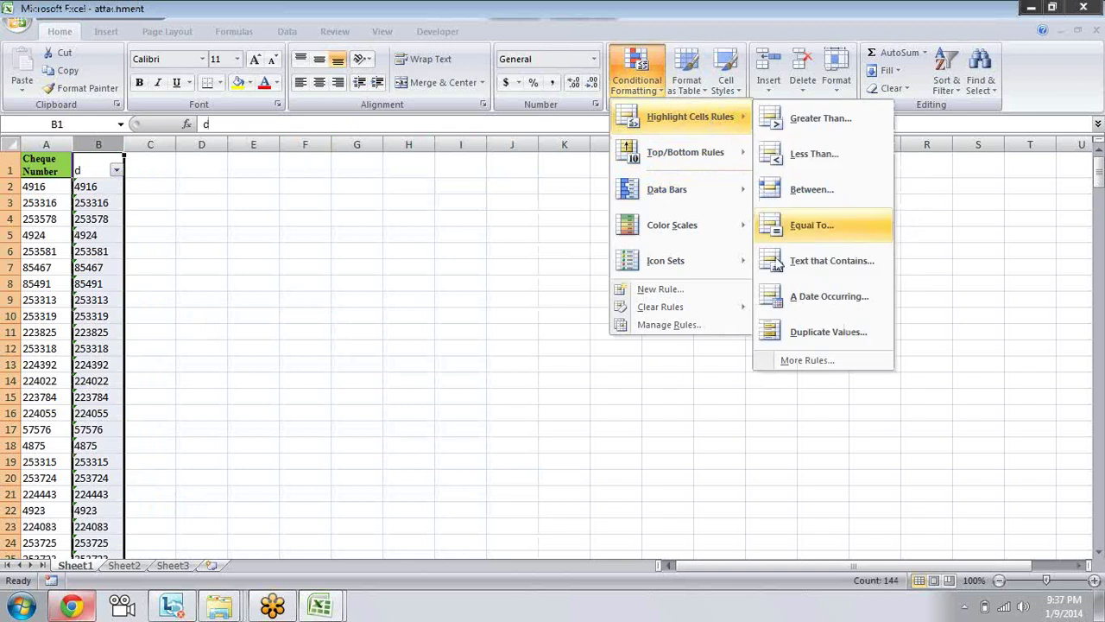
left_click(776, 332)
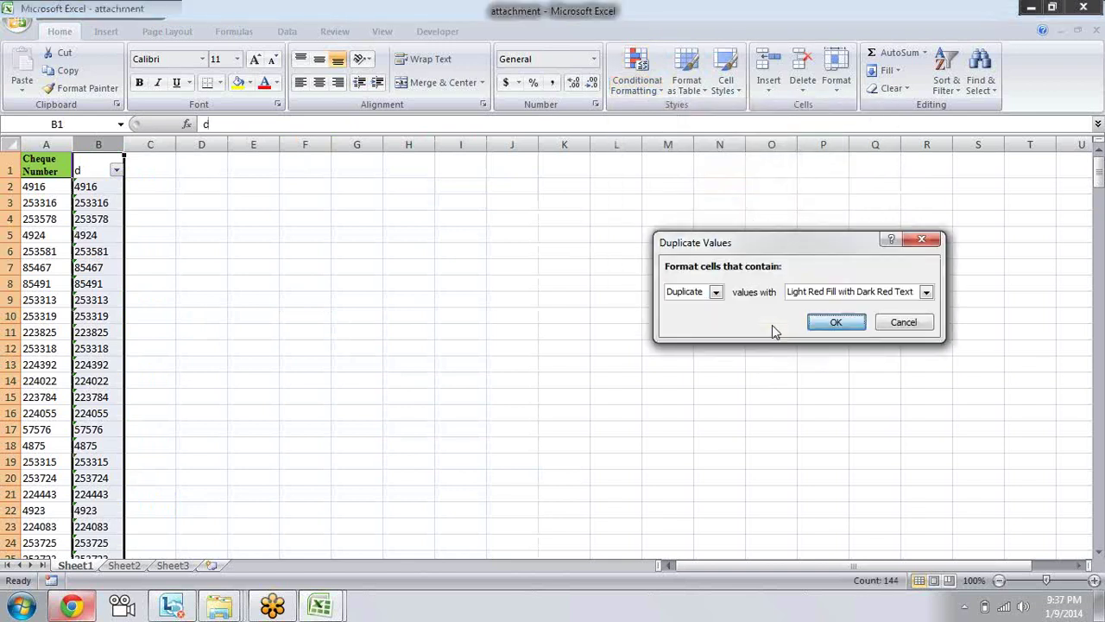
key("Return")
Enter test value 231530 in B146 and check it highlights alongside B140.
key("Down")
key("ctrl+Down")
key("Down")
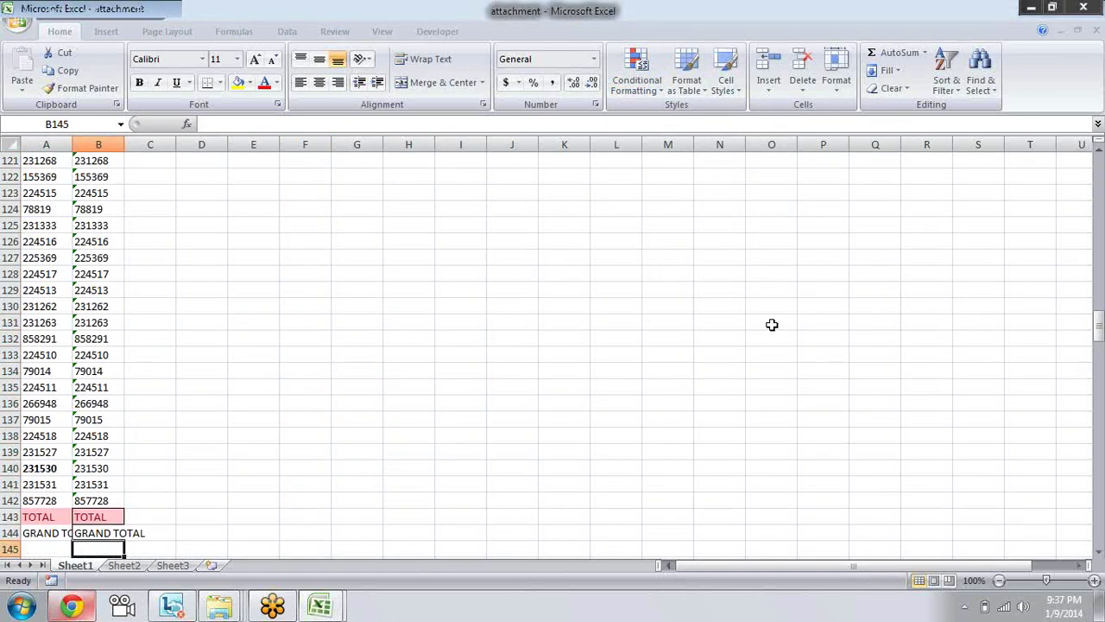
key("Down")
key("Down")
key("Down")
key("Up")
key("Up")
key("Up")
key("Up")
key("Up")
key("Up")
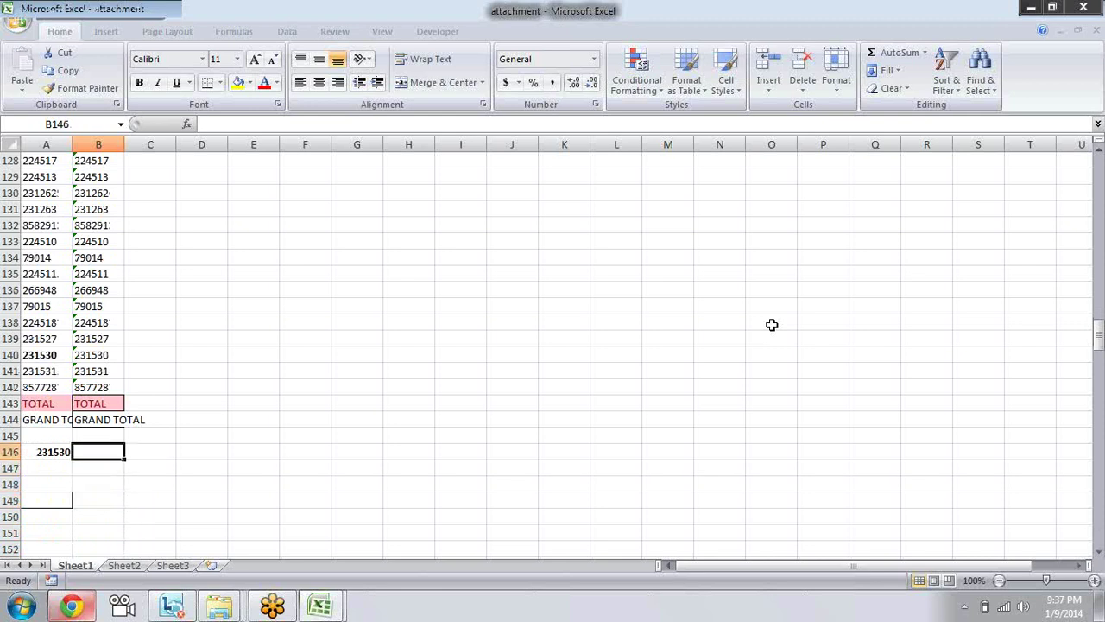
type("23153")
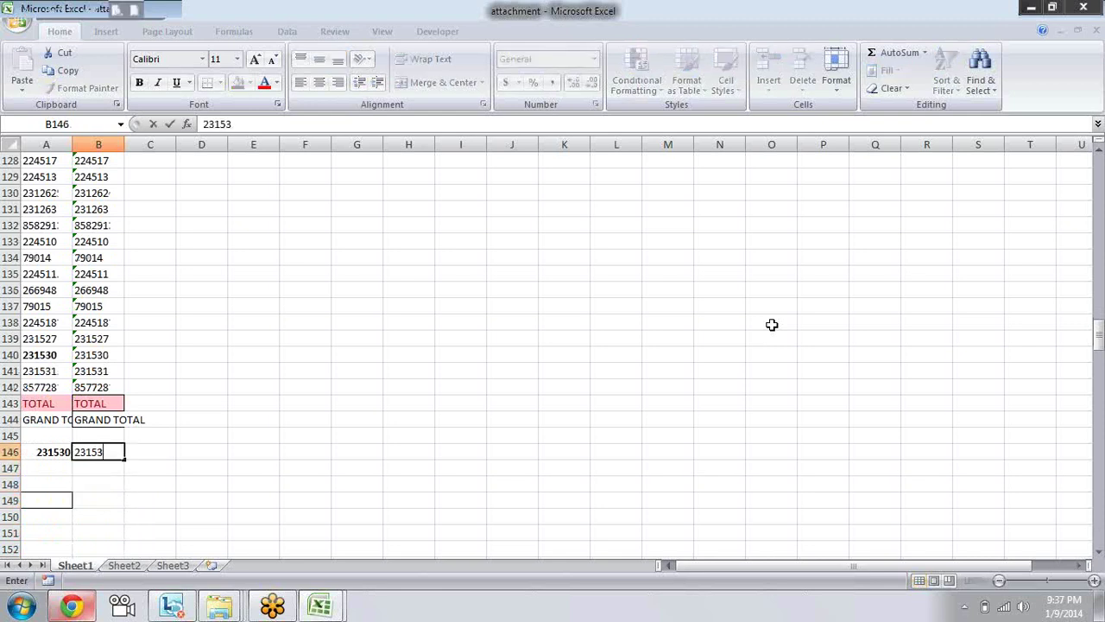
key("Return")
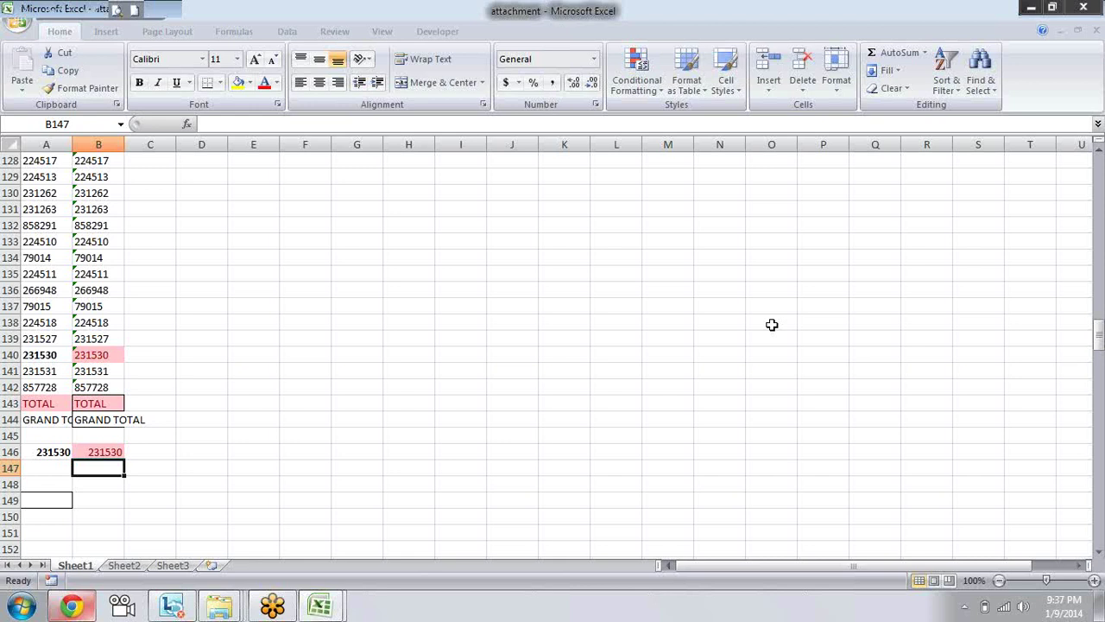
key("Up")
key("Up")
key("Up")
key("Up")
key("Up")
key("Up")
key("Up")
key("Up")
key("Up")
key("Up")
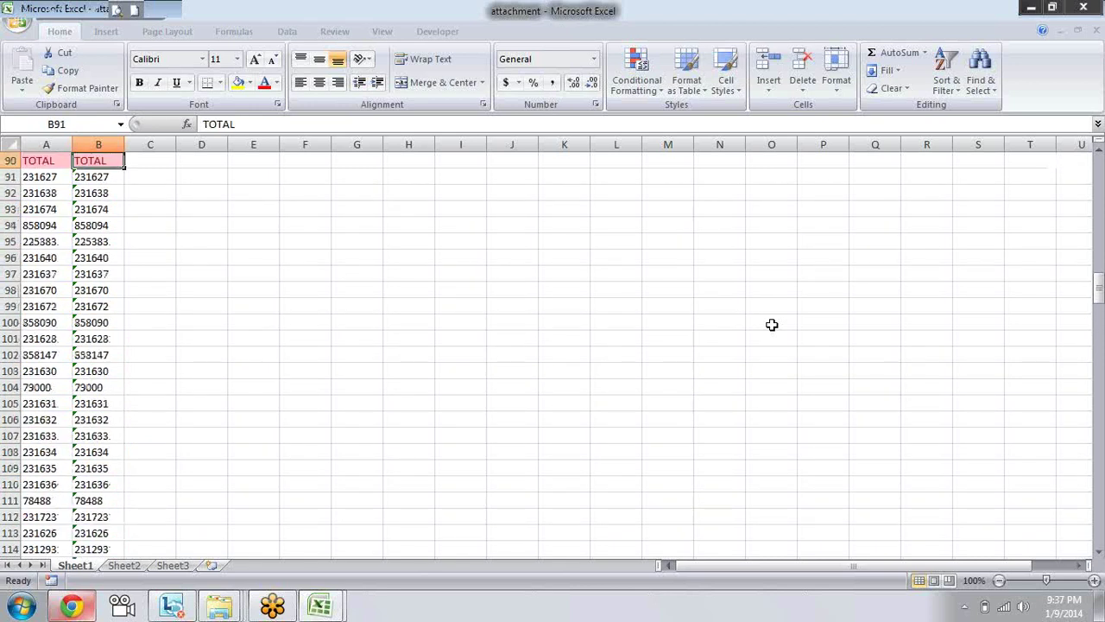
key("Up")
key("Up")
key("Up")
key("Up")
key("Up")
key("Up")
key("Up")
key("Up")
key("Up")
key("Up")
key("Up")
key("Up")
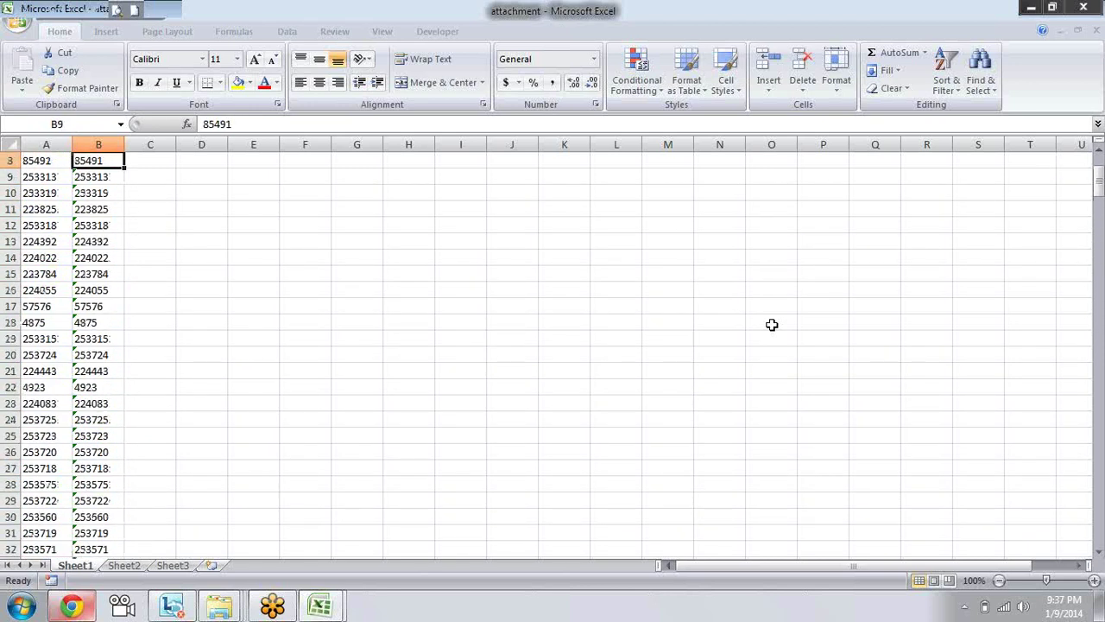
key("Up")
key("Up")
key("Up")
key("Down")
key("Down")
key("Down")
key("Down")
key("Down")
key("Down")
key("Left")
key("Up")
key("Up")
key("Up")
key("Up")
key("Up")
key("Down")
key("Down")
key("Down")
key("Down")
key("Down")
key("Down")
key("Down")
key("Right")
key("Left")
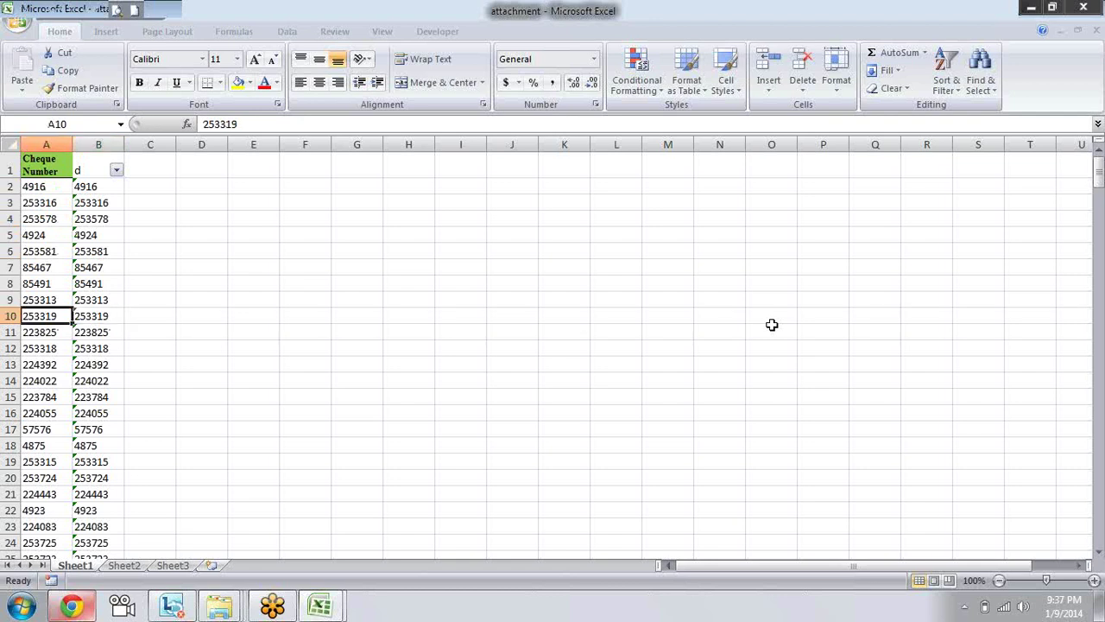
key("Right")
key("Left")
key("Up")
key("Up")
key("Up")
key("Up")
key("Up")
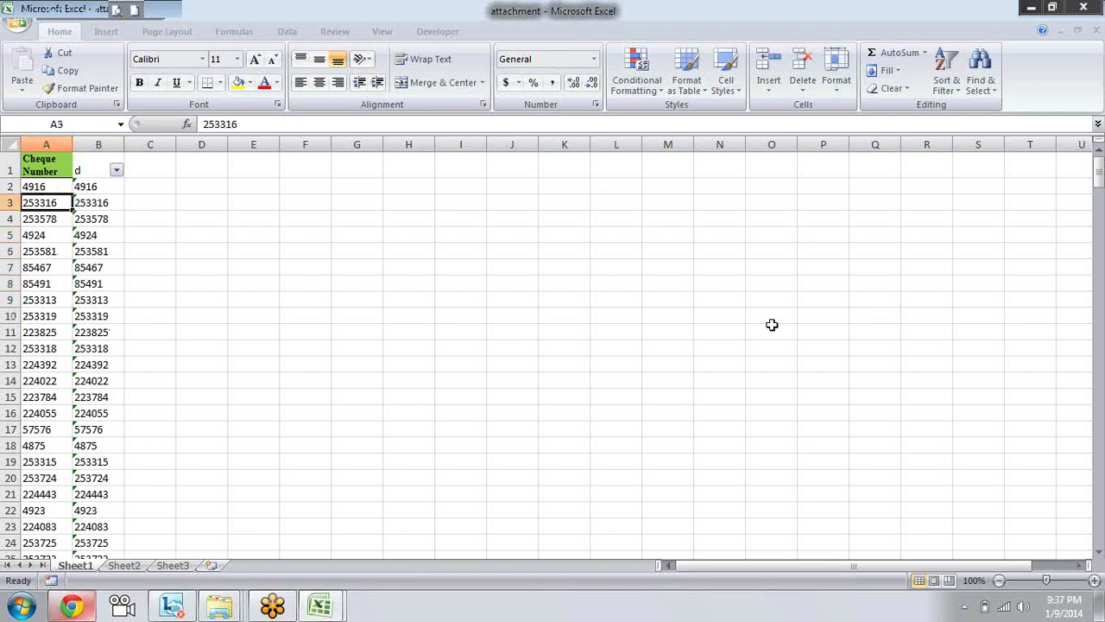
key("Down")
key("Down")
key("Down")
key("Down")
key("Right")
key("Up")
key("Up")
key("Up")
key("Up")
key("Up")
key("Up")
key("Up")
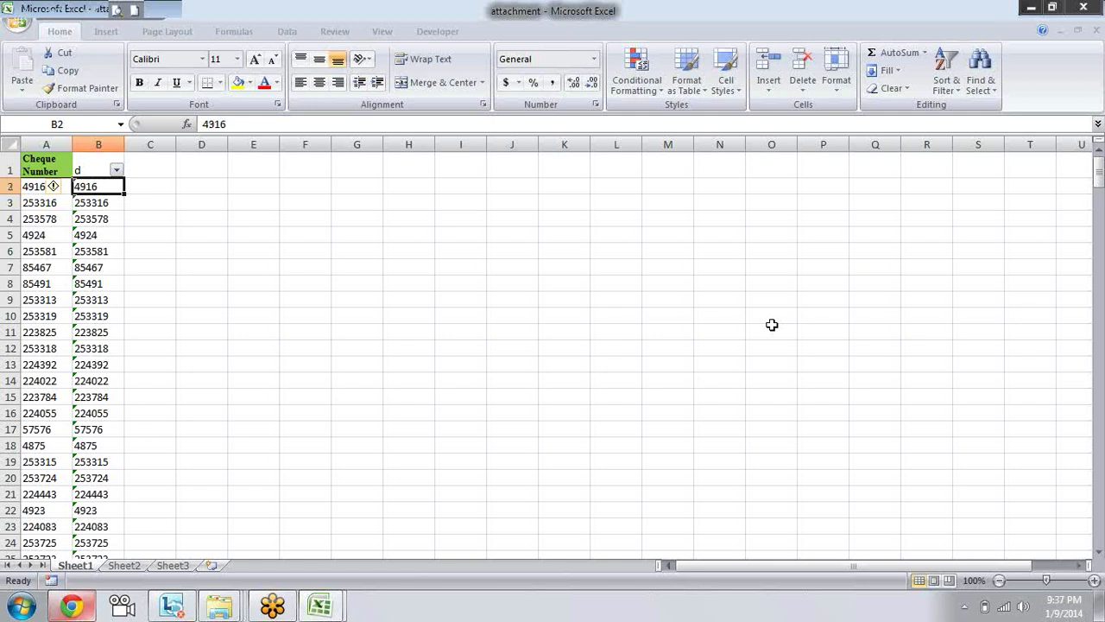
key("Right")
key("Left")
key("ctrl+Down")
key("Up")
key("Down")
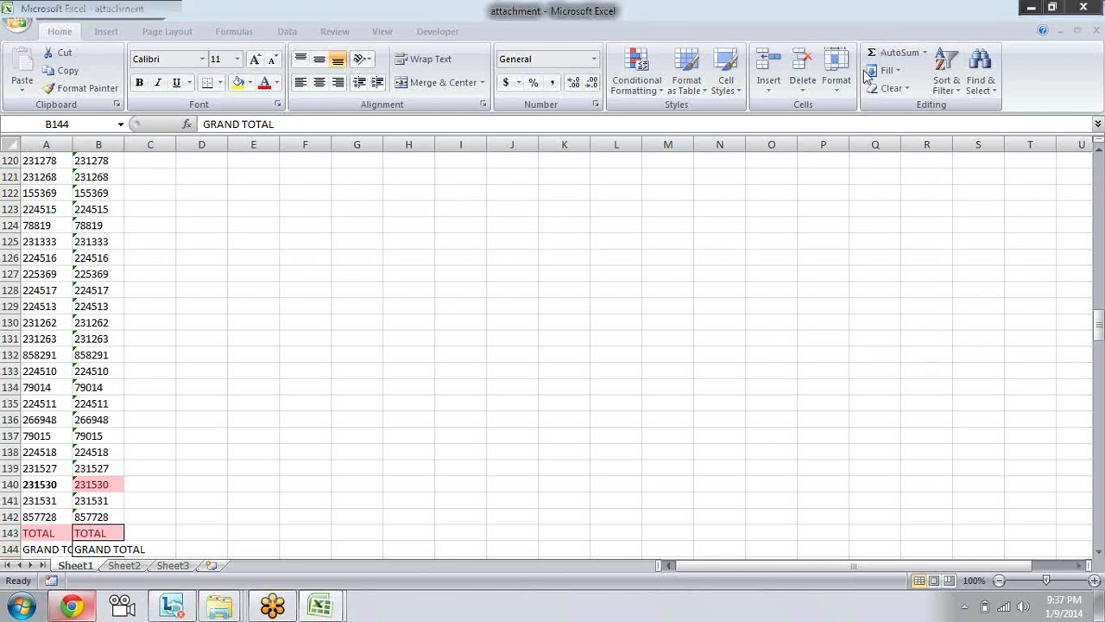
key("Up")
key("Up")
key("Up")
key("Up")
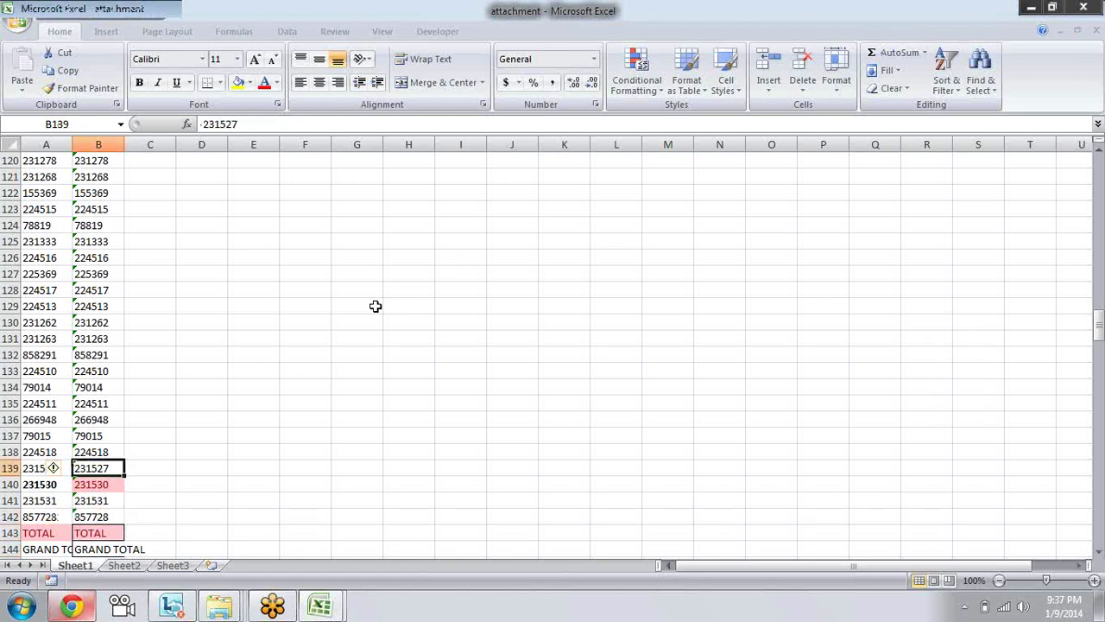
key("ctrl+Up")
key("Left")
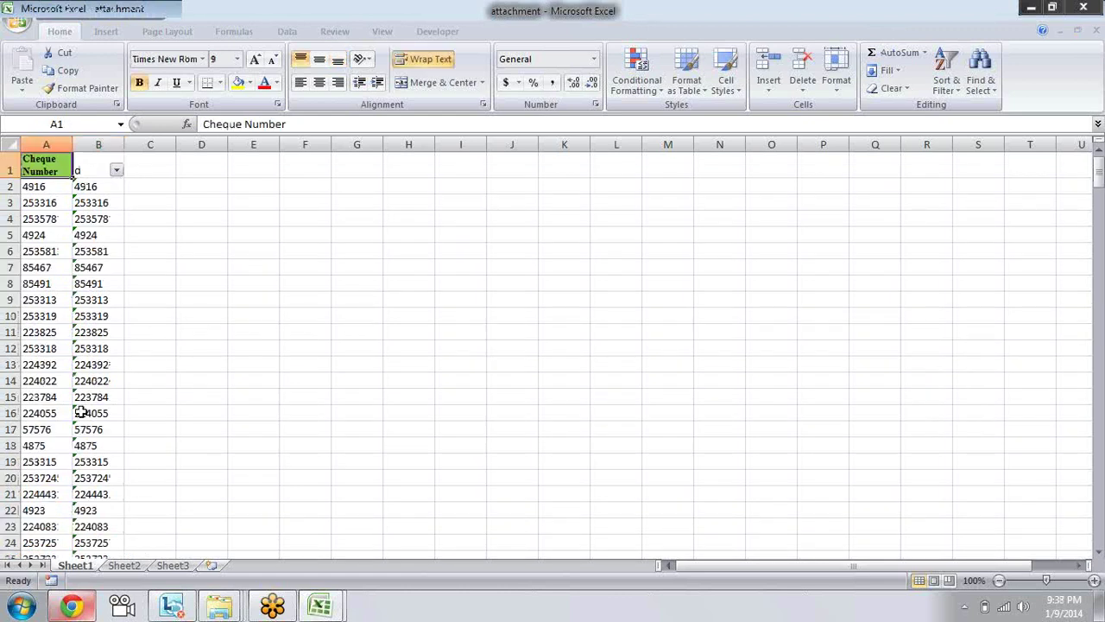
Minimize Book1, the attachment workbook and the webmail browser window.
left_click(320, 605)
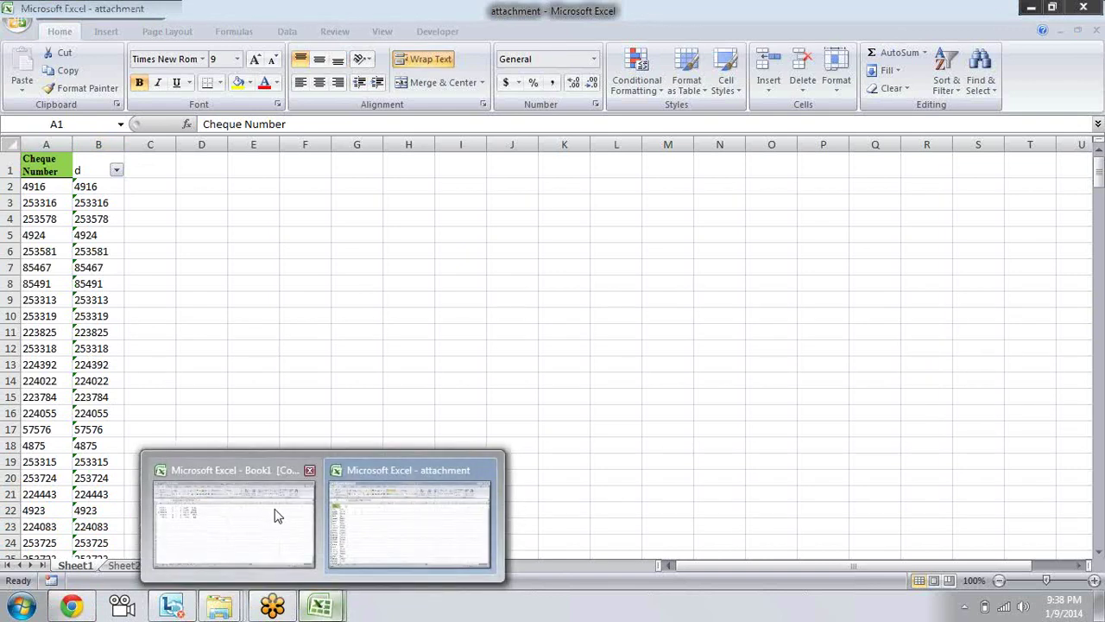
left_click(278, 516)
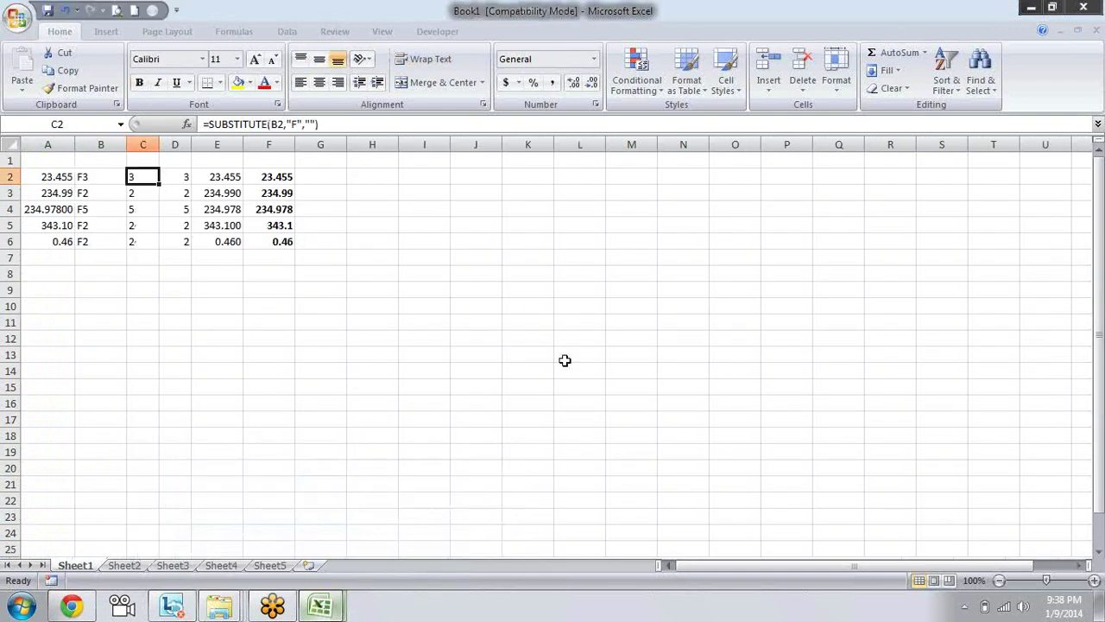
left_click(1030, 13)
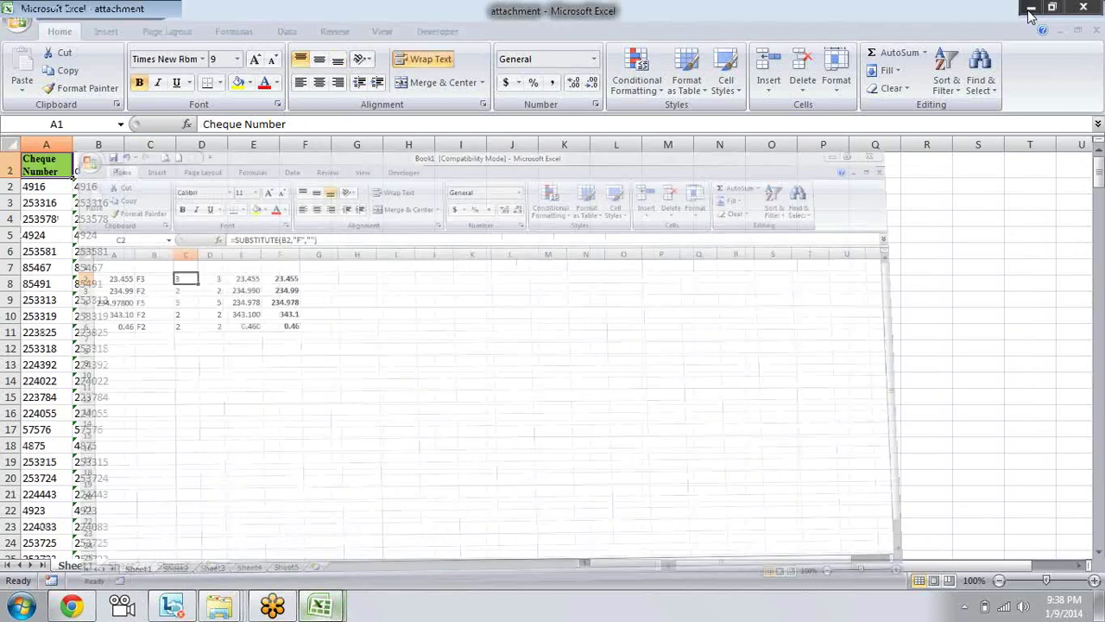
left_click(1033, 11)
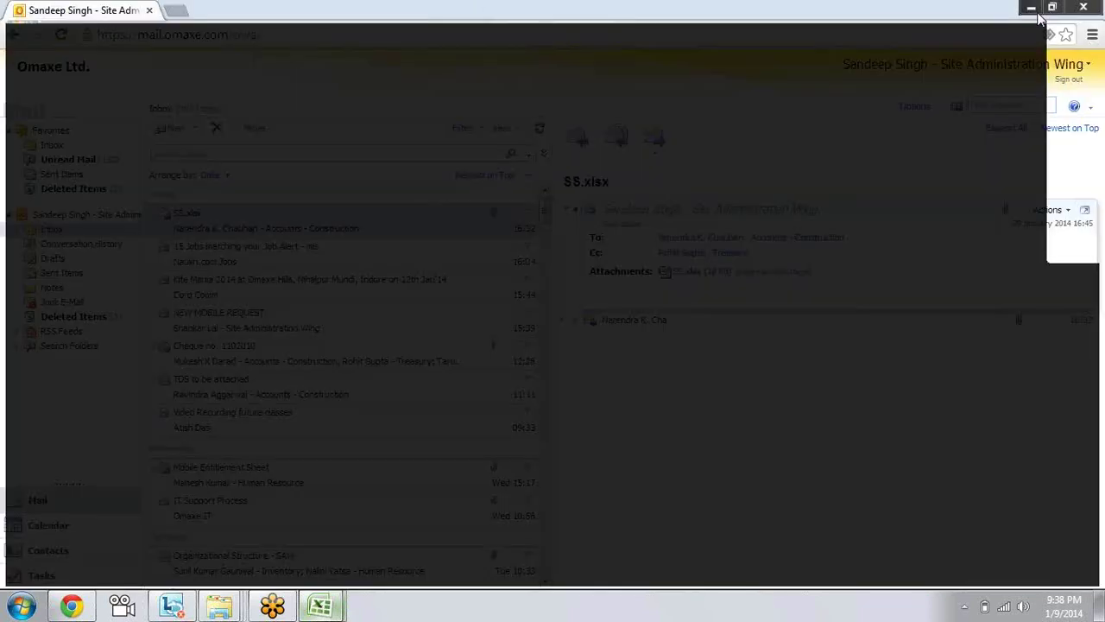
left_click(1021, 12)
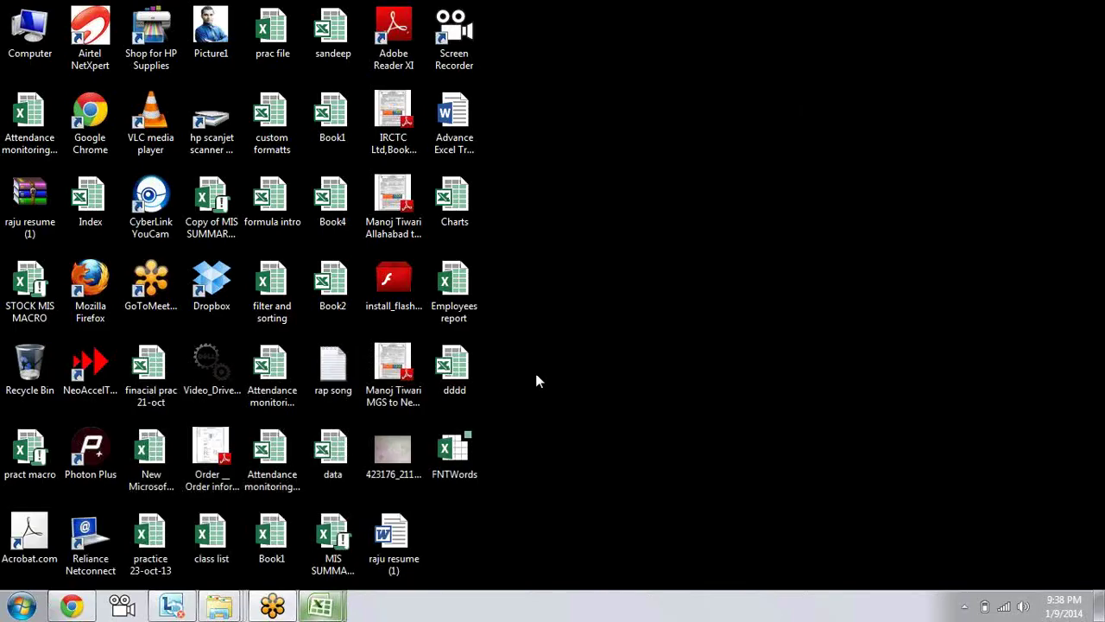
Close all Excel windows, declining to save the attachment workbook and Book1.
right_click(324, 610)
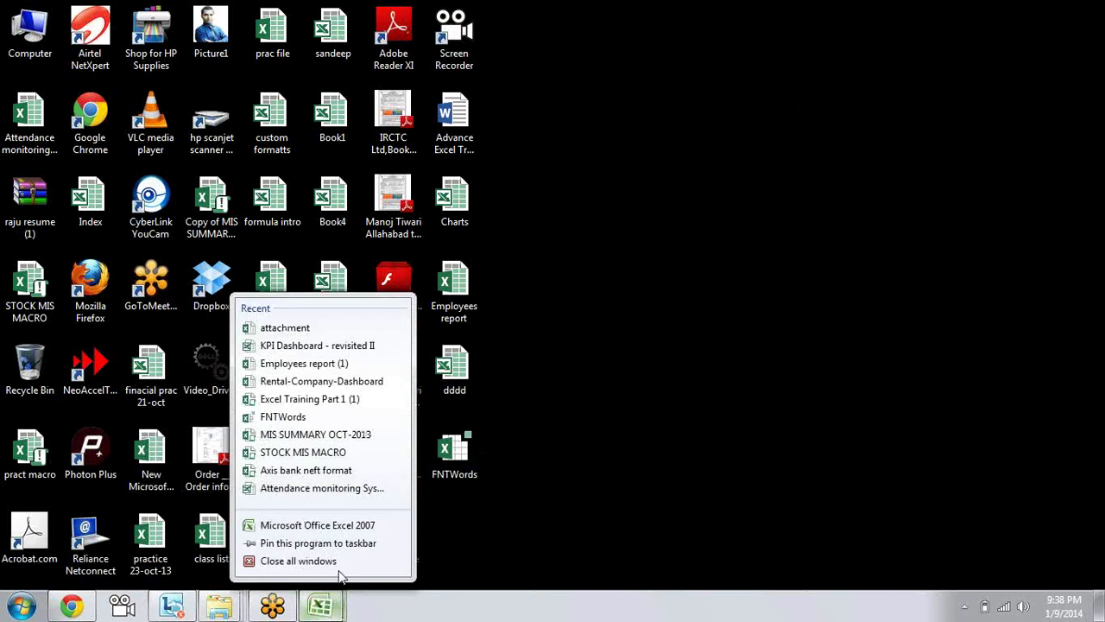
left_click(344, 552)
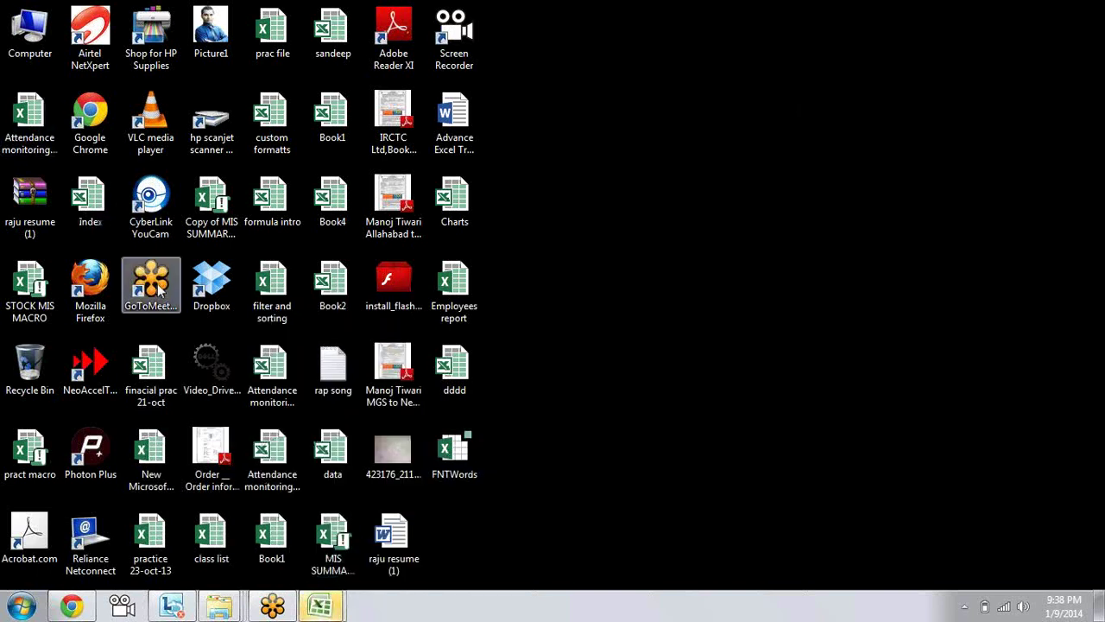
mouse_move(322, 606)
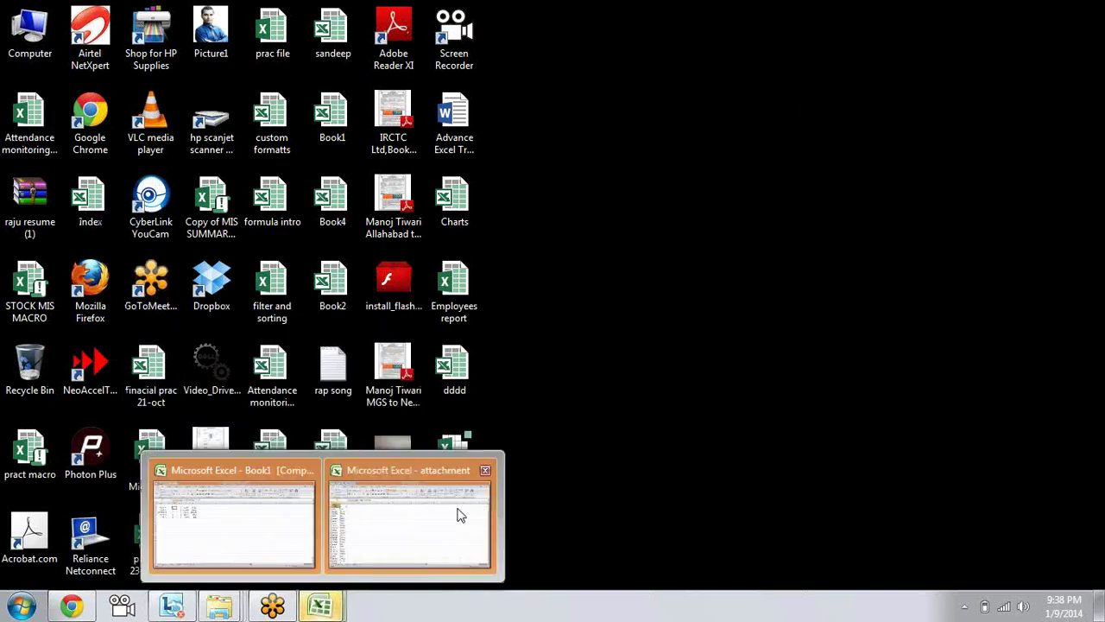
left_click(429, 518)
left_click(554, 344)
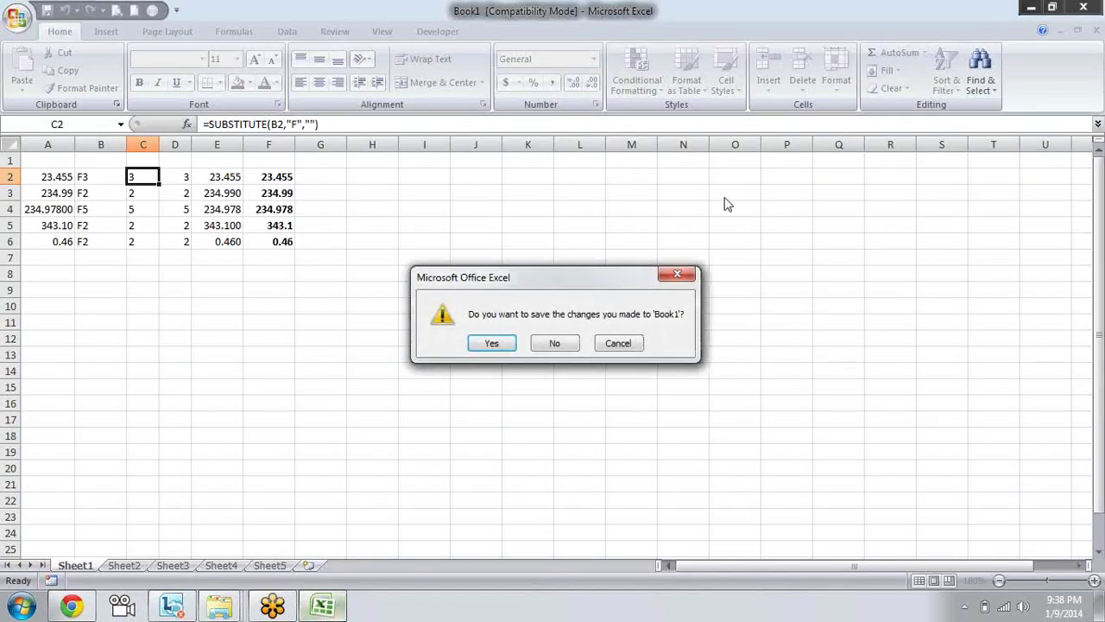
left_click(553, 345)
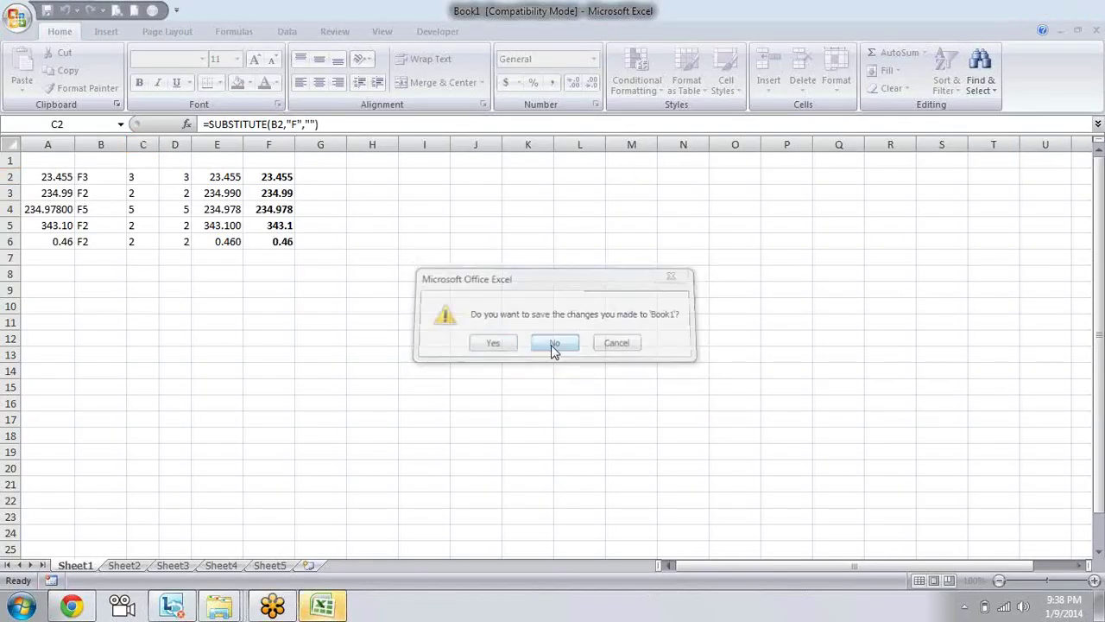
Open Computer maximized and browse to the Downloads folder on drive D:.
double_click(33, 39)
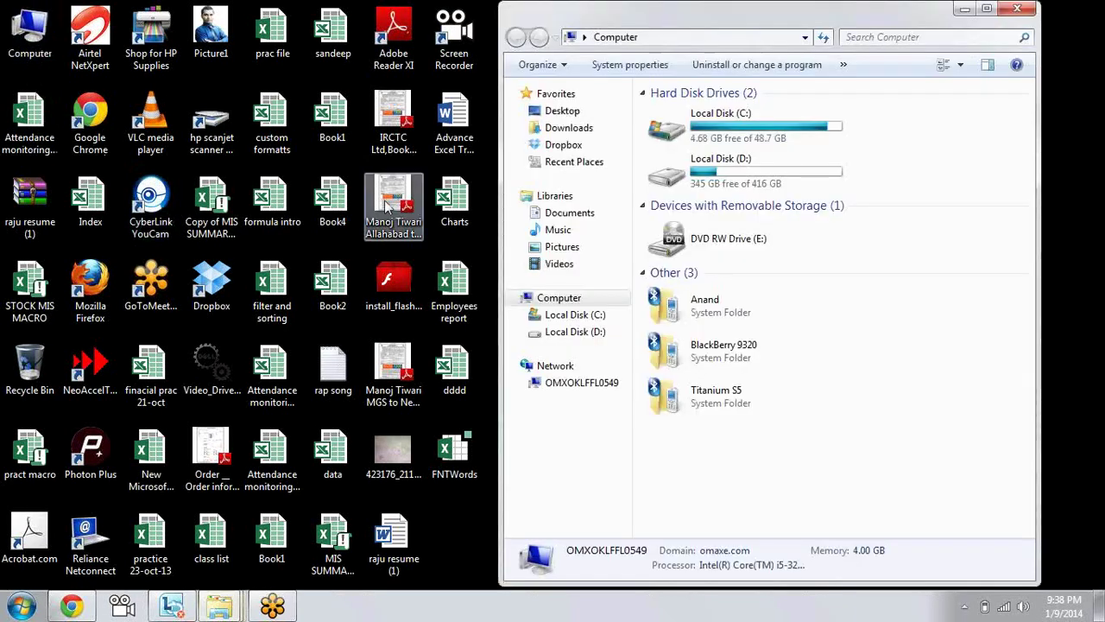
double_click(816, 12)
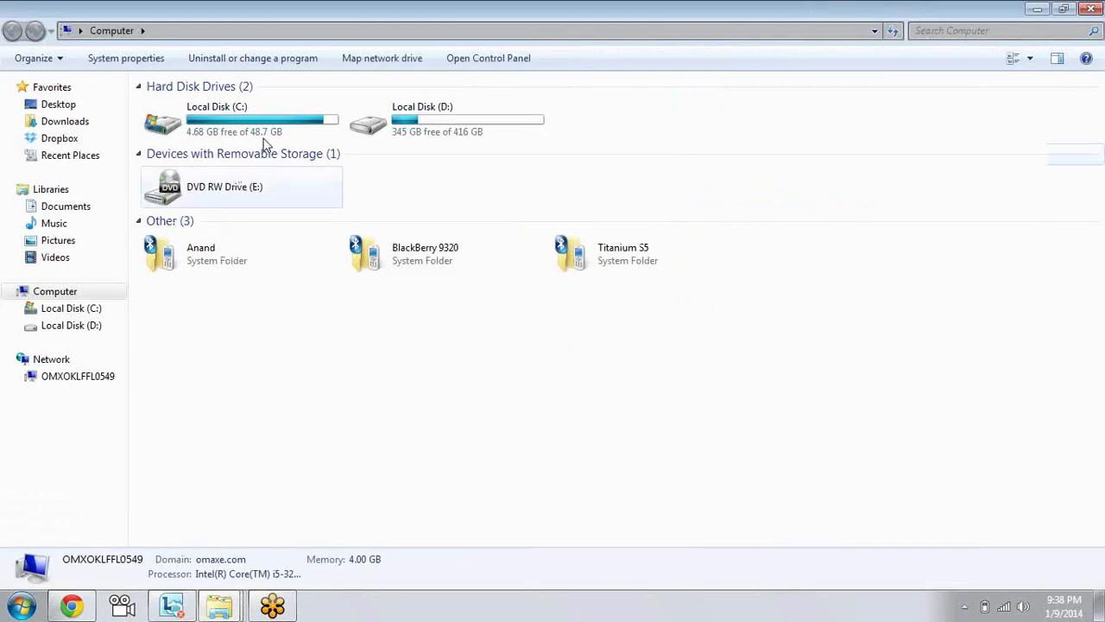
double_click(376, 119)
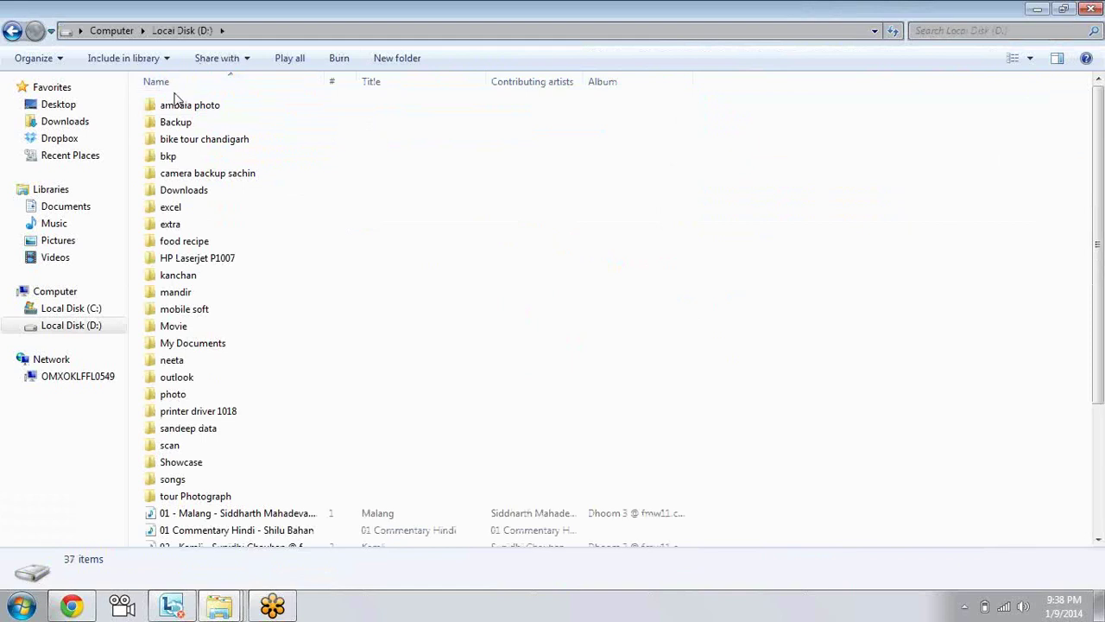
left_click(108, 122)
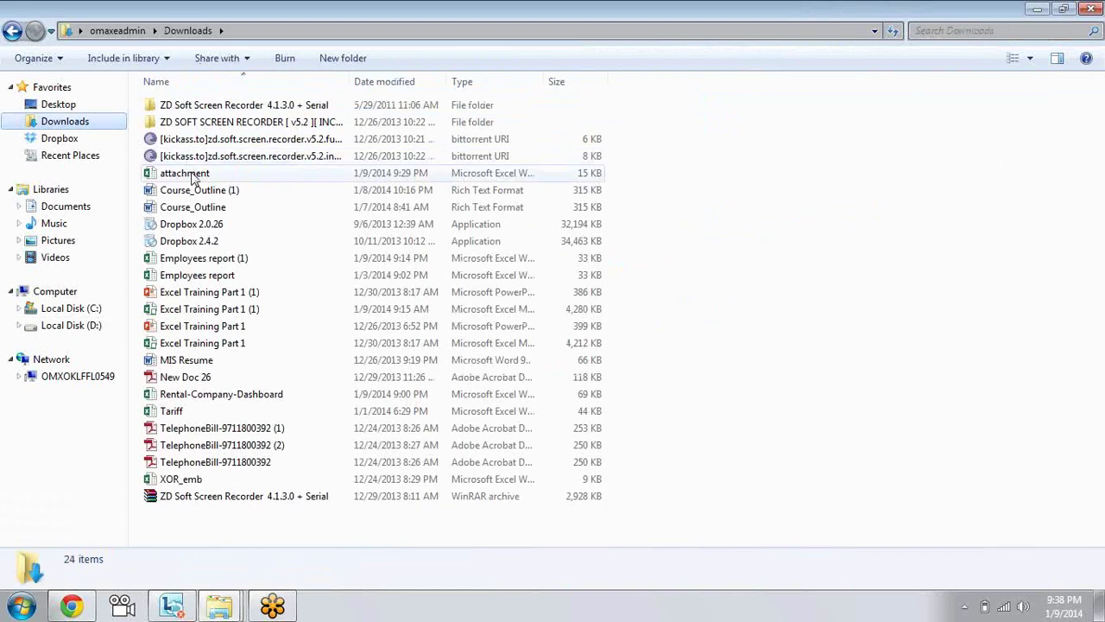
Open and close Employees report (1), then select Excel Training Part 1 (1).
left_click(194, 177)
key("Down")
key("Down")
key("Down")
key("Down")
key("Down")
key("Down")
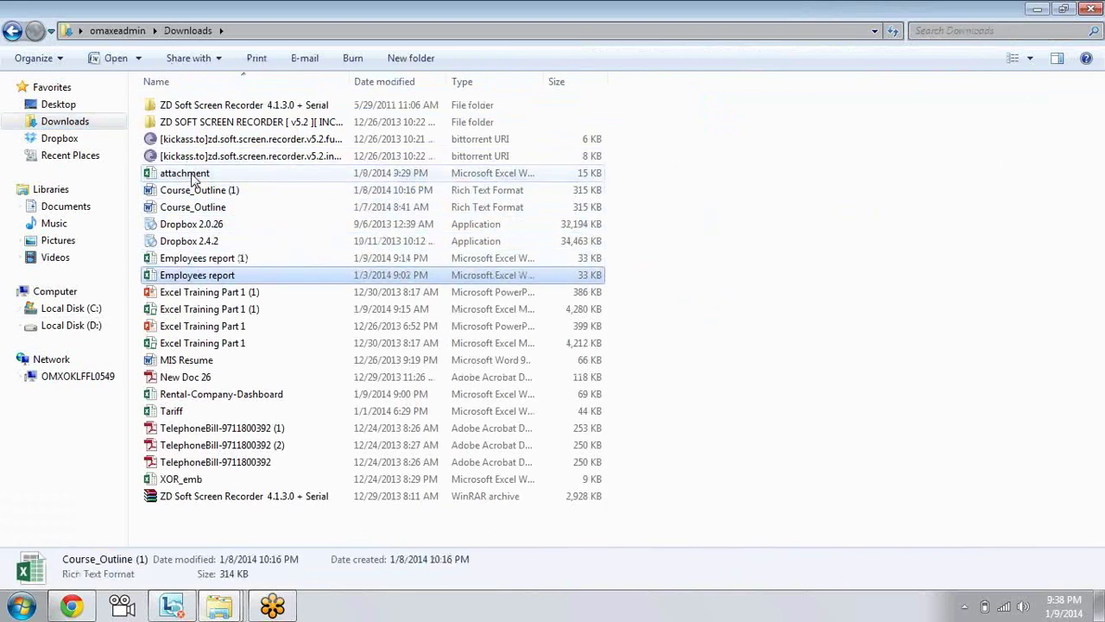
key("Up")
key("Return")
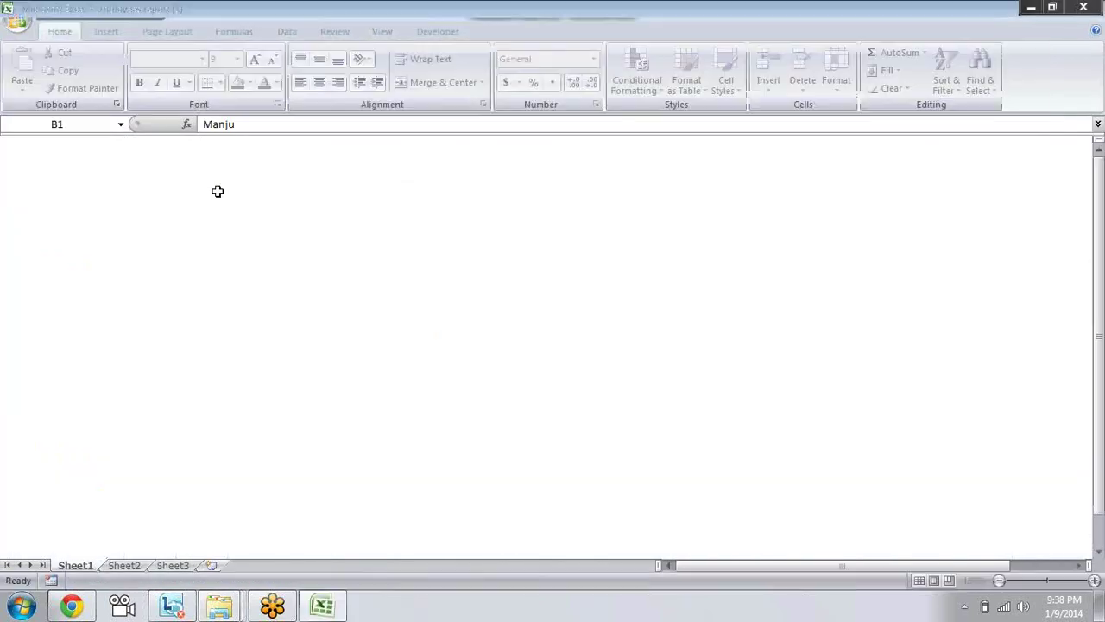
key("Down")
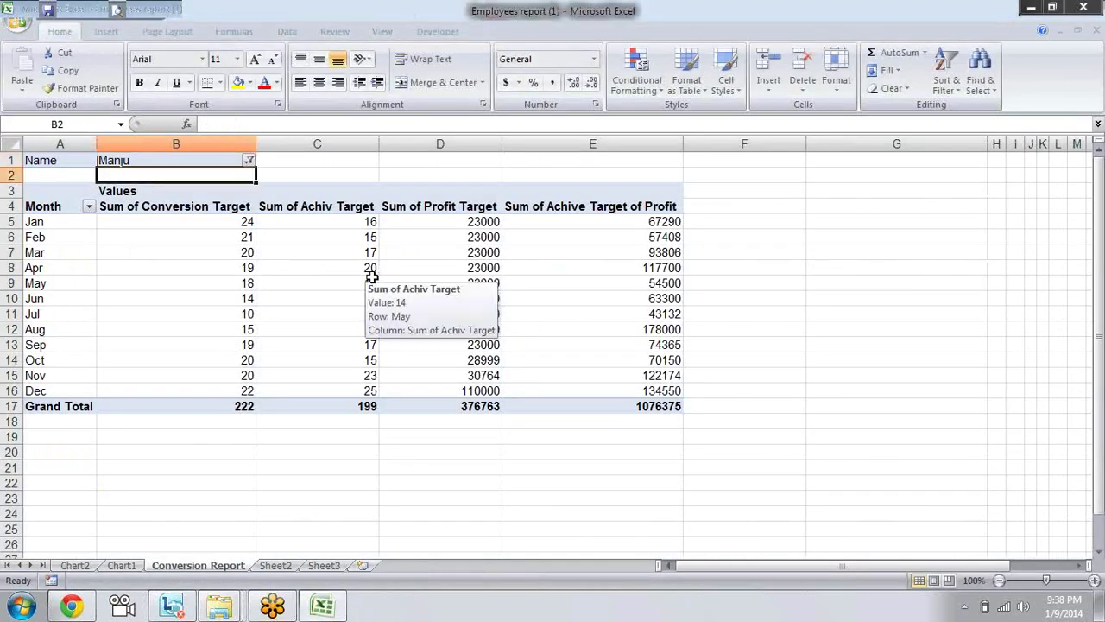
left_click(1088, 7)
key("Down")
key("Down")
key("Down")
key("Down")
key("Up")
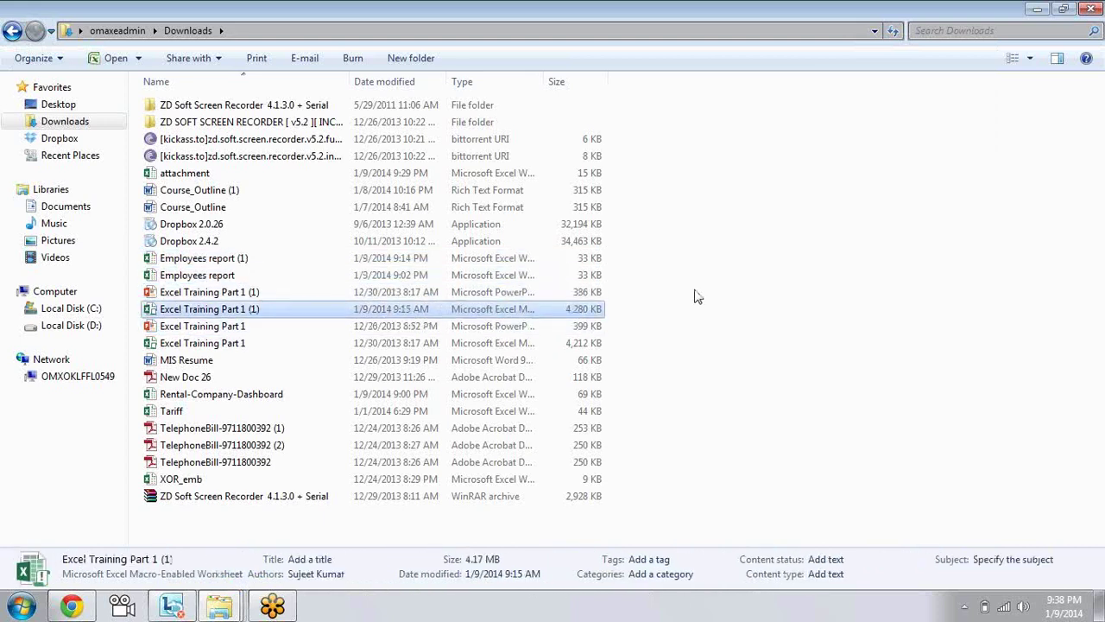
Open Excel Training Part 1 (1) and look through the Data2, Vlookup and Data1 sheets.
key("Return")
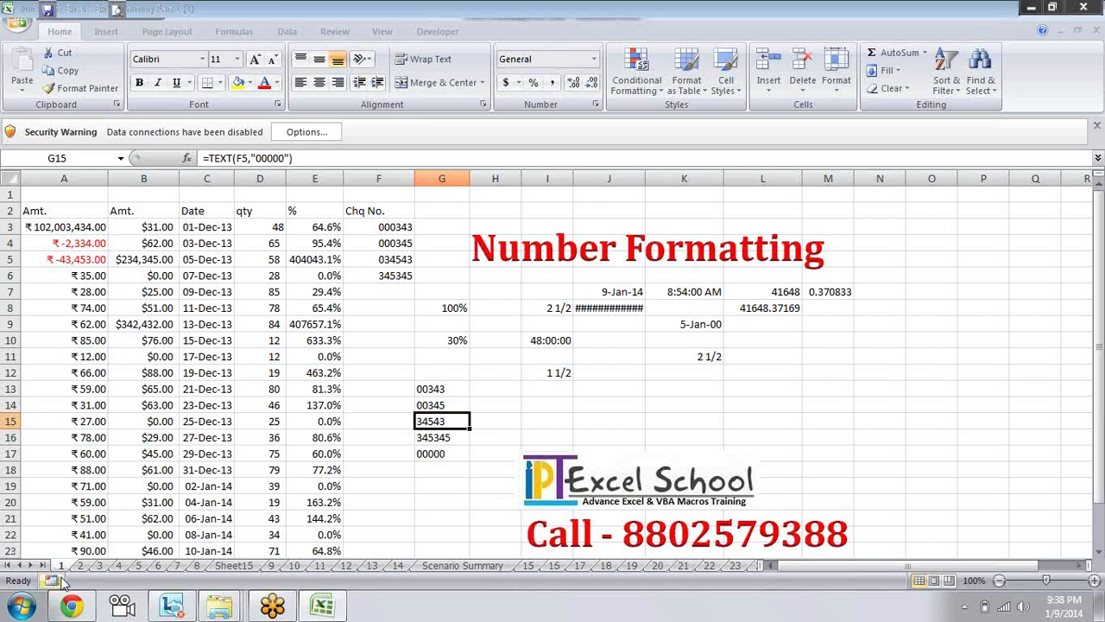
left_click(33, 565)
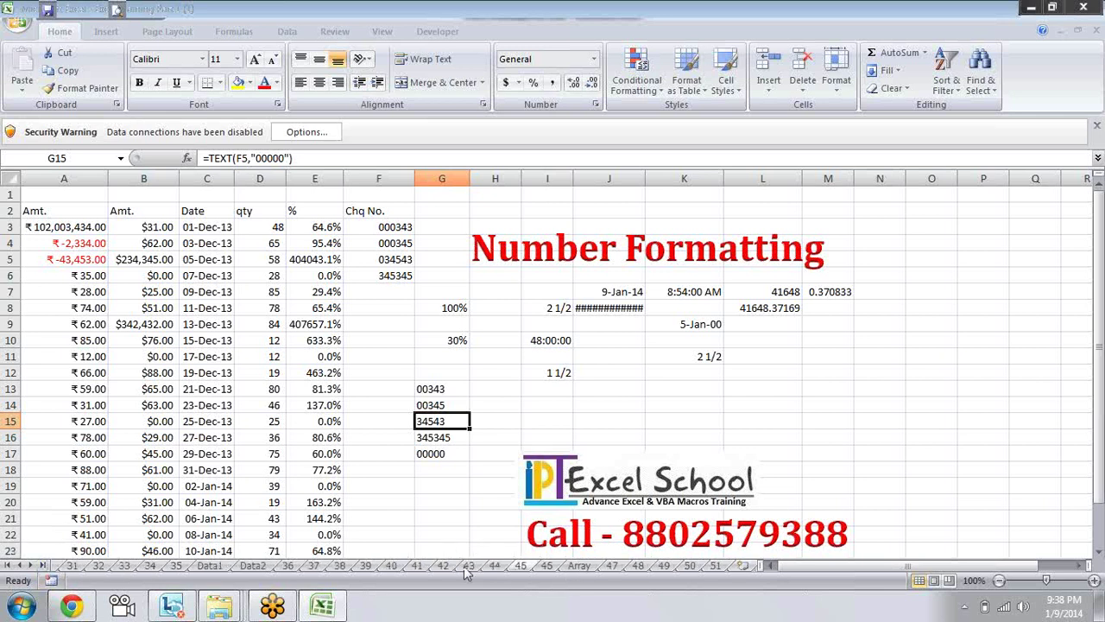
left_click(265, 567)
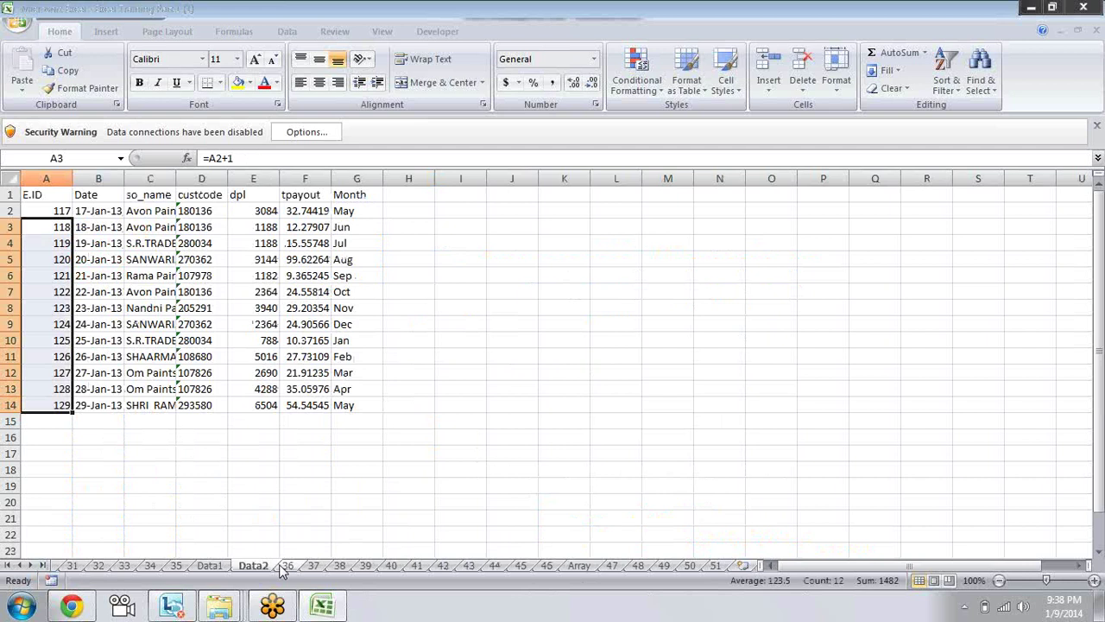
left_click(288, 566)
left_click(255, 566)
key("Up")
key("Right")
key("Right")
key("Right")
key("Right")
left_click(288, 566)
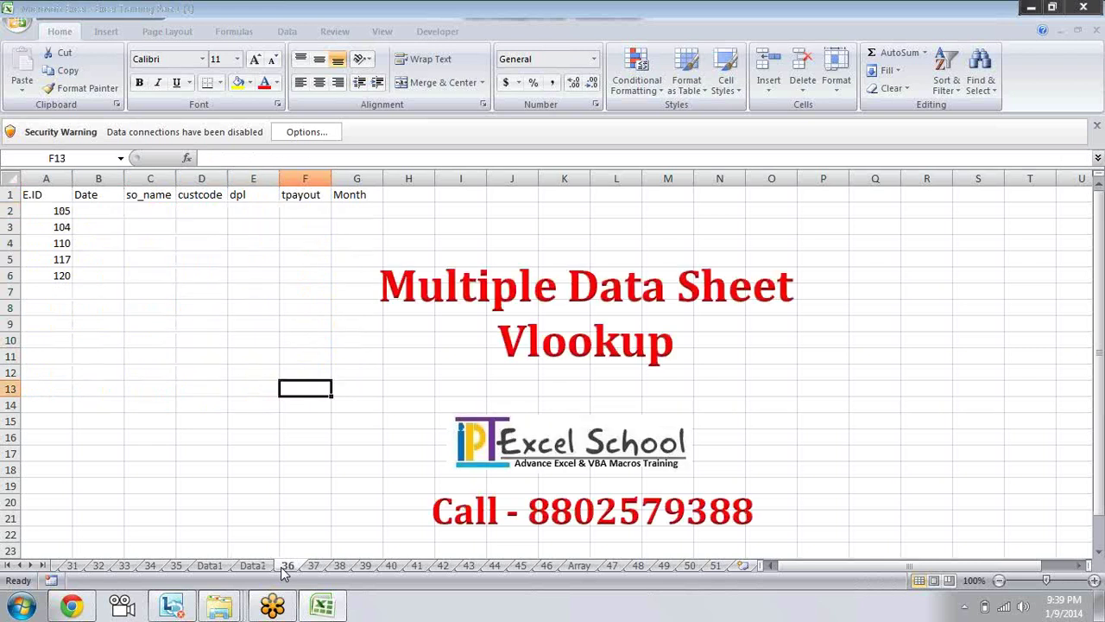
left_click(254, 566)
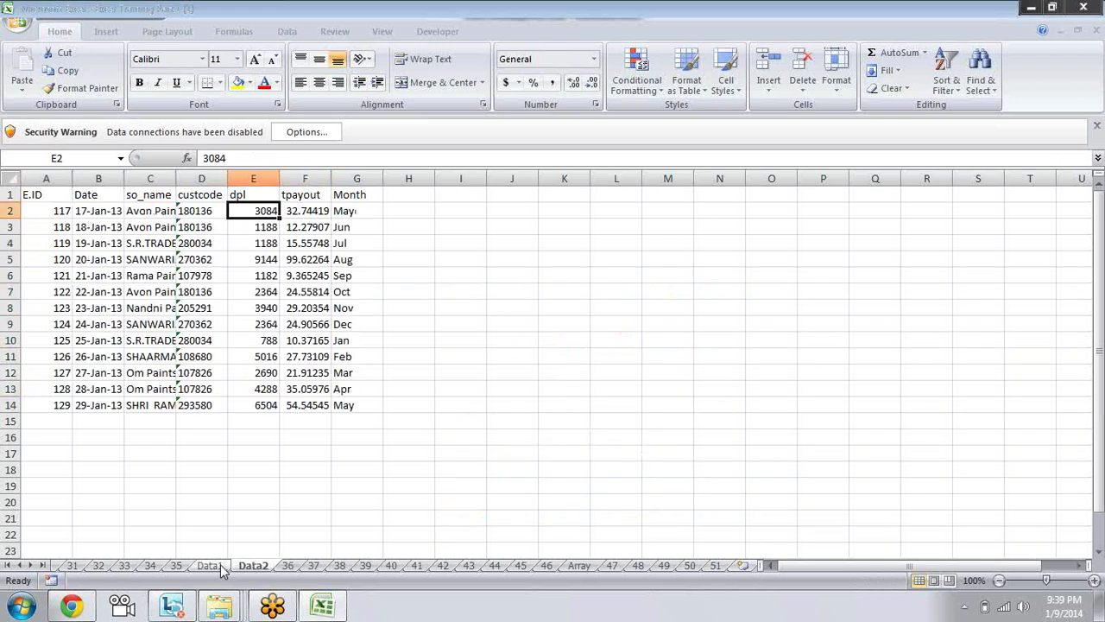
left_click(218, 567)
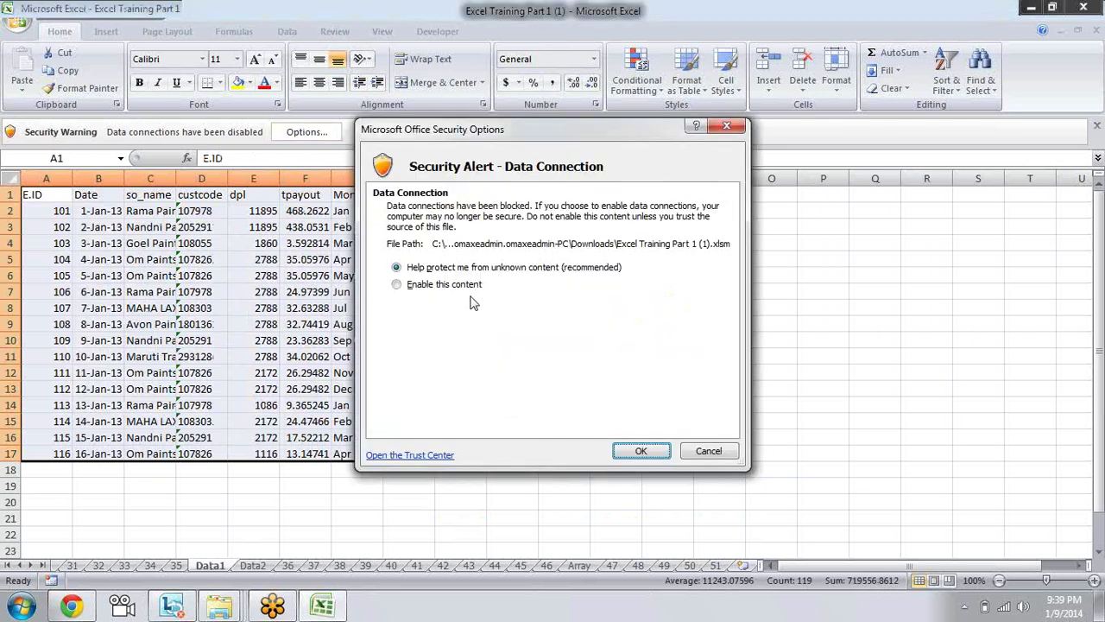
Enable the workbook's data connections and show the OffSet sheet 35.
left_click(458, 285)
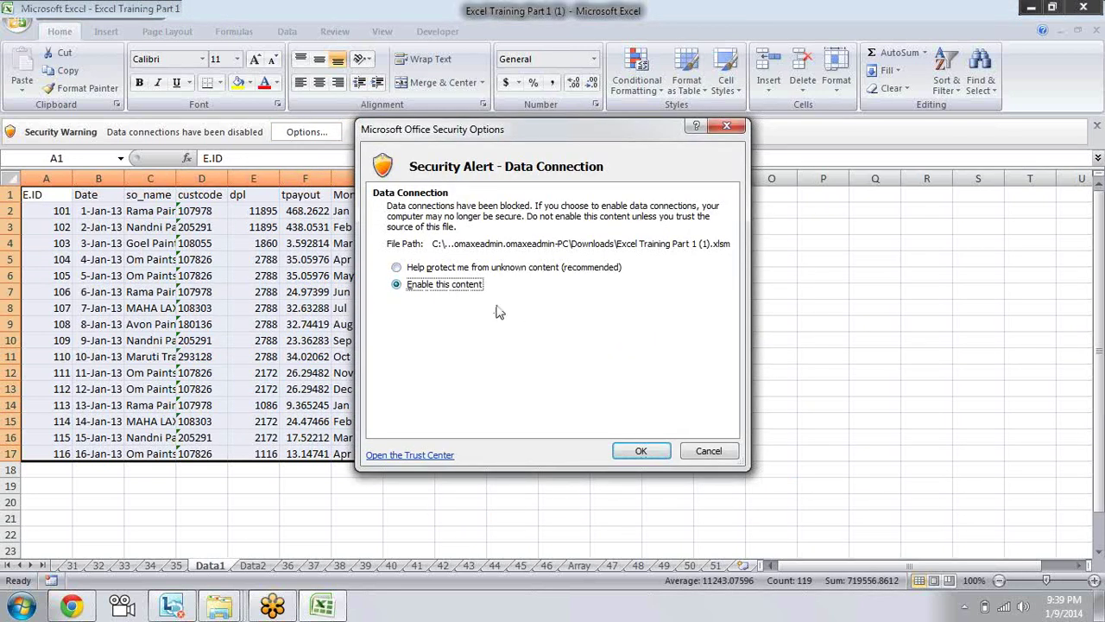
left_click(639, 451)
left_click(460, 338)
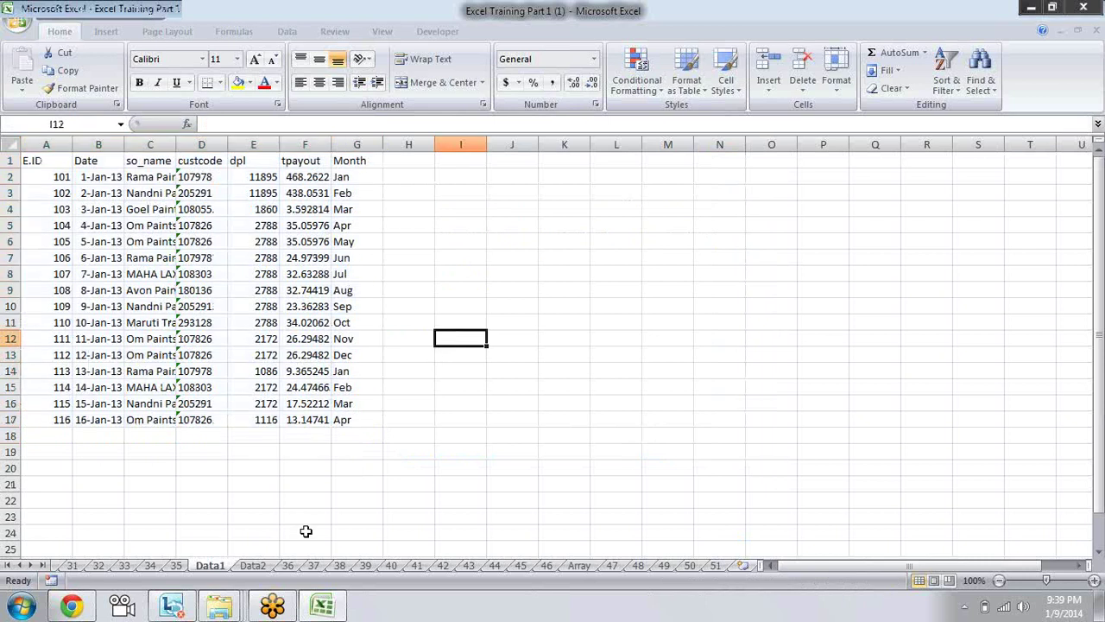
left_click(175, 566)
left_click(152, 566)
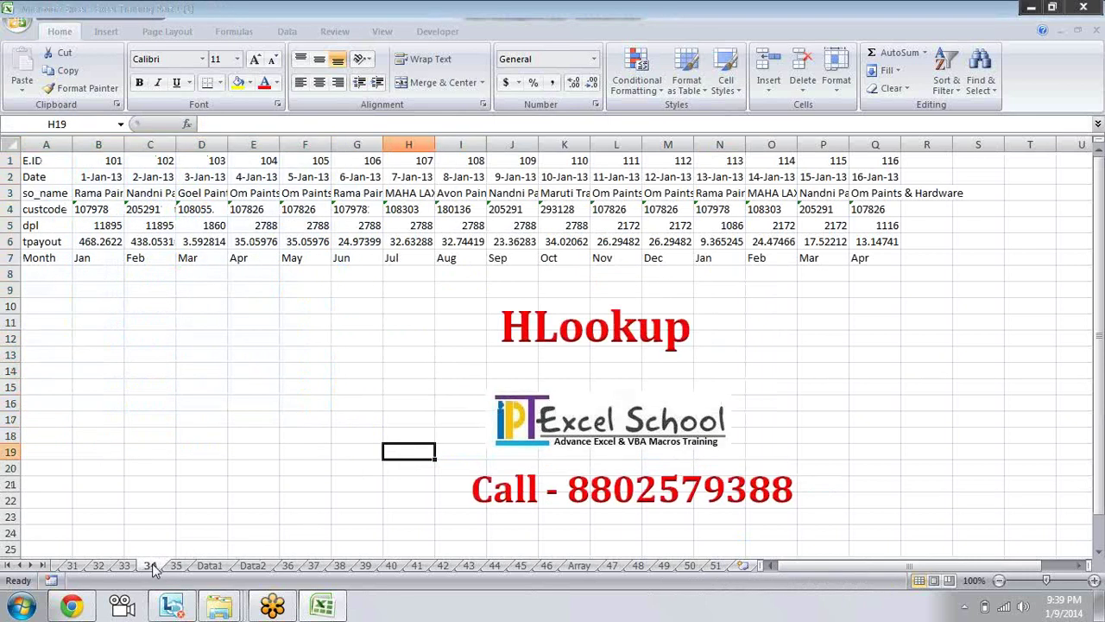
left_click(124, 566)
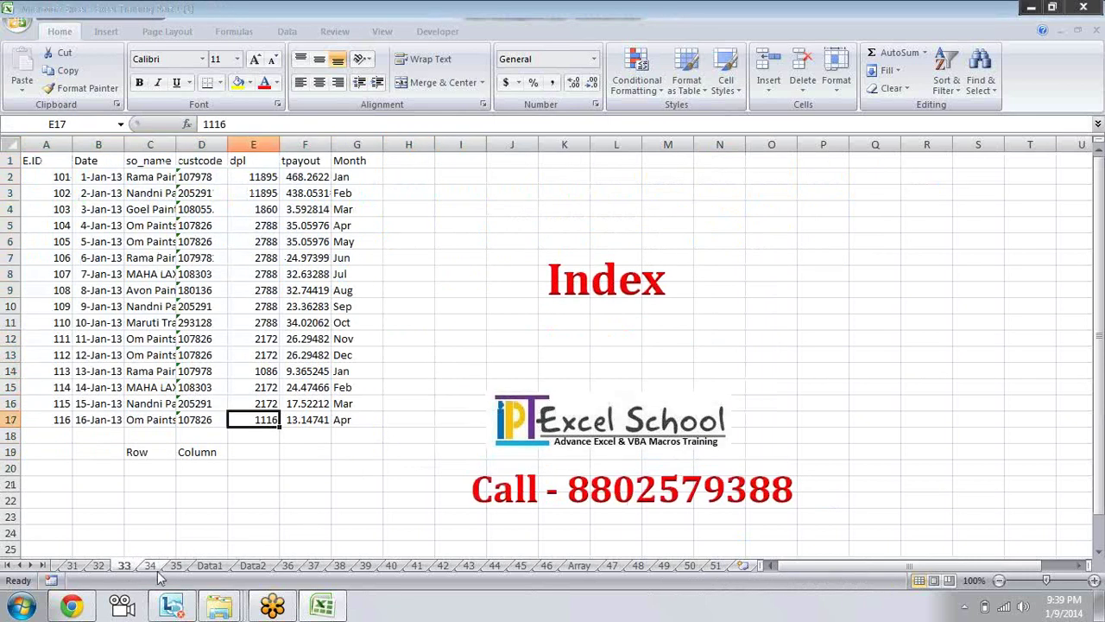
left_click(150, 566)
left_click(176, 566)
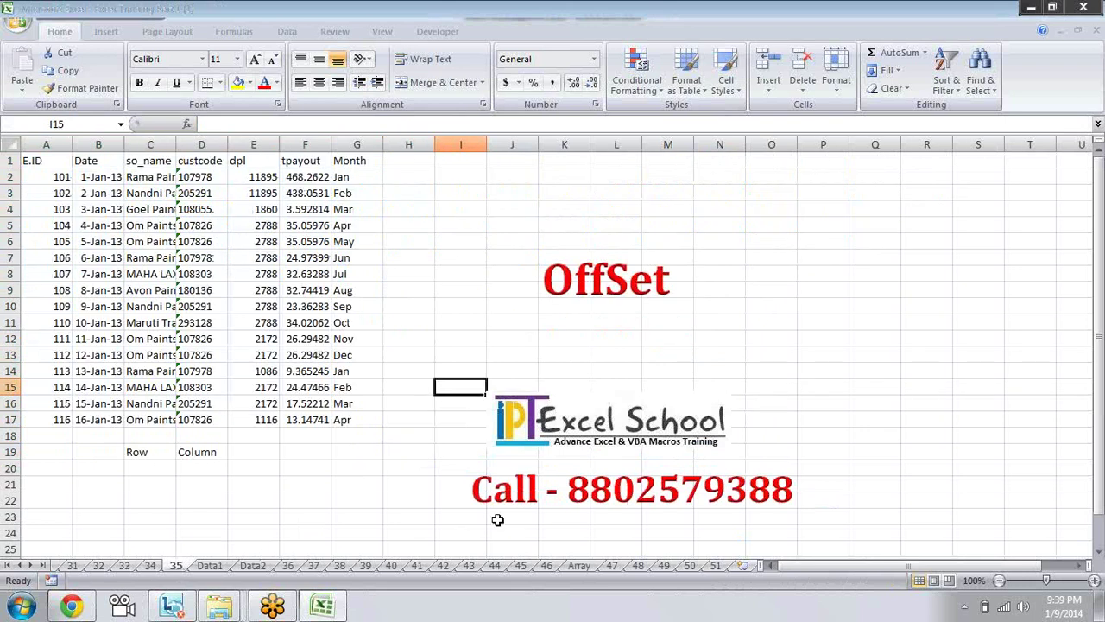
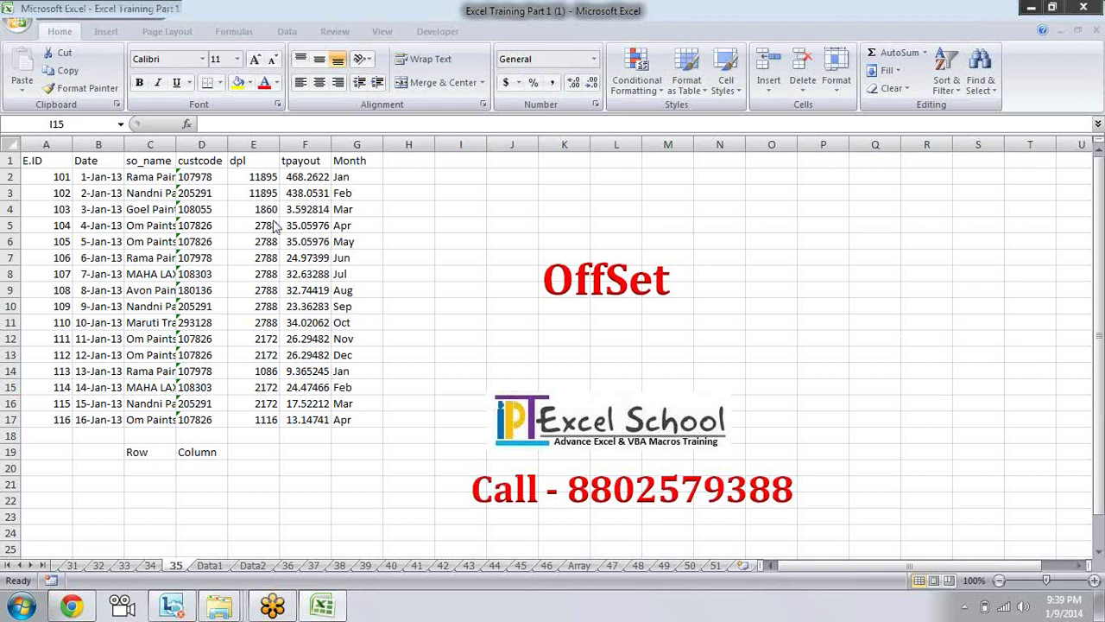
Select the OffSet table headers, then browse through sheets 34 to 36.
mouse_move(354, 167)
left_mouse_down()
mouse_move(100, 180)
mouse_move(95, 162)
left_mouse_up()
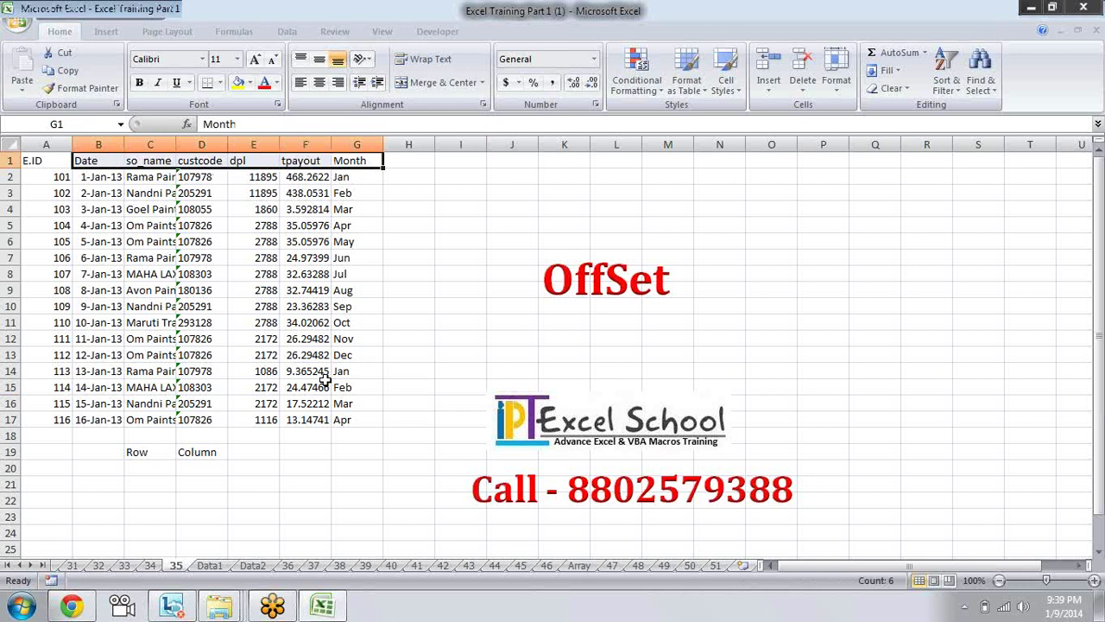
key("Right")
key("Left")
key("Left")
key("Left")
key("Left")
key("Left")
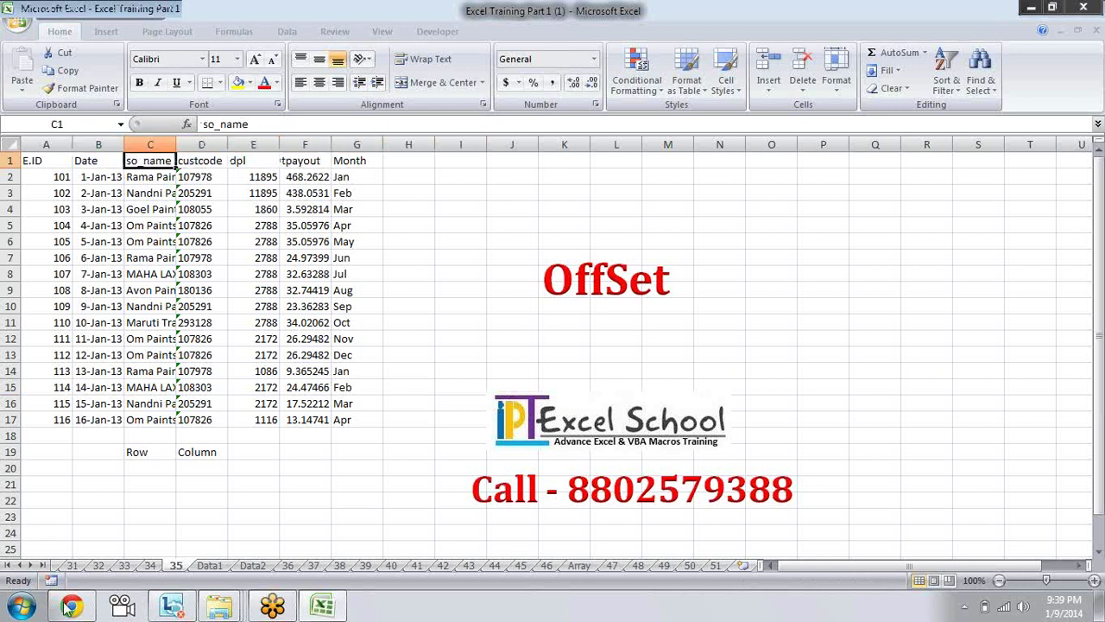
left_click(150, 565)
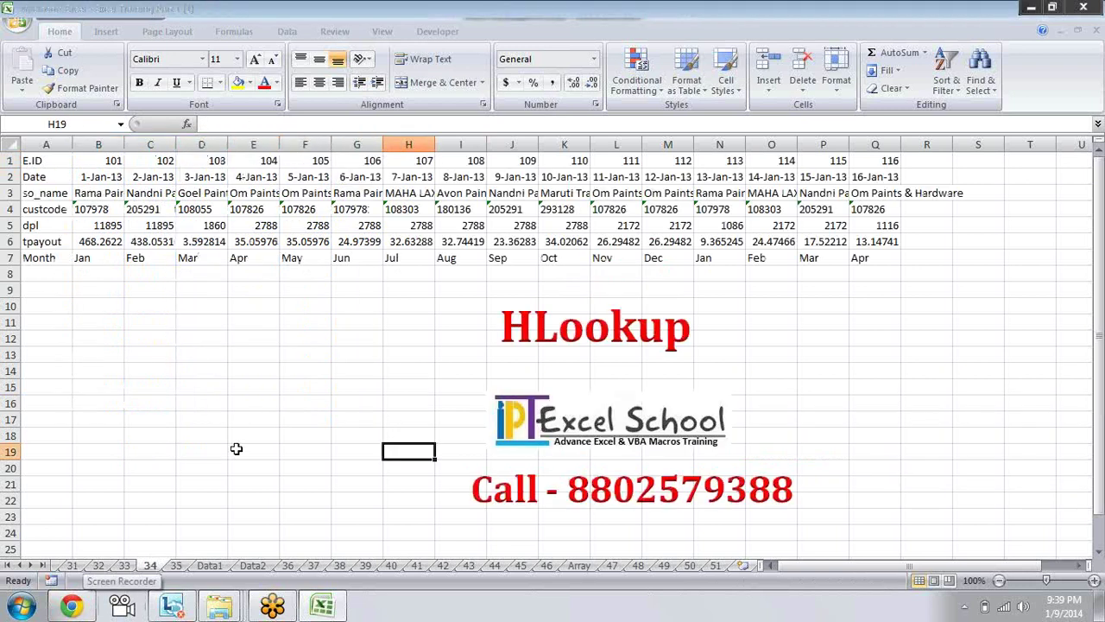
left_click(176, 566)
left_click(214, 566)
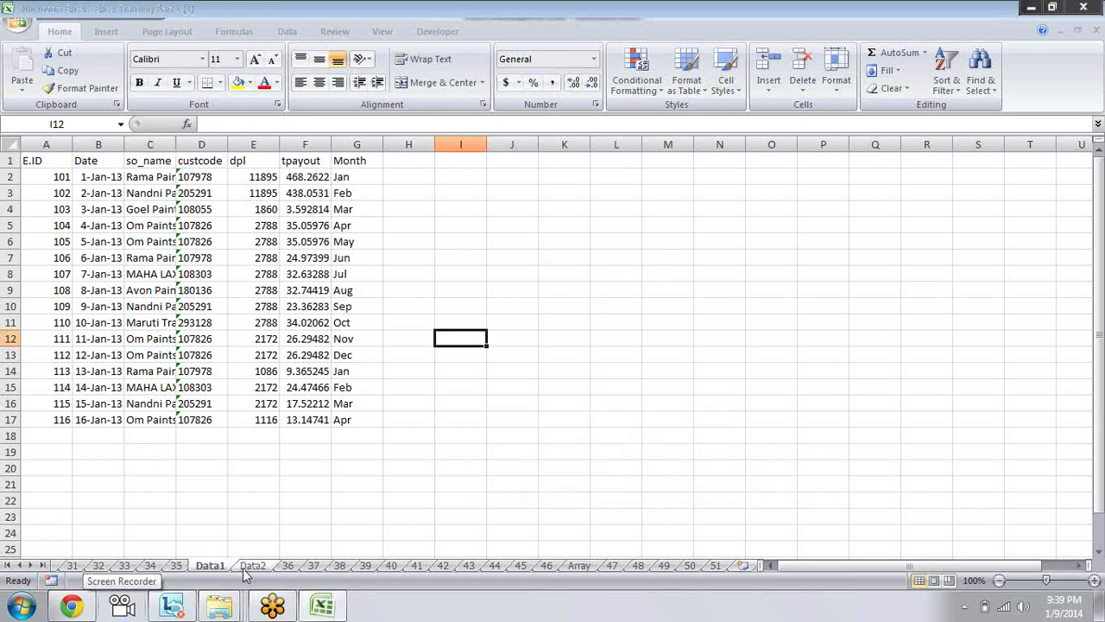
left_click(251, 566)
left_click(289, 566)
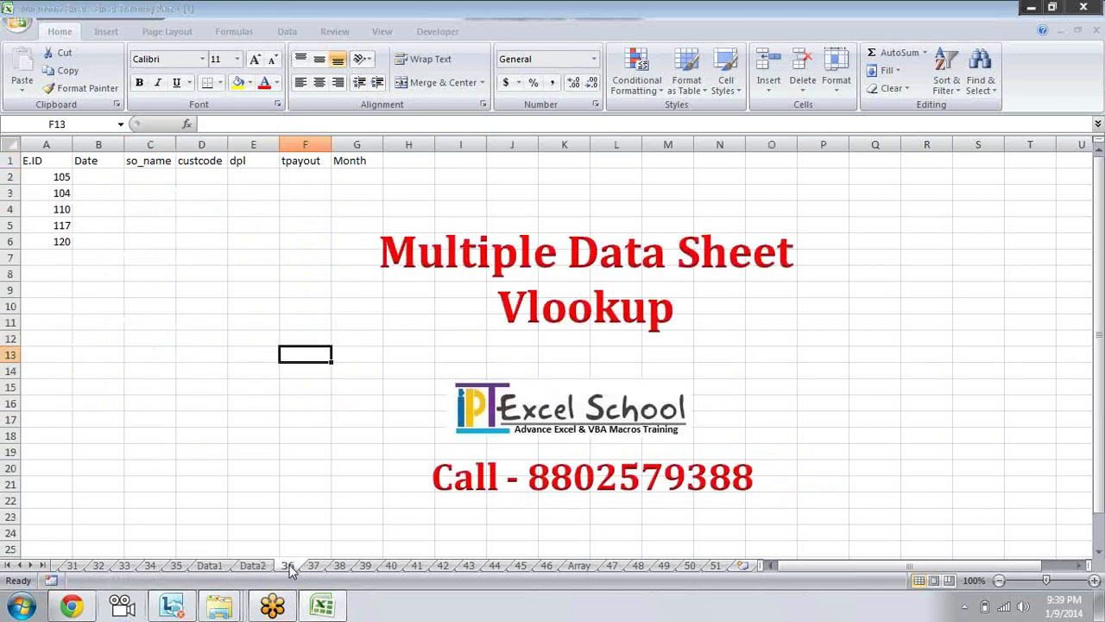
Look over sheets 37 to 40, including the Sumif sheet 39, then open the Data2 sheet.
left_click(258, 568)
left_click(292, 568)
left_click(321, 566)
left_click(343, 567)
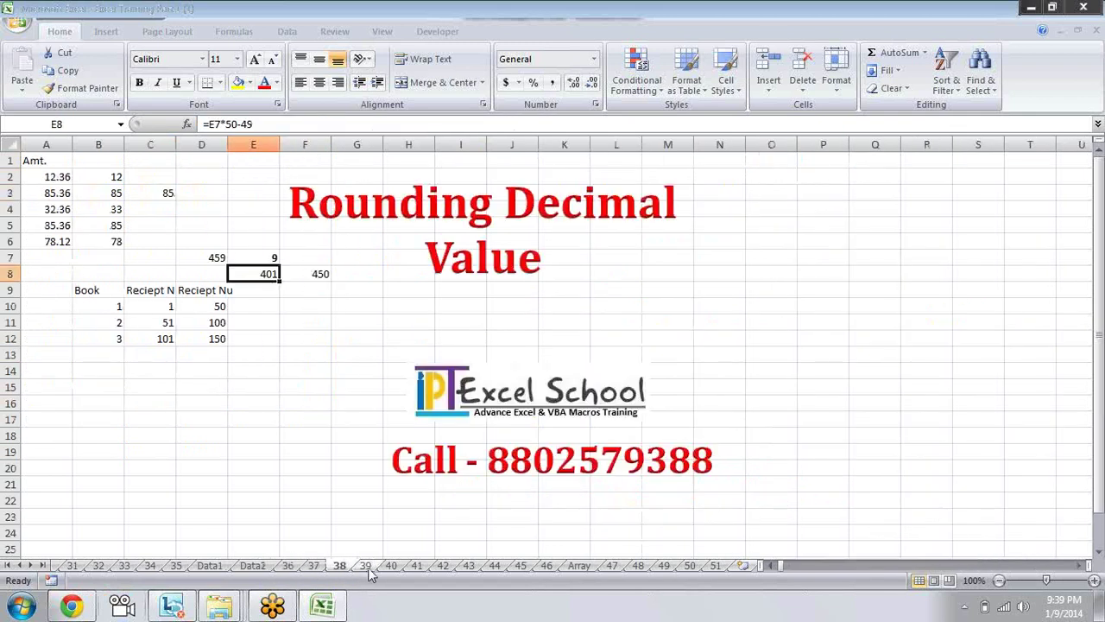
left_click(368, 567)
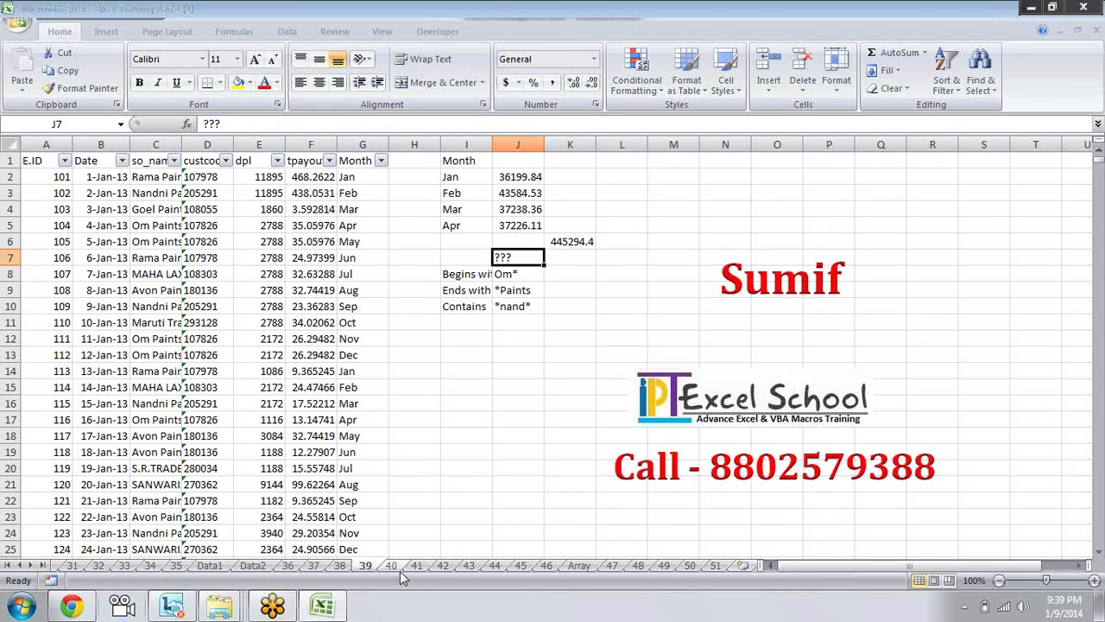
left_click(393, 567)
left_click(416, 566)
left_click(367, 566)
key("Up")
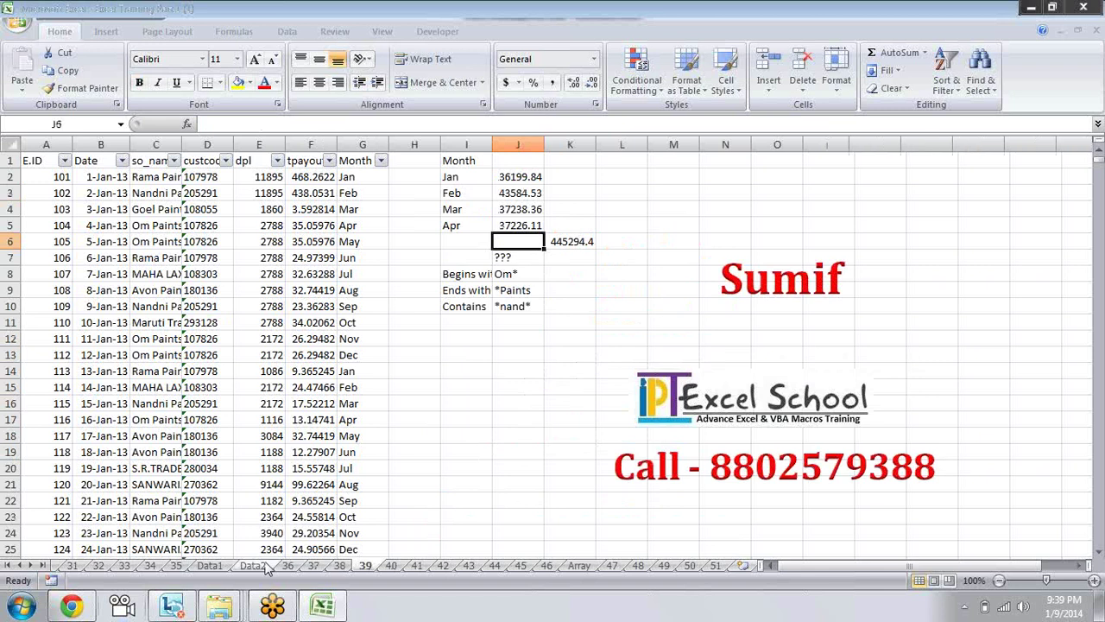
left_click(255, 565)
key("Left")
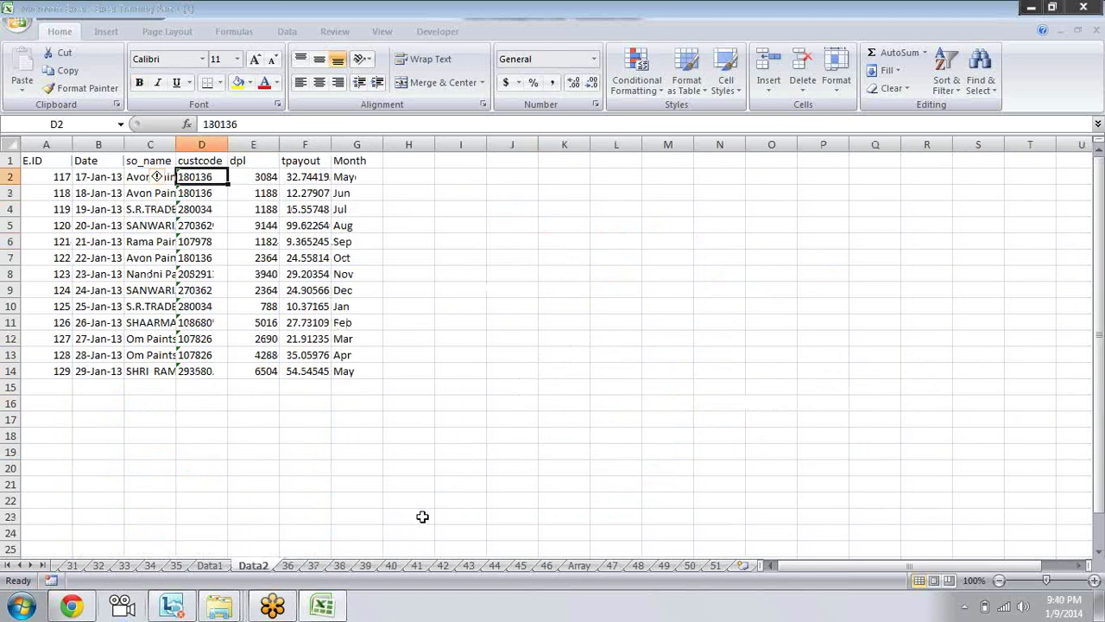
key("Left")
key("Left")
key("Left")
key("Up")
key("ctrl+shift+Right")
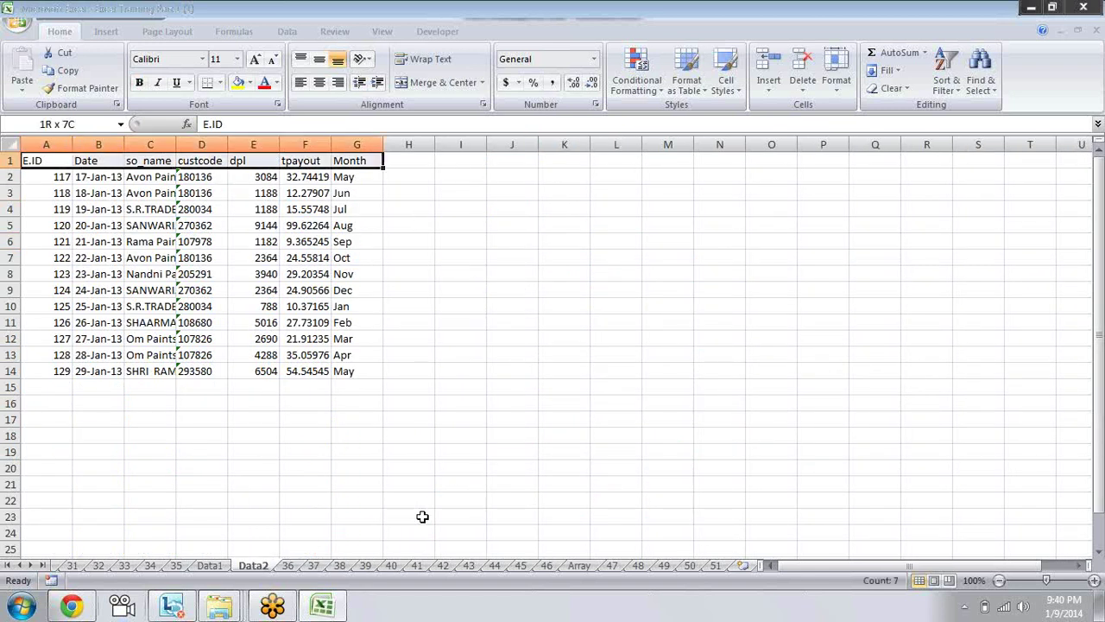
key("ctrl+shift+Down")
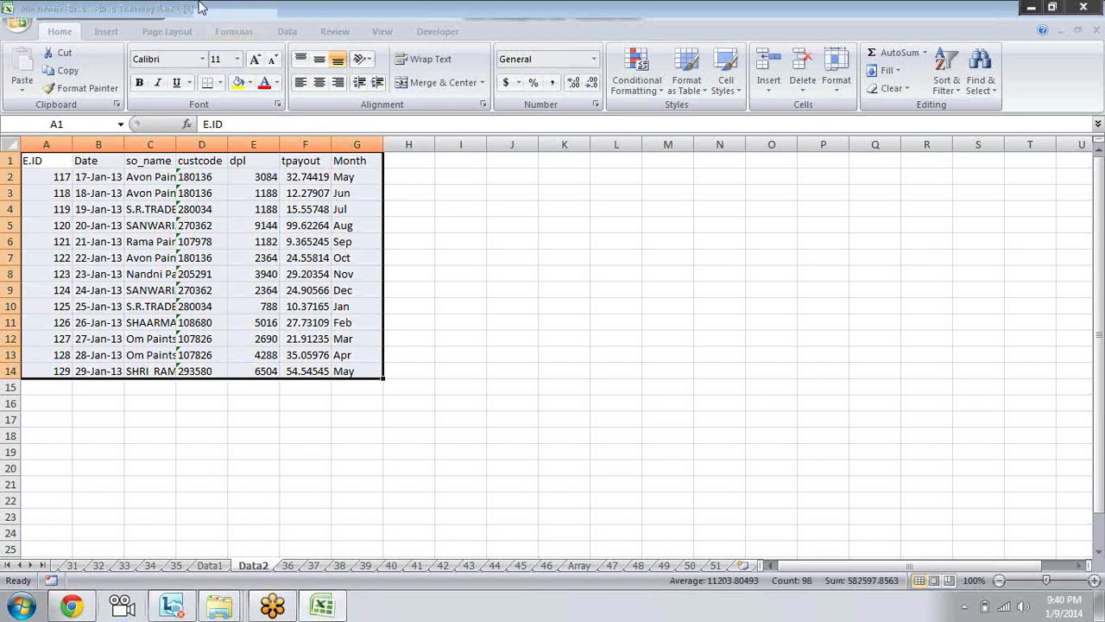
left_click(289, 33)
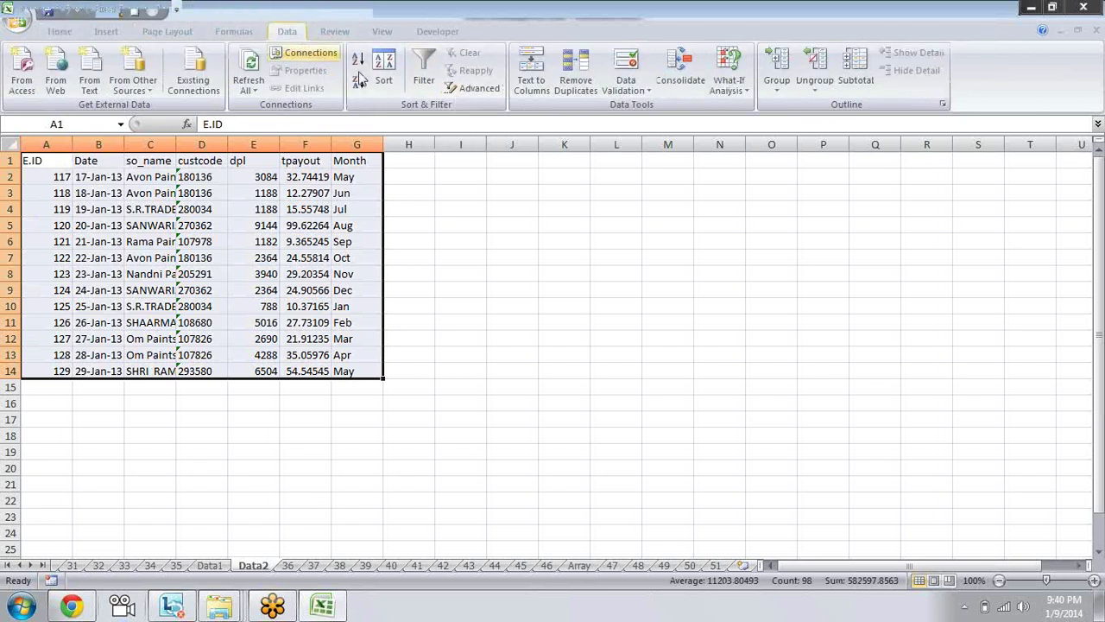
left_click(473, 87)
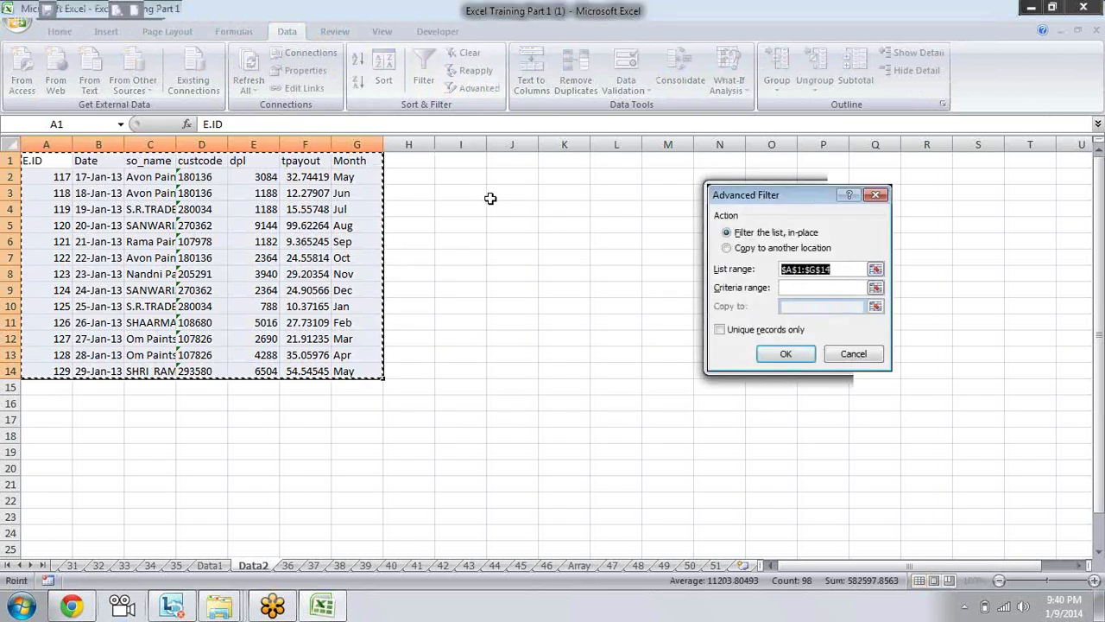
left_click_drag(718, 199, 581, 197)
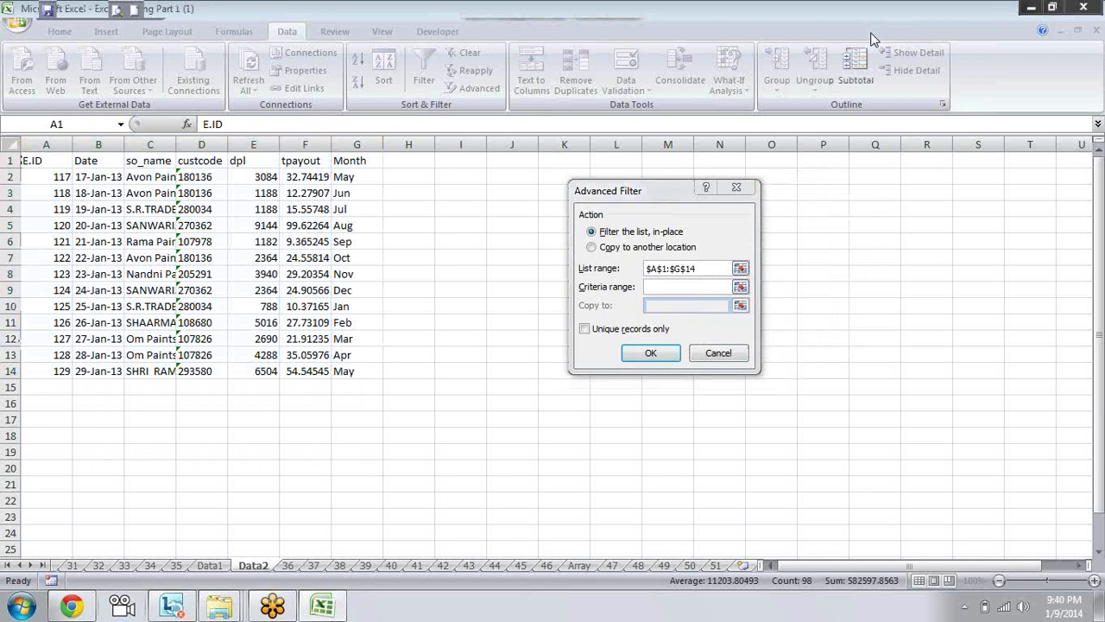
left_click_drag(671, 197, 579, 67)
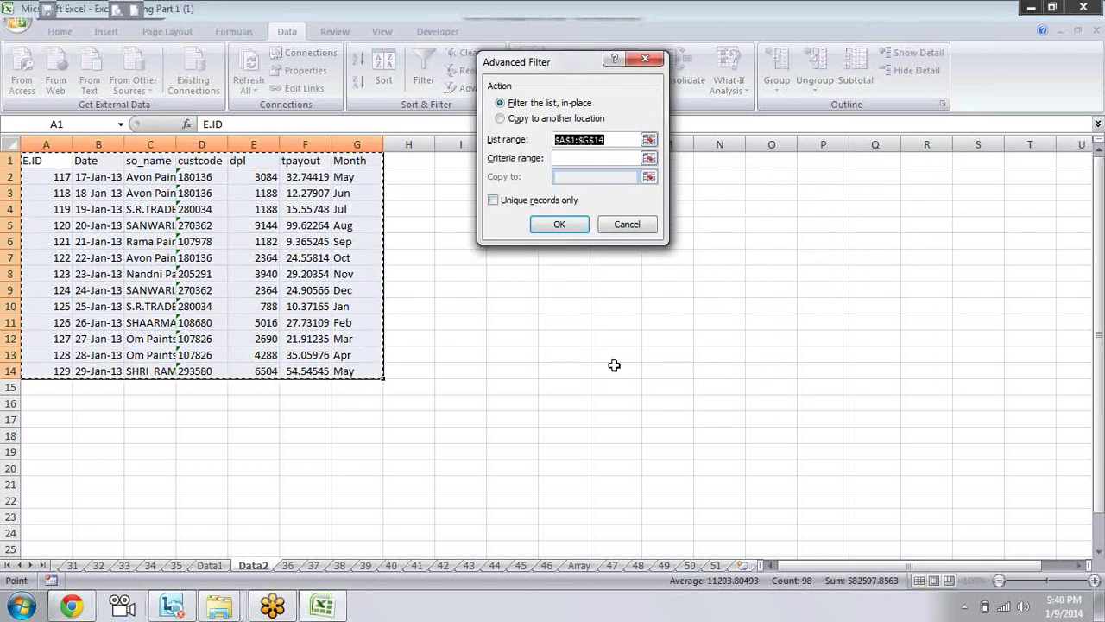
key("Right")
key("Left")
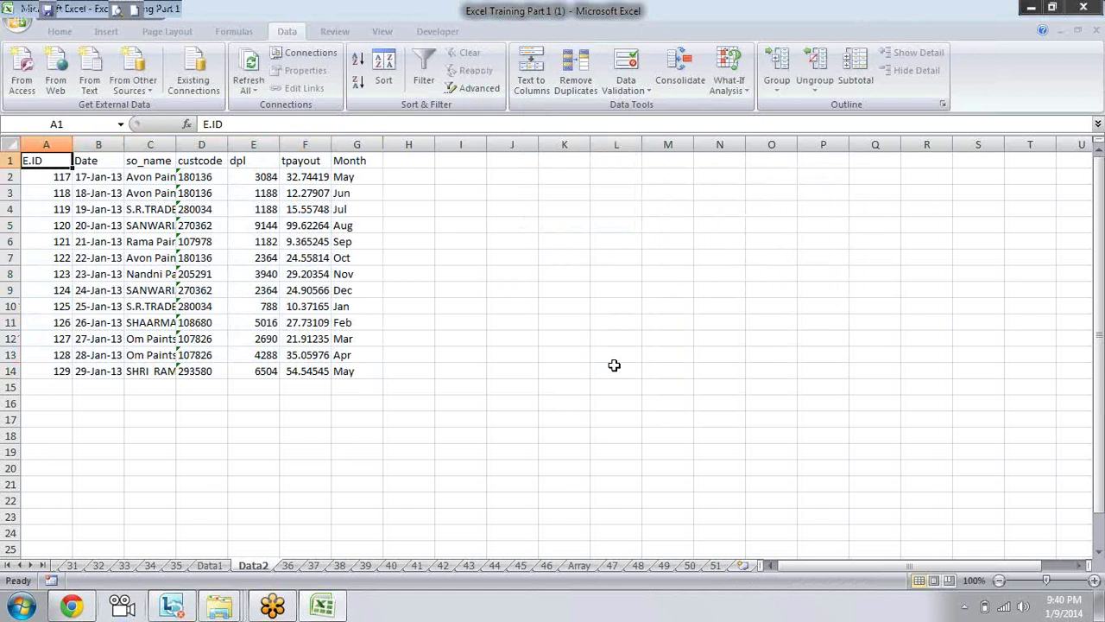
Turn on AutoFilter and filter so_name to Avon Paints & Hardware only.
key("ctrl+shift+Right")
key("ctrl+shift+l")
key("Right")
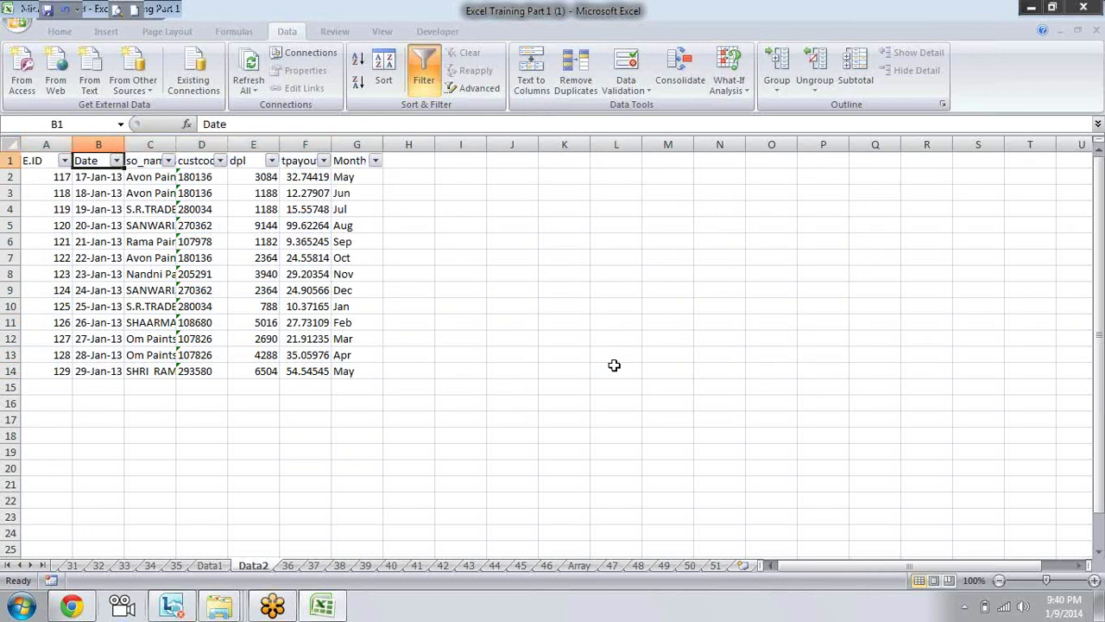
key("Left")
key("Right")
key("Right")
key("alt+Down")
key("Down")
key("Down")
key("Down")
key("Down")
key("space")
key("Down")
key("space")
key("Return")
key("Return")
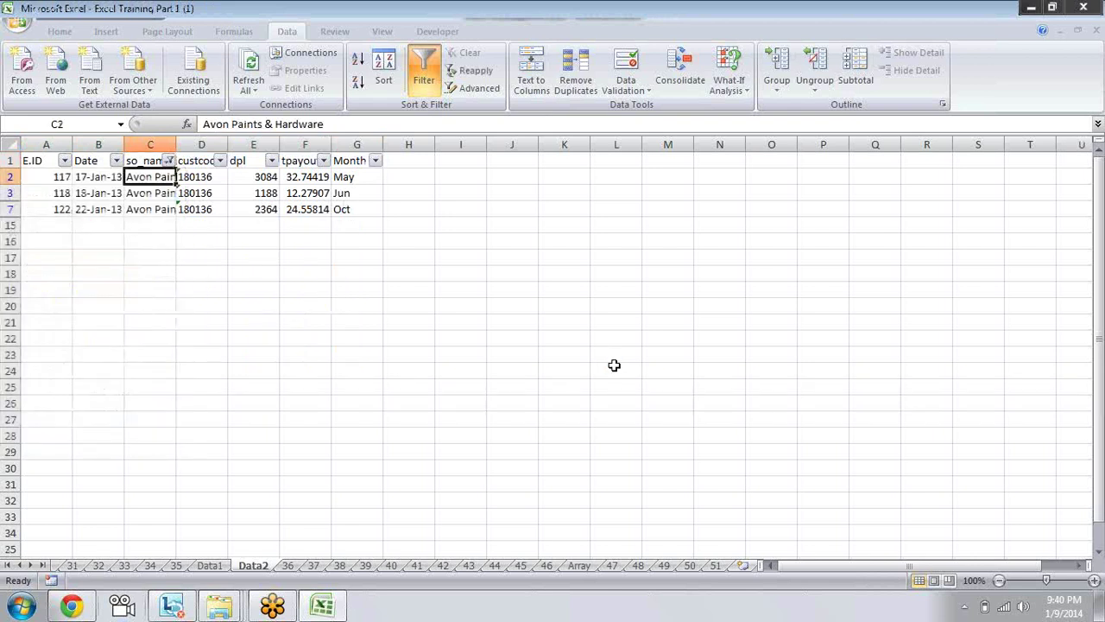
Copy the filtered Avon records, test-paste them in column I and at I16, then undo.
key("Right")
key("Right")
key("Right")
key("Left")
key("Left")
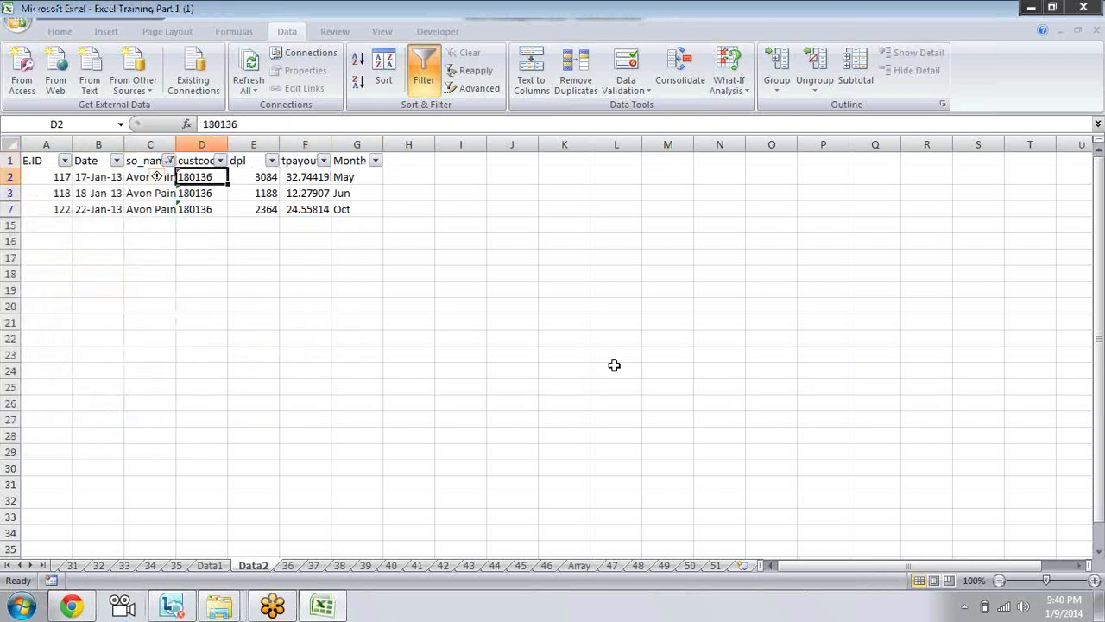
key("Left")
key("Left")
key("Left")
key("ctrl+shift+Right")
key("ctrl+shift+Right")
key("ctrl+shift+Left")
key("ctrl+shift+Down")
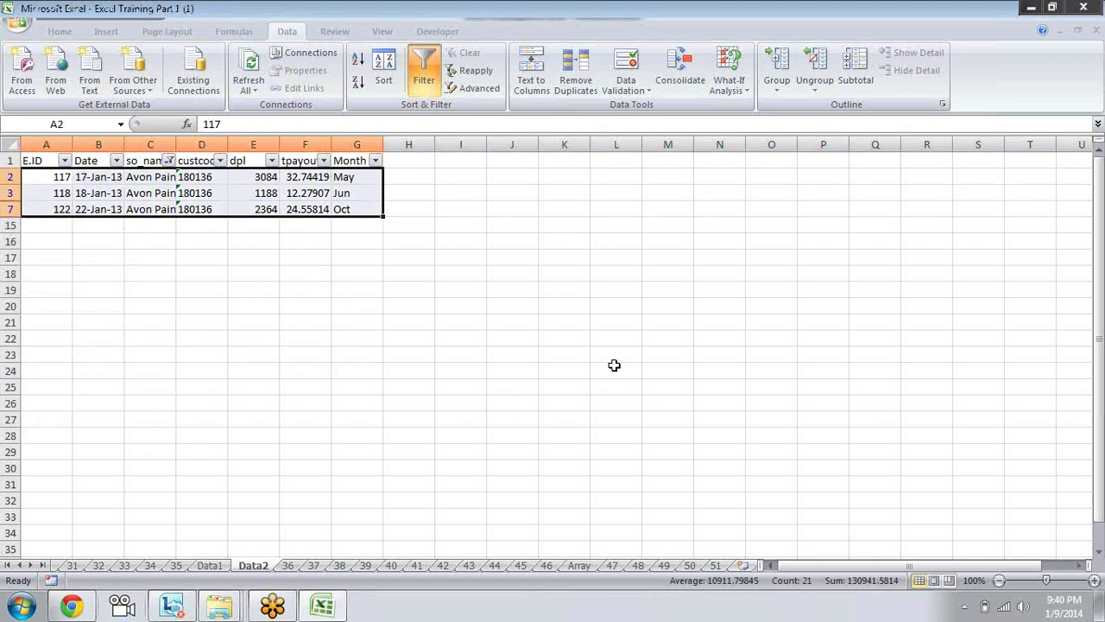
key("ctrl+c")
key("Right")
key("Right")
key("Right")
key("Right")
key("Return")
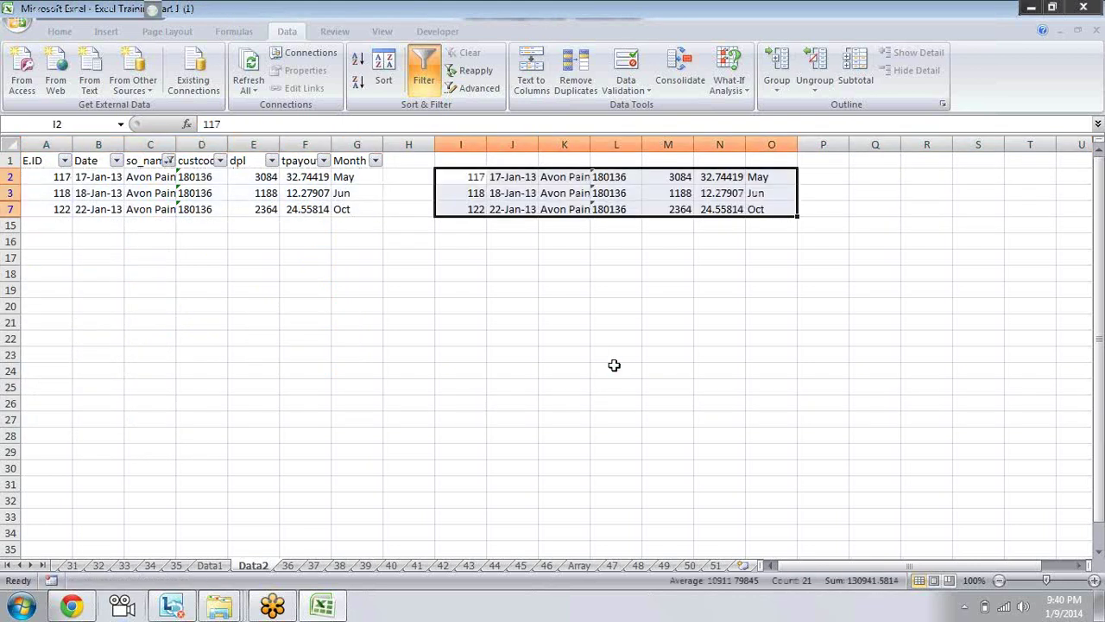
key("ctrl+z")
key("Down")
key("Down")
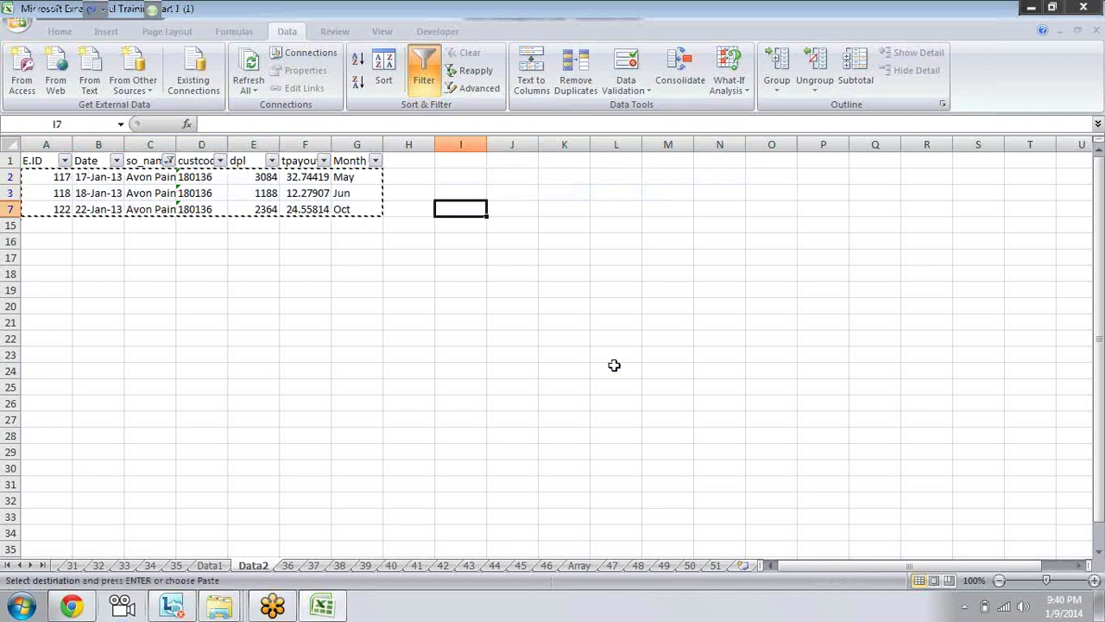
key("Down")
key("Down")
key("Return")
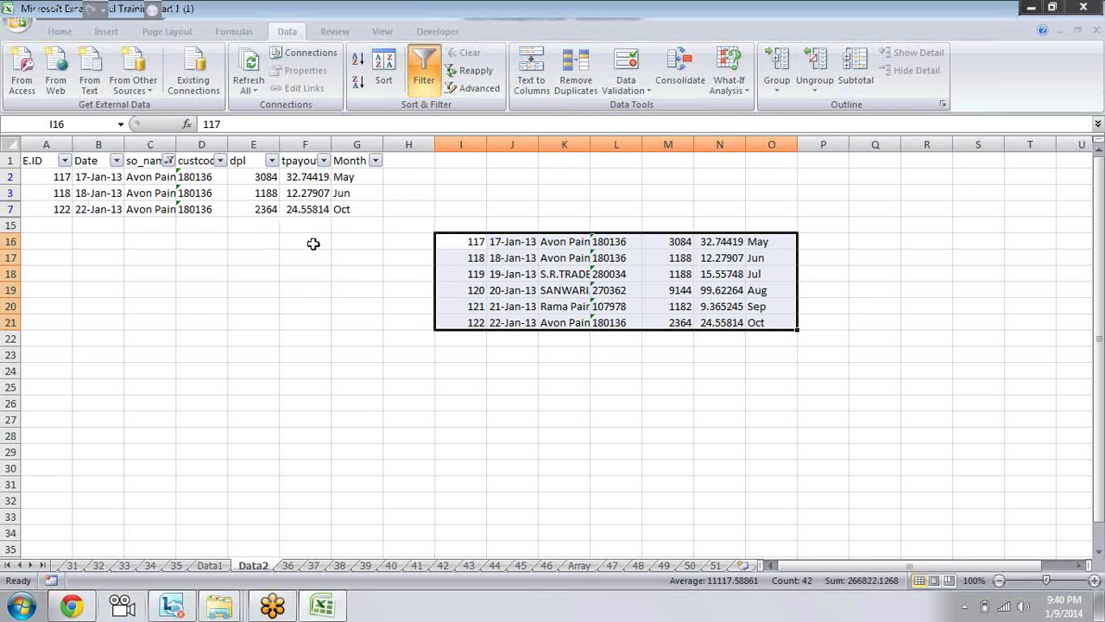
key("ctrl+z")
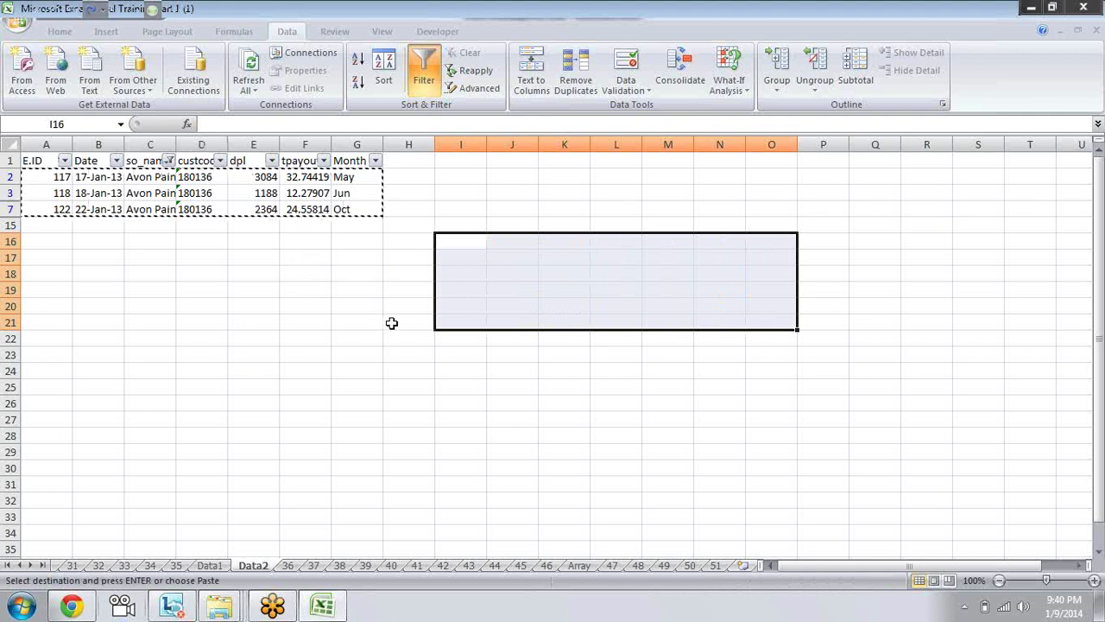
key("ctrl+z")
key("Escape")
Select the filtered records together with the header row.
left_click_drag(48, 176, 332, 207)
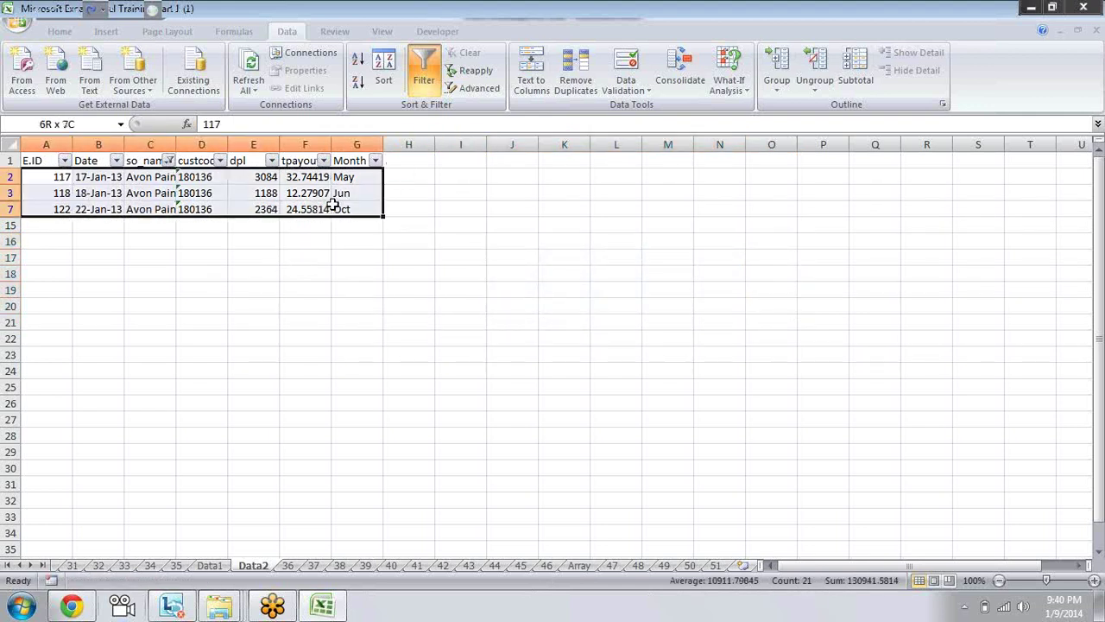
mouse_move(45, 159)
left_mouse_down()
mouse_move(328, 210)
mouse_move(365, 204)
left_mouse_up()
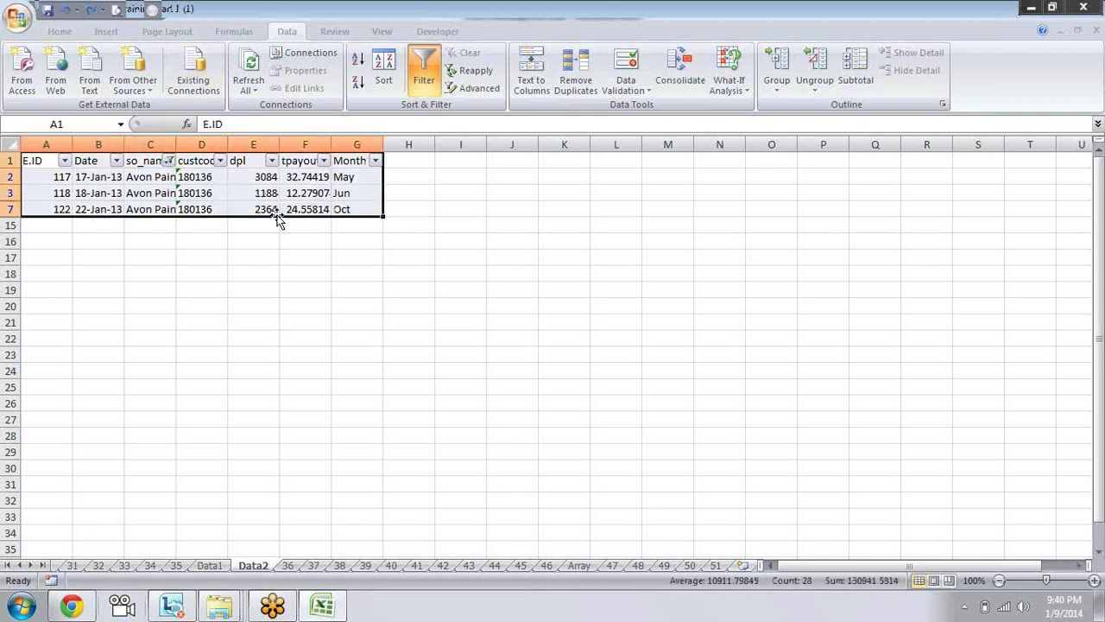
key("alt+h")
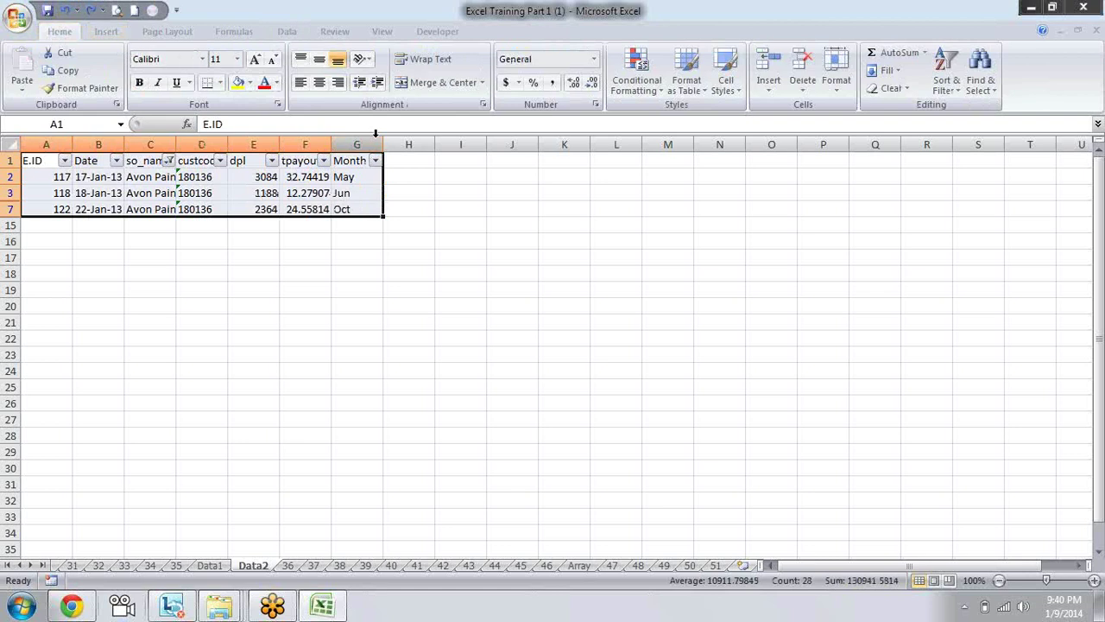
Copy only the visible filtered rows via Go To Special, paste them at G18, then delete them.
left_click(980, 73)
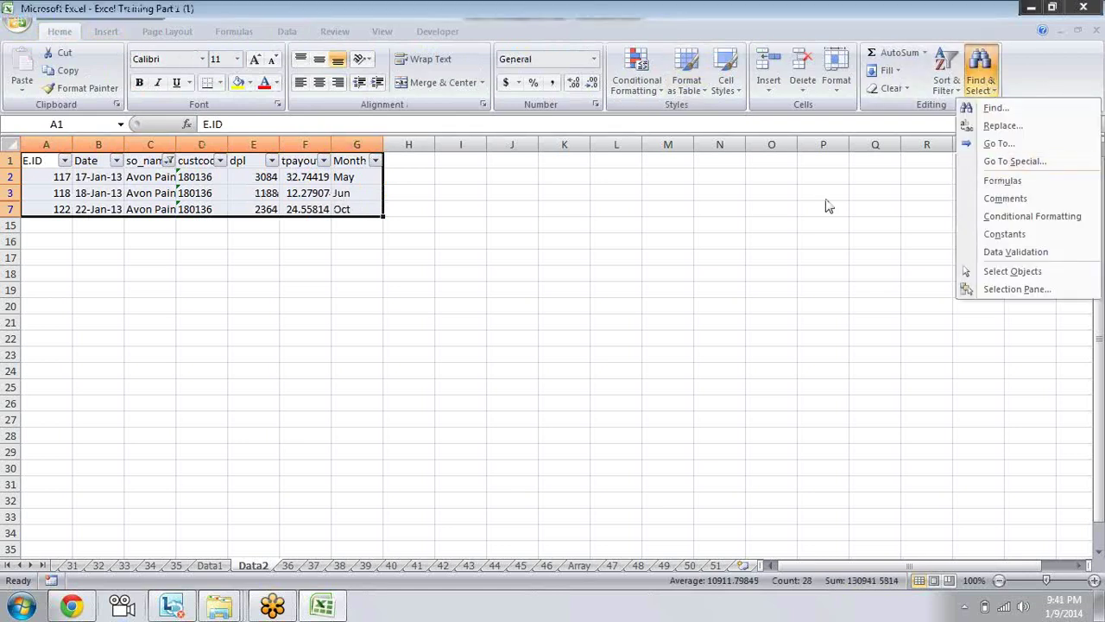
left_click(1006, 162)
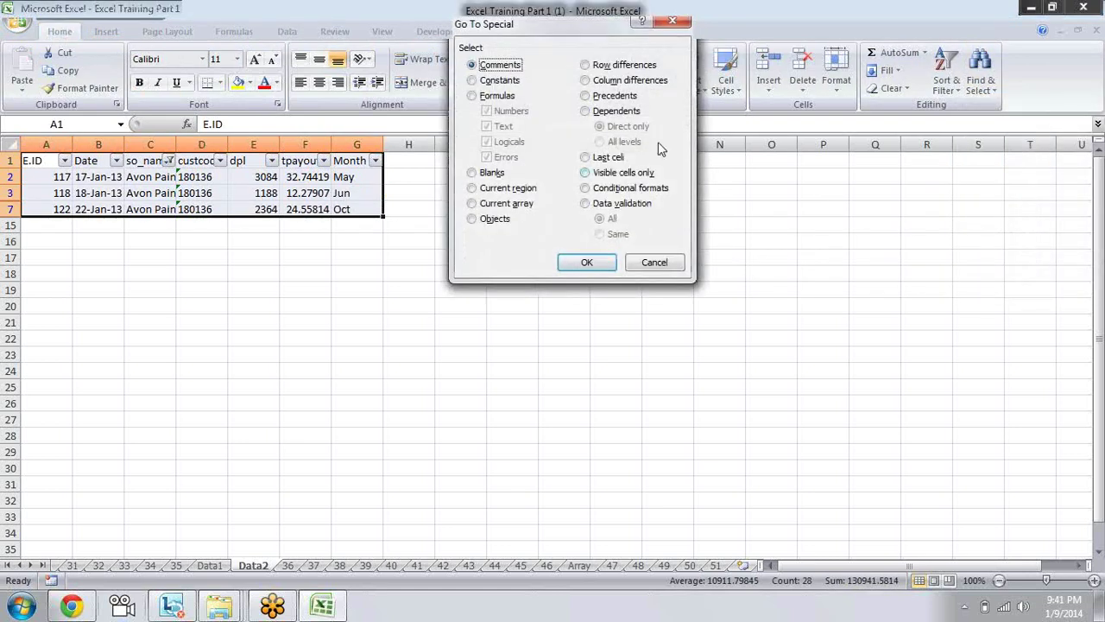
left_click(609, 175)
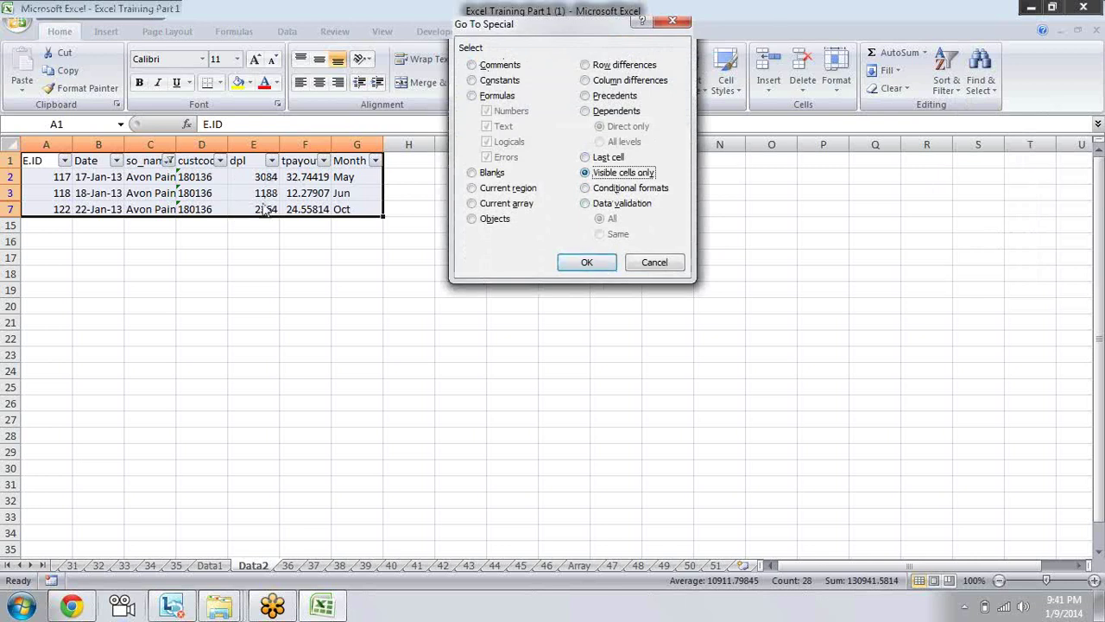
left_click(586, 262)
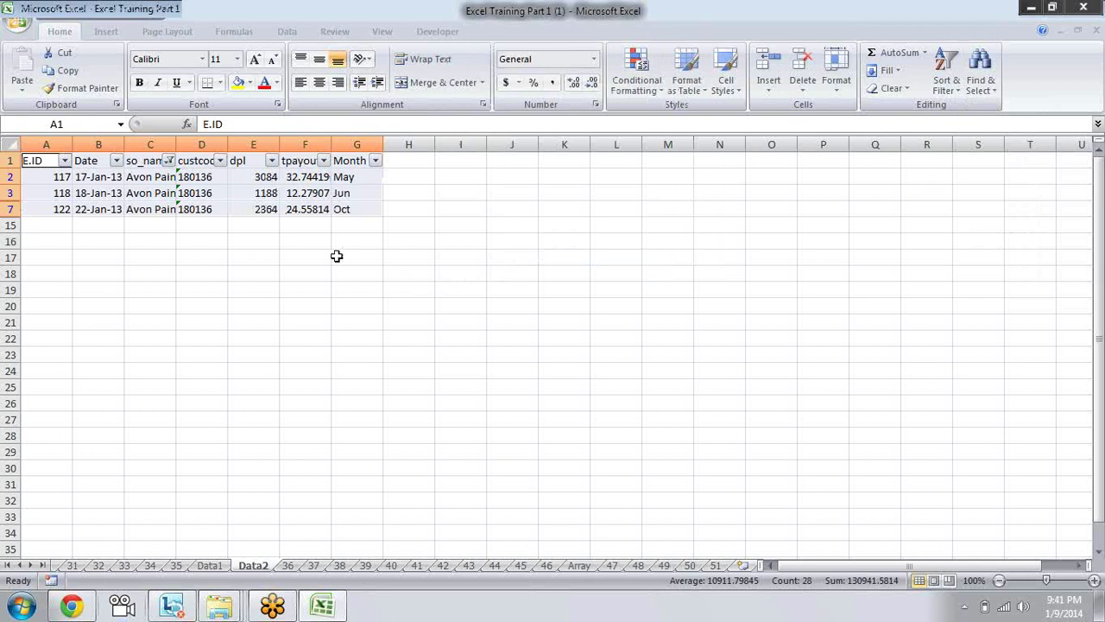
key("ctrl+c")
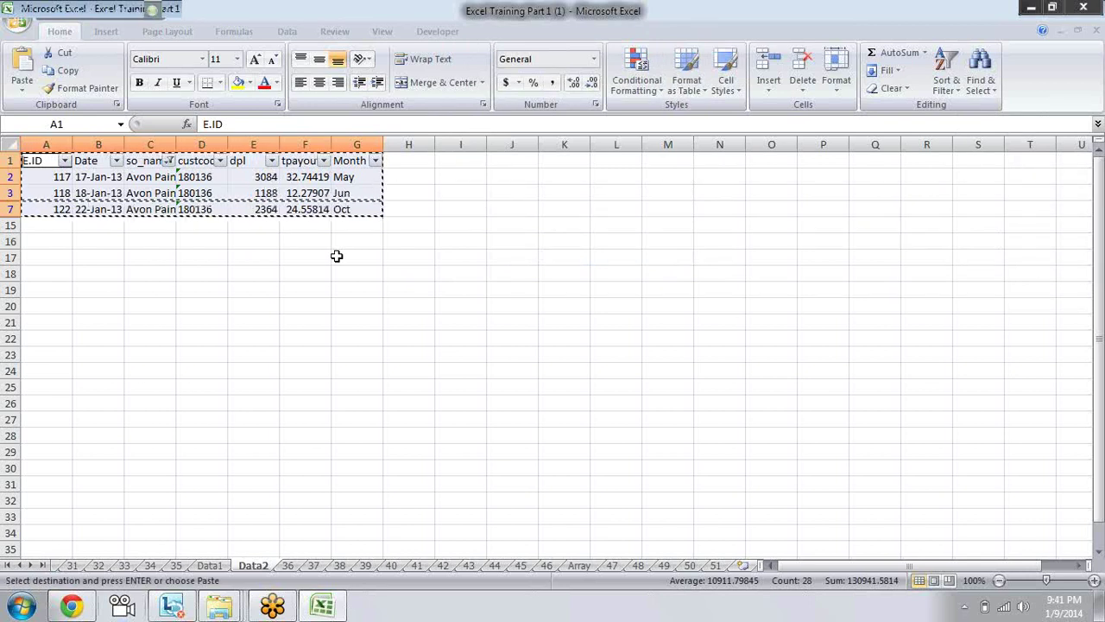
key("Down")
key("Down")
key("Down")
key("Down")
key("Right")
key("Right")
key("Right")
key("Right")
key("Right")
key("Right")
key("Up")
key("Up")
key("Return")
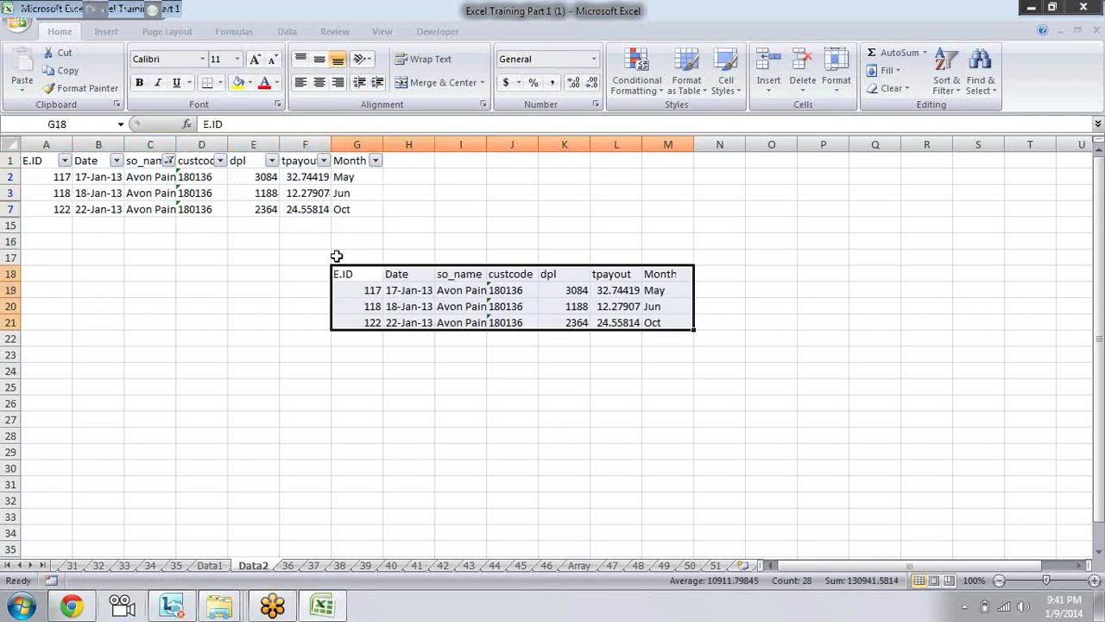
key("Delete")
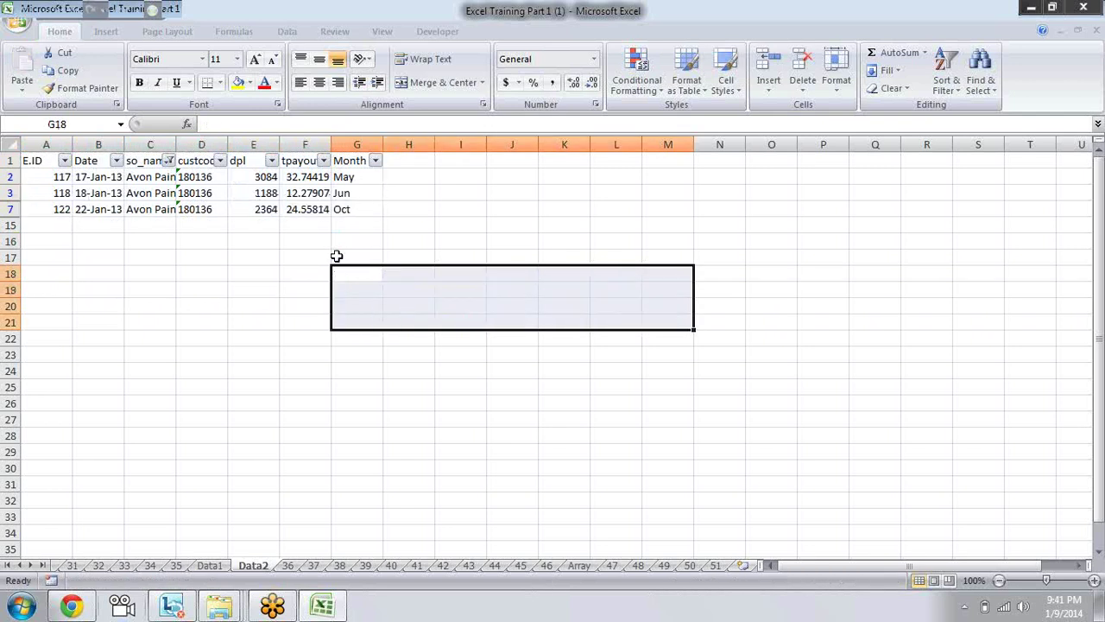
Clear the so_name filter with Select All so all thirteen records show.
key("Left")
key("Left")
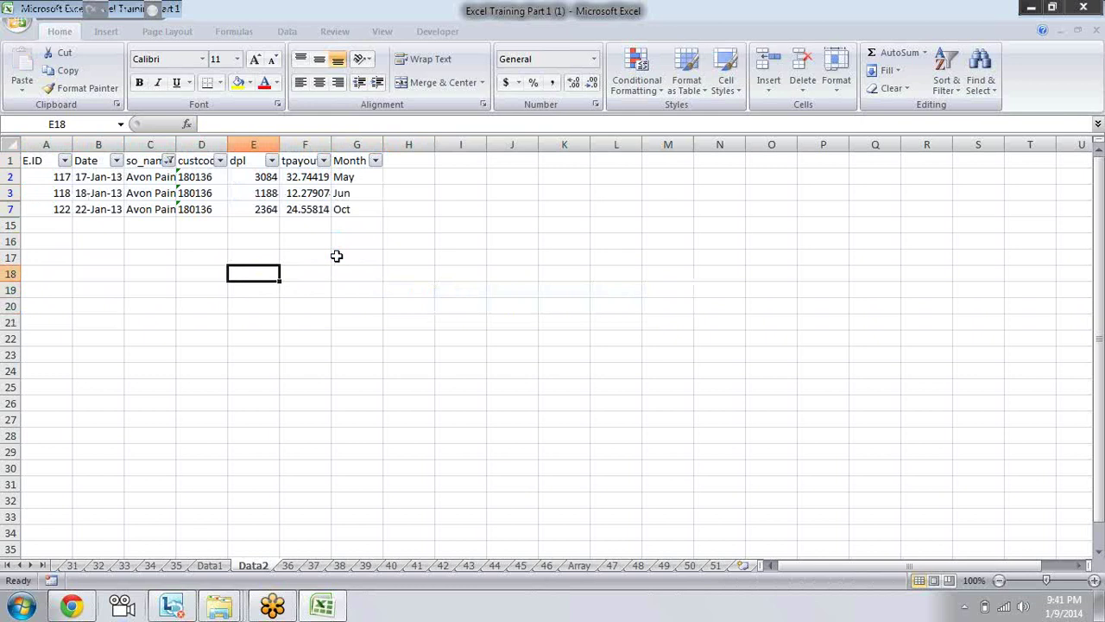
key("Left")
key("Left")
key("ctrl+Up")
key("ctrl+Up")
key("alt+Down")
key("Down")
key("Down")
key("Down")
key("Up")
key("space")
key("Return")
Turn off filtering from the E.ID heading with Ctrl+Shift+L.
key("Down")
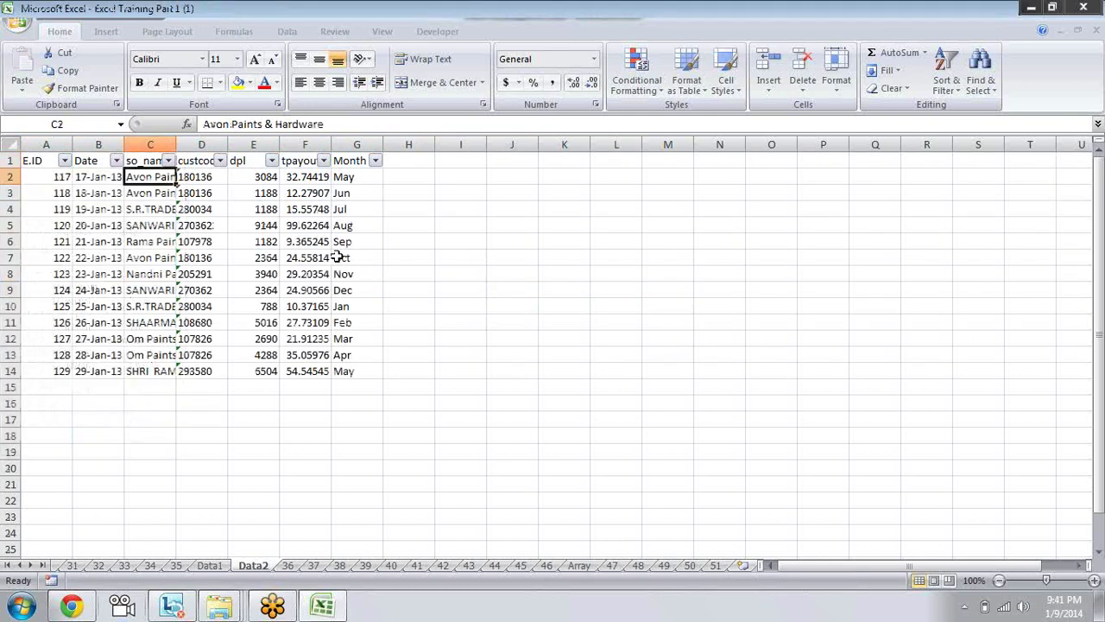
key("Right")
key("Right")
key("Right")
key("Left")
key("Left")
key("Left")
key("Left")
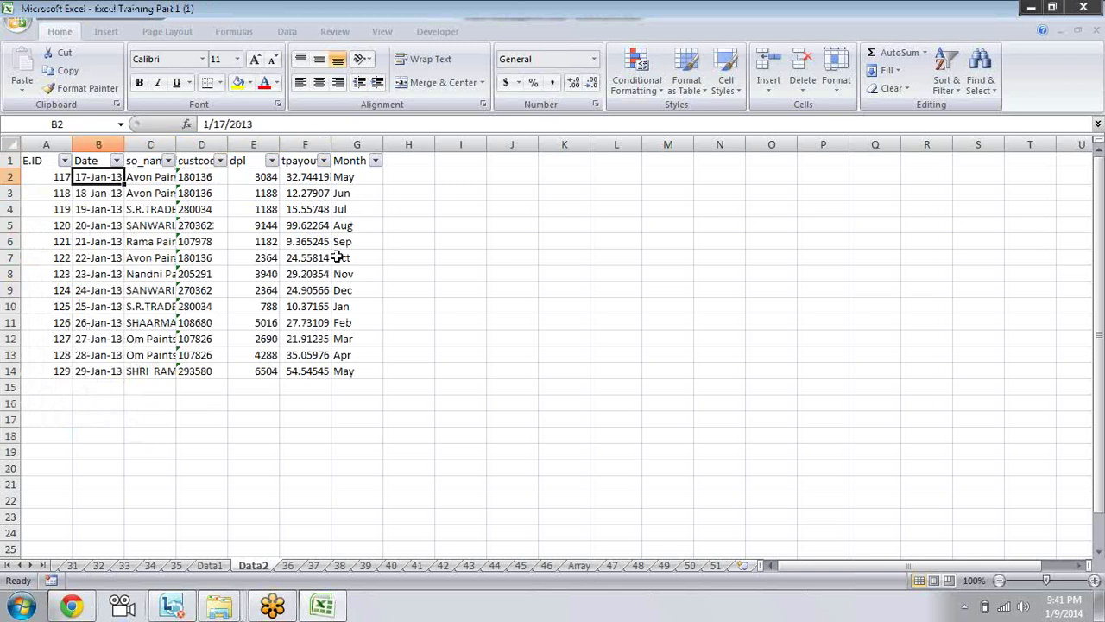
key("Left")
key("Up")
key("ctrl+shift+l")
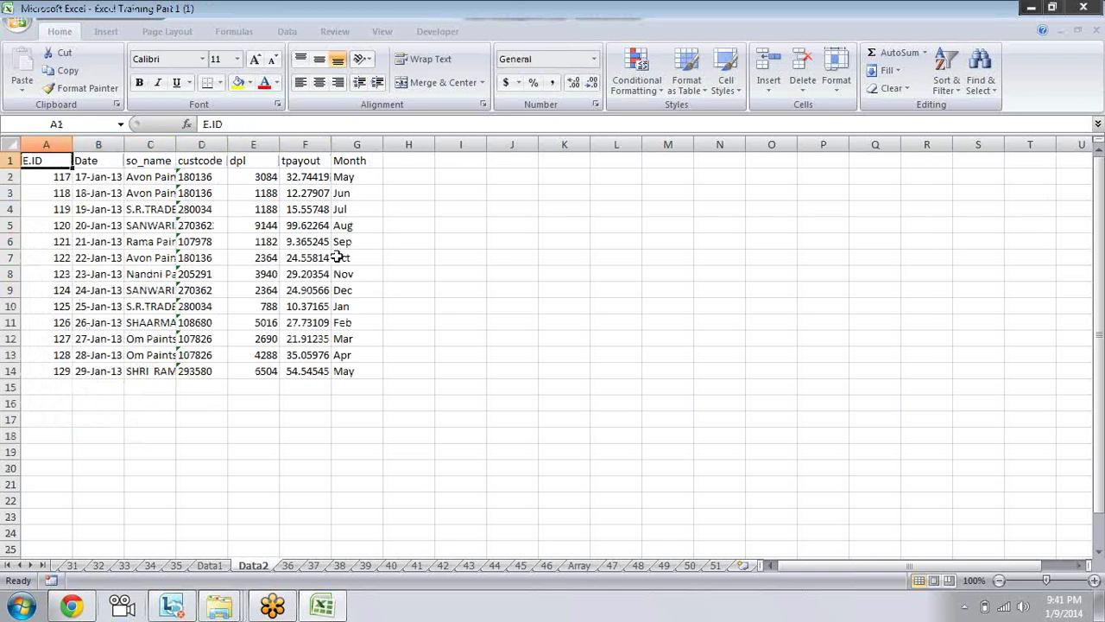
key("Right")
key("Right")
key("Right")
key("Right")
key("Right")
Copy the so_name and Month headings into J1 and K1.
key("Left")
key("Left")
key("Left")
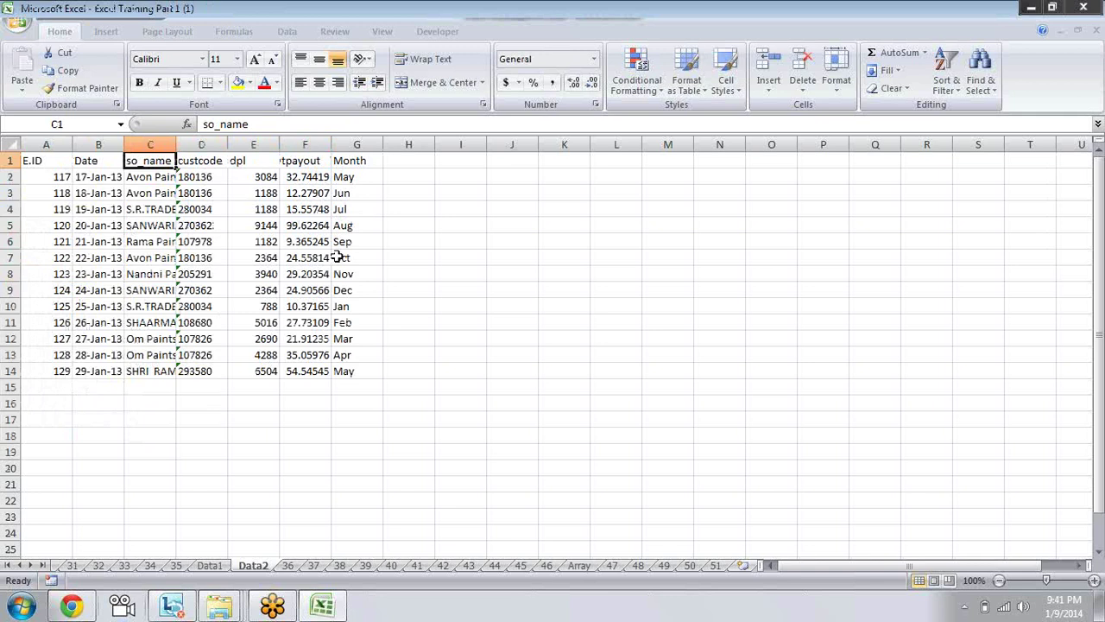
key("ctrl+c")
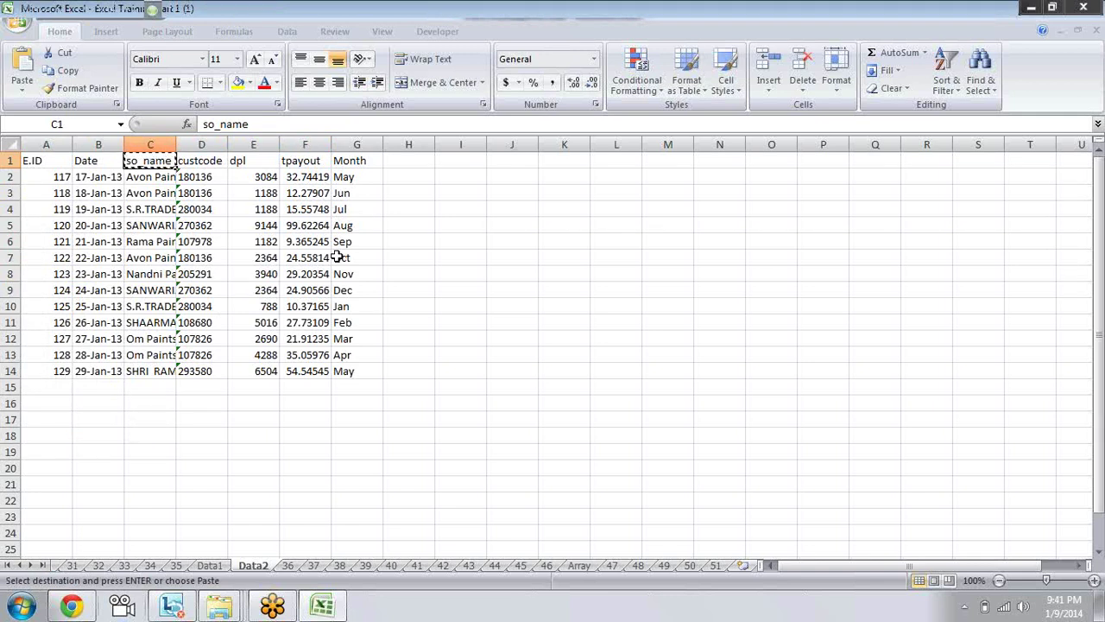
key("Right")
key("Right")
key("Right")
key("Right")
key("Right")
key("Left")
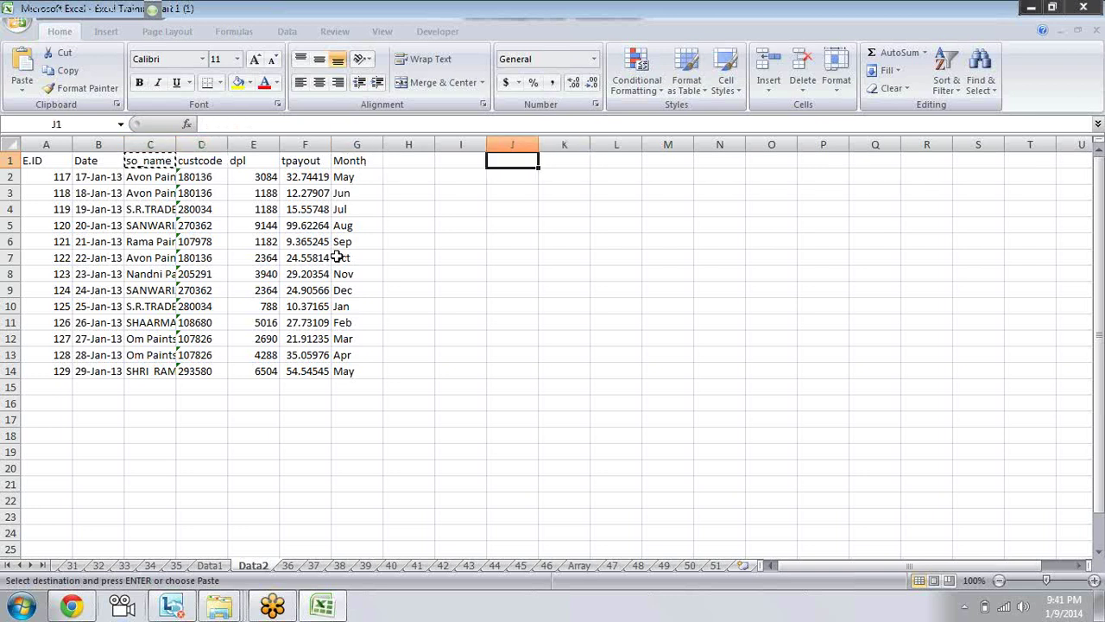
key("Return")
key("Left")
key("Left")
key("Left")
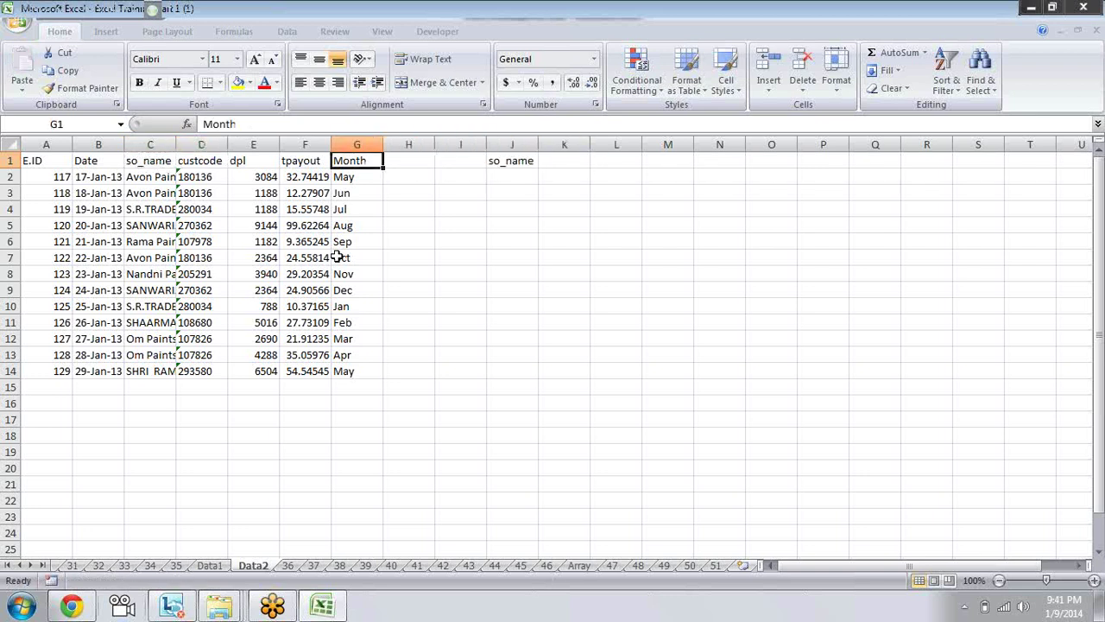
key("ctrl+c")
key("Right")
key("Right")
key("Right")
key("Right")
key("Return")
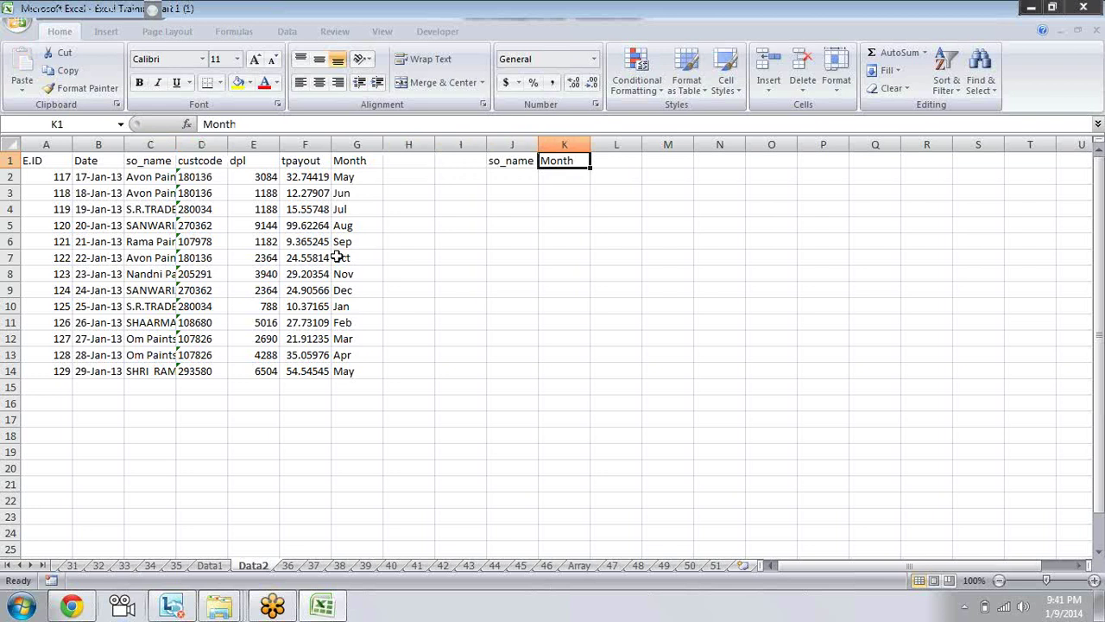
key("Left")
Copy Avon Paints & Hardware and May into J2 and K2 beneath the headings.
key("Left")
key("Left")
key("Left")
key("Right")
key("Down")
key("ctrl+c")
key("Right")
key("Right")
key("Right")
key("Right")
key("Right")
key("Return")
key("Left")
key("Left")
key("Left")
key("ctrl+c")
key("Right")
key("Right")
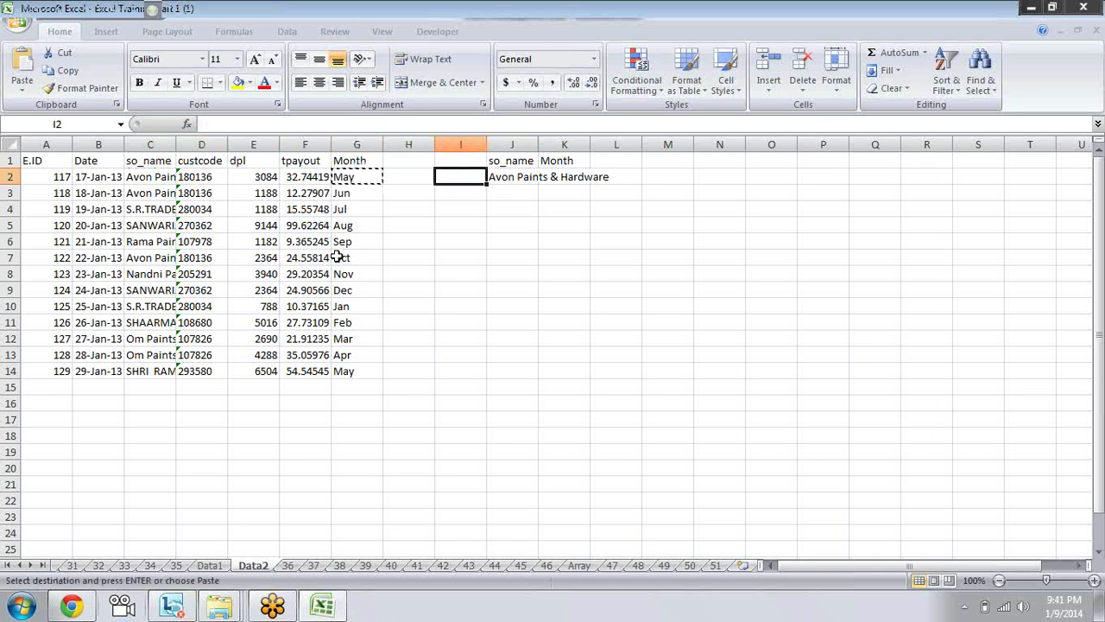
key("Right")
key("Right")
key("Return")
key("Down")
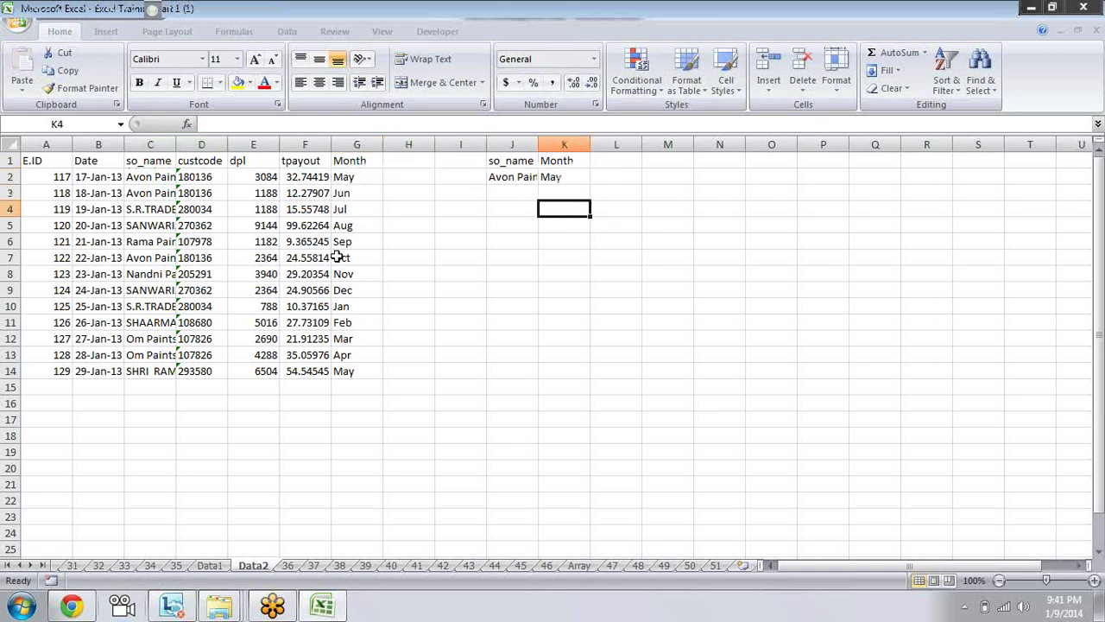
key("Up")
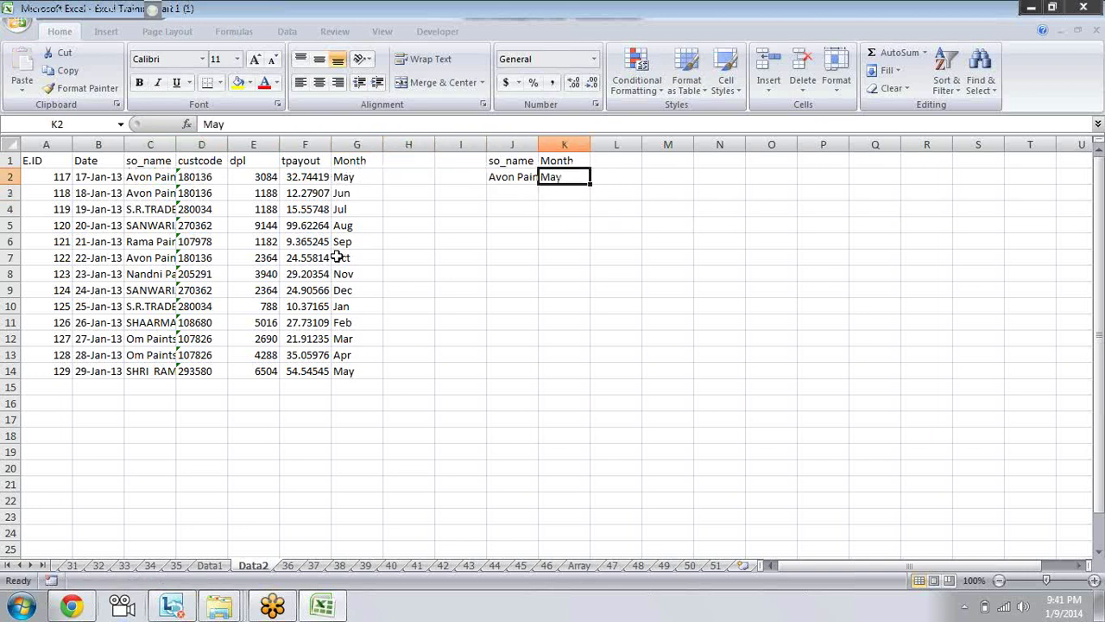
key("Up")
key("Right")
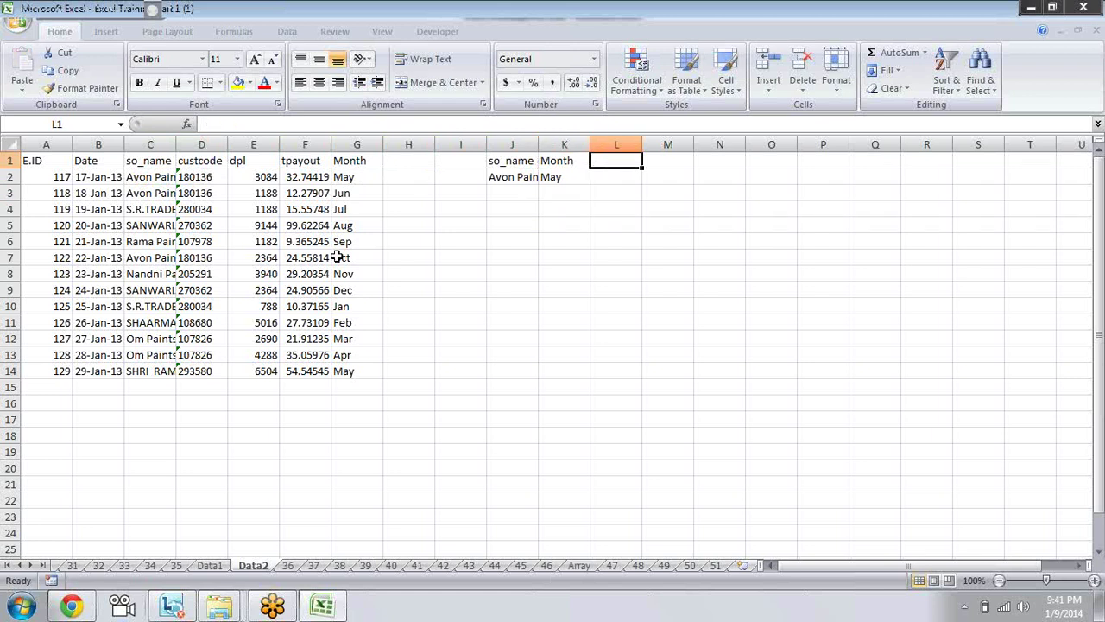
Check the criteria block J1:K2, then select the source table A1:G14.
key("Left")
key("Left")
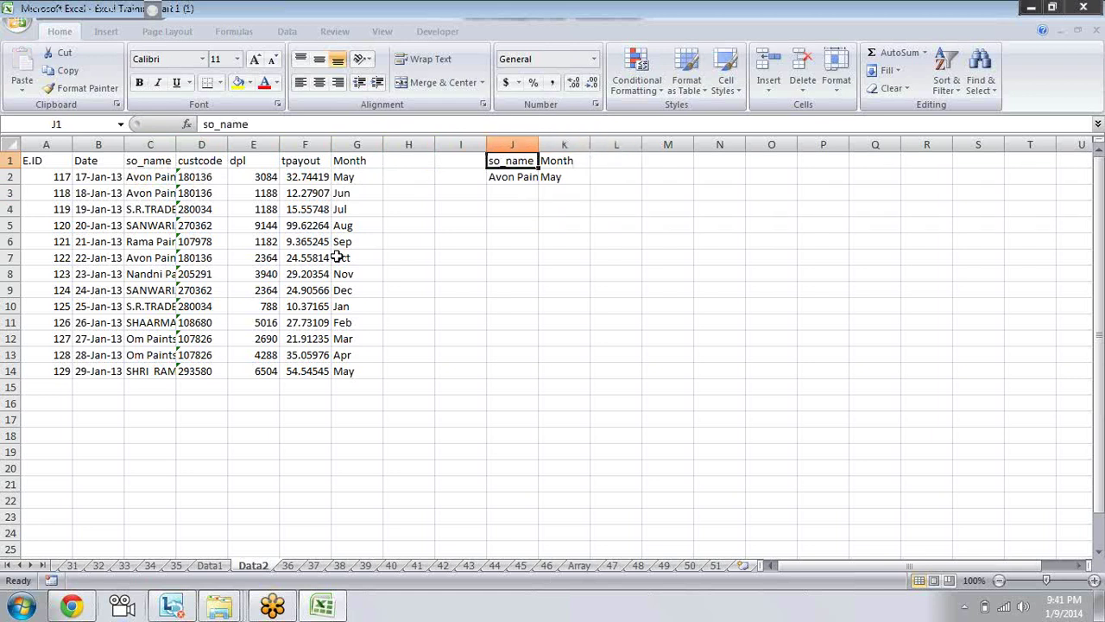
key("shift+Right")
key("shift+Down")
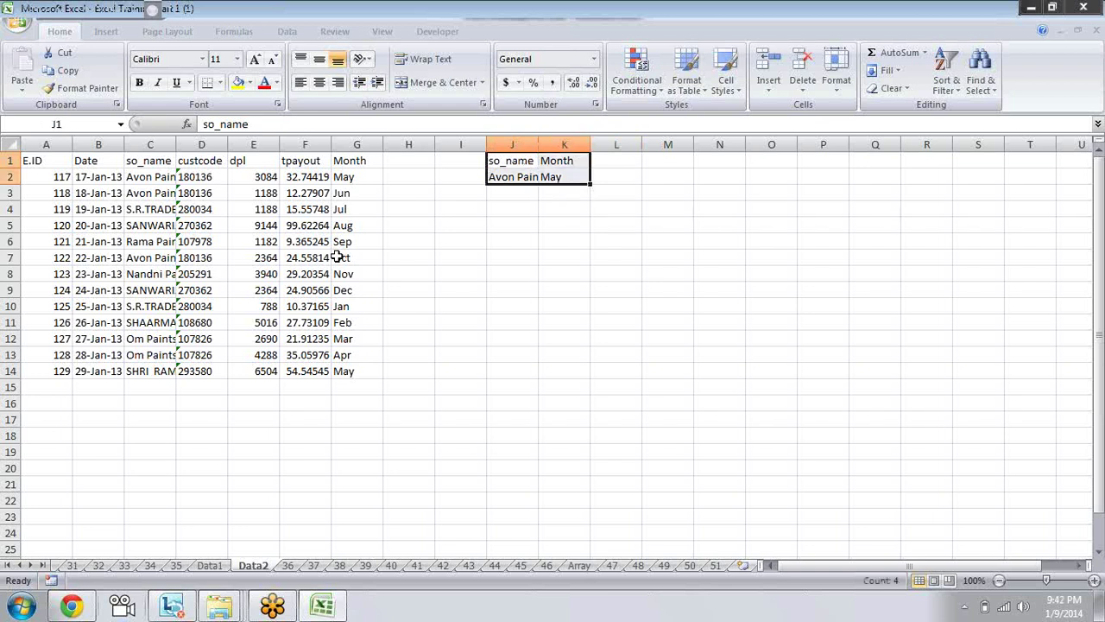
left_click(286, 31)
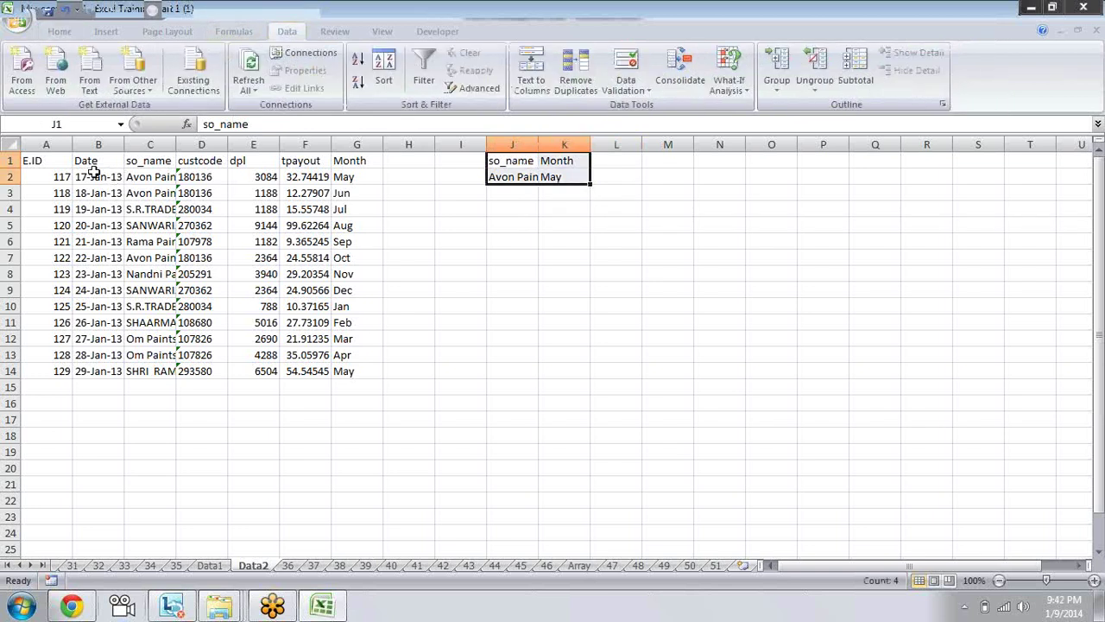
left_click(49, 164)
left_click_drag(49, 164, 332, 364)
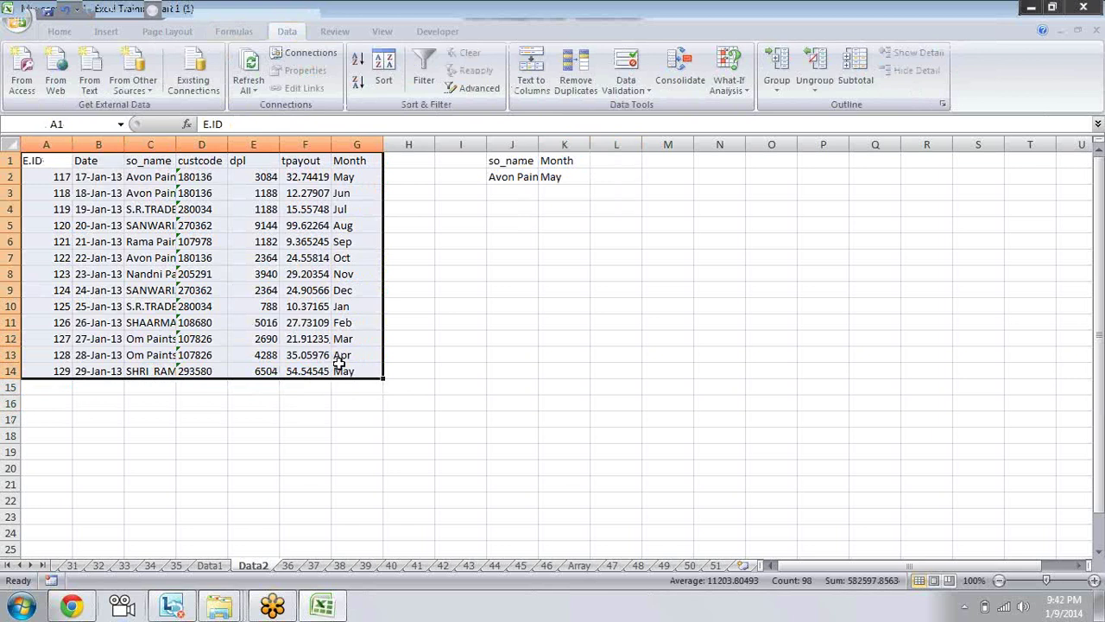
Run Advanced Filter with criteria range J1:K2, copying matching rows to J18.
left_click(474, 88)
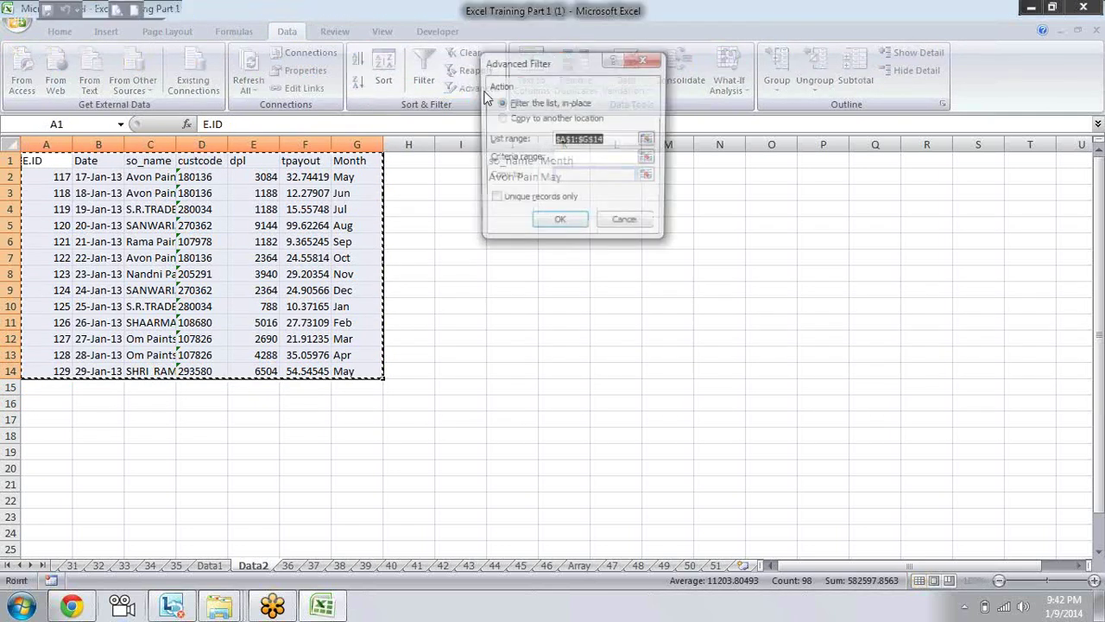
mouse_move(570, 90)
left_mouse_down()
mouse_move(654, 213)
mouse_move(597, 226)
left_mouse_up()
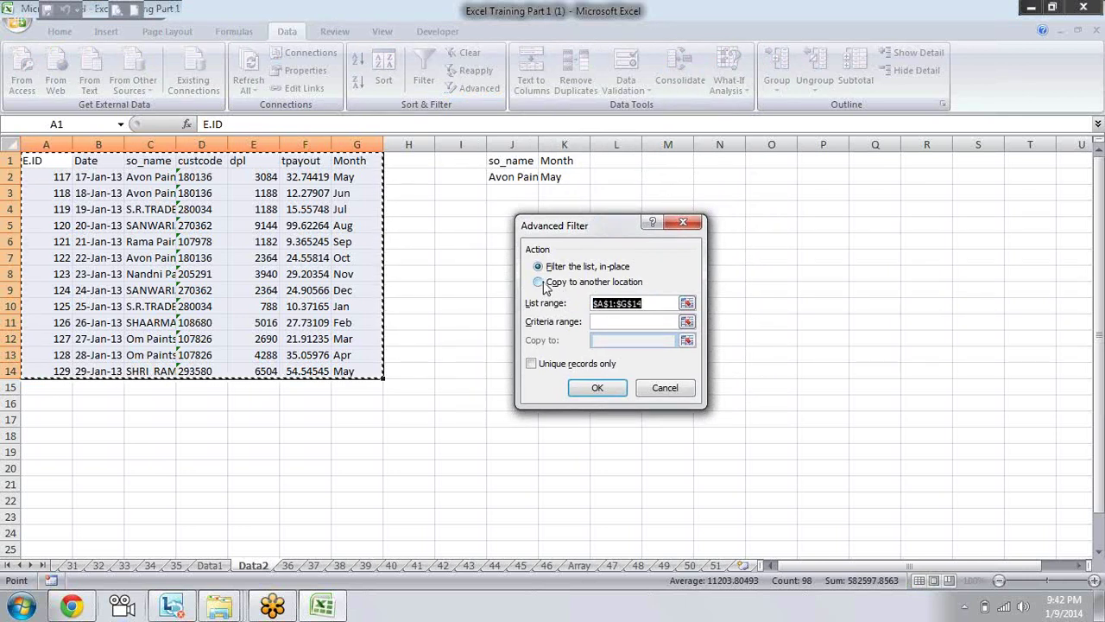
left_click(552, 287)
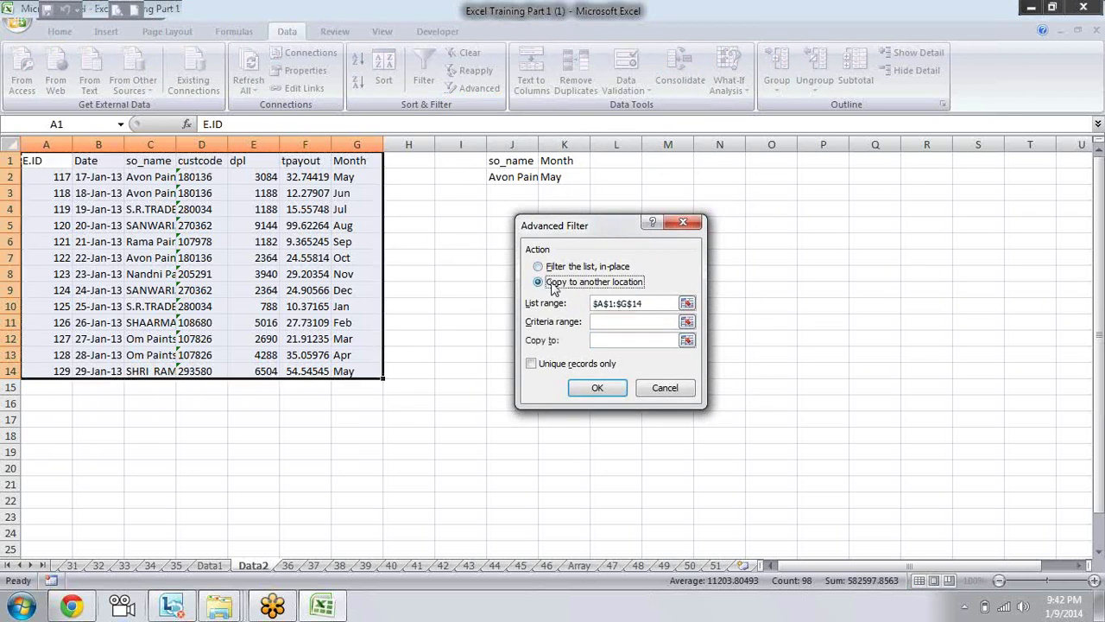
left_click(686, 321)
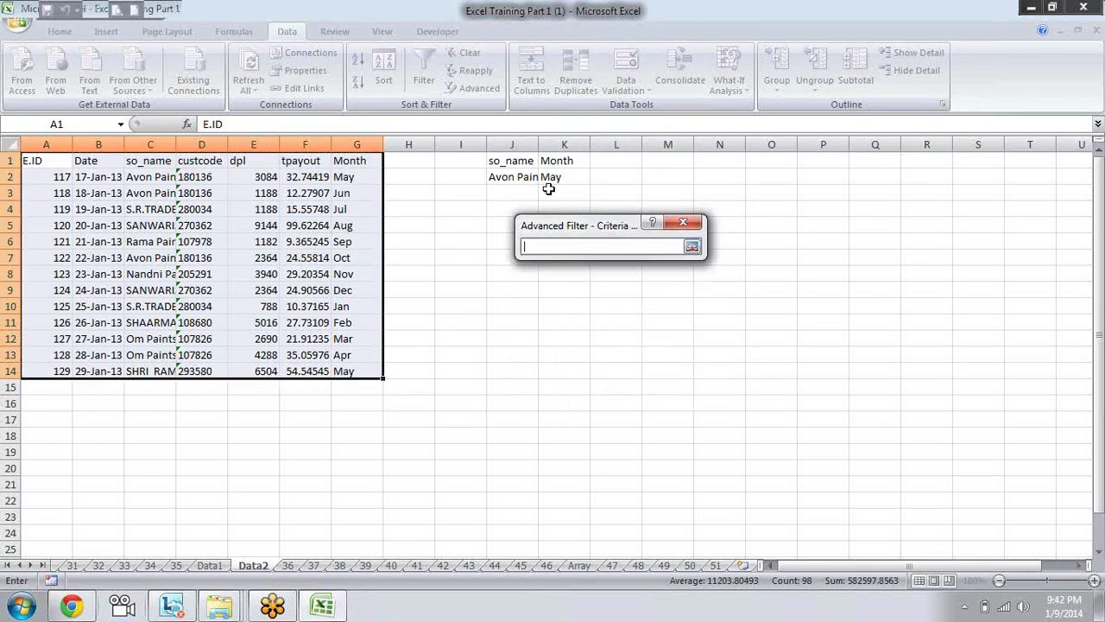
left_click_drag(522, 161, 568, 177)
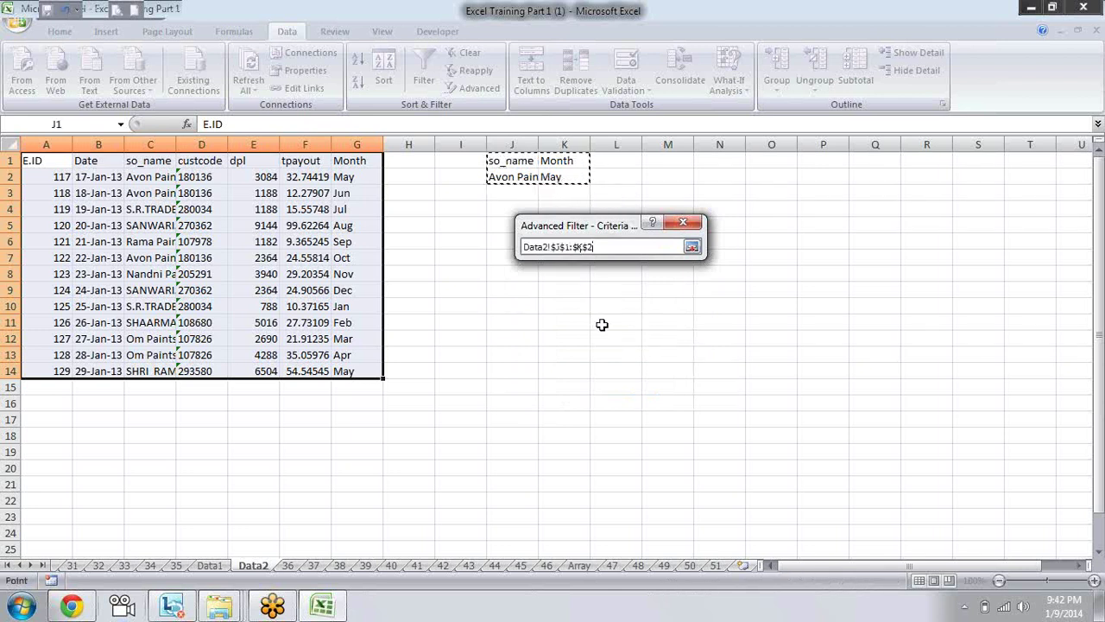
key("Return")
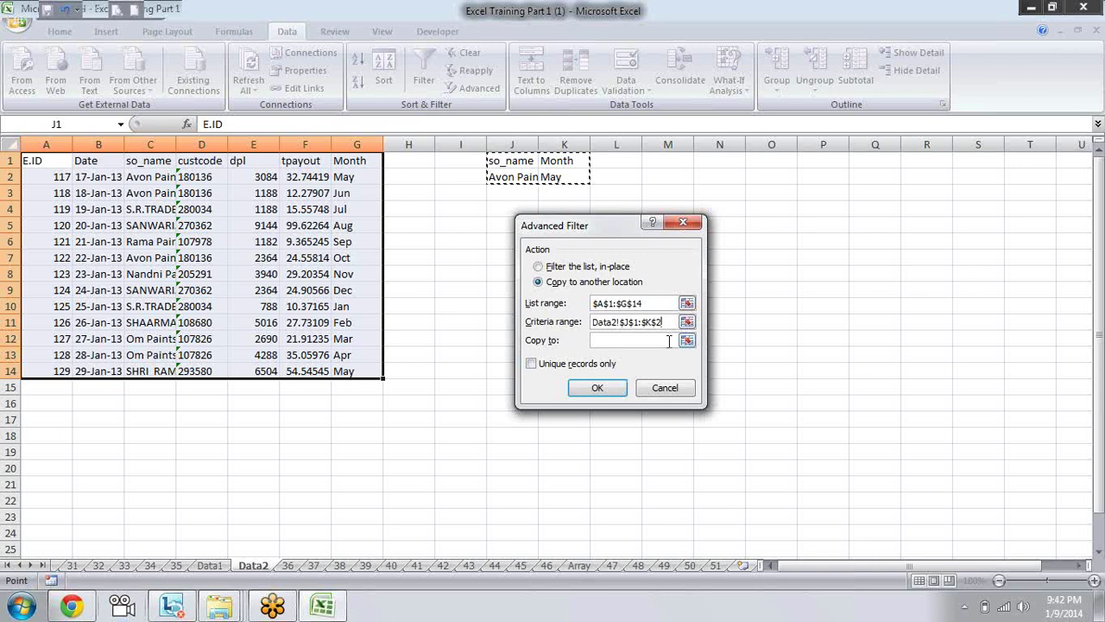
left_click(686, 340)
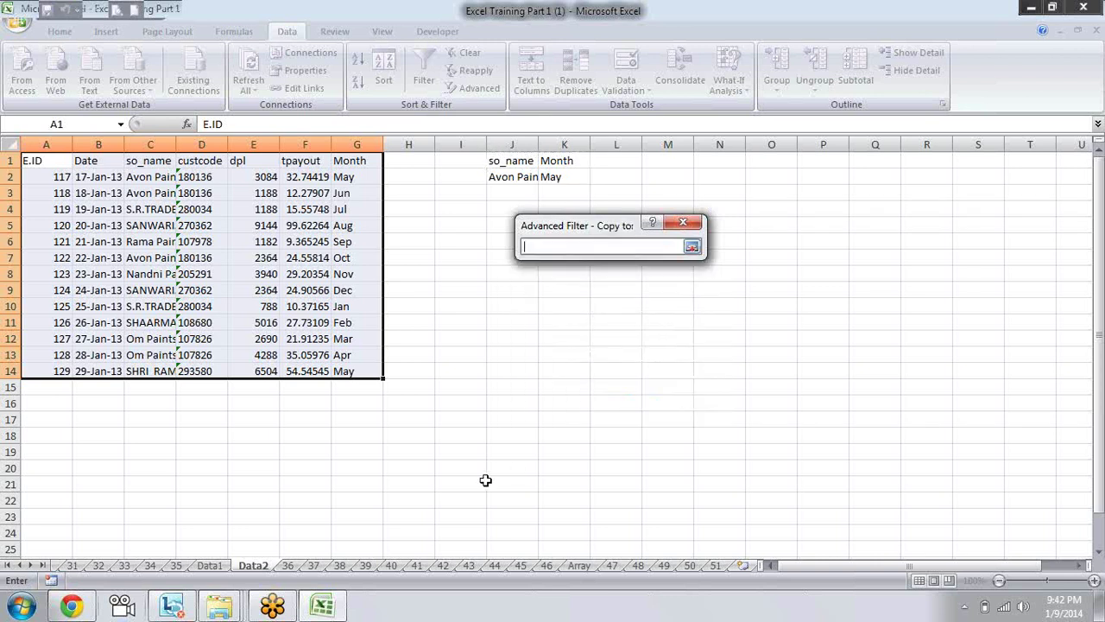
left_click(510, 434)
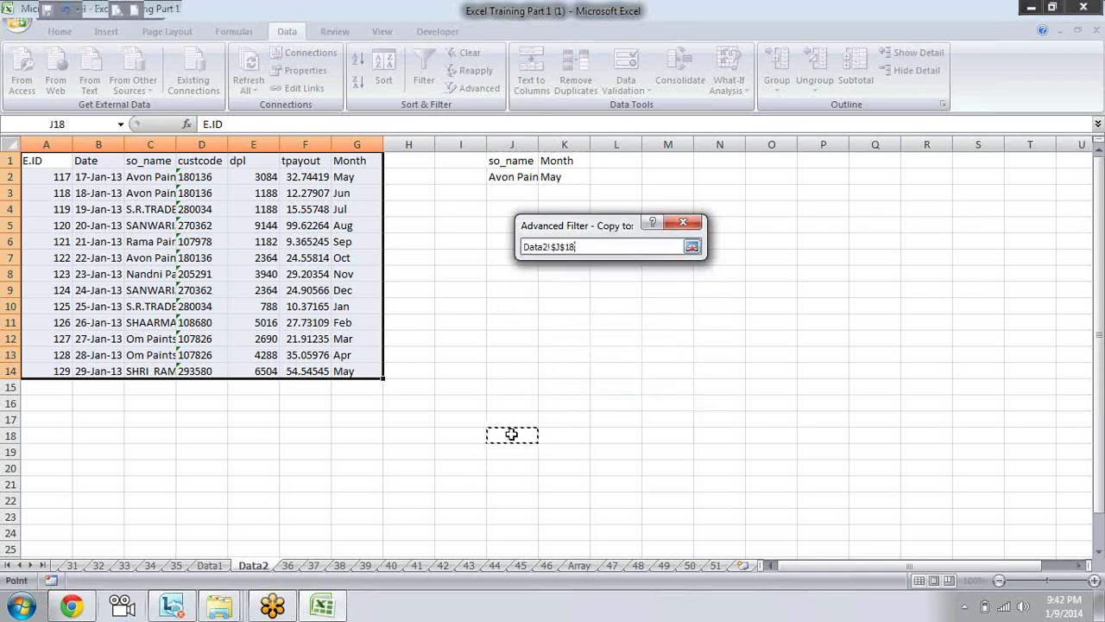
key("Return")
left_click(605, 387)
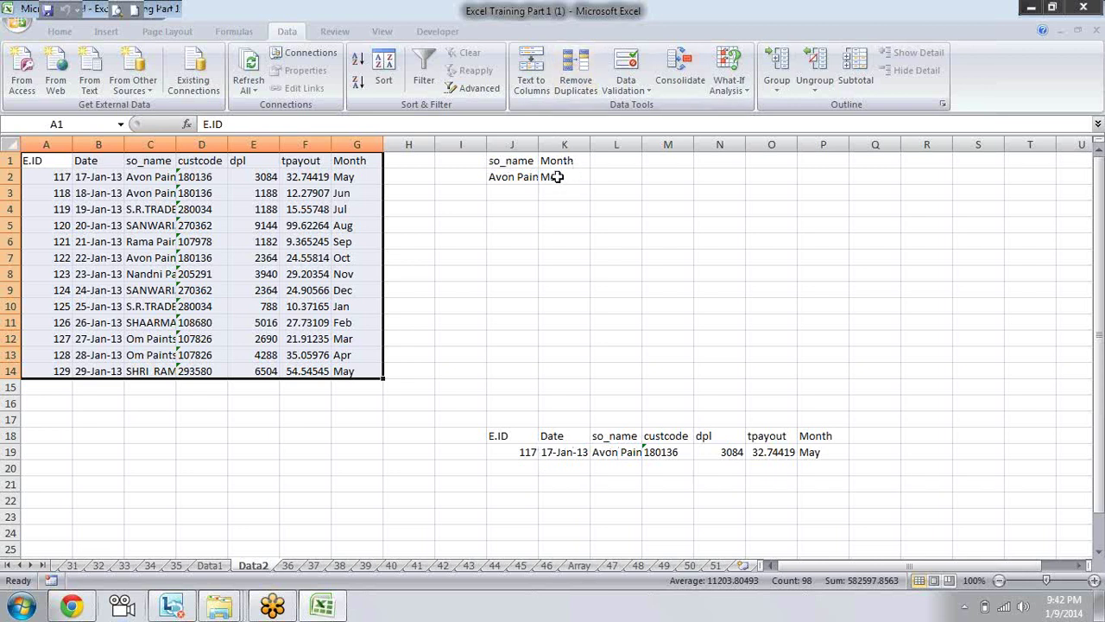
Clear the so_name criterion in J1:J2 and put the dpl heading in K1.
left_click_drag(500, 160, 518, 177)
key("Delete")
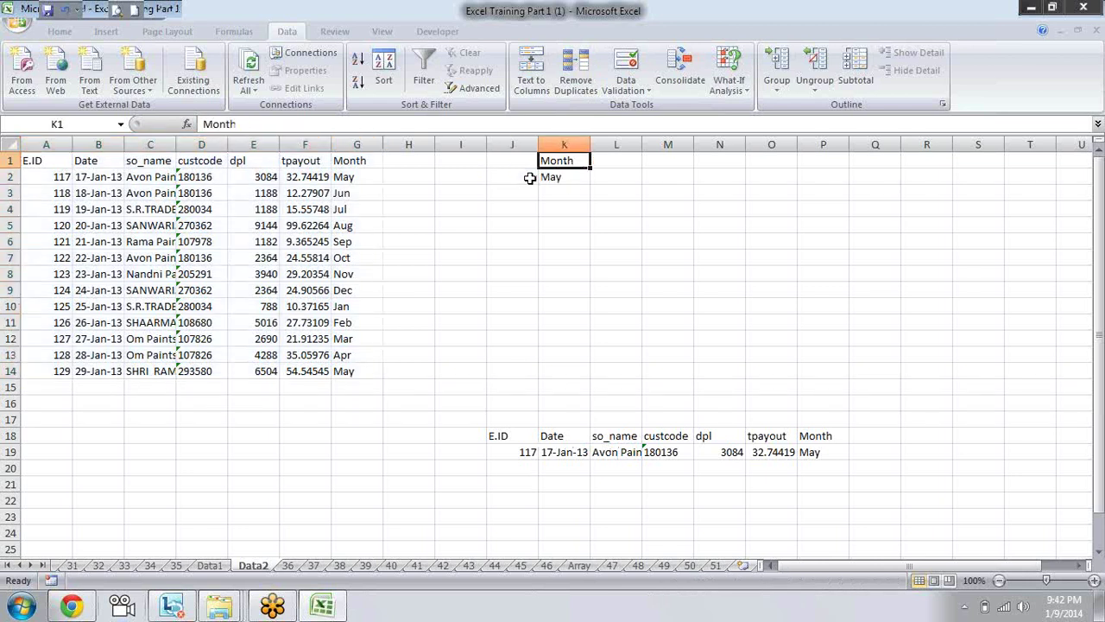
key("Left")
key("Left")
key("Left")
key("Left")
key("Left")
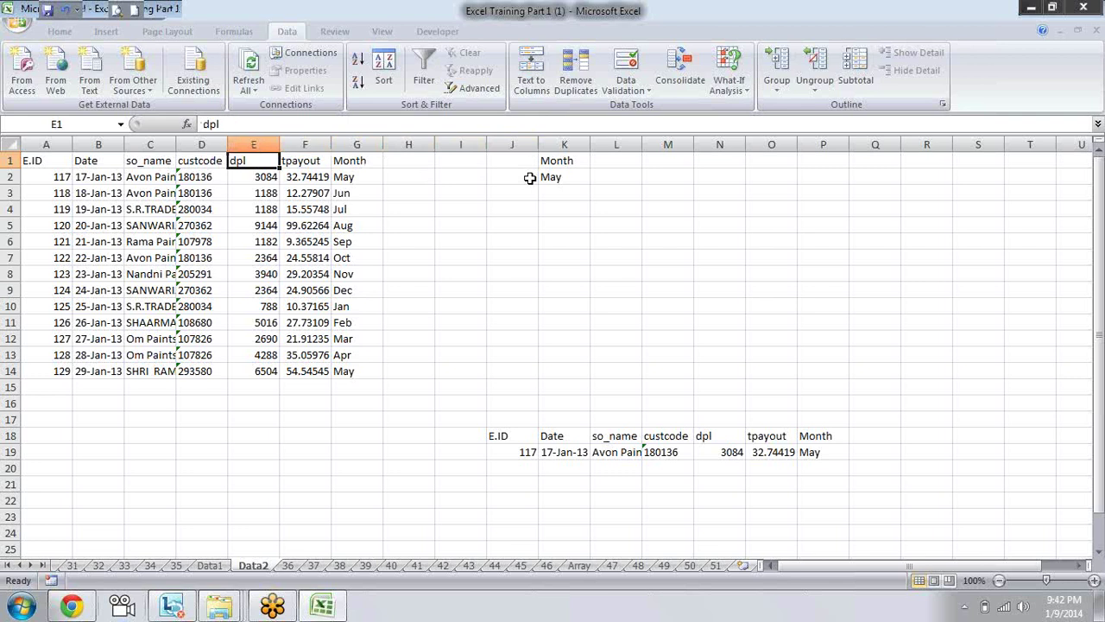
key("ctrl+c")
key("Right")
key("Right")
key("Right")
key("Right")
key("Right")
key("Right")
key("Return")
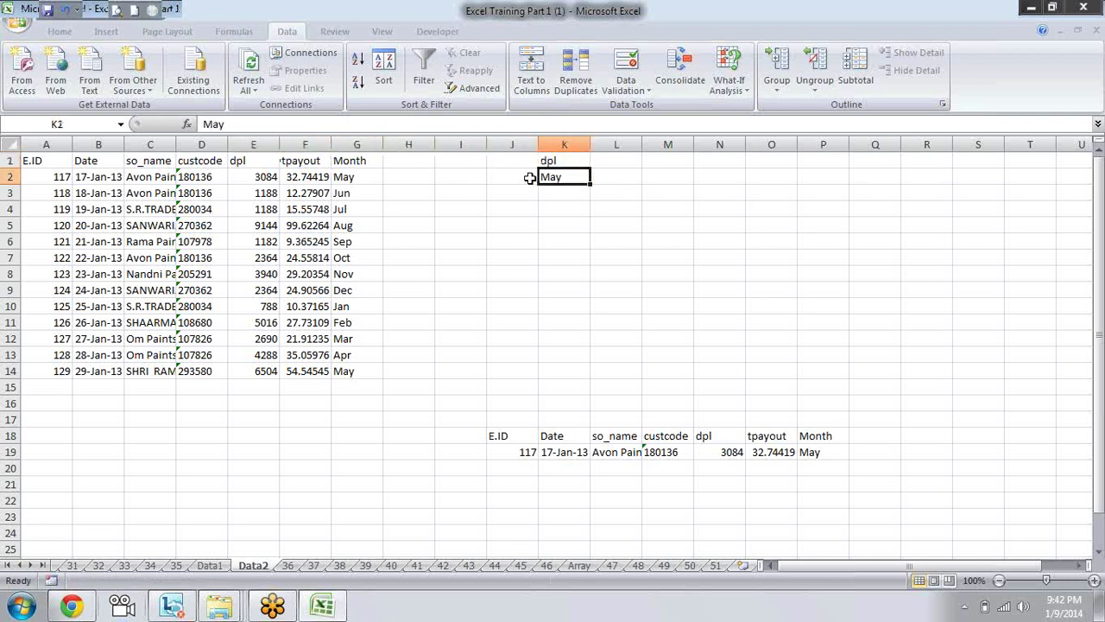
Enter >2000 in K2 and select the source table A1:G14.
type(">")
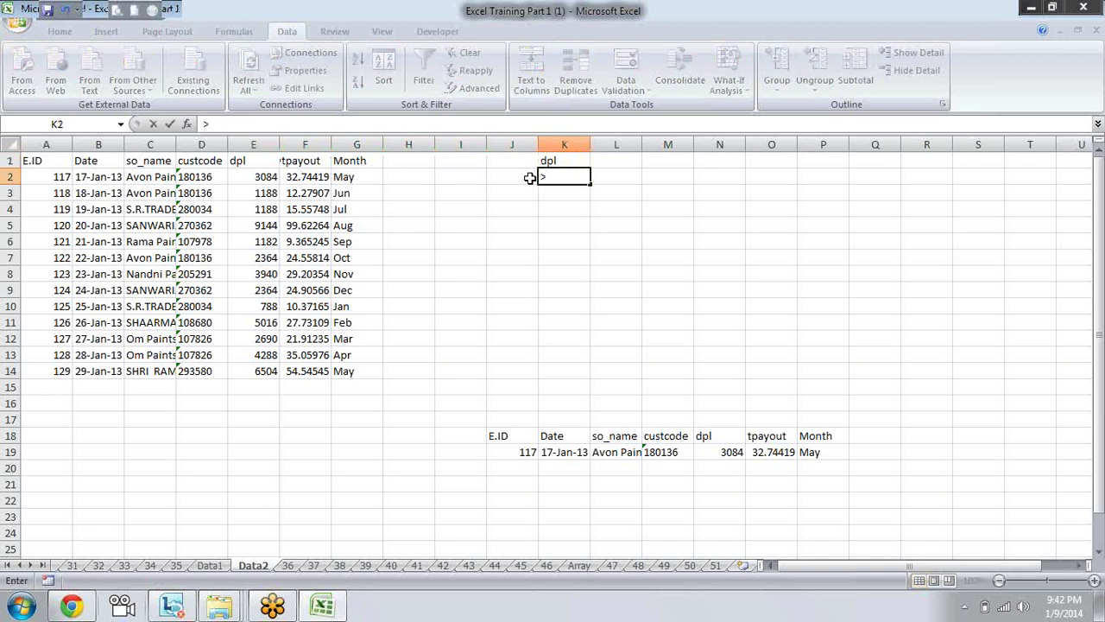
key("Return")
key("Up")
key("Up")
left_click_drag(34, 166, 342, 370)
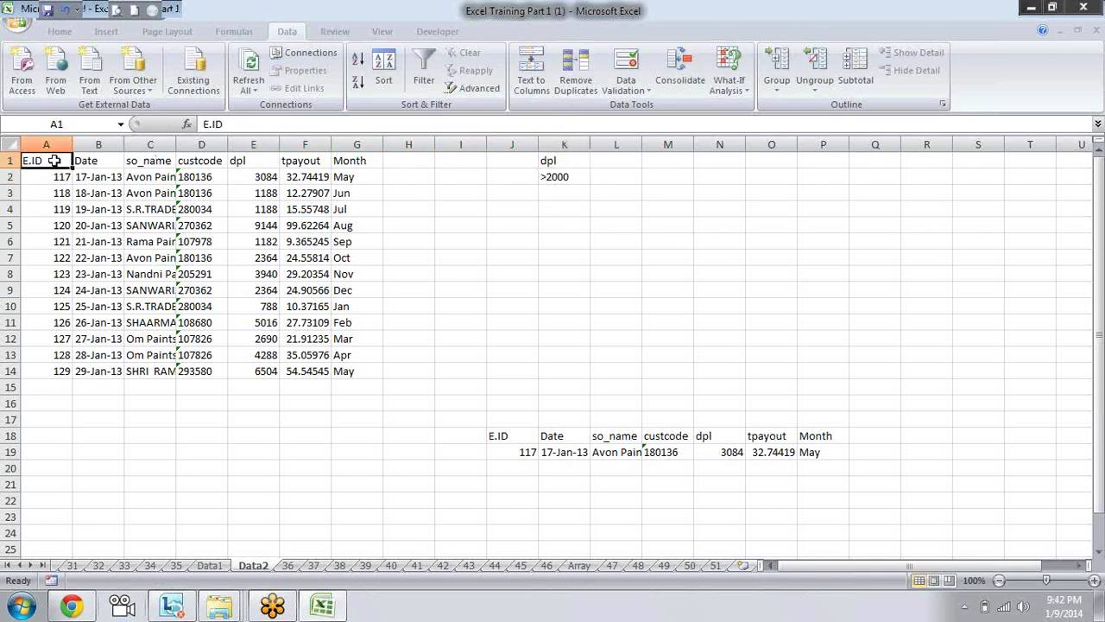
Rerun Advanced Filter with criteria K1:K2 and output to J18, listing IDs 117, 120, 122–124, 126, 127.
left_click(473, 87)
left_click(687, 322)
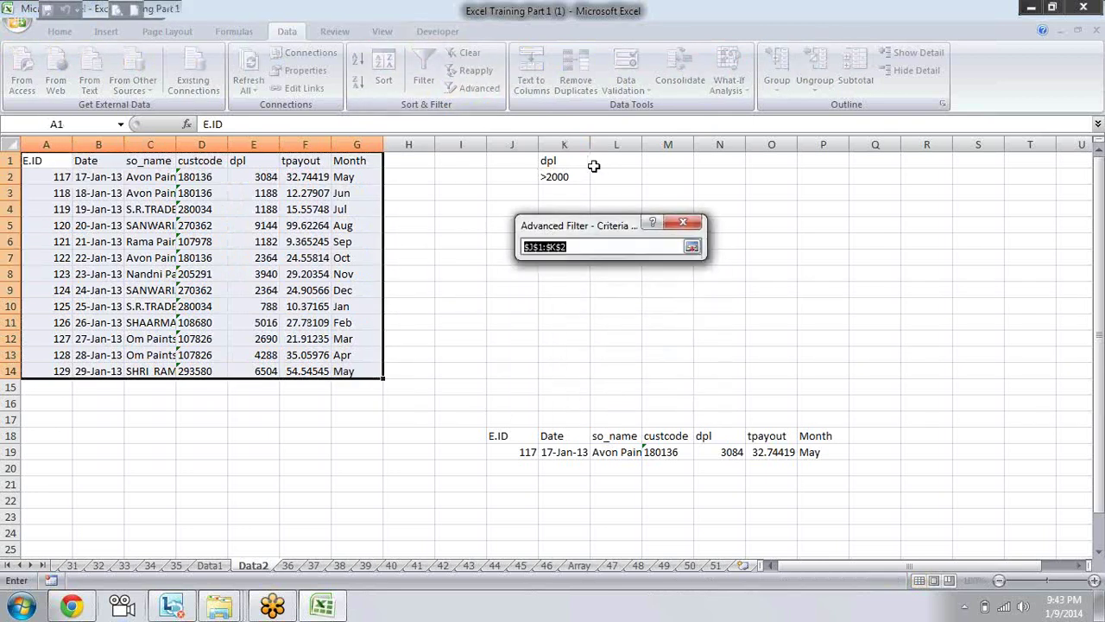
left_click_drag(566, 161, 574, 177)
key("Return")
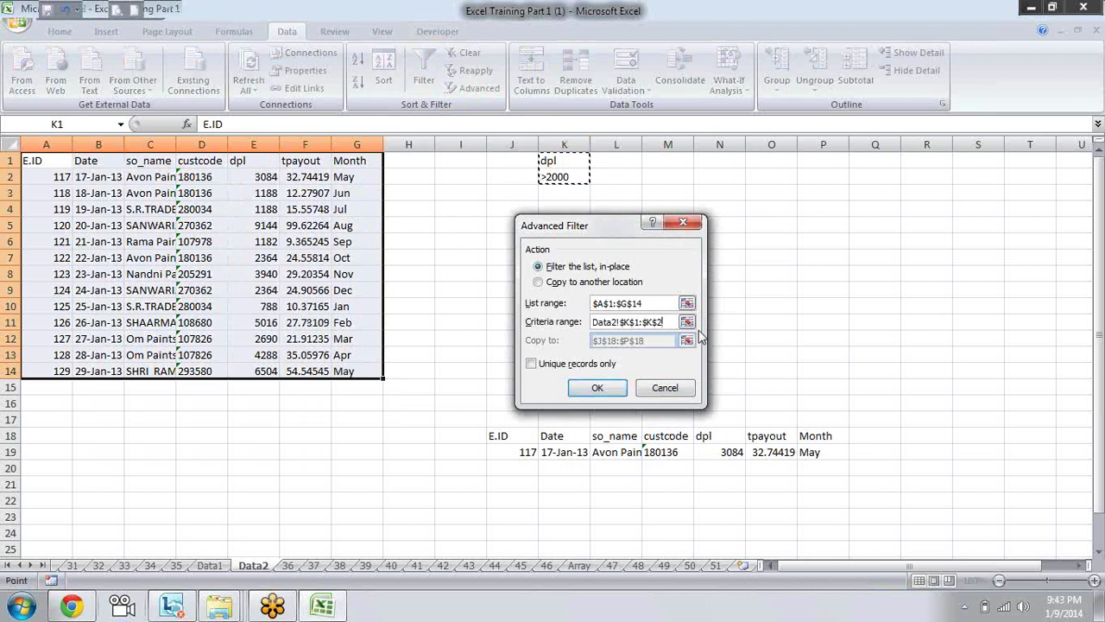
left_click(575, 282)
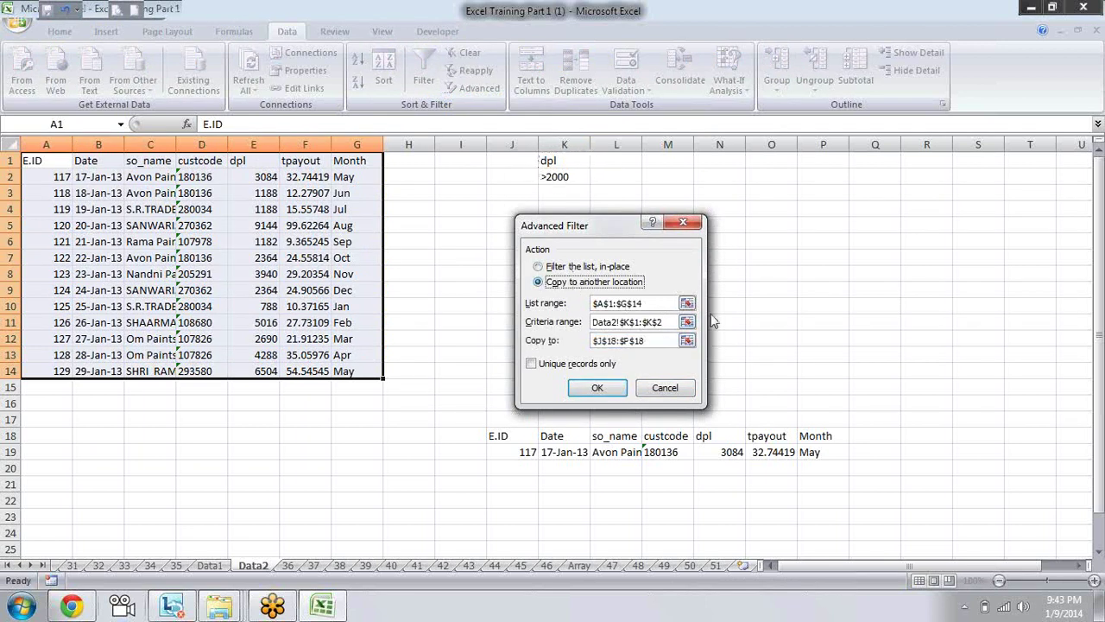
left_click(687, 340)
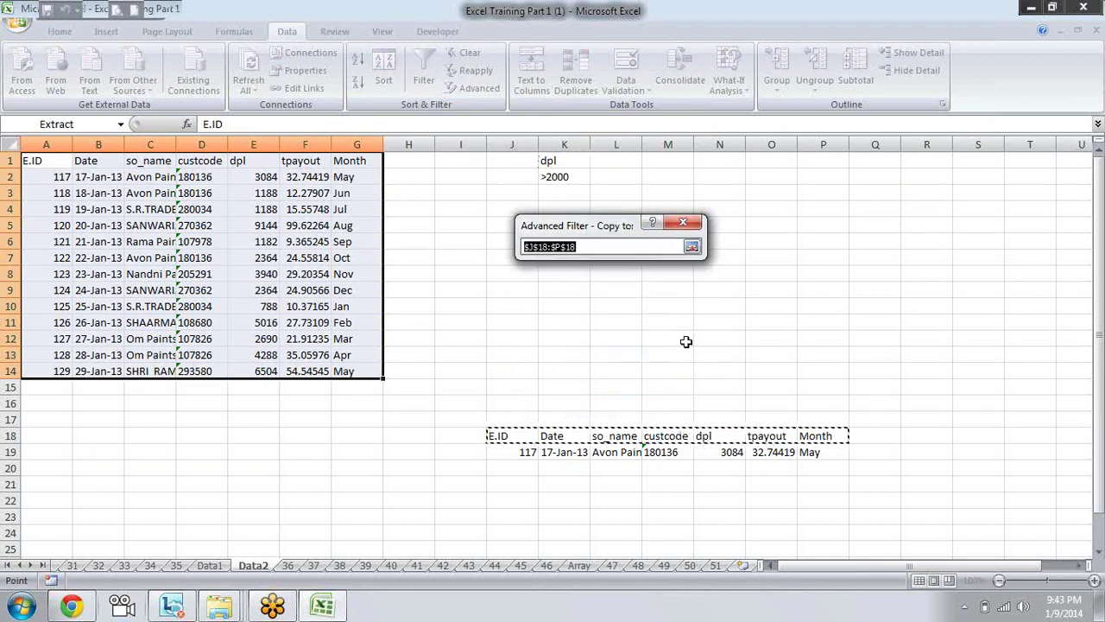
left_click(509, 433)
left_click(507, 323)
left_click(511, 435)
key("Return")
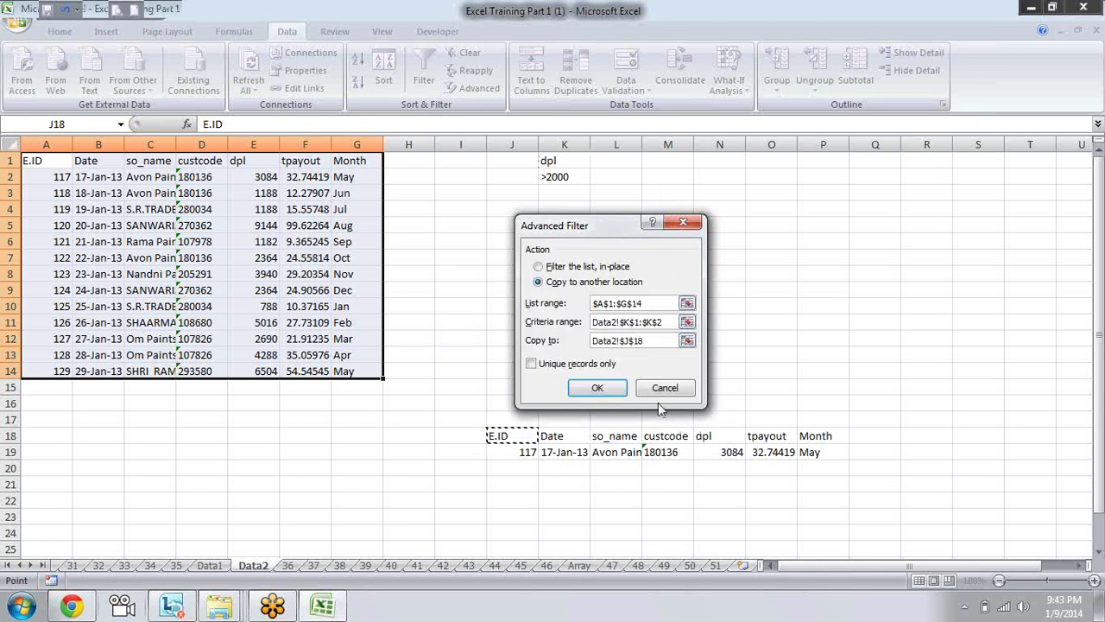
left_click(616, 386)
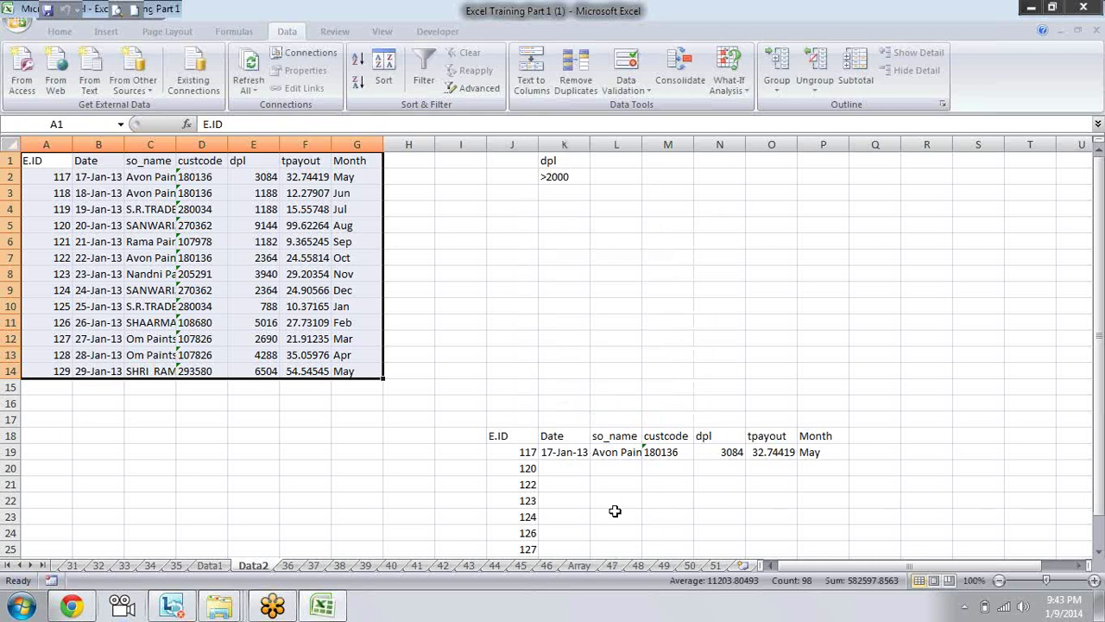
left_click(599, 482)
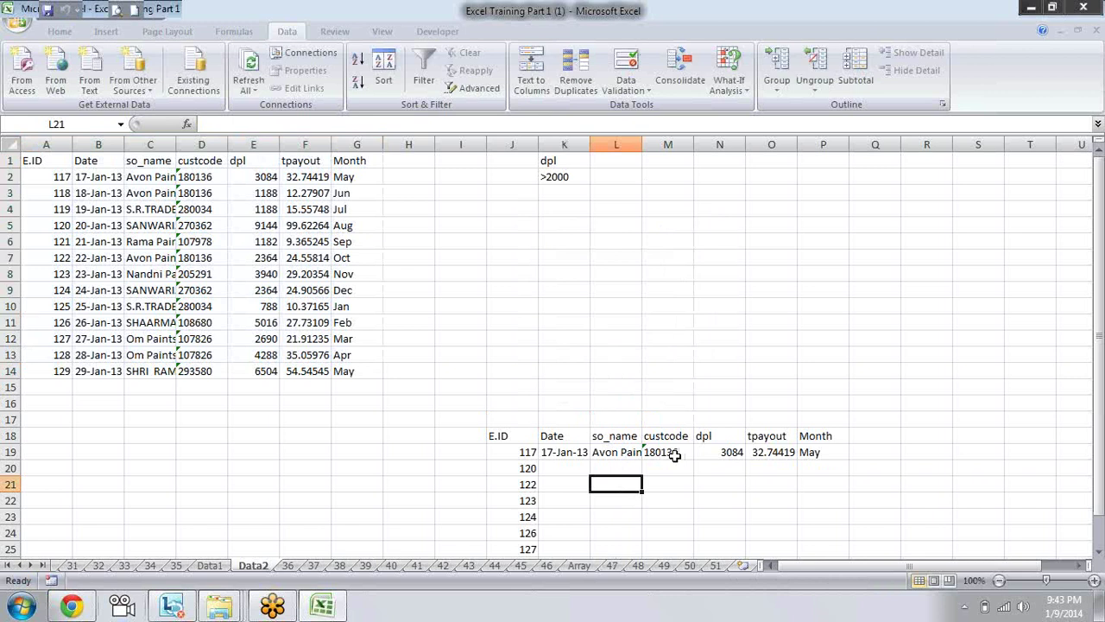
Select the extracted output table J18:P29 and delete its contents.
key("Right")
key("Right")
key("Left")
key("Left")
key("Left")
key("Left")
key("Down")
key("Down")
key("Down")
key("Down")
key("Down")
key("Down")
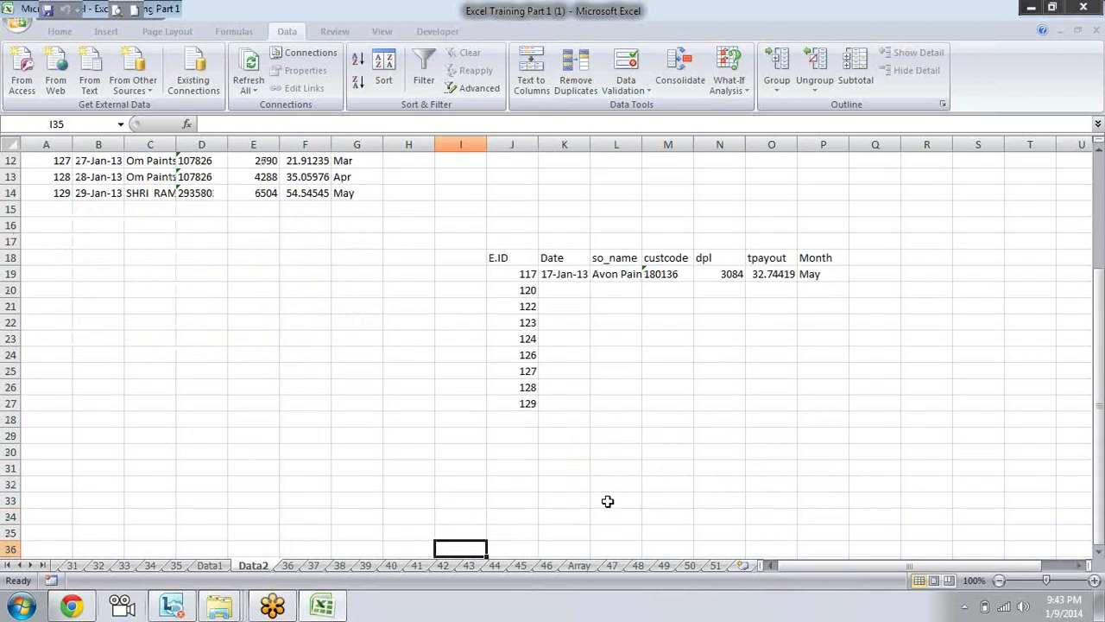
key("Down")
key("Down")
key("Down")
key("Up")
key("Up")
key("Up")
key("Up")
key("Up")
key("Up")
key("Up")
key("Up")
key("Up")
key("Down")
key("Down")
key("Down")
key("Down")
key("Down")
key("Down")
key("Down")
key("Right")
key("Down")
key("ctrl+shift+Right")
key("ctrl+shift+Down")
key("Delete")
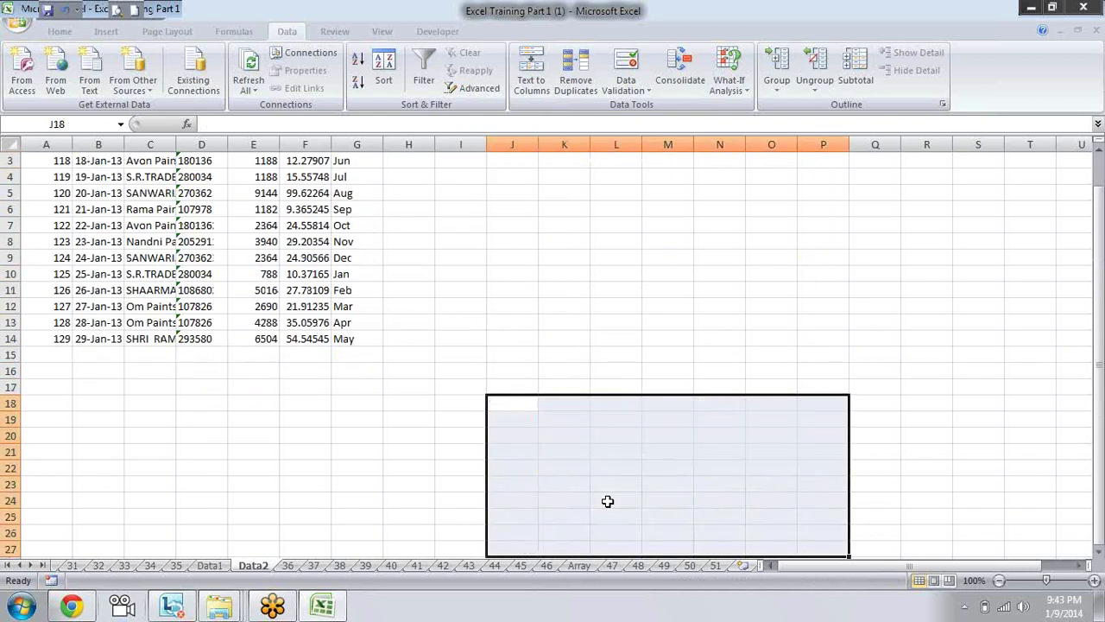
Check the dpl >2000 criteria in K1, then select the entire source table A1:G14.
key("Up")
key("Up")
key("Up")
key("Up")
key("Up")
key("Up")
key("Left")
key("Home")
key("Right")
key("Right")
key("Right")
key("Right")
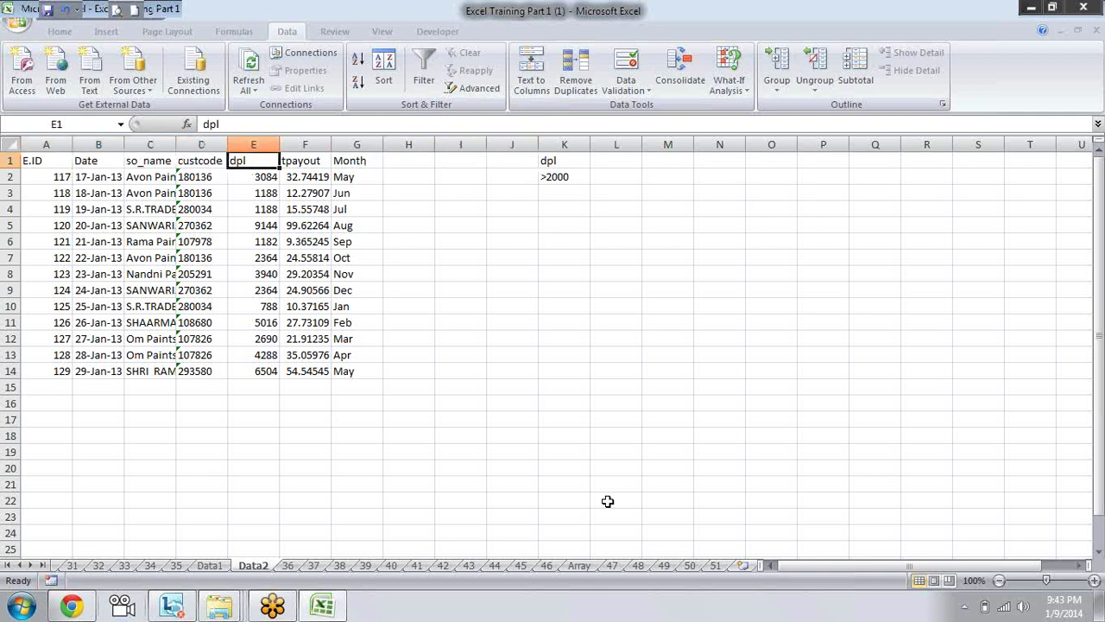
key("ctrl+Right")
key("ctrl+Right")
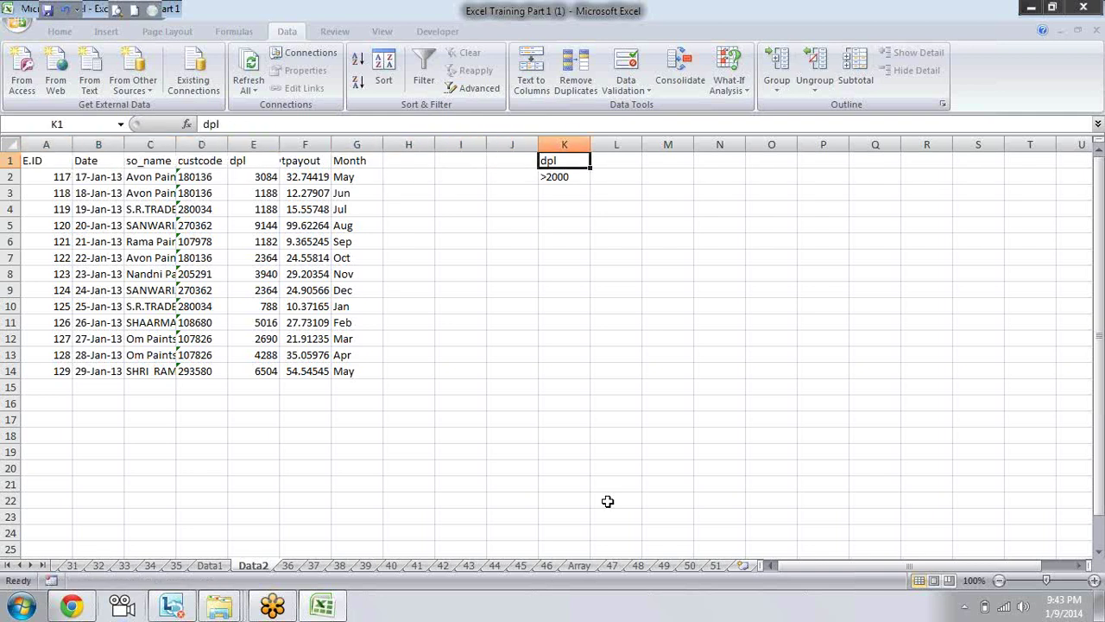
key("Left")
key("Left")
key("Left")
key("Left")
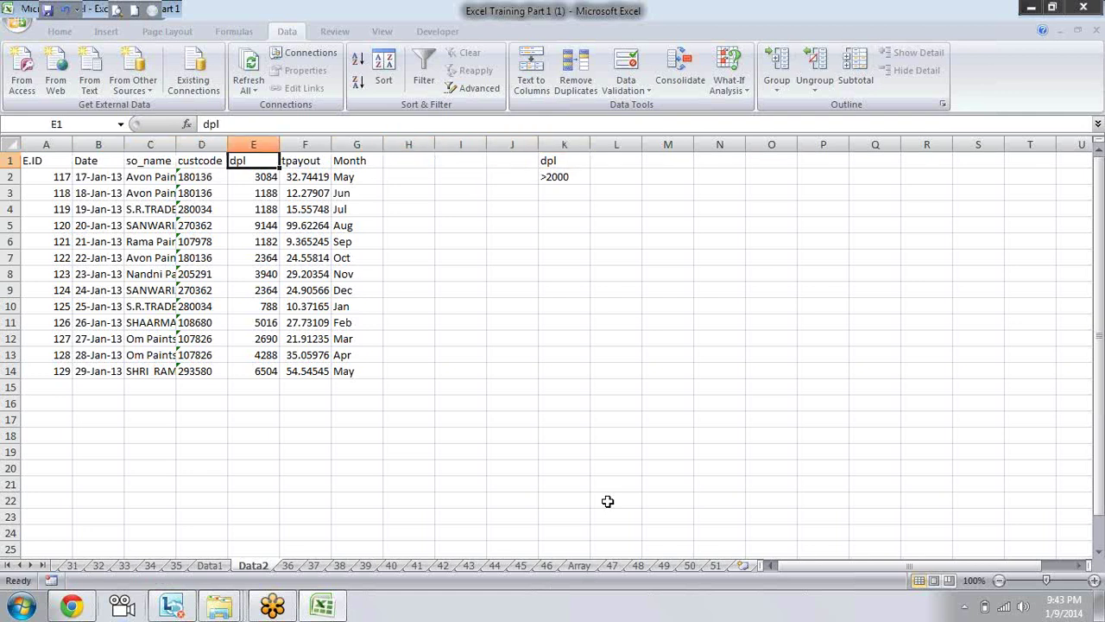
key("Home")
key("ctrl+shift+Right")
key("ctrl+shift+Down")
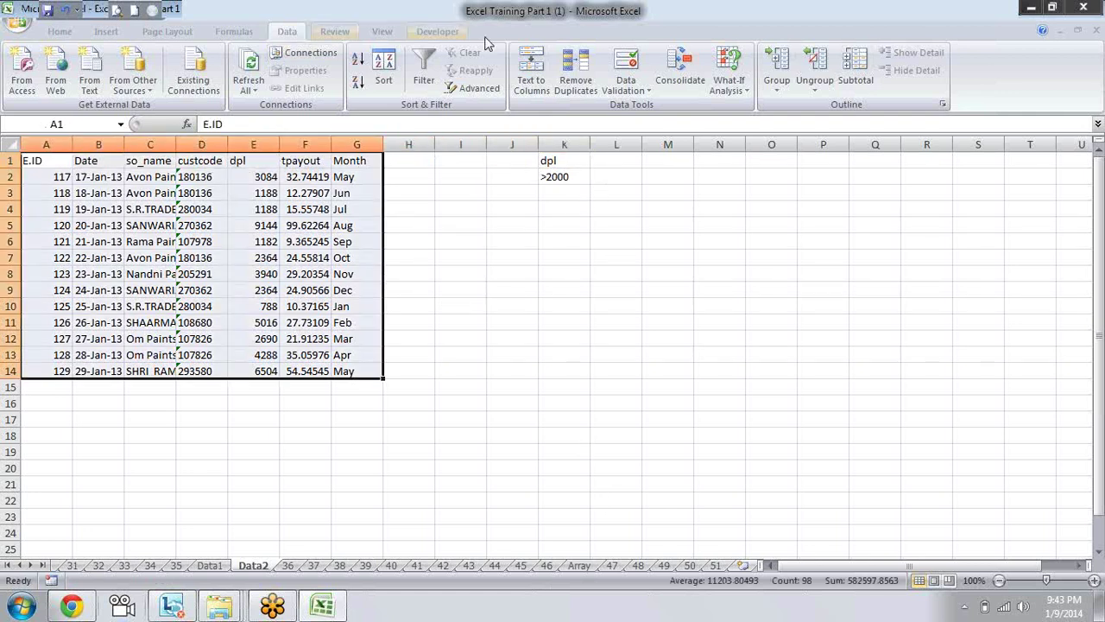
Run an advanced filter copying dpl >2000 records (criteria K1:K2) to J18.
left_click(477, 88)
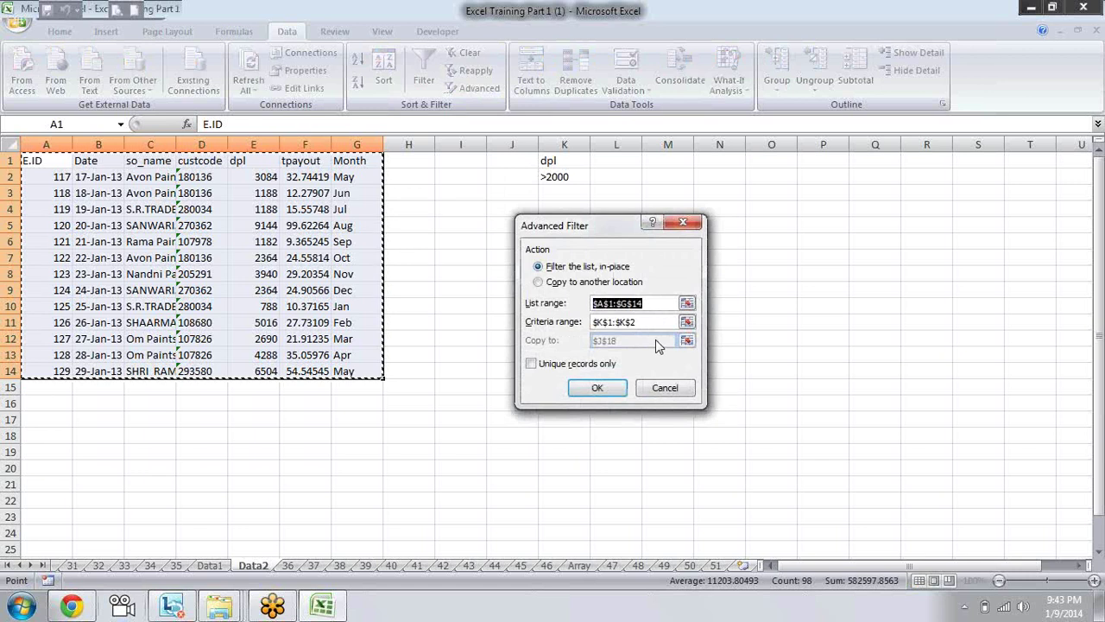
left_click(634, 282)
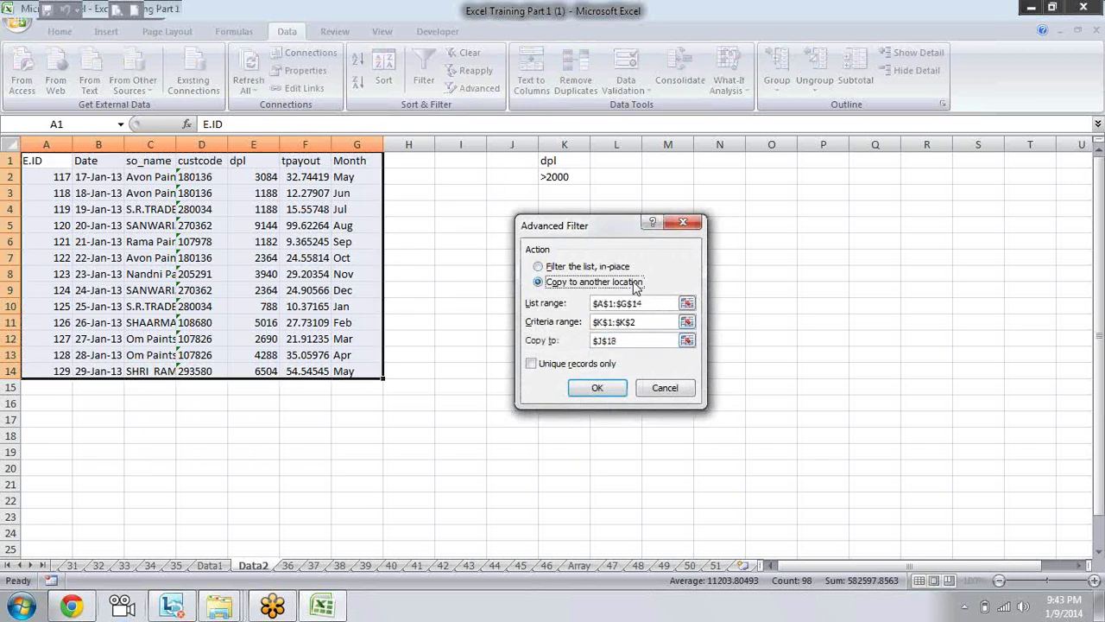
left_click(688, 322)
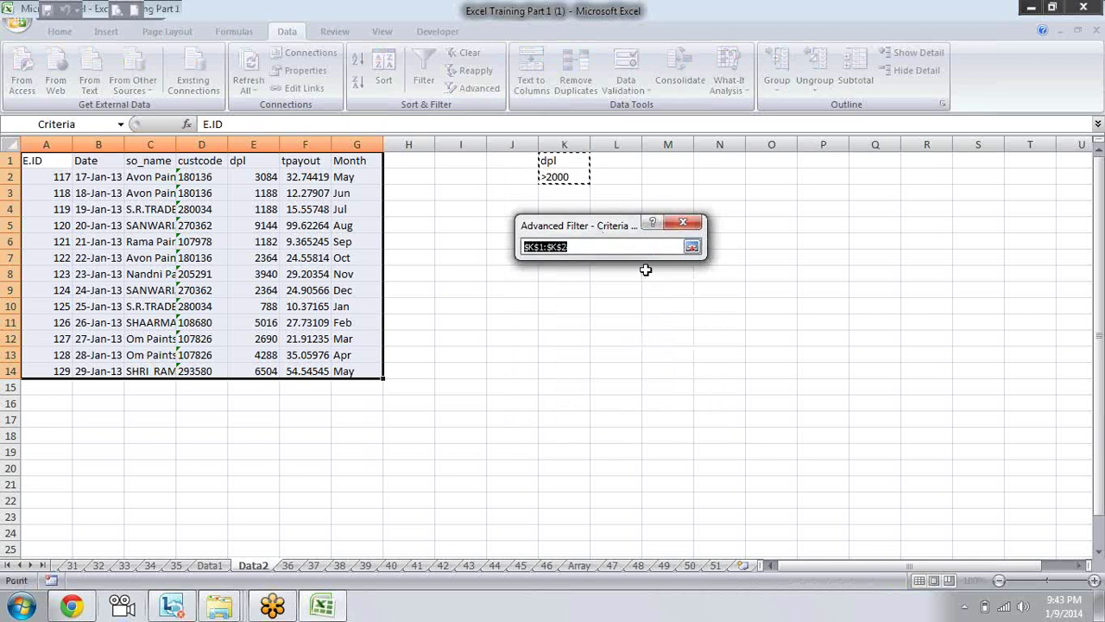
key("Return")
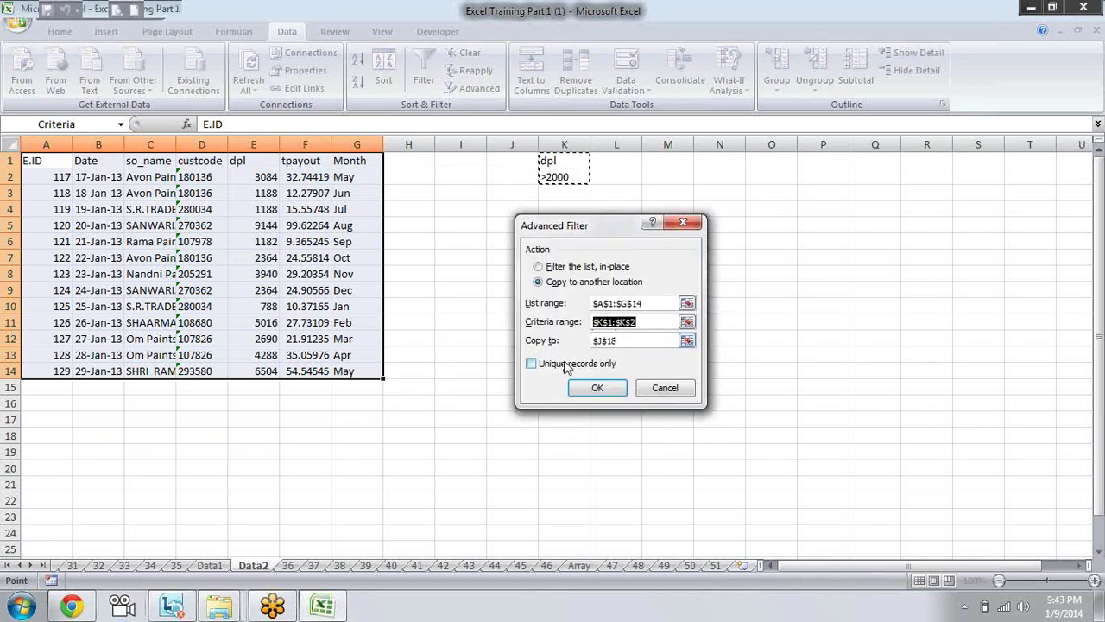
left_click(596, 388)
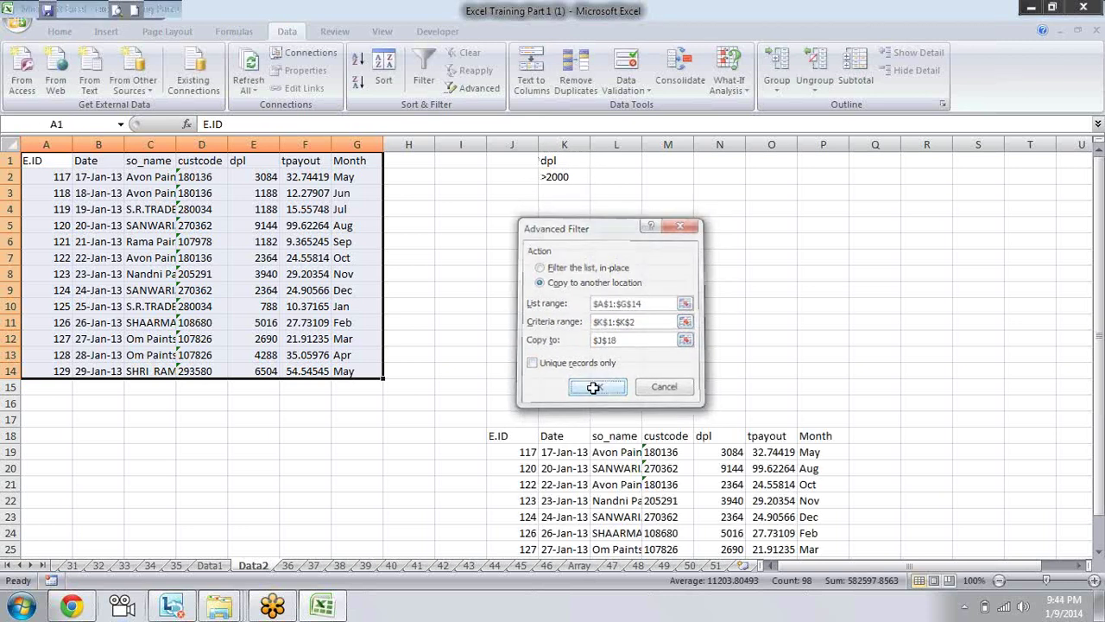
Check the headings and dpl values of the newly copied table.
left_click(575, 441)
key("Right")
key("Right")
key("Right")
key("Down")
key("Down")
key("Down")
key("Down")
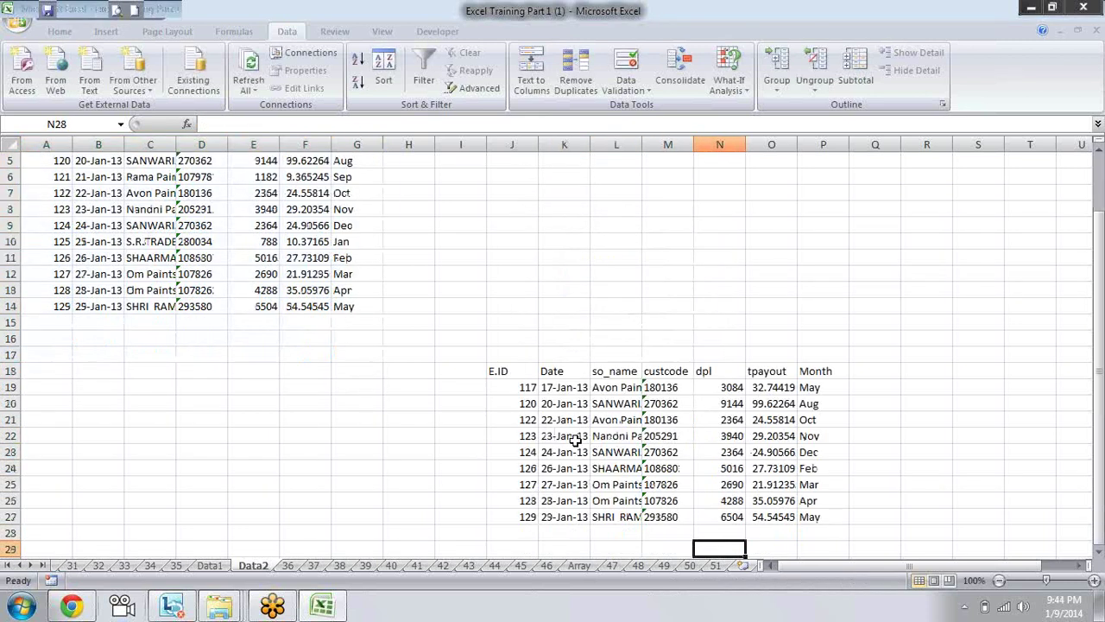
key("Down")
key("Down")
key("Down")
key("Up")
key("Up")
key("Up")
key("Up")
key("Up")
key("Up")
key("Up")
key("Up")
key("Up")
key("Up")
key("Up")
key("Up")
key("Up")
key("Up")
key("Up")
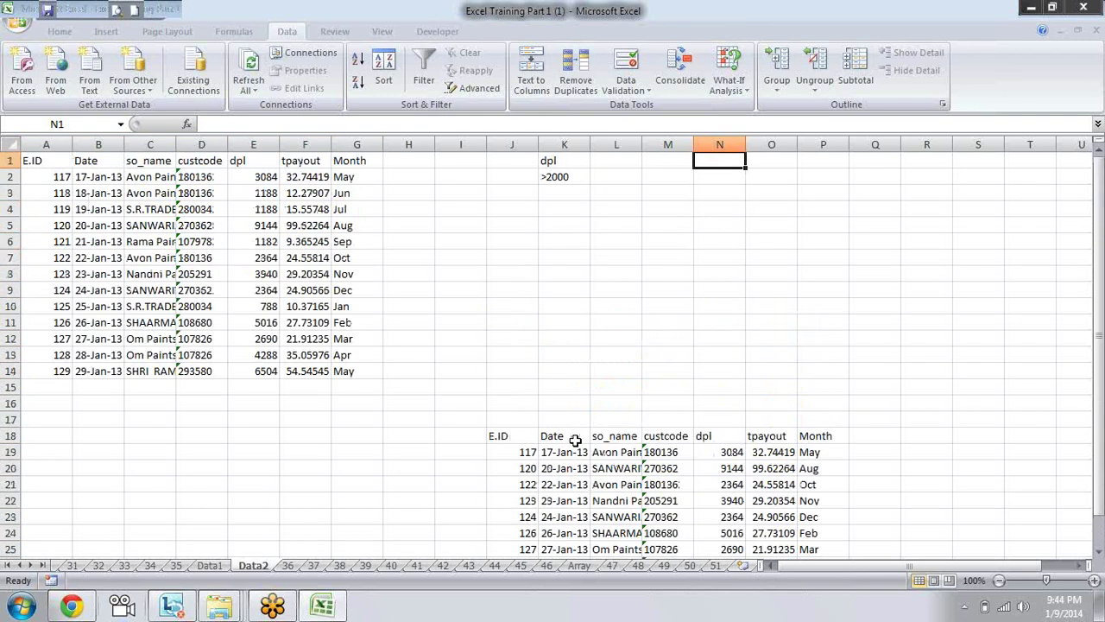
Select the dpl criteria cells K1:K2.
key("Left")
key("ctrl+Left")
key("ctrl+Left")
key("Right")
key("Right")
key("Right")
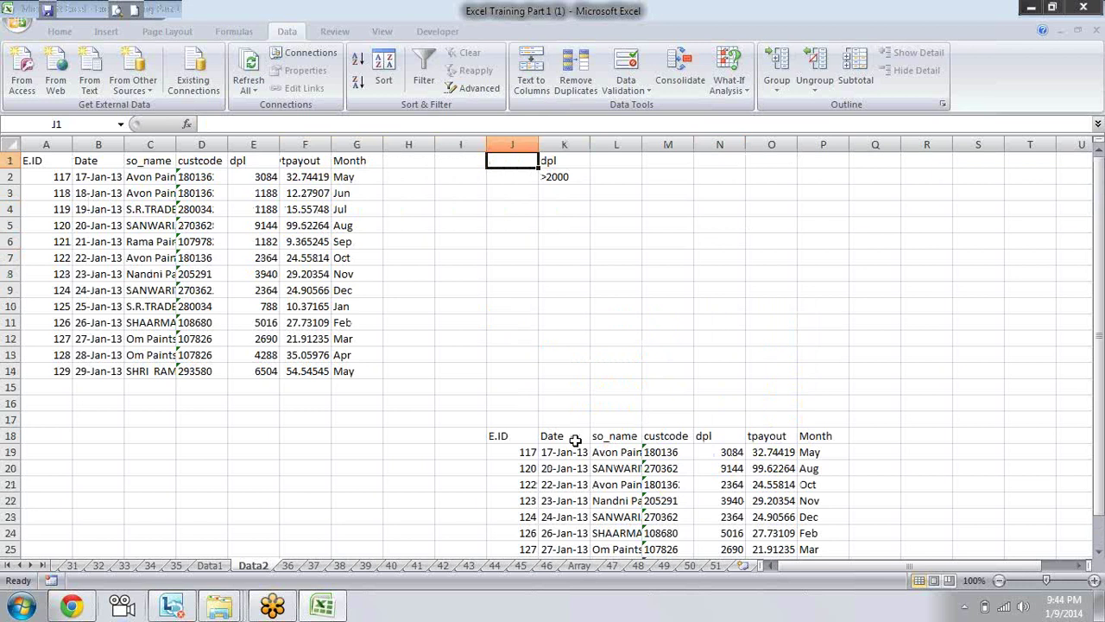
key("Right")
key("shift+Down")
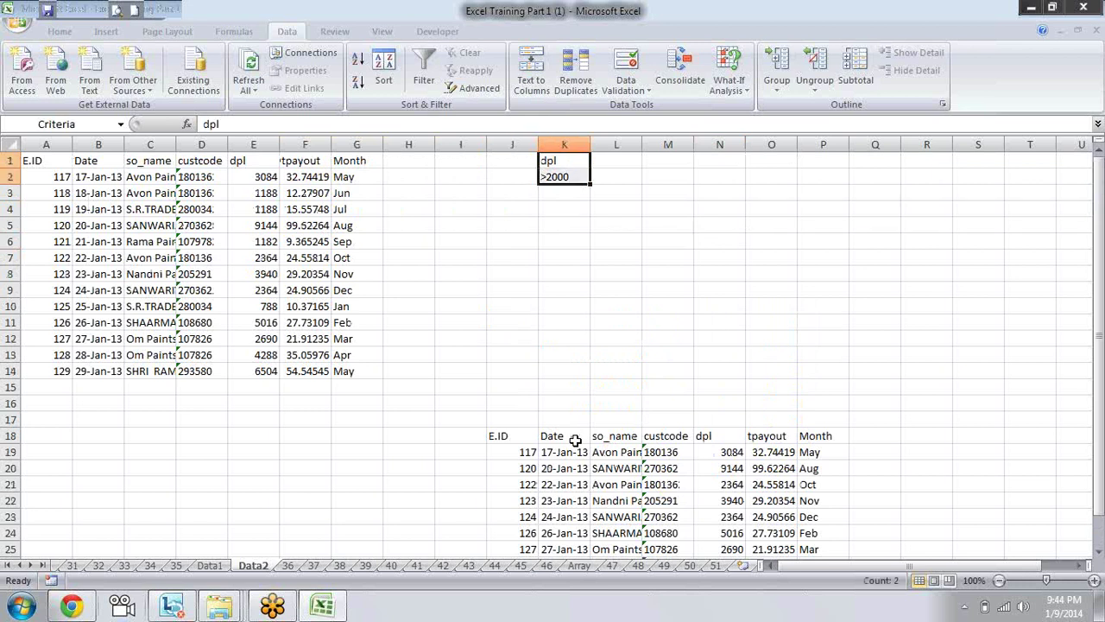
Select and delete the filtered output table J18:P27.
key("Down")
key("Down")
key("Down")
key("Down")
key("ctrl+Down")
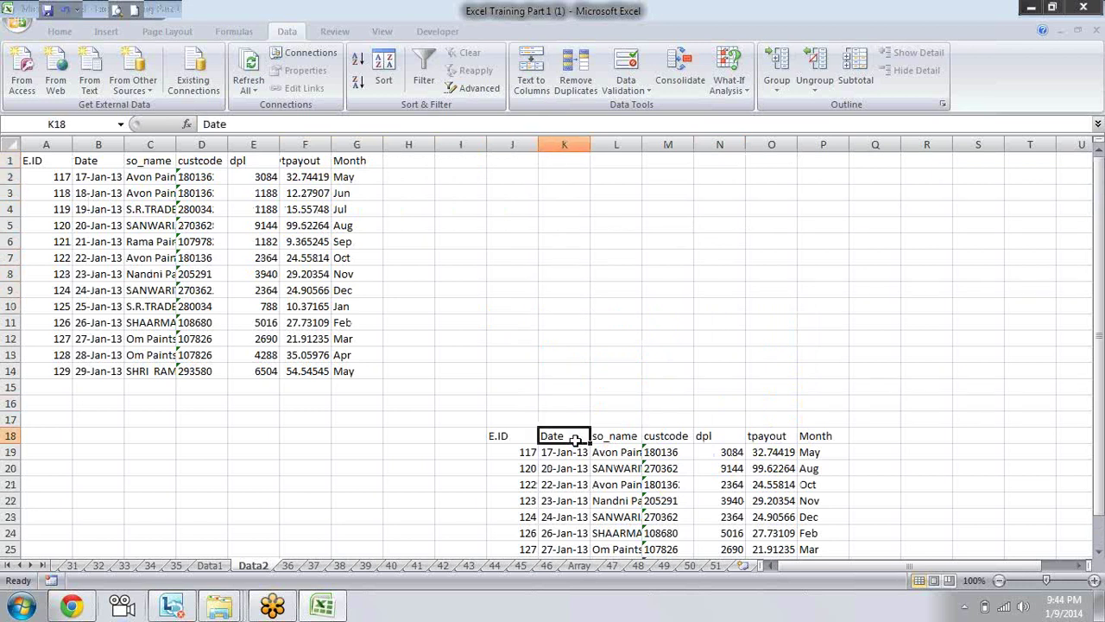
key("Down")
key("Left")
key("Up")
key("ctrl+shift+Right")
key("ctrl+shift+Down")
key("Delete")
Select the so_name column C1:C14 in the source table.
key("Left")
key("Left")
key("Left")
key("Left")
key("Left")
key("Left")
key("Up")
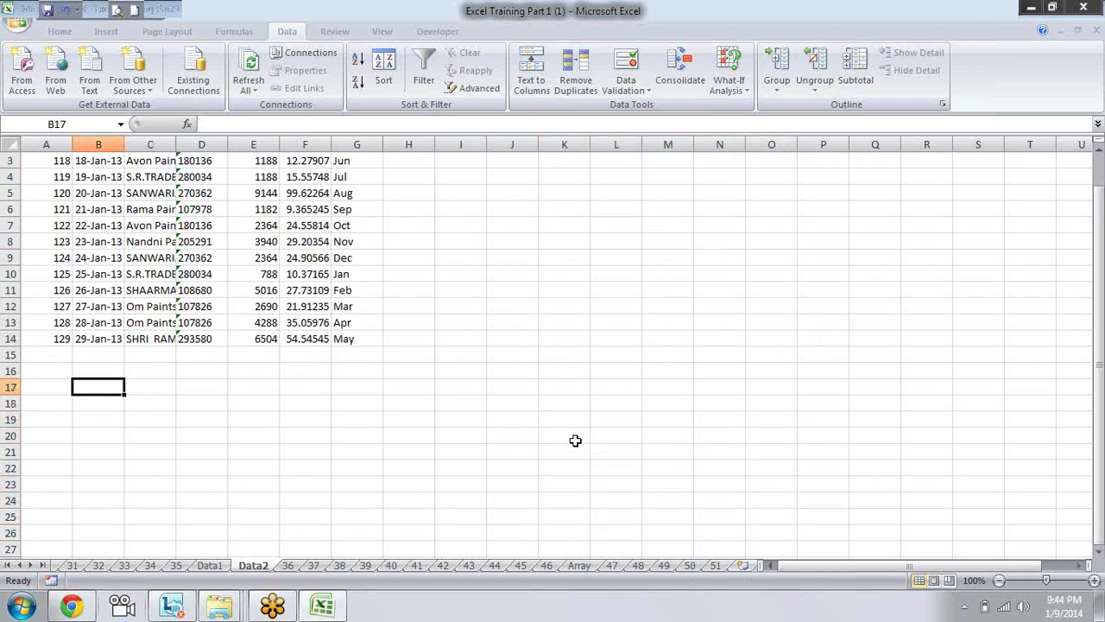
key("ctrl+Up")
key("ctrl+Up")
key("Right")
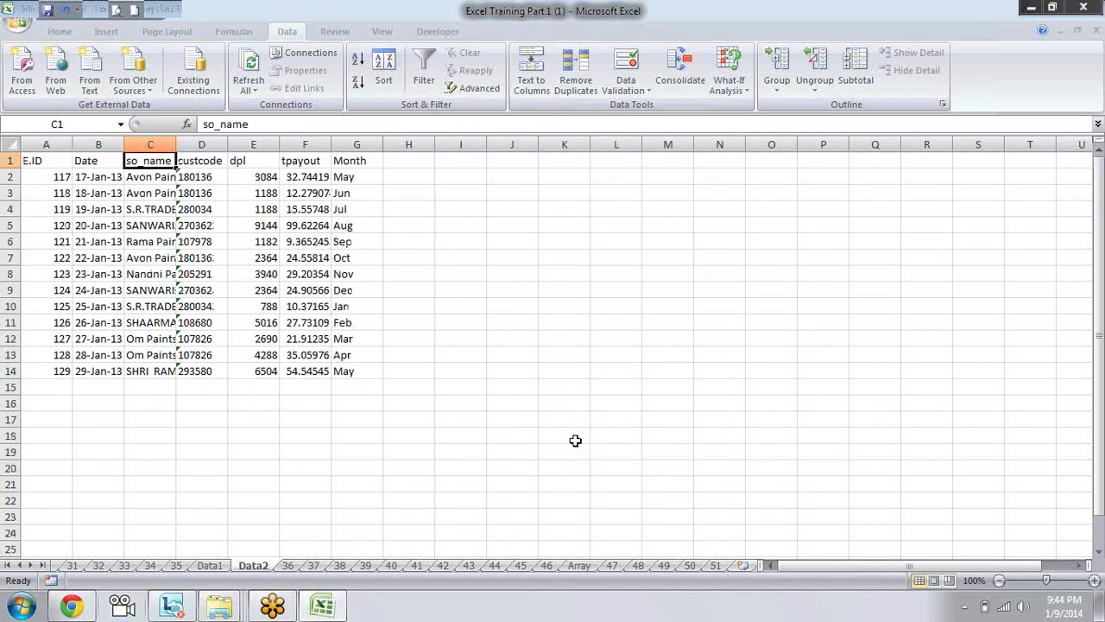
key("ctrl+shift+Down")
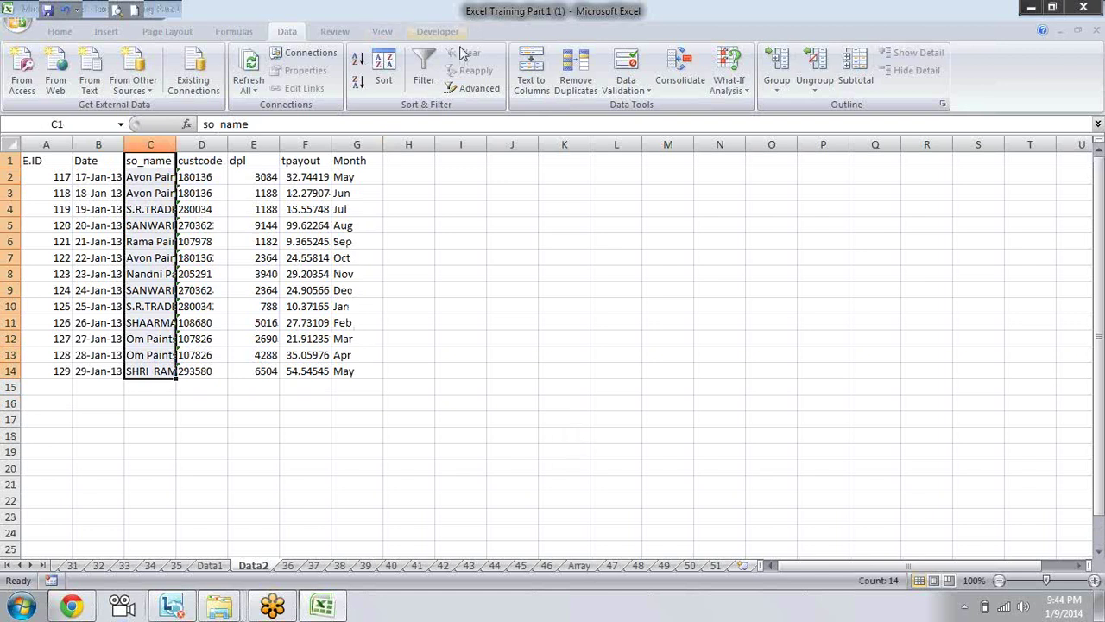
Set up an advanced filter copying A1:G14 to O1 with the criteria range cleared.
left_click(467, 90)
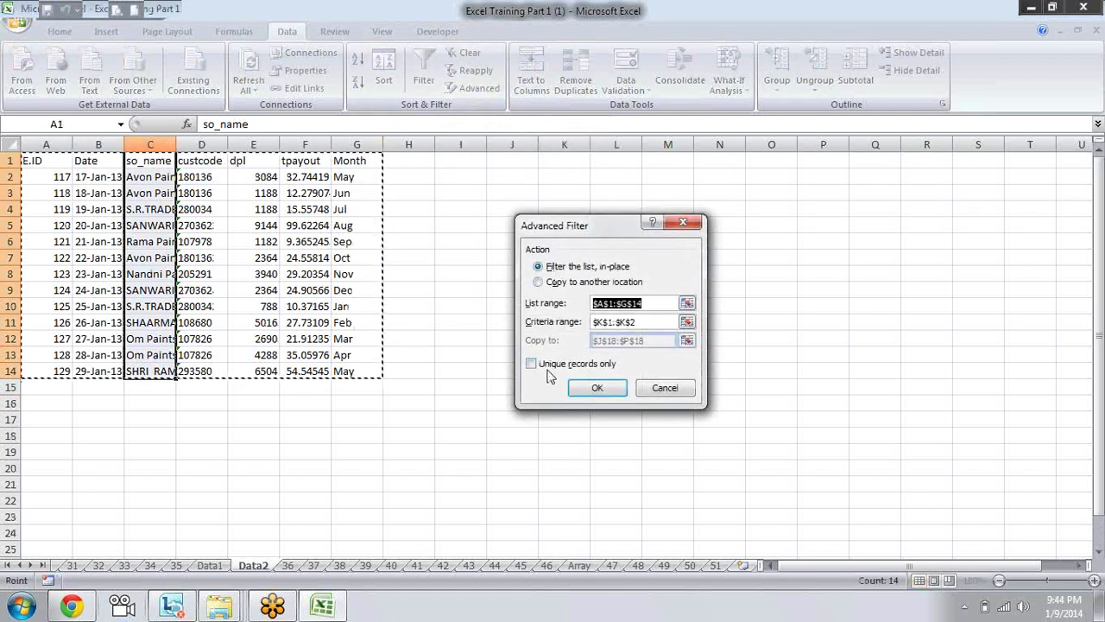
left_click(550, 281)
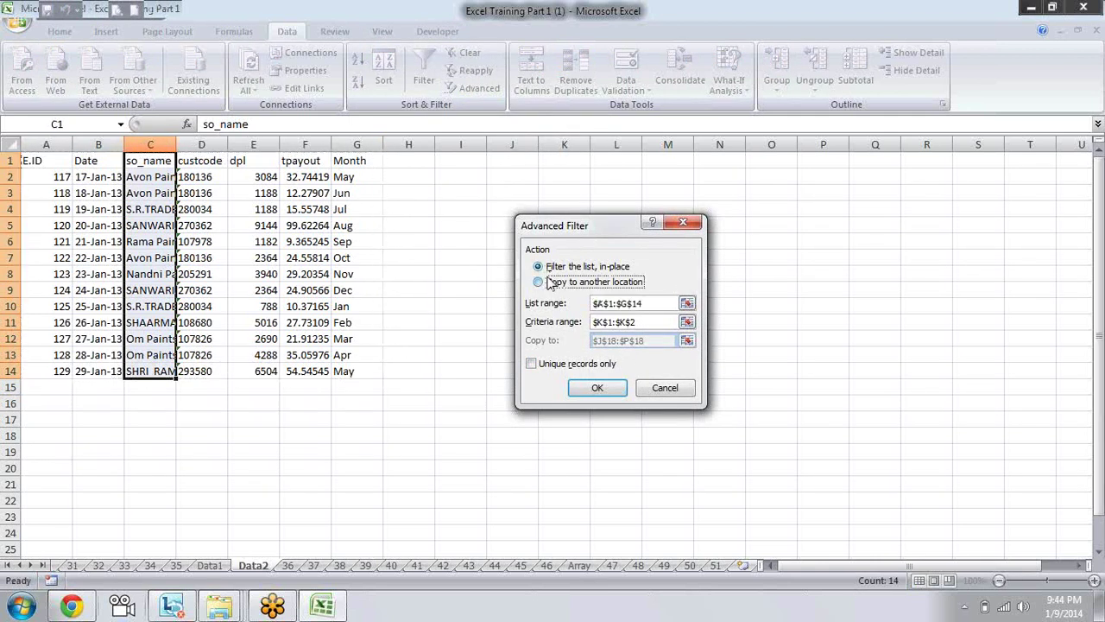
left_click(686, 340)
left_click(760, 163)
key("Return")
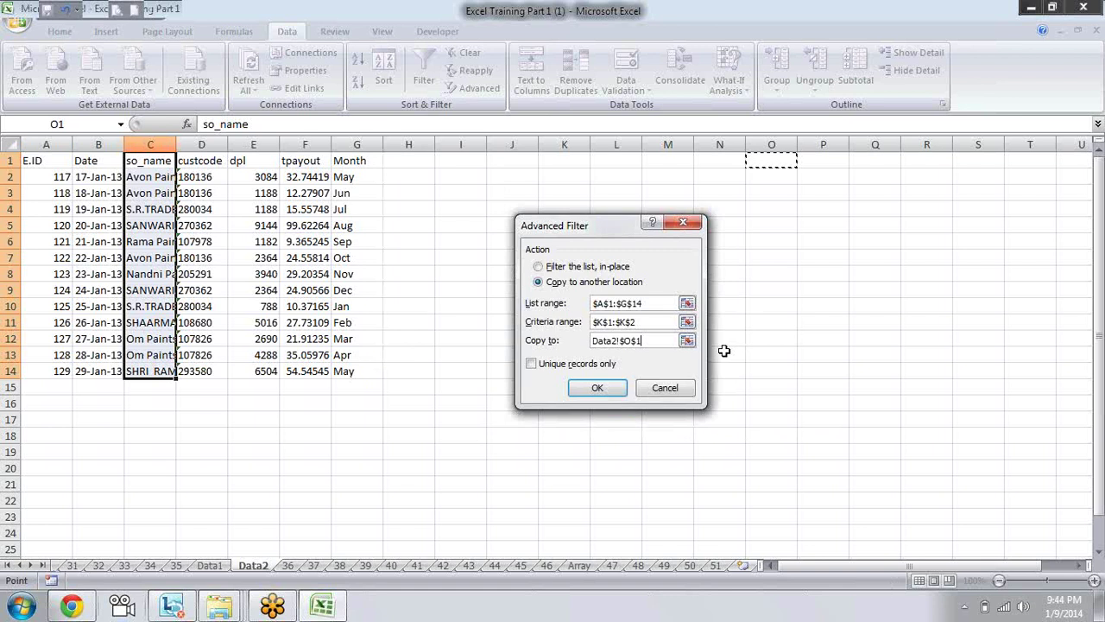
left_click(667, 321)
left_click(641, 340)
left_click_drag(638, 322, 588, 321)
key("BackSpace")
left_click(687, 342)
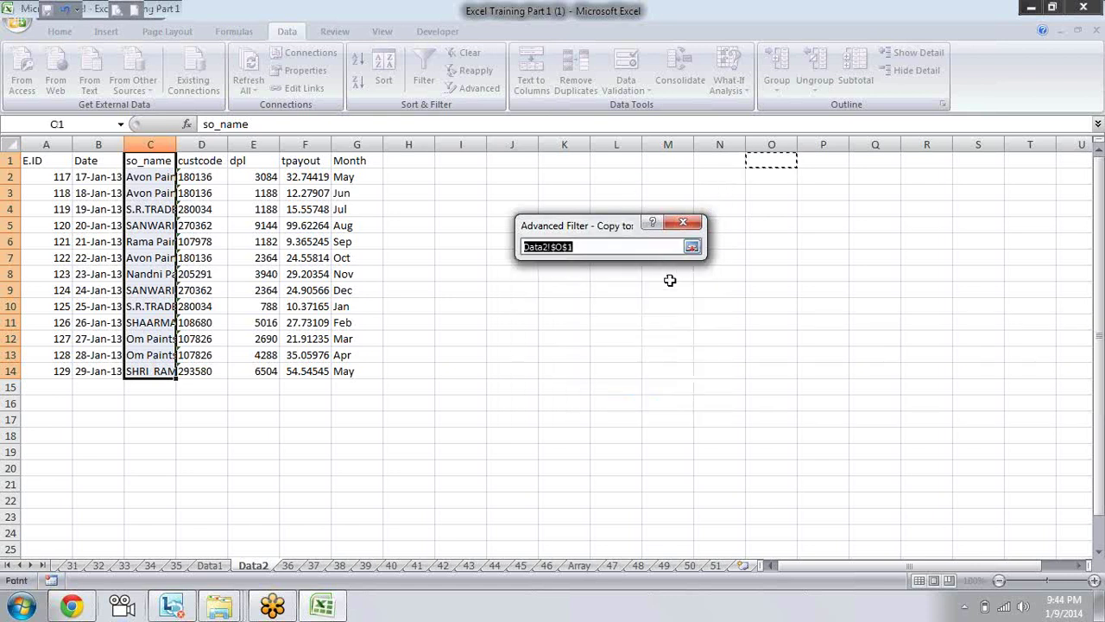
key("Return")
Run it with Unique records only and check the copied ID 121 in O6.
left_click(555, 366)
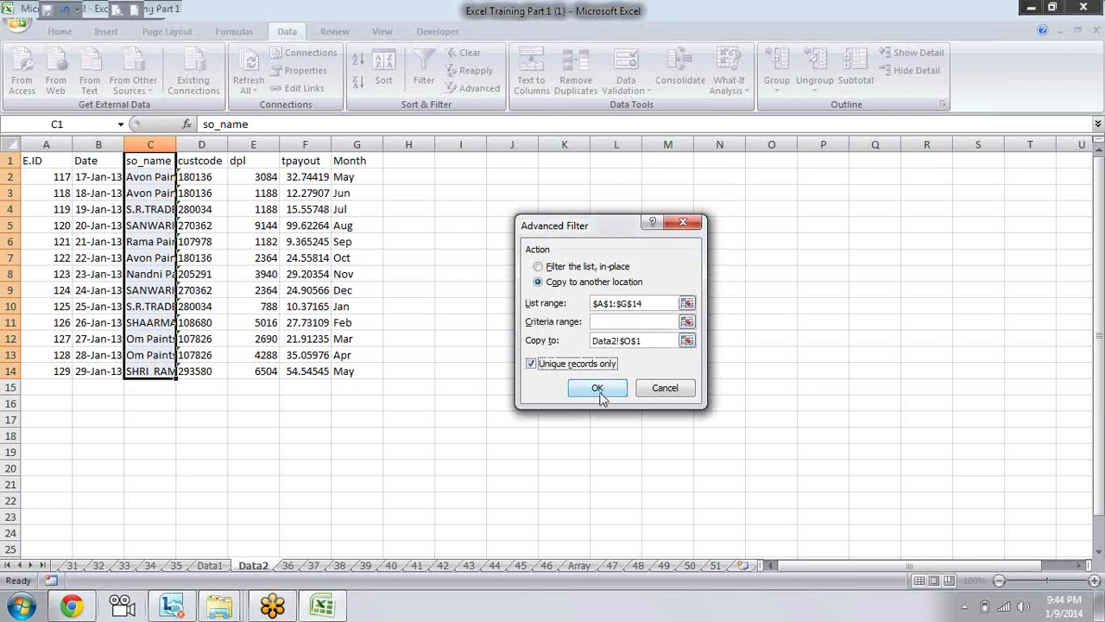
left_click(598, 389)
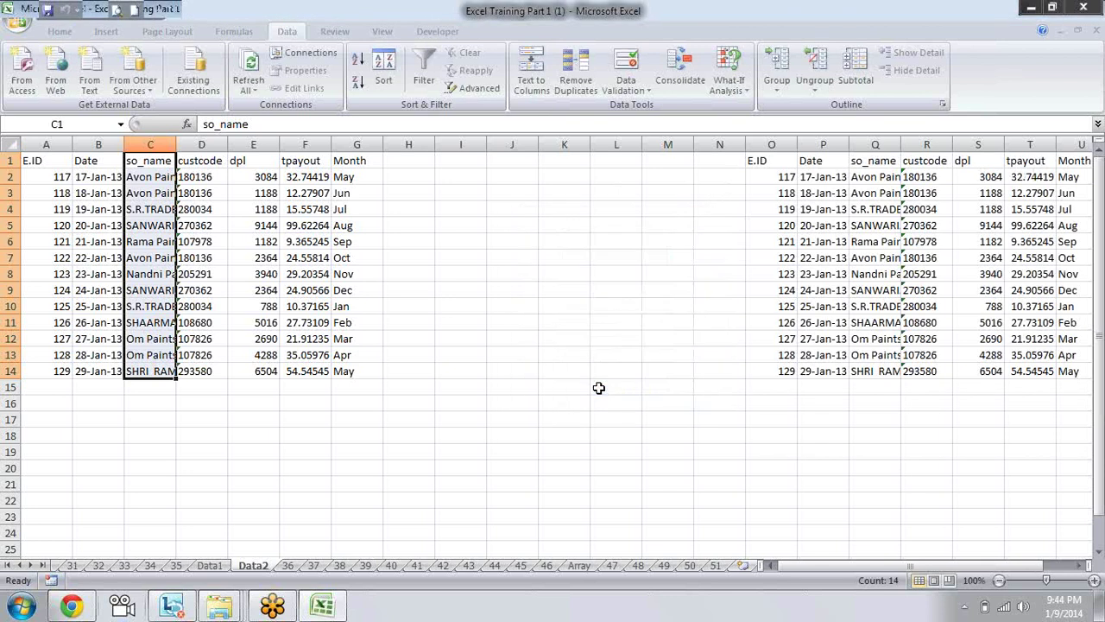
left_click(765, 242)
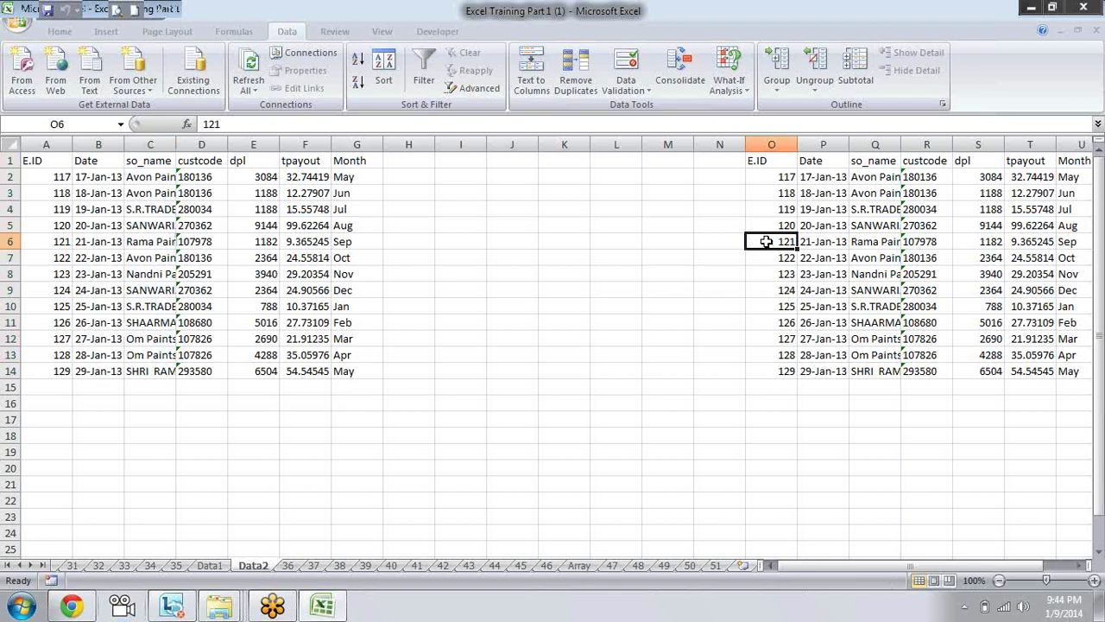
Delete the copied table in O1:U14.
left_click(753, 162)
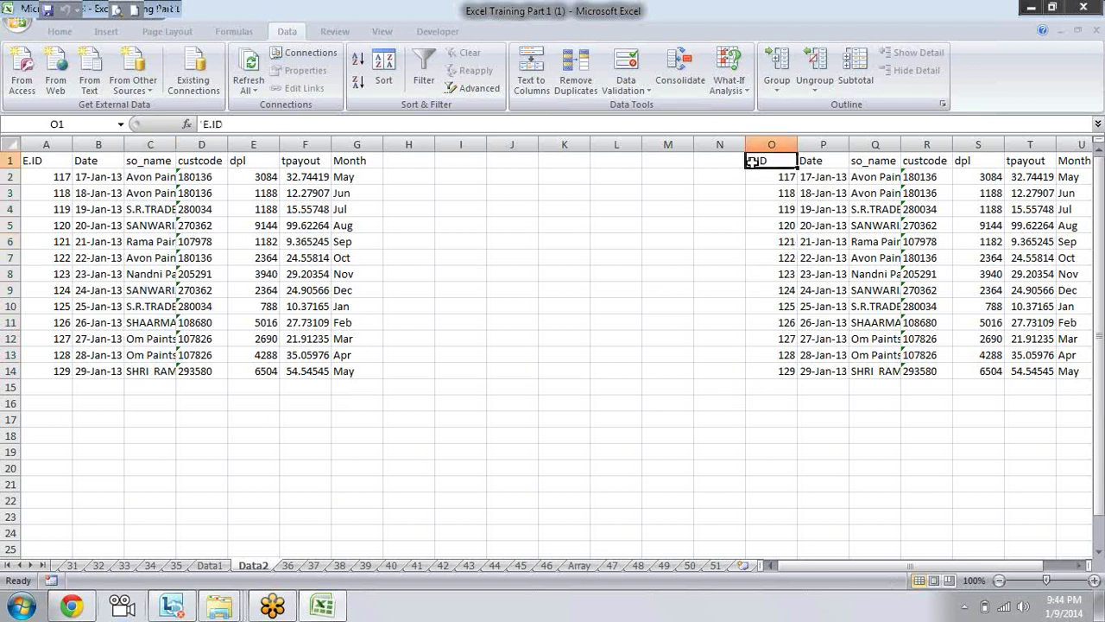
key("ctrl+shift+Down")
key("ctrl+shift+Right")
key("Delete")
Select the whole original table A1:G14.
key("Left")
key("ctrl+Left")
key("ctrl+Left")
key("ctrl+shift+Right")
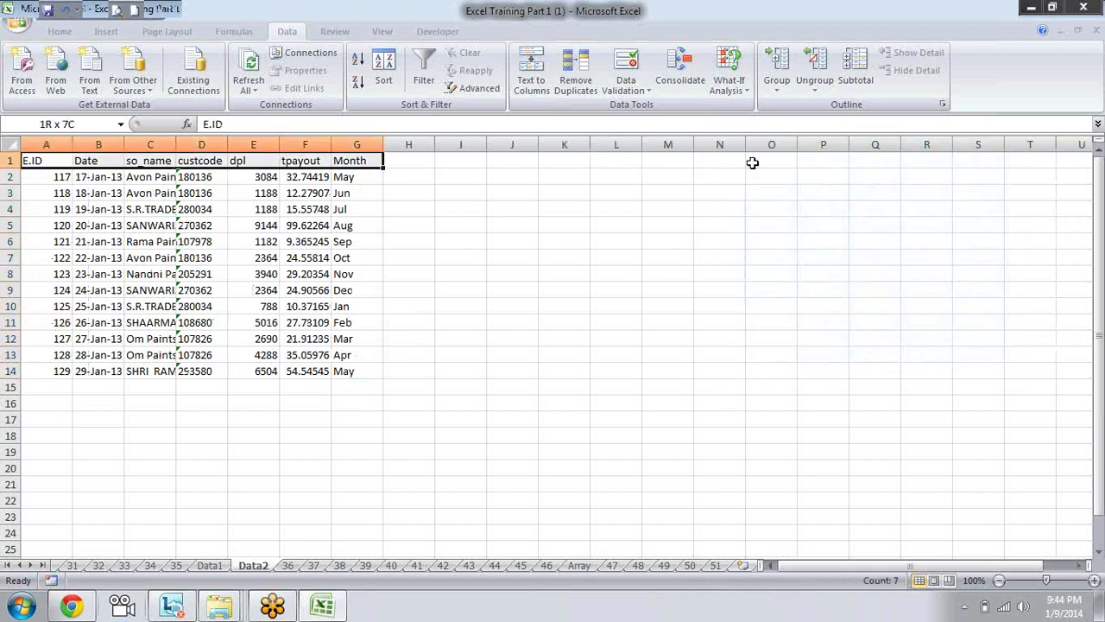
key("ctrl+shift+Down")
Try an advanced filter with unique records, output K11 and the so_name column as list range, then cancel.
left_click(473, 88)
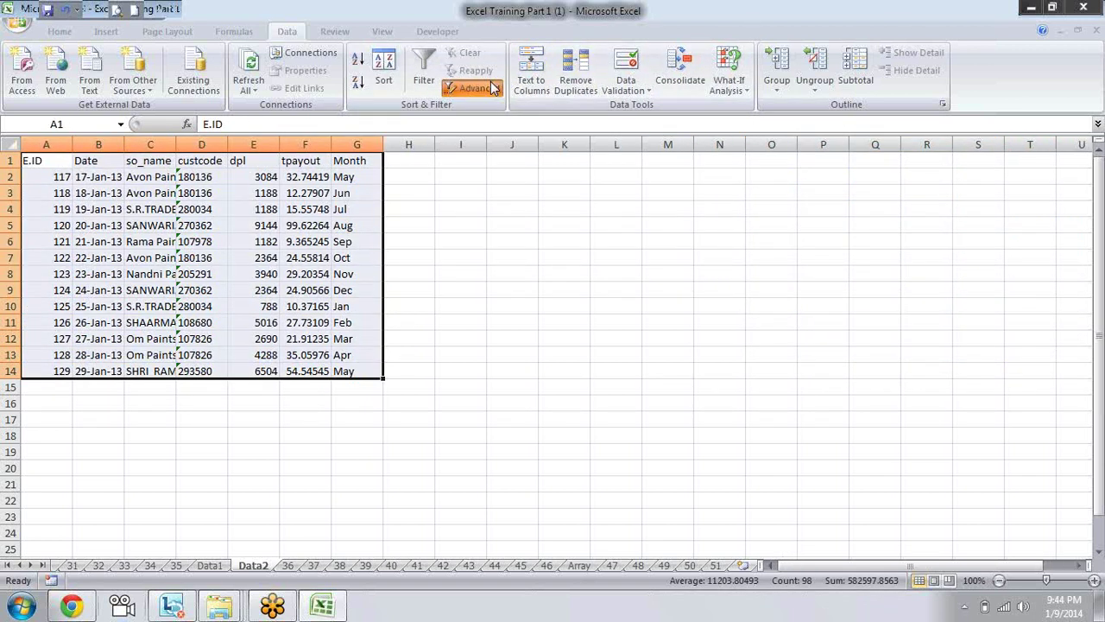
left_click(563, 285)
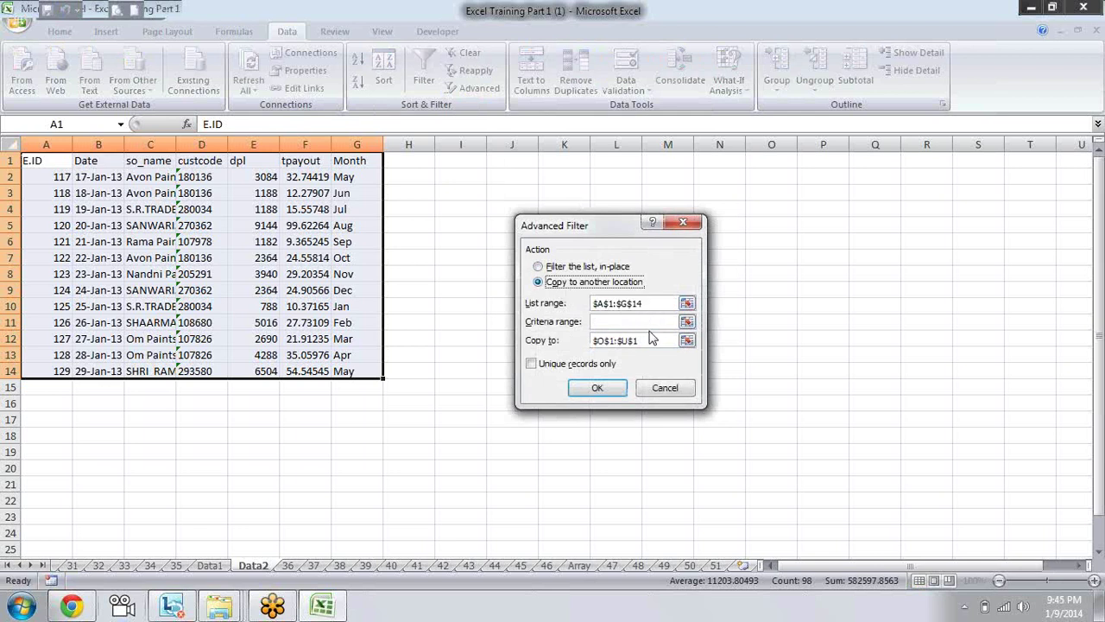
left_click(686, 341)
left_click(505, 319)
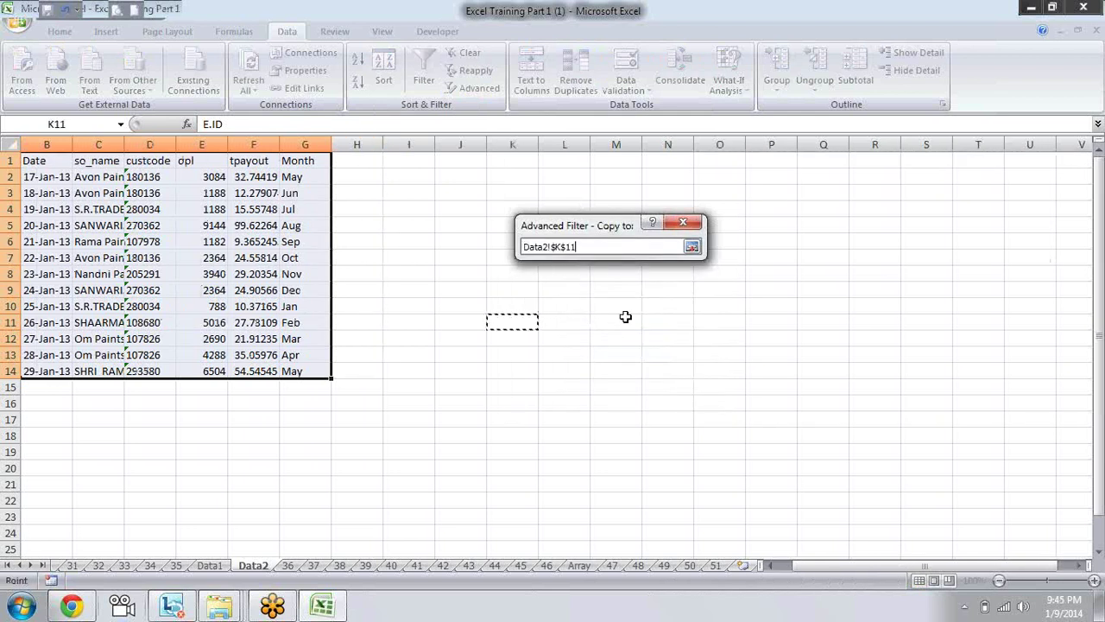
key("Return")
left_click(559, 369)
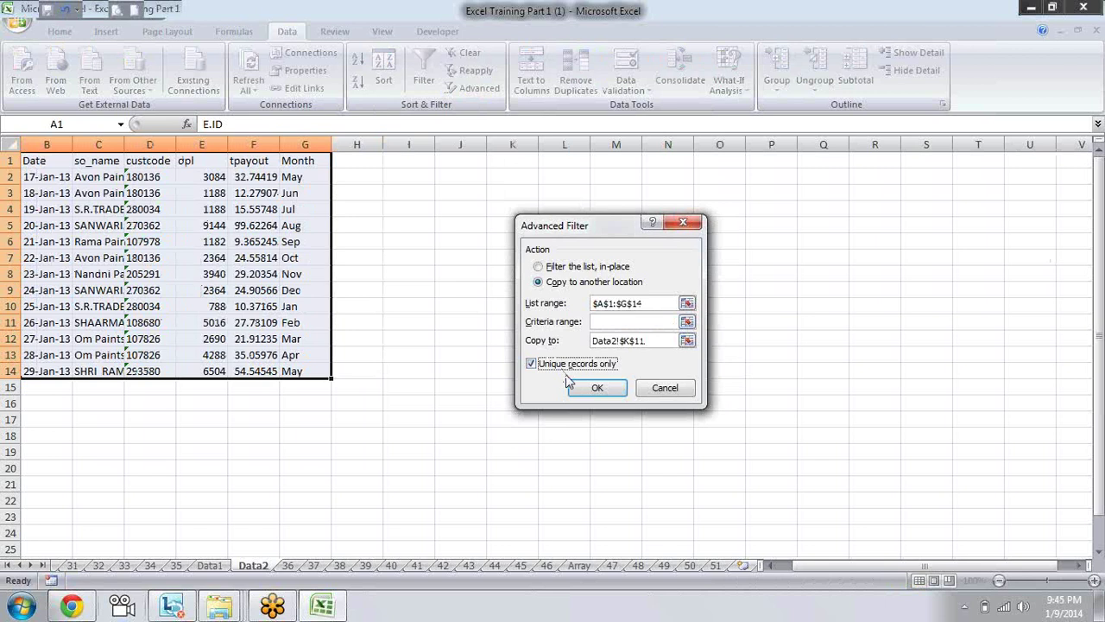
left_click(687, 303)
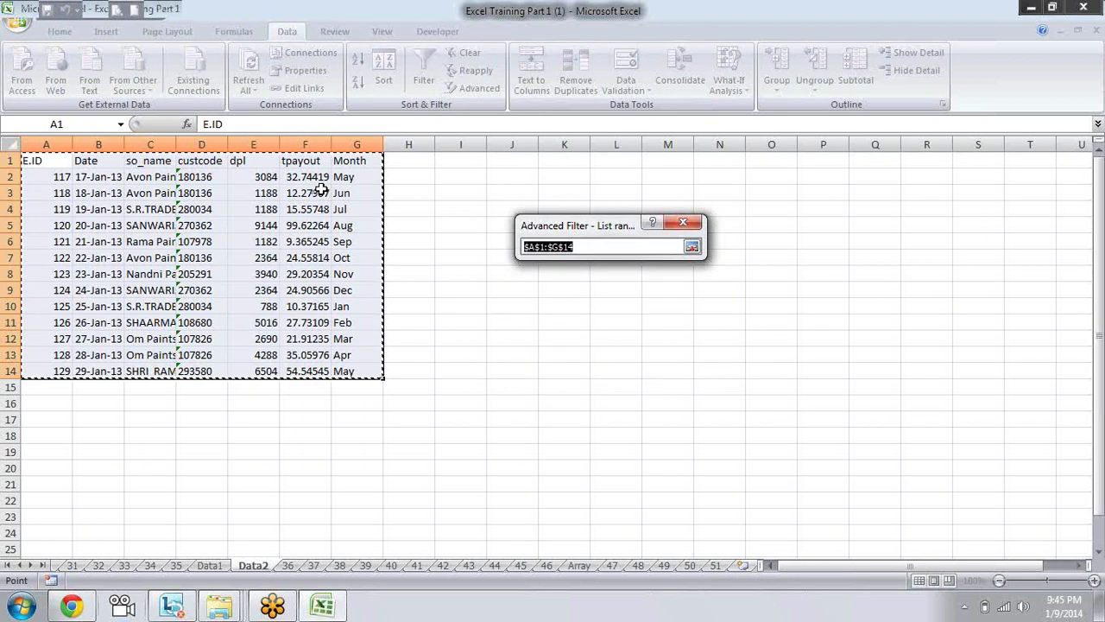
left_click_drag(147, 161, 164, 339)
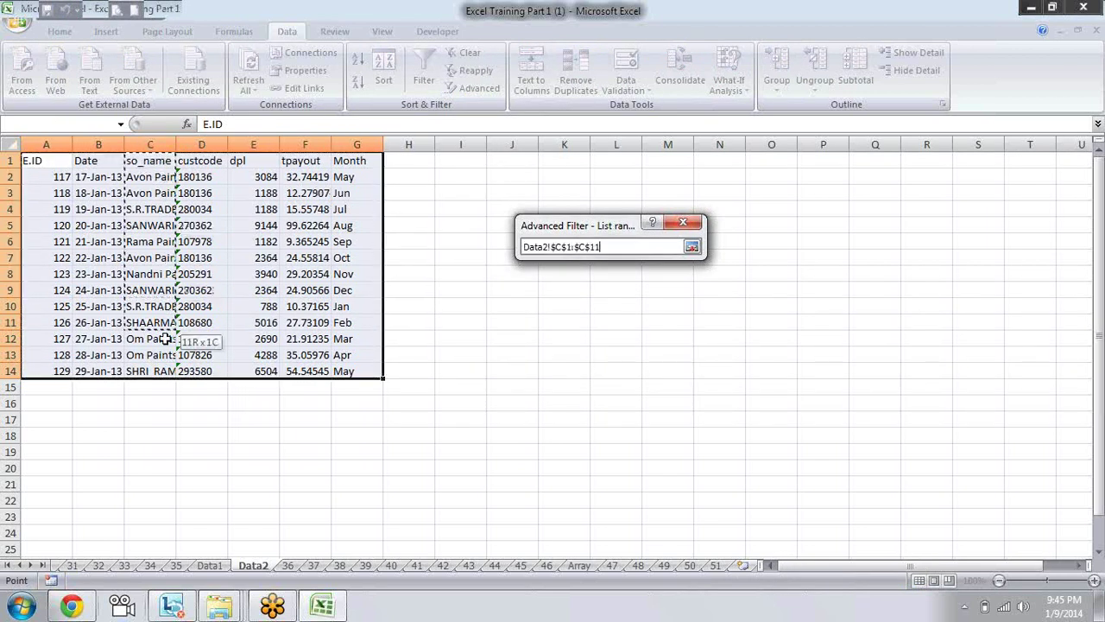
left_click(167, 273)
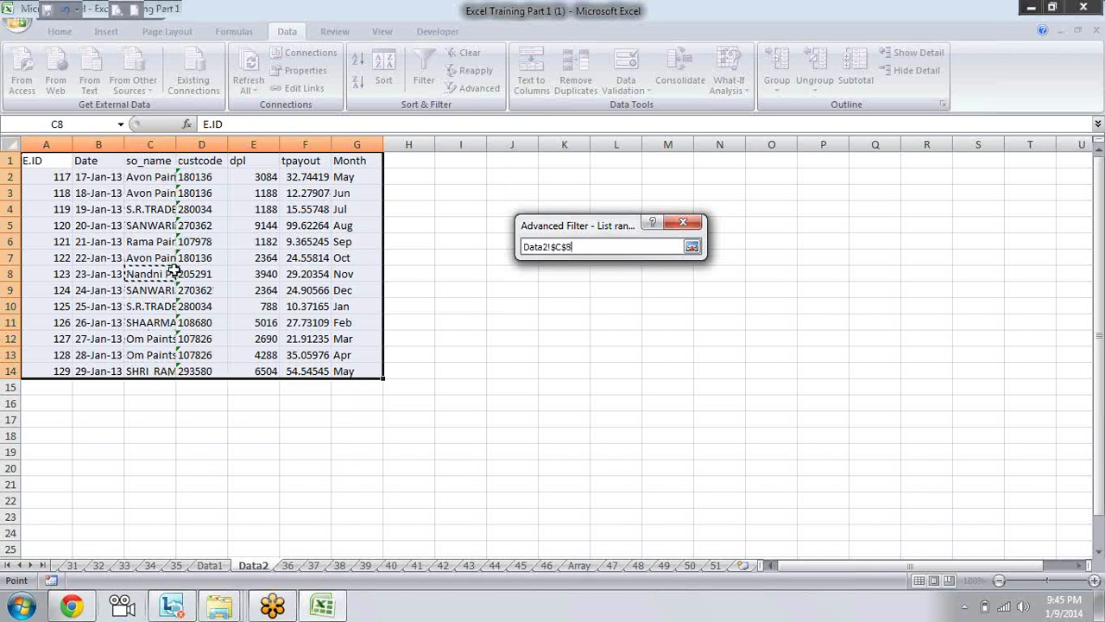
left_click(169, 161)
key("Return")
key("Escape")
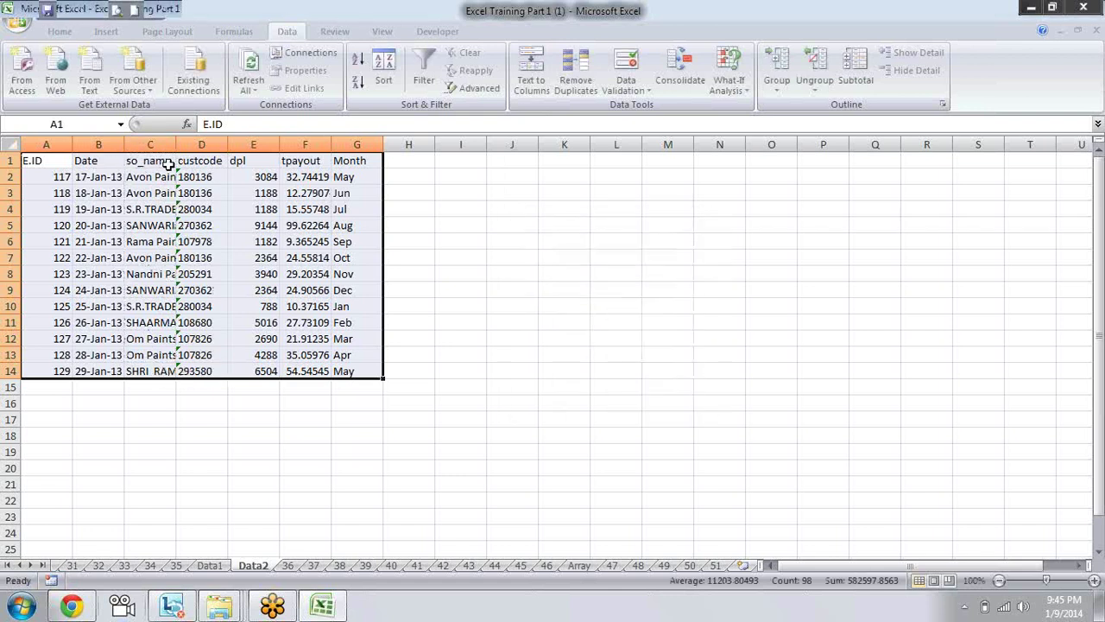
Select the so_name column C1:C14 and reopen Advanced Filter.
key("Right")
key("Right")
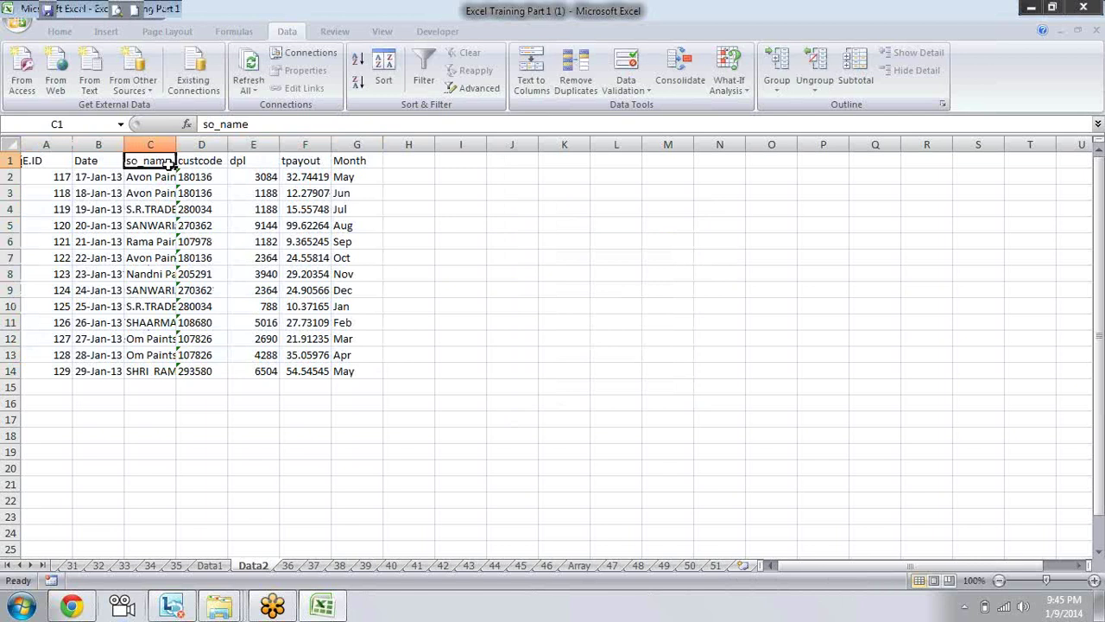
key("ctrl+shift+Down")
left_click(474, 89)
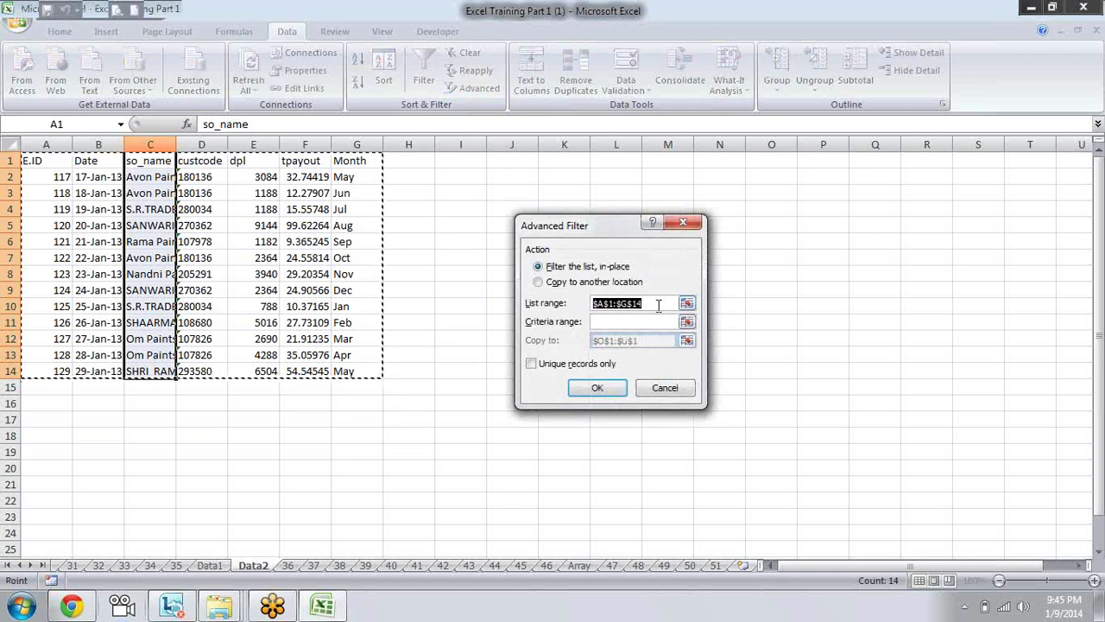
Run a unique-records filter on C1:C14, which fails with an extract-range error.
left_click(687, 303)
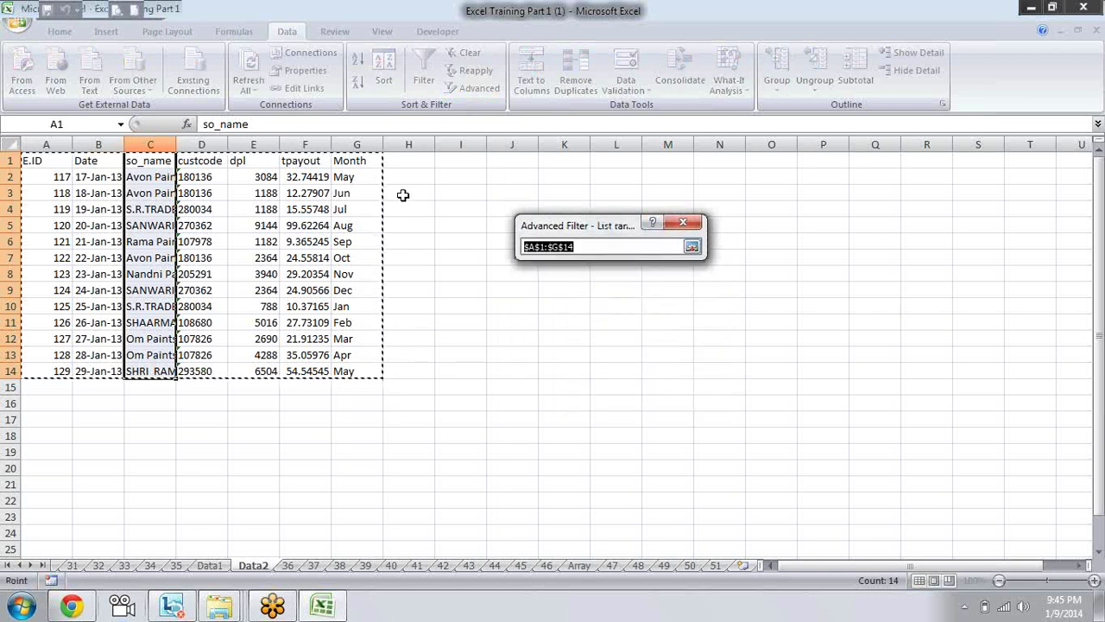
left_click_drag(151, 161, 170, 366)
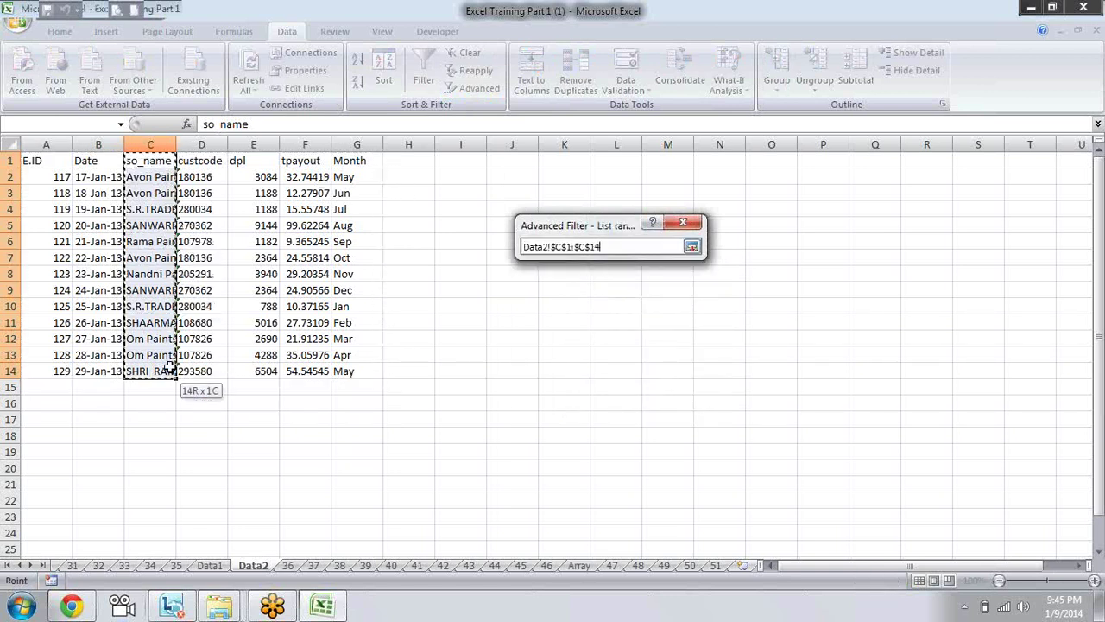
key("Return")
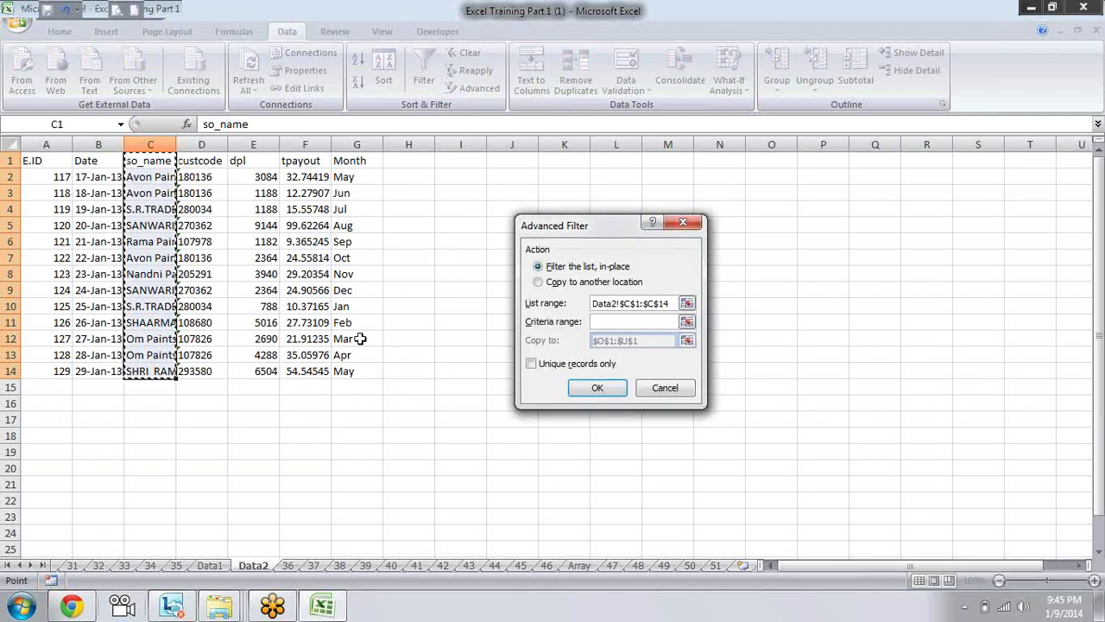
left_click(600, 285)
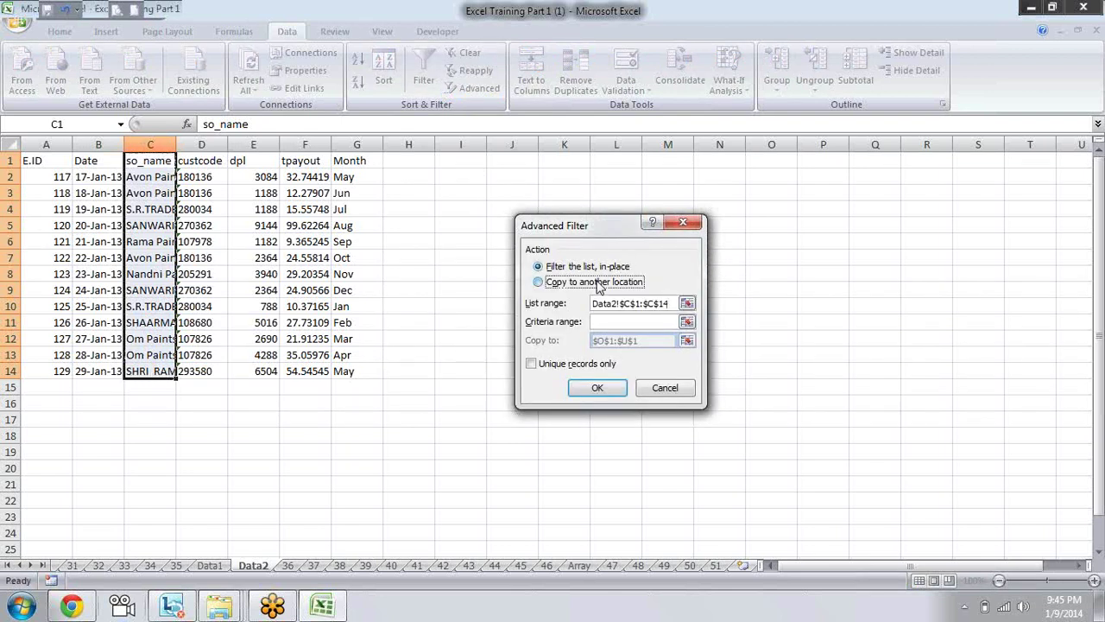
left_click(594, 366)
left_click(598, 390)
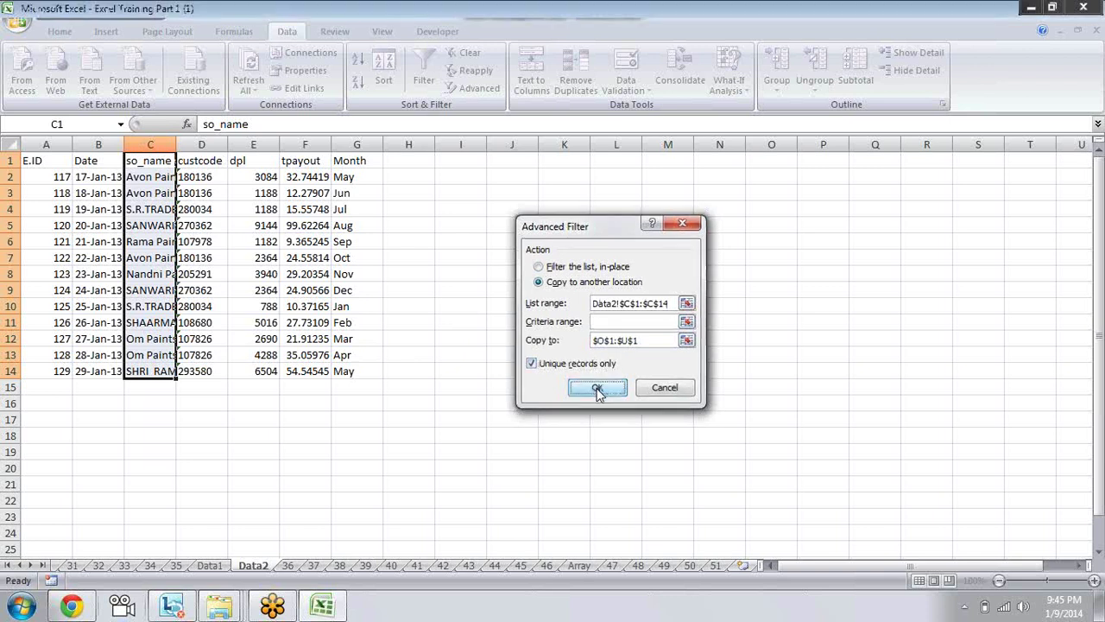
left_click(557, 344)
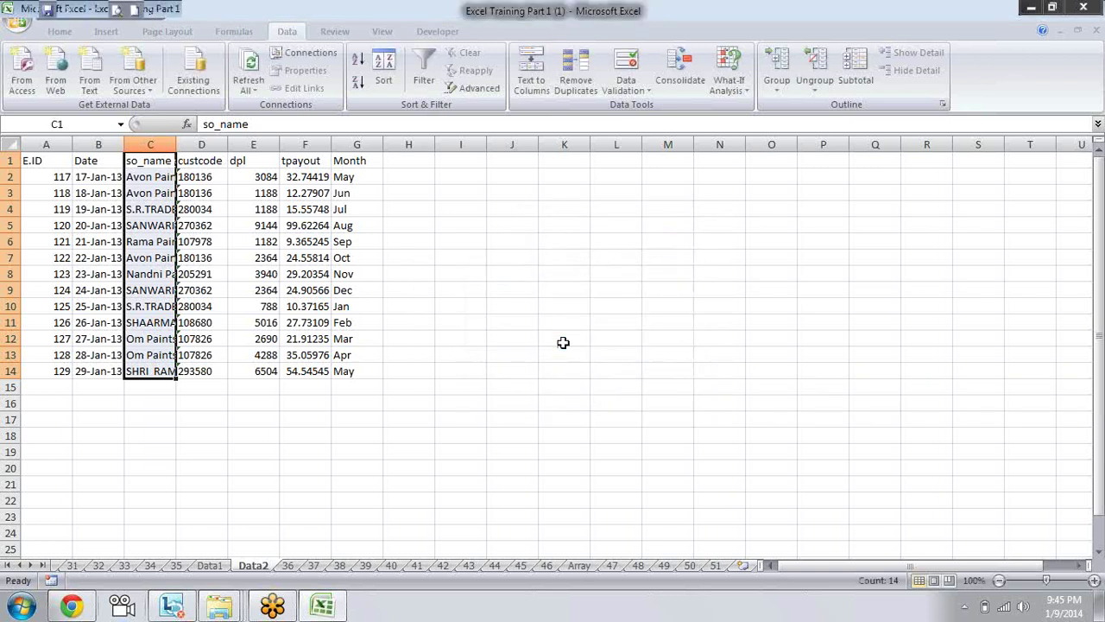
Reselect C1:C14 and retry the unique-records filter, getting the same error.
key("Right")
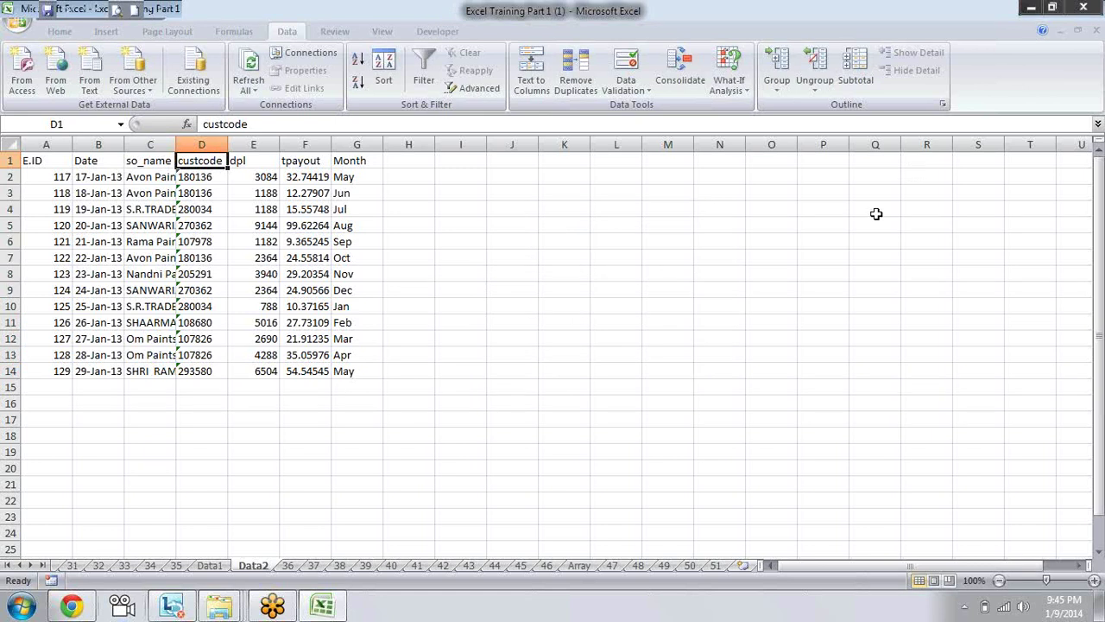
key("Left")
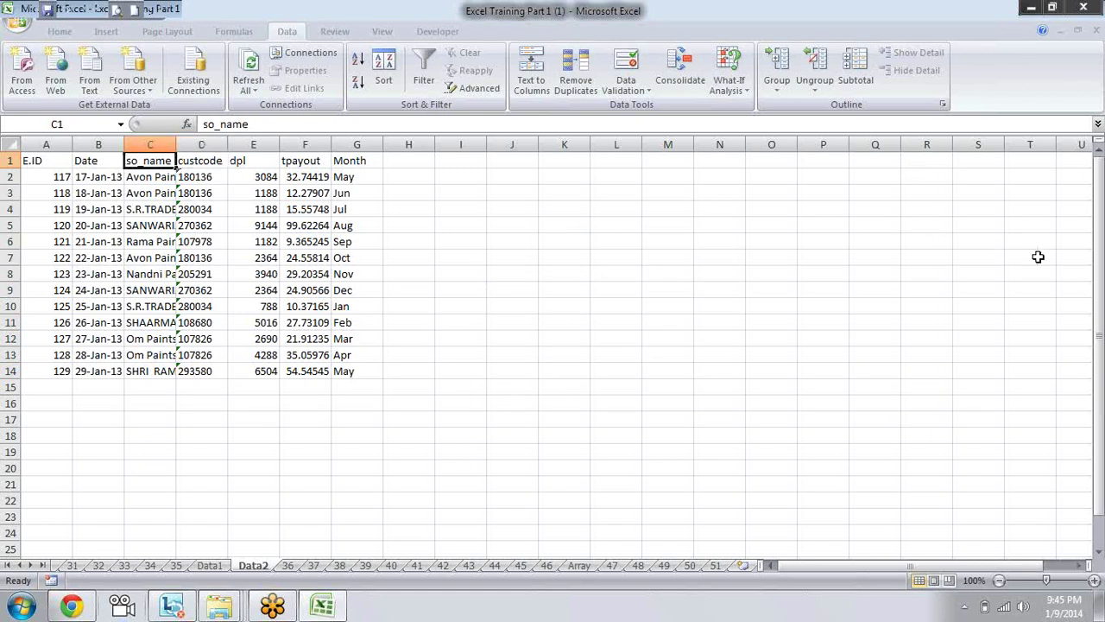
key("ctrl+shift+Down")
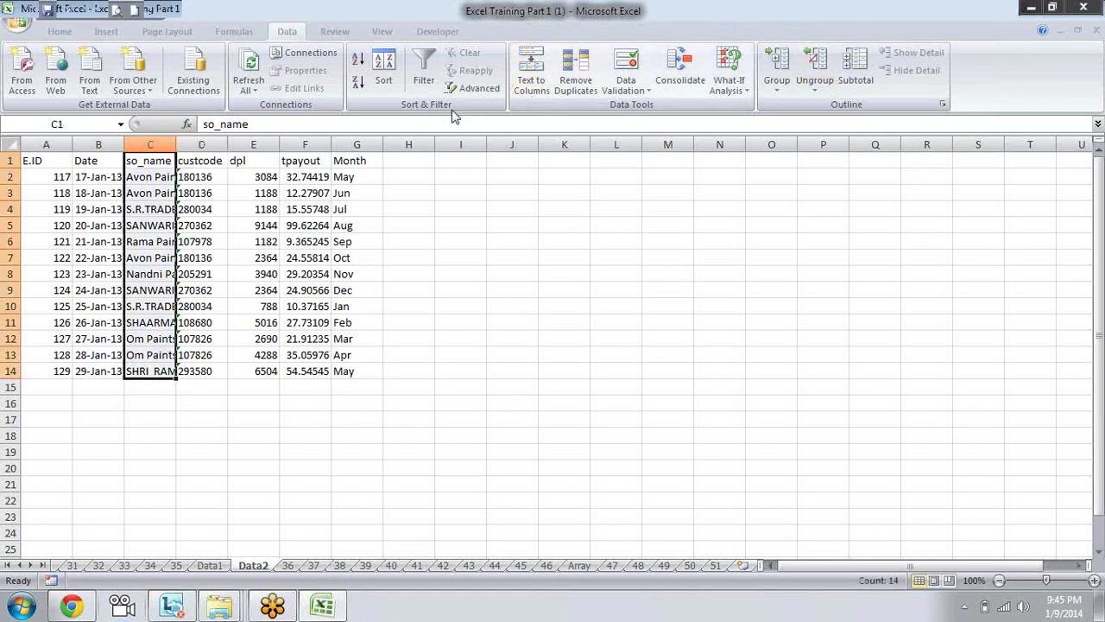
left_click(474, 88)
left_click(573, 282)
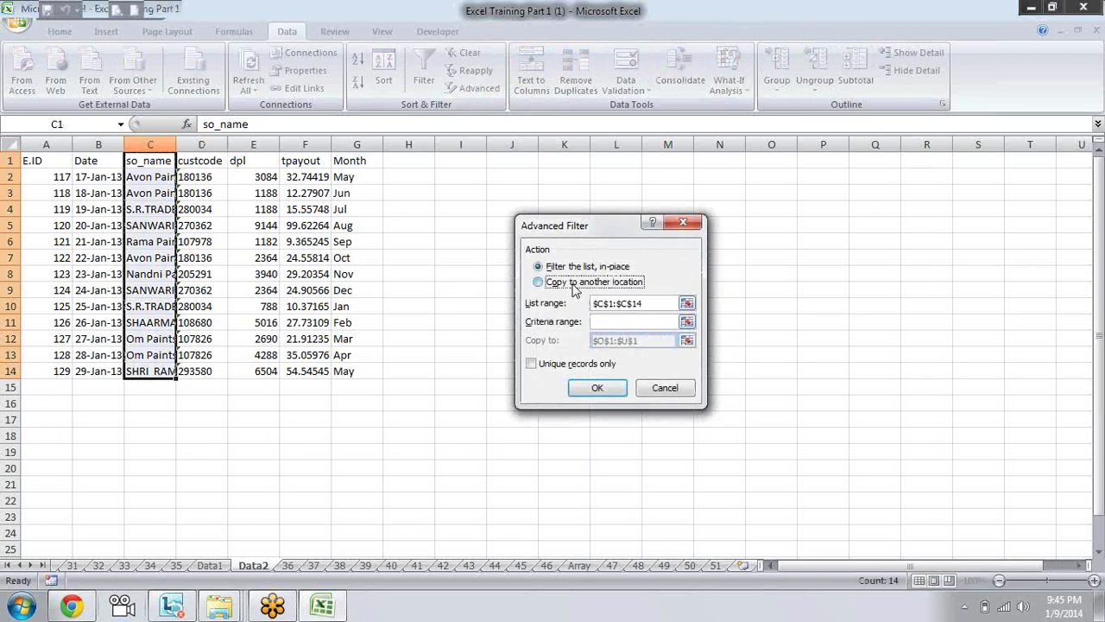
left_click(561, 366)
left_click(590, 386)
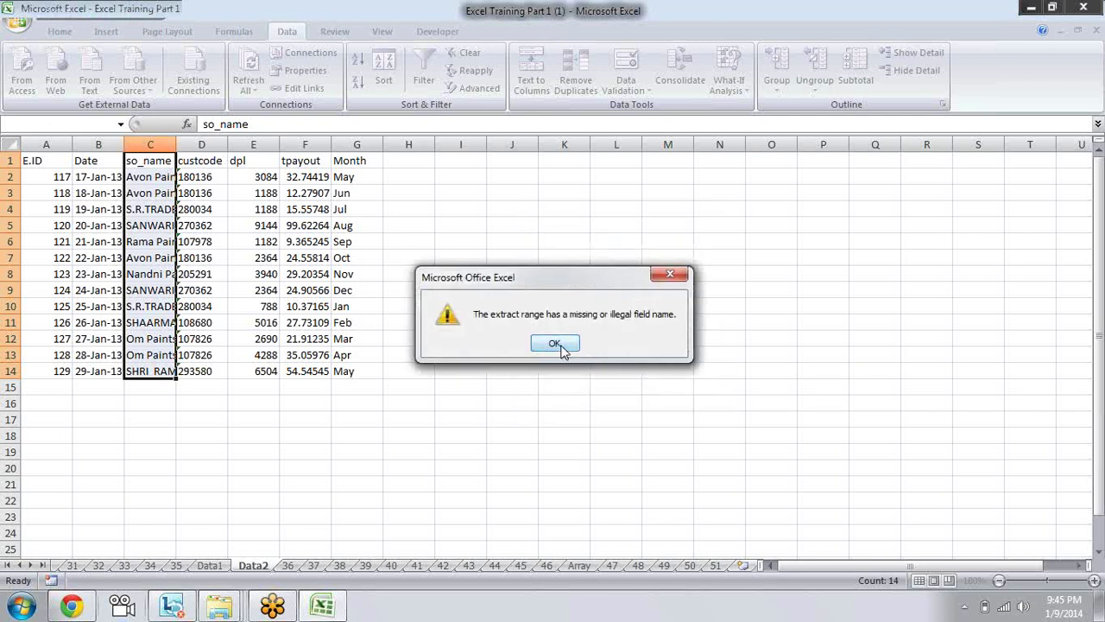
left_click(554, 343)
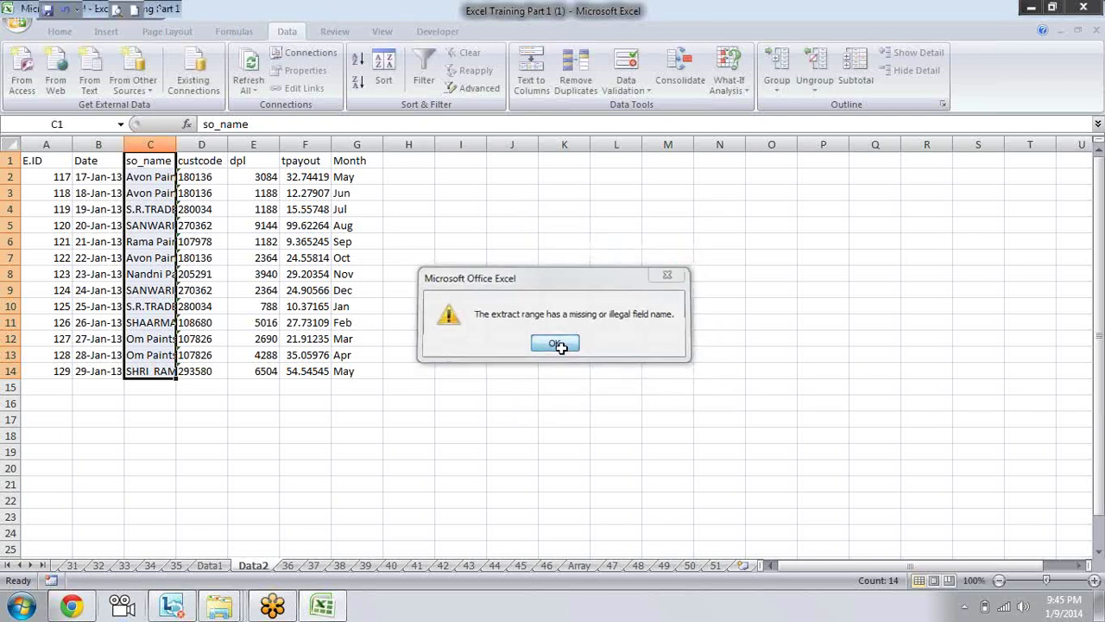
Select only the company names in C2:C14 for de-duplication.
key("Right")
key("Left")
key("Down")
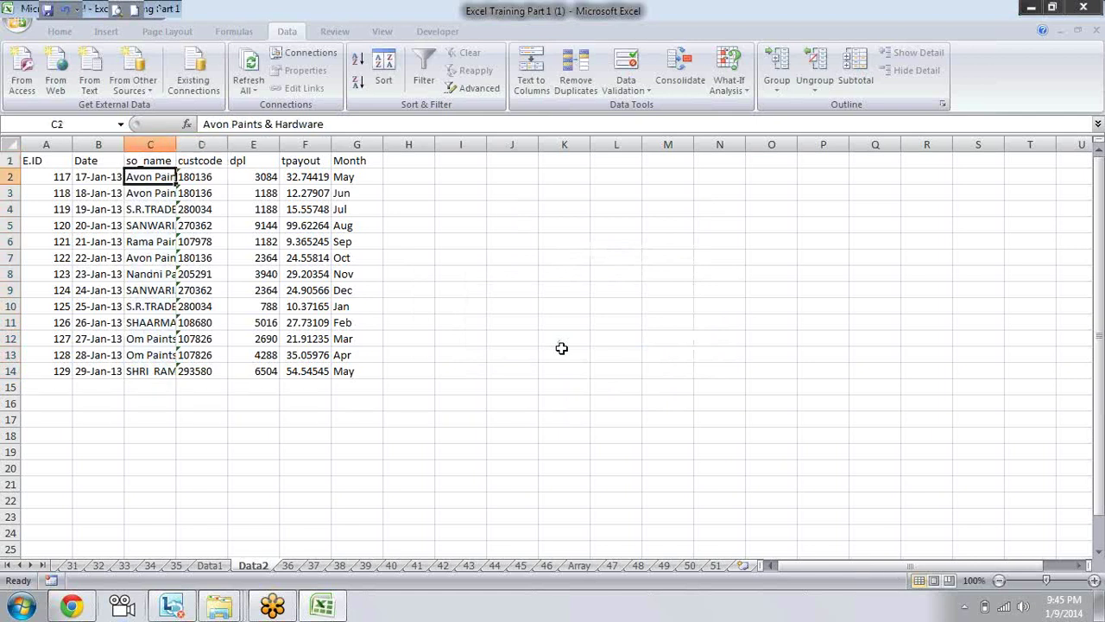
key("ctrl+shift+Down")
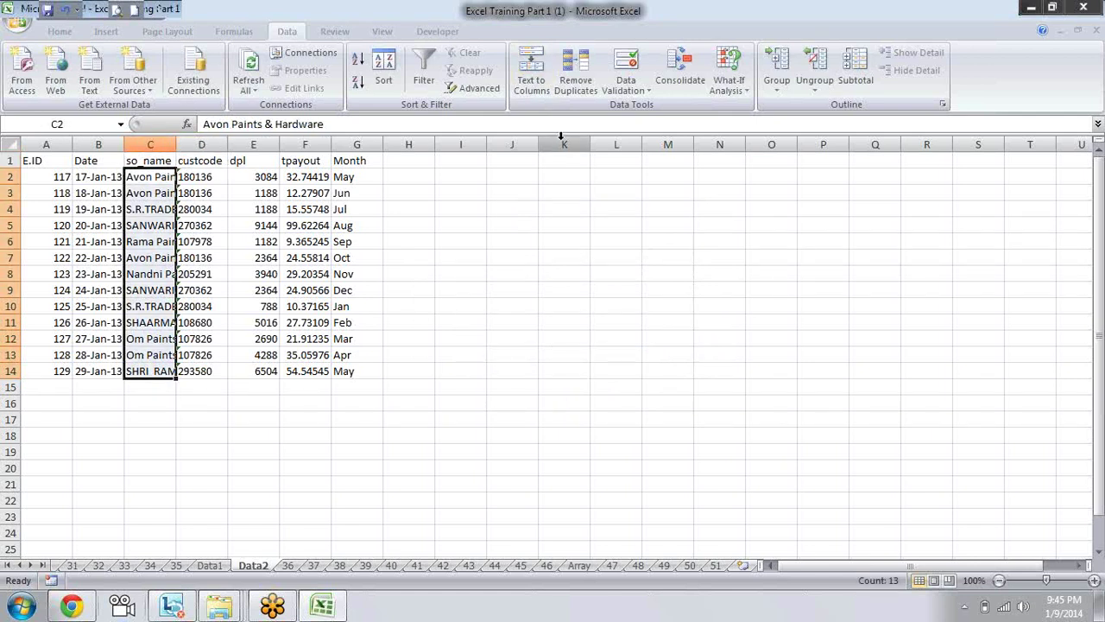
left_click(623, 90)
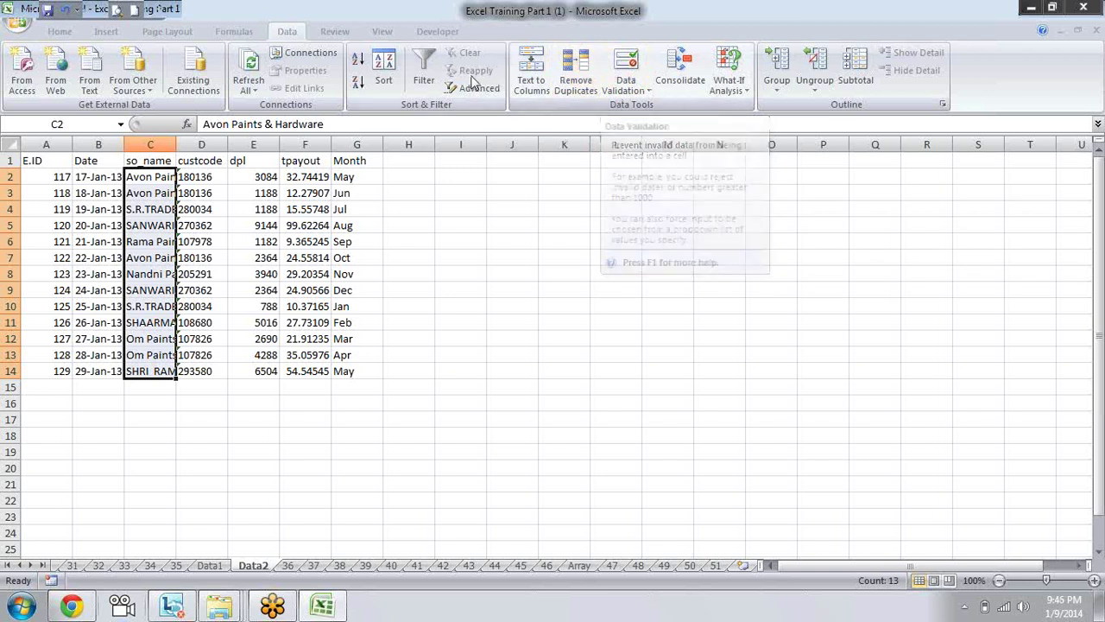
Extract unique names from list range C2:C14 into column O starting at O1.
left_click(470, 88)
left_click(587, 282)
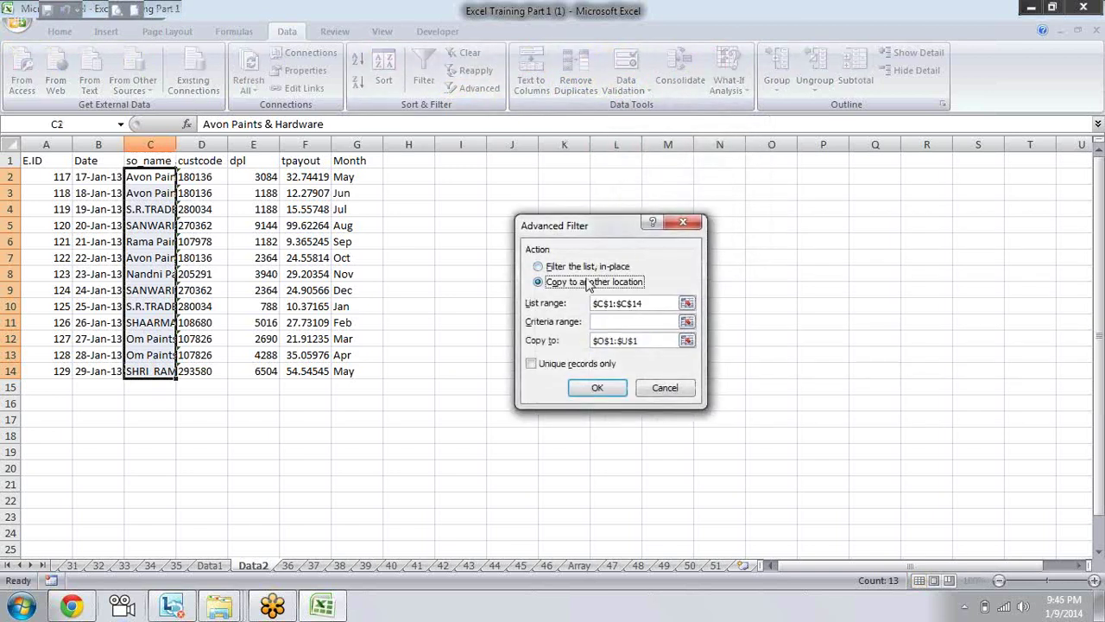
left_click(686, 303)
left_click_drag(159, 171, 164, 371)
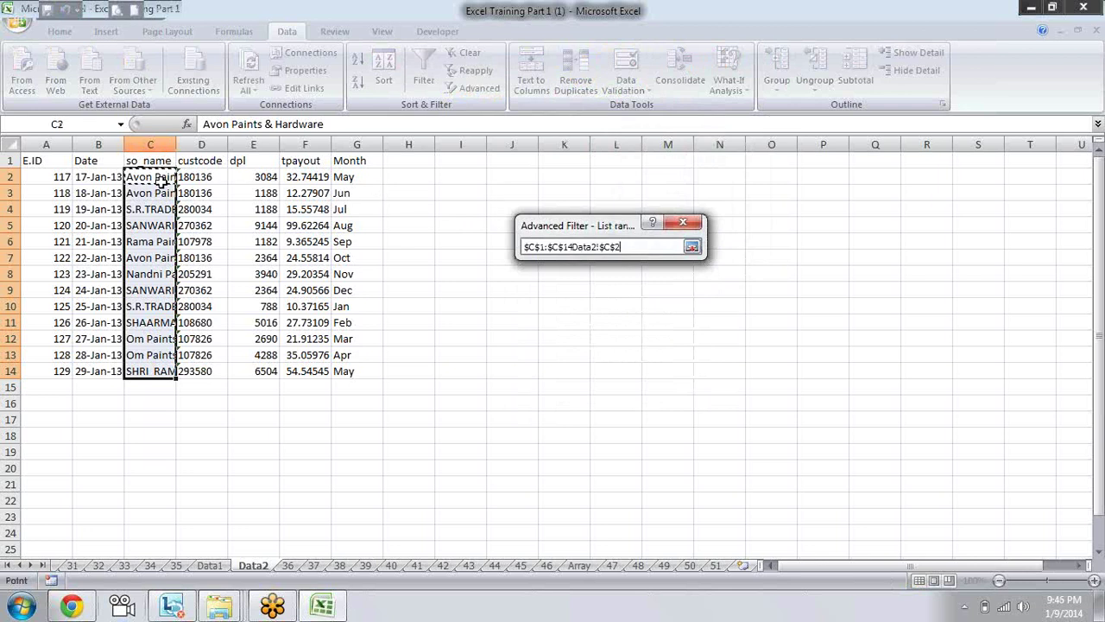
key("Return")
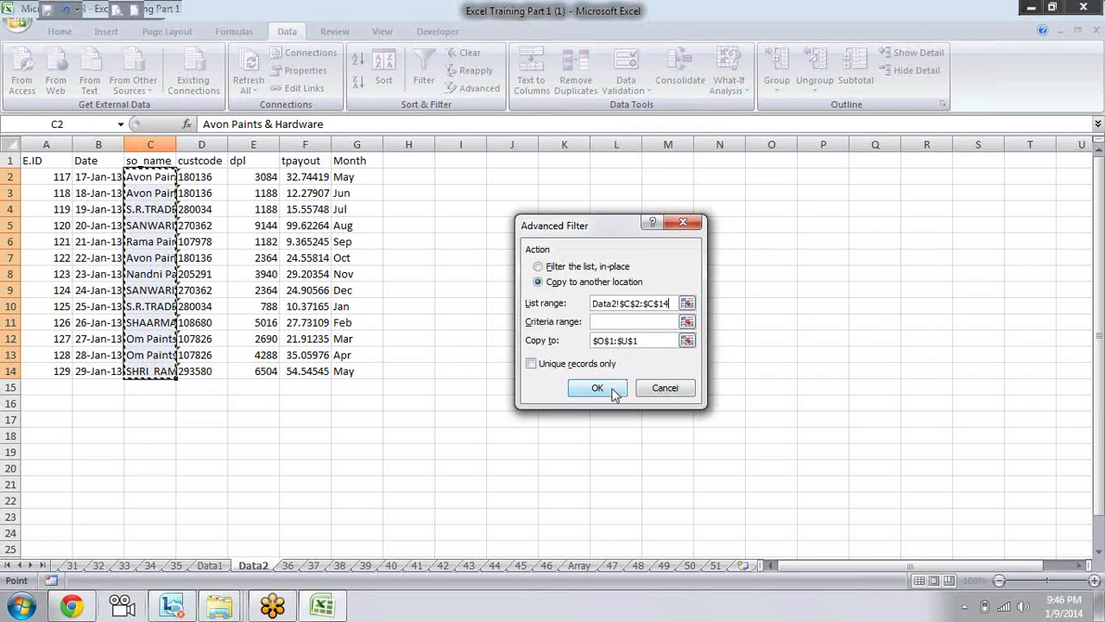
left_click(686, 341)
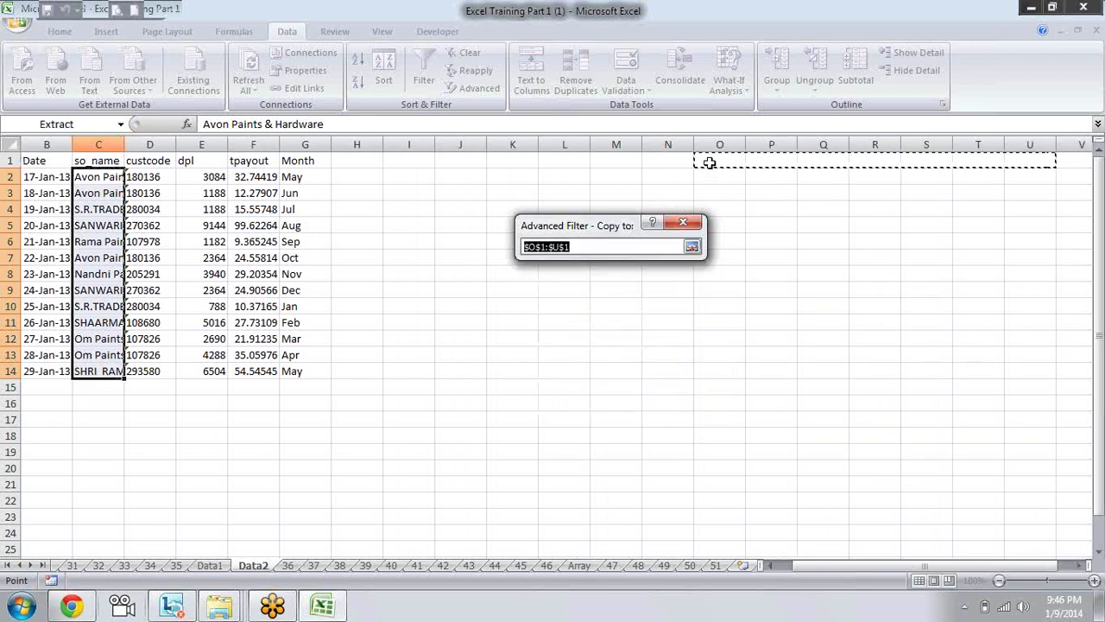
left_click(708, 164)
key("Return")
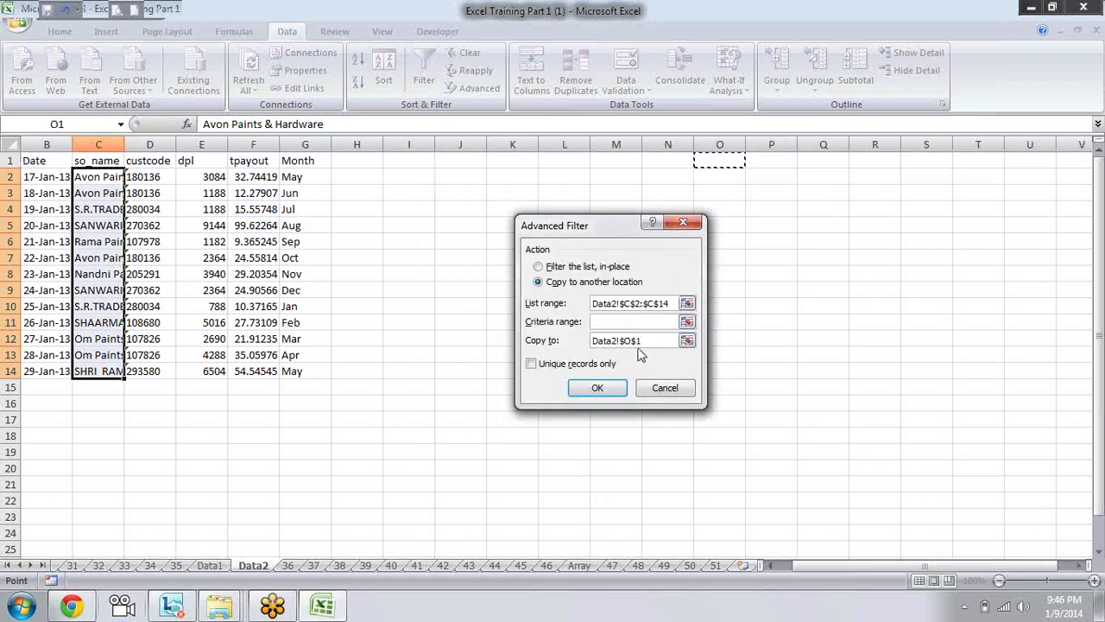
left_click(531, 363)
left_click(592, 394)
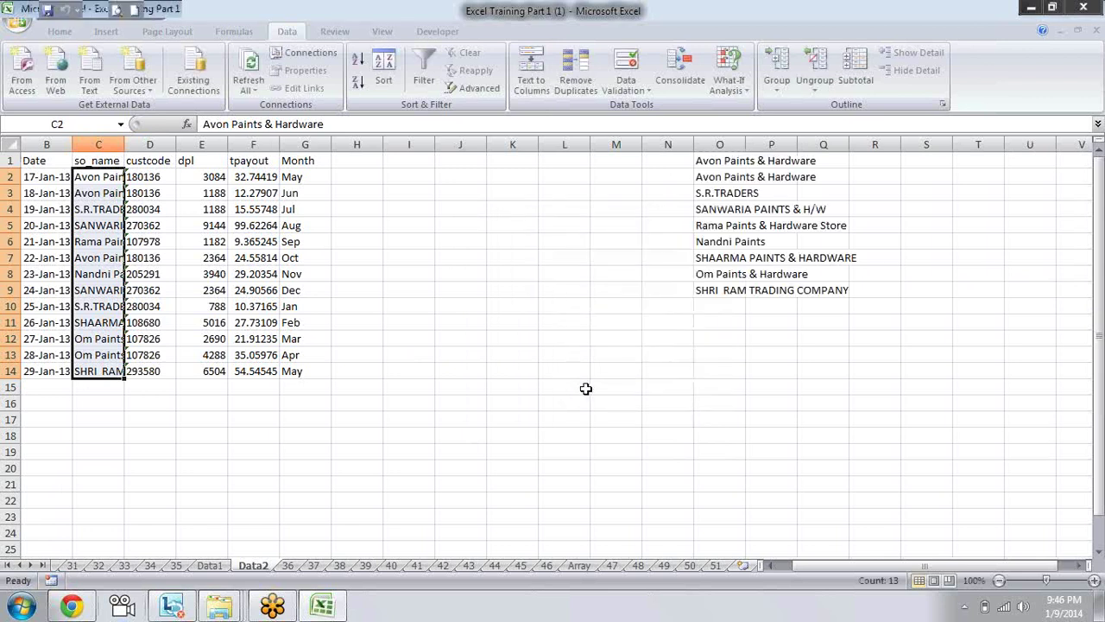
Enter a test formula =LEFT(O2) in R2 beside the extracted names.
left_click_drag(735, 161, 736, 292)
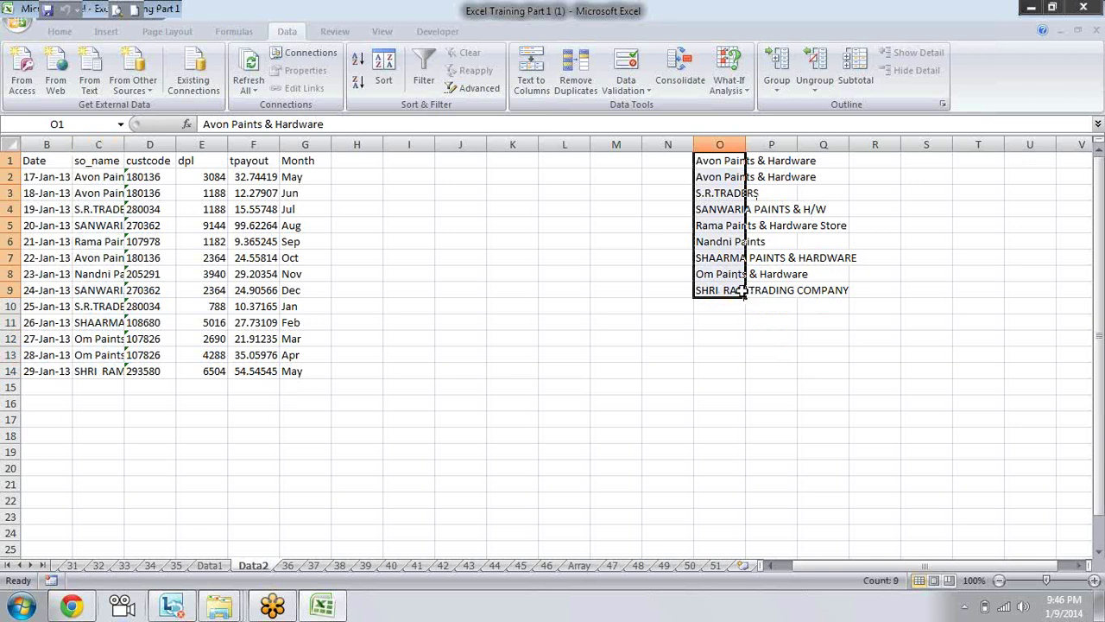
left_click(741, 290)
key("Up")
key("Up")
key("Up")
key("Up")
key("Up")
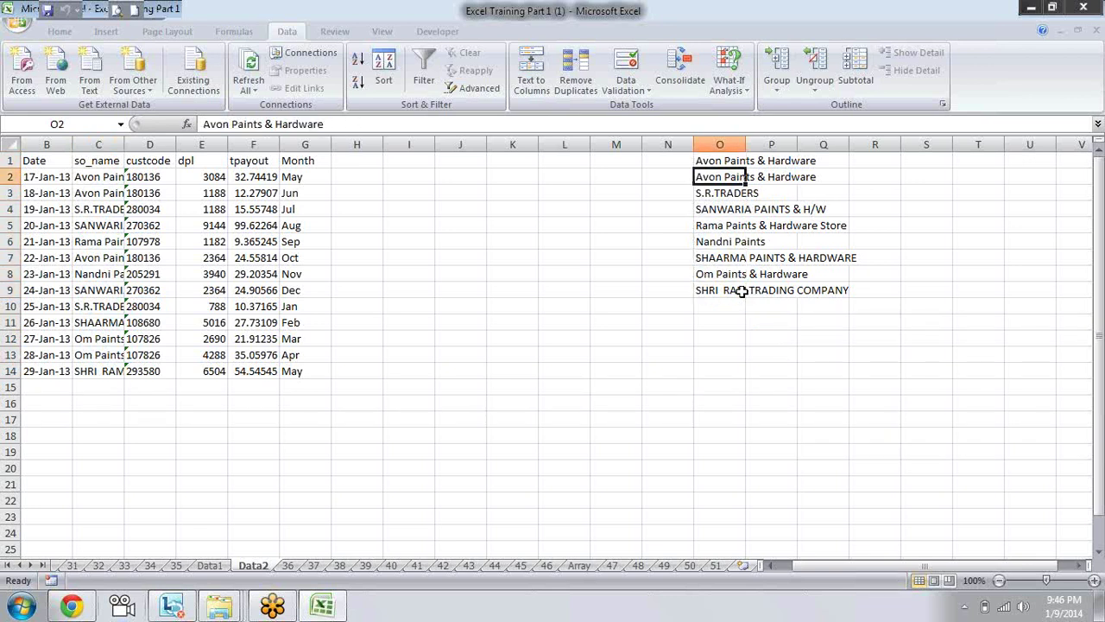
key("Right")
key("Right")
key("Right")
type("=")
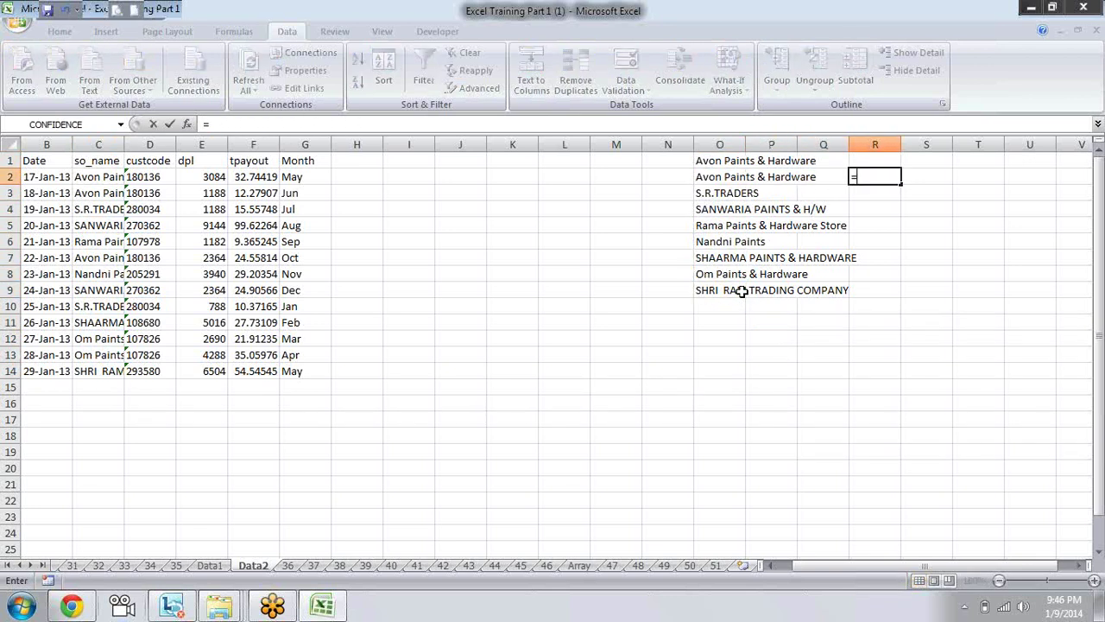
type("le")
key("Tab")
key("Left")
key("Left")
key("Left")
type(")")
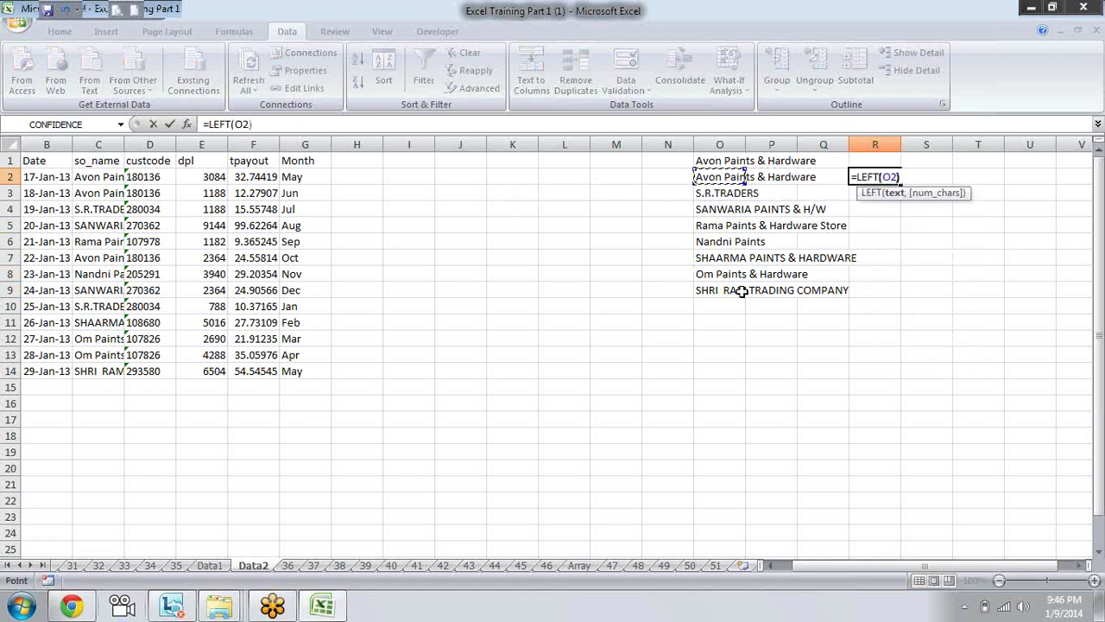
key("Return")
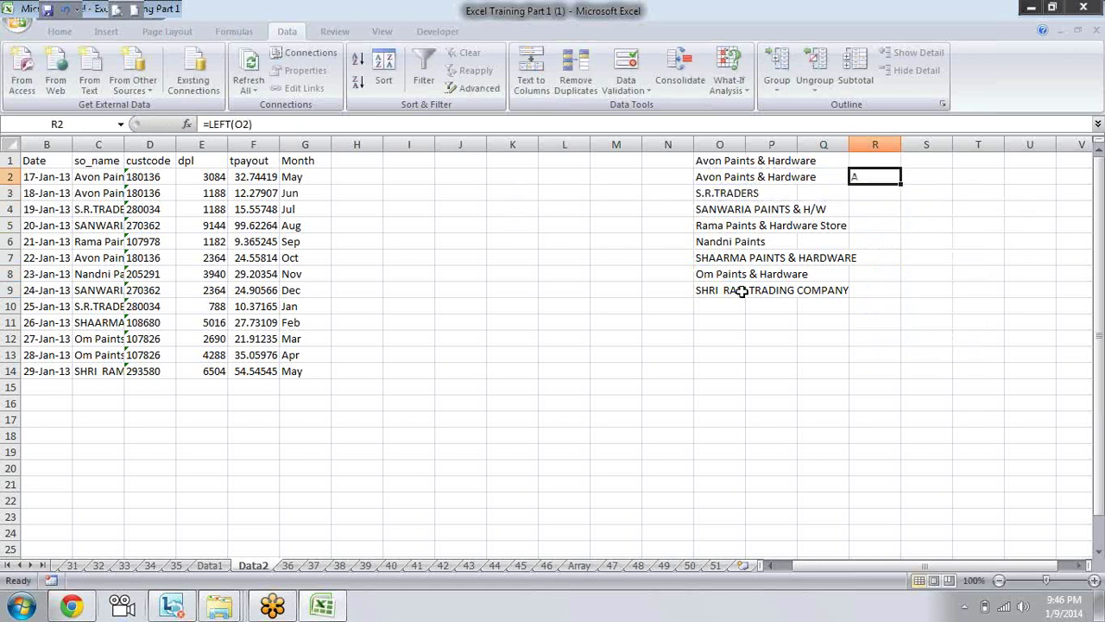
Test =O2=O1 in R2, which gives TRUE, then clear the test formula.
type("=")
key("Left")
key("Left")
key("Left")
type("=")
key("Up")
key("Left")
key("Left")
key("Left")
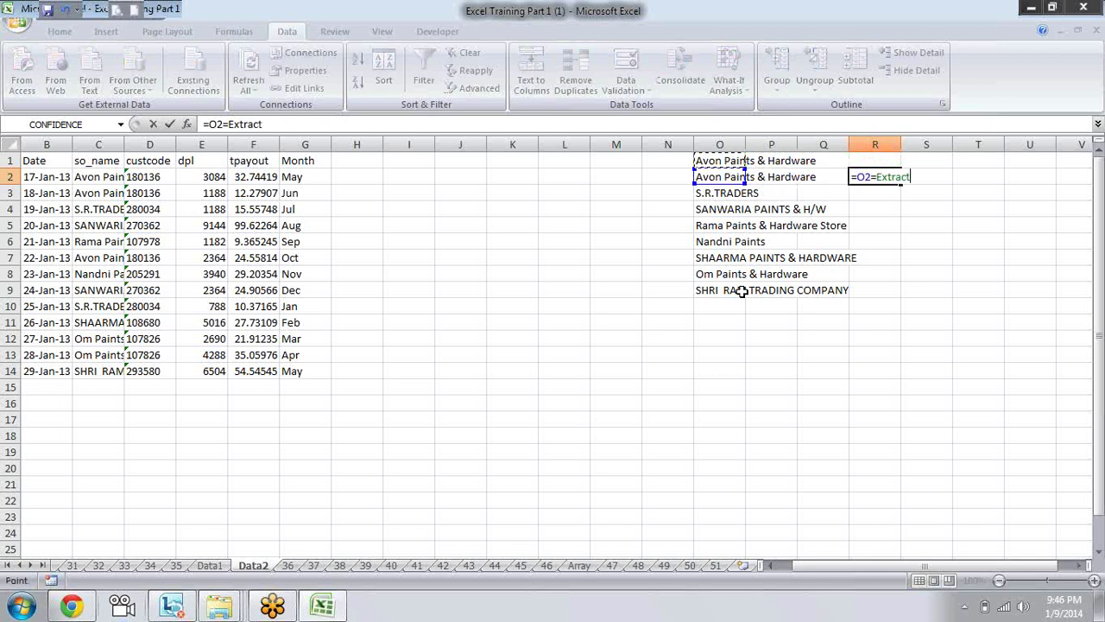
key("Return")
key("Up")
key("Delete")
Delete the extracted names O1:O9, then select so_name C1:C14 for advanced filtering.
key("Left")
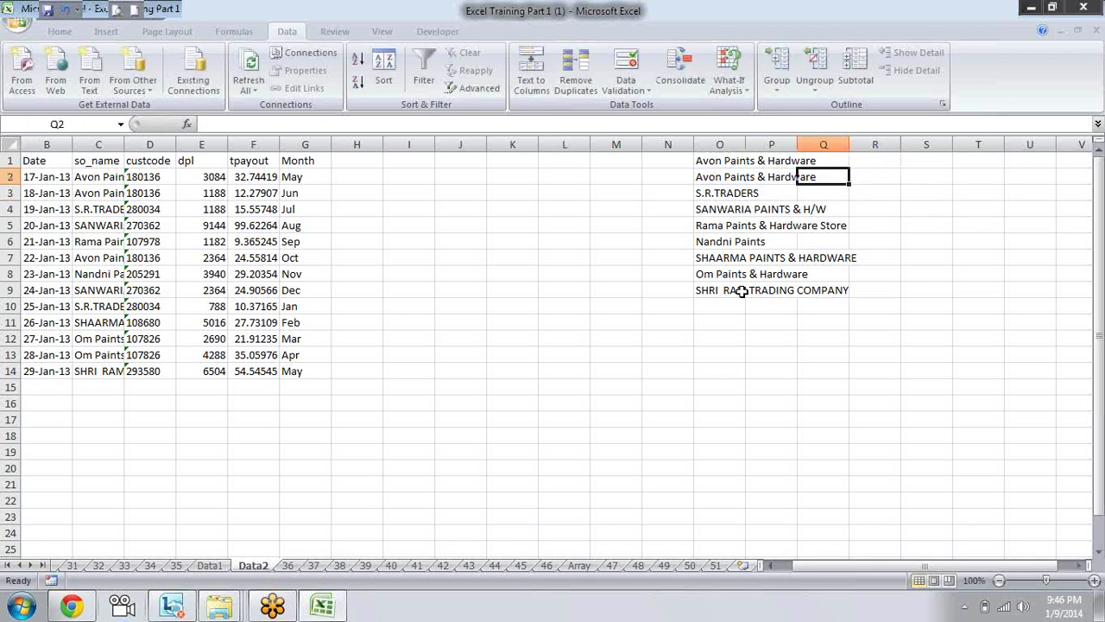
key("Left")
key("Left")
key("Up")
key("ctrl+shift+Down")
key("Delete")
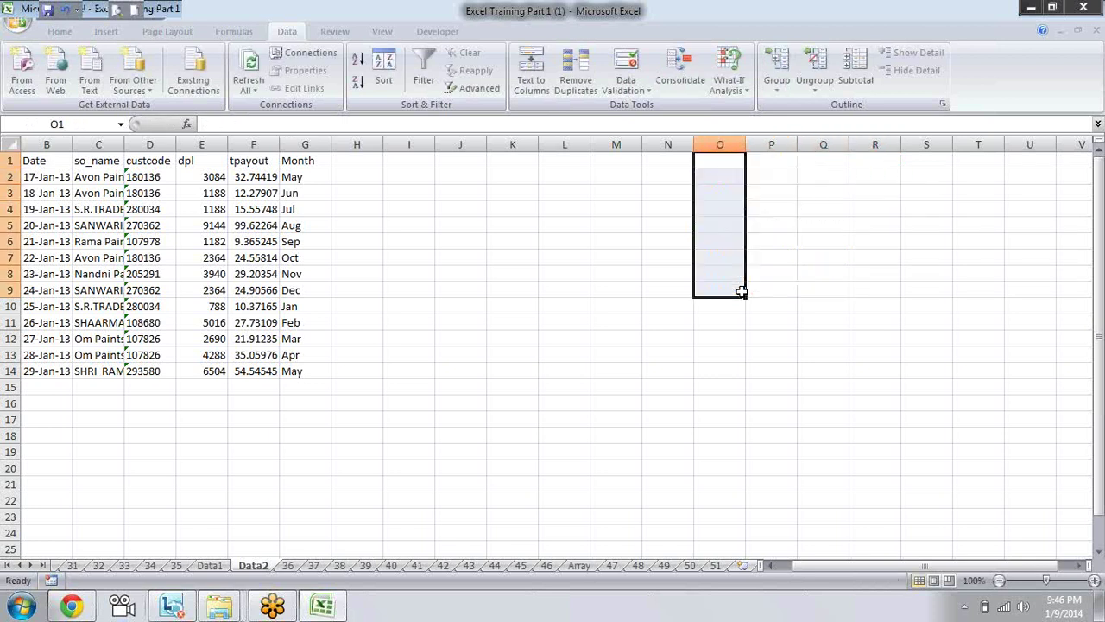
key("Left")
key("Left")
key("Left")
key("Left")
key("Left")
key("Left")
key("ctrl+shift+Down")
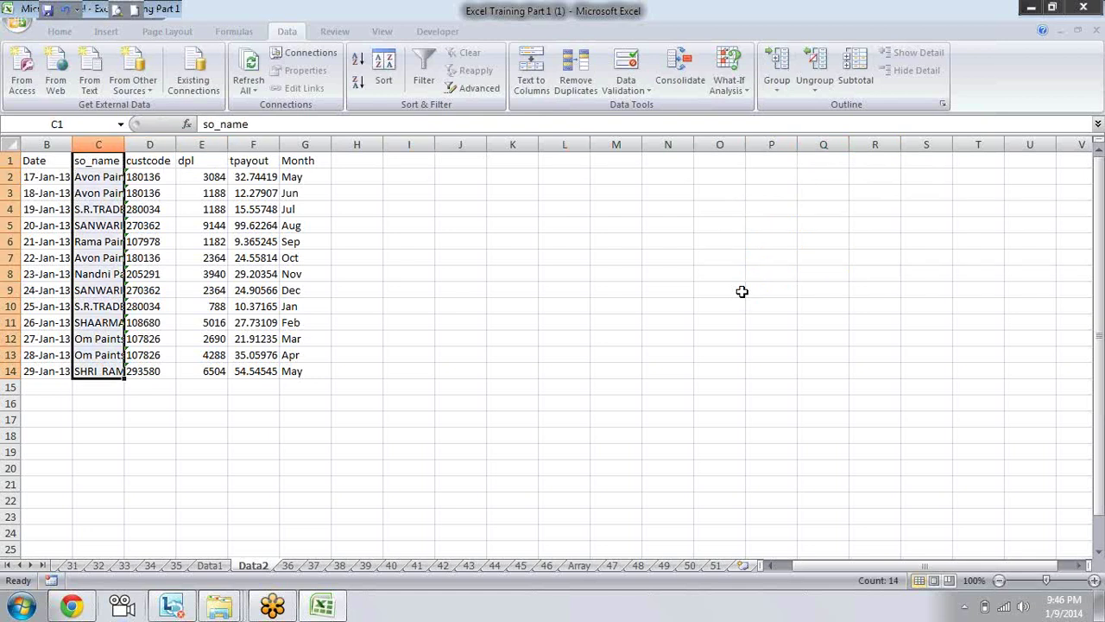
left_click(501, 91)
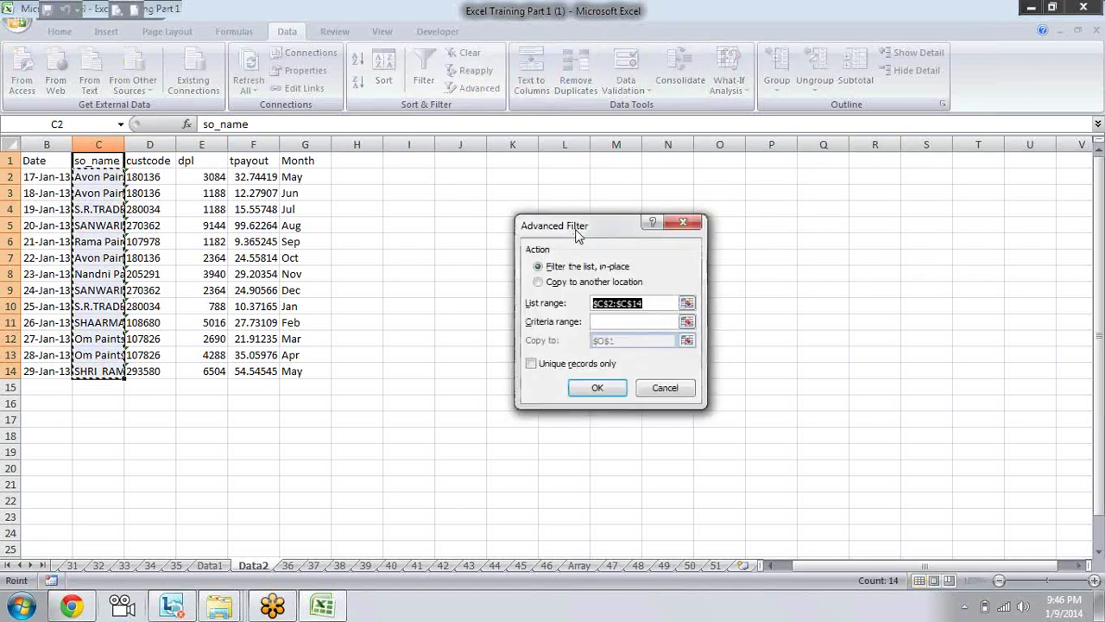
Extract the unique so_name records to another location with Unique records only.
left_click(561, 283)
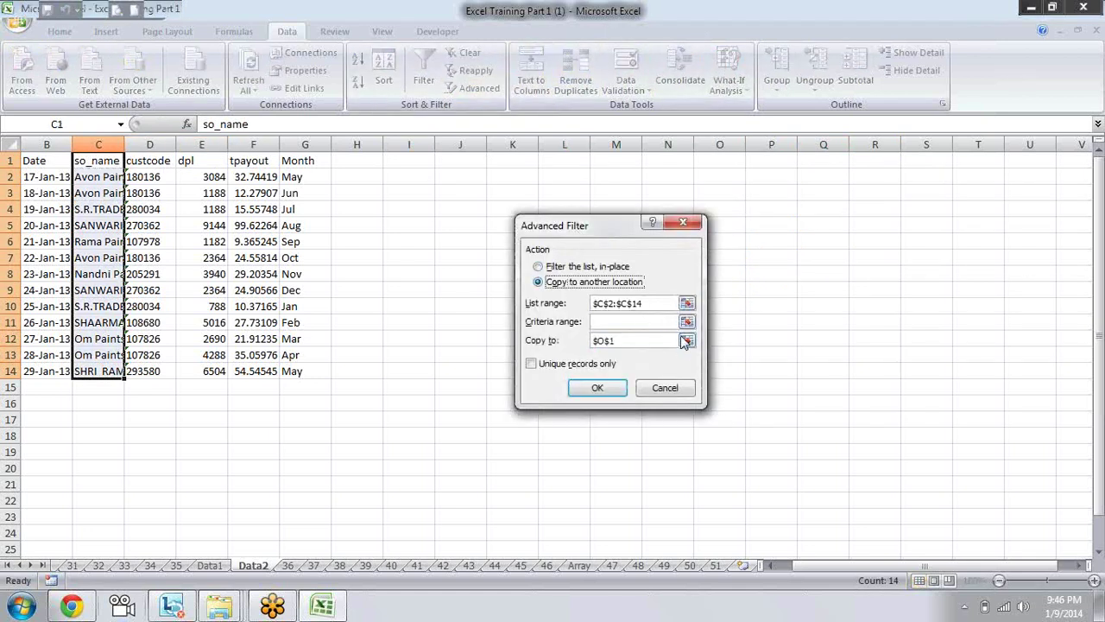
left_click(587, 365)
left_click(594, 387)
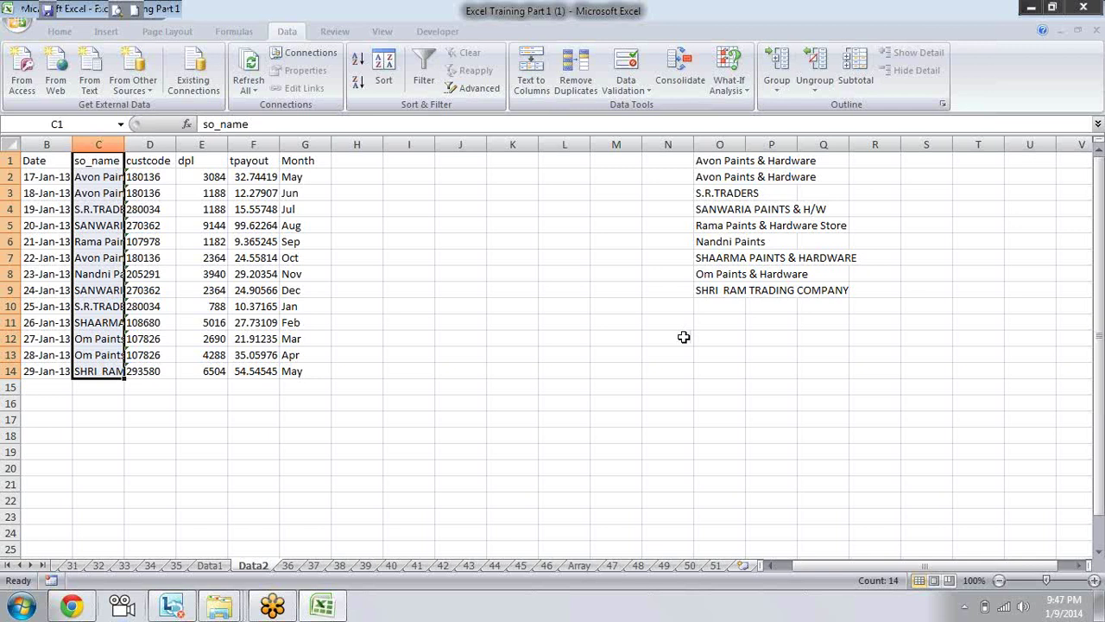
Delete the extracted names in O1:O9 and switch to sheet 36.
left_click_drag(719, 161, 738, 293)
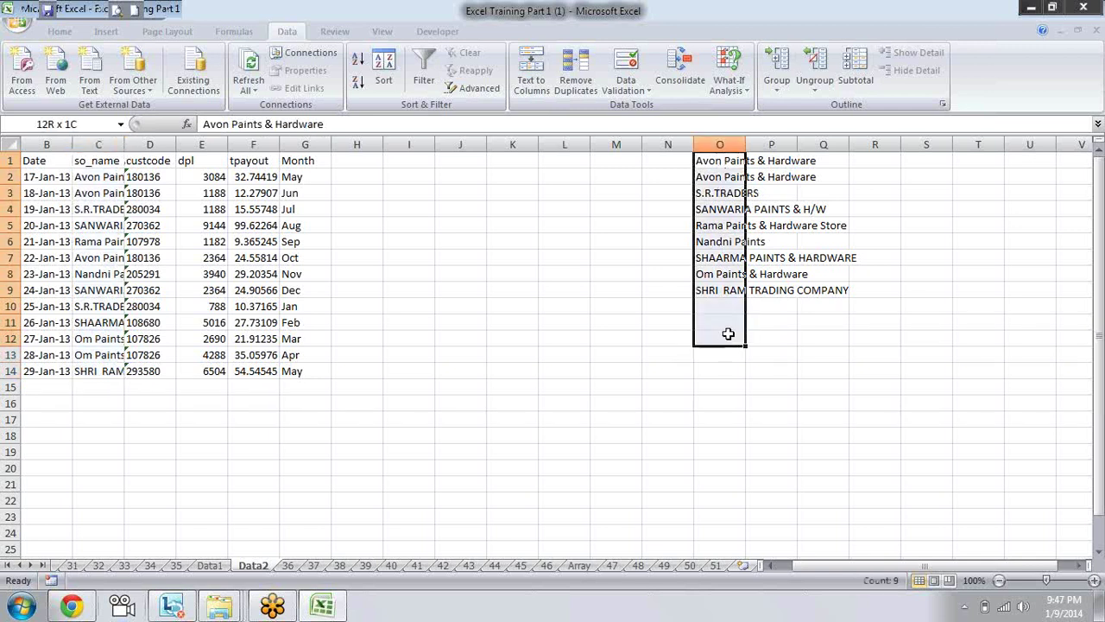
key("Delete")
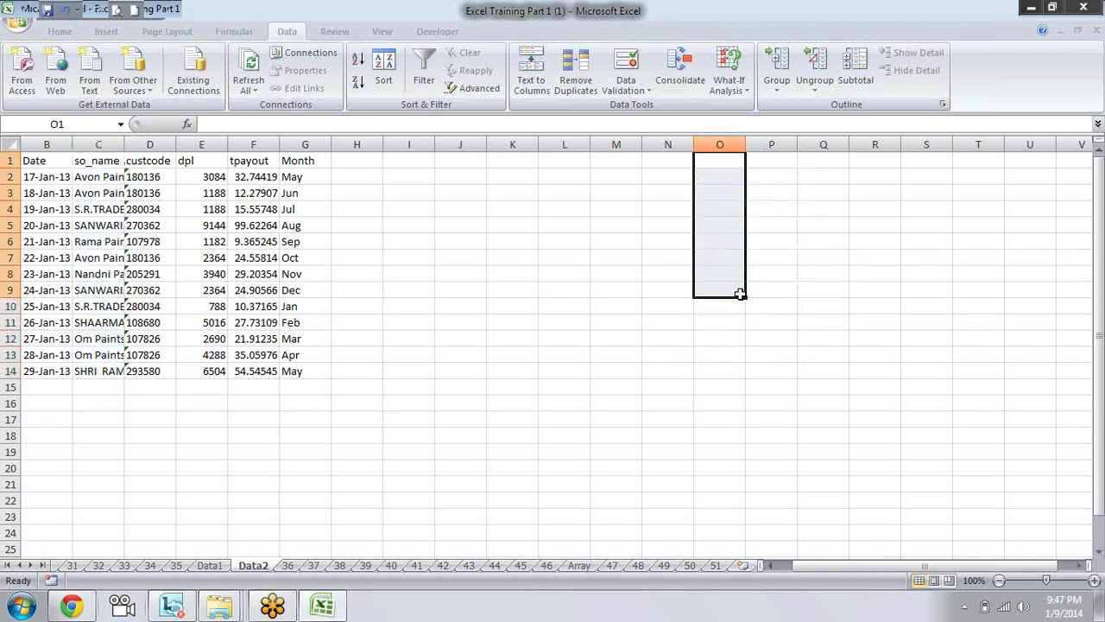
key("Left")
key("Left")
key("ctrl+Home")
key("Right")
key("Right")
key("Right")
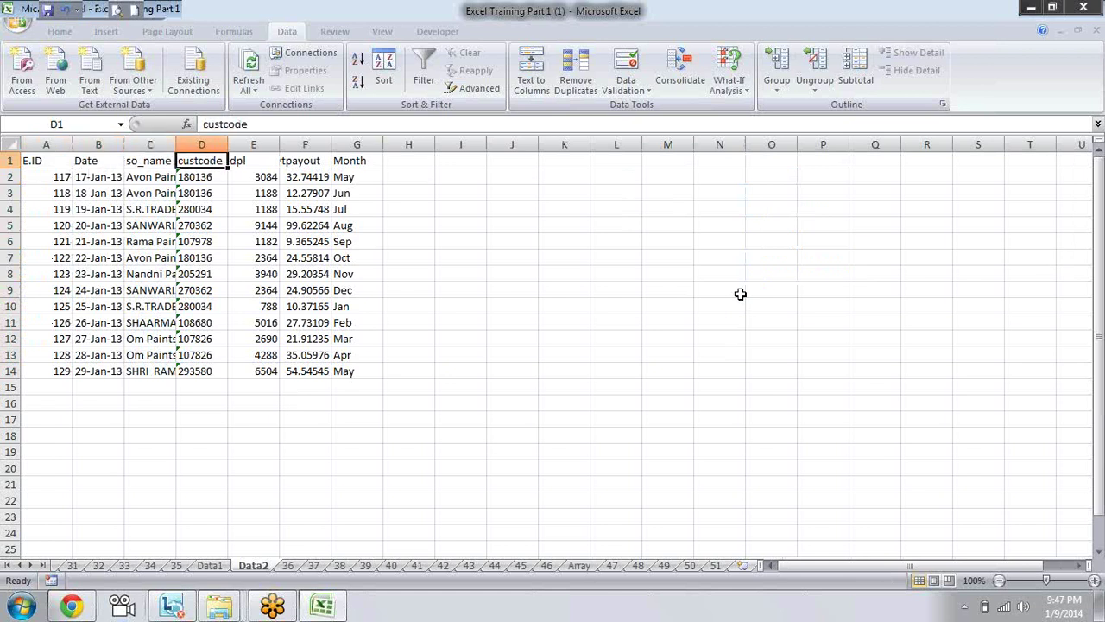
key("Left")
key("ctrl+shift+Down")
key("Down")
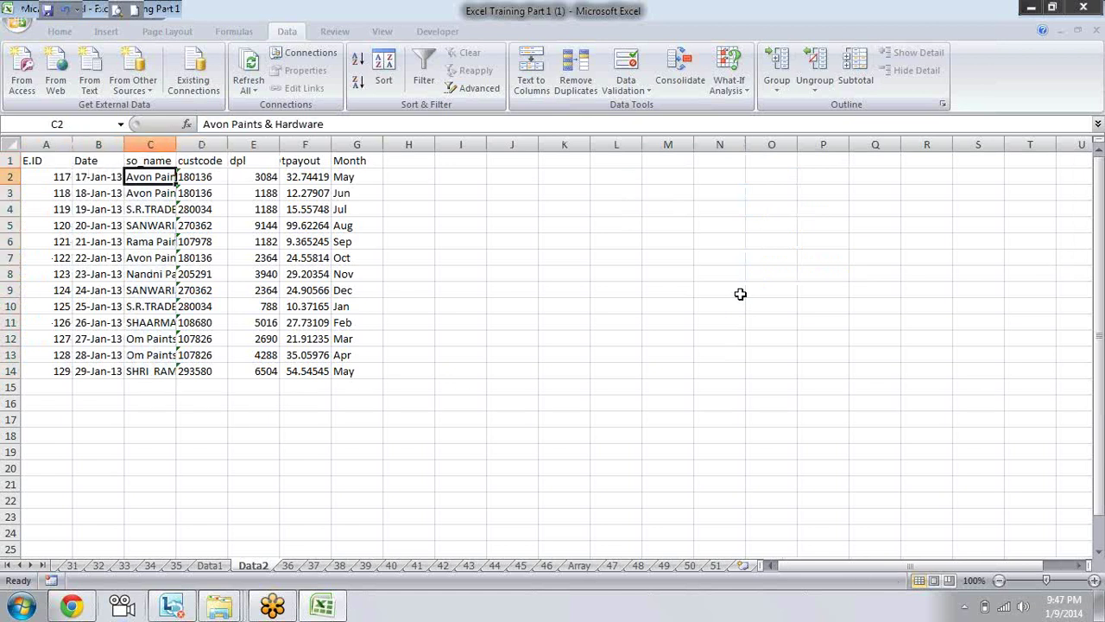
left_click(290, 565)
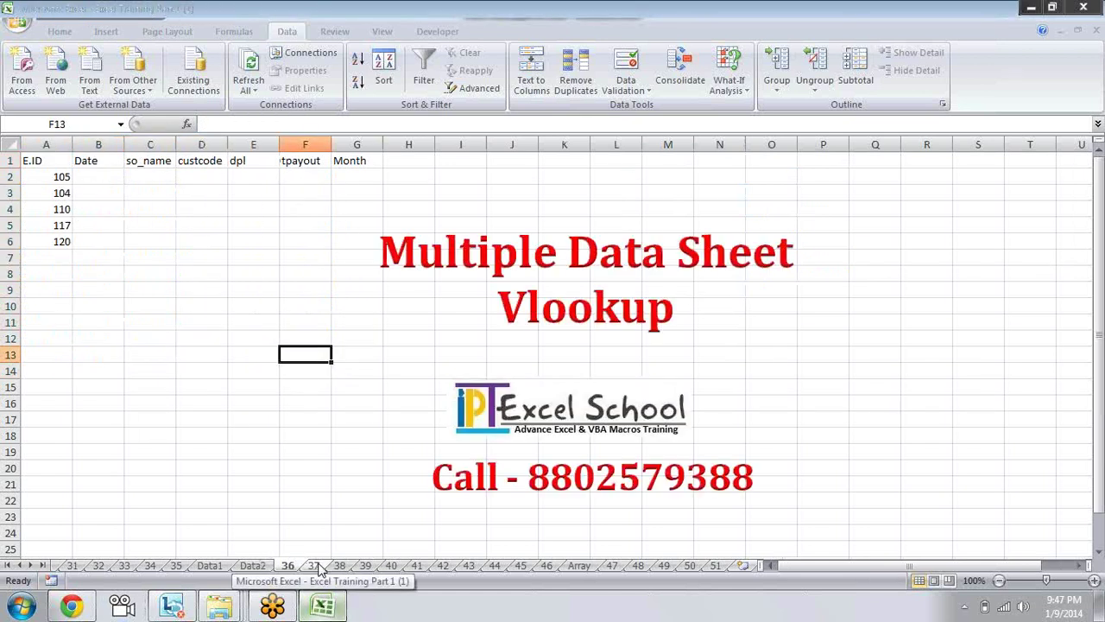
On sheet 37, review the INDEX/MATCH lookup formulas in J2:K3.
left_click(314, 566)
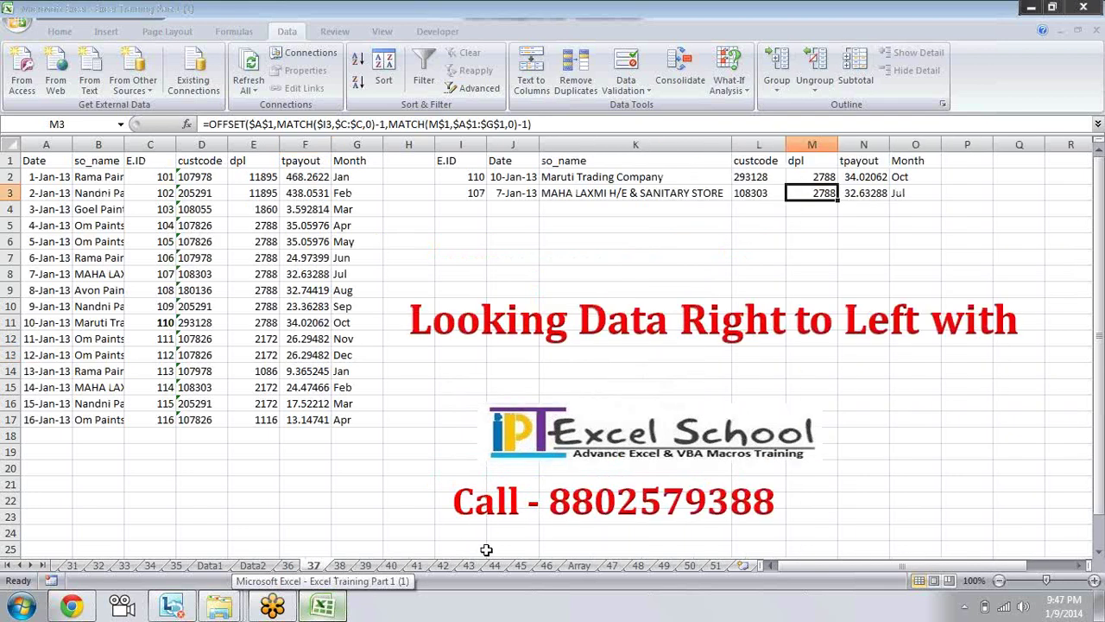
left_click(557, 201)
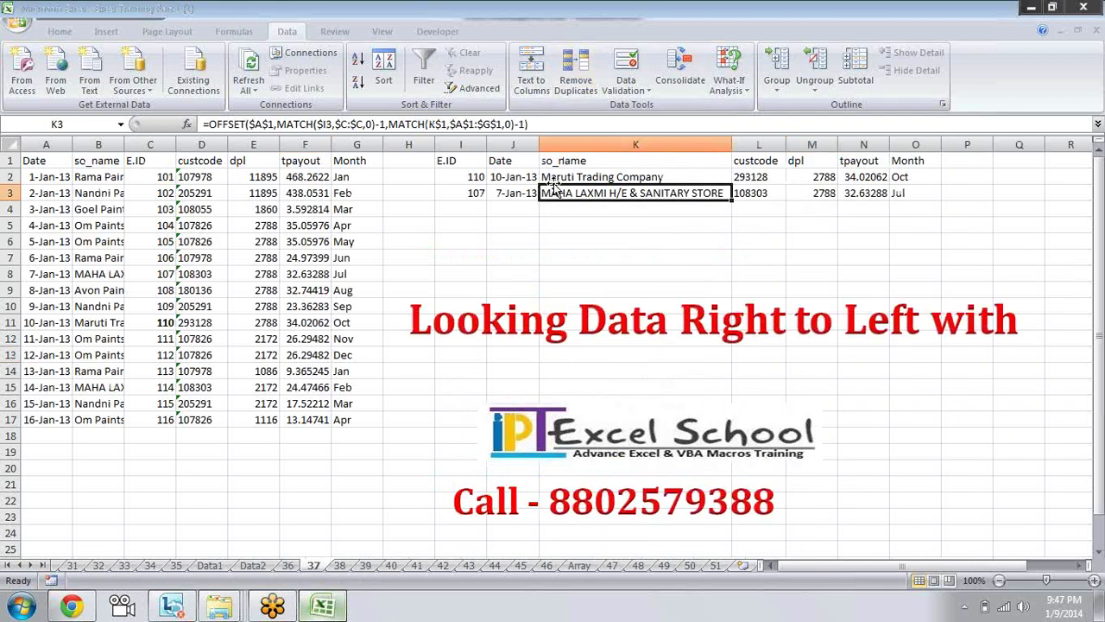
left_click(550, 177)
left_click(509, 177)
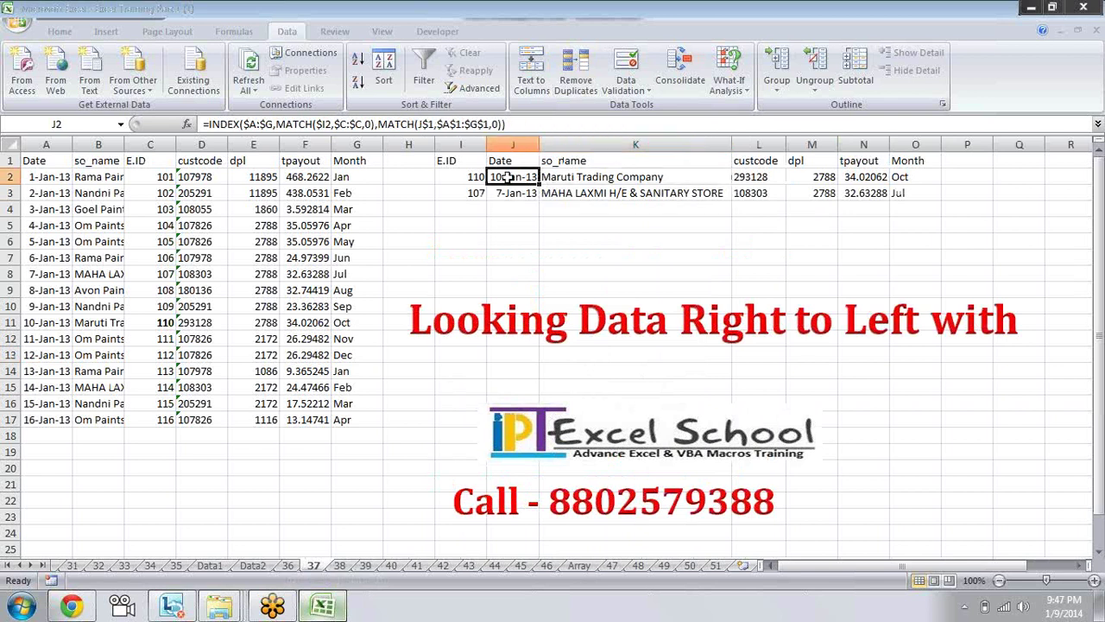
left_click(576, 176)
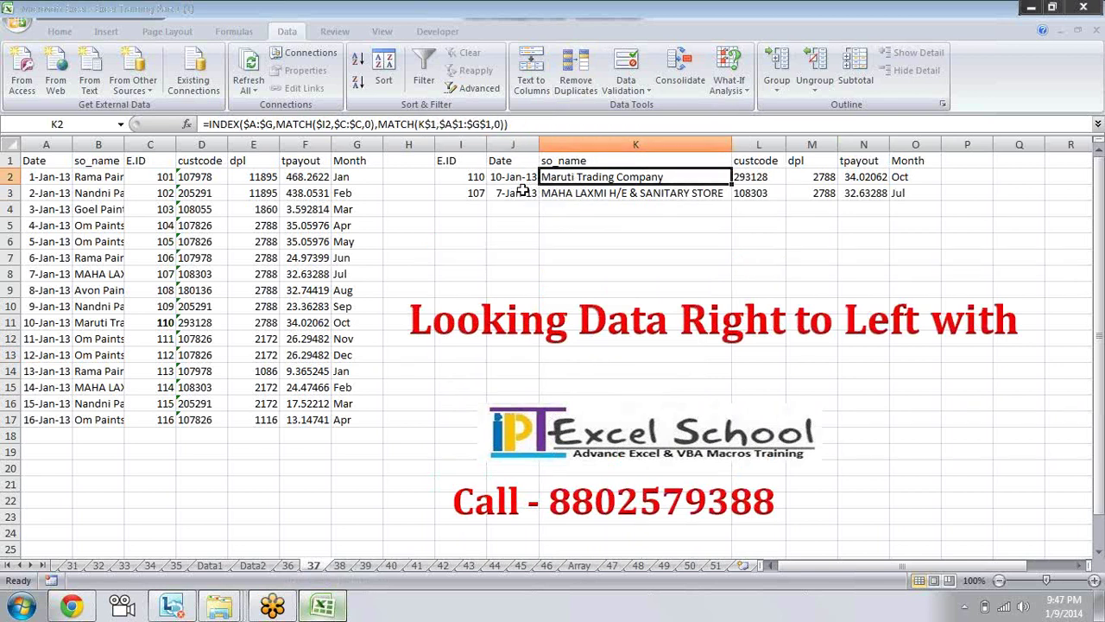
key("Right")
key("Left")
key("Left")
key("Right")
key("Right")
key("Left")
key("Left")
key("Right")
key("Right")
key("Left")
key("Left")
Inspect the source table's E.ID values in C2:C17.
key("Home")
key("Right")
key("Right")
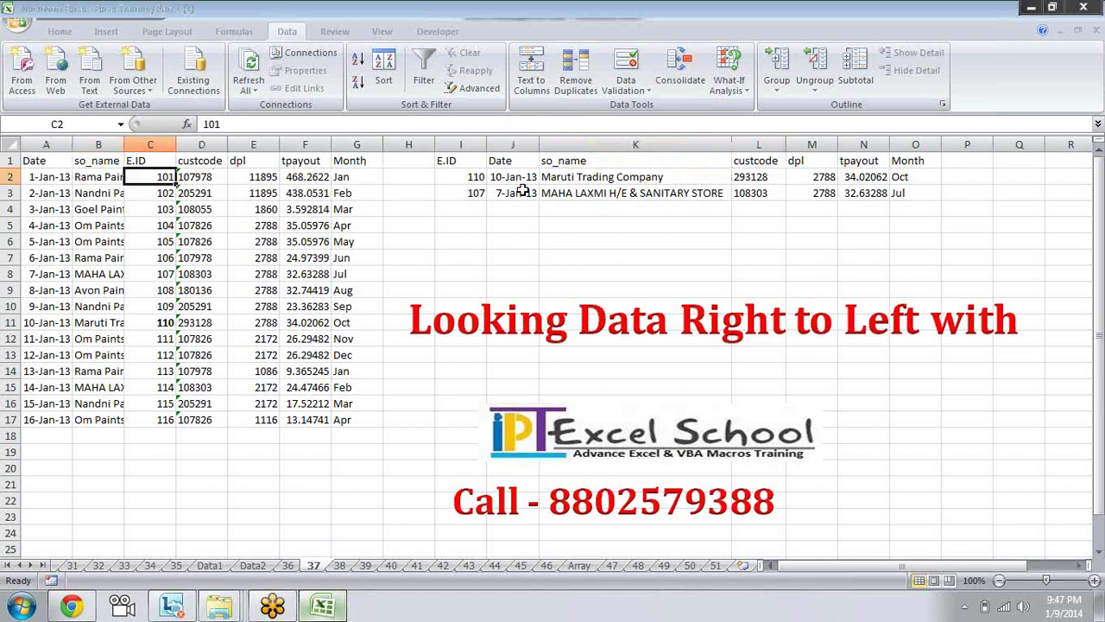
key("ctrl+shift+Down")
key("Left")
key("Left")
key("Right")
key("Right")
key("Right")
key("Down")
key("Up")
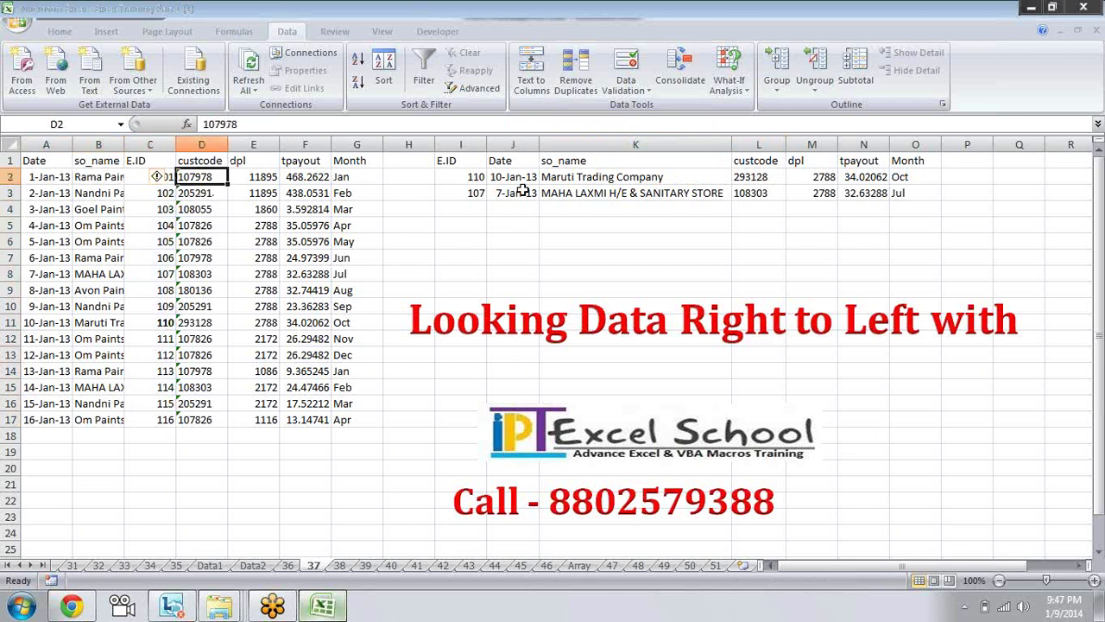
key("Left")
key("ctrl+shift+Down")
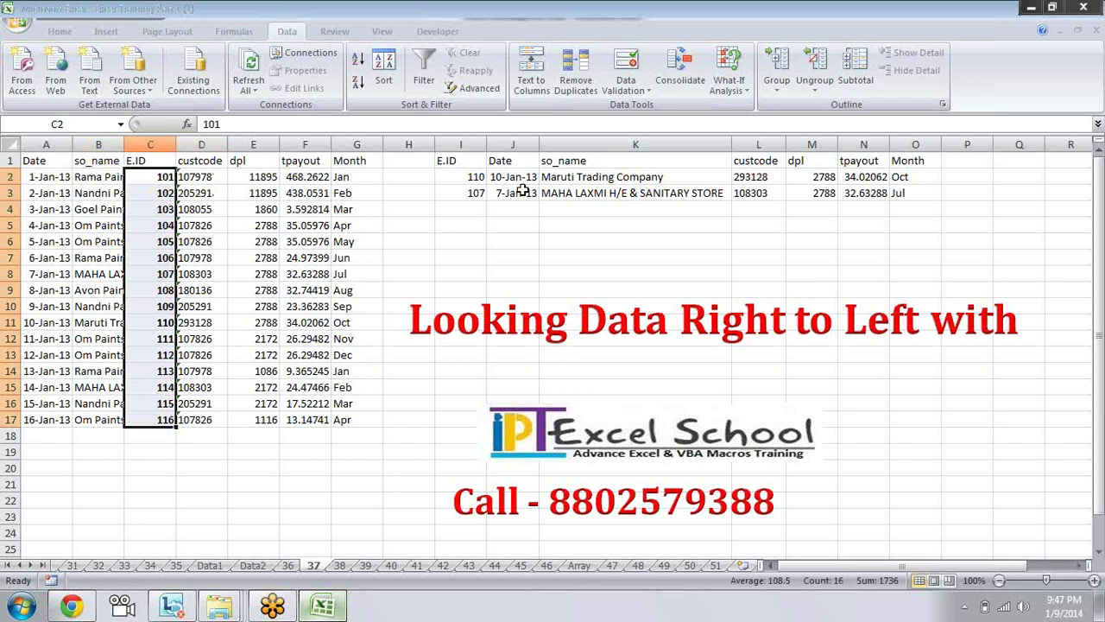
key("Left")
key("Left")
key("Right")
key("Left")
key("Right")
key("Right")
key("Right")
key("Right")
key("Right")
key("Right")
key("Left")
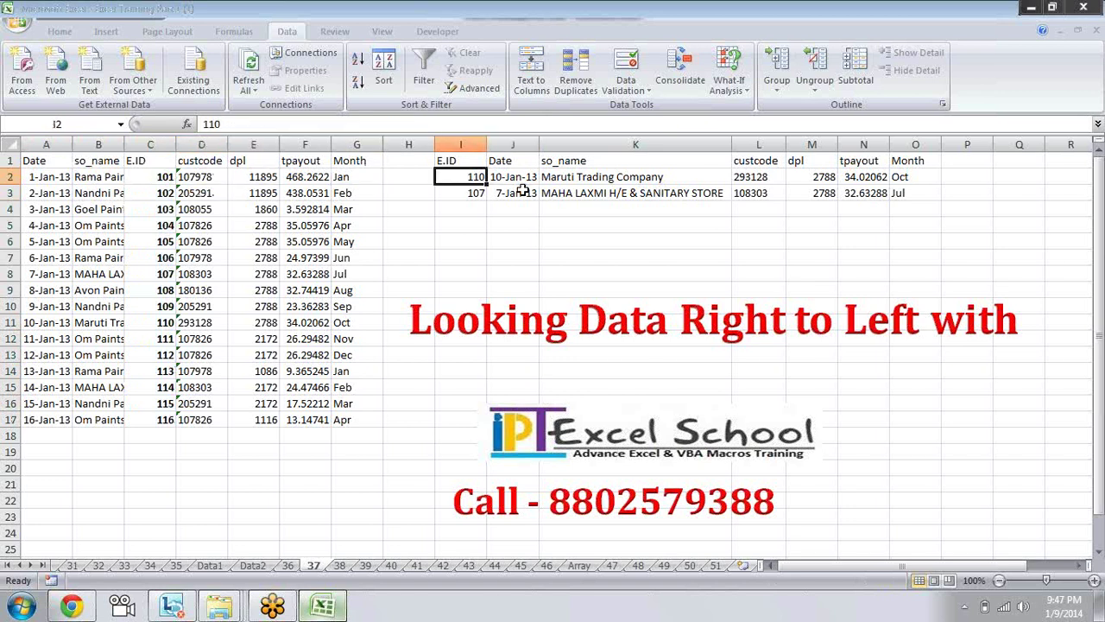
Select the lookup results J2:O3 for IDs 110 and 107 and clear them.
key("shift+ctrl+Right")
key("Right")
key("shift+ctrl+Right")
key("Home")
key("Right")
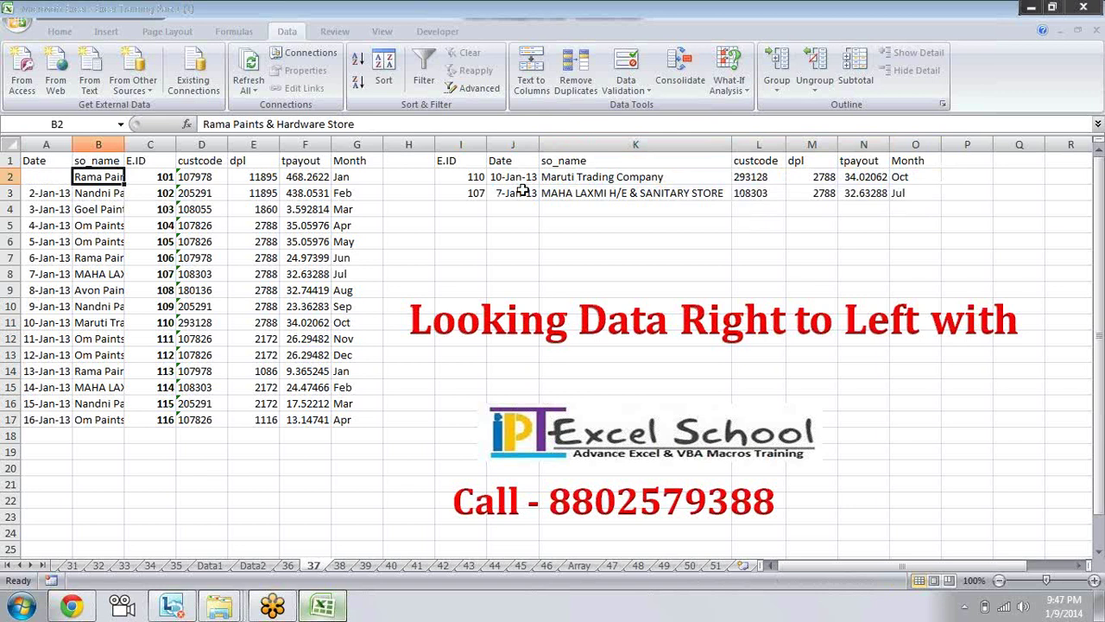
key("Left")
key("Right")
key("ctrl+Right")
key("Right")
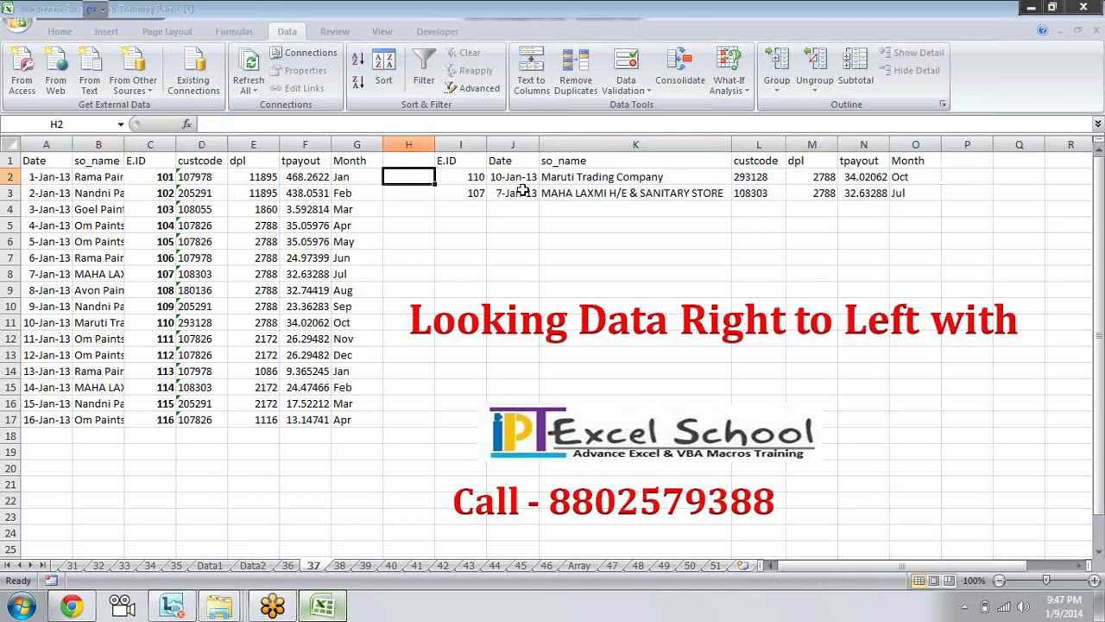
key("Right")
key("Right")
key("ctrl+shift+Right")
key("shift+Down")
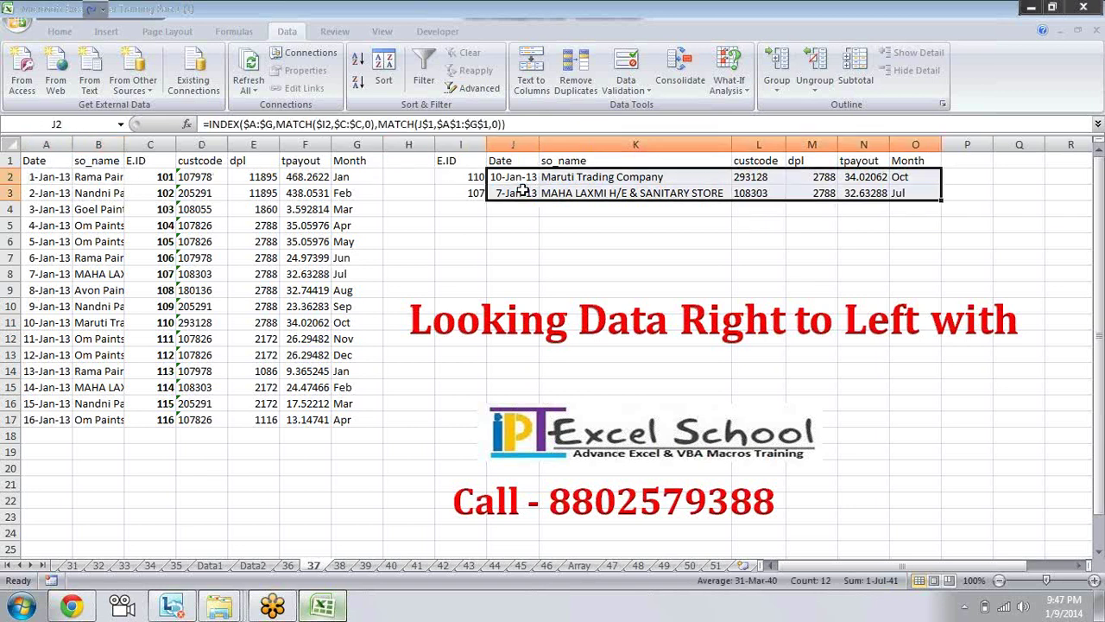
key("Delete")
key("Left")
key("Right")
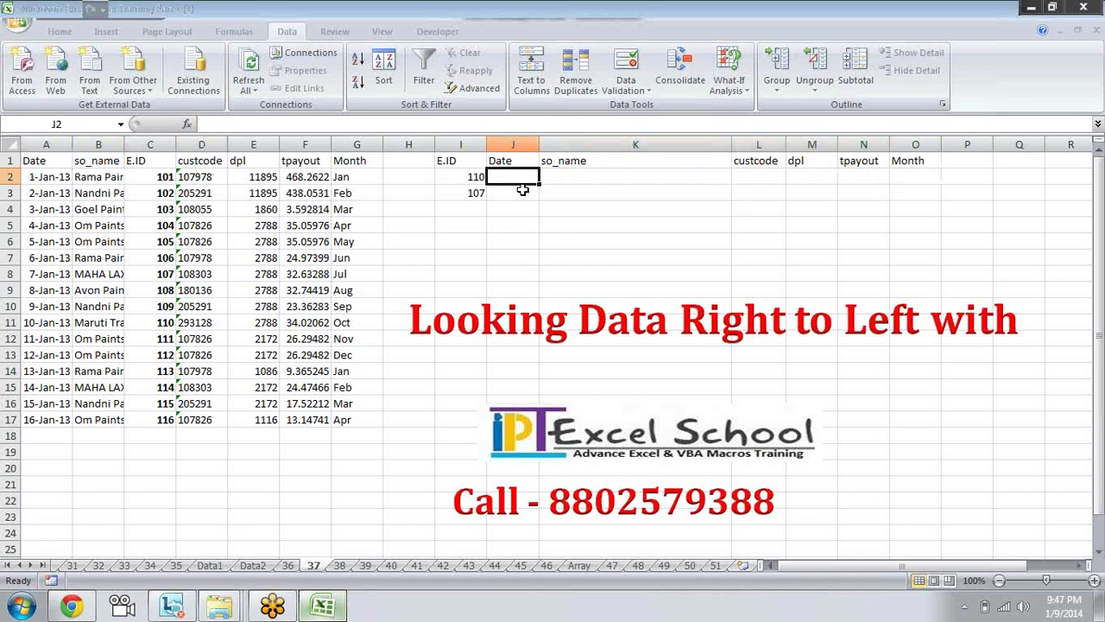
Enter =INDEX(E2:E17,1) in J2 and format it as General to show the dpl value.
type("=")
key("Escape")
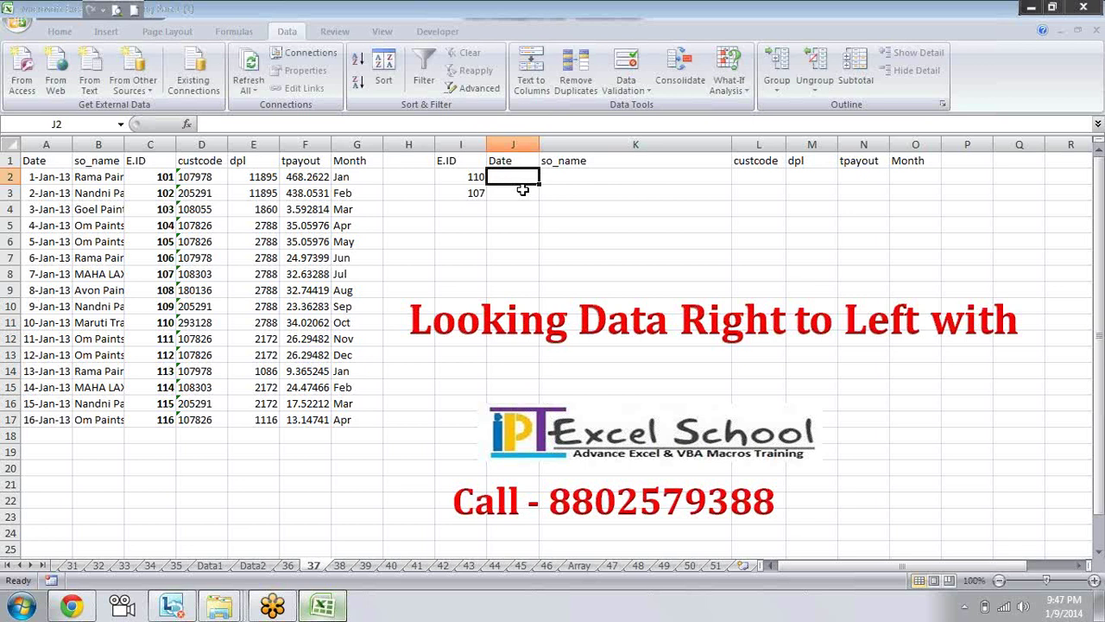
type("=ind")
key("Tab")
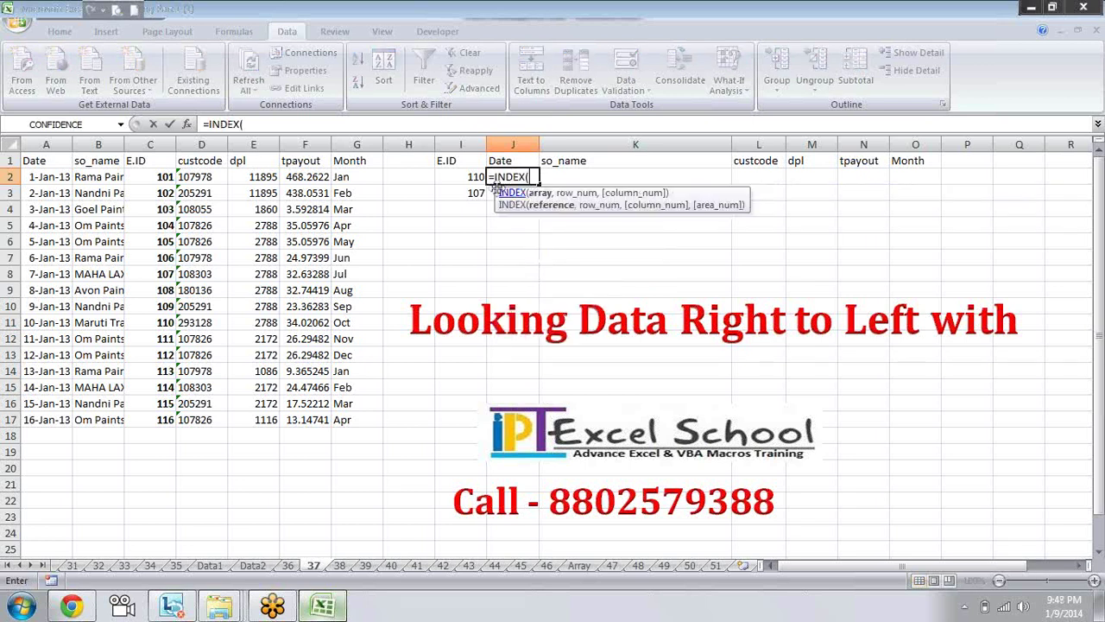
mouse_move(259, 177)
left_mouse_down()
mouse_move(273, 430)
mouse_move(267, 419)
left_mouse_up()
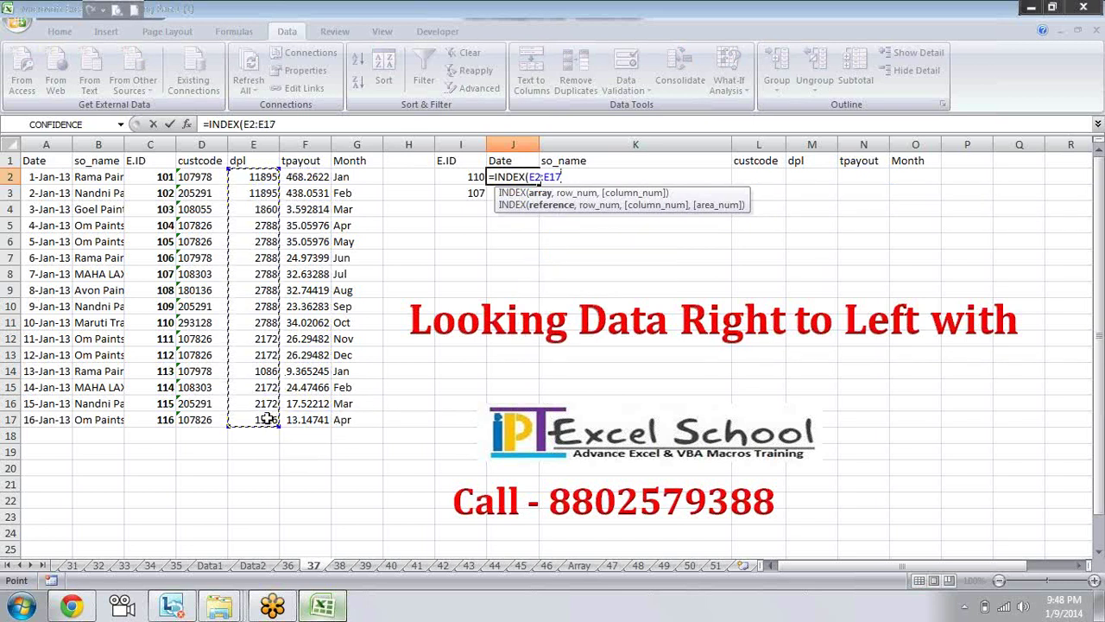
type(",1")
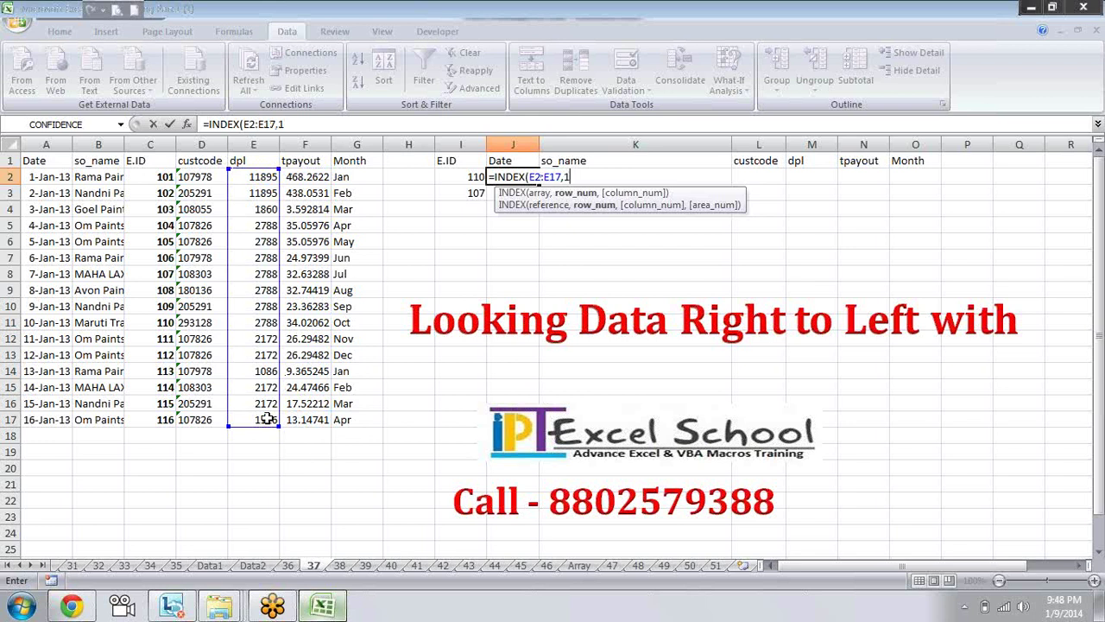
type(",")
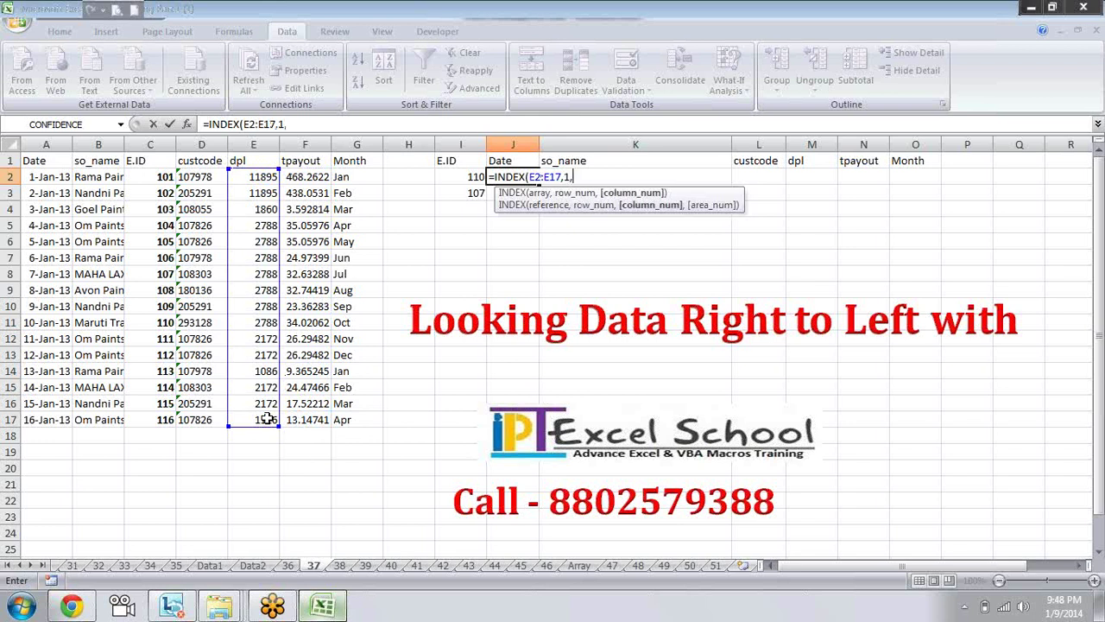
key("BackSpace")
type(")")
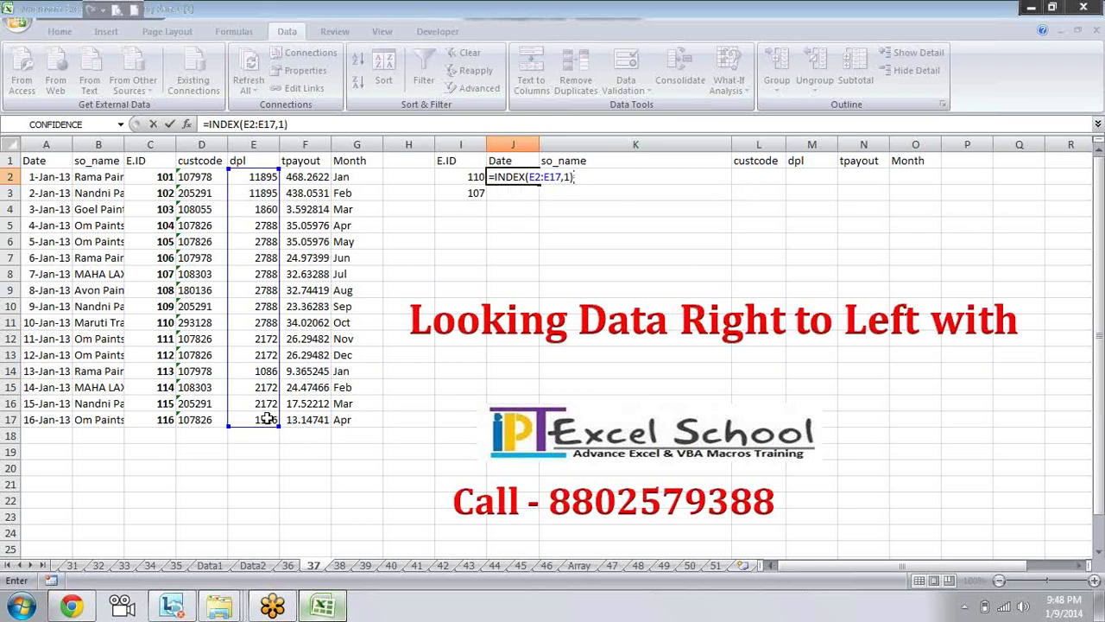
key("Return")
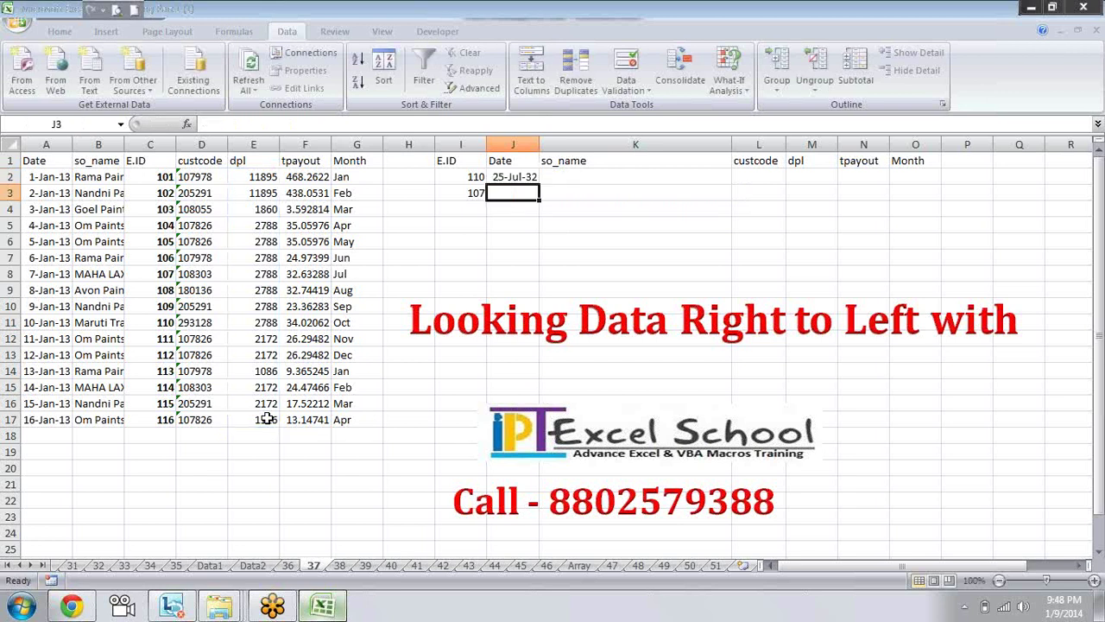
key("Up")
key("ctrl+shift+1")
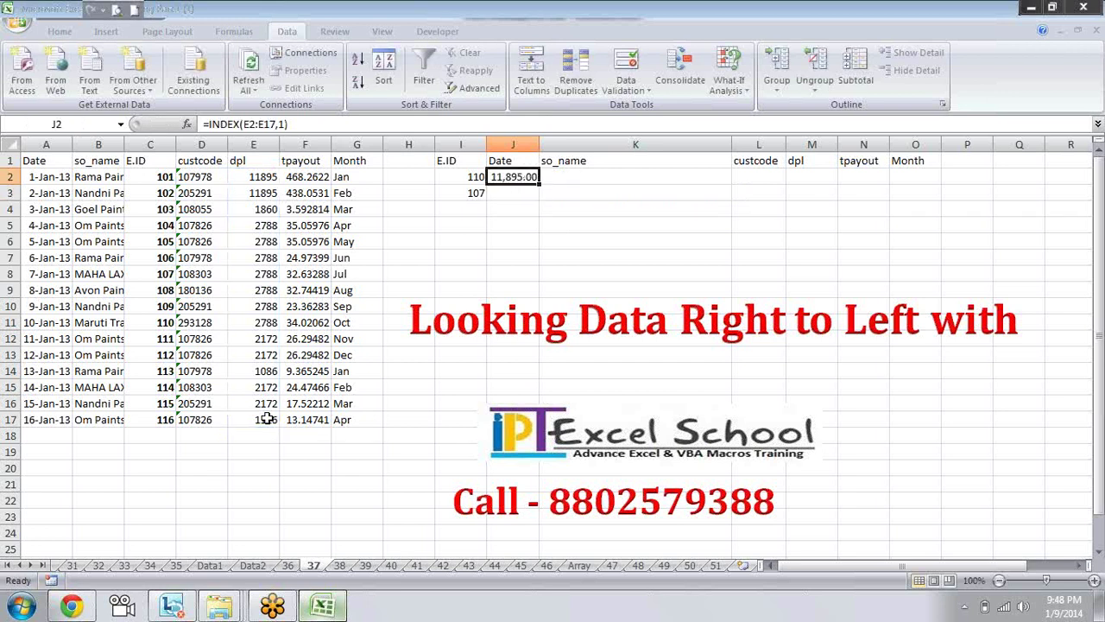
key("ctrl+shift+asciitilde")
Change the INDEX row number to 2, then 3, and finally clear J2.
key("F2")
key("Left")
key("BackSpace")
type("2")
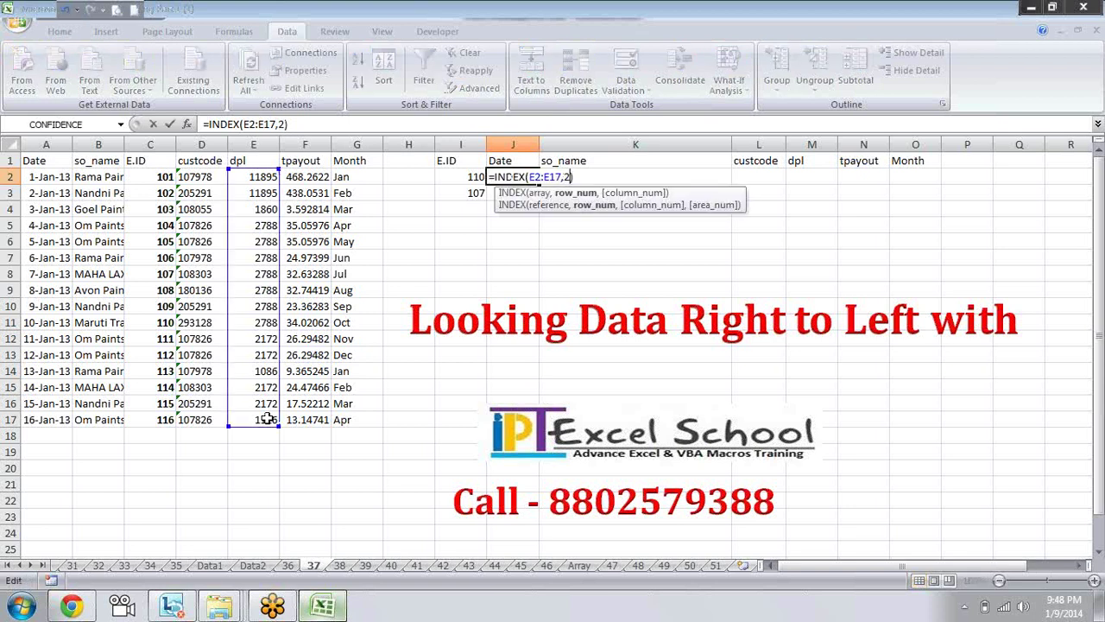
key("Return")
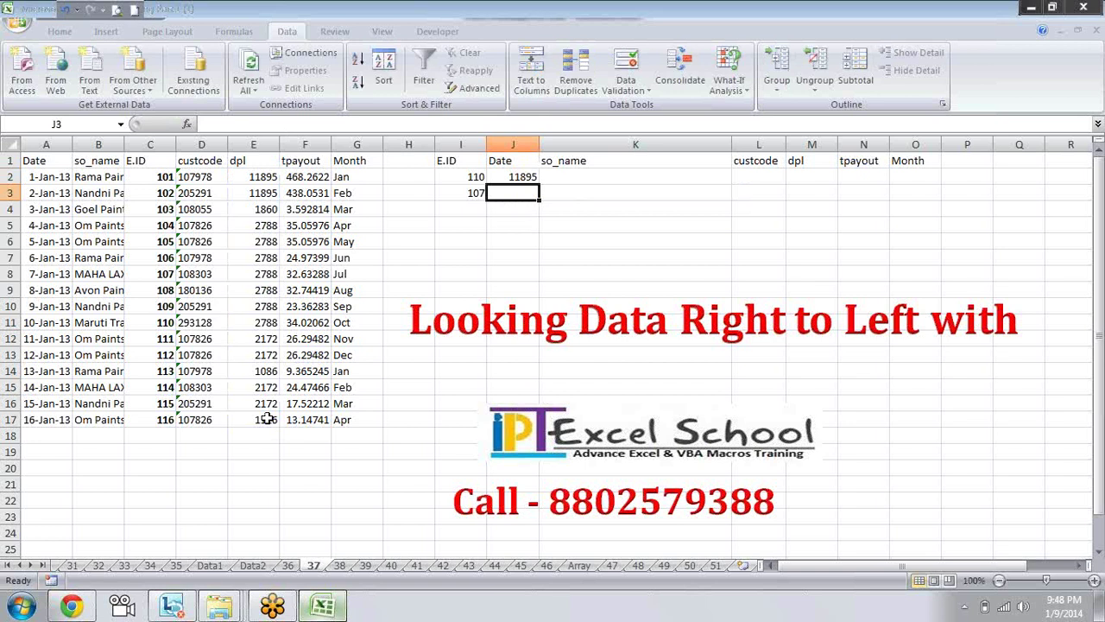
key("Up")
key("F2")
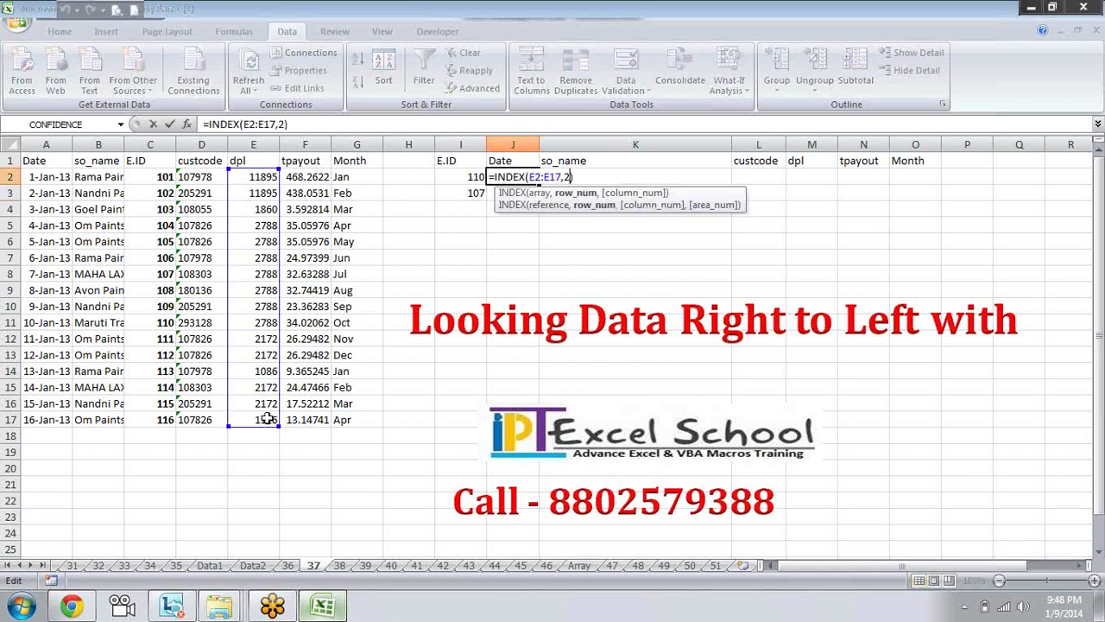
key("BackSpace")
type("3")
key("Return")
key("Up")
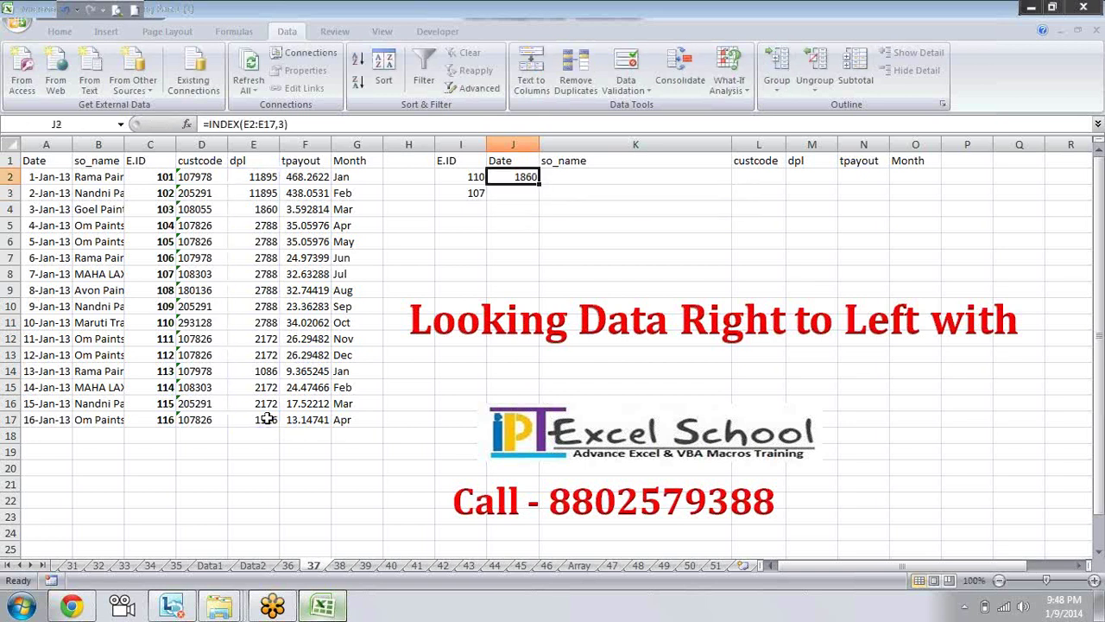
key("Delete")
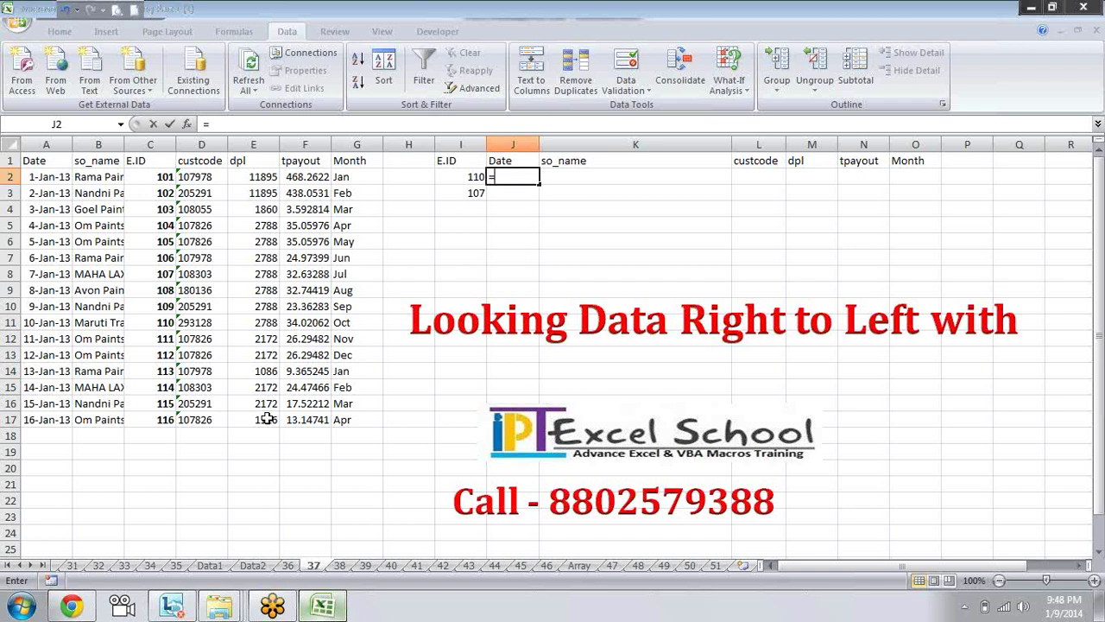
Enter =MATCH(I2,C2:C17,0) in J2, returning position 10 for ID 110.
type("=ma")
key("Tab")
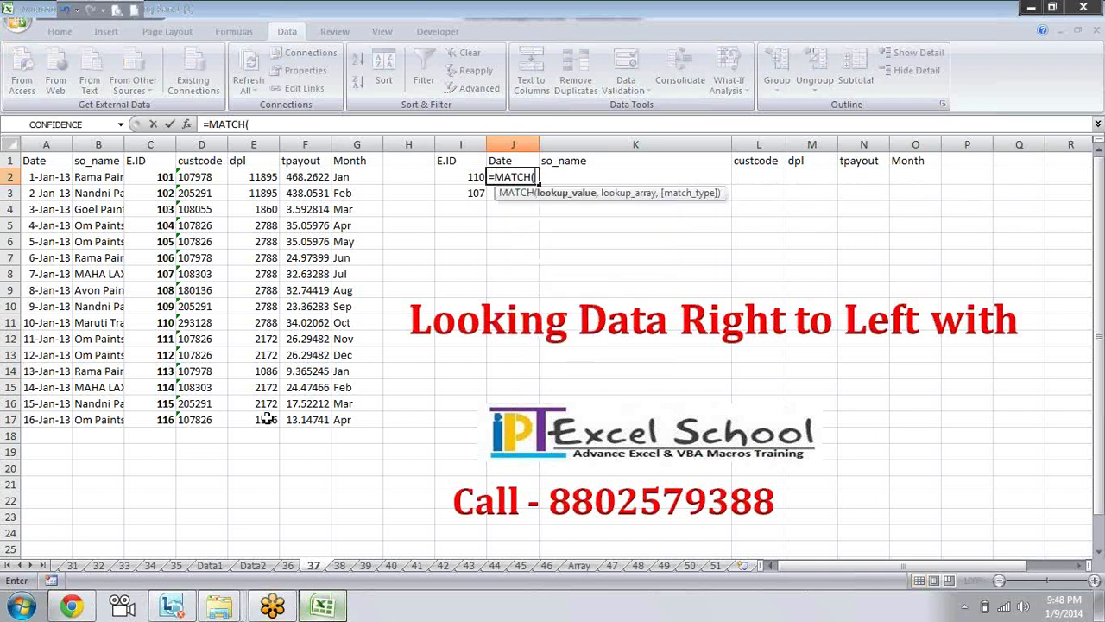
left_click_drag(253, 176, 268, 418)
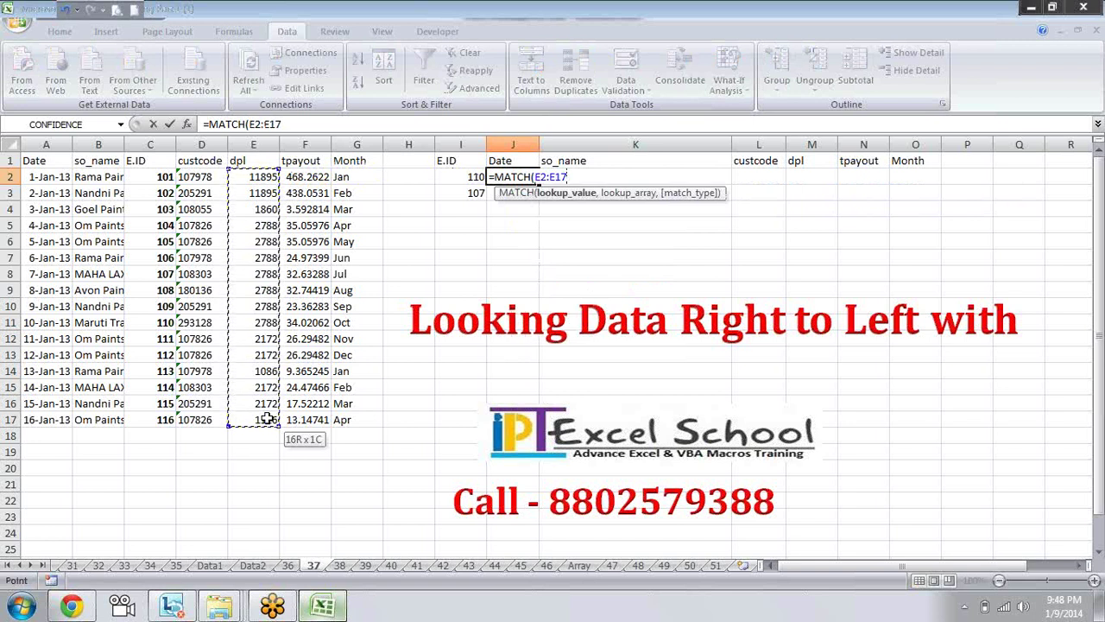
key("Left")
key("Left")
key("Left")
key("Right")
key("Right")
key("Left")
key("ctrl+shift+Down")
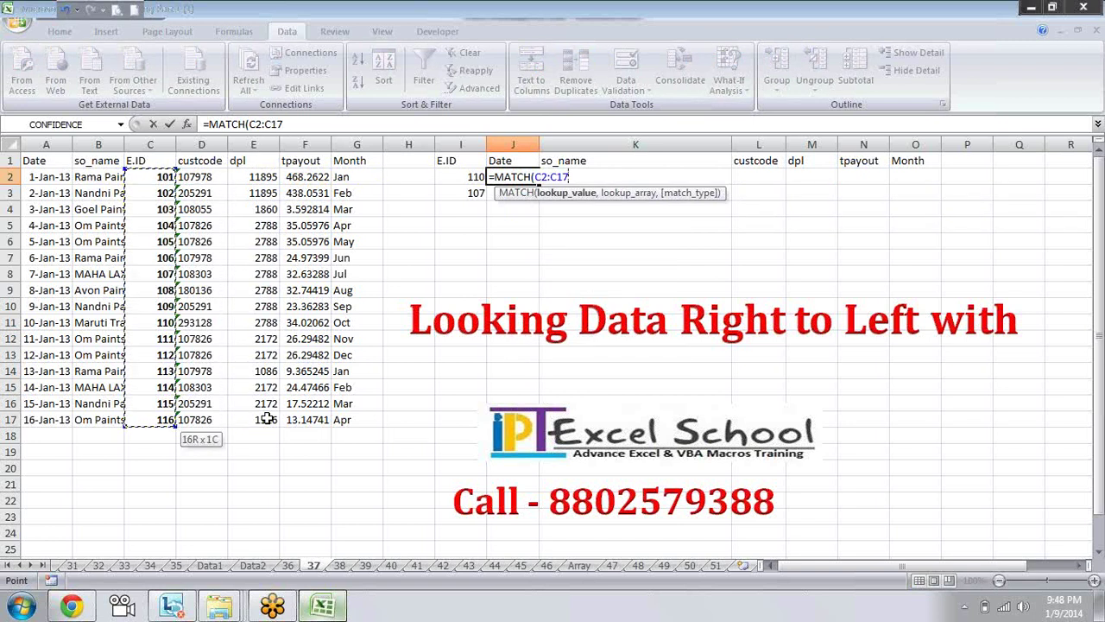
key("BackSpace")
key("BackSpace")
key("BackSpace")
key("BackSpace")
key("BackSpace")
key("BackSpace")
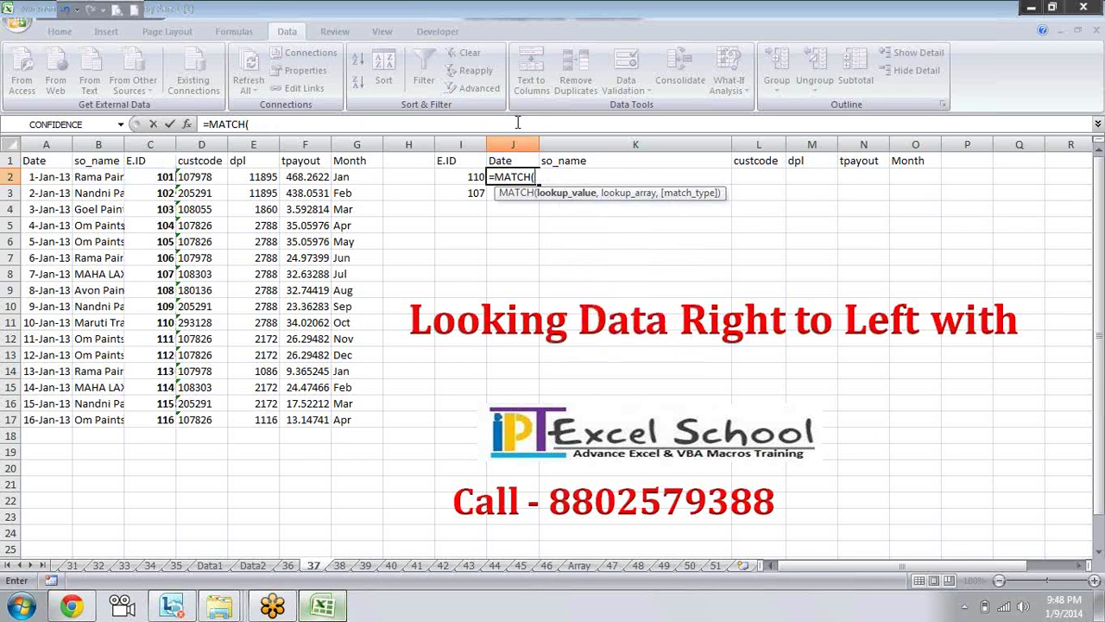
left_click(467, 178)
type(",")
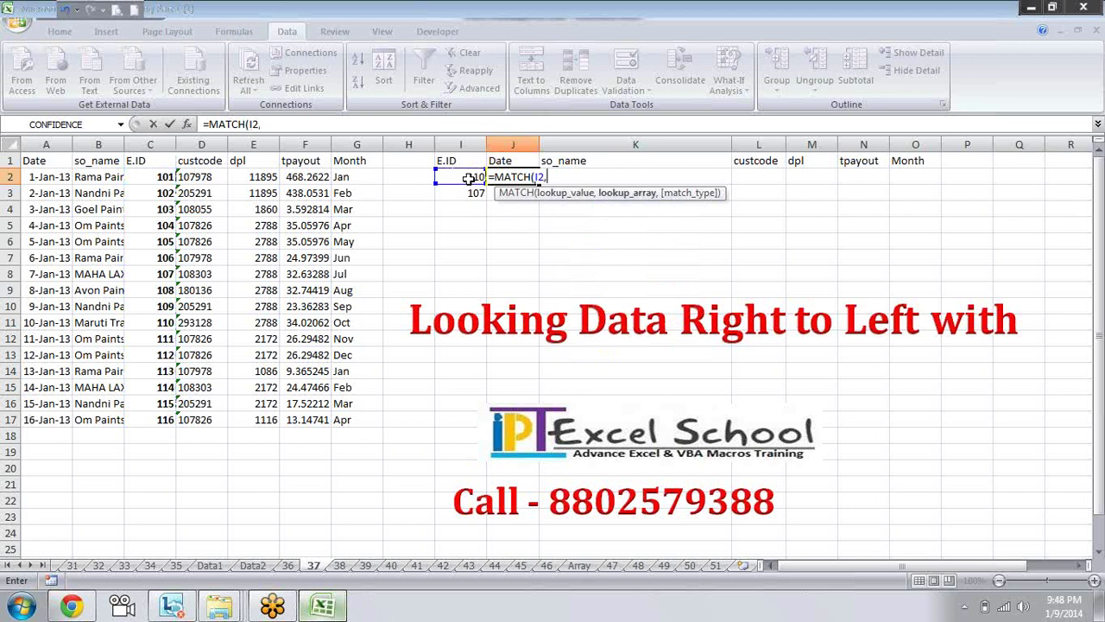
left_click(160, 176)
type(",")
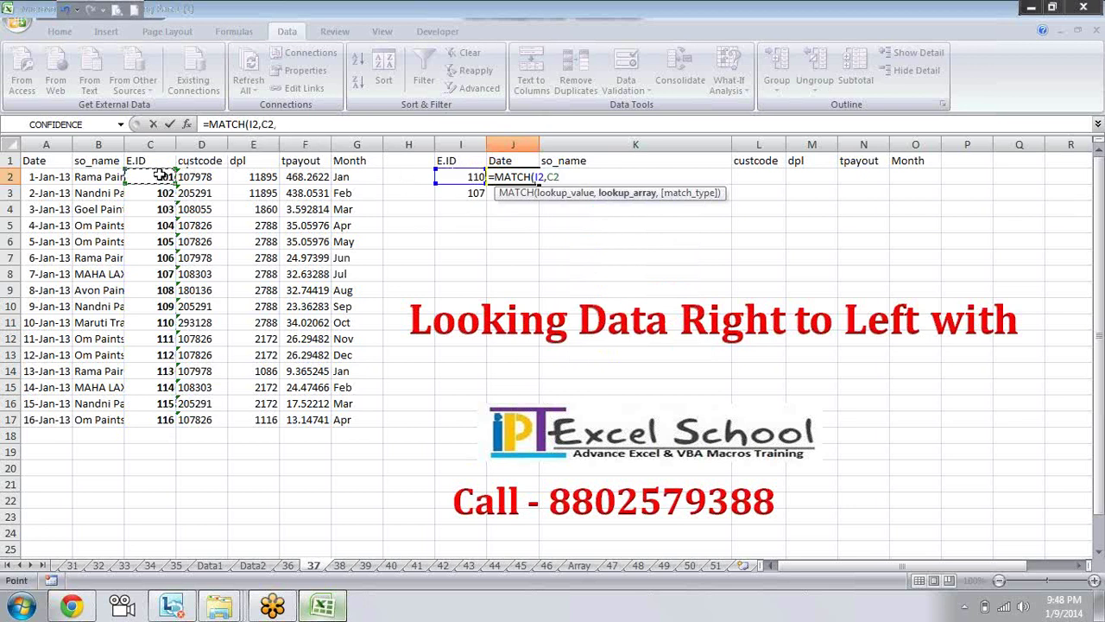
key("ctrl+shift+Down")
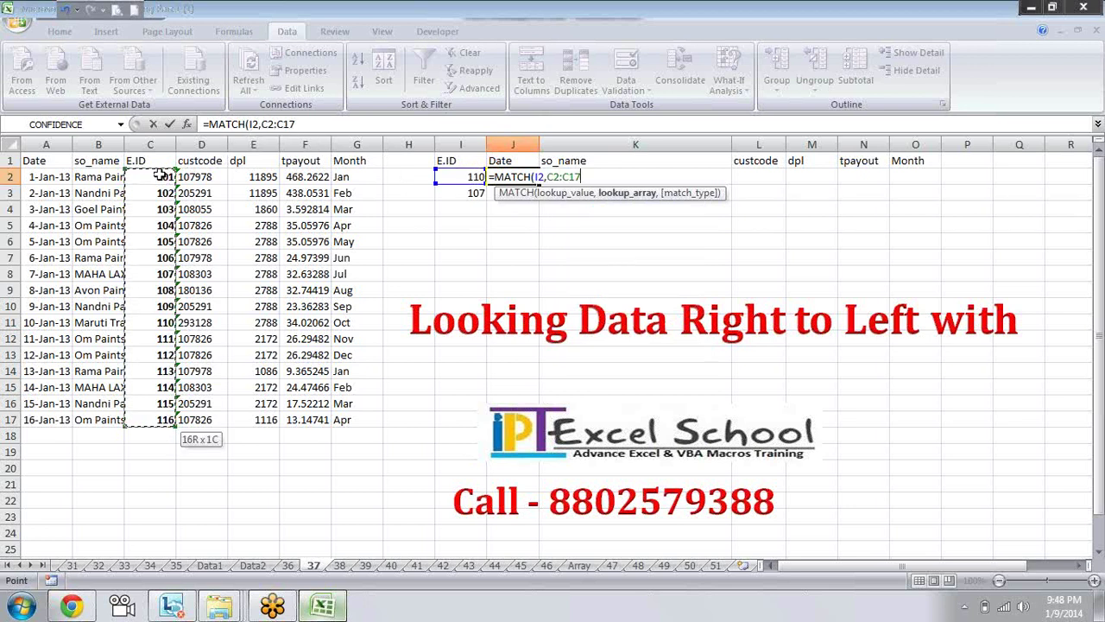
type(",0")
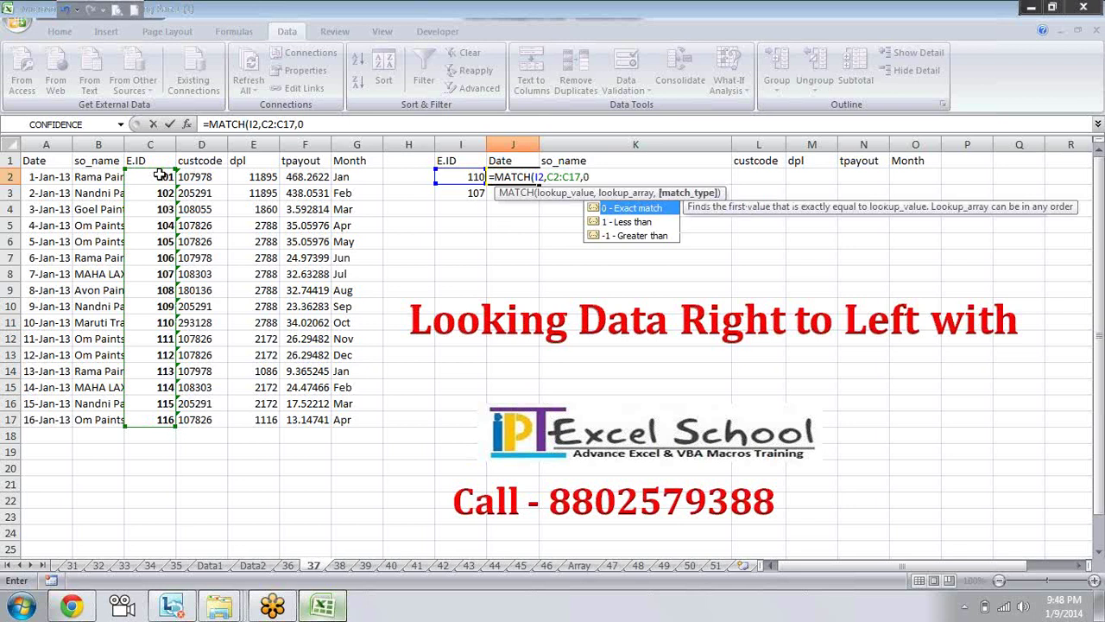
type(")")
key("Return")
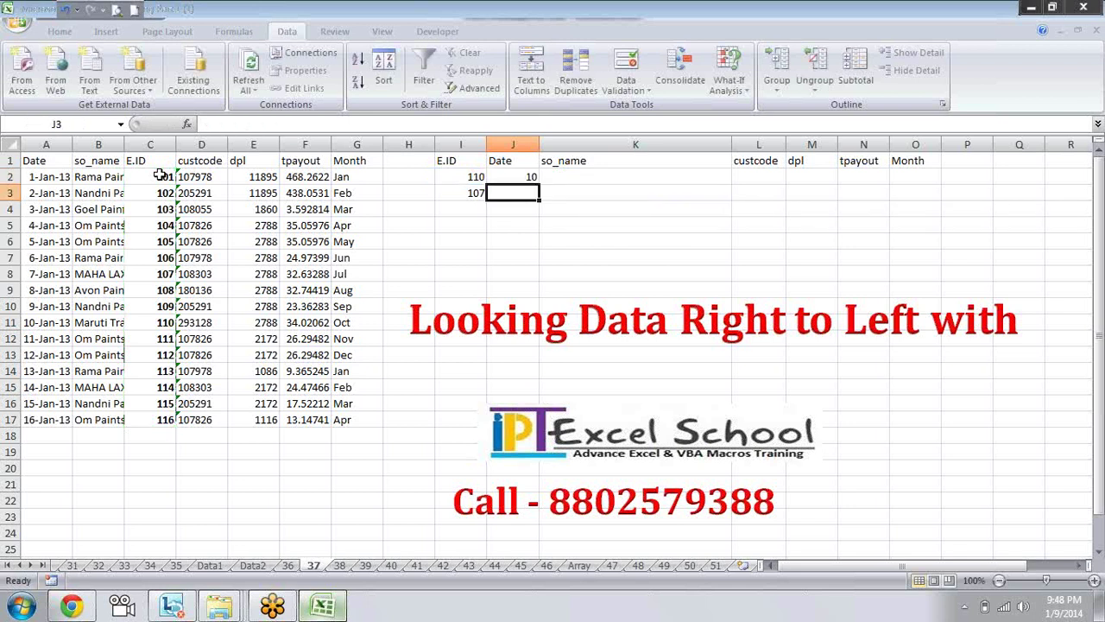
key("Up")
Enter =INDEX(C2:C17,J2) in K2 and set it to General format.
key("Right")
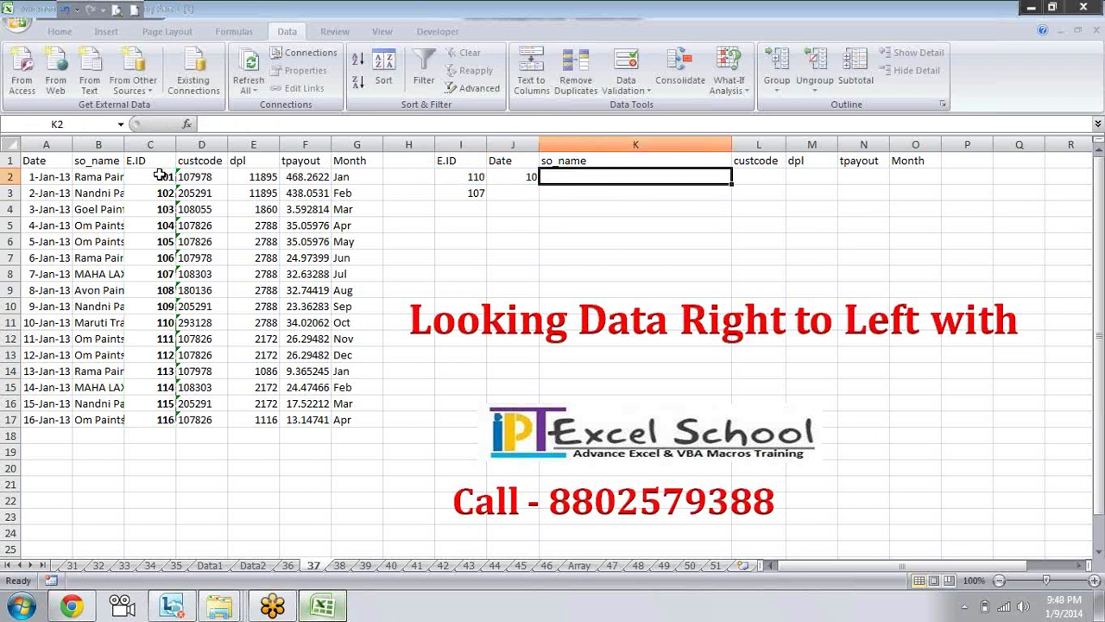
type("=INDEX")
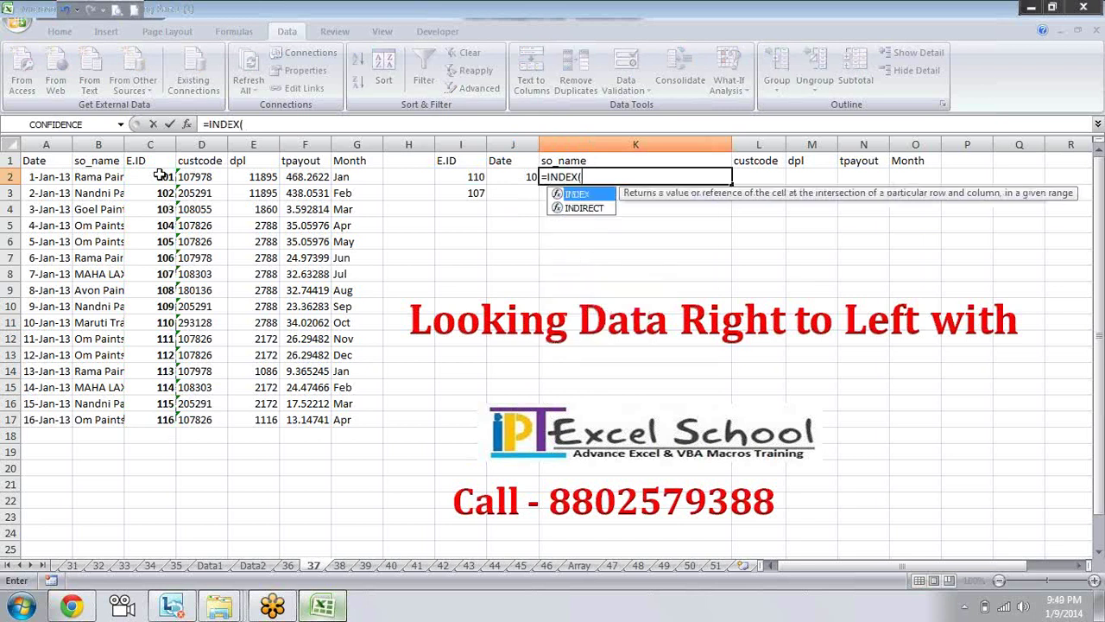
type("(")
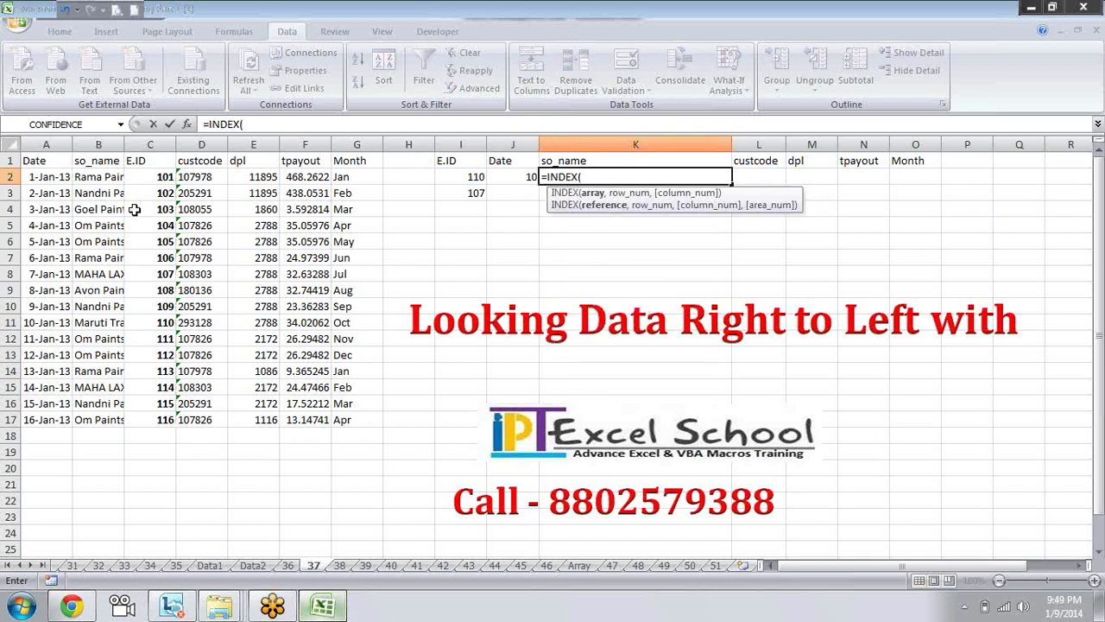
left_click(164, 177)
key("ctrl+shift+Down")
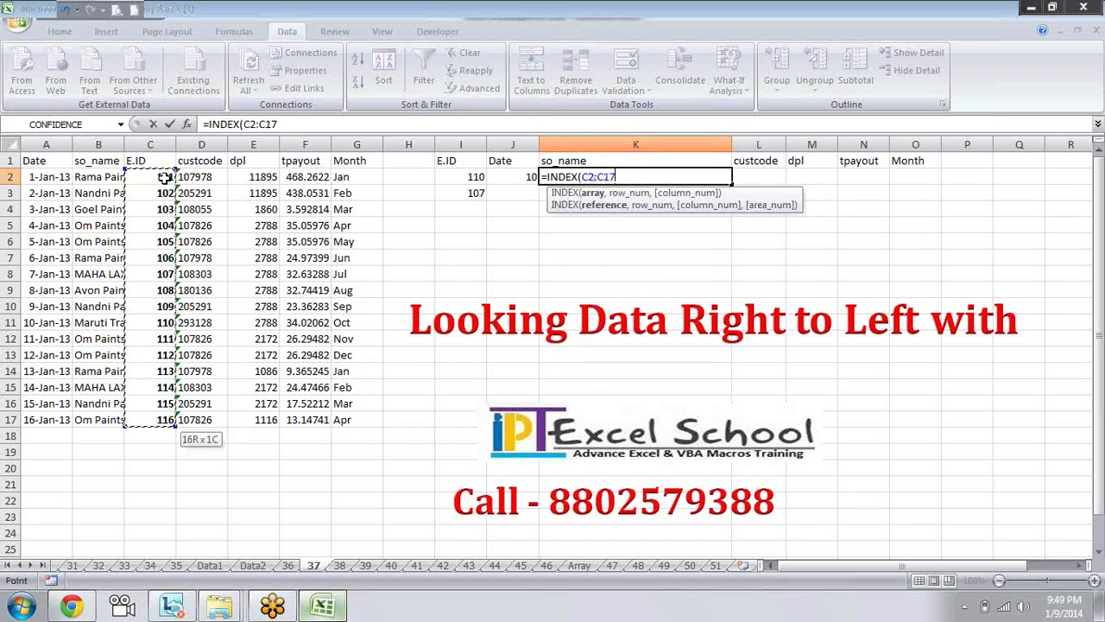
type(",")
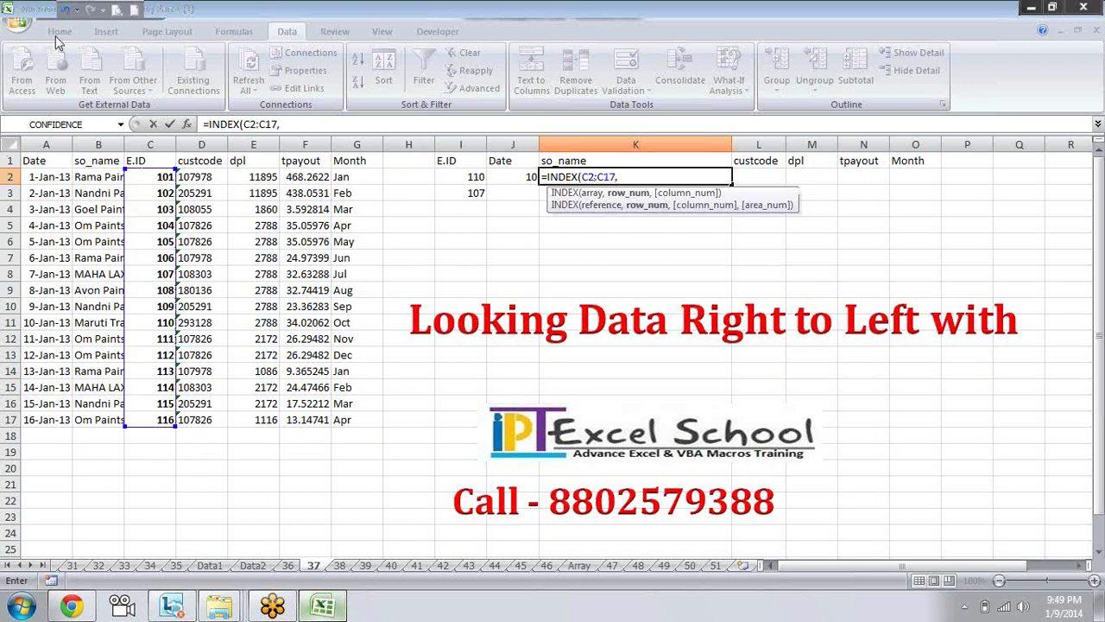
left_click(512, 177)
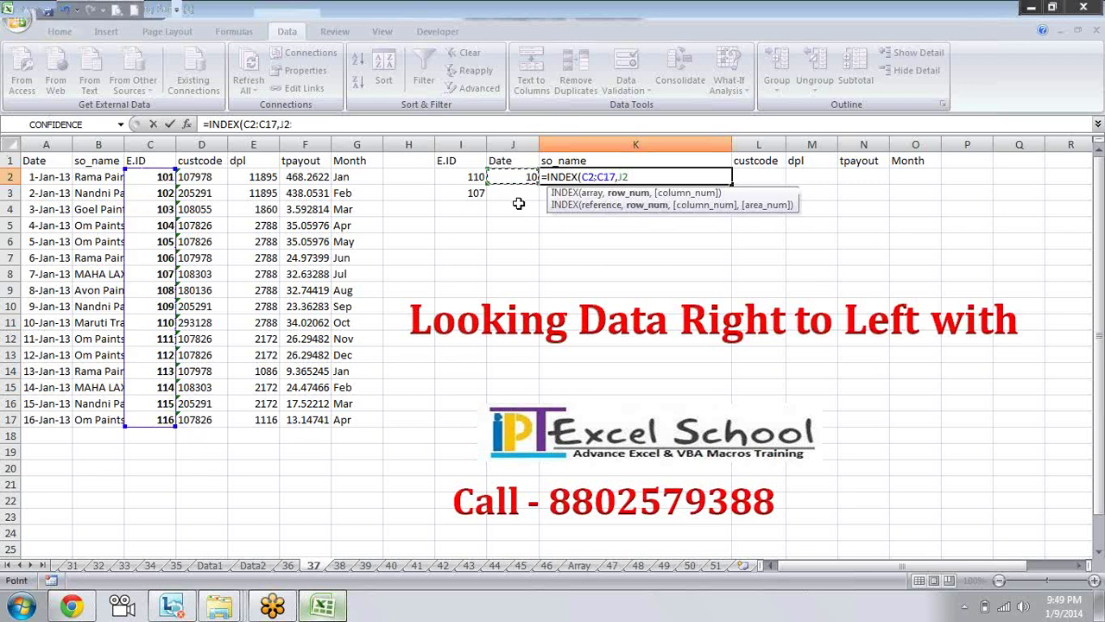
type(")")
key("Return")
key("Up")
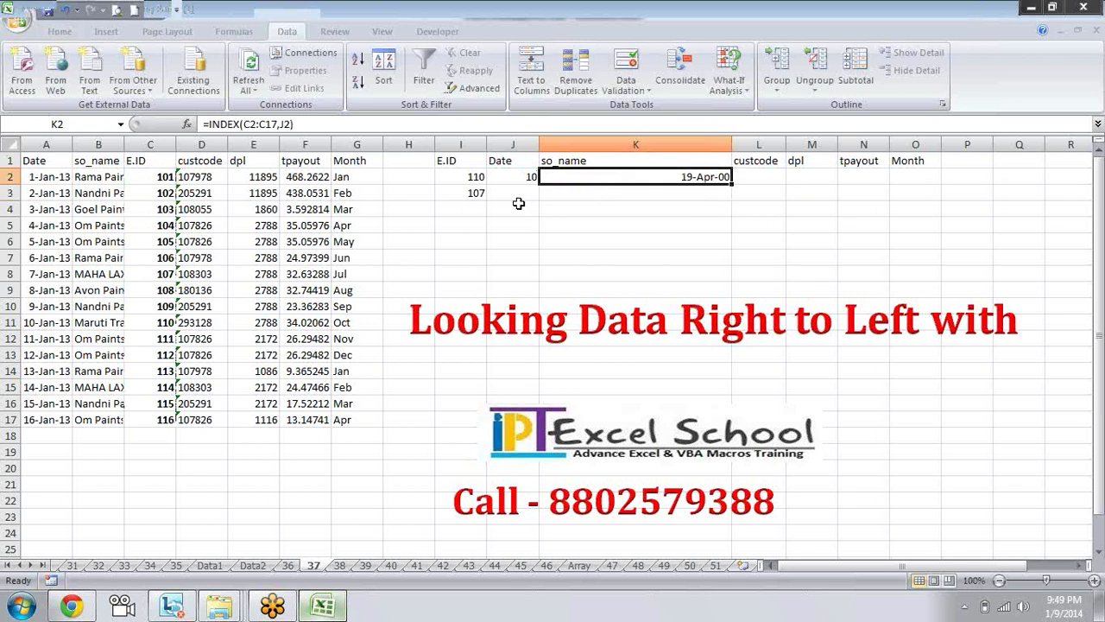
key("ctrl+shift+grave")
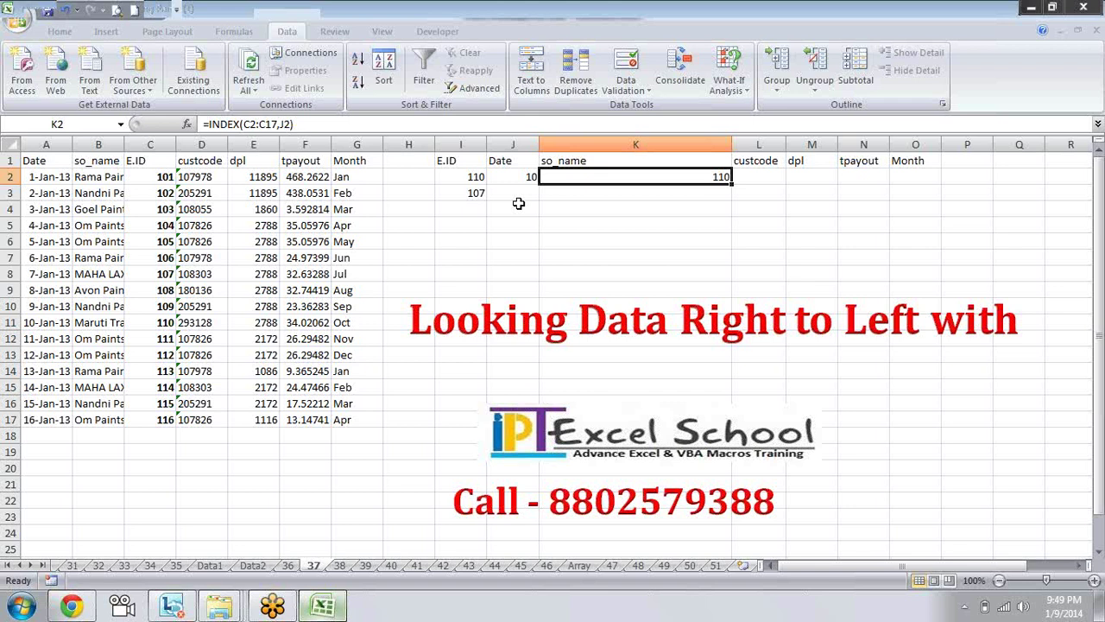
Shift K2's INDEX range to B2:B17 to return Maruti Trading Company, then clear I2.
key("Left")
key("Left")
key("Right")
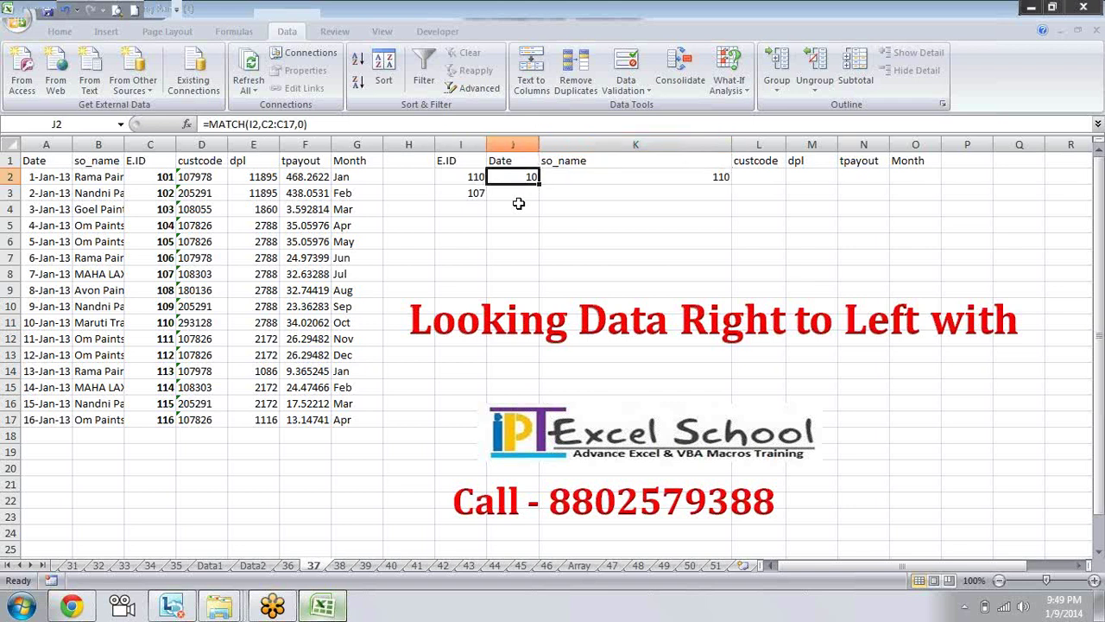
key("Right")
key("Right")
key("Left")
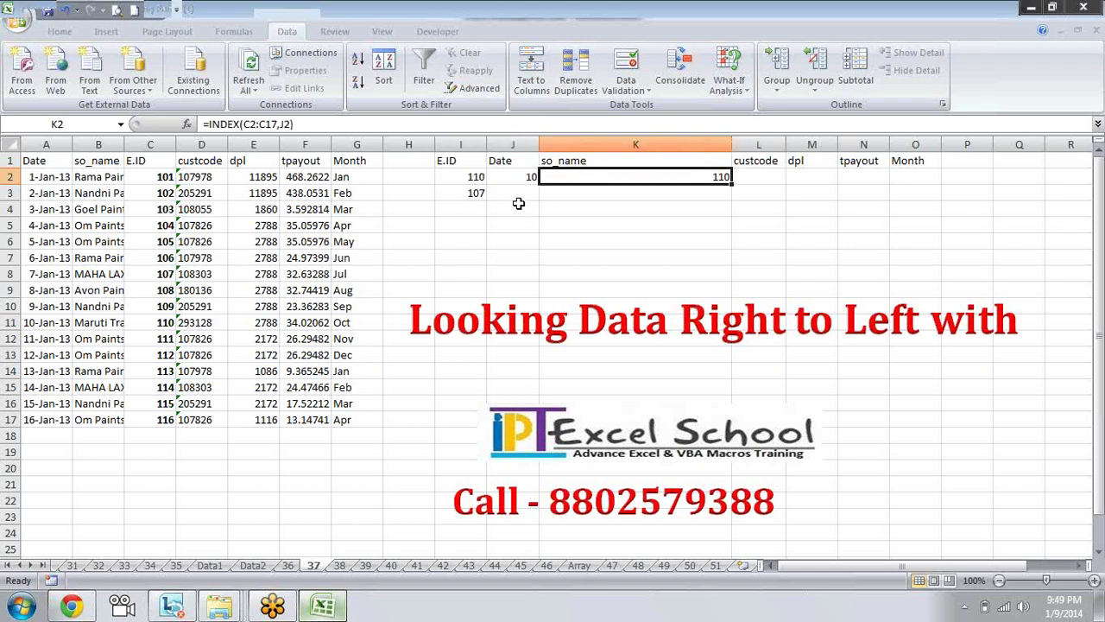
key("F2")
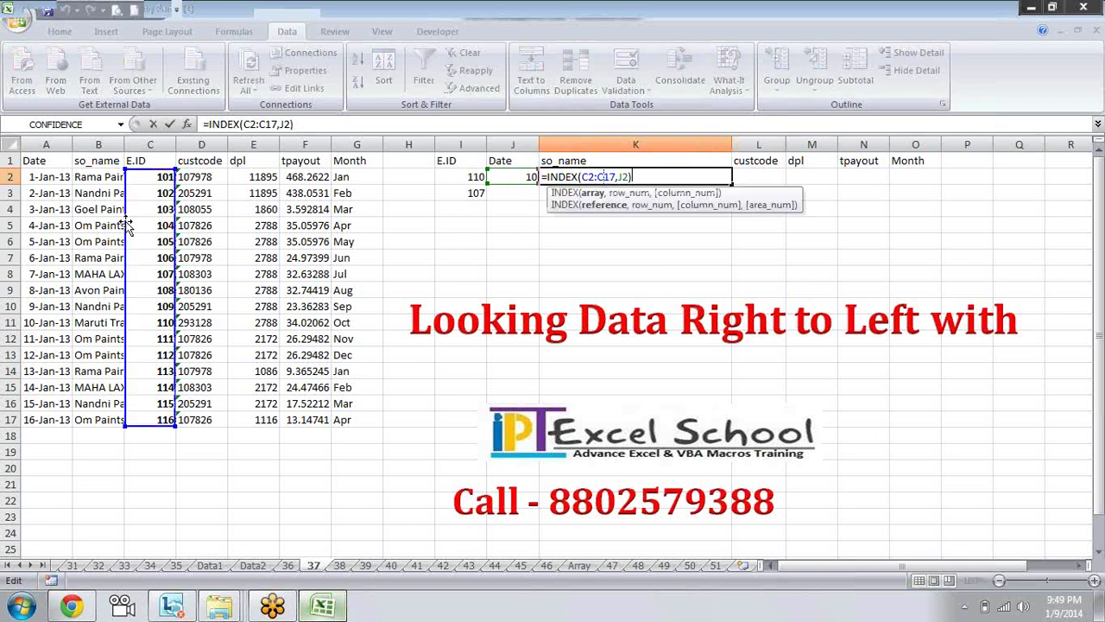
left_click_drag(125, 226, 100, 226)
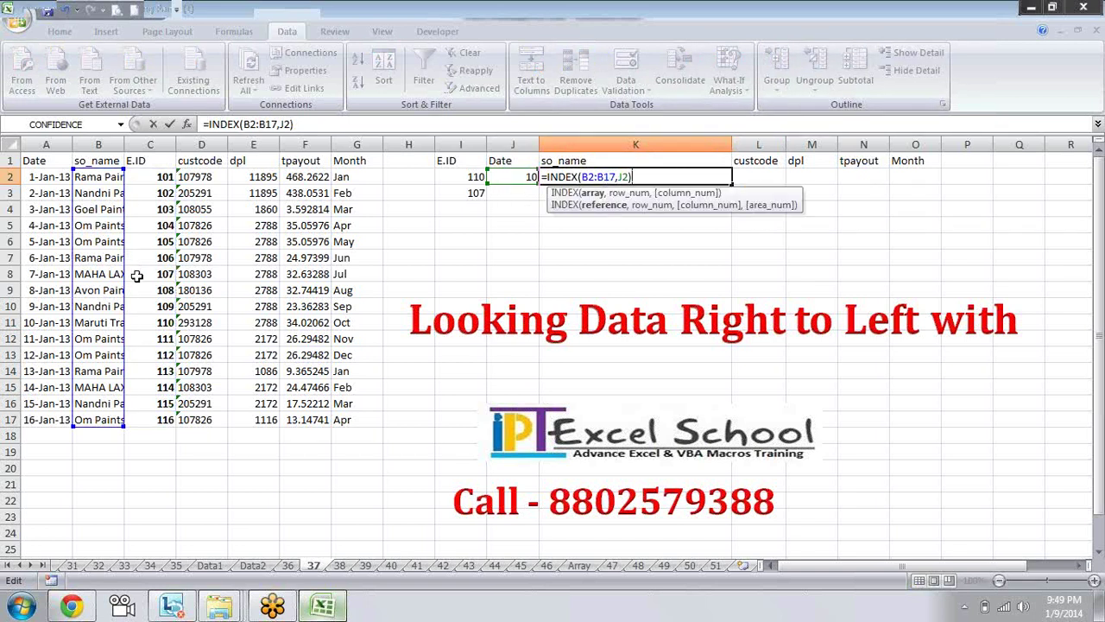
key("Return")
key("Up")
key("Left")
key("Right")
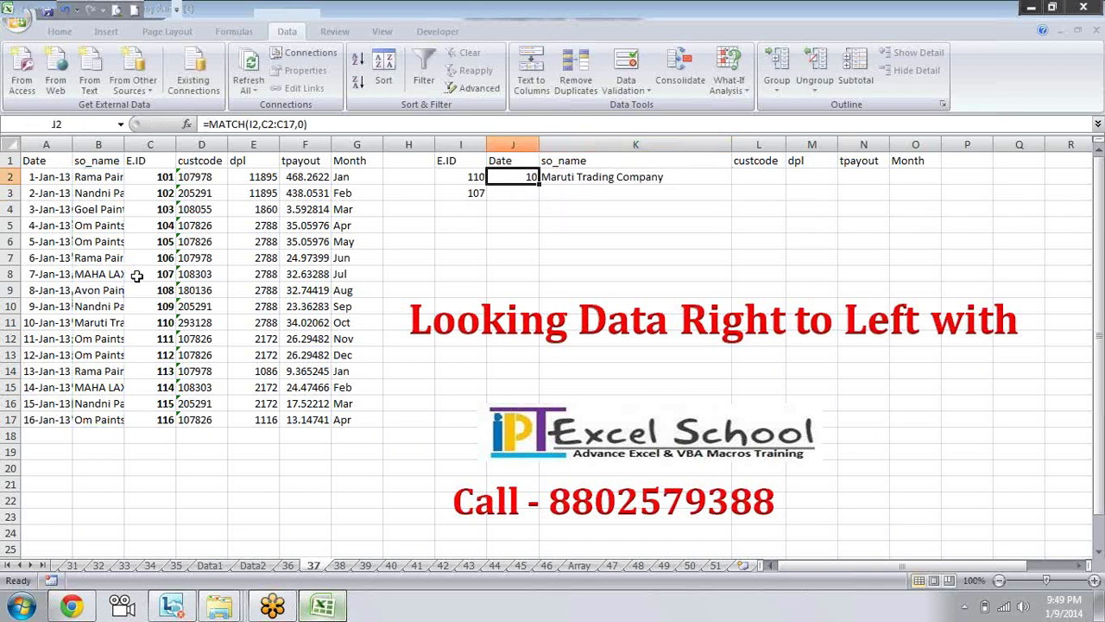
key("Right")
key("Left")
key("Left")
key("BackSpace")
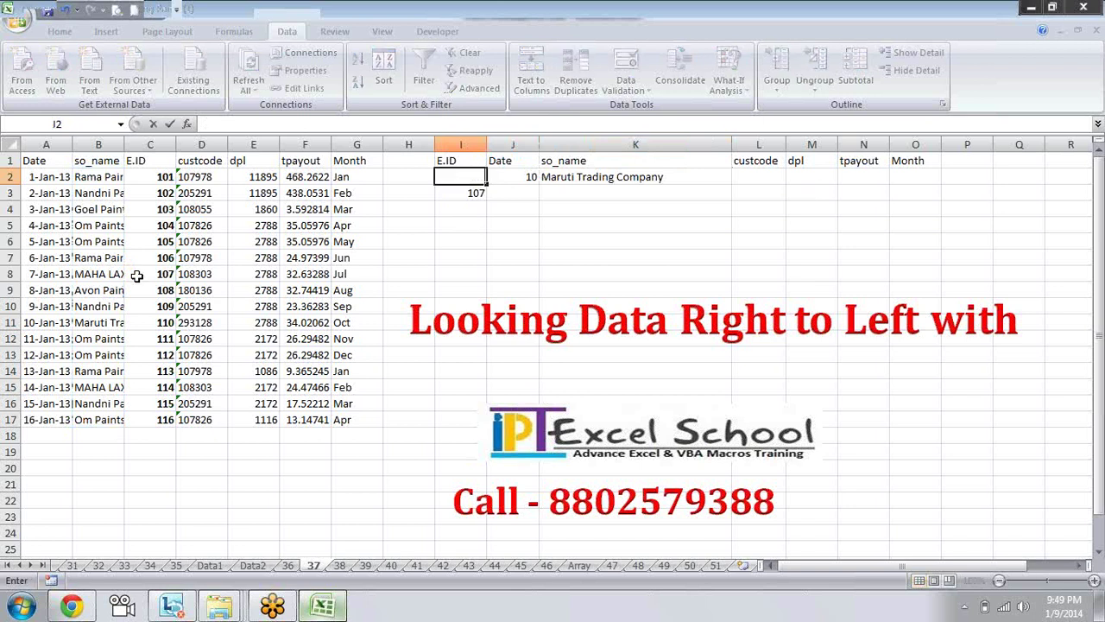
Enter E.ID 103 in I2 and check the returned name Goel Paints & Tile Shoppe.
type("103")
key("Return")
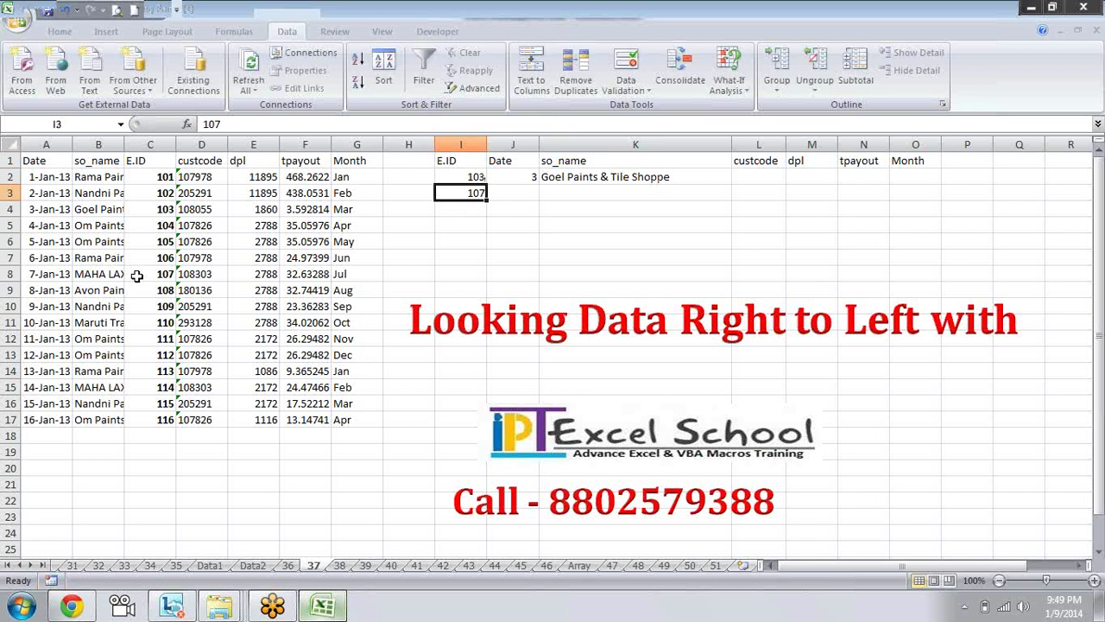
key("Up")
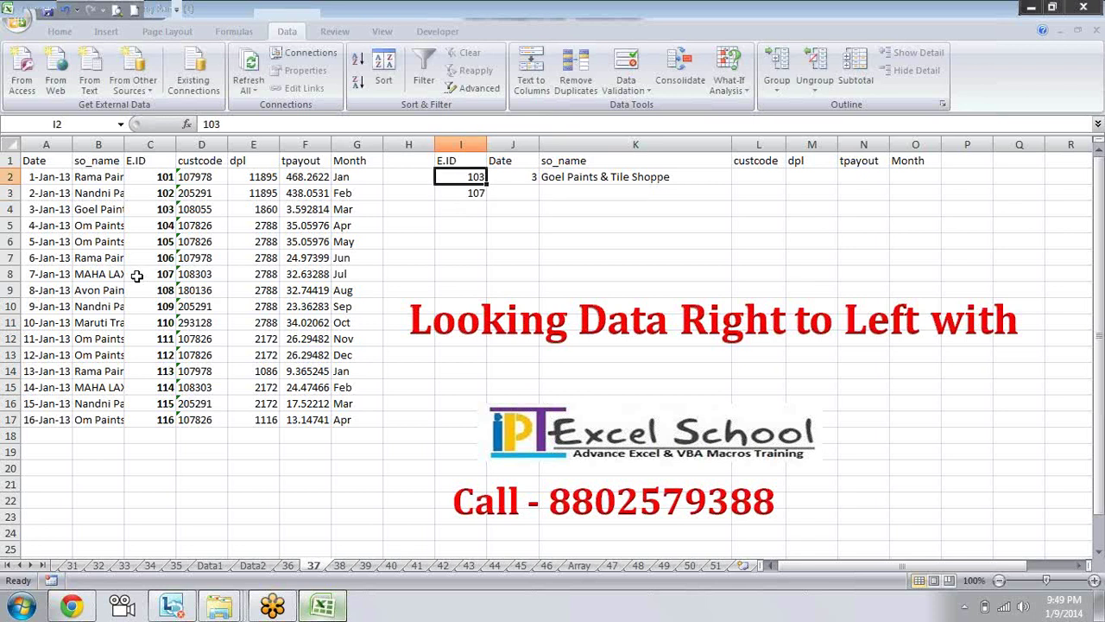
key("Right")
key("Right")
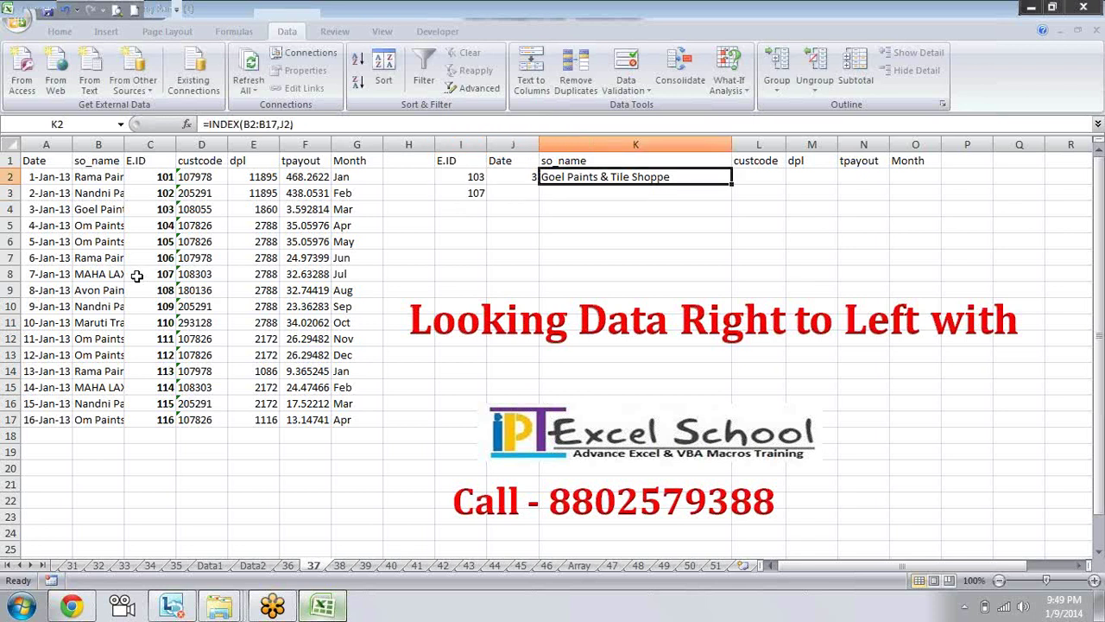
key("Left")
key("Left")
key("Left")
key("Left")
key("Left")
key("Left")
key("Left")
key("Left")
key("Left")
key("Left")
key("Right")
key("Down")
key("Down")
key("Down")
key("Down")
key("Down")
key("Up")
key("Up")
key("Up")
key("Up")
key("Up")
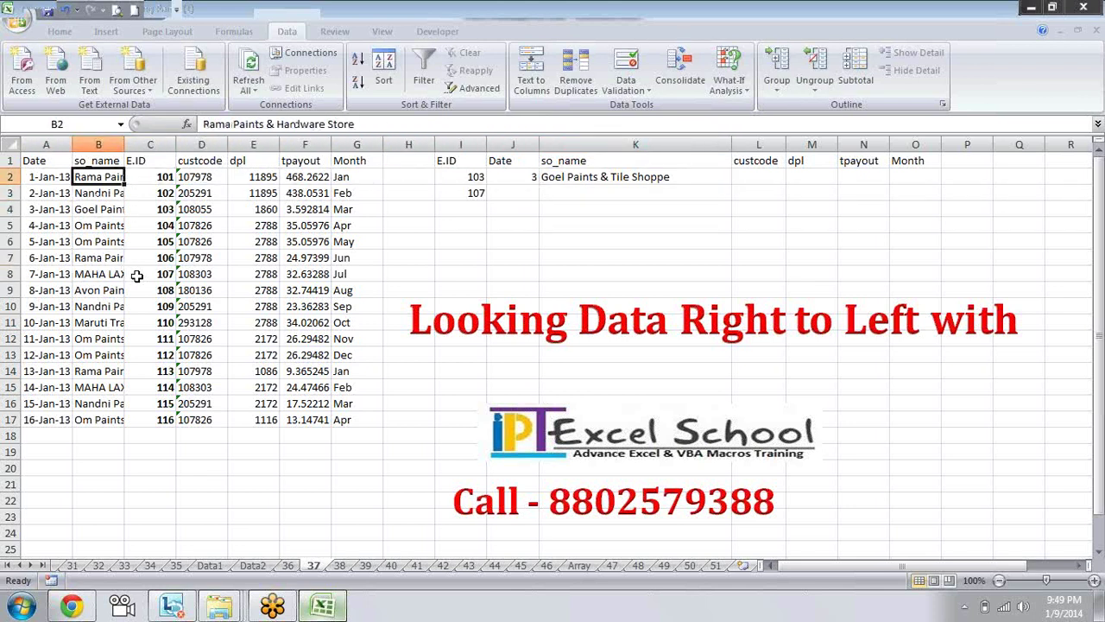
key("Down")
key("Down")
key("Up")
key("Up")
key("Up")
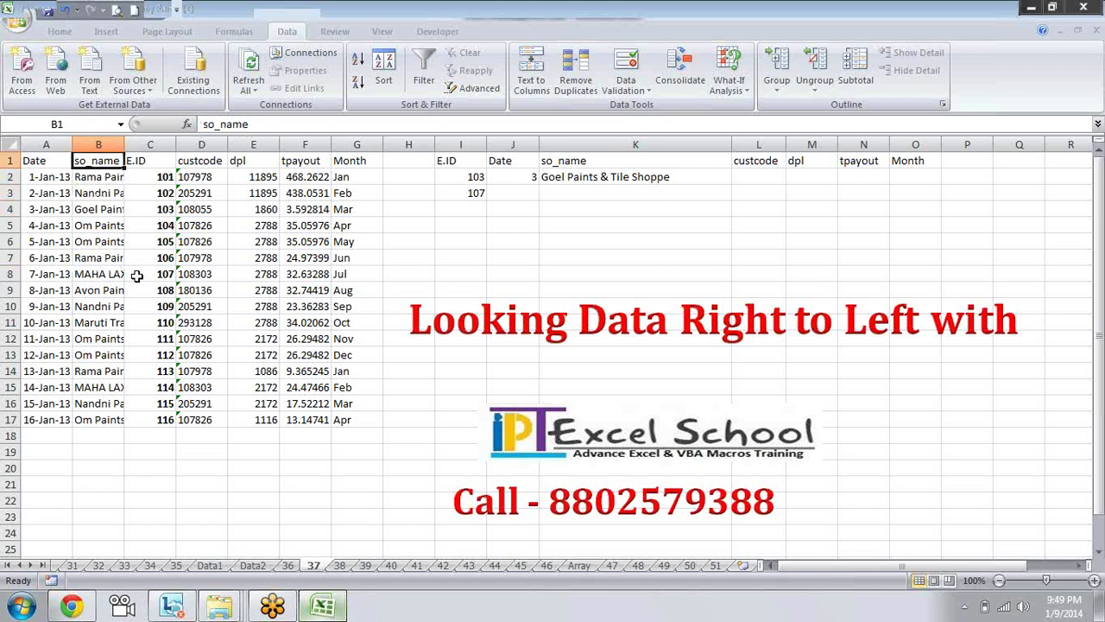
Delete the INDEX formula from K2.
key("Down")
key("Right")
key("Right")
key("Right")
key("Right")
key("Right")
key("Right")
key("Right")
key("Right")
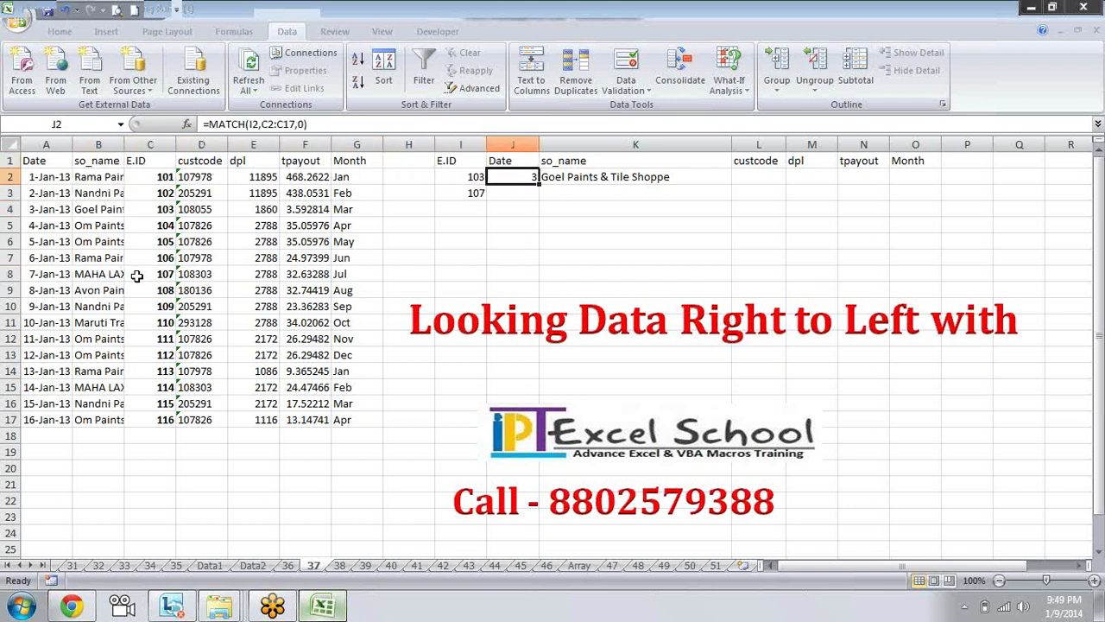
key("Right")
key("Down")
key("Up")
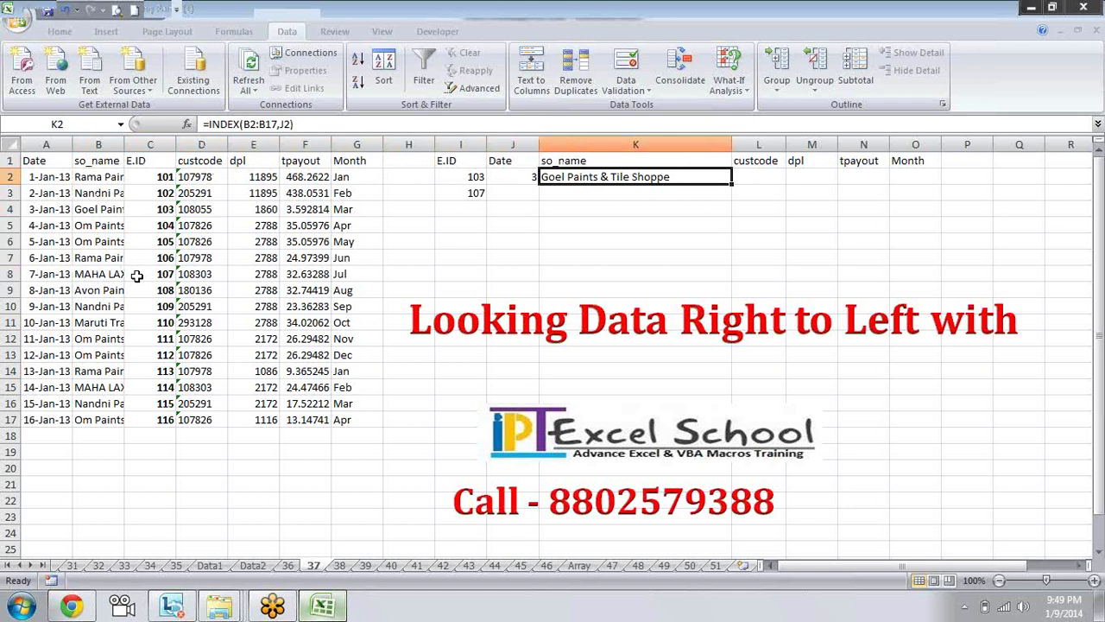
key("Delete")
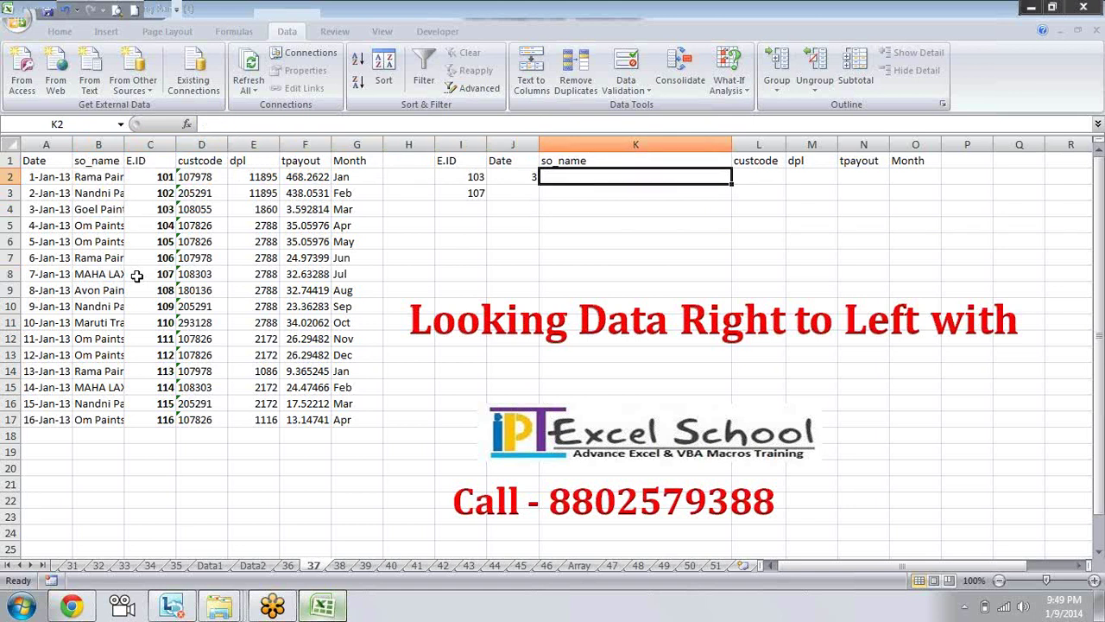
Enter =OFFSET(A1,J2,0) in K2.
type("=")
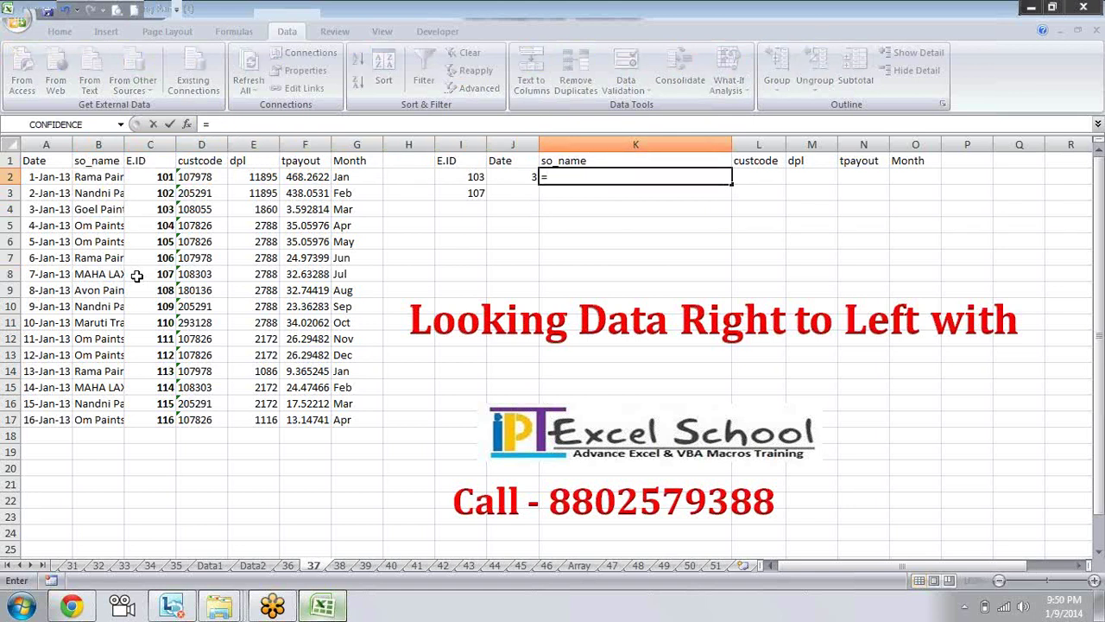
type("of")
key("Tab")
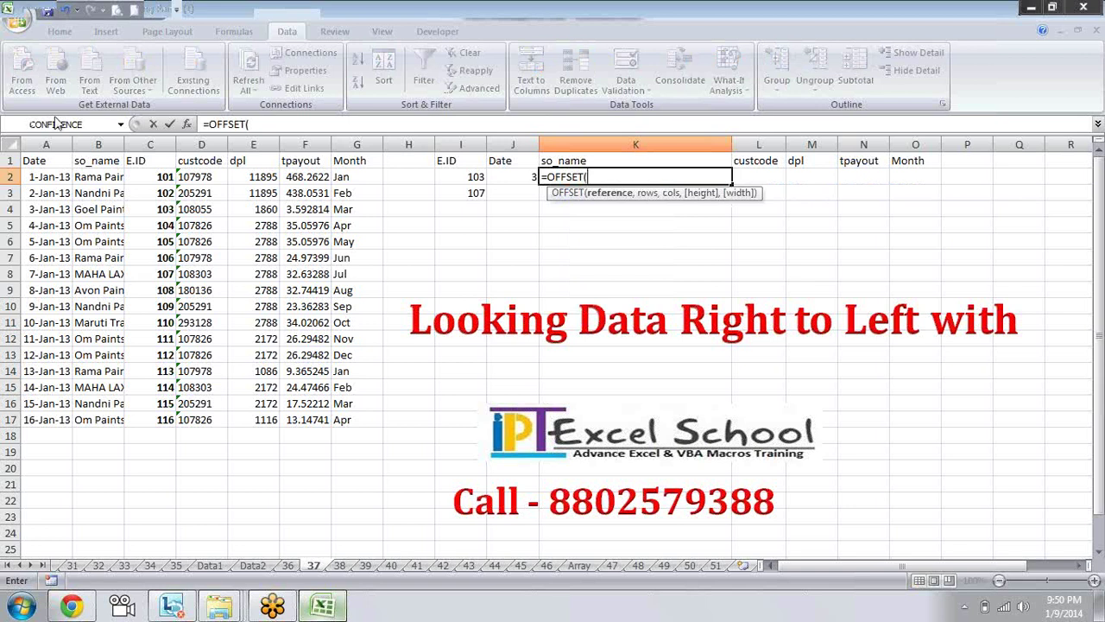
left_click(45, 161)
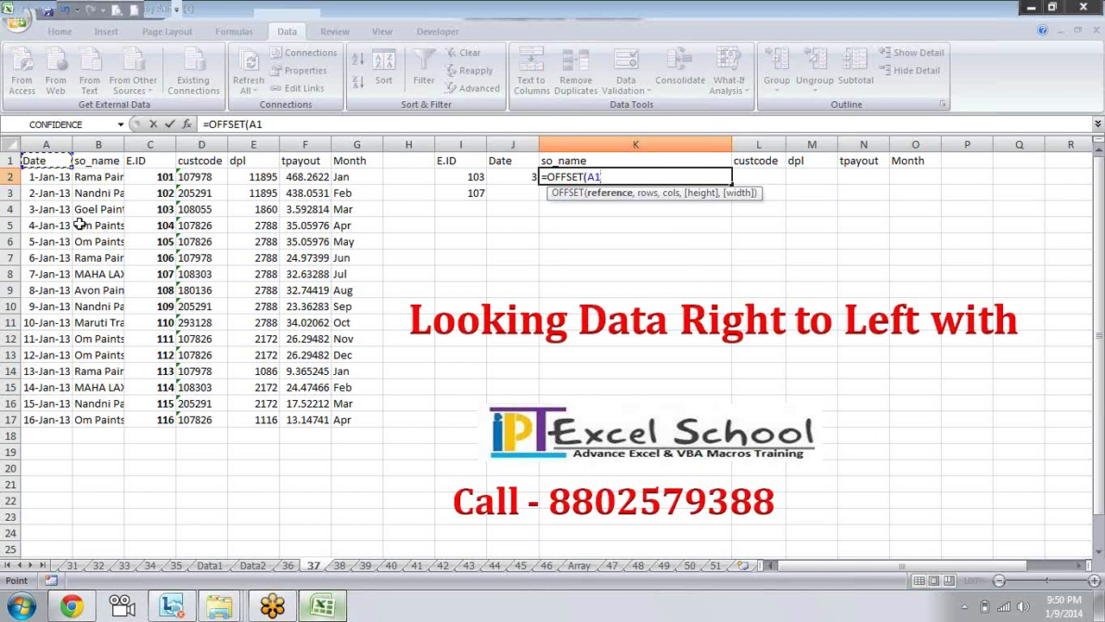
type(",")
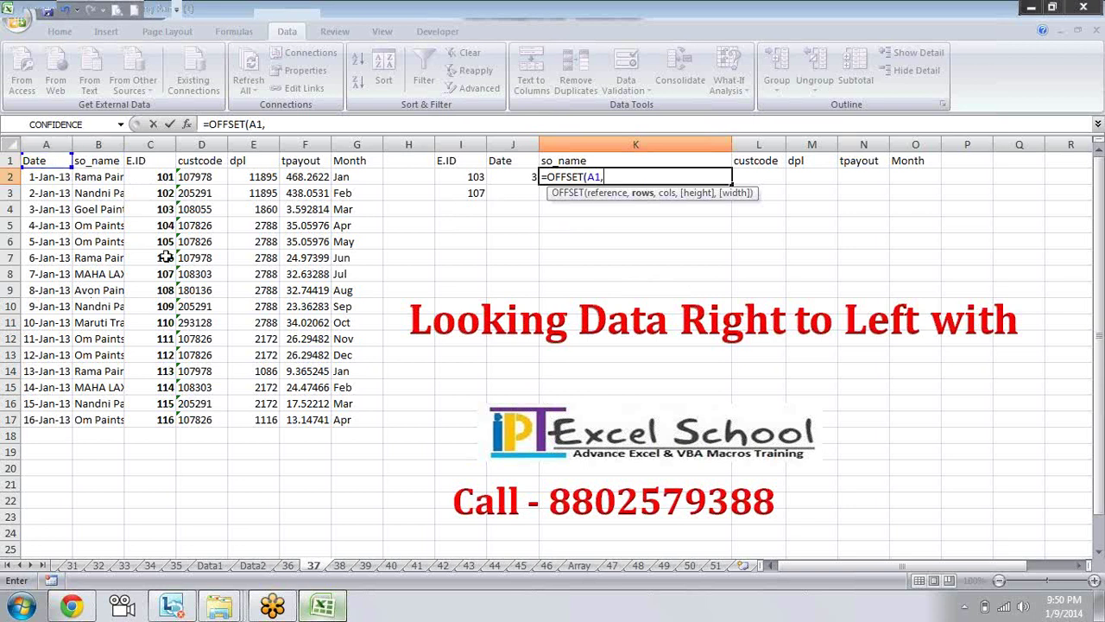
left_click(518, 176)
type(",J2")
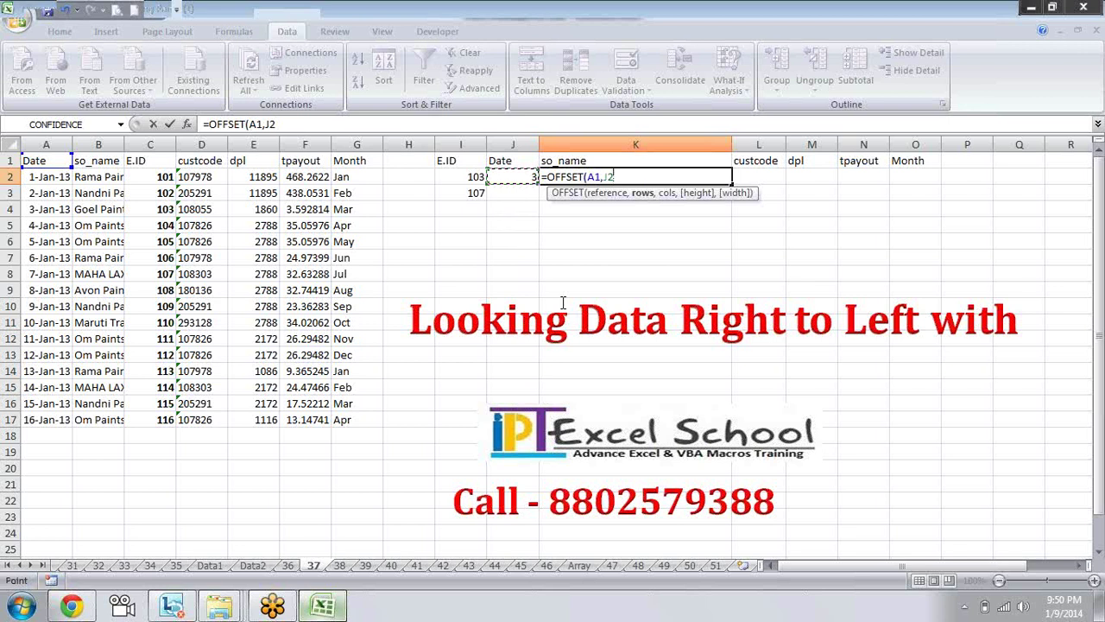
type(",0")
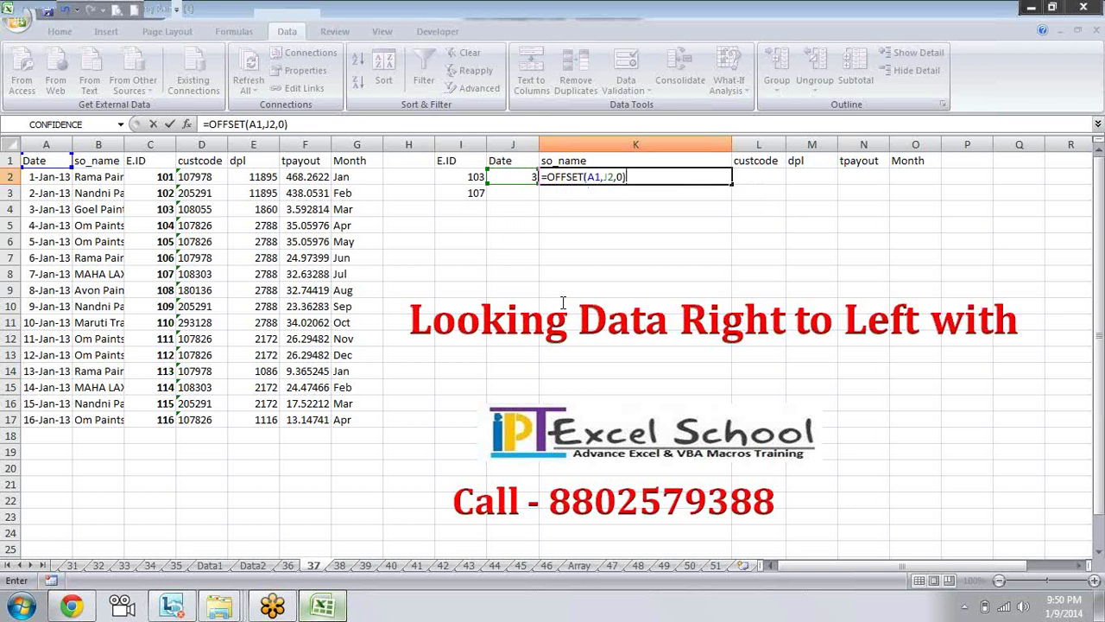
key("Return")
key("Up")
key("ctrl+shift+3")
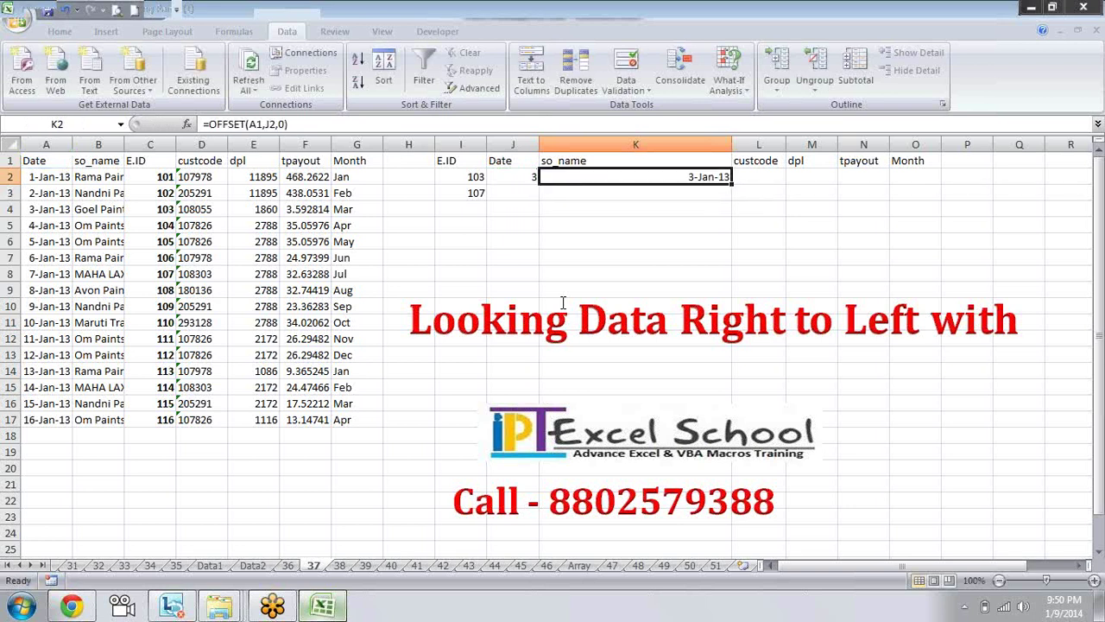
Change the OFFSET column argument from 0 to 1 so K2 returns Goel Paints & Tile Shoppe.
key("F2")
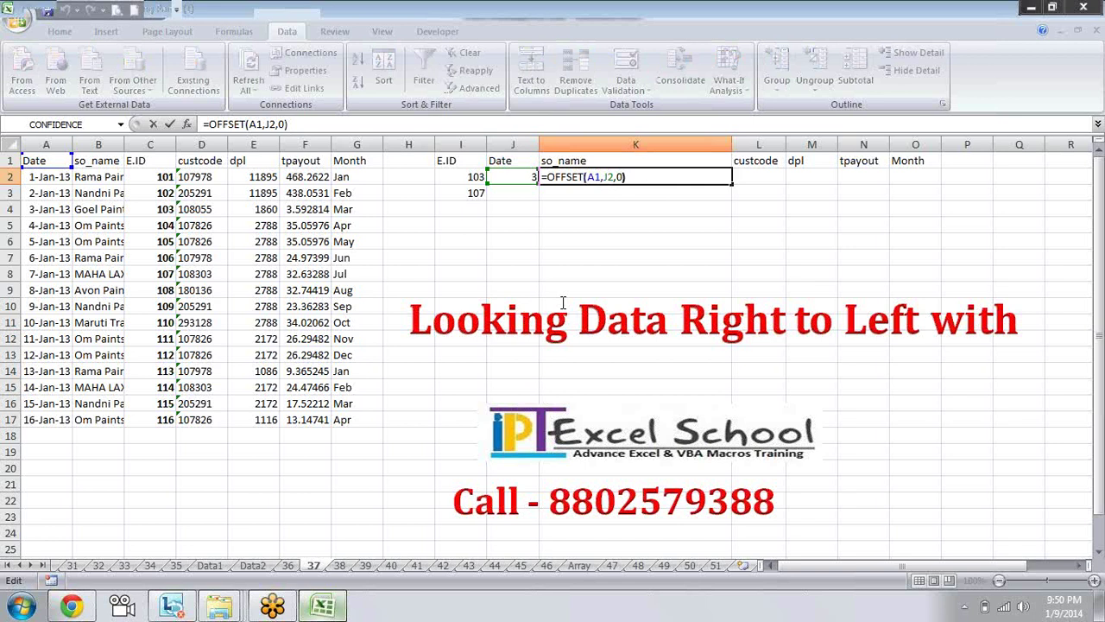
key("Left")
key("BackSpace")
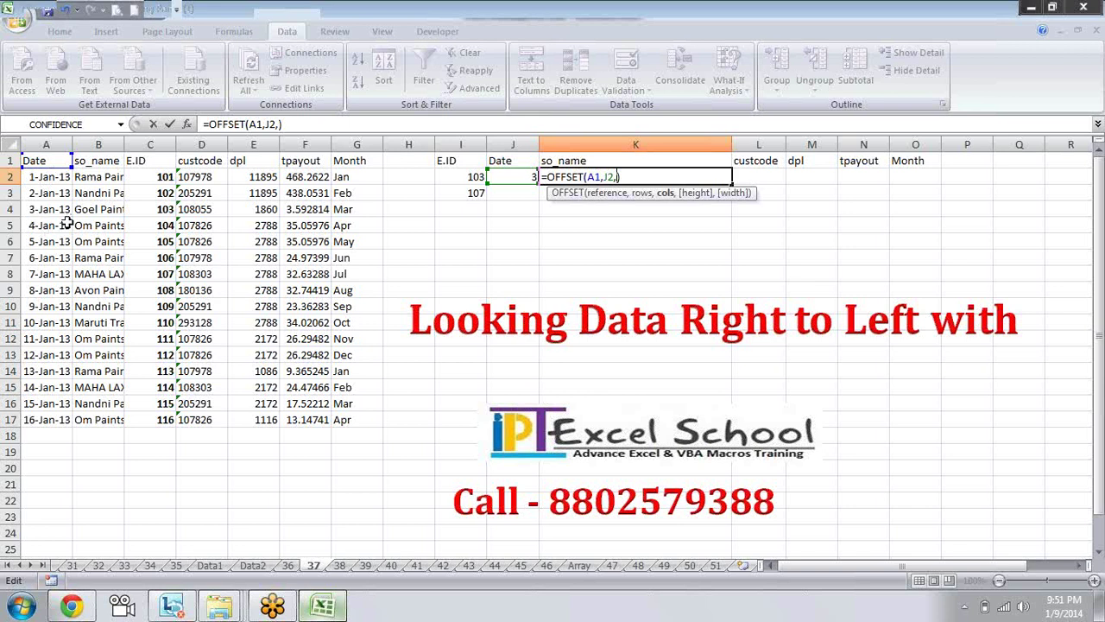
type("1")
key("Return")
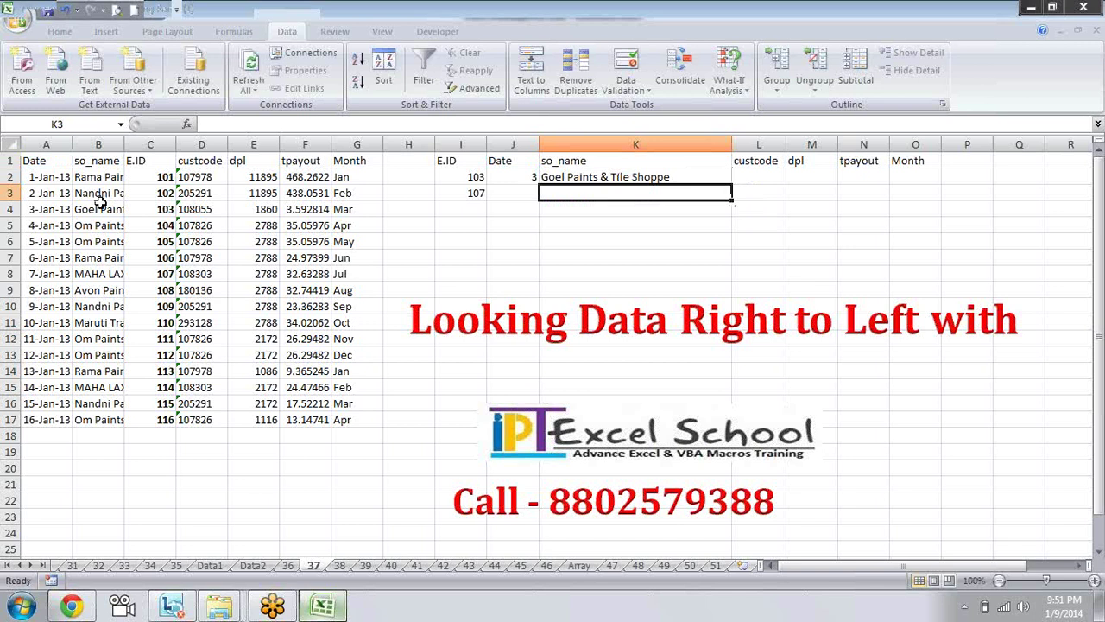
key("Up")
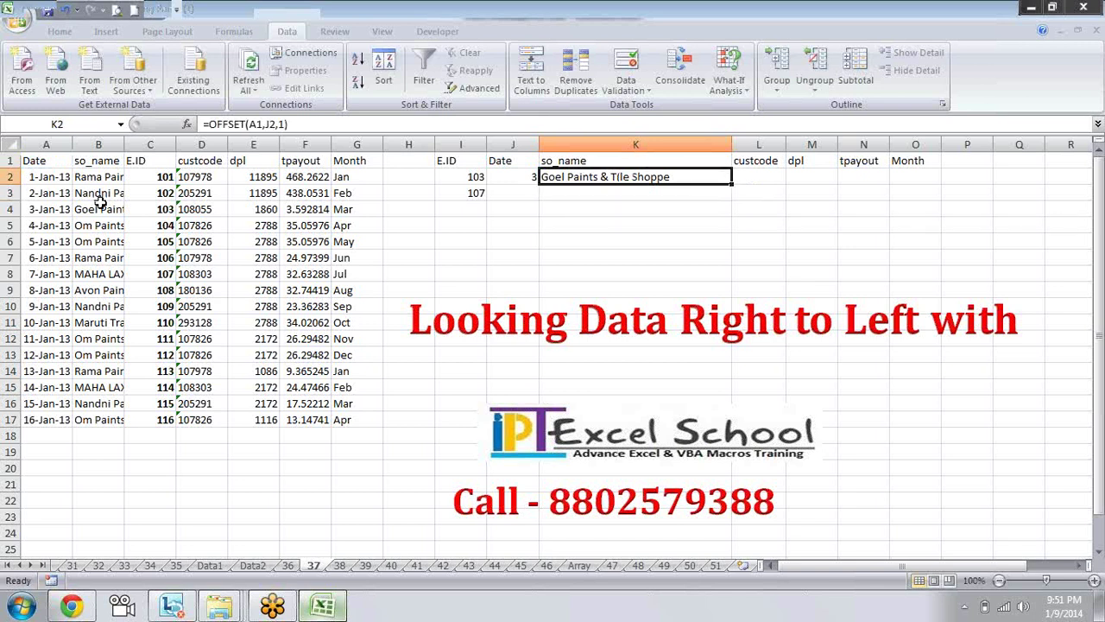
key("Left")
Clear the earlier results from J2 and K2.
key("shift+Right")
key("Delete")
key("shift+Left")
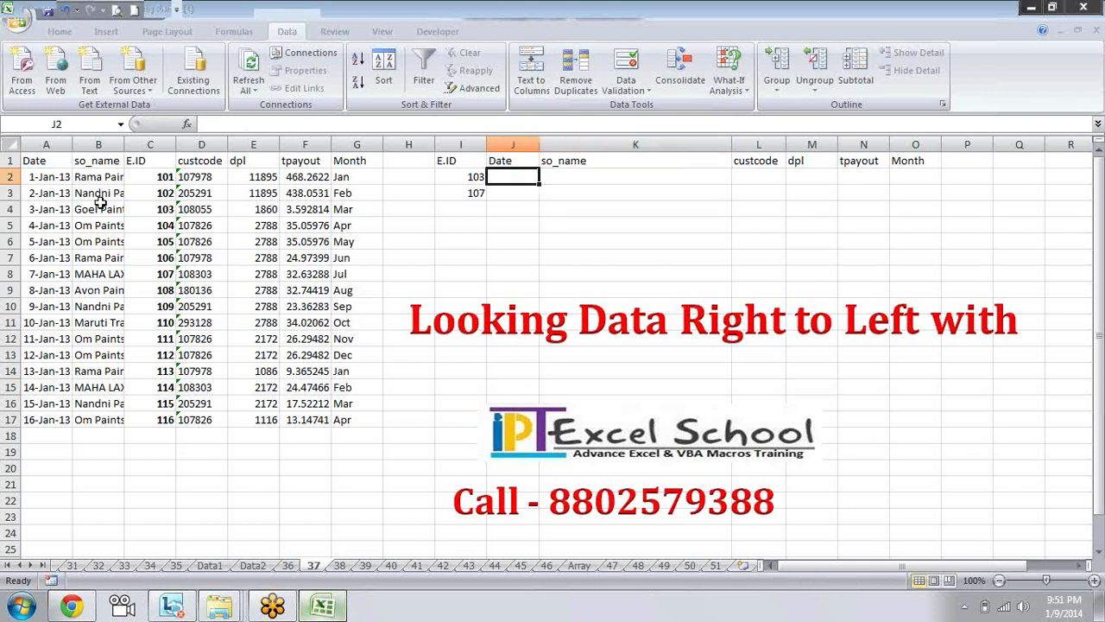
Enter =LOOKUP(I2,C2:C17,B2:B17) in J2, check the result, then delete it.
type("=look")
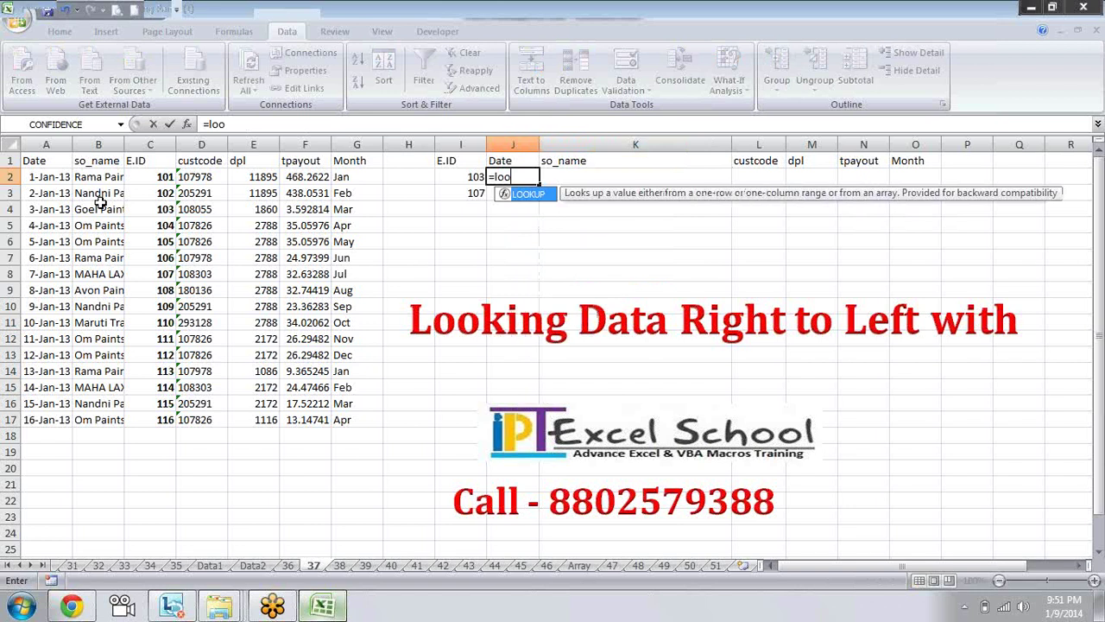
key("Tab")
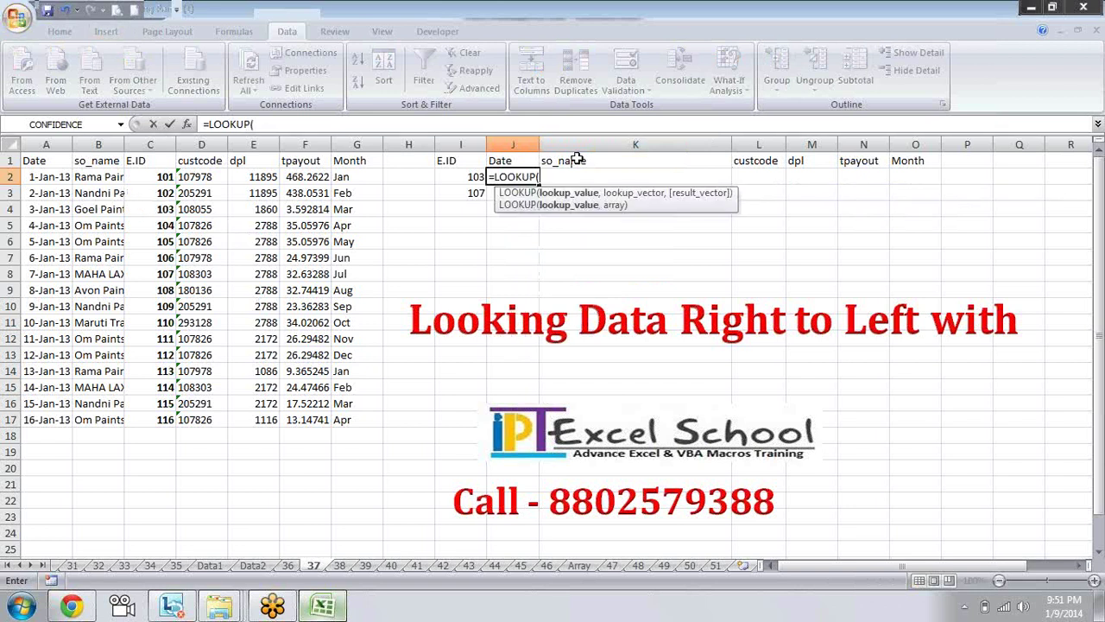
left_click(464, 178)
type(",")
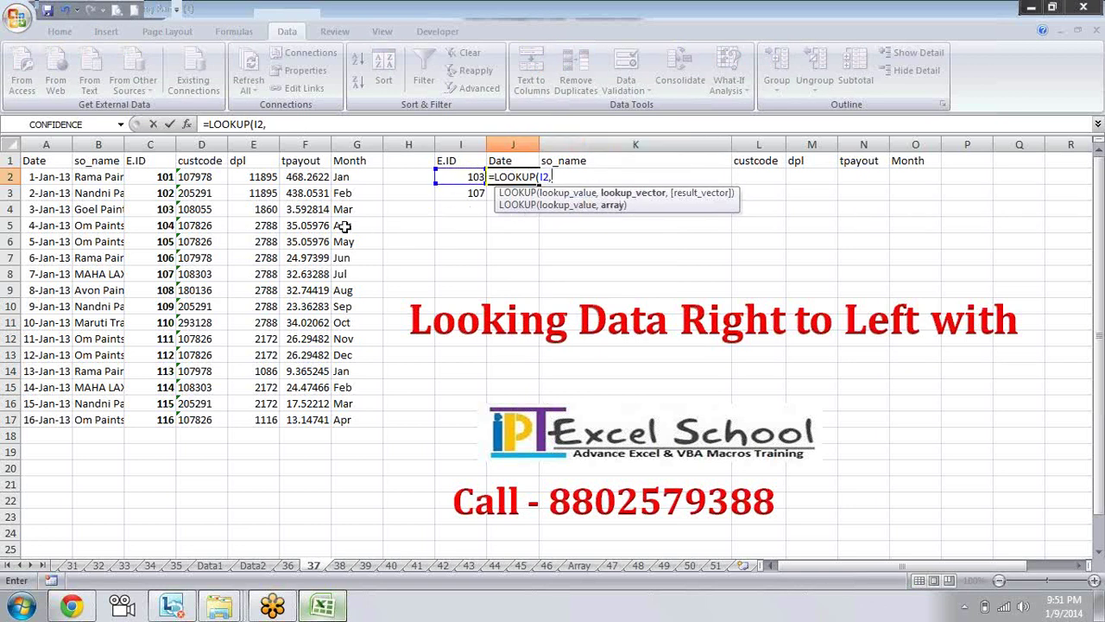
left_click_drag(159, 177, 153, 418)
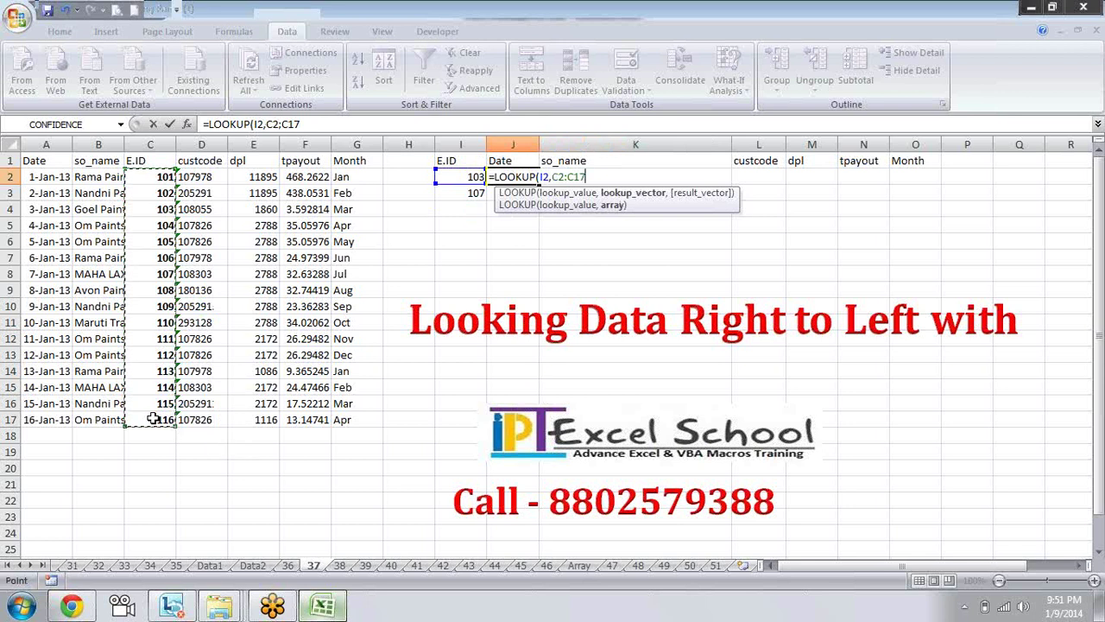
type(",")
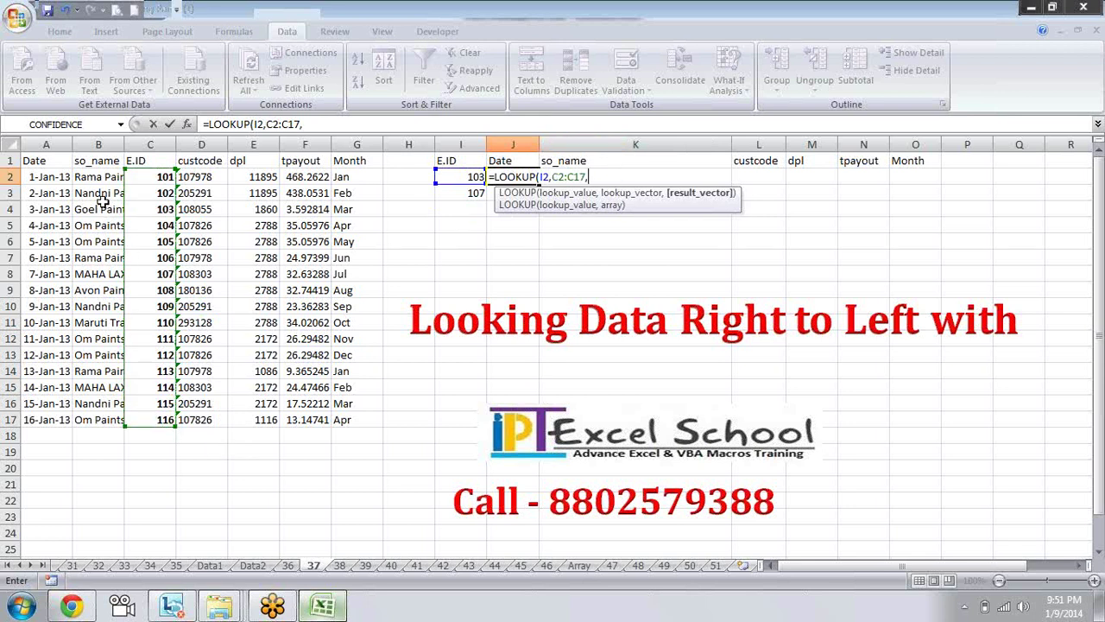
left_click_drag(100, 183, 100, 417)
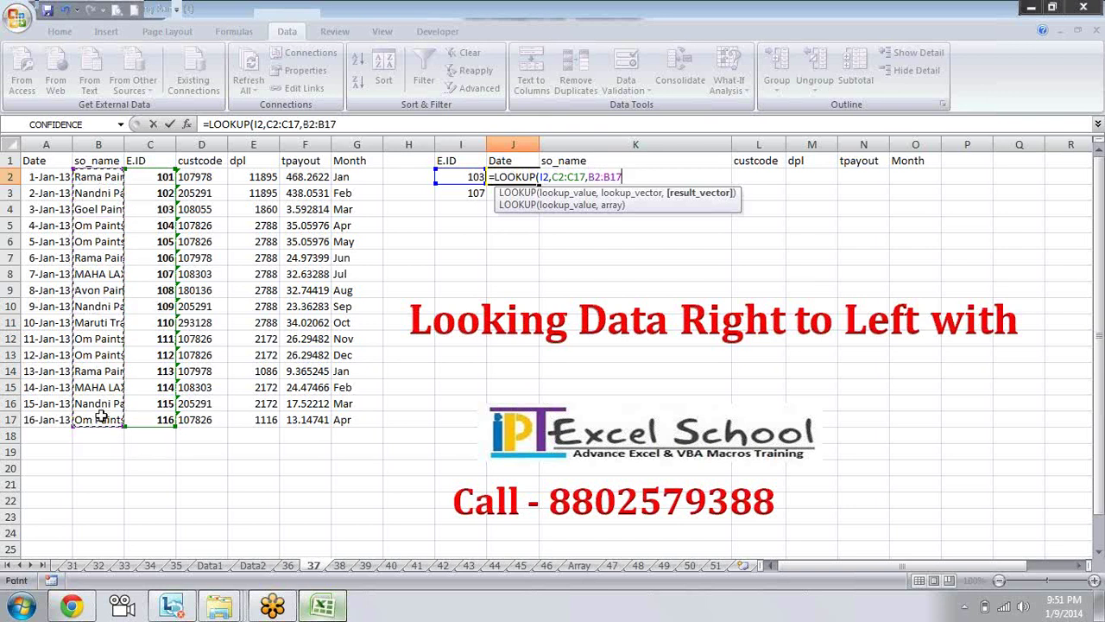
type(")")
key("Return")
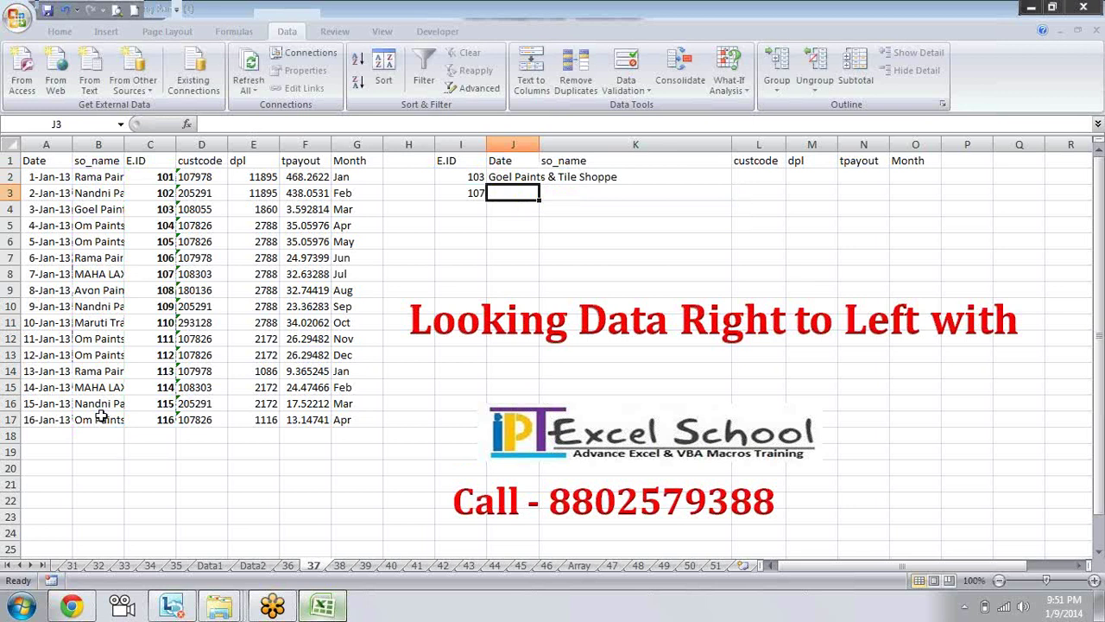
key("Up")
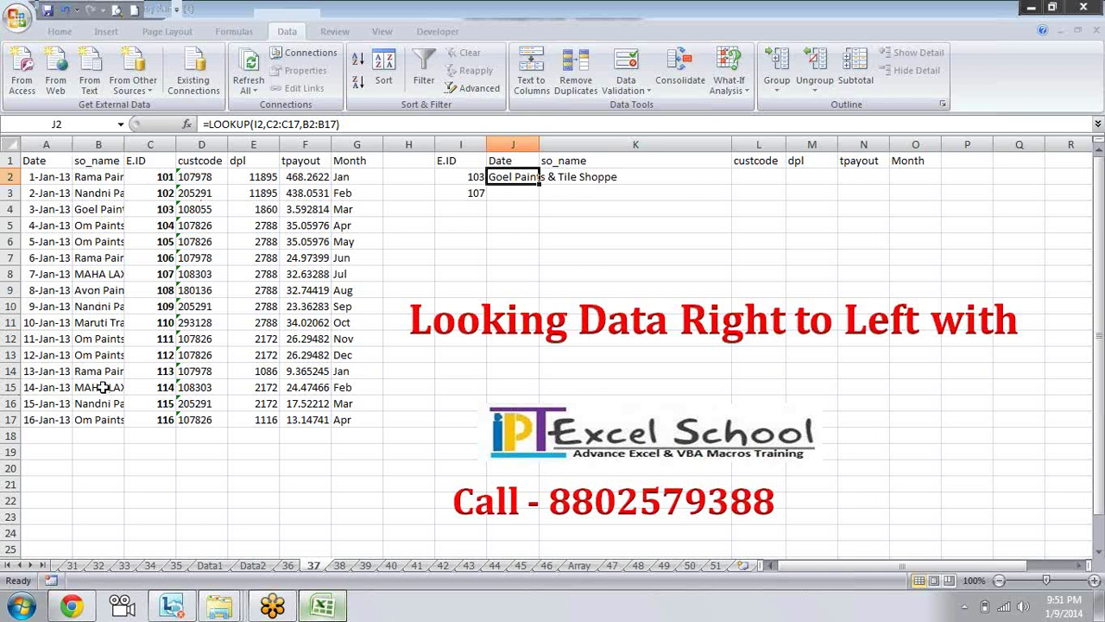
key("Delete")
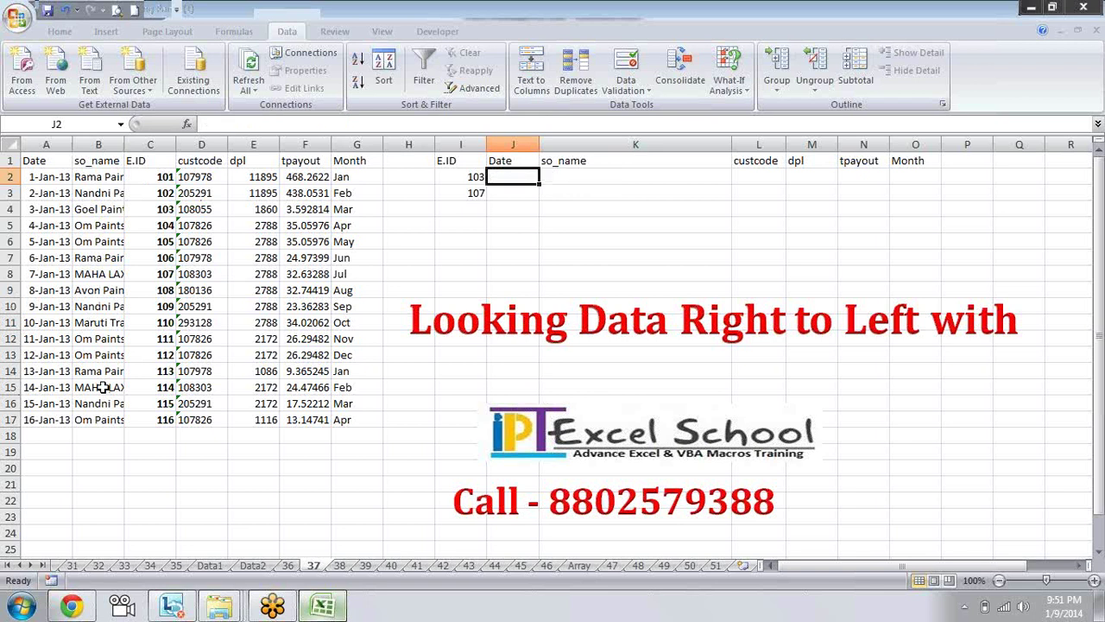
Browse forward through the lesson sheets 38 to 51.
left_click(340, 566)
left_click(391, 565)
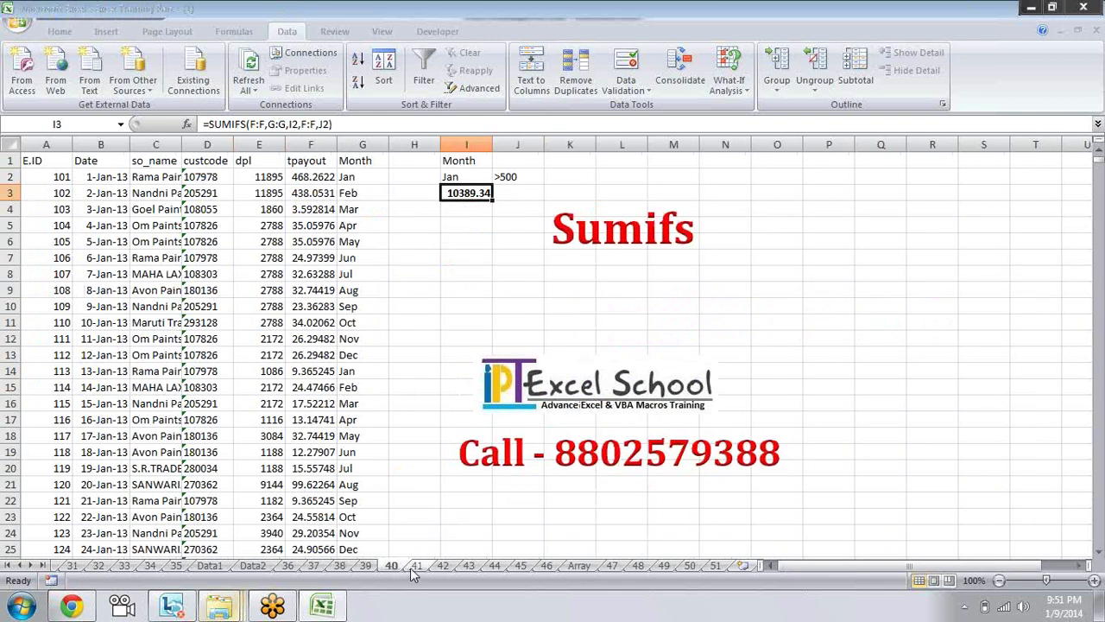
left_click(415, 566)
left_click(441, 567)
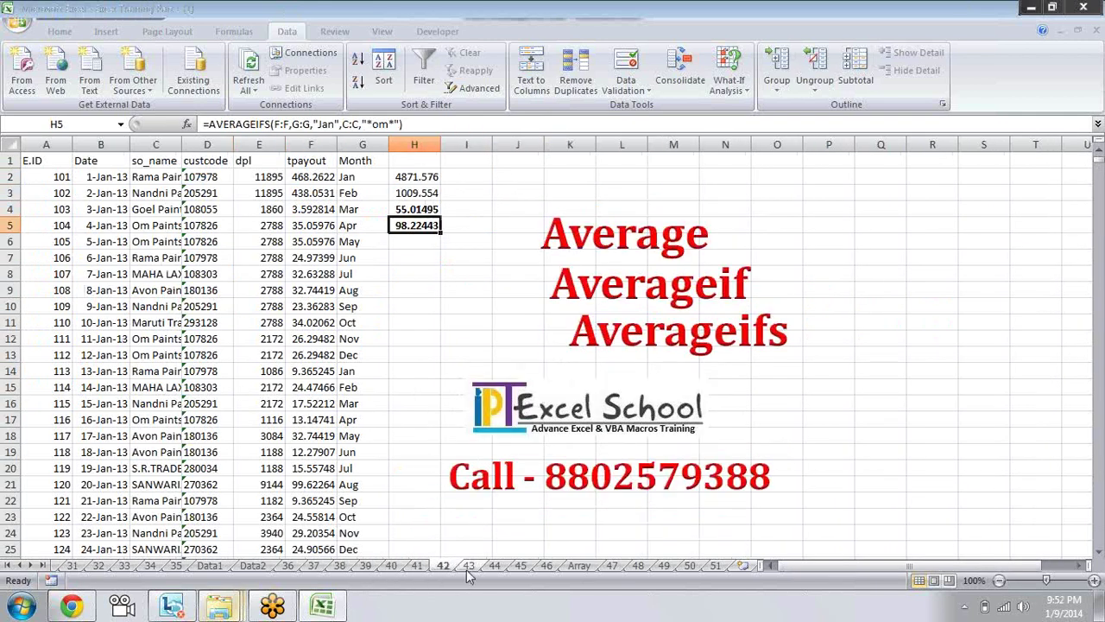
left_click(469, 566)
left_click(494, 567)
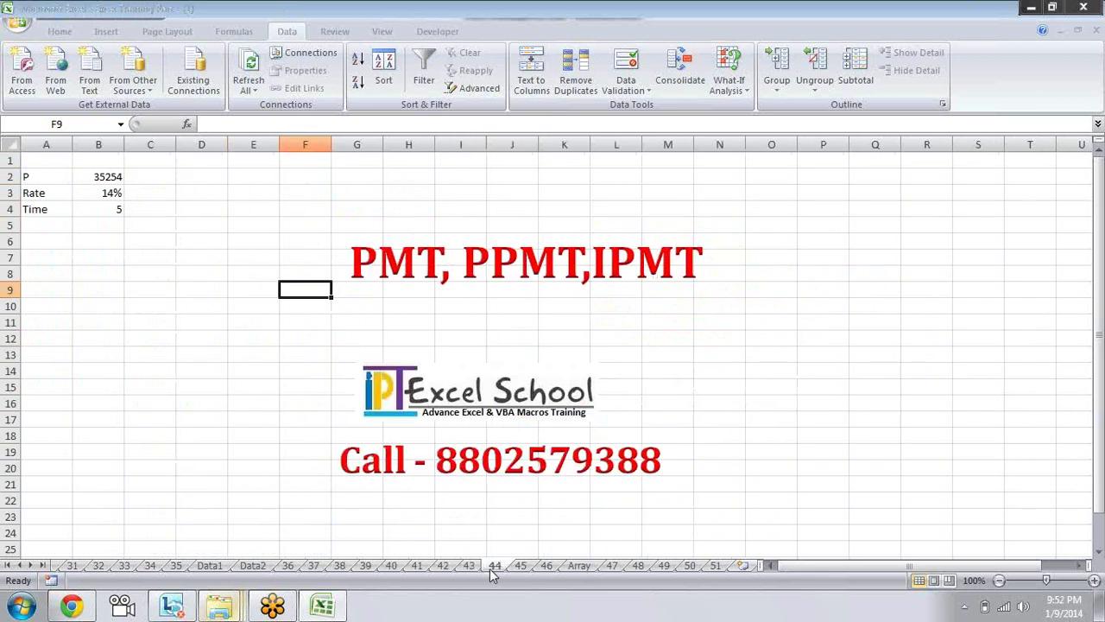
left_click(521, 567)
left_click(548, 565)
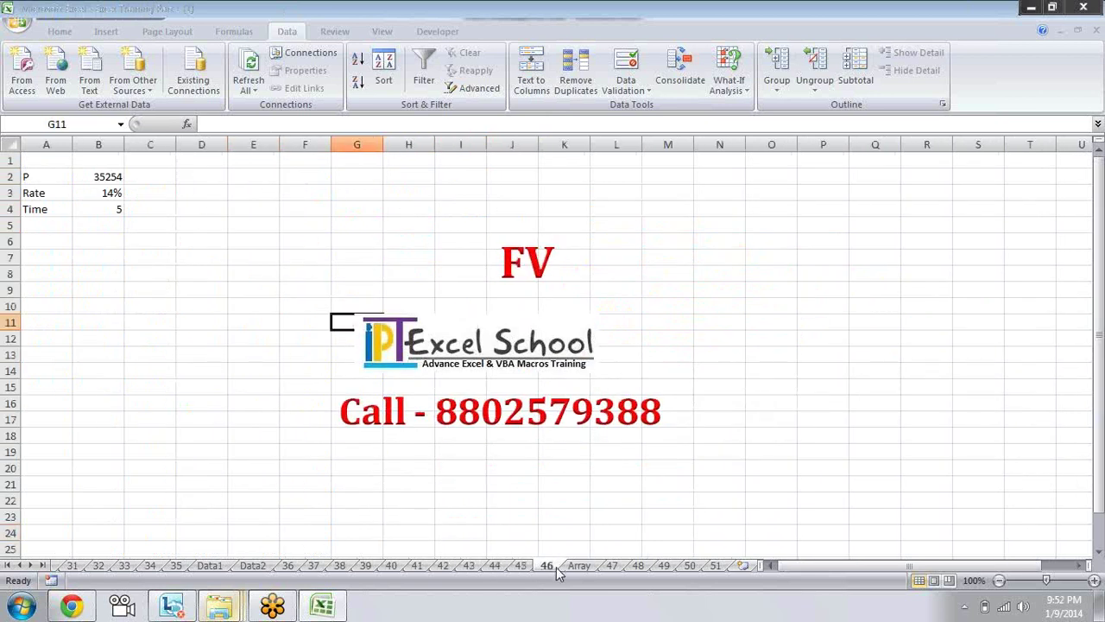
left_click(580, 566)
left_click(621, 569)
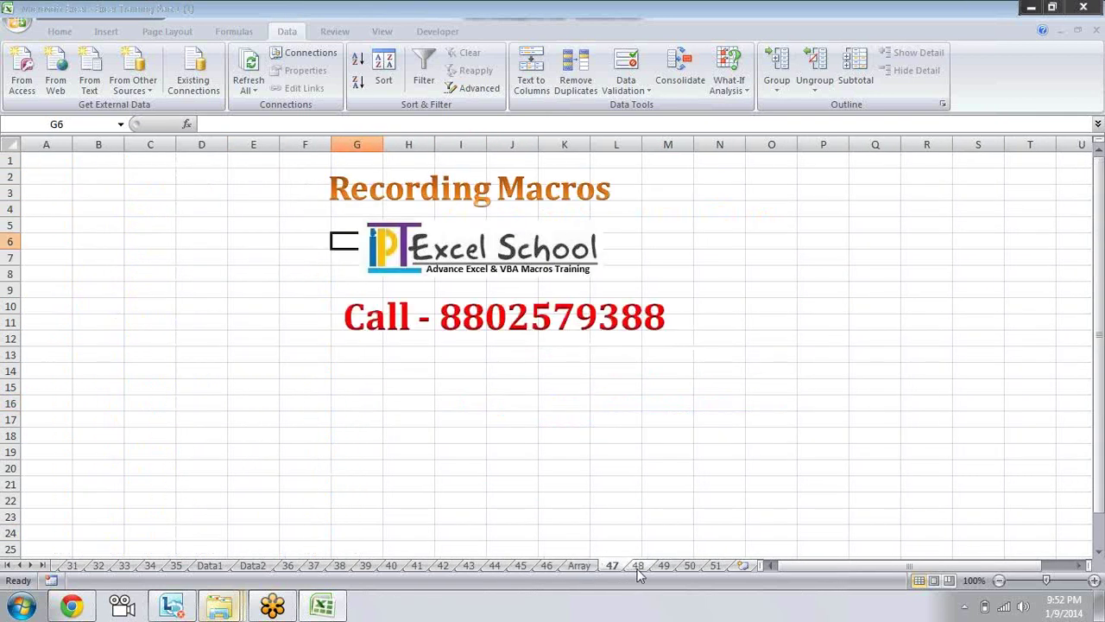
left_click(645, 568)
left_click(664, 567)
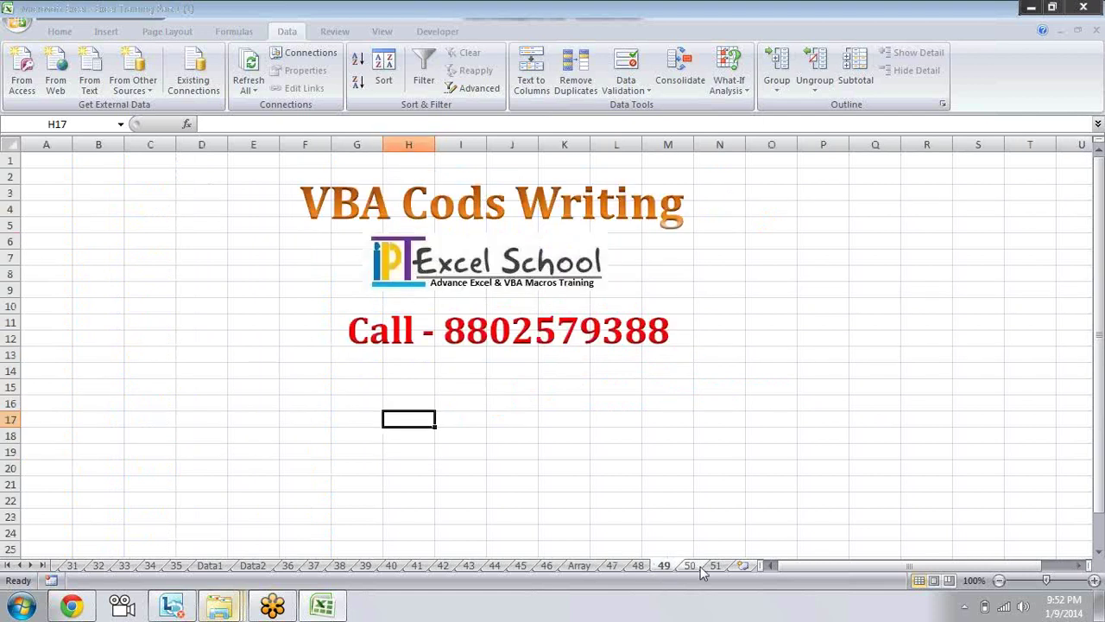
left_click(690, 567)
left_click(715, 566)
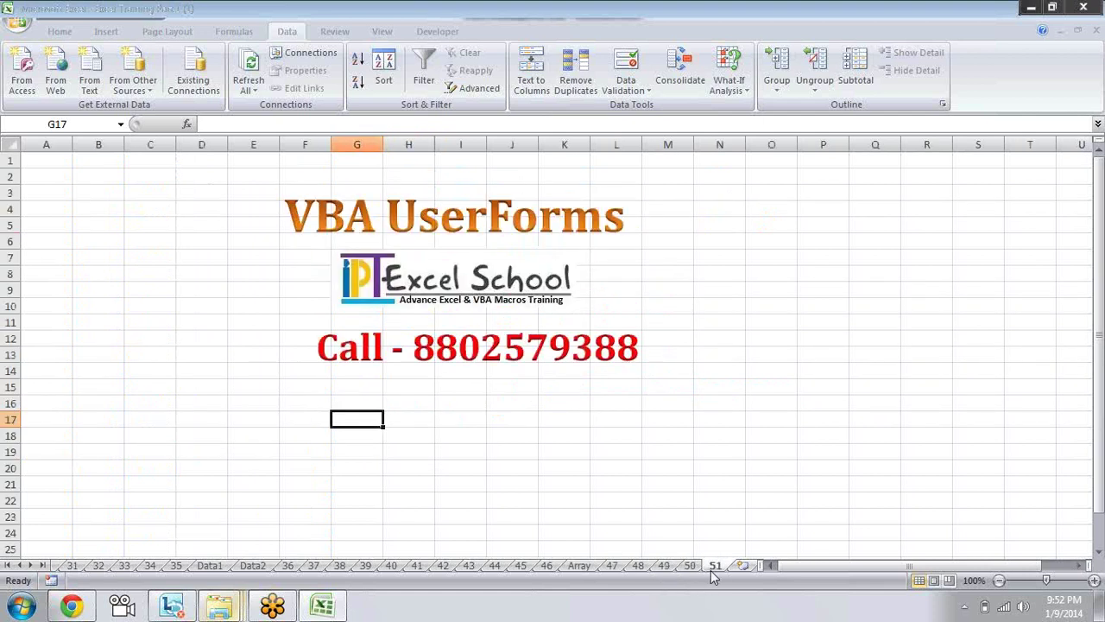
Return through the sheets to sheet 35 OffSet, then switch to the browser's address bar.
left_click(547, 566)
left_click(516, 566)
left_click(472, 568)
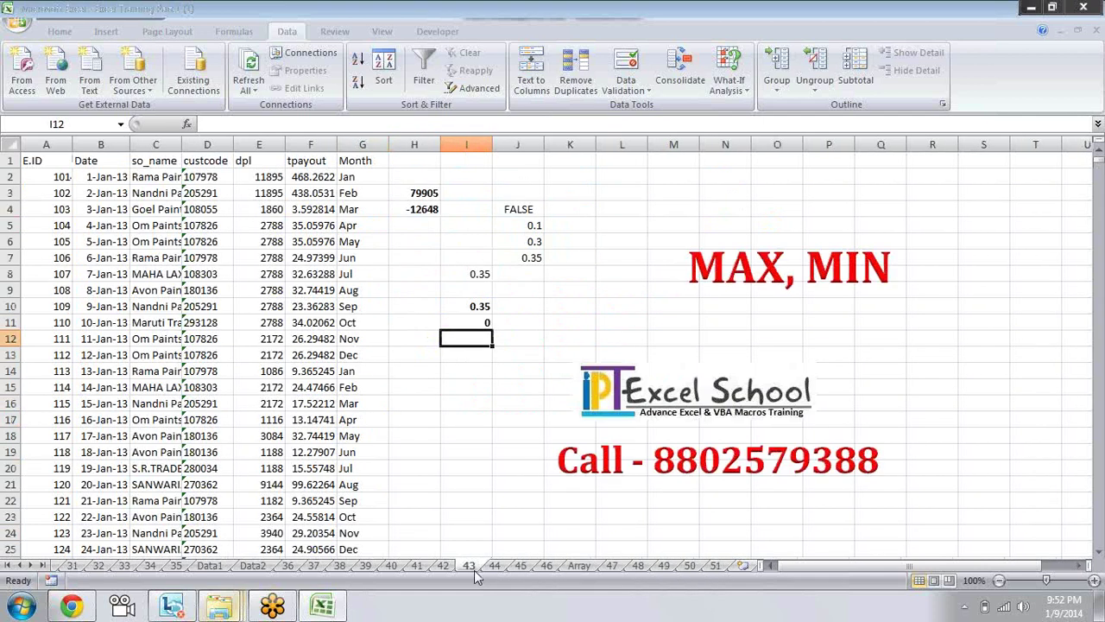
left_click(417, 567)
left_click(392, 566)
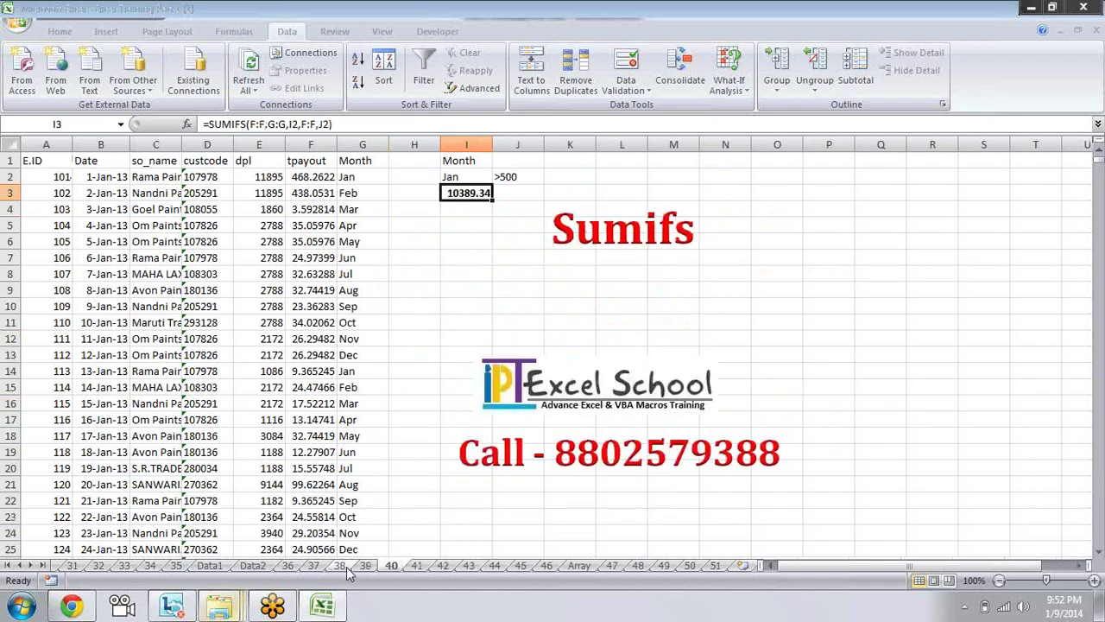
left_click(341, 566)
left_click(315, 566)
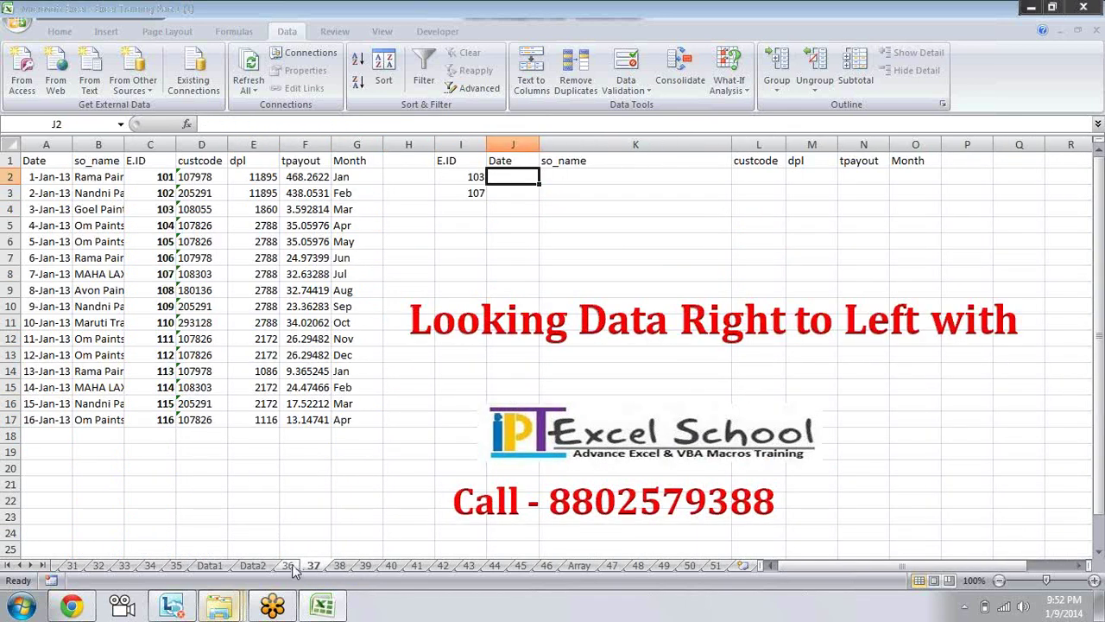
left_click(289, 567)
left_click(253, 566)
left_click(209, 567)
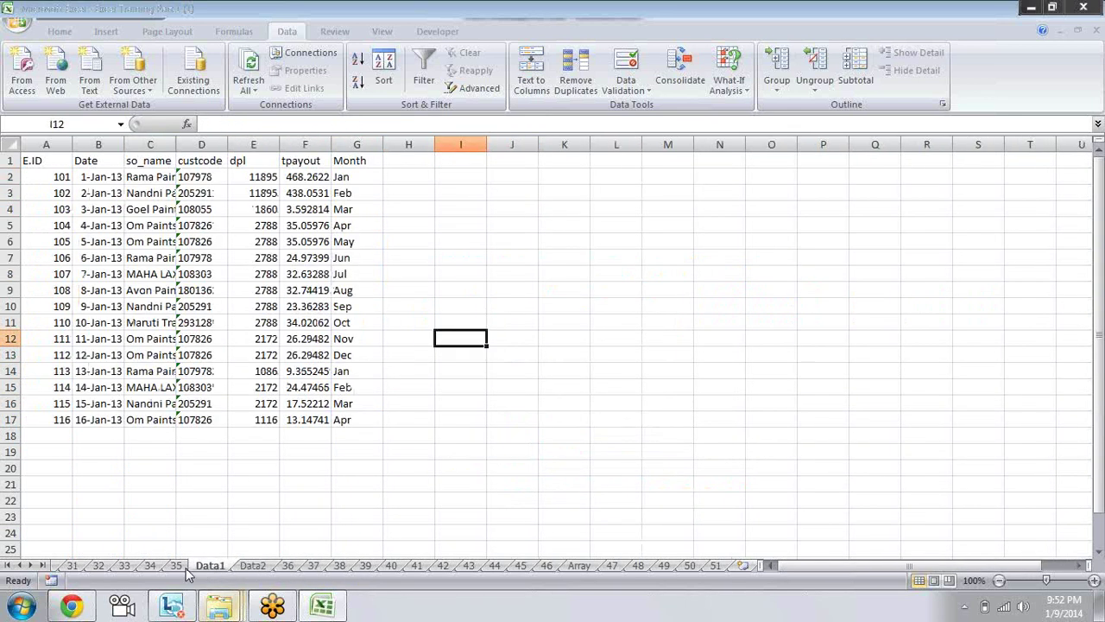
left_click(176, 566)
left_click(70, 606)
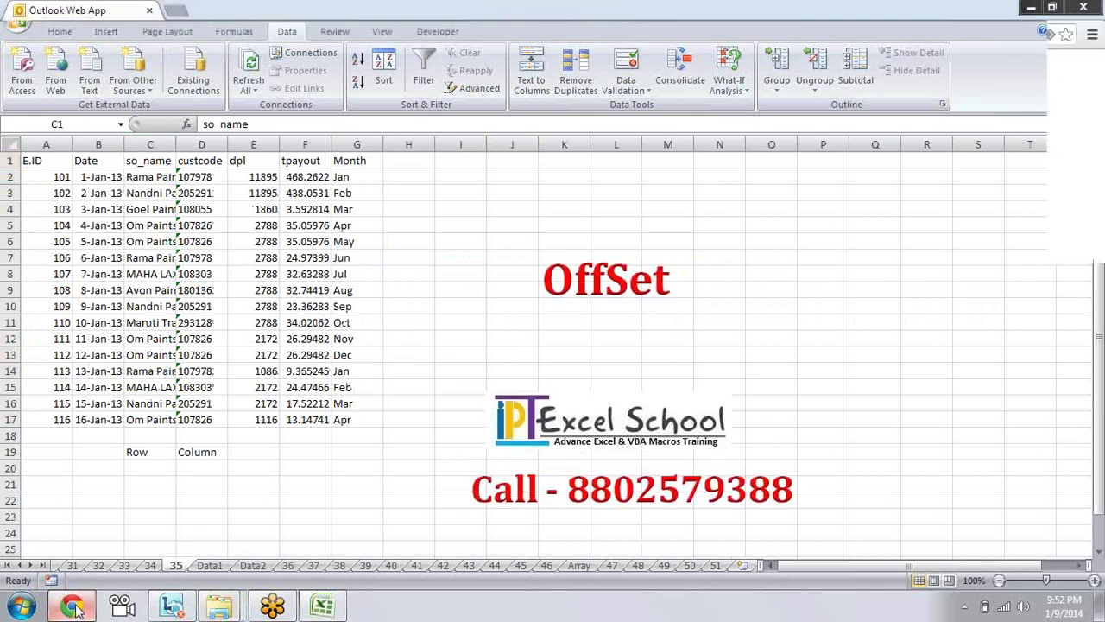
left_click(473, 40)
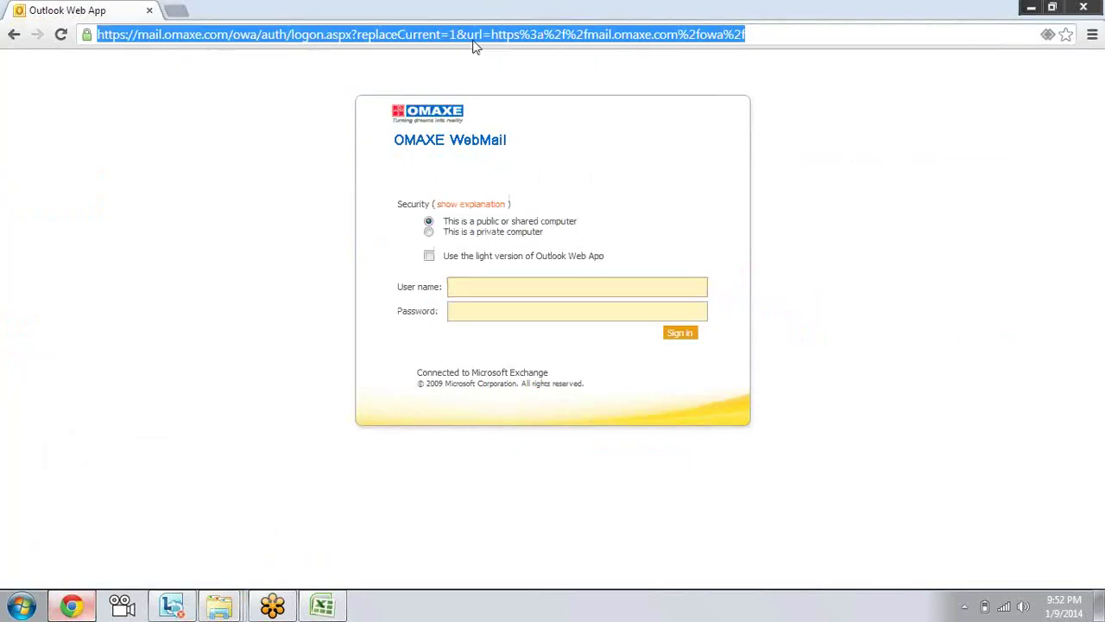
Load Tech on the Net and open its Excel section.
type("te")
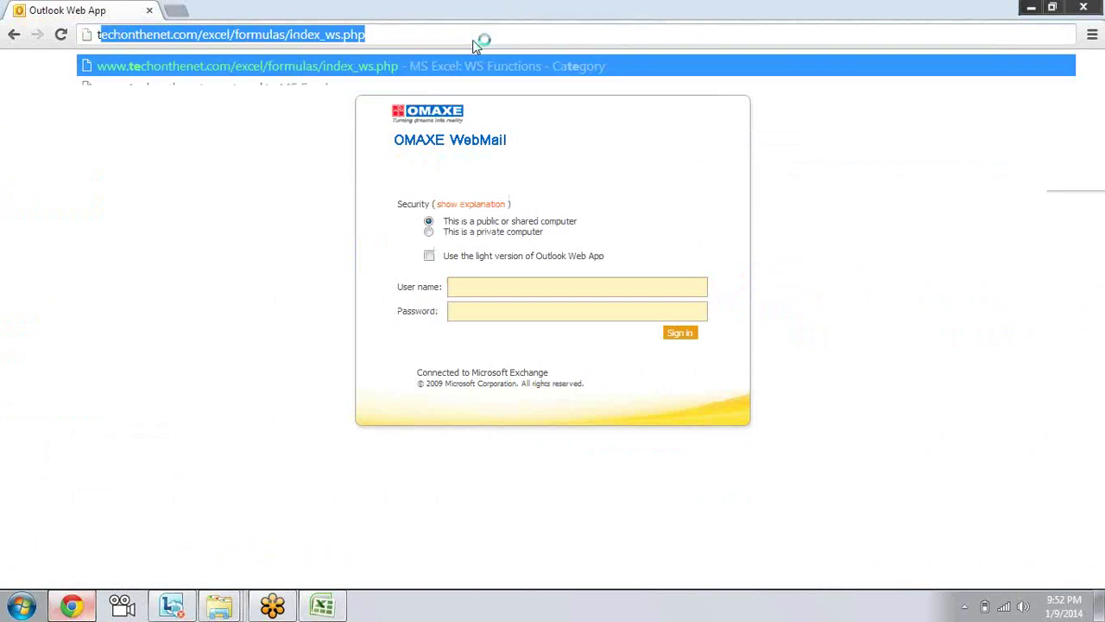
key("Return")
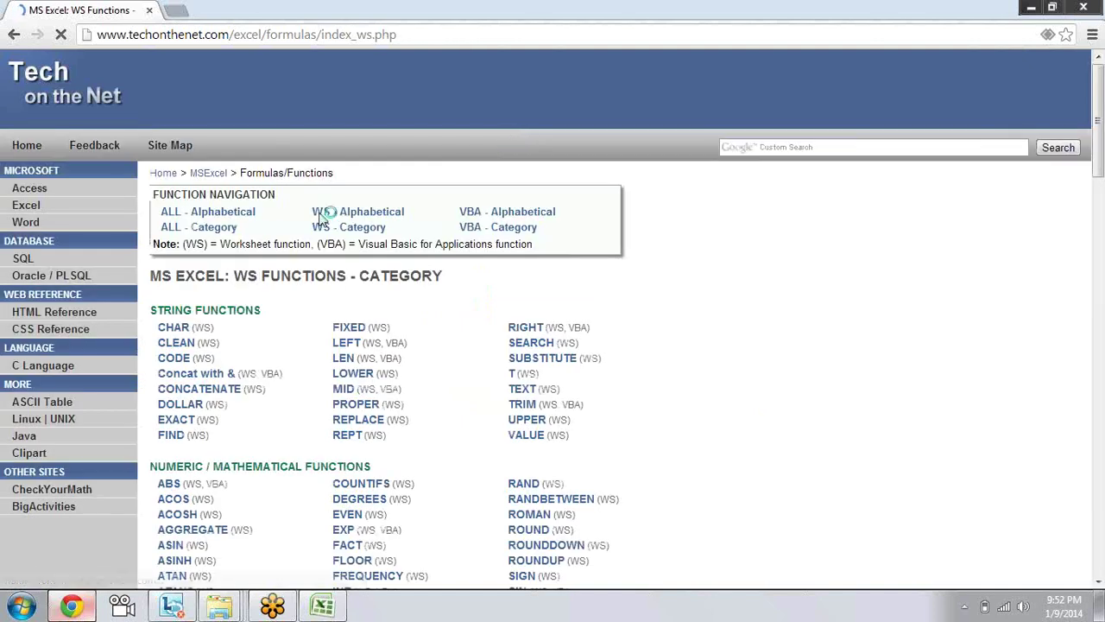
left_click(33, 209)
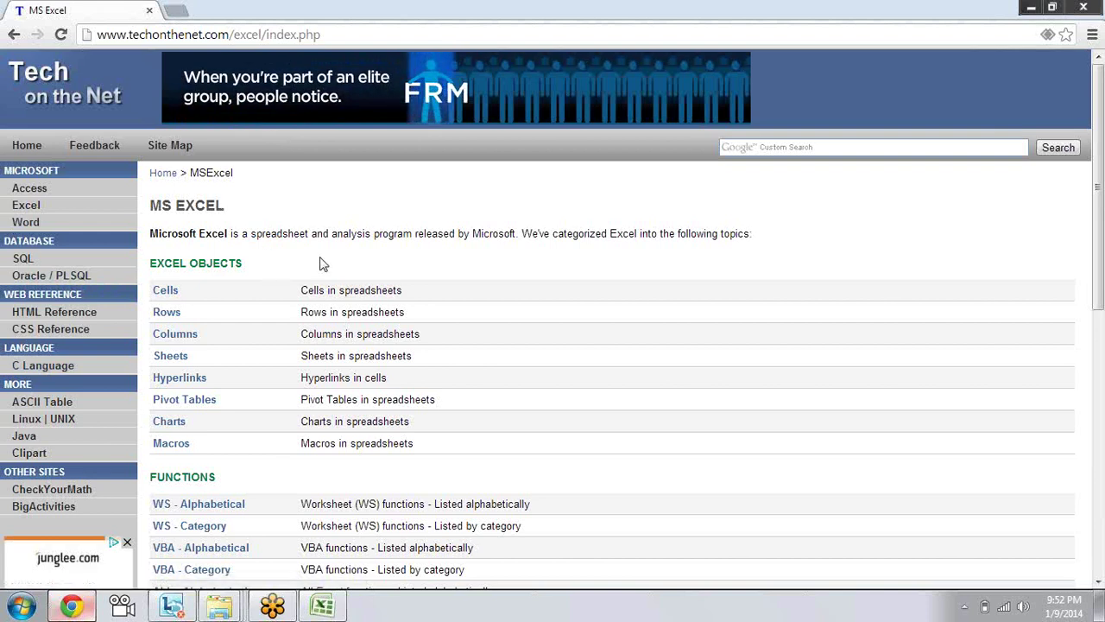
scroll(320, 263, "down", 1)
scroll(320, 263, "down", 2)
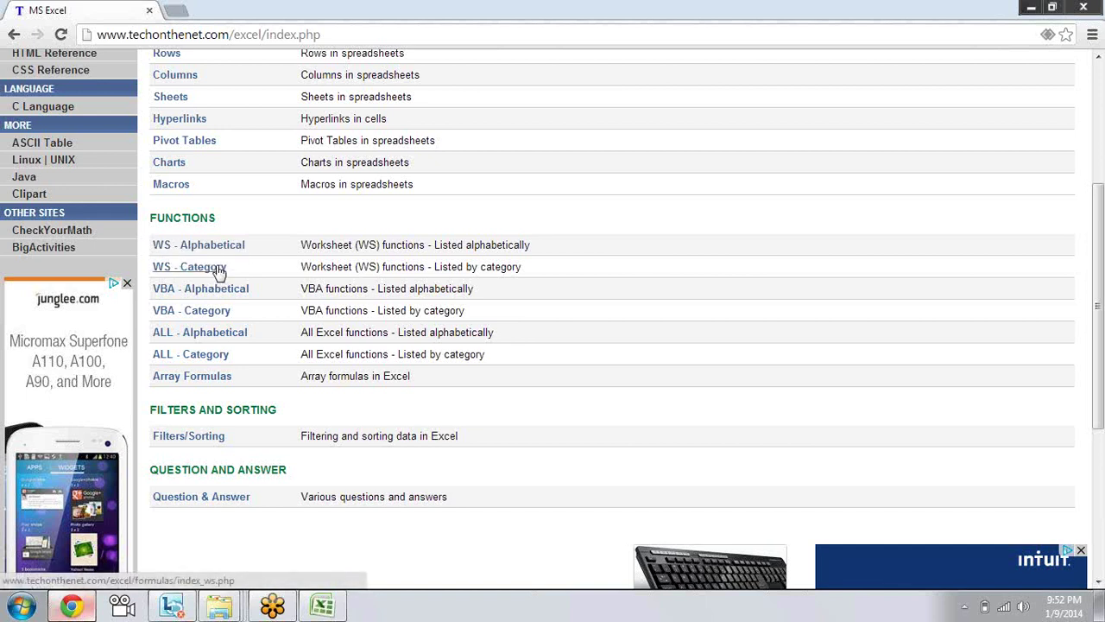
Open the worksheet functions by category, scroll to the date section, and open DATEDIF.
left_click(220, 270)
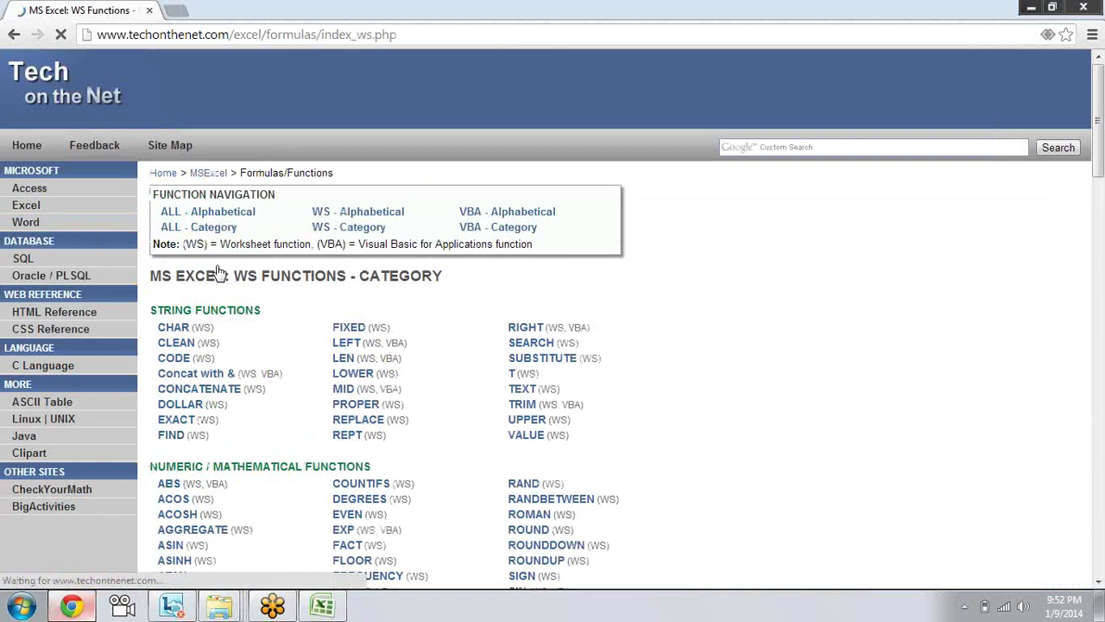
scroll(220, 272, "down", 1)
scroll(220, 273, "down", 2)
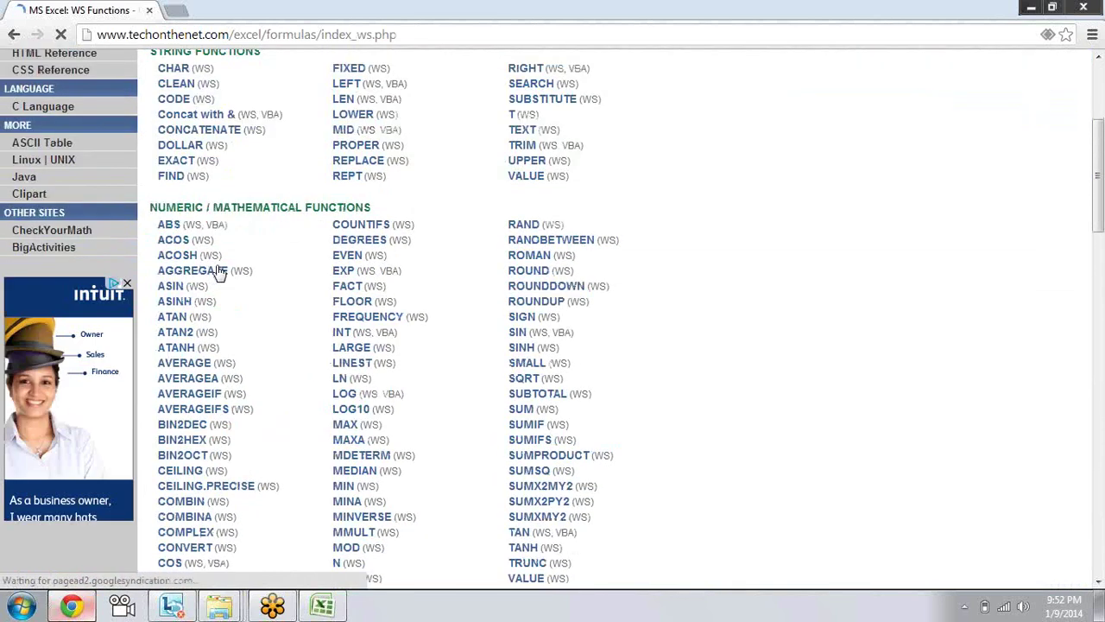
scroll(220, 273, "down", 1)
scroll(220, 273, "down", 1)
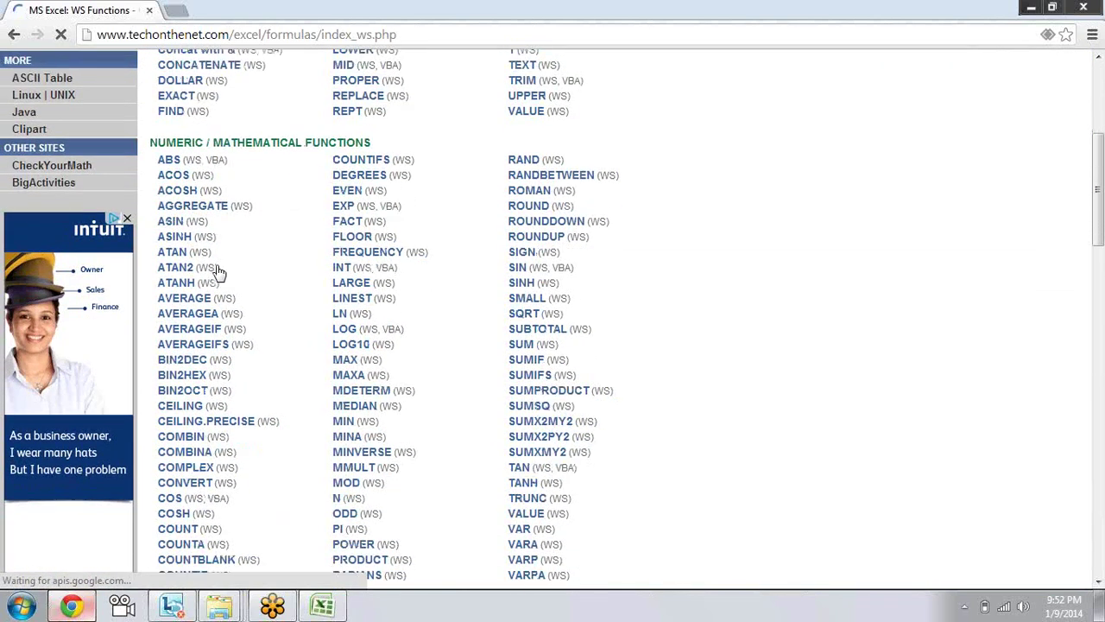
scroll(220, 273, "down", 2)
scroll(219, 272, "down", 2)
scroll(219, 273, "down", 1)
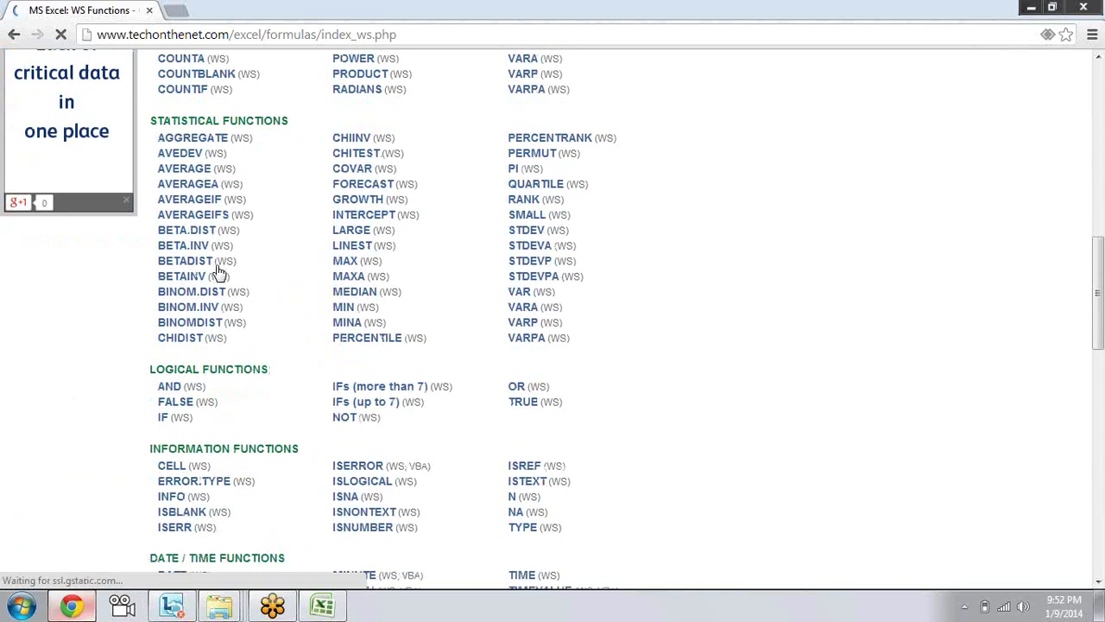
scroll(220, 273, "down", 2)
scroll(219, 273, "down", 1)
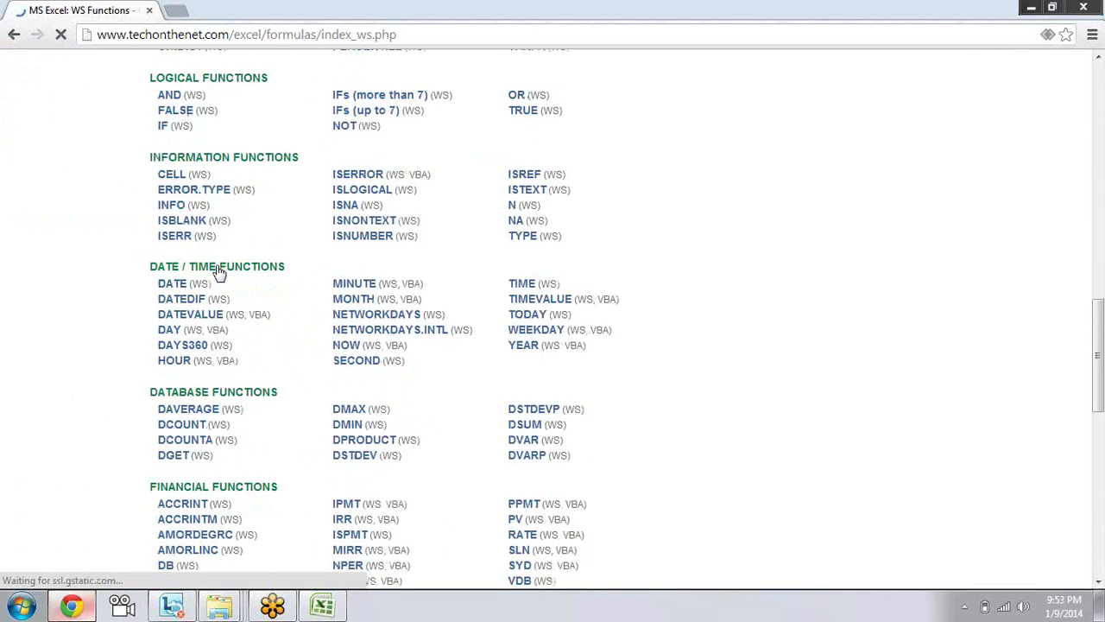
scroll(219, 273, "down", 3)
left_click(200, 203)
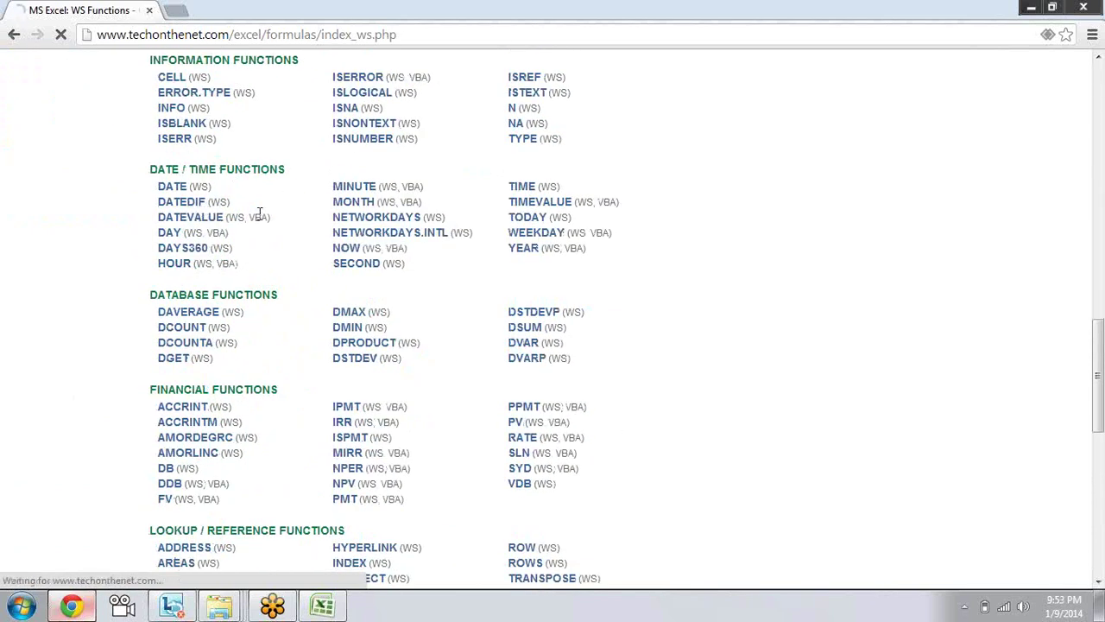
Scroll the DATEDIF page and highlight the first example formula and its result.
scroll(324, 238, "down", 2)
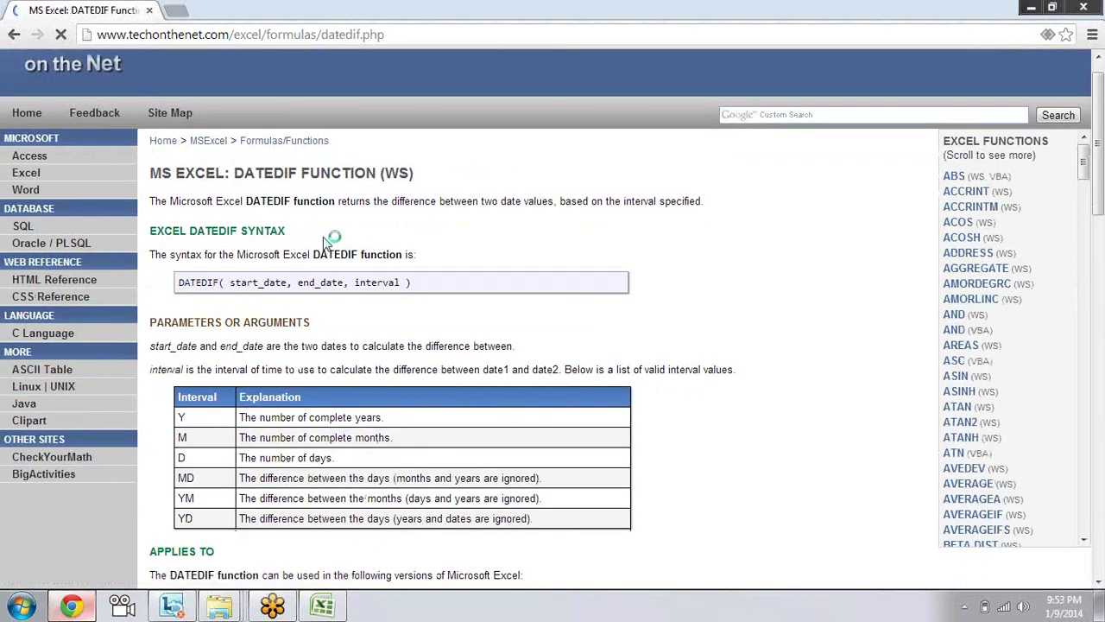
scroll(325, 239, "down", 1)
scroll(323, 236, "down", 1)
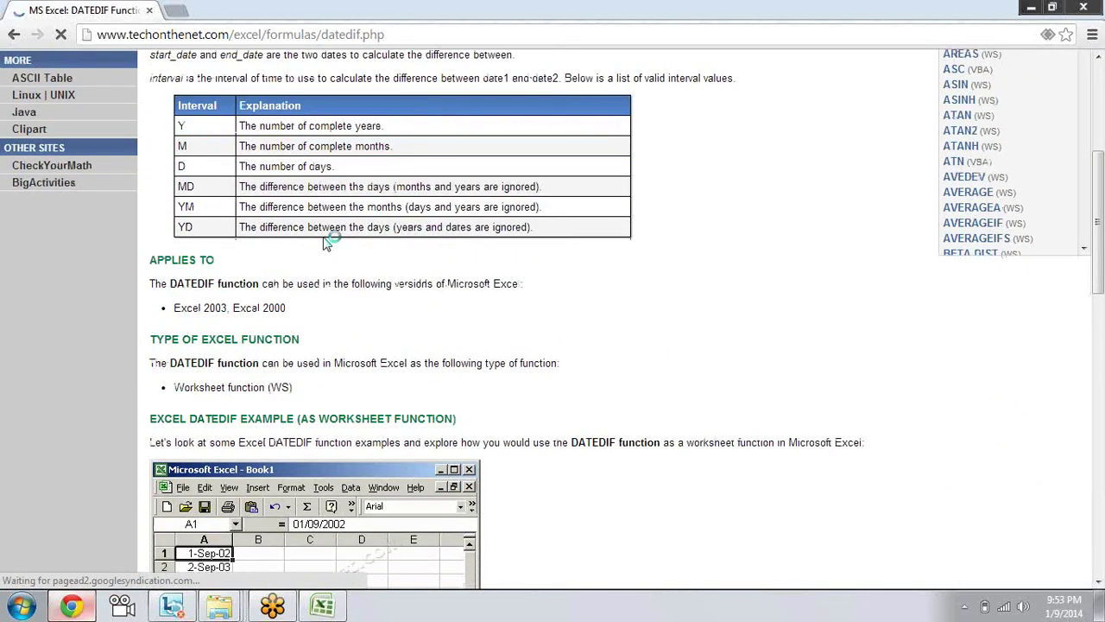
scroll(323, 237, "down", 3)
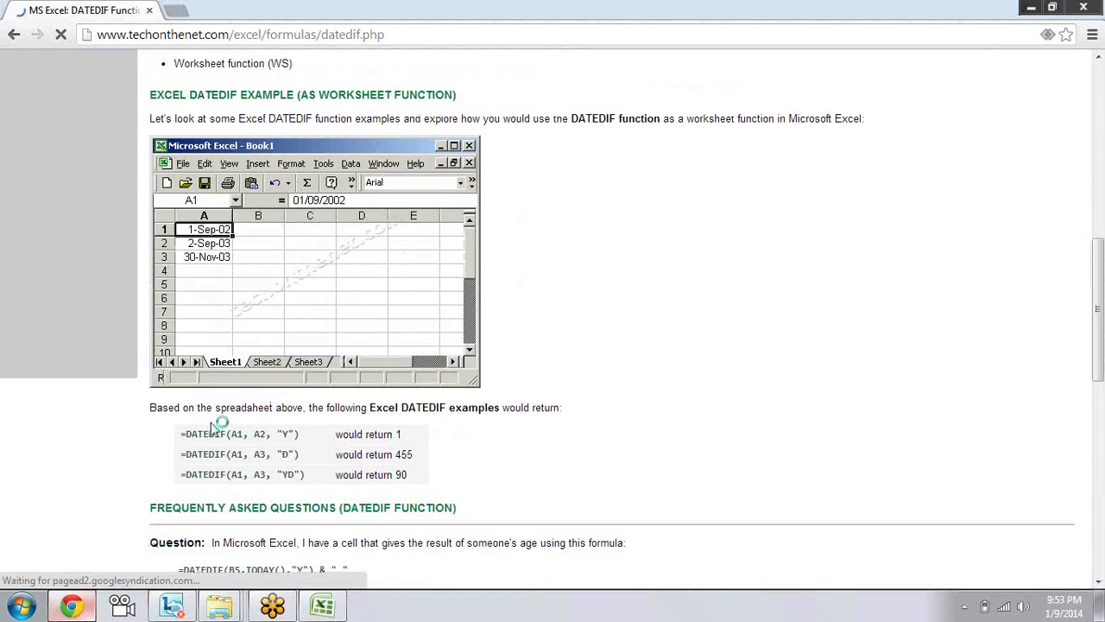
left_click_drag(198, 434, 316, 432)
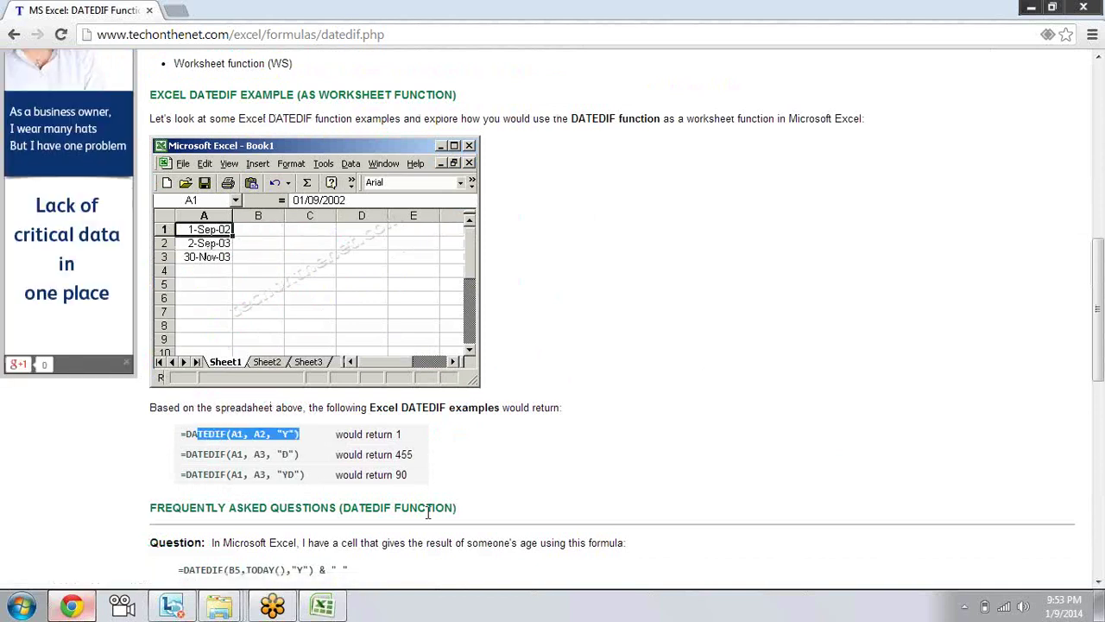
left_click_drag(403, 435, 340, 432)
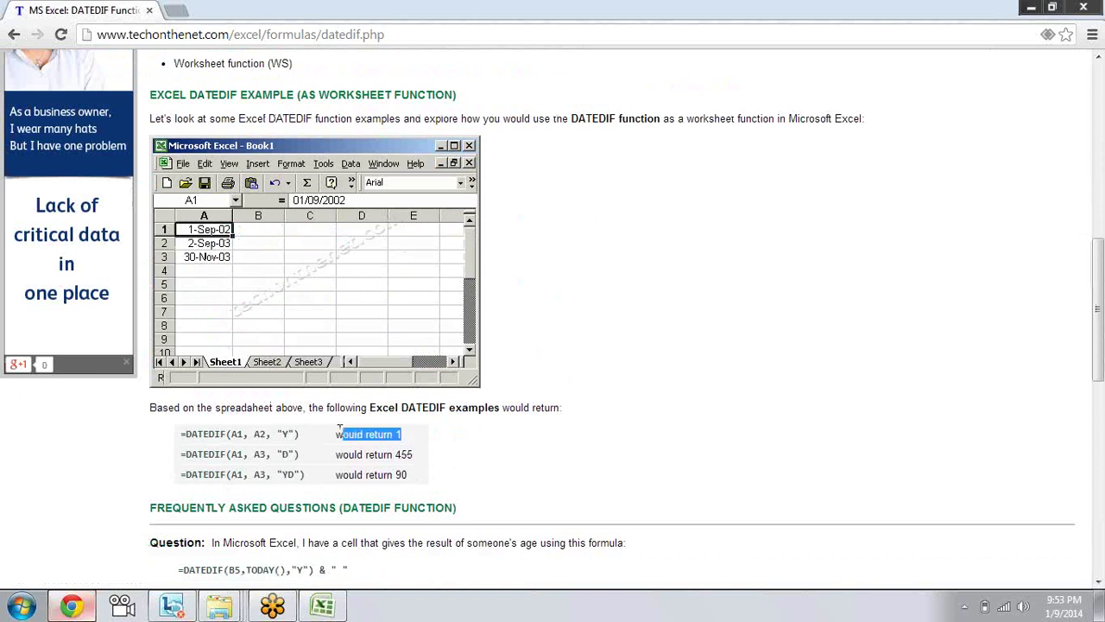
left_click(499, 443)
Scroll down to the FAQ and highlight its answer's explanation.
scroll(506, 449, "down", 1)
scroll(506, 449, "up", 1)
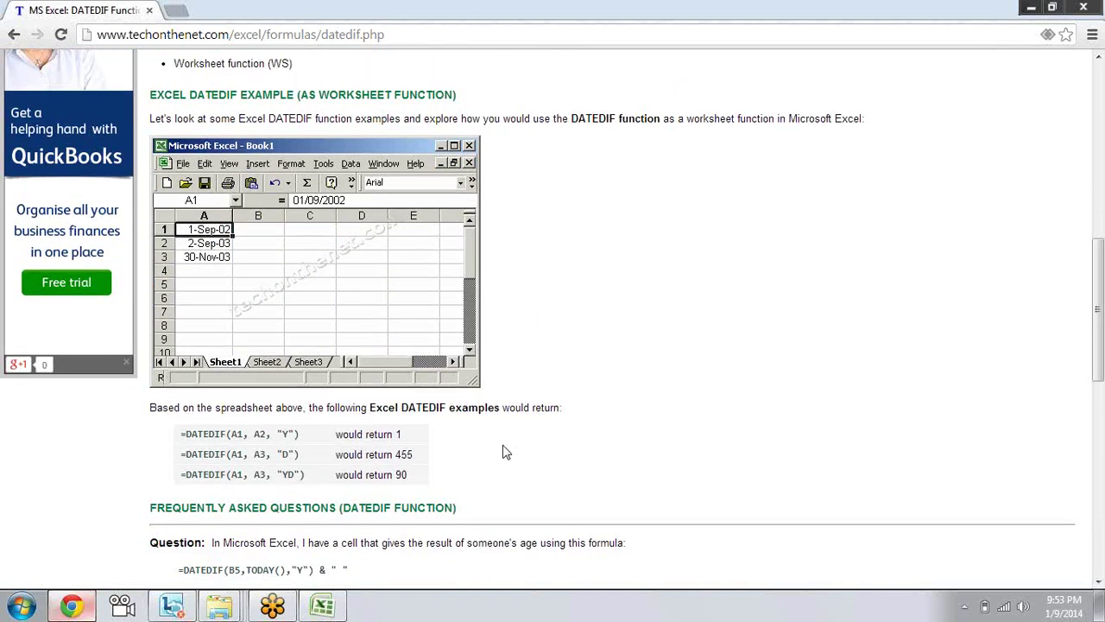
scroll(506, 449, "up", 3)
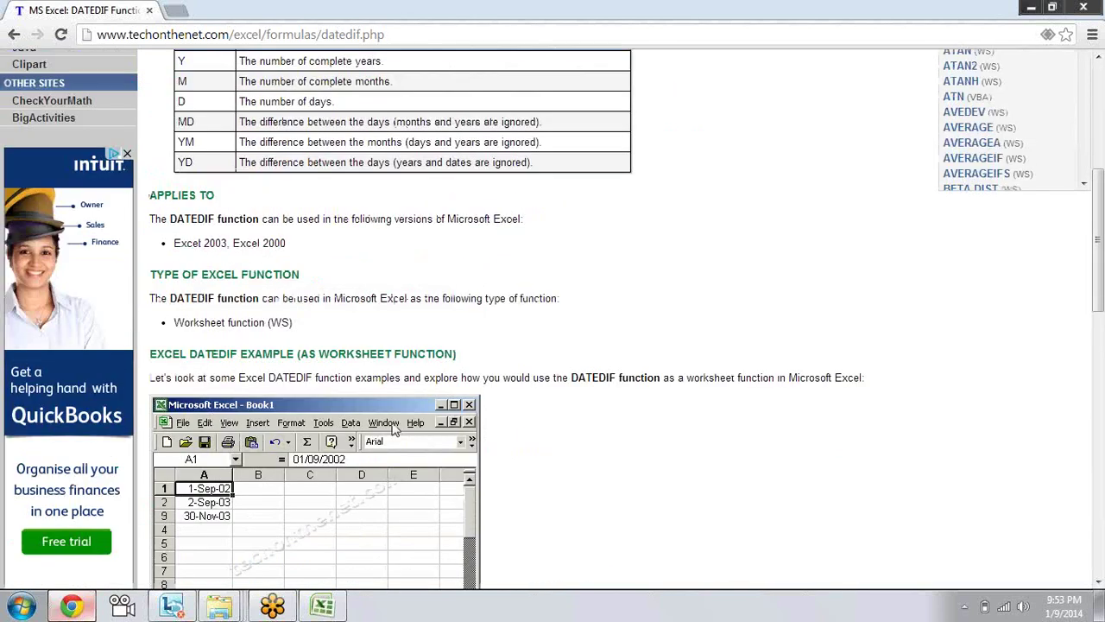
scroll(393, 429, "down", 1)
scroll(392, 427, "down", 5)
scroll(393, 425, "down", 1)
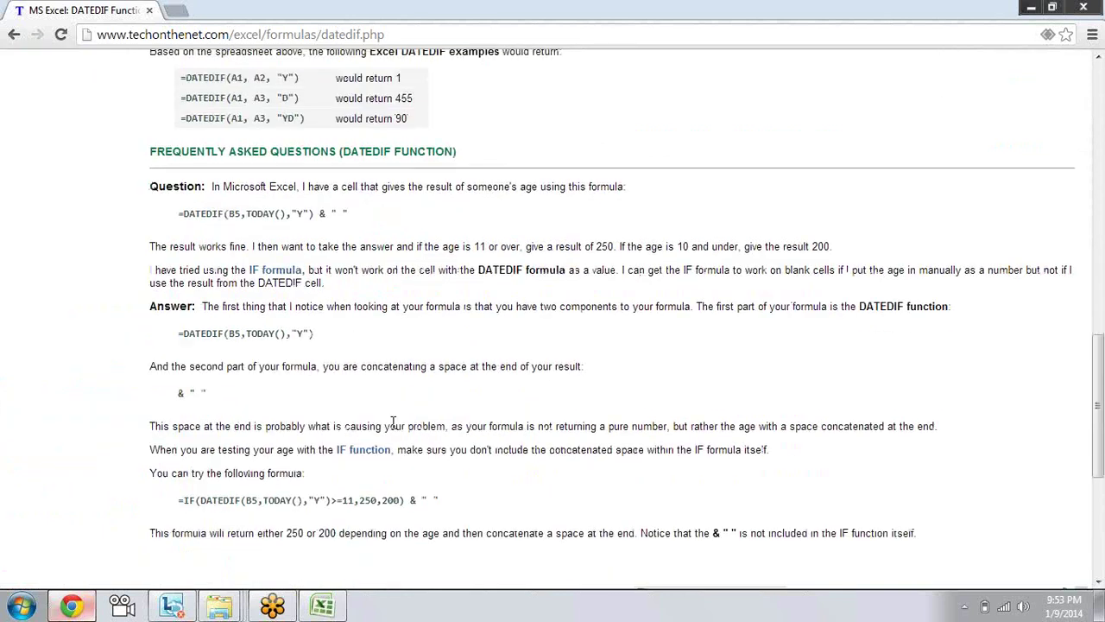
left_click_drag(185, 259, 354, 409)
left_click(303, 467)
Go to YouTube by entering 'you' in the address bar.
left_click(431, 34)
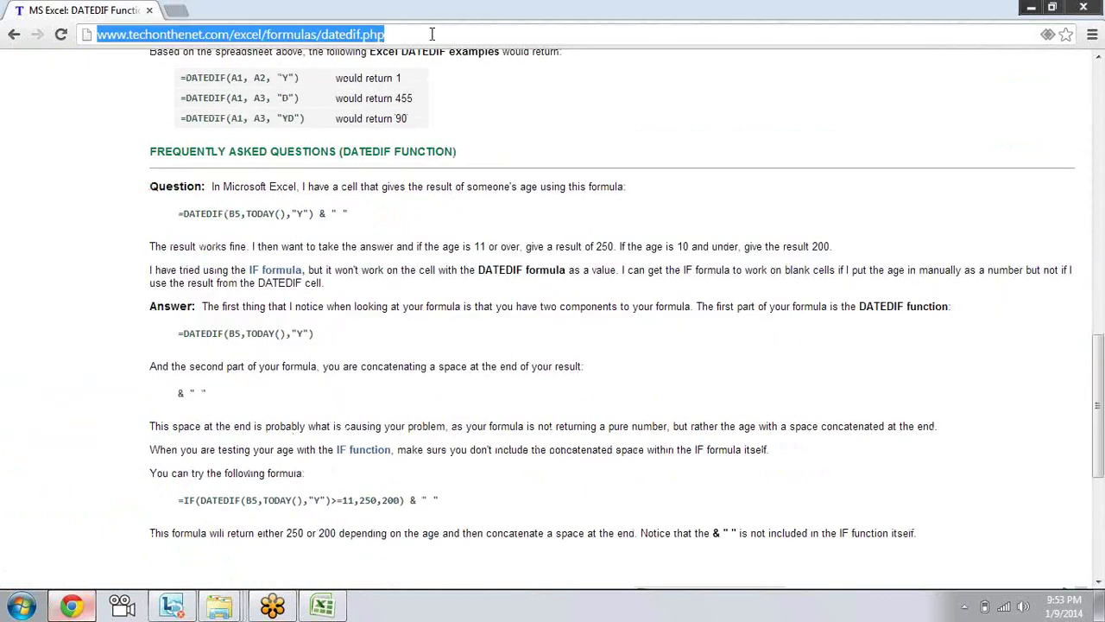
type("you")
key("Return")
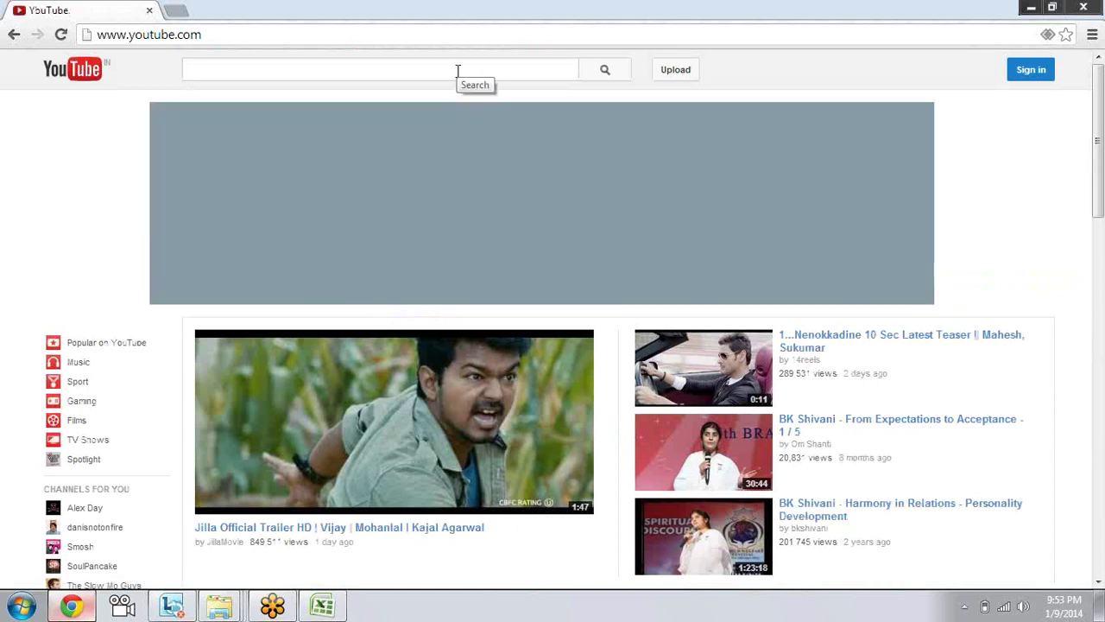
Search YouTube for 'dashboard in excel 2007' using the 'dashbo' suggestions.
type("da")
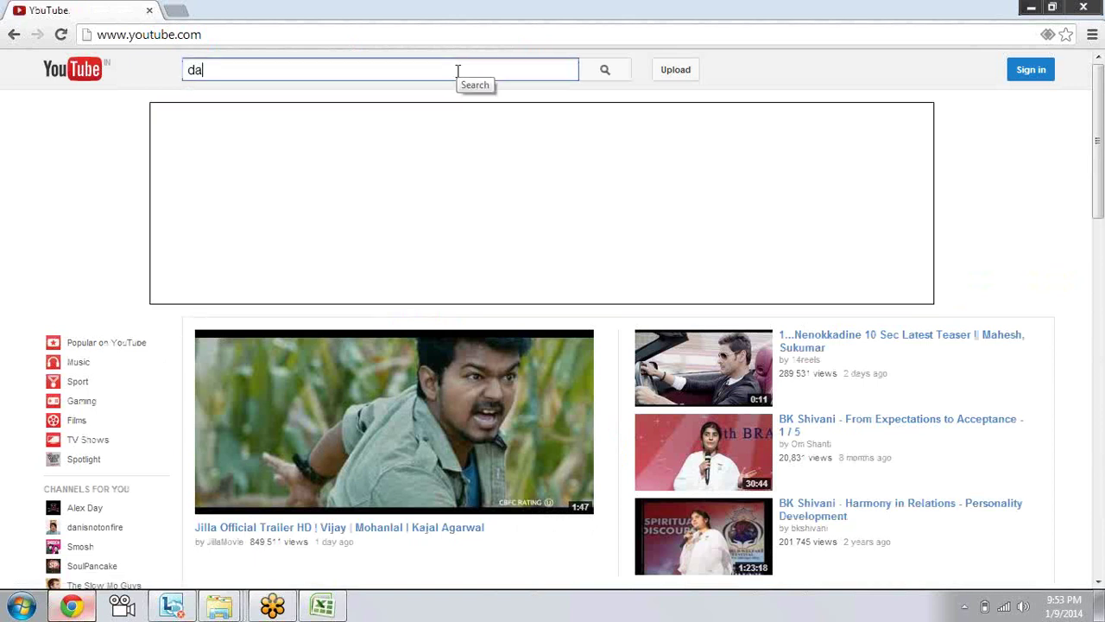
type("shbo")
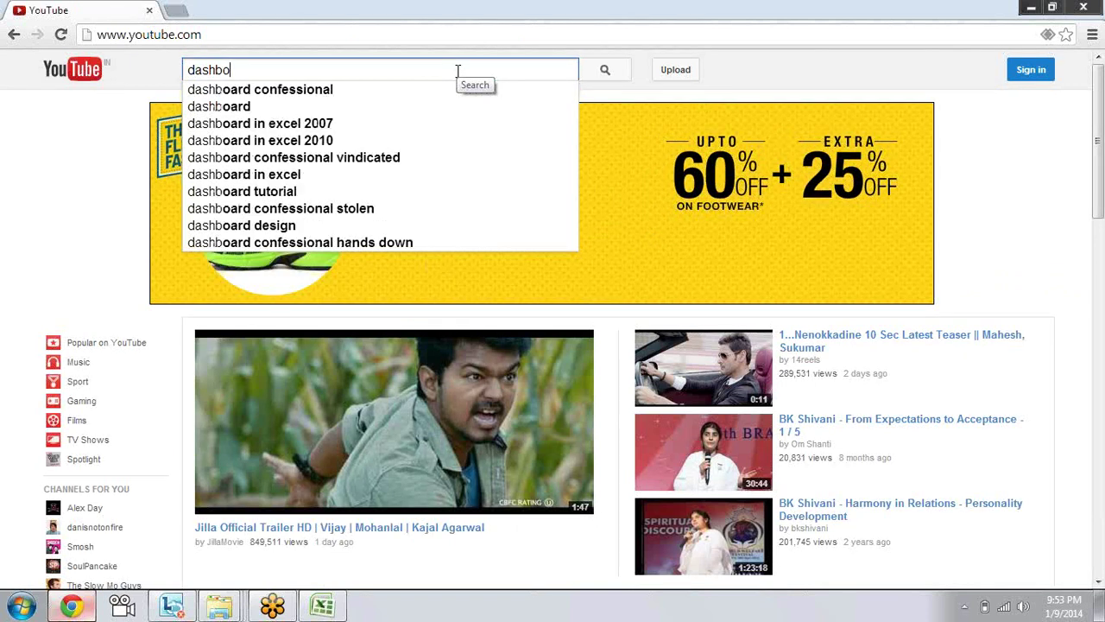
key("Down")
key("Down")
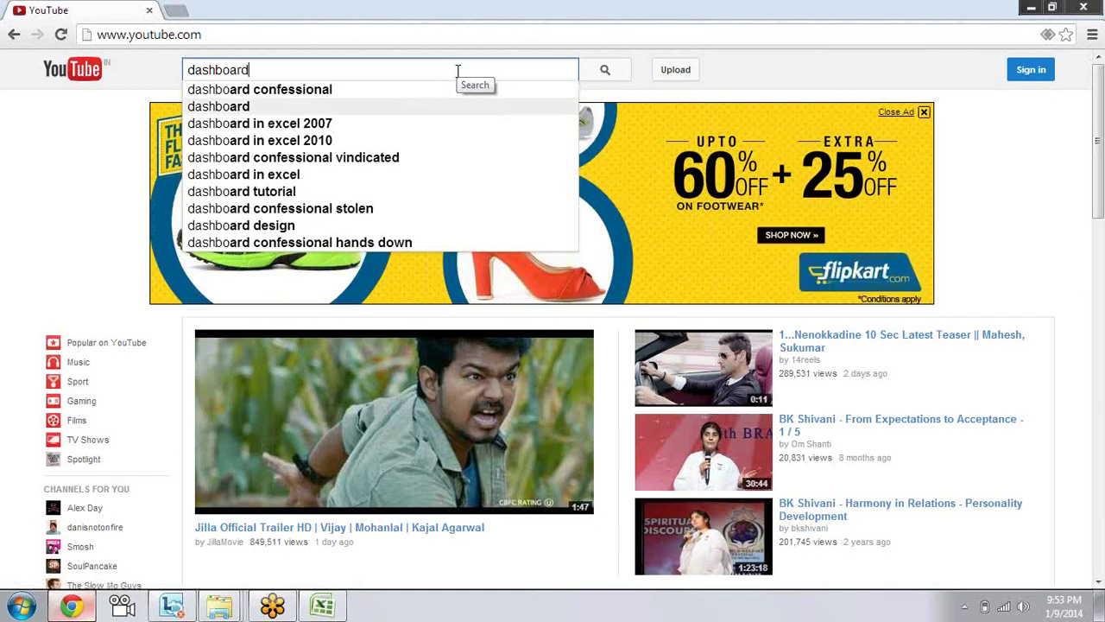
key("Down")
key("Return")
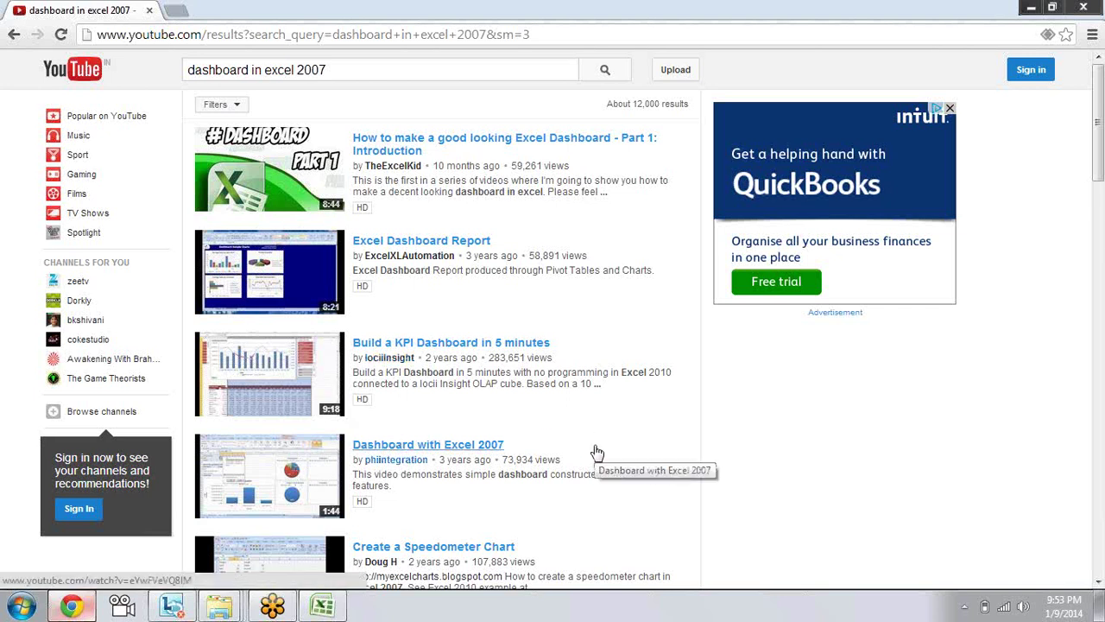
Play the Create a Speedometer Chart video muted.
scroll(596, 452, "down", 3)
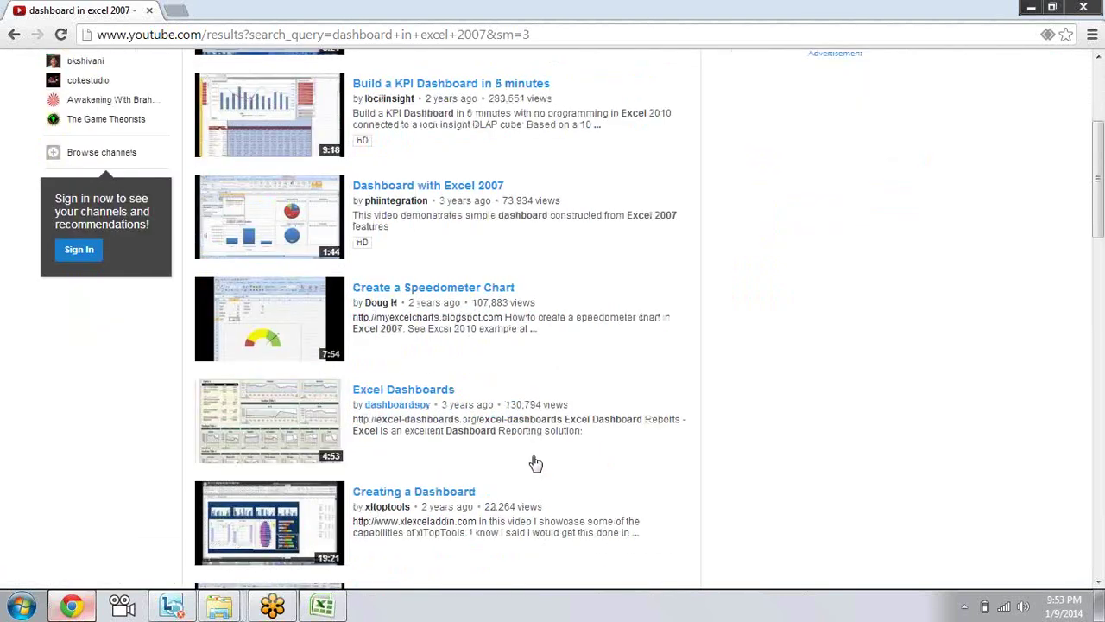
left_click(303, 318)
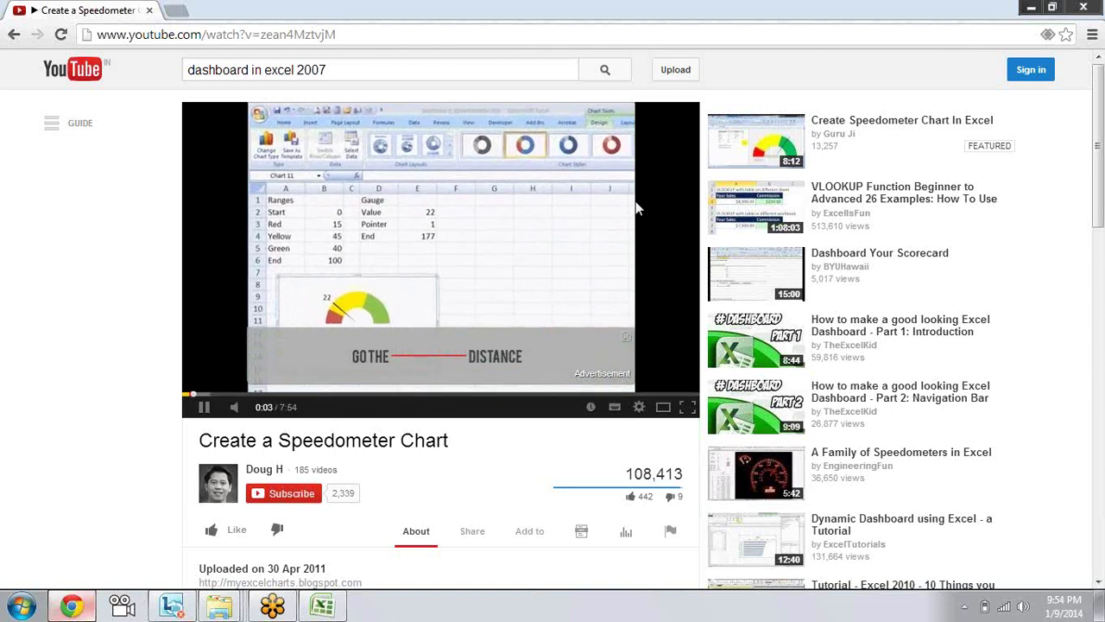
left_click(237, 407)
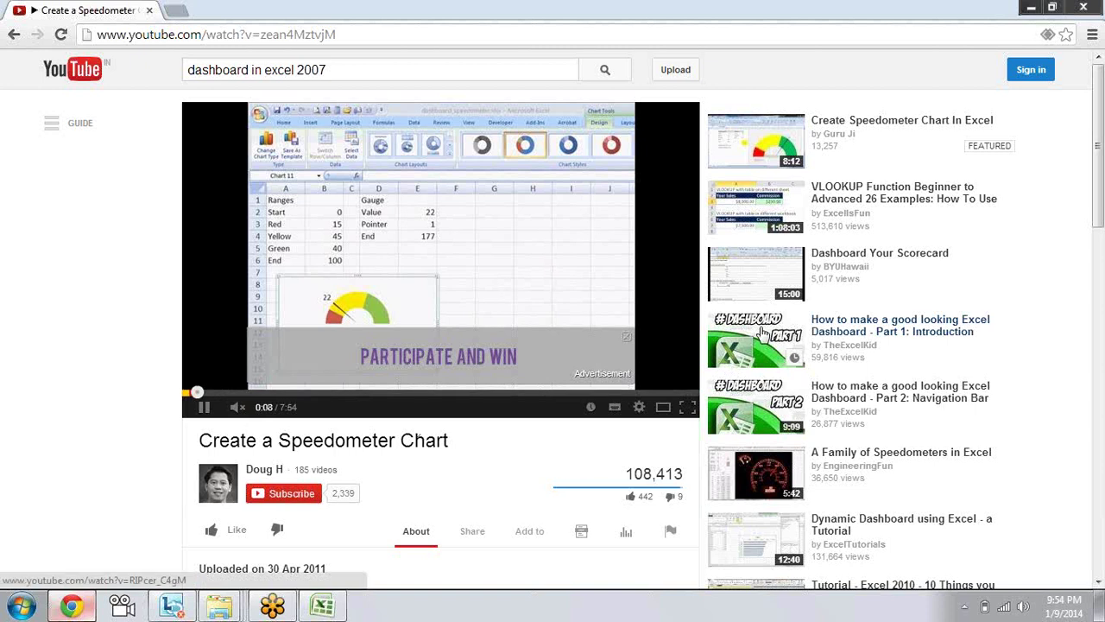
Switch to the Excel Dashboard Part 1 video, then close the browser.
left_click(849, 341)
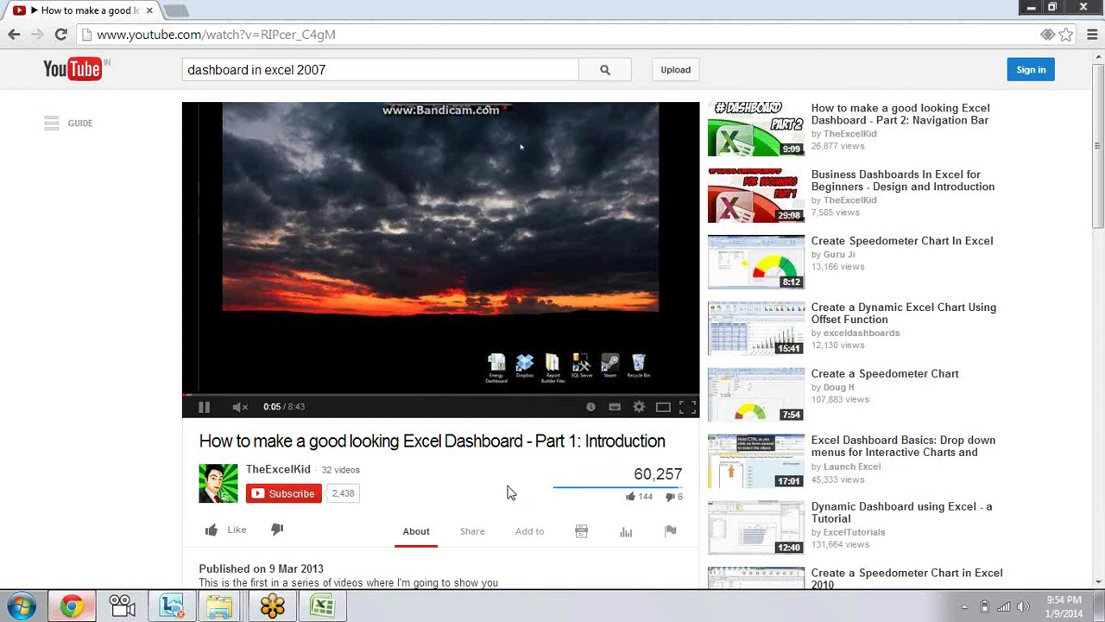
scroll(507, 492, "down", 3)
scroll(507, 492, "up", 4)
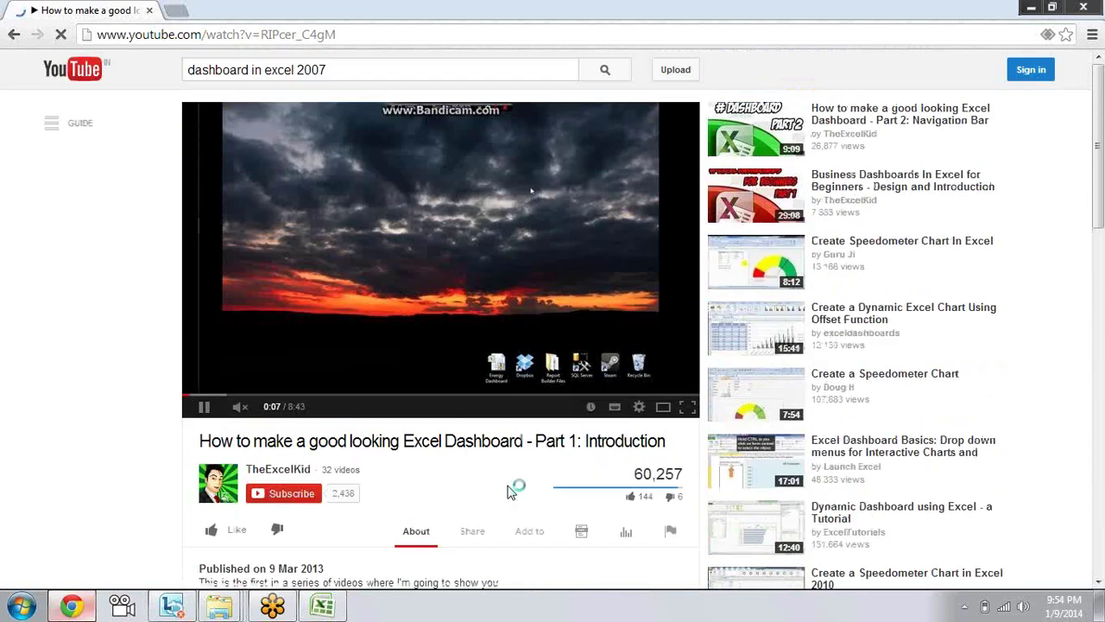
left_click(1085, 7)
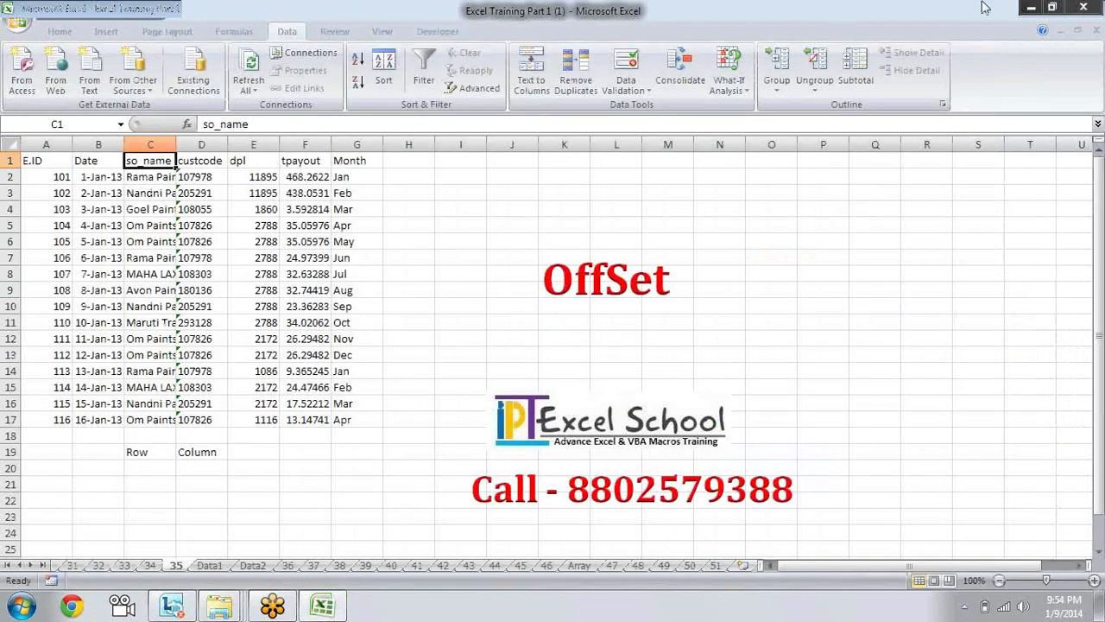
Minimize Excel, go up from Downloads, close Explorer, and bring Excel back.
left_click(1029, 9)
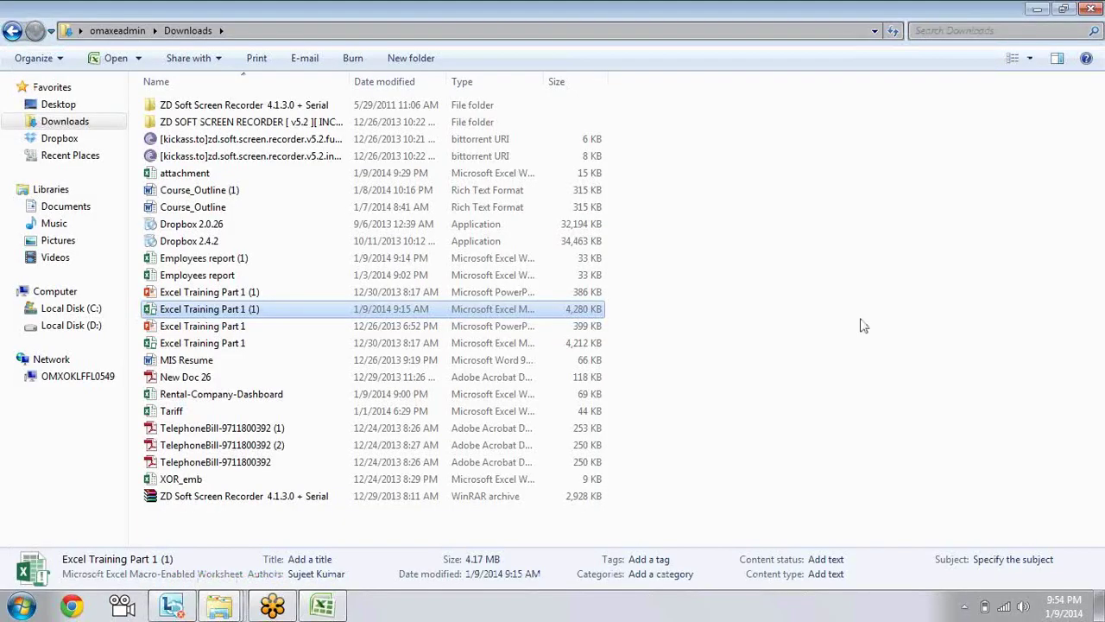
left_click(117, 30)
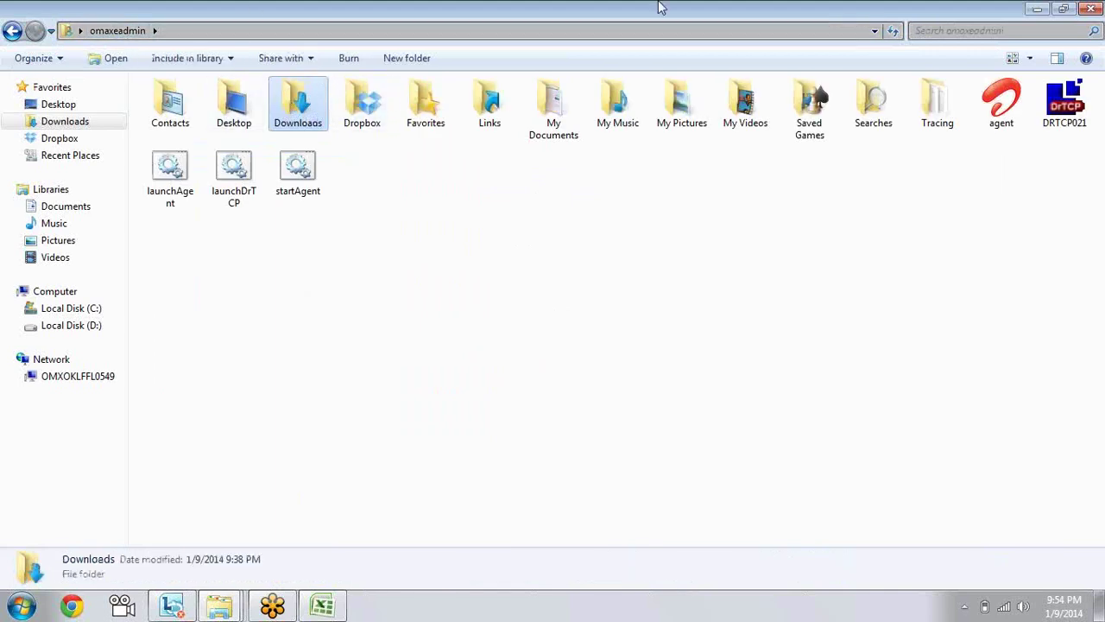
left_click(1092, 9)
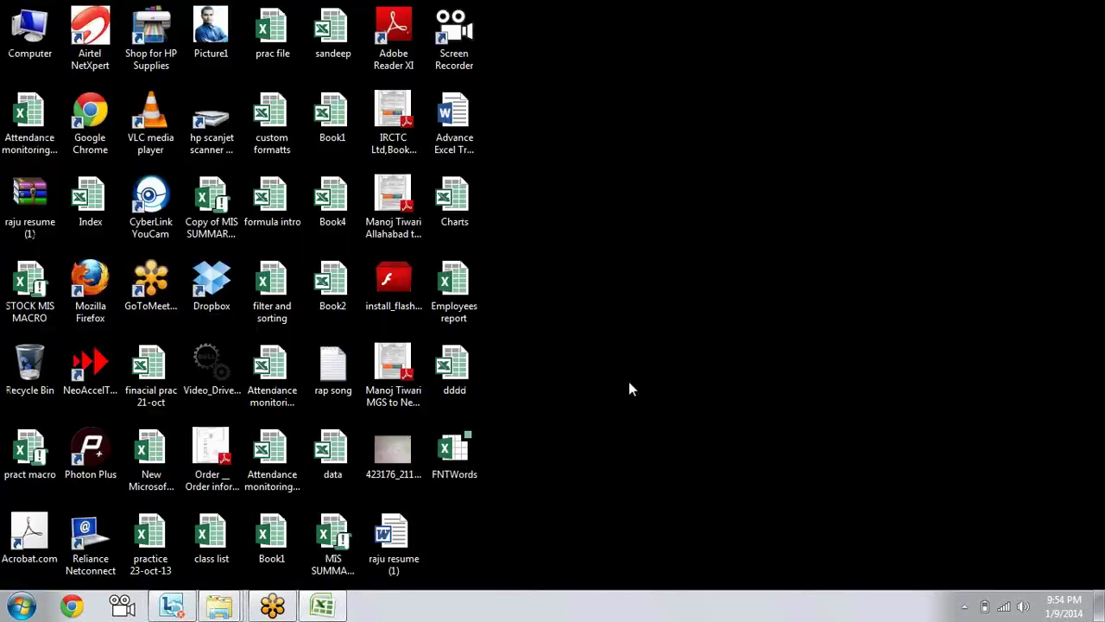
left_click(323, 606)
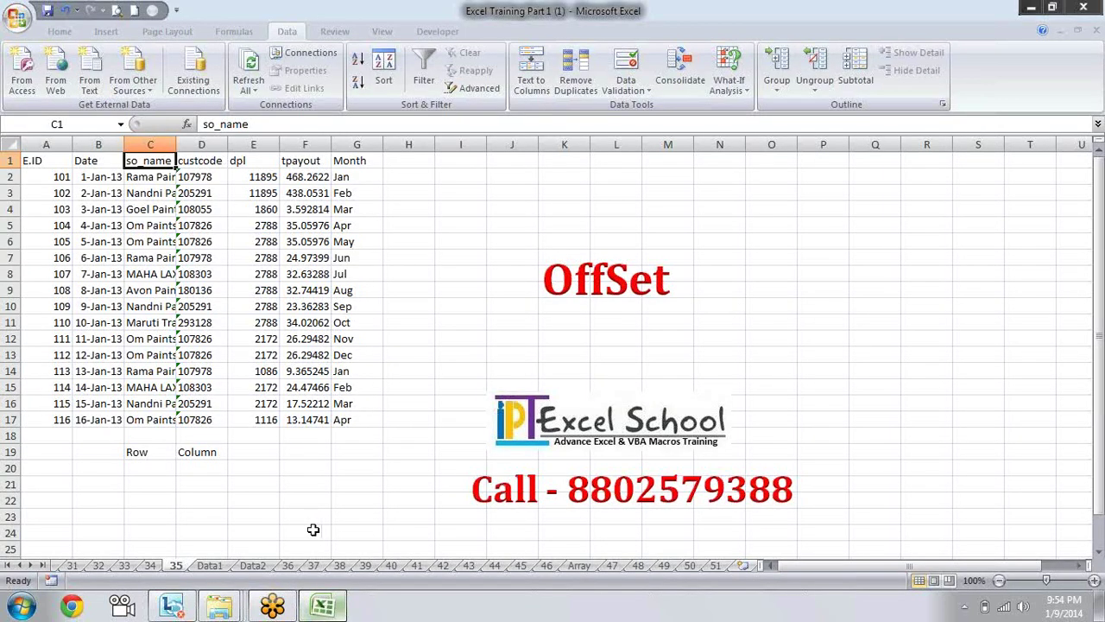
Move to E2, close the workbook without saving, and launch Google Chrome.
key("Right")
key("Right")
key("Down")
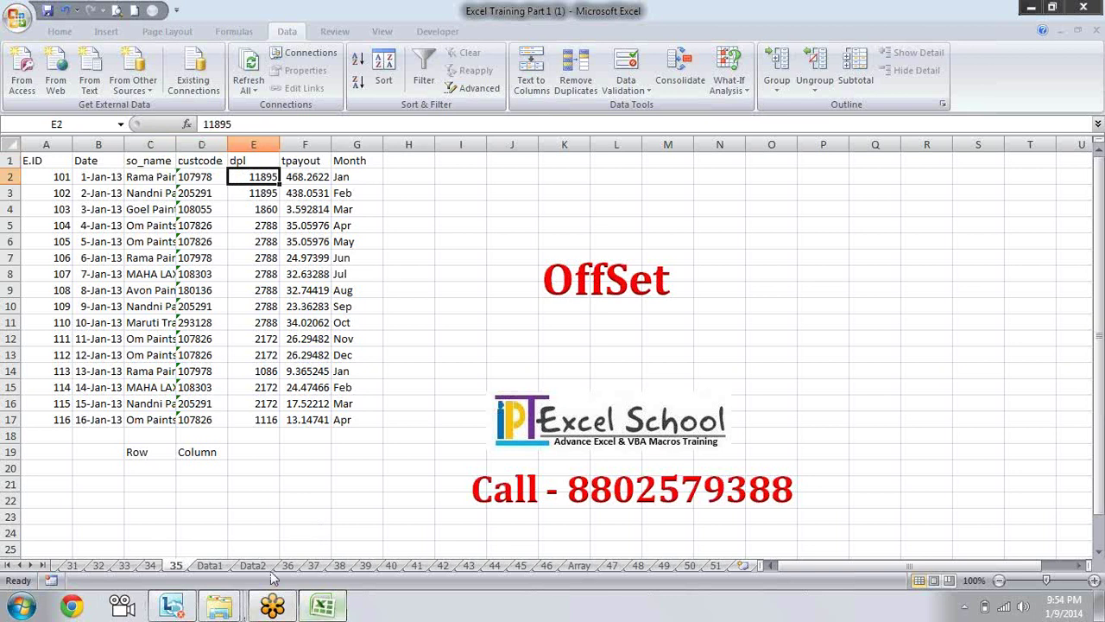
left_click(1084, 7)
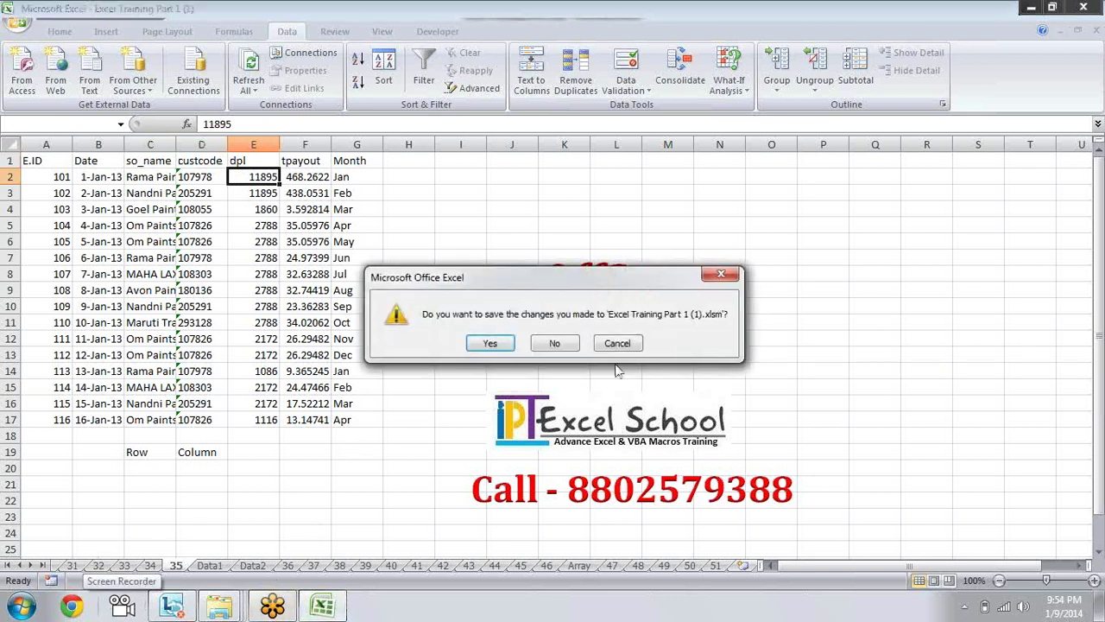
left_click(557, 344)
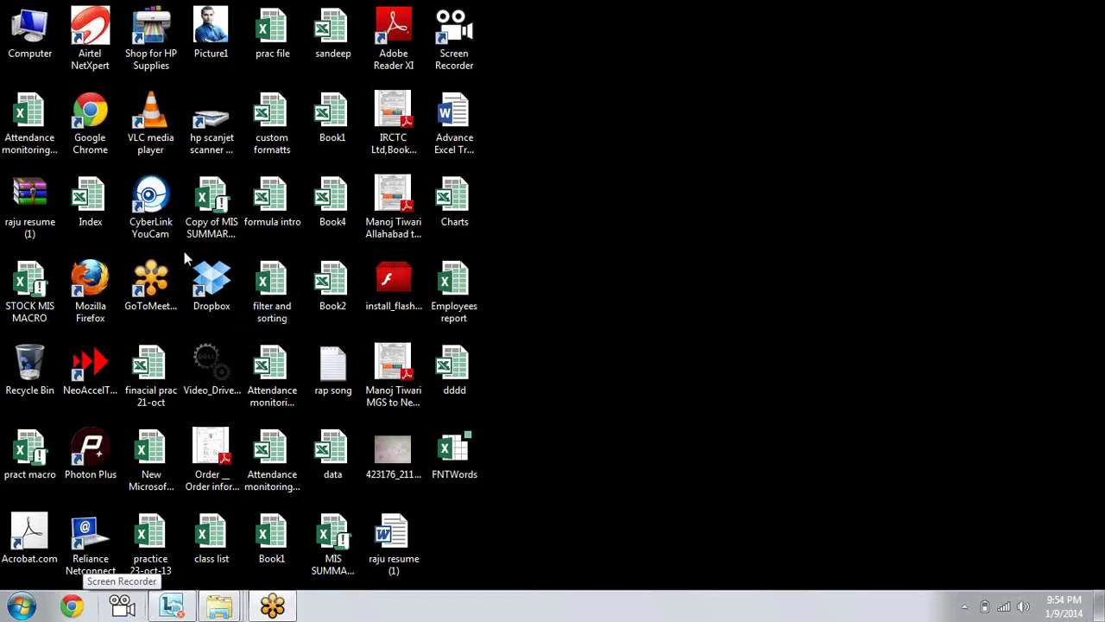
double_click(86, 143)
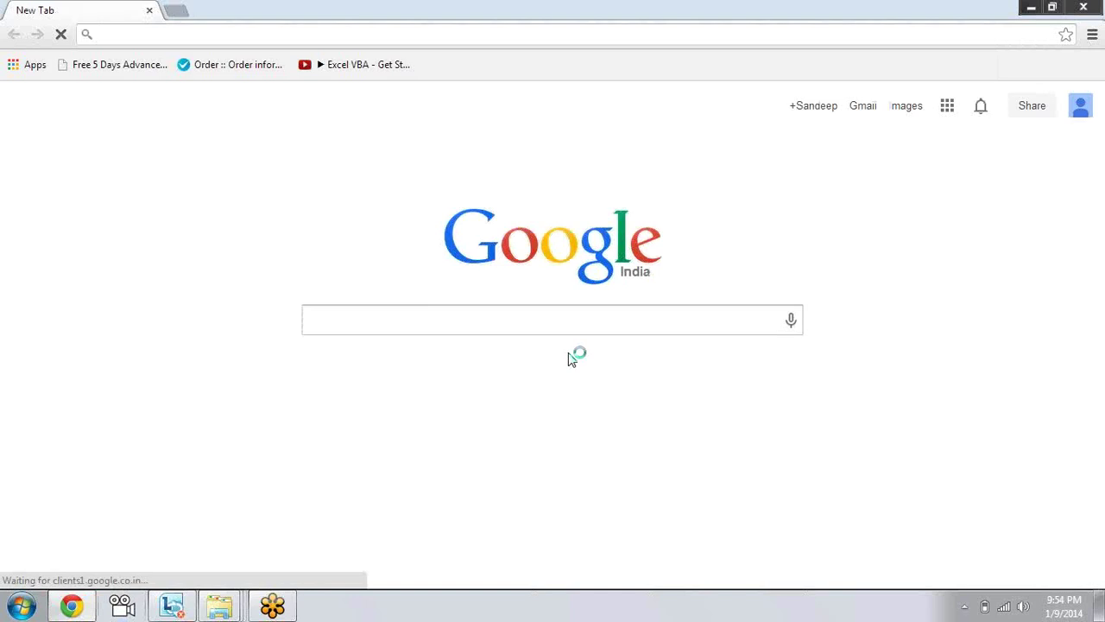
Show Chrome's downloads page with Ctrl+J.
key("ctrl+j")
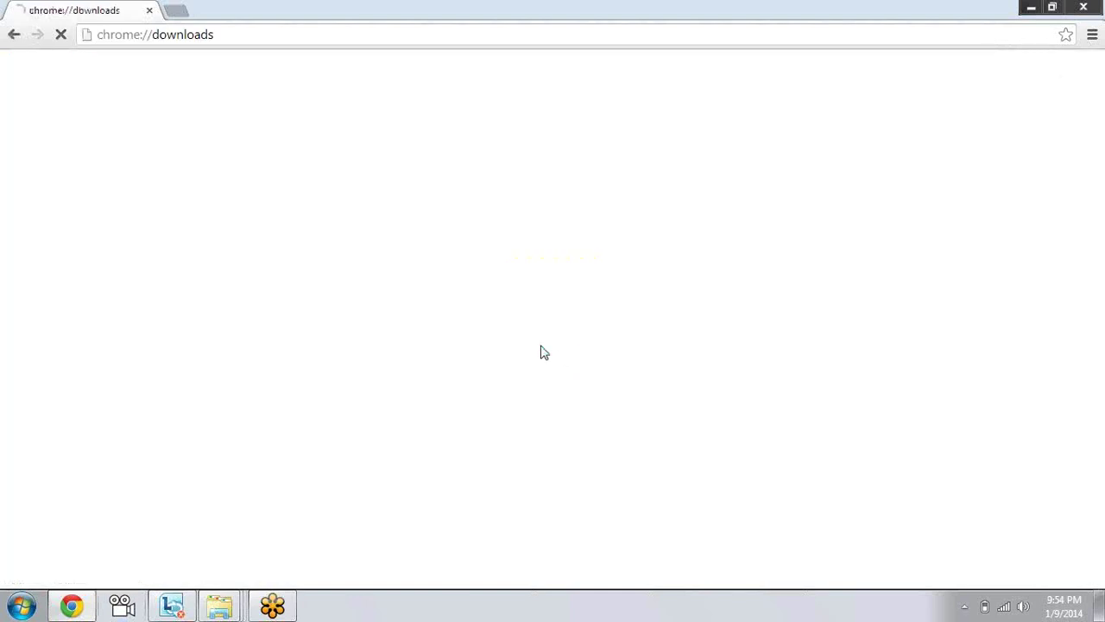
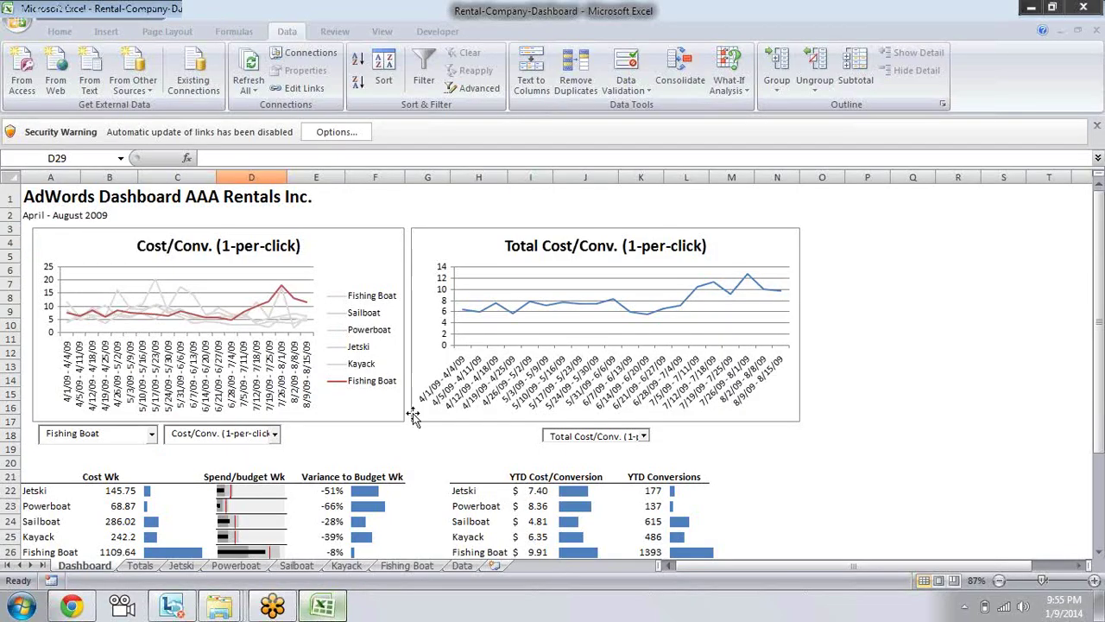
Enable the dashboard's linked content and continue without updating the links.
left_click(337, 131)
left_click(416, 285)
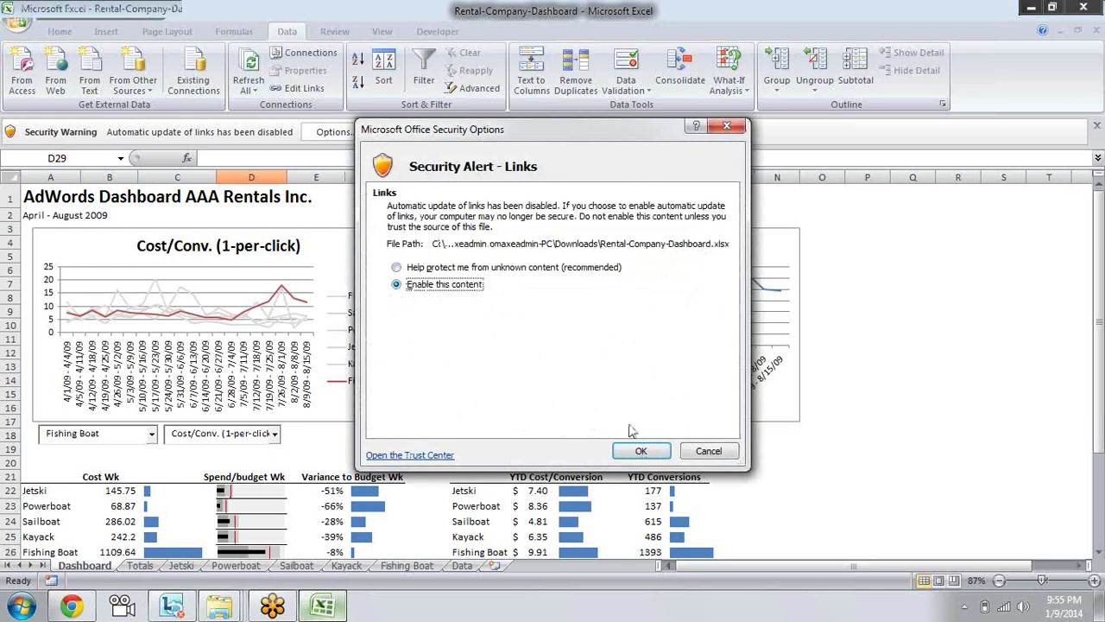
left_click(640, 451)
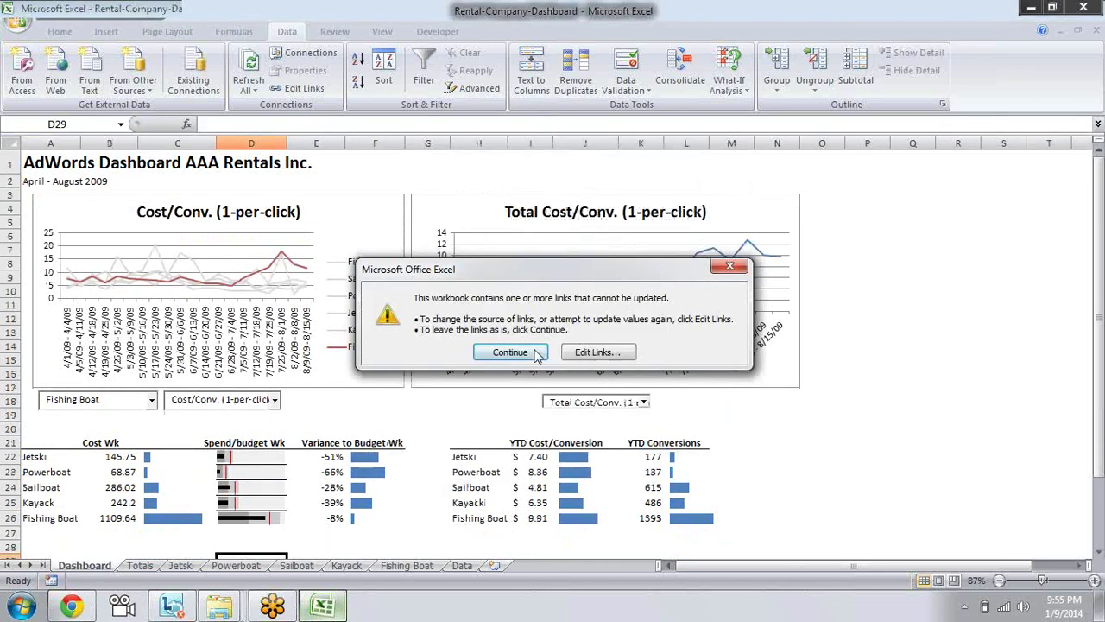
left_click(730, 265)
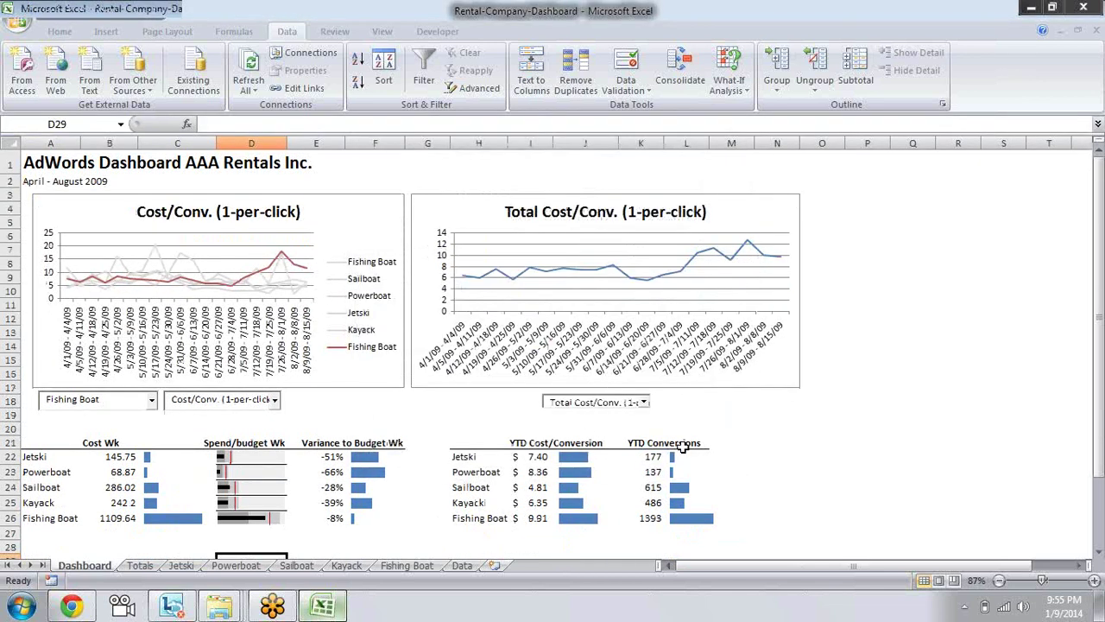
Review the REPT bar formulas in the Cost Wk and variance-to-budget columns.
left_click(177, 518)
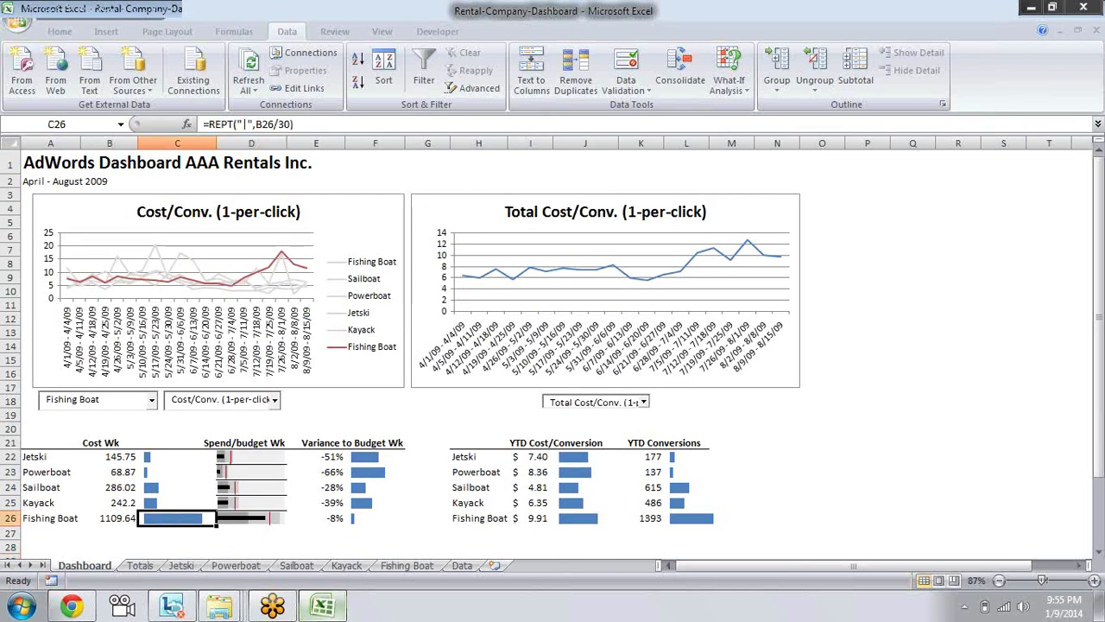
key("Up")
key("Up")
key("Up")
key("Up")
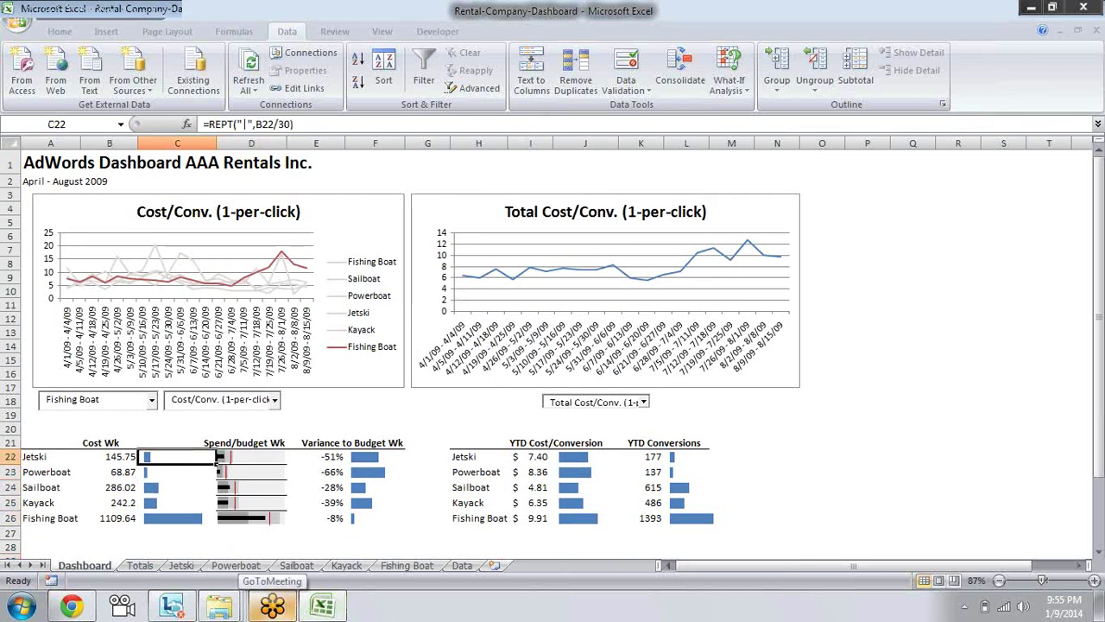
key("Down")
key("Down")
key("Down")
key("Down")
key("Right")
key("Right")
key("Right")
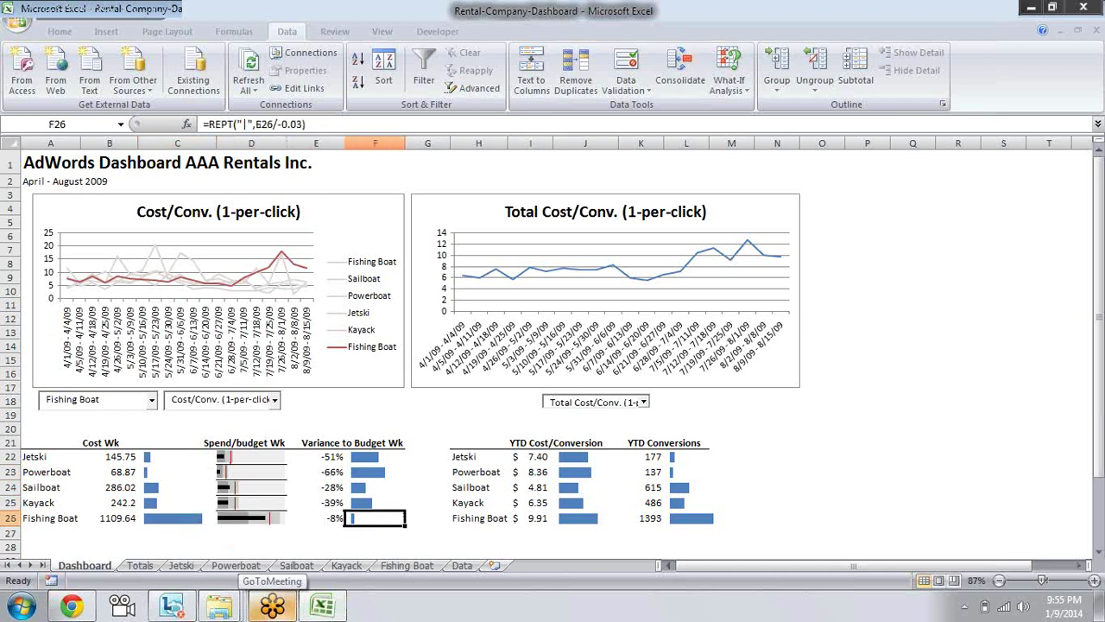
key("Up")
key("Up")
key("Up")
key("Up")
key("Down")
key("Down")
key("Down")
key("Down")
key("Down")
key("Up")
key("Up")
key("Up")
key("Up")
key("Up")
key("Down")
key("Down")
key("Down")
key("Down")
Review the REPT bar formulas in the YTD cost/conversion column.
key("Right")
key("Right")
key("Right")
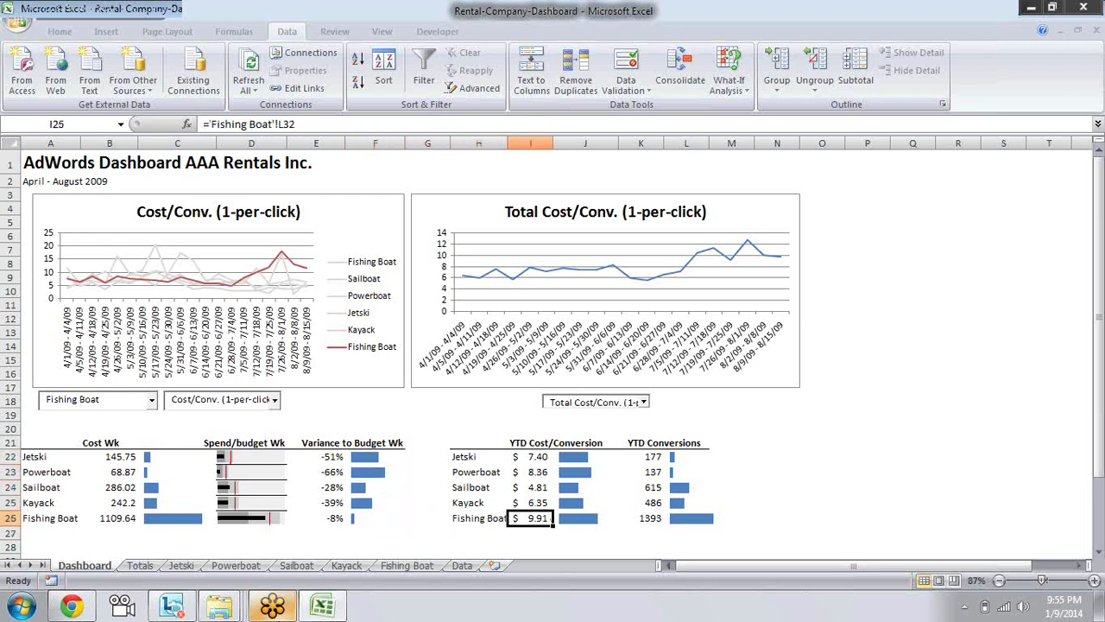
key("Right")
key("Up")
key("Up")
key("Up")
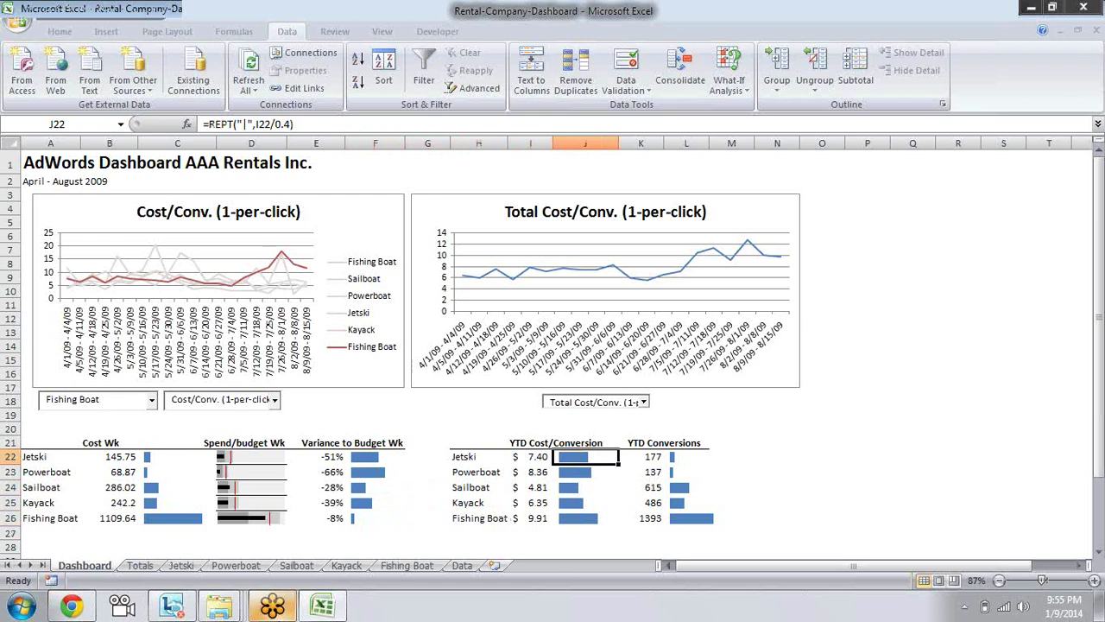
key("Down")
key("Down")
key("Down")
key("Down")
key("Down")
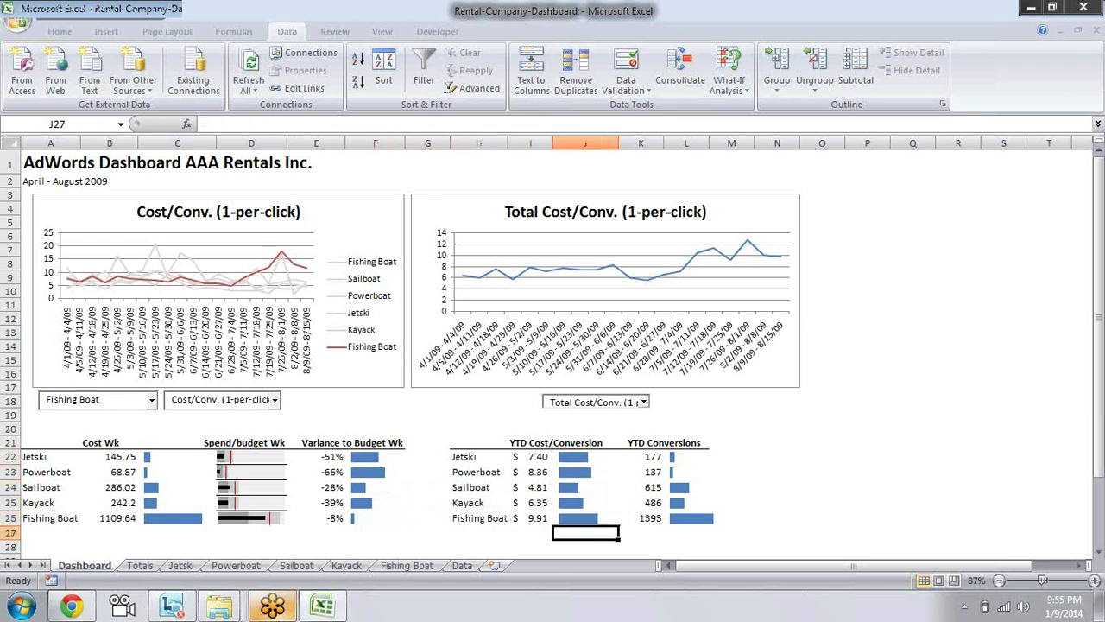
key("Up")
key("Up")
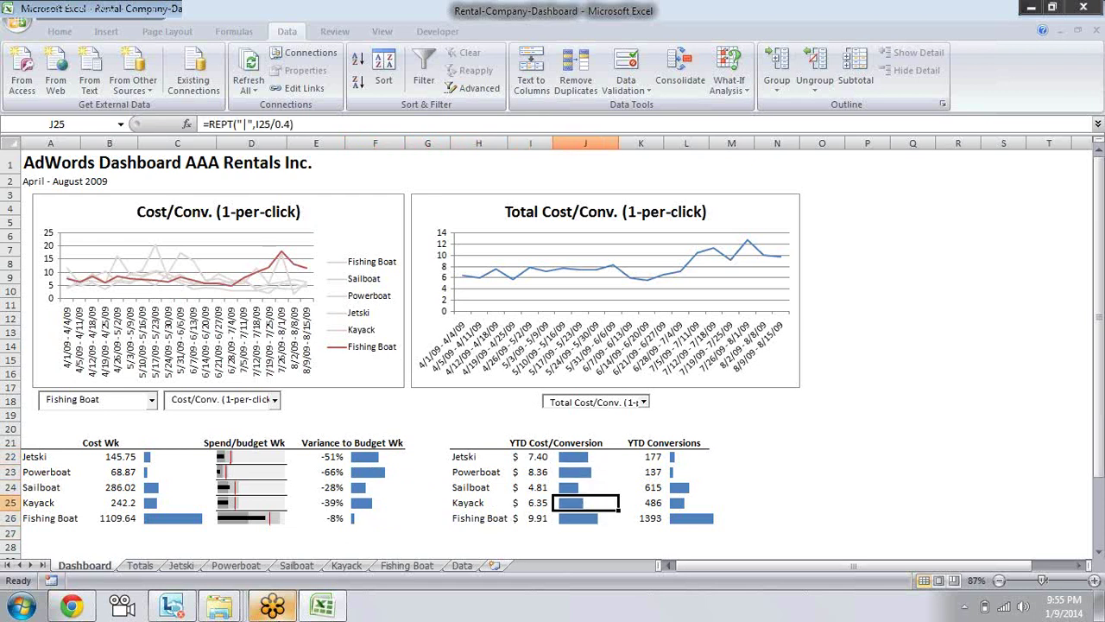
key("Up")
key("Up")
key("Up")
key("Down")
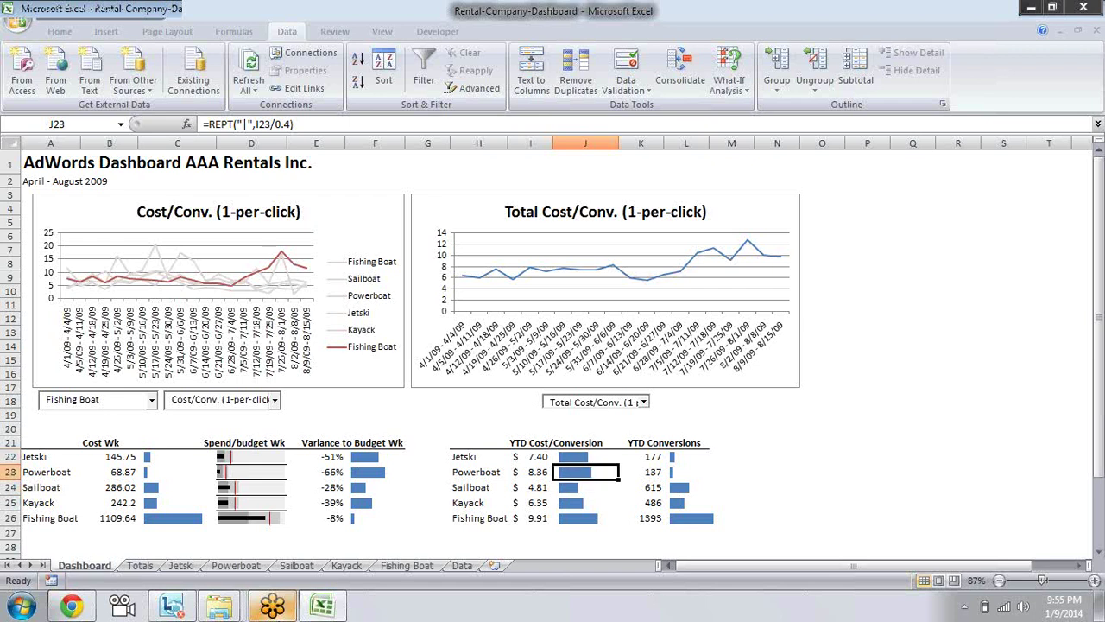
key("Down")
key("Down")
key("Down")
key("Up")
key("Up")
key("Up")
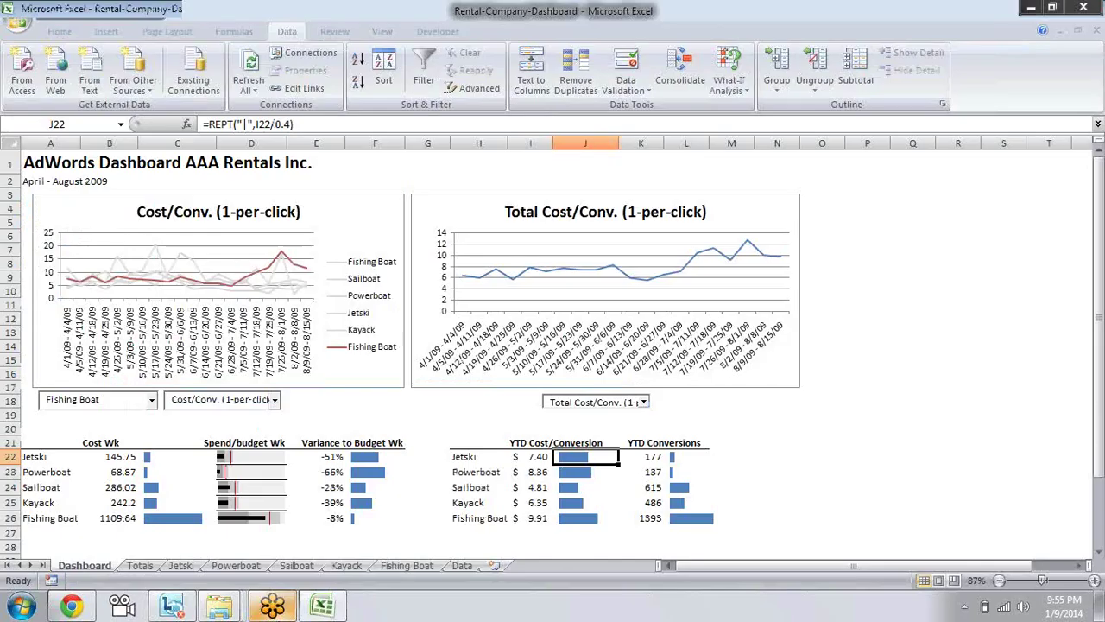
In Book2, enter =RANDBETWEEN(10,90) in cell A2.
left_click(47, 176)
type("=")
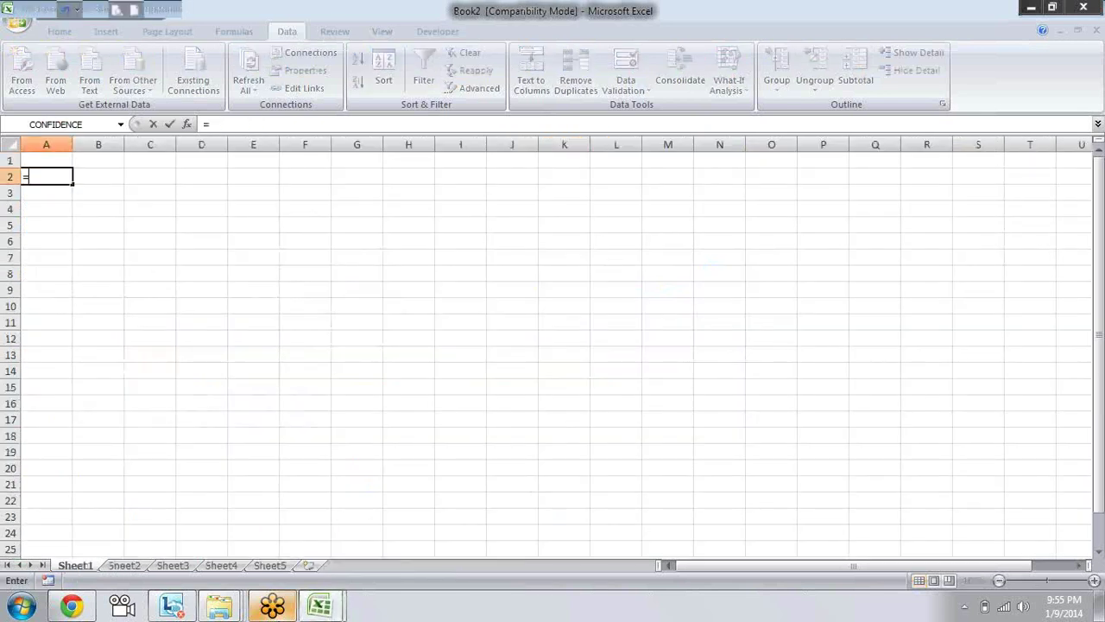
type("rand")
key("Down")
key("Tab")
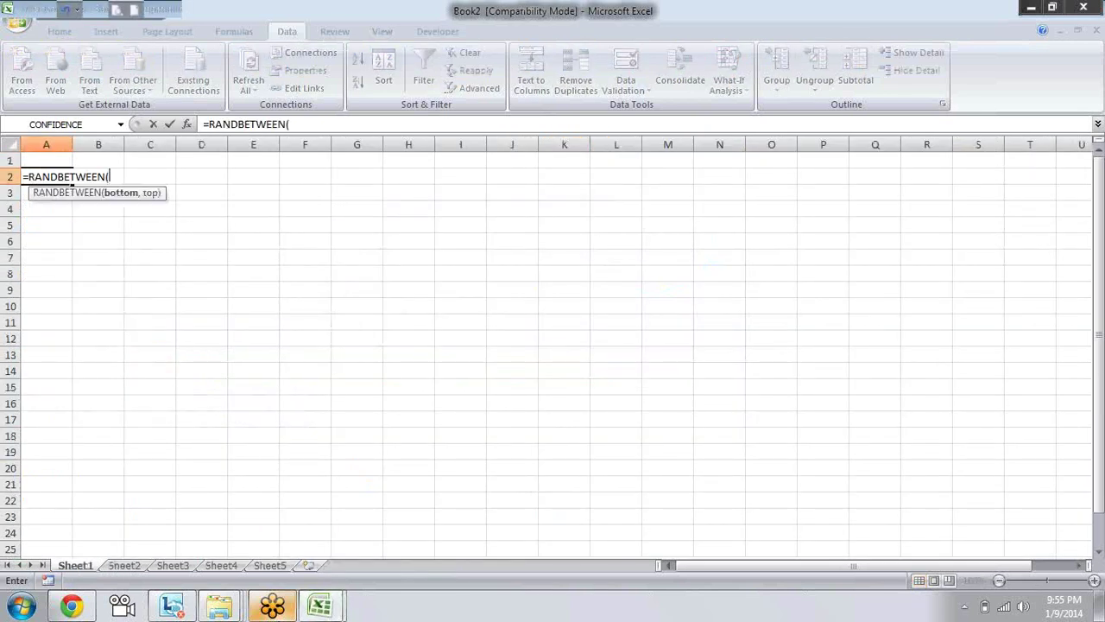
type(",90")
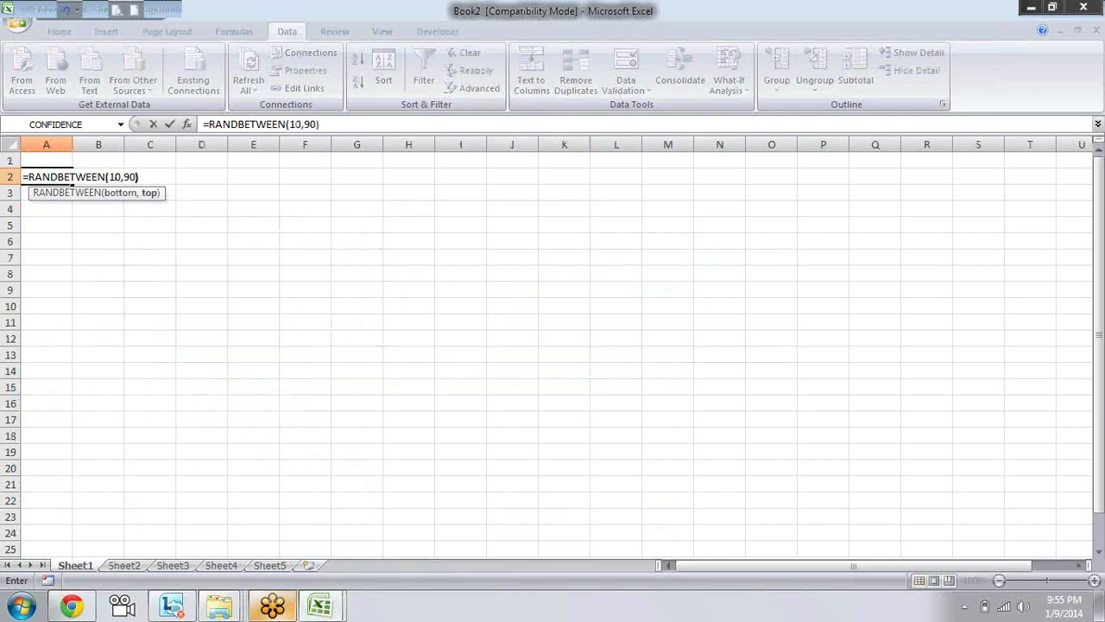
key("Return")
Copy the RANDBETWEEN formula from A2 into A3:A18.
key("Up")
key("ctrl+c")
key("Down")
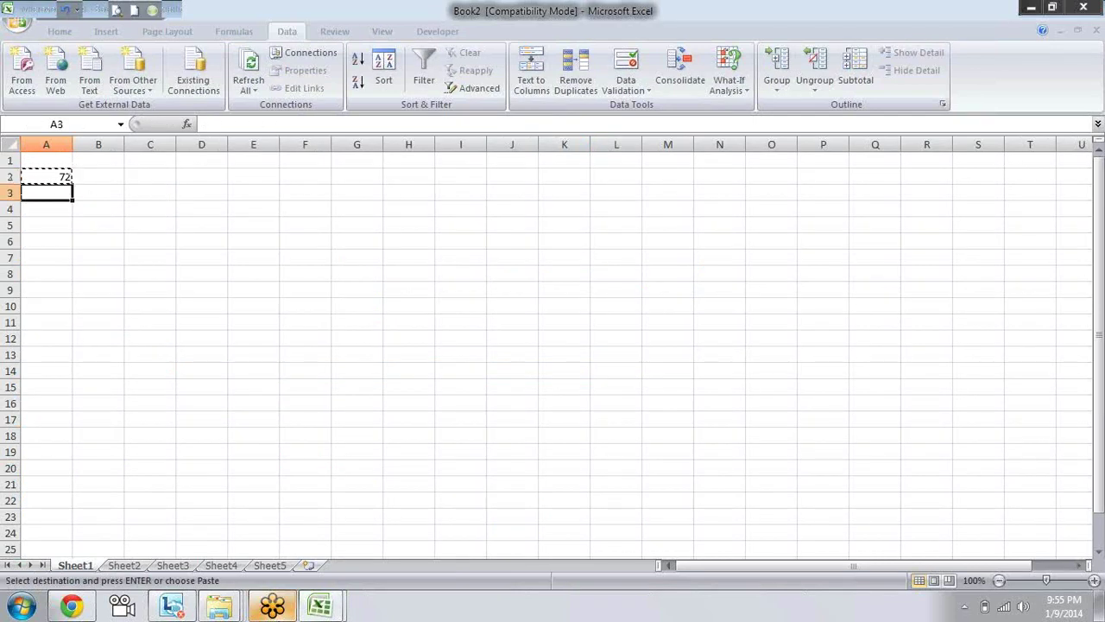
key("shift+Down")
key("shift+Down")
key("shift+Down")
key("shift+Down")
key("shift+Down")
key("shift+Down")
key("Return")
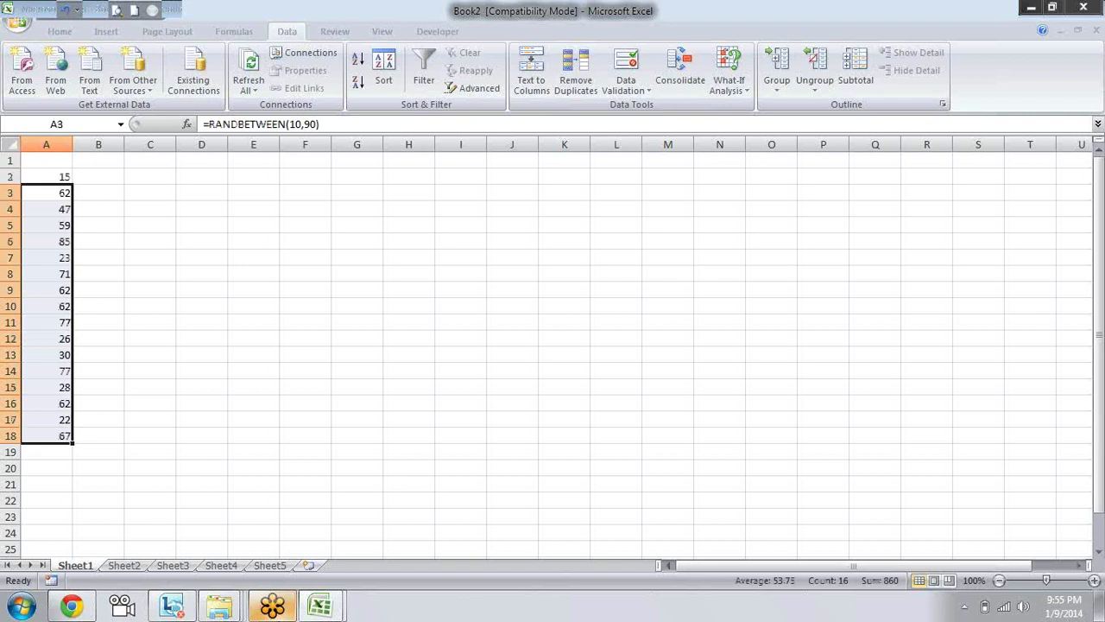
Select A2:A18 and browse the Conditional Formatting Data Bars without applying any.
key("Right")
key("Up")
key("Left")
key("ctrl+shift+Down")
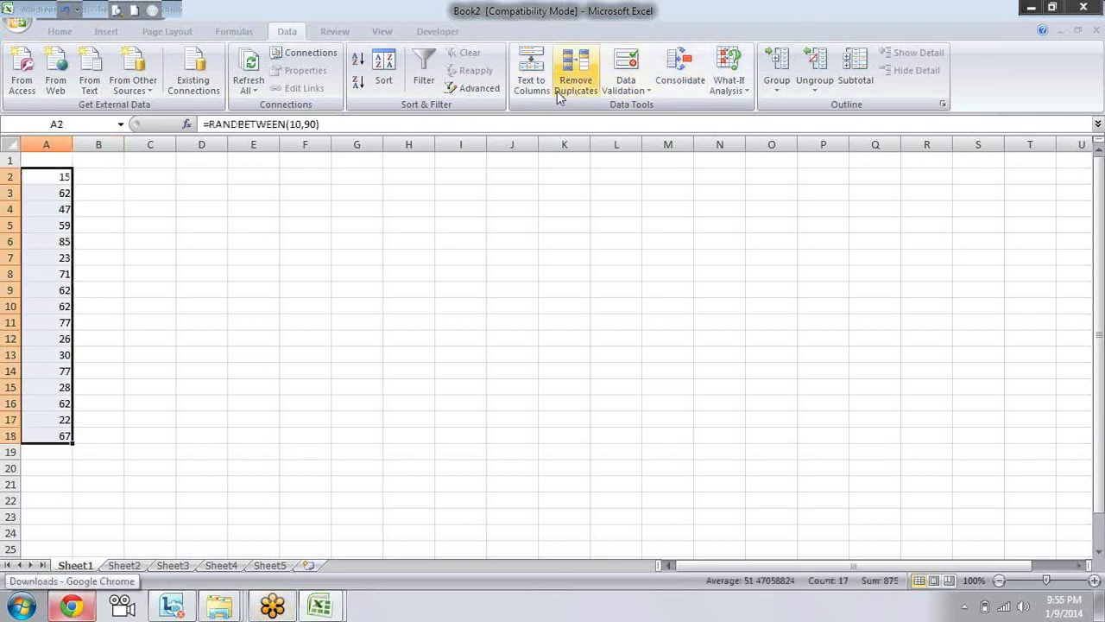
left_click(62, 33)
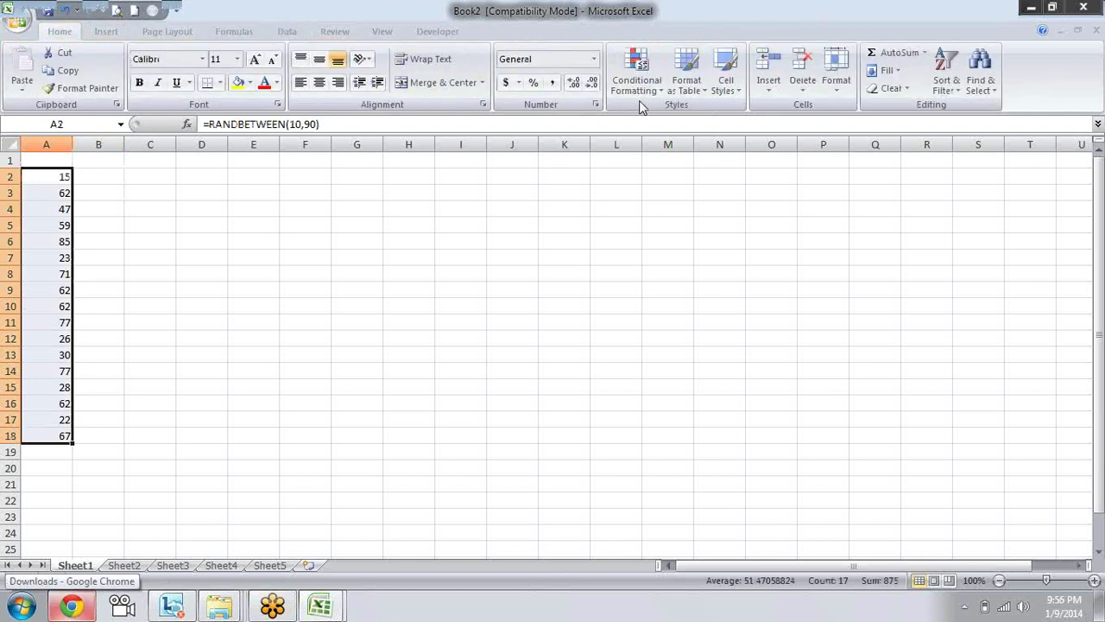
left_click(636, 82)
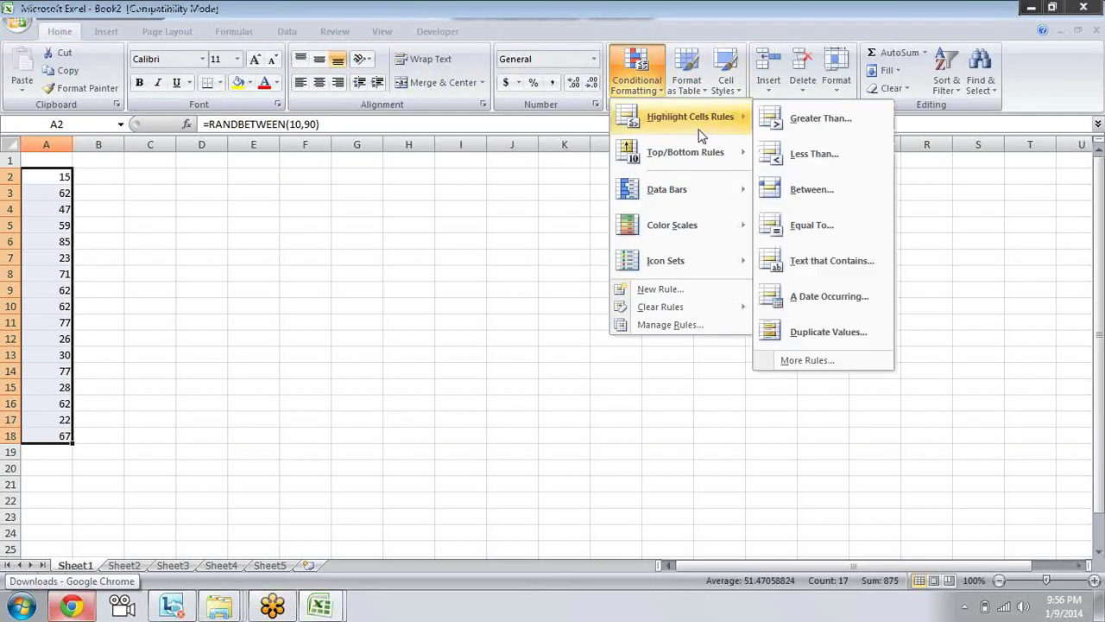
mouse_move(667, 189)
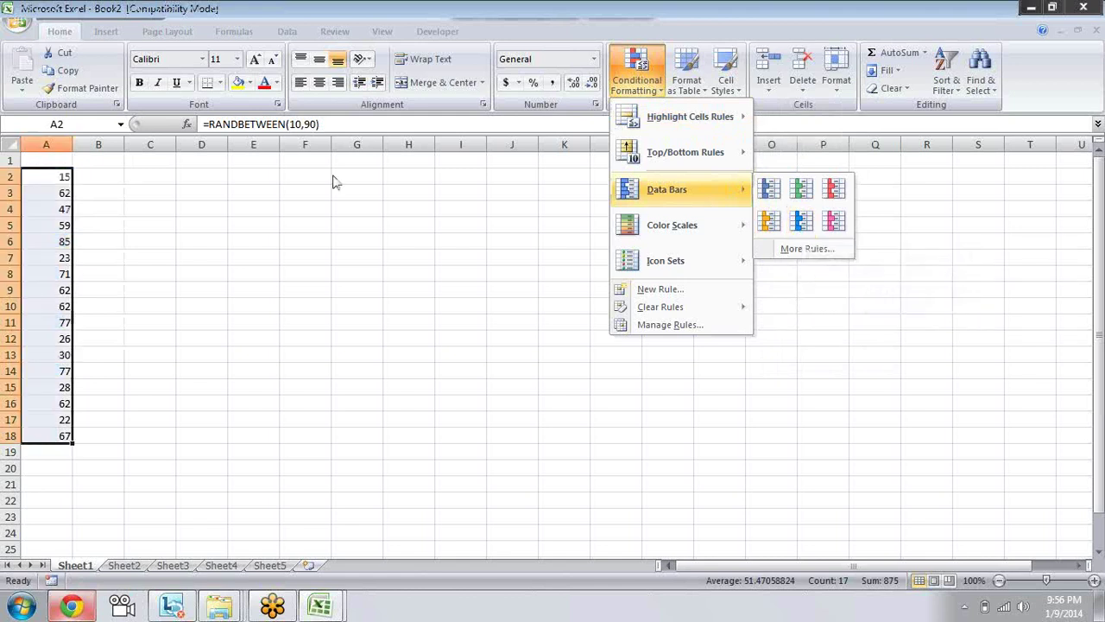
left_click(97, 179)
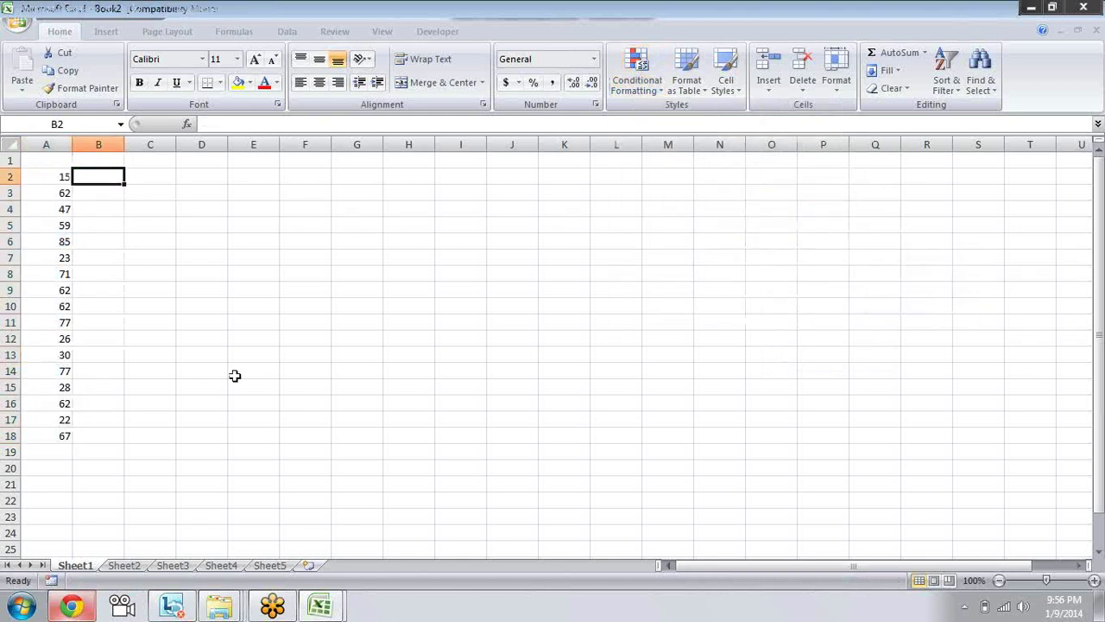
Enter =REPT("|",A2) in B2 to draw a pipe-character bar.
type("=")
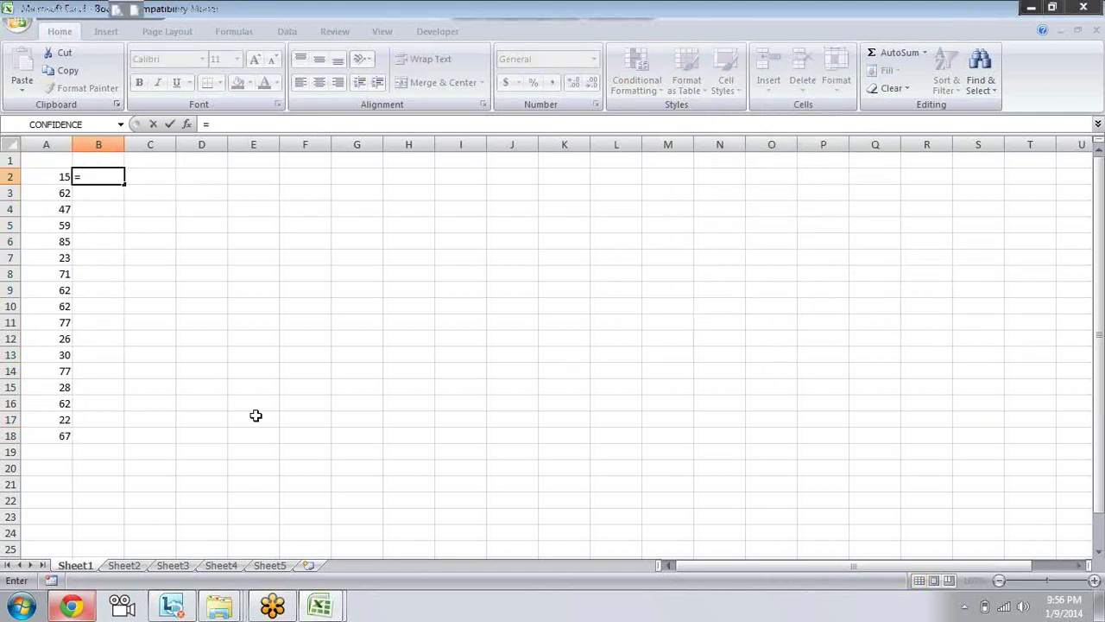
type("re")
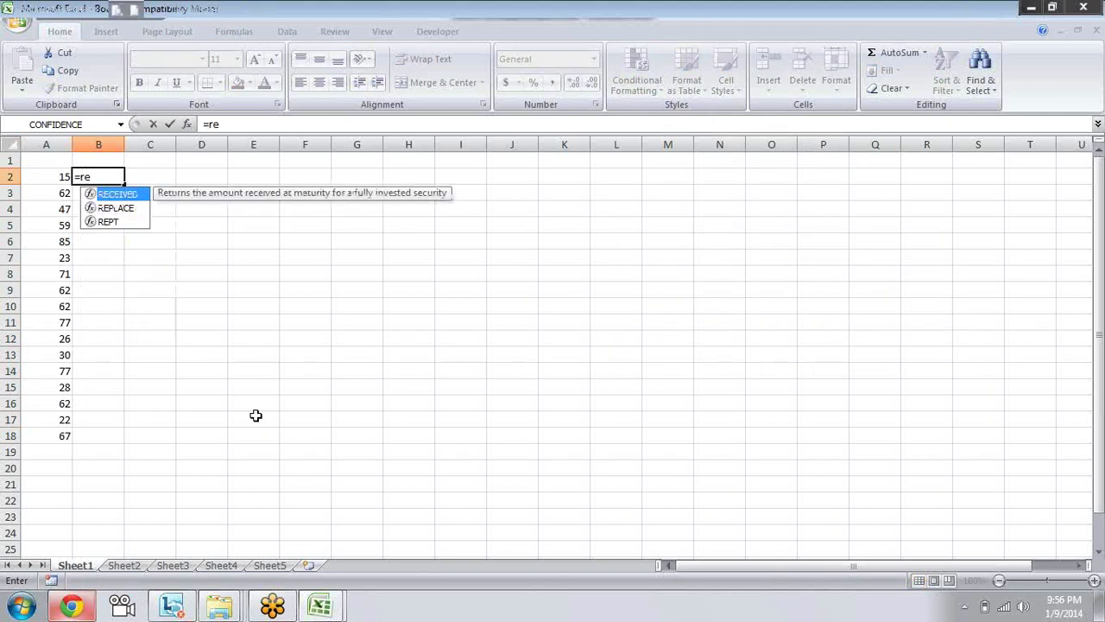
key("Down")
key("Down")
key("Tab")
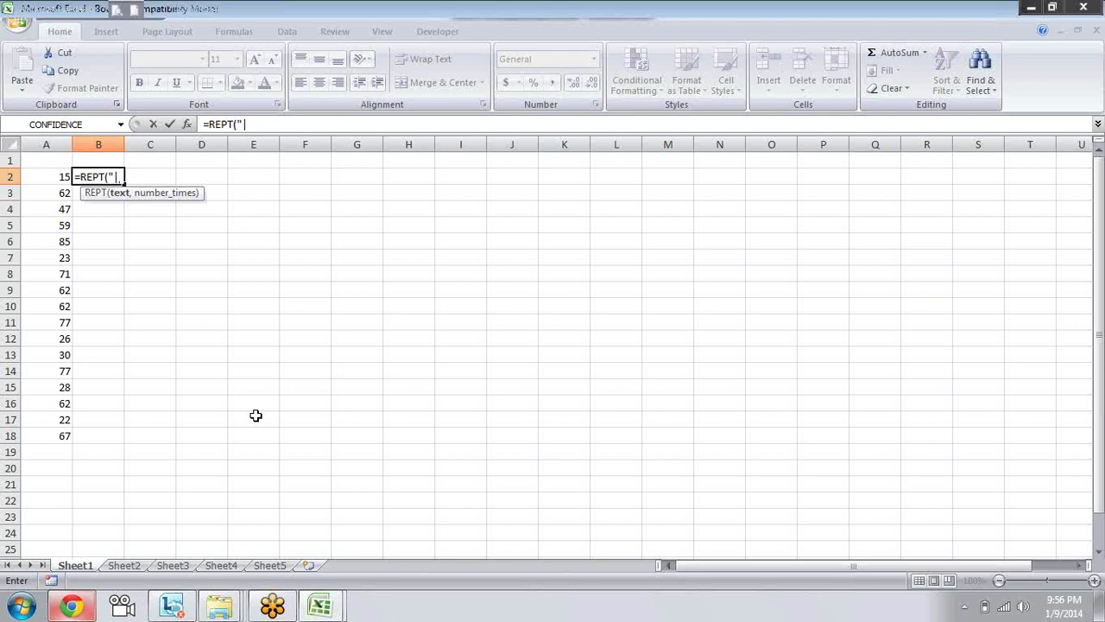
type(",")
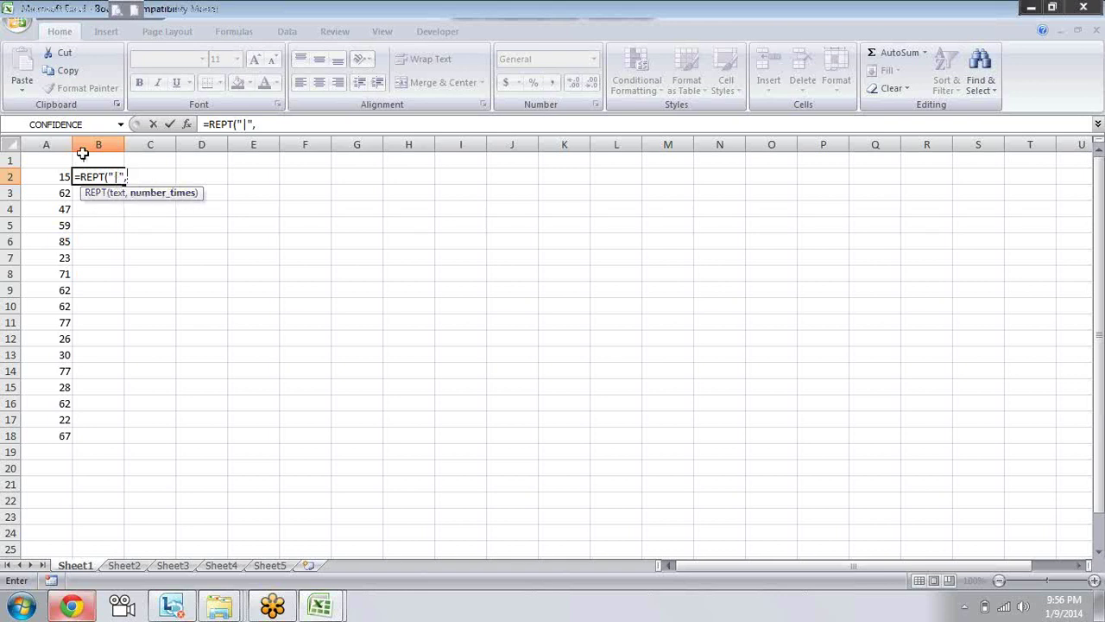
left_click(64, 174)
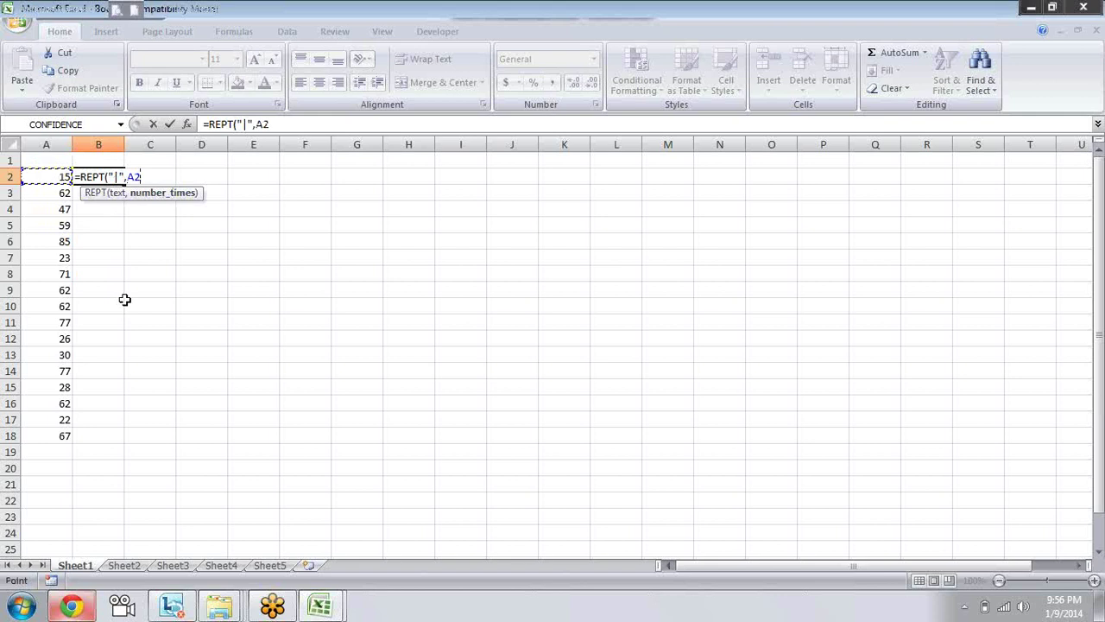
type(")")
key("Return")
Fill the REPT formula down to B18 and widen column B.
key("Up")
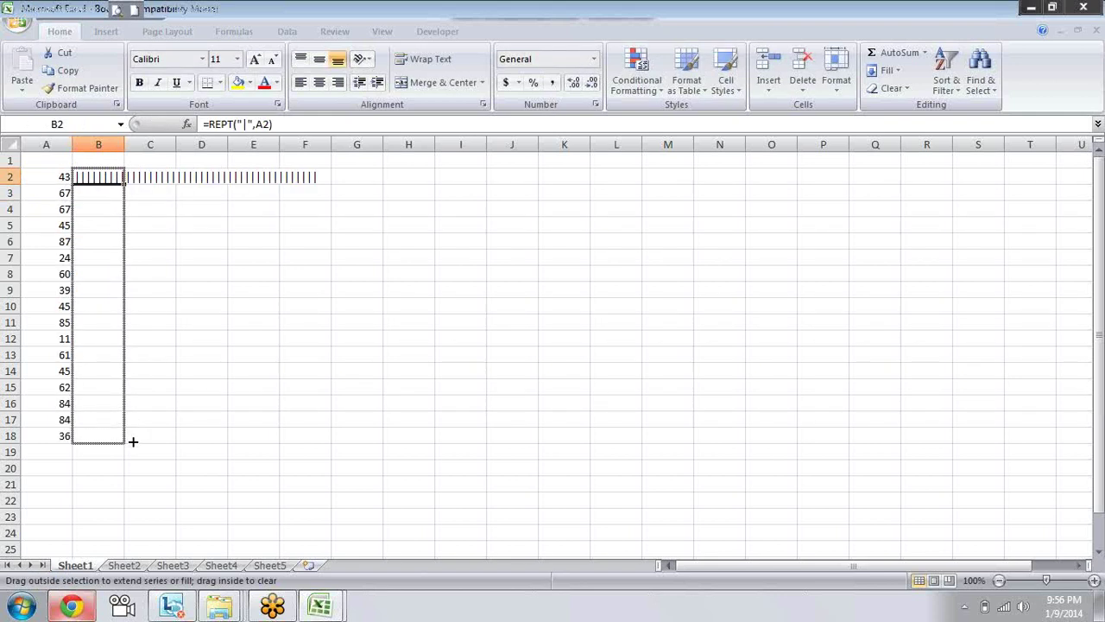
left_click_drag(123, 183, 130, 443)
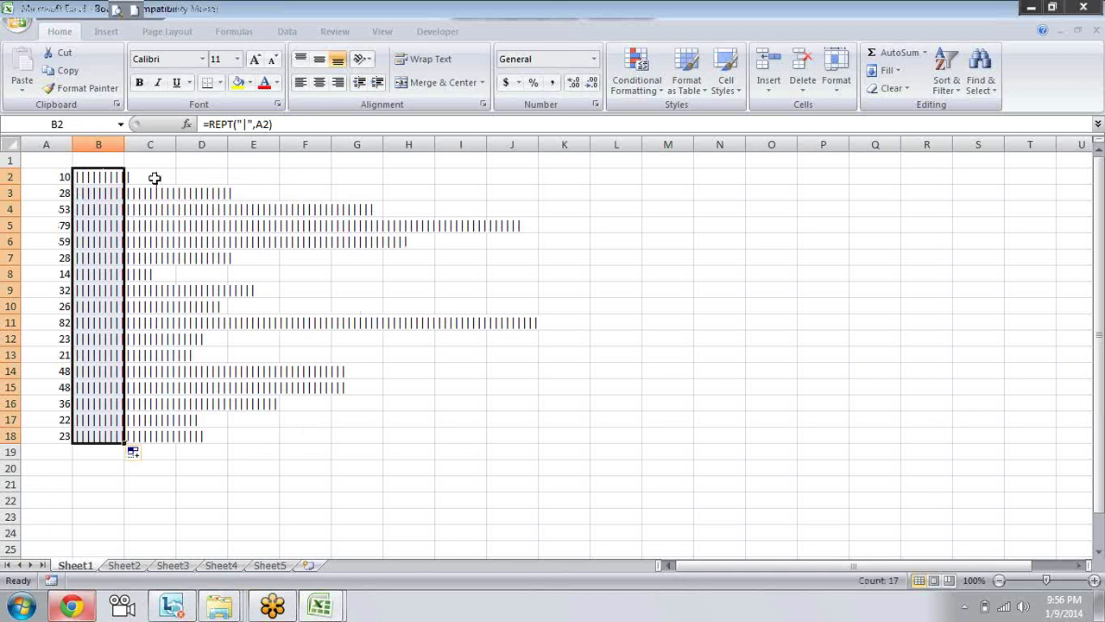
left_click_drag(125, 145, 246, 145)
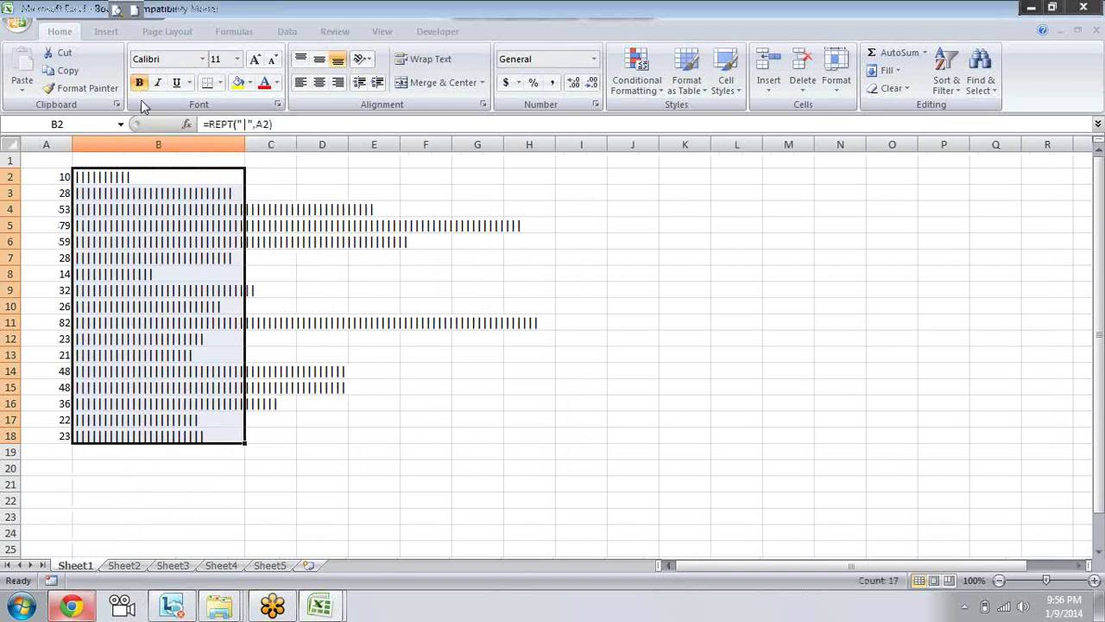
After trying Book Antiqua and checking the dashboard's bar formula, set B2:B18 to Script.
left_click(182, 60)
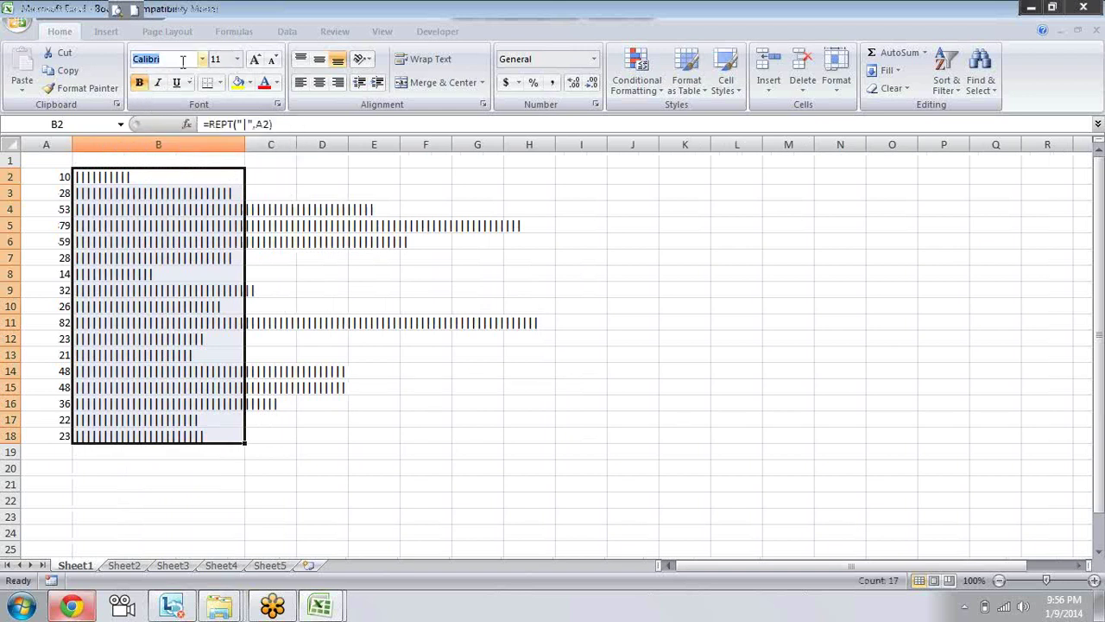
type("Bo")
type("k")
type("o")
key("Return")
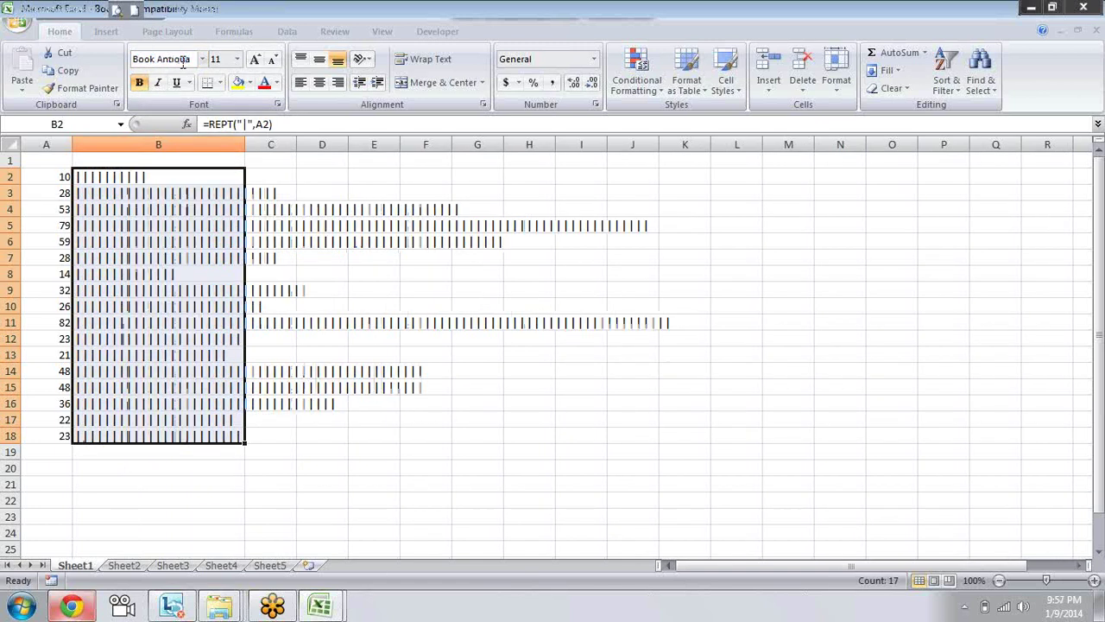
left_click(182, 63)
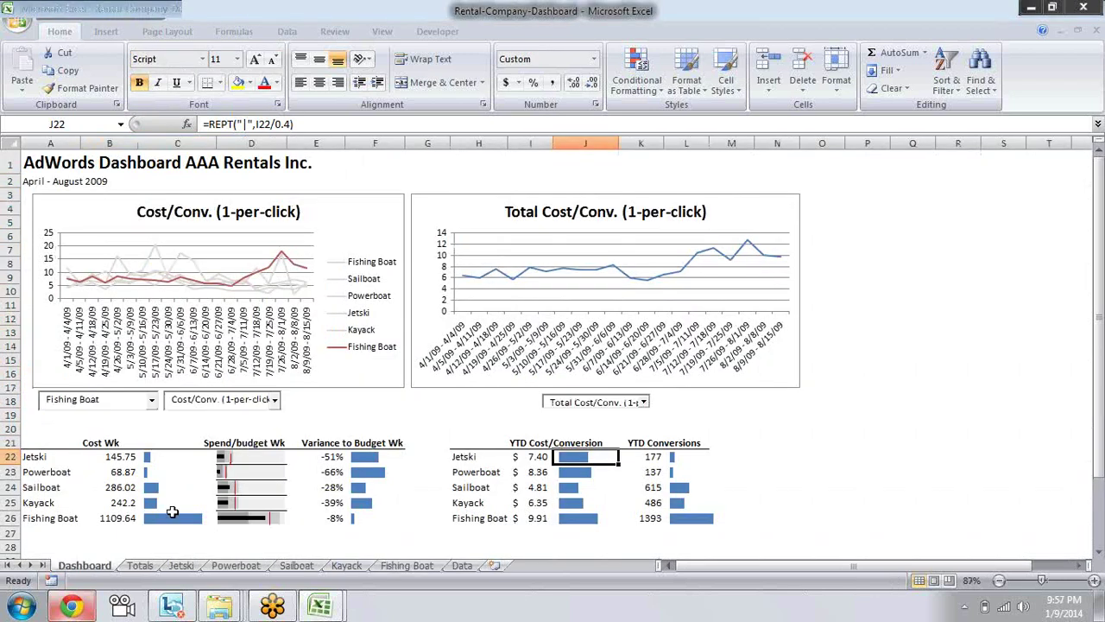
left_click(173, 512)
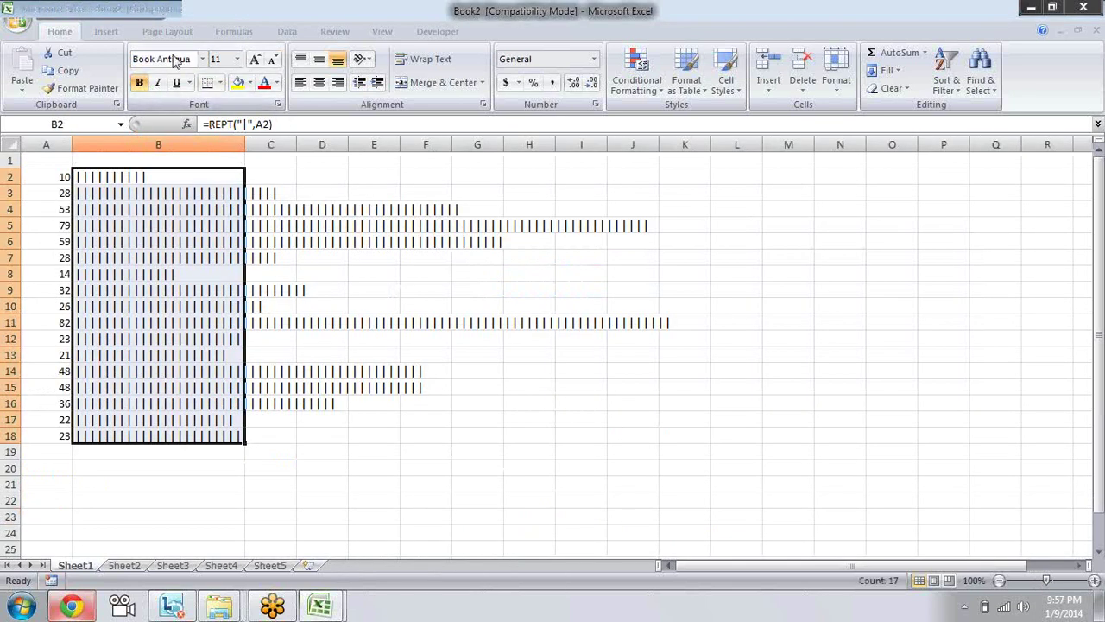
left_click(164, 58)
type("Script")
key("Return")
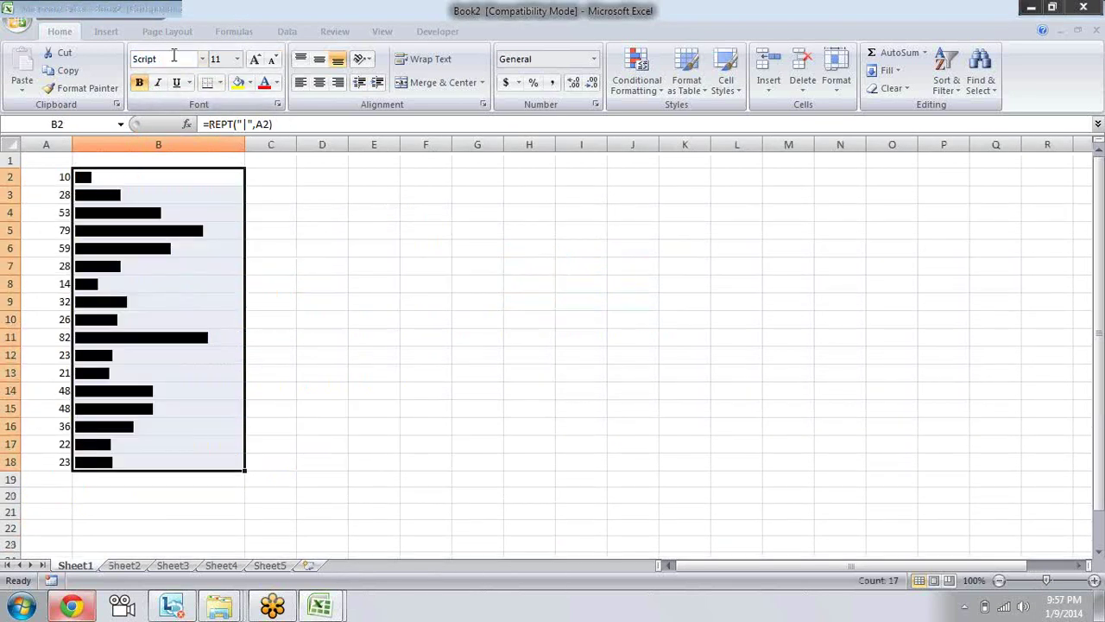
Narrow column B and colour the bar cells blue.
left_click(282, 216)
mouse_move(244, 148)
left_mouse_down()
mouse_move(161, 147)
mouse_move(139, 462)
left_mouse_up()
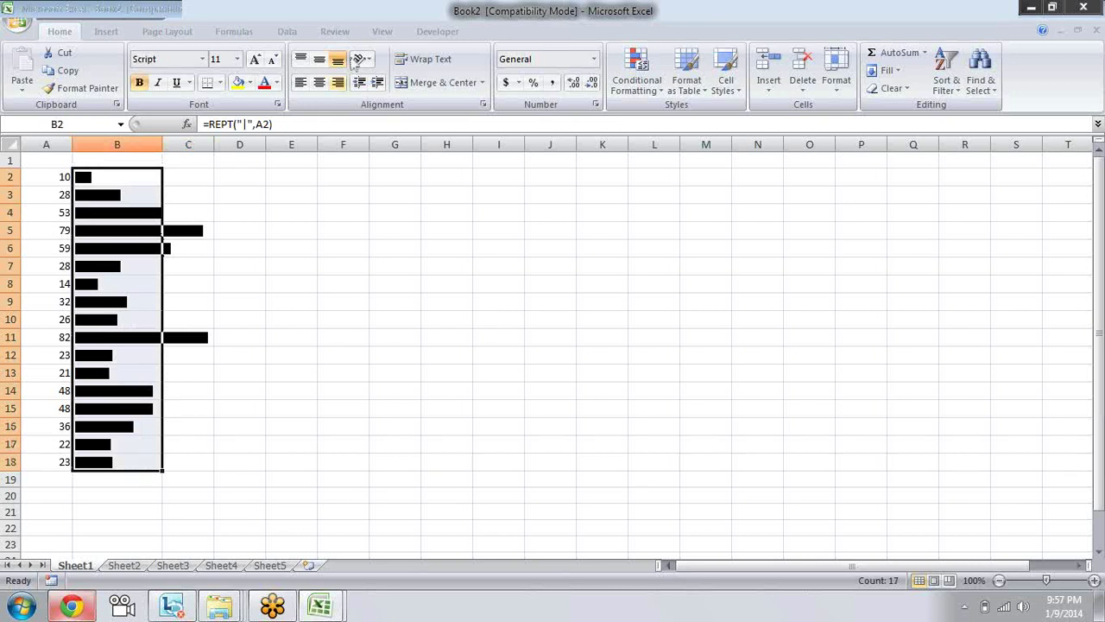
left_click(277, 82)
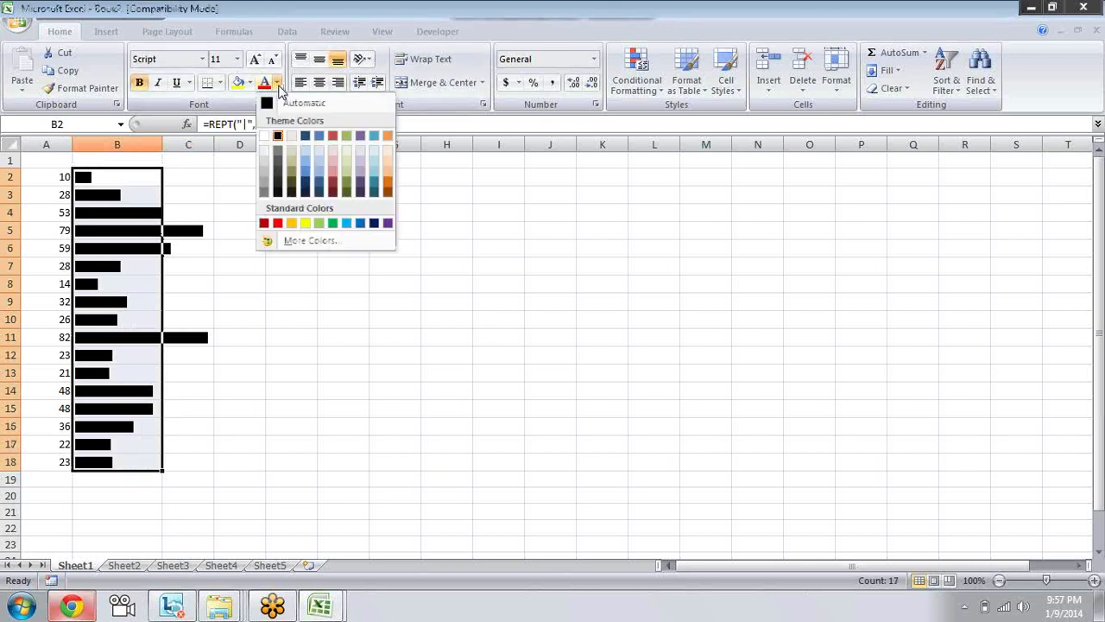
left_click(306, 180)
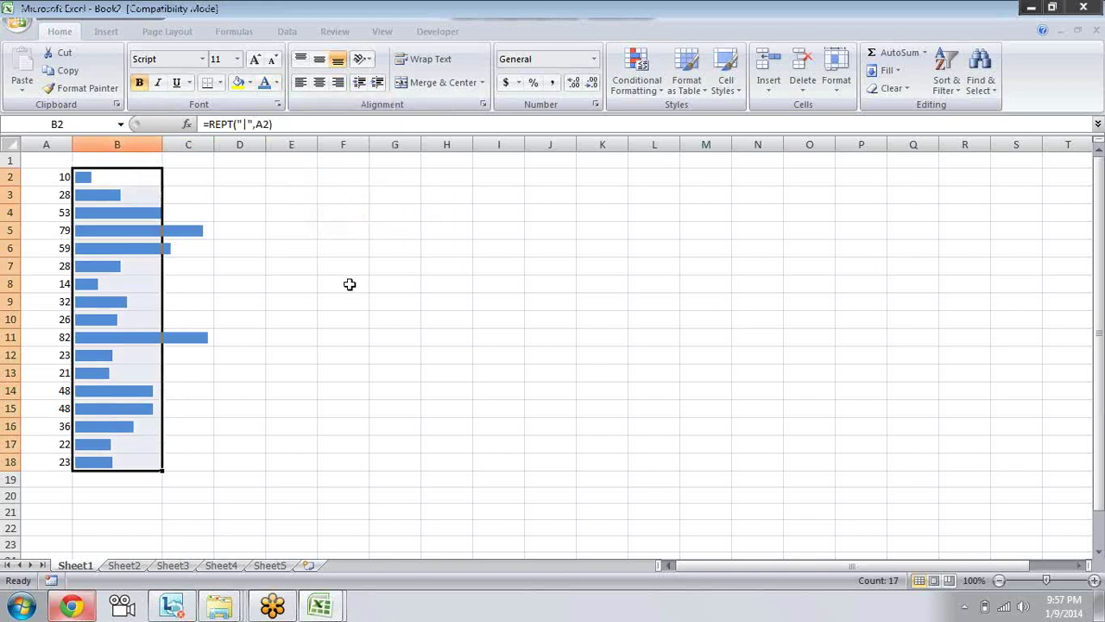
left_click(345, 284)
Recalculate the random values with F9 so the bars resize.
left_click(60, 194)
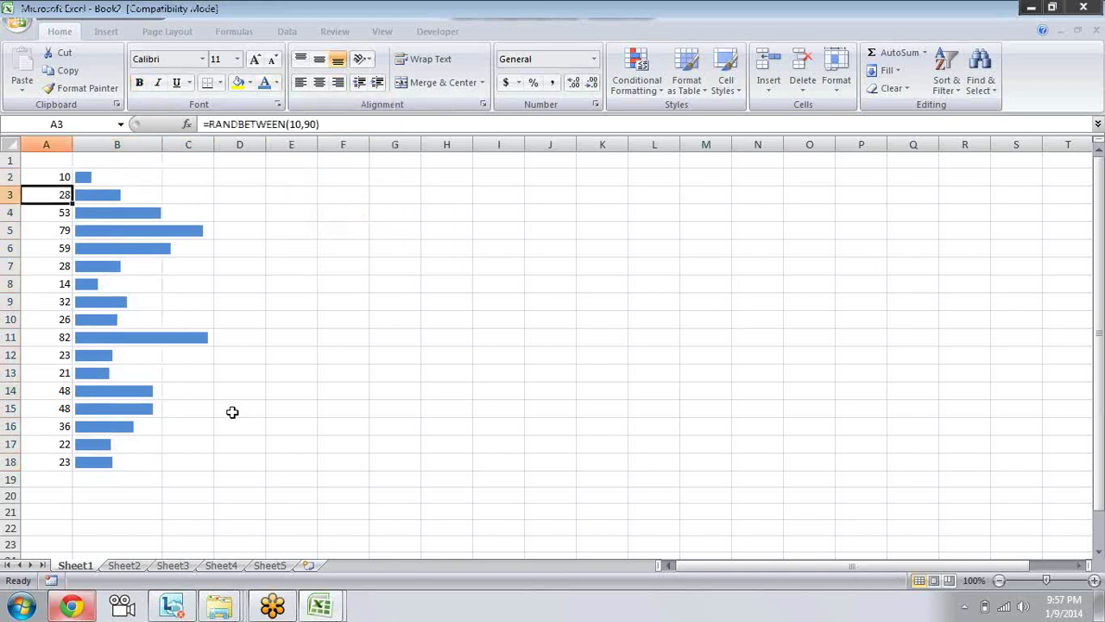
key("F9")
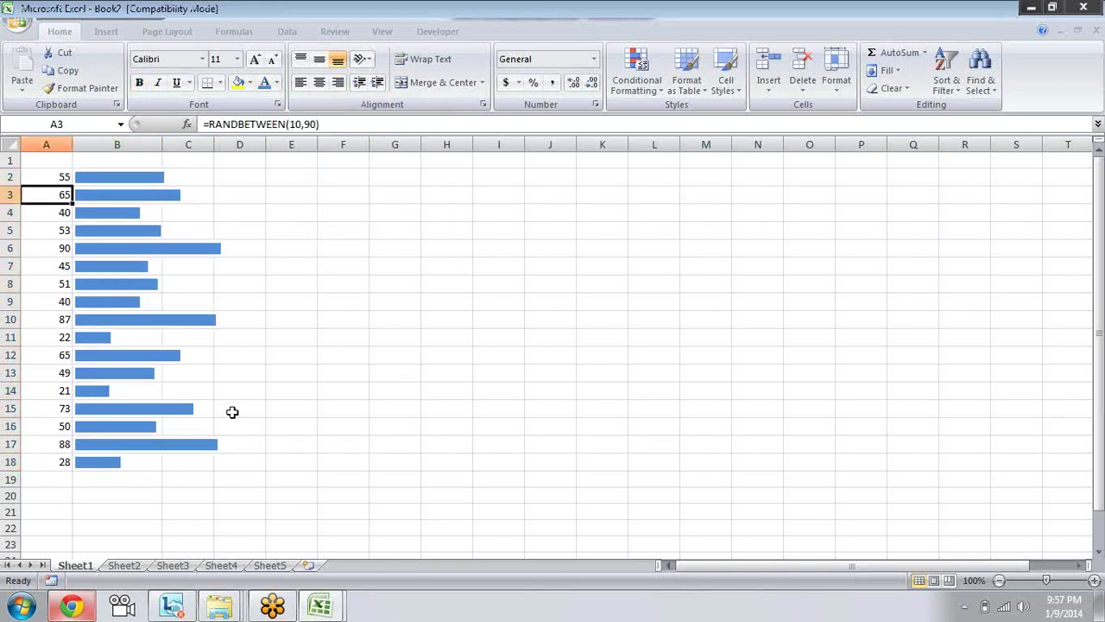
key("F9")
key("F9")
key("F9")
key("F9")
key("F9")
key("F9")
key("F9")
key("F9")
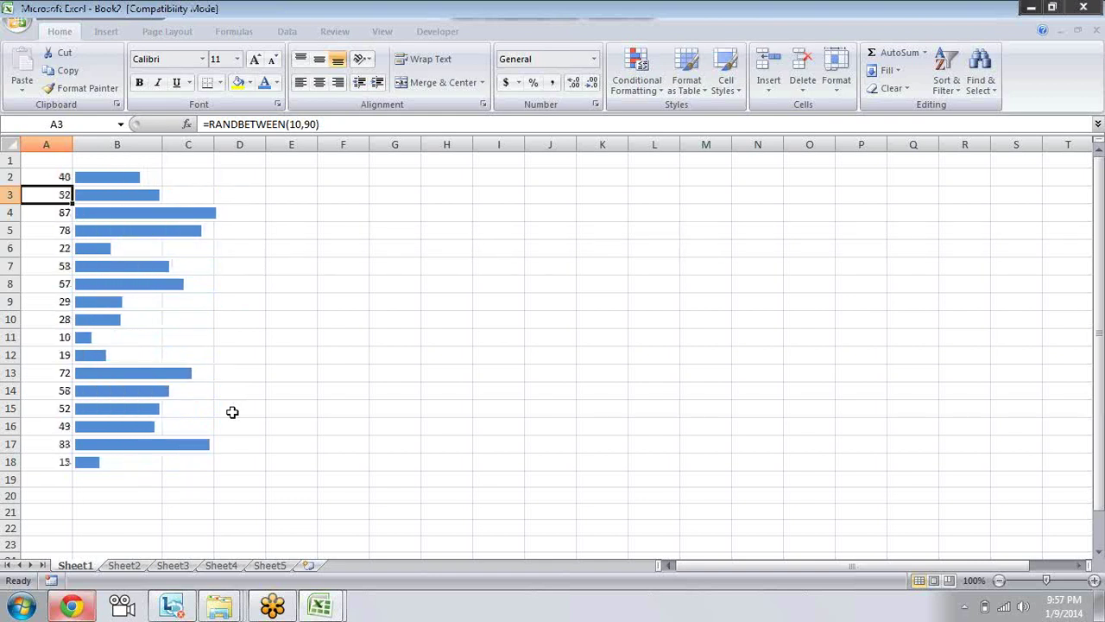
key("Right")
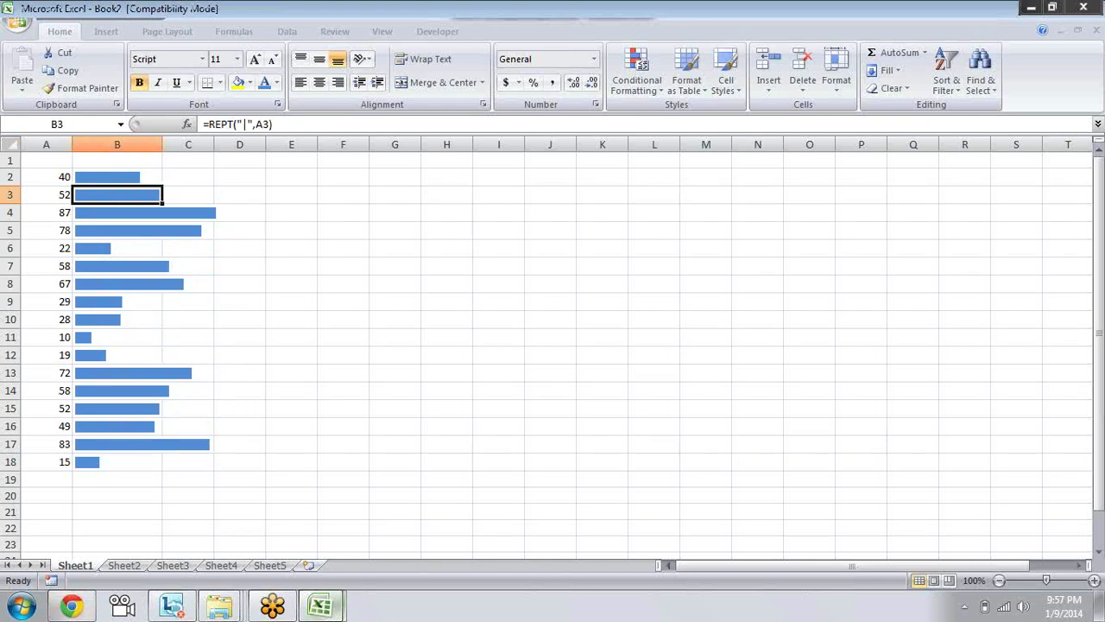
key("super+r")
type("cmd")
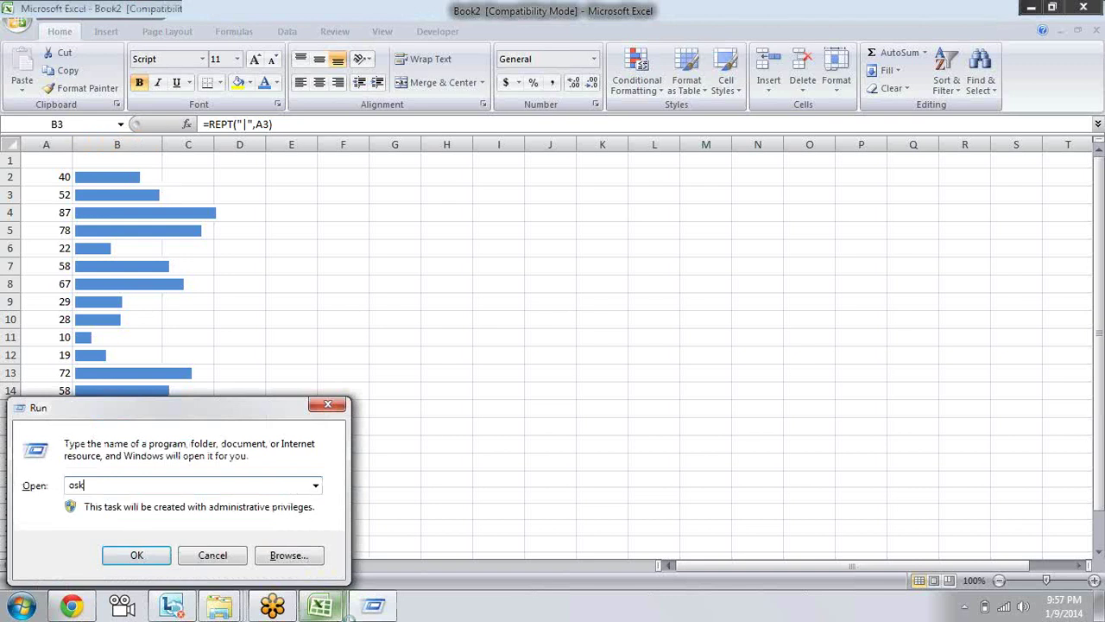
key("Return")
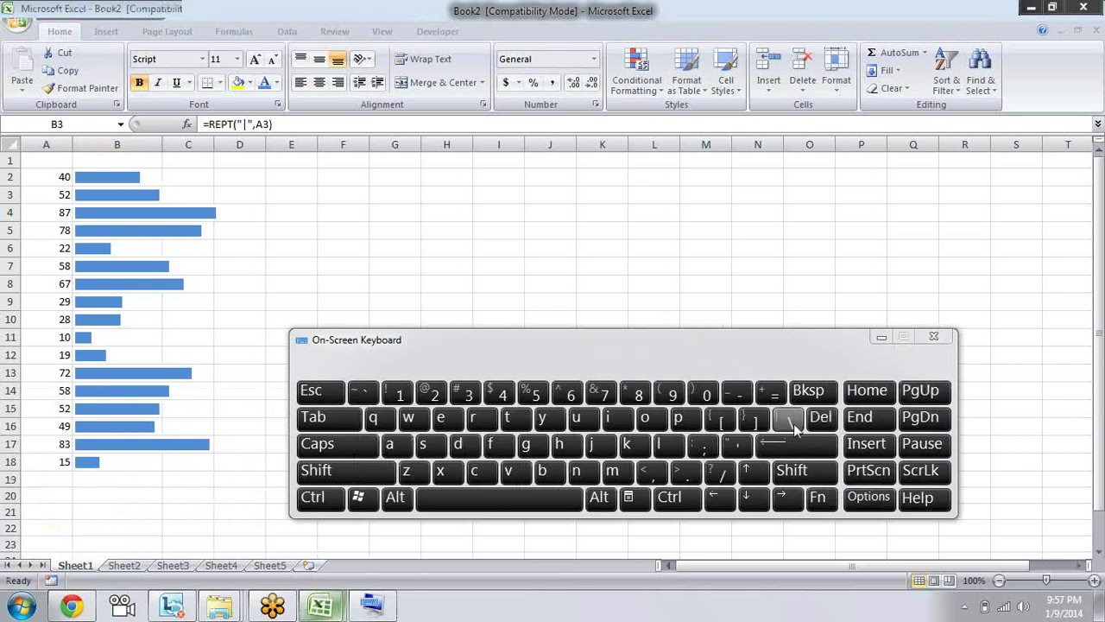
key("shift")
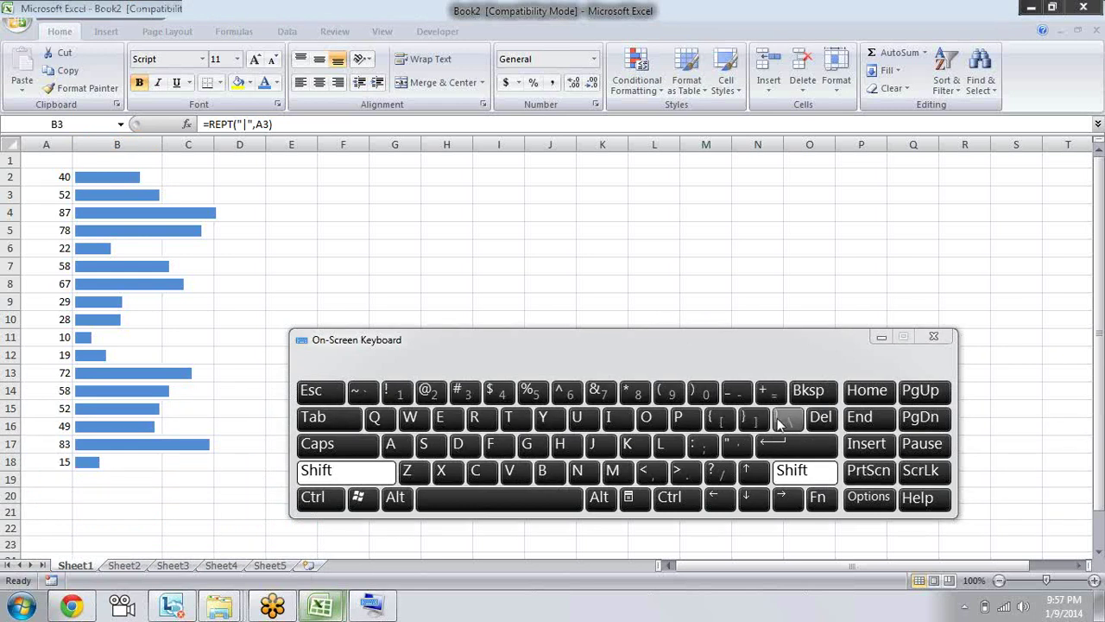
left_click(783, 420)
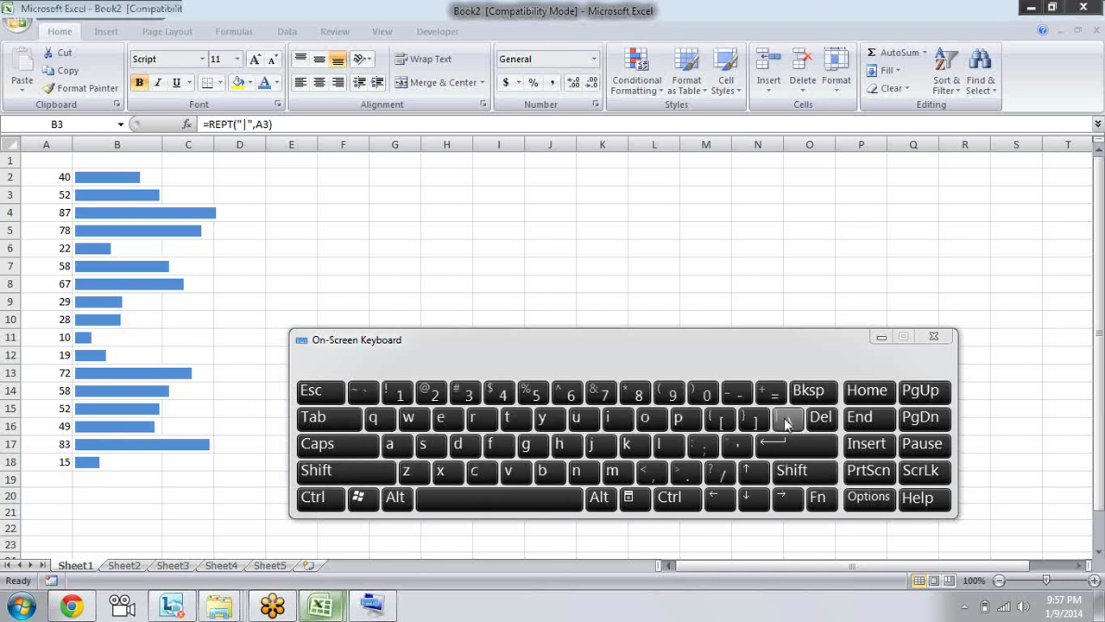
left_click(933, 337)
left_click(933, 337)
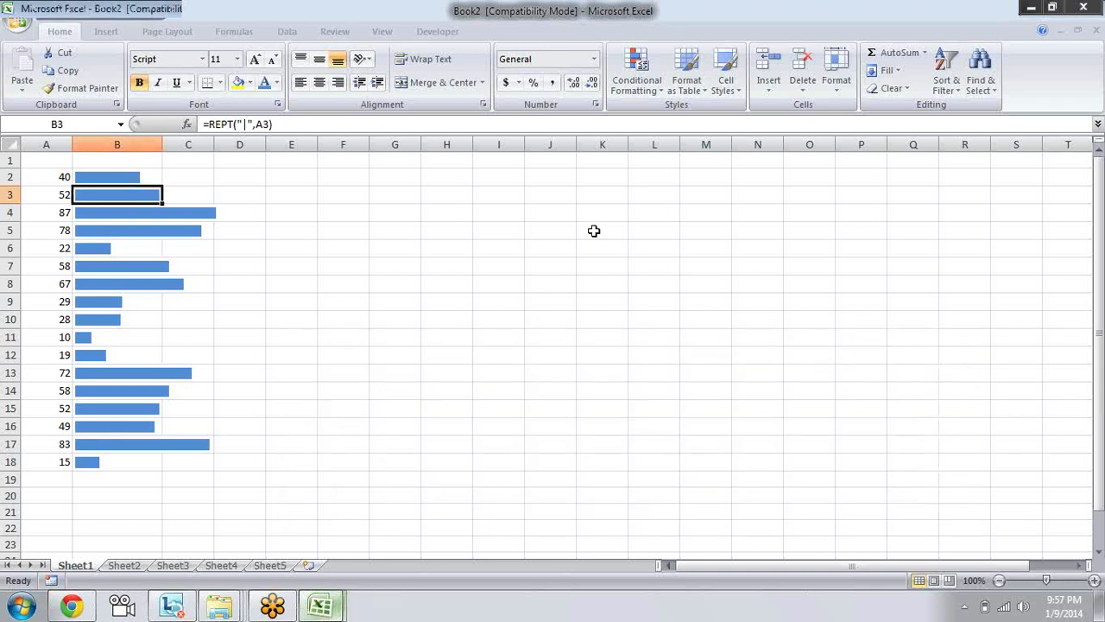
Edit B2 to =REPT("|",A2/10).
key("Down")
key("Down")
key("Down")
key("Down")
key("Down")
key("Down")
key("Down")
key("Down")
key("Down")
key("Down")
key("Down")
key("Up")
key("Up")
key("Up")
key("Up")
key("Up")
key("Up")
key("Up")
key("Up")
key("Up")
key("F2")
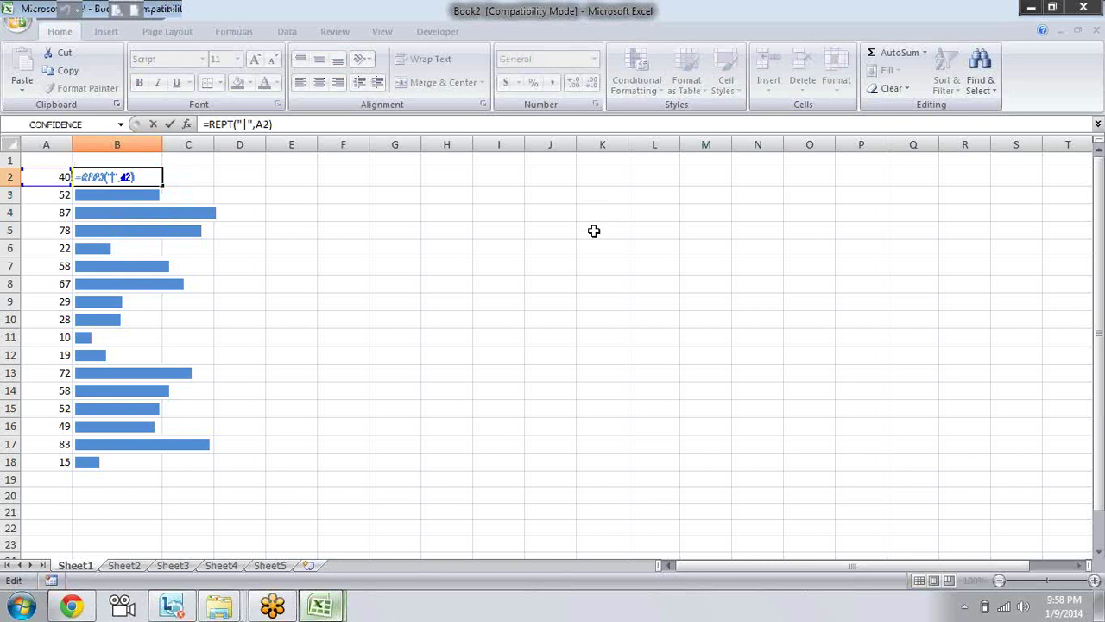
key("Left")
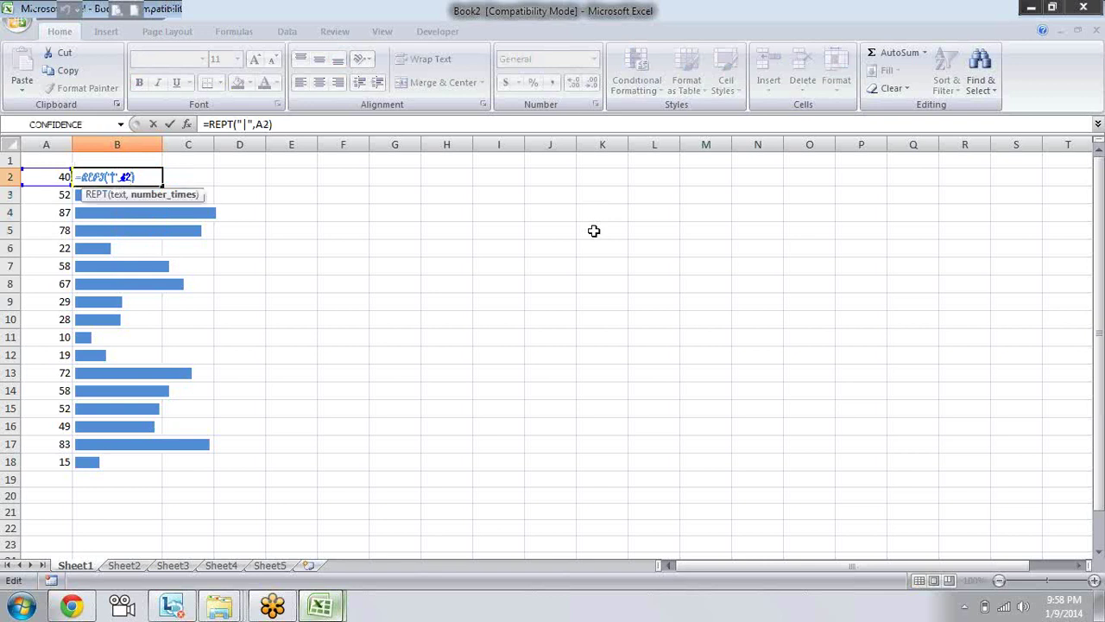
type("/")
type("10")
key("Return")
Fill the A2/10 formula down to B18, narrow column B and recalculate.
key("Up")
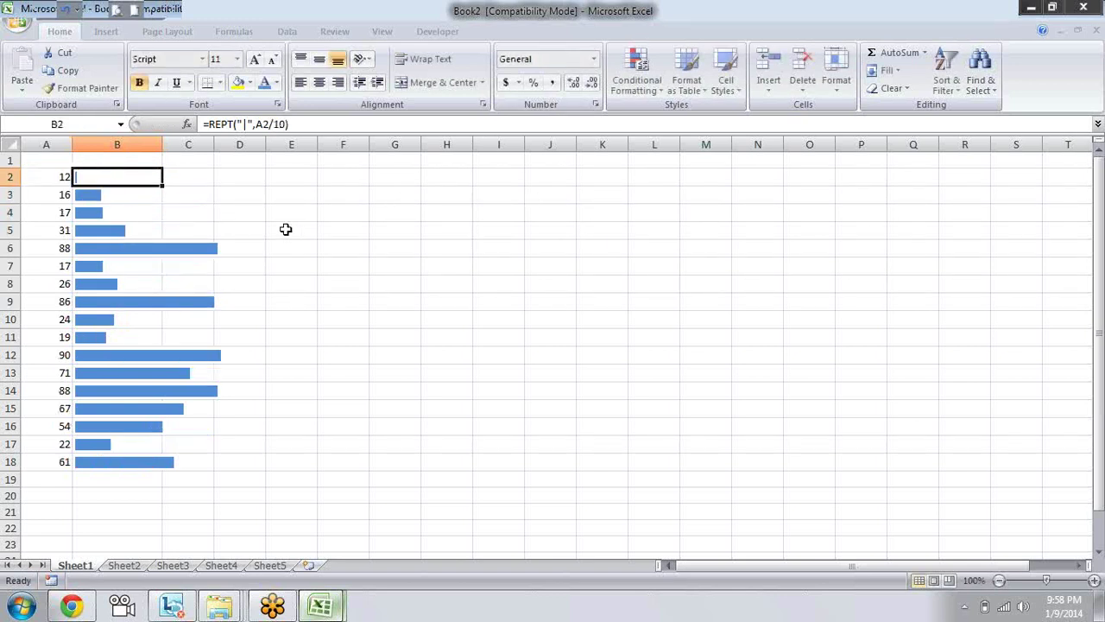
double_click(161, 186)
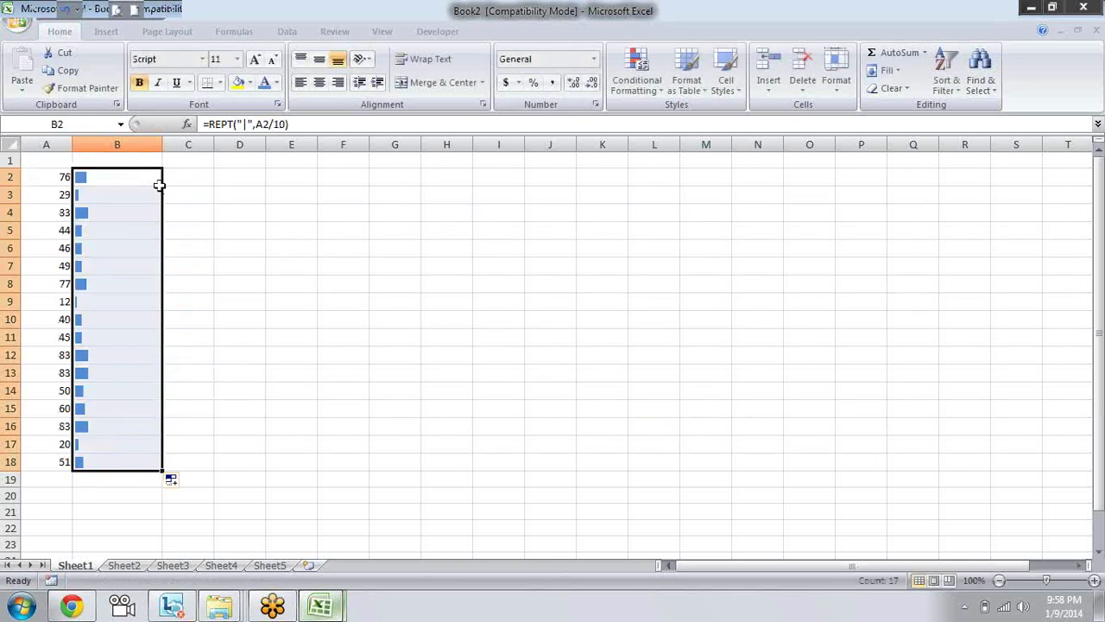
left_click(196, 214)
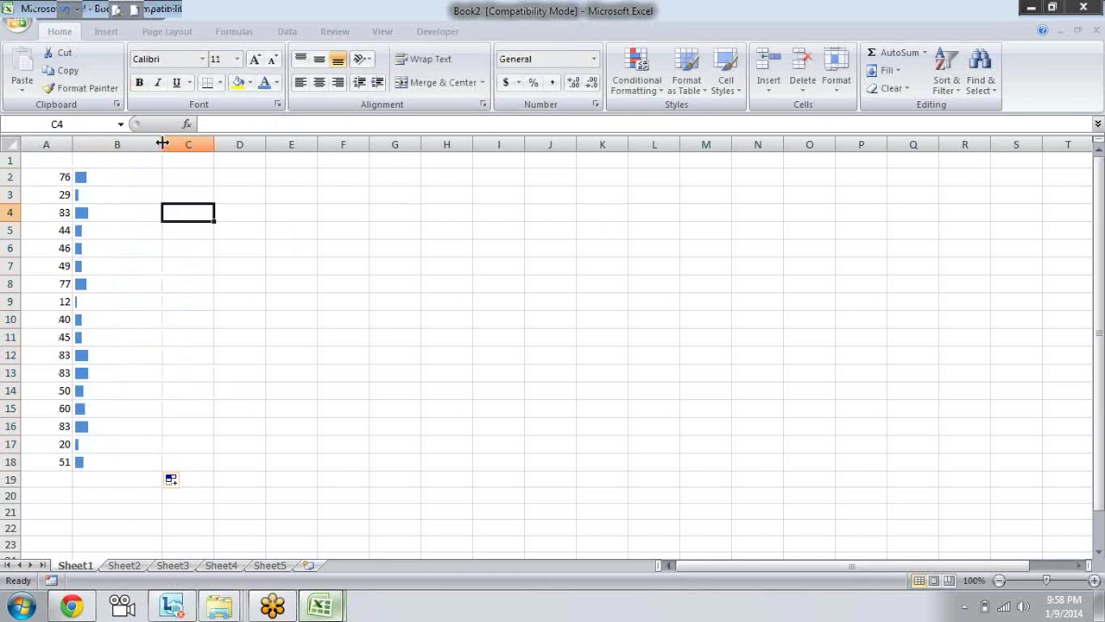
left_click_drag(162, 138, 114, 146)
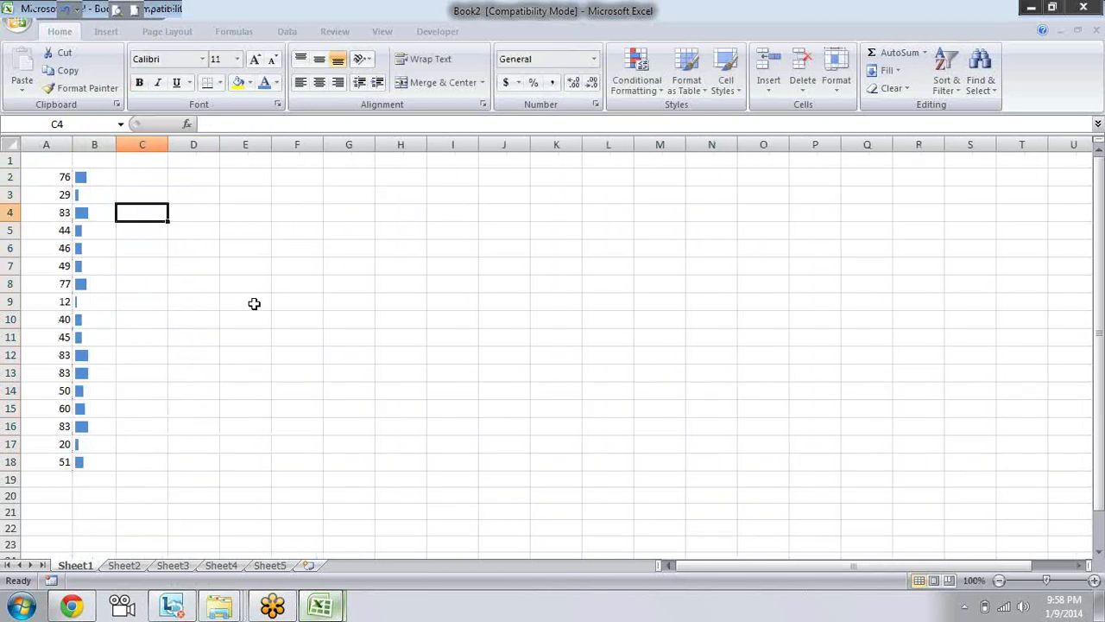
key("F9")
key("F9")
key("F9")
key("Left")
key("Up")
key("Up")
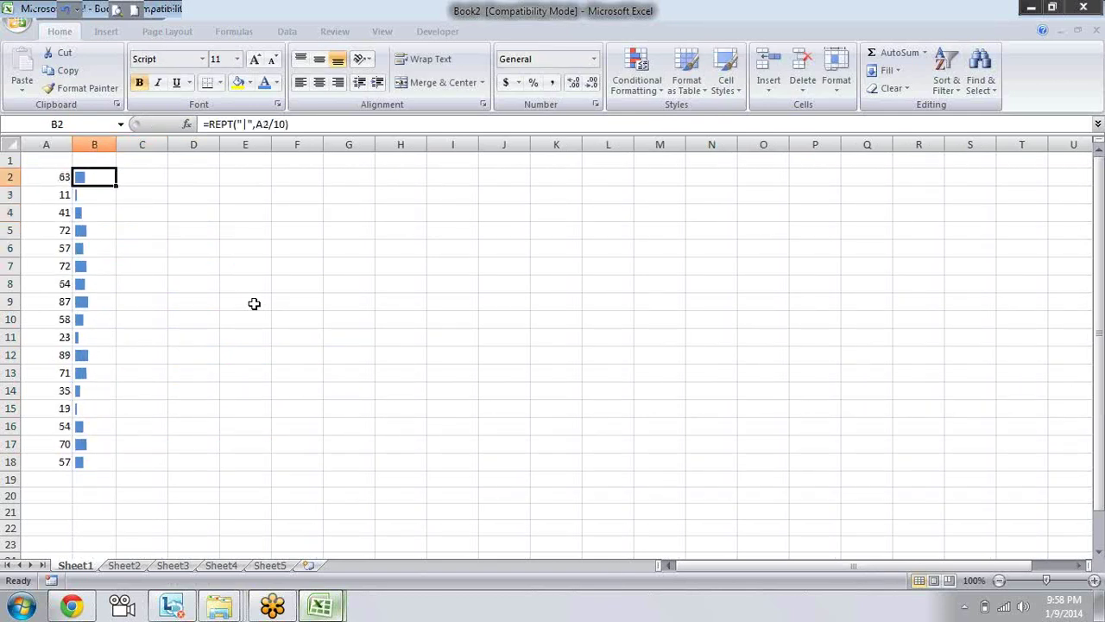
Change B2 to =REPT("|",A2/5) and fill it down to B18.
left_click(285, 123)
key("BackSpace")
key("BackSpace")
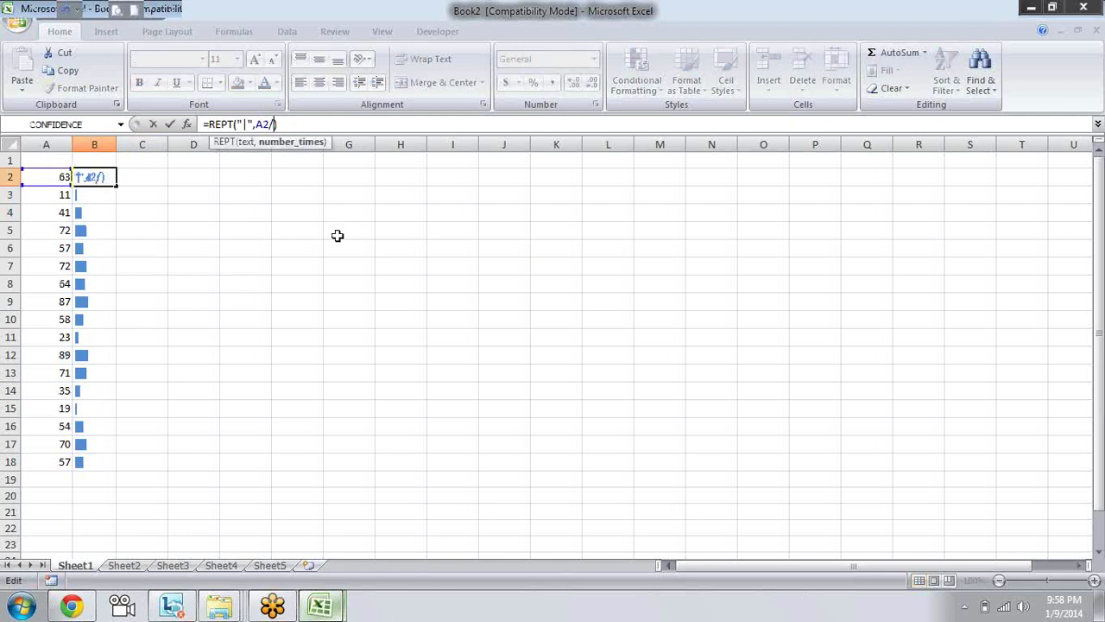
type("5")
key("Return")
key("Up")
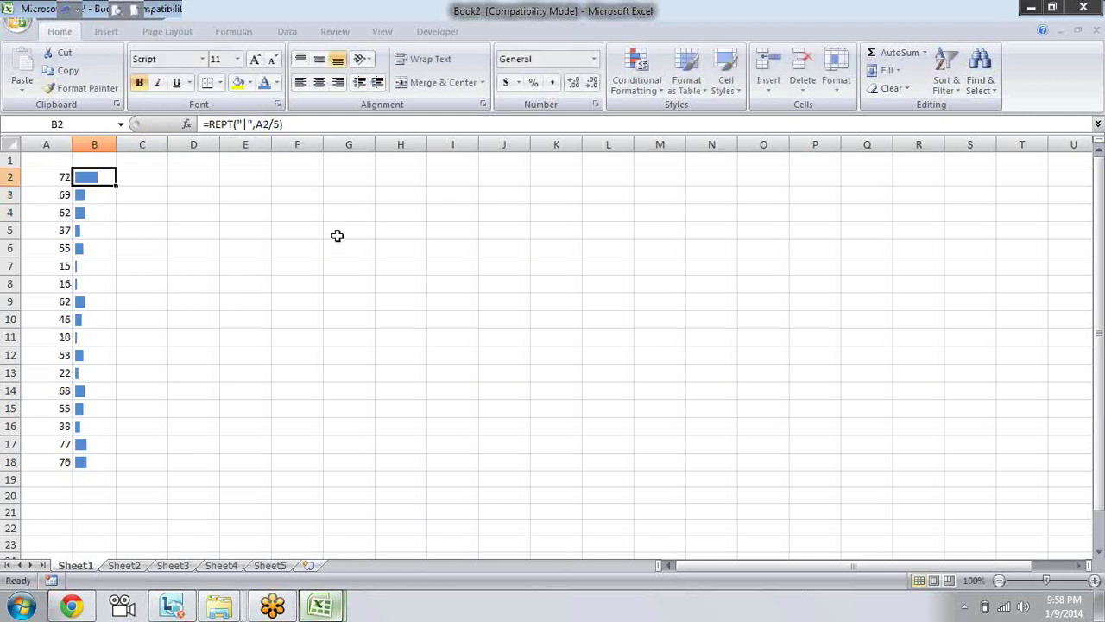
double_click(115, 186)
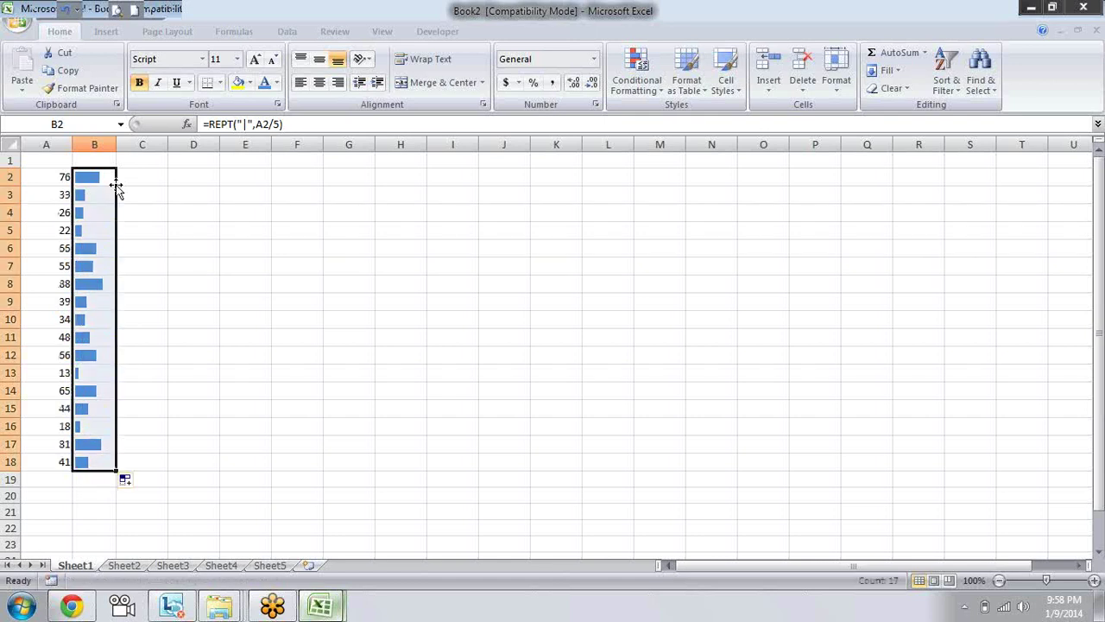
left_click(184, 246)
Recalculate, then select and copy the bar cells B2:B18.
key("Left")
key("Left")
key("Up")
key("Up")
key("Up")
key("Up")
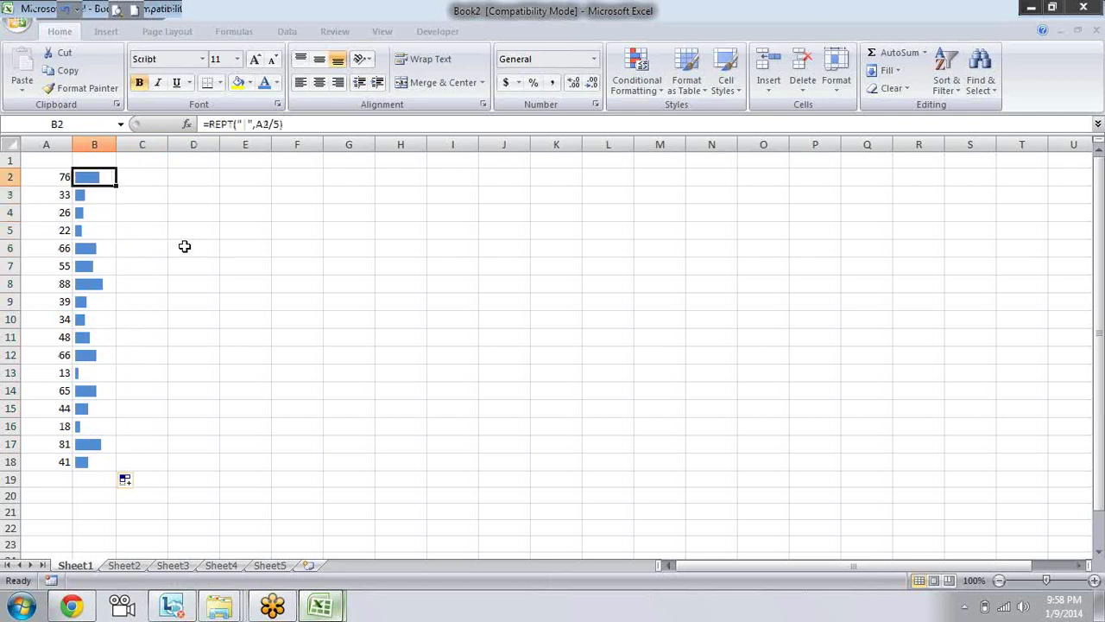
key("F9")
key("F9")
key("F9")
key("F9")
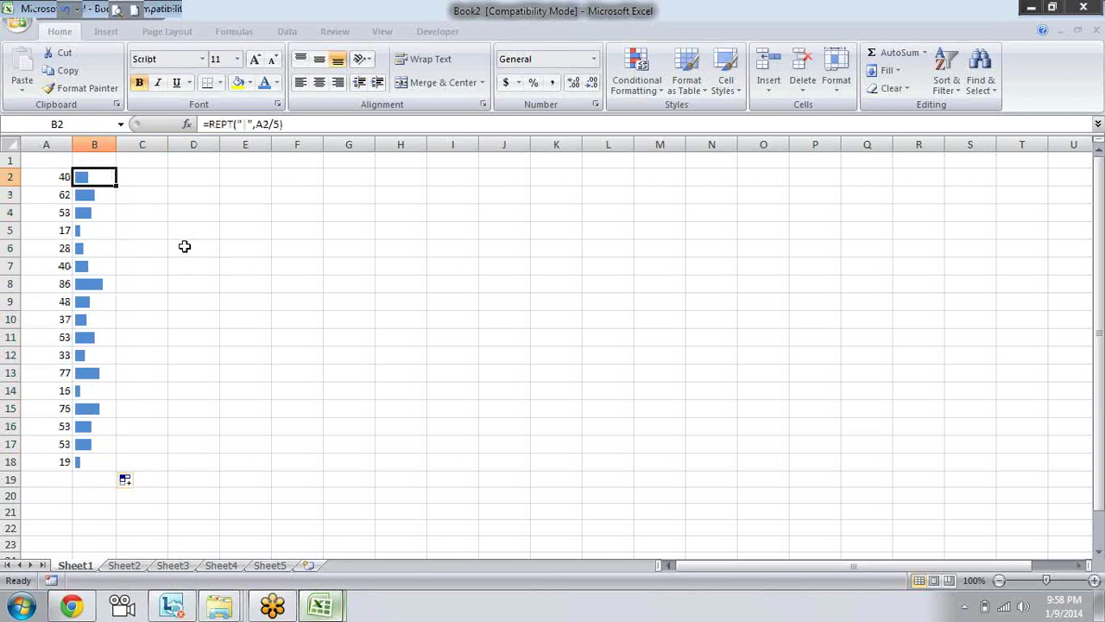
key("F9")
key("ctrl+shift+Down")
key("ctrl+c")
key("Right")
key("Right")
key("Right")
key("Right")
key("Right")
key("Right")
key("Right")
key("Right")
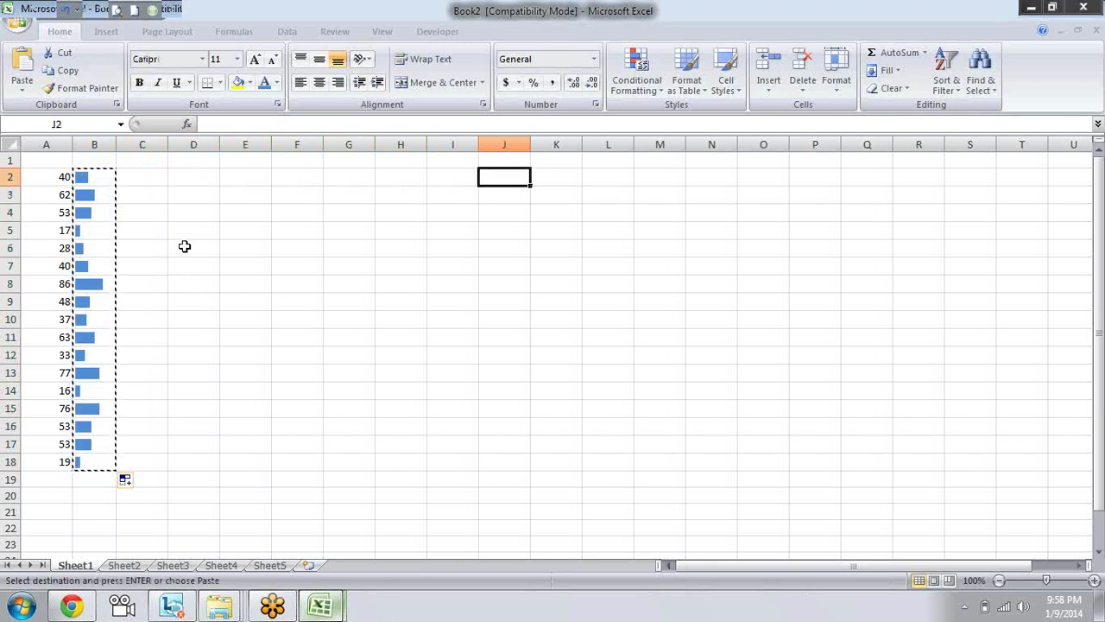
key("alt+e")
key("s")
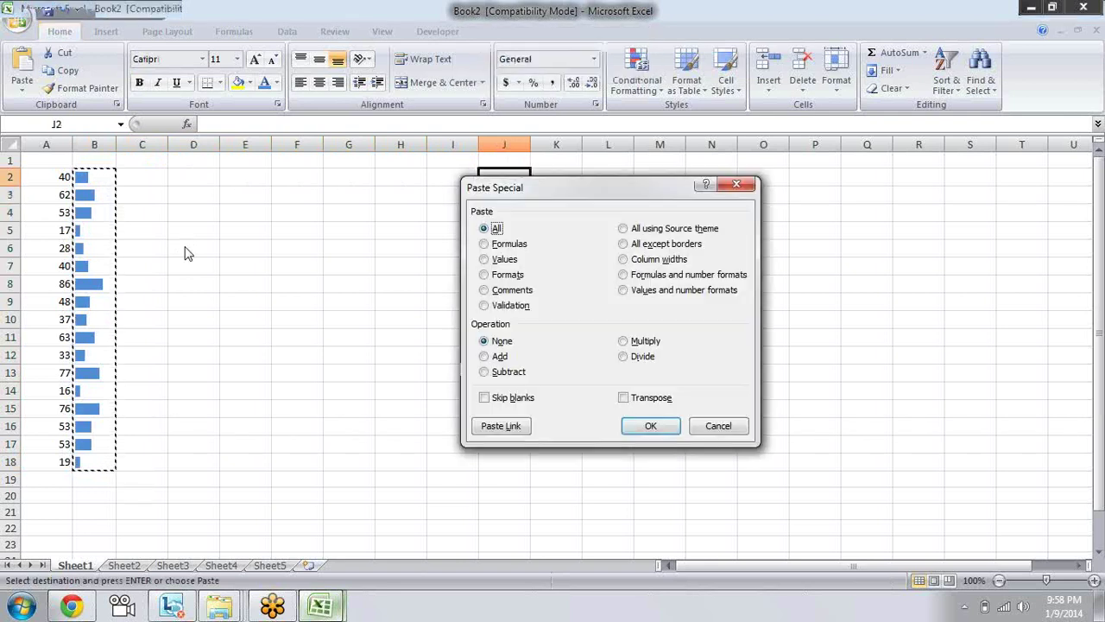
left_click(504, 274)
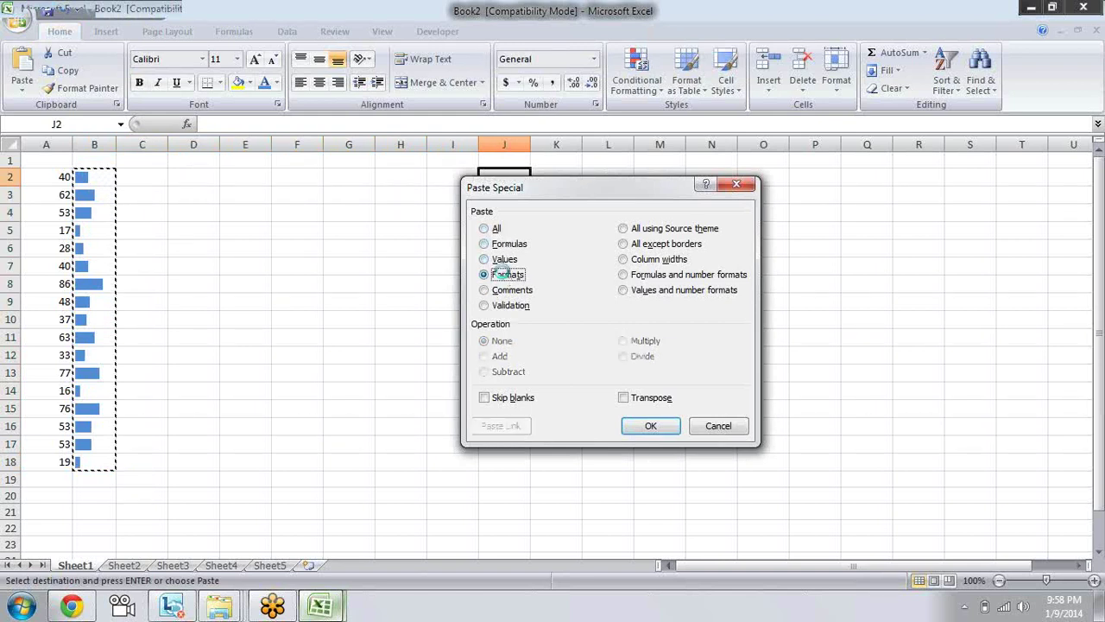
key("Return")
key("Escape")
key("Left")
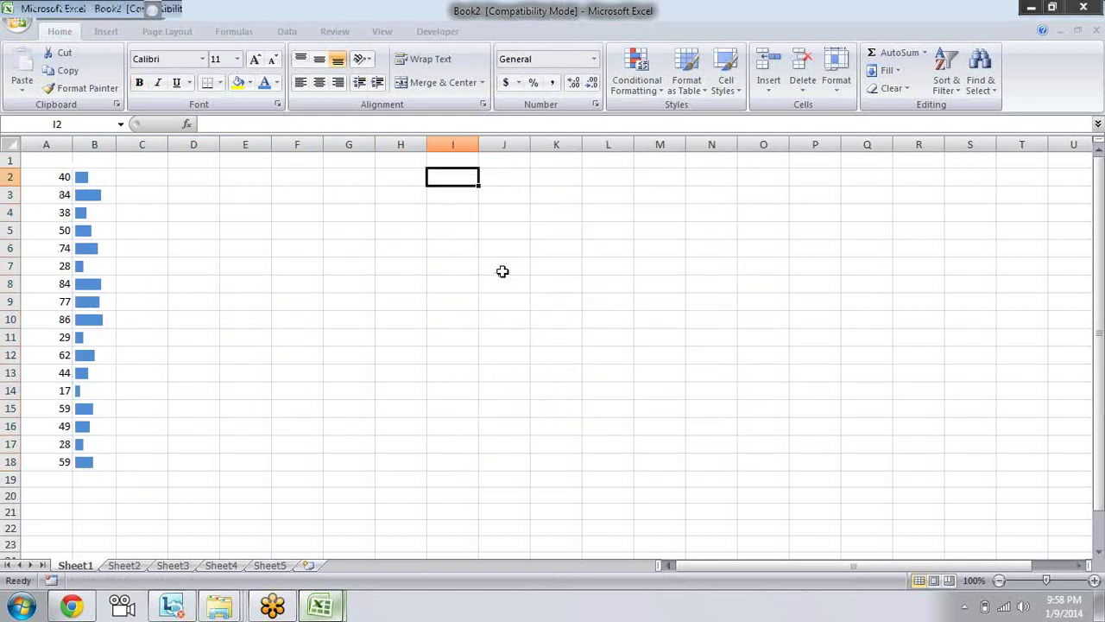
key("Left")
key("Left")
key("Left")
key("ctrl+shift+Down")
key("ctrl+c")
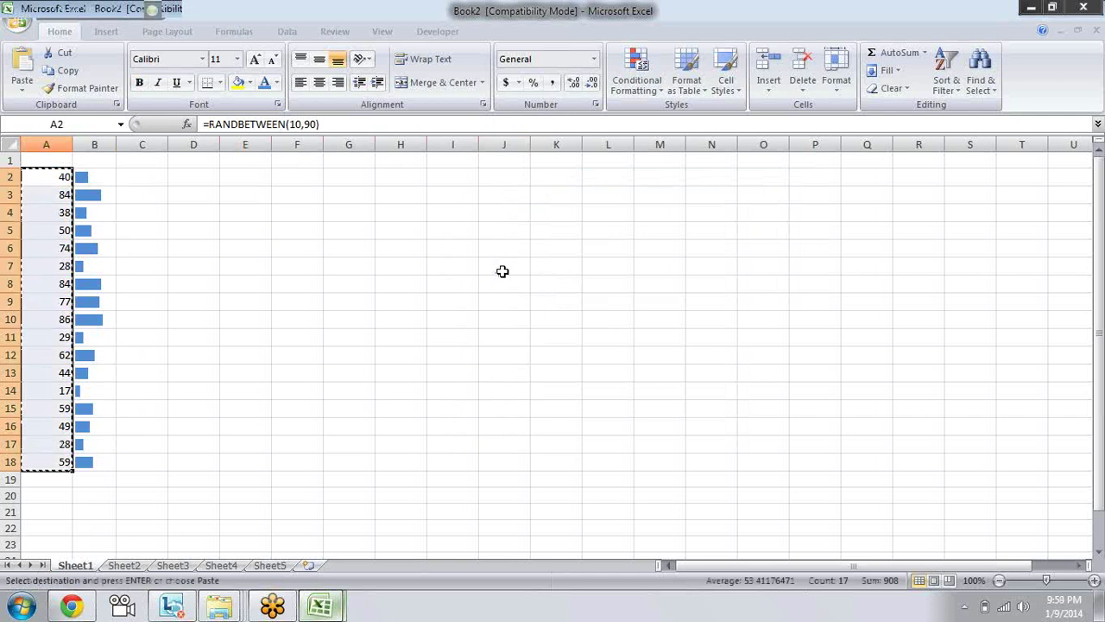
key("Escape")
key("Up")
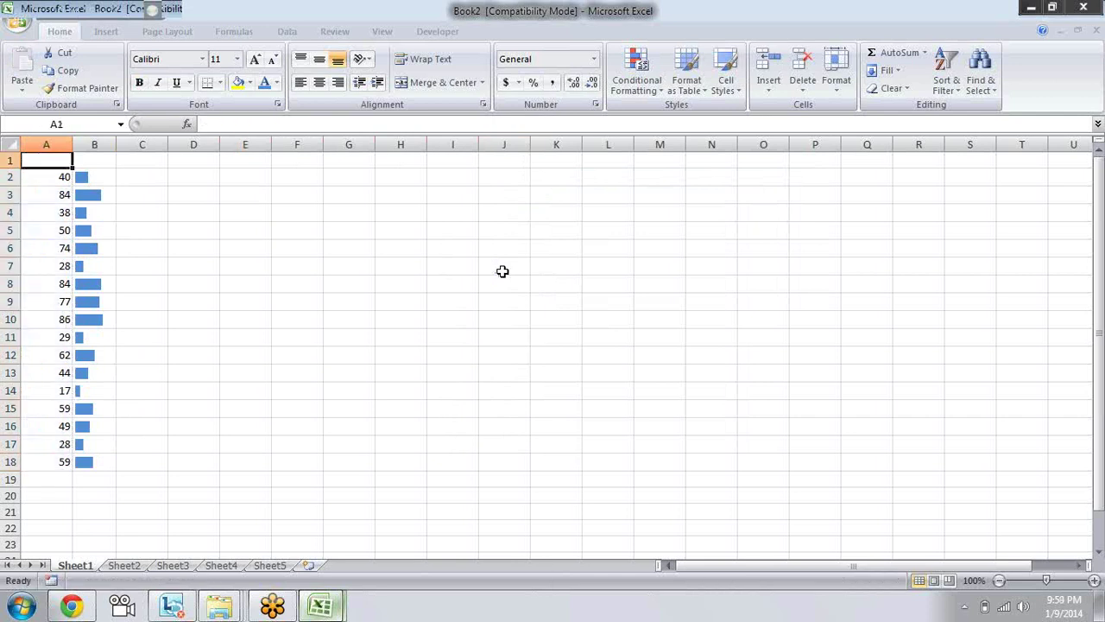
left_click(61, 145)
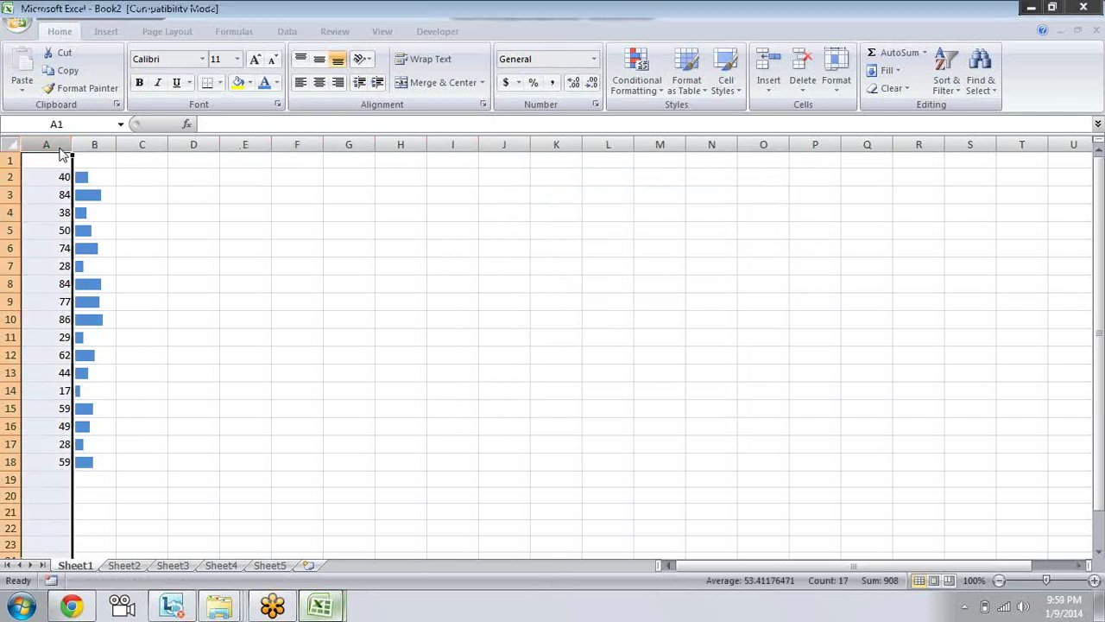
Insert a new column A and fill a sample name down A2:A18.
right_click(60, 153)
left_click(115, 229)
left_click(51, 177)
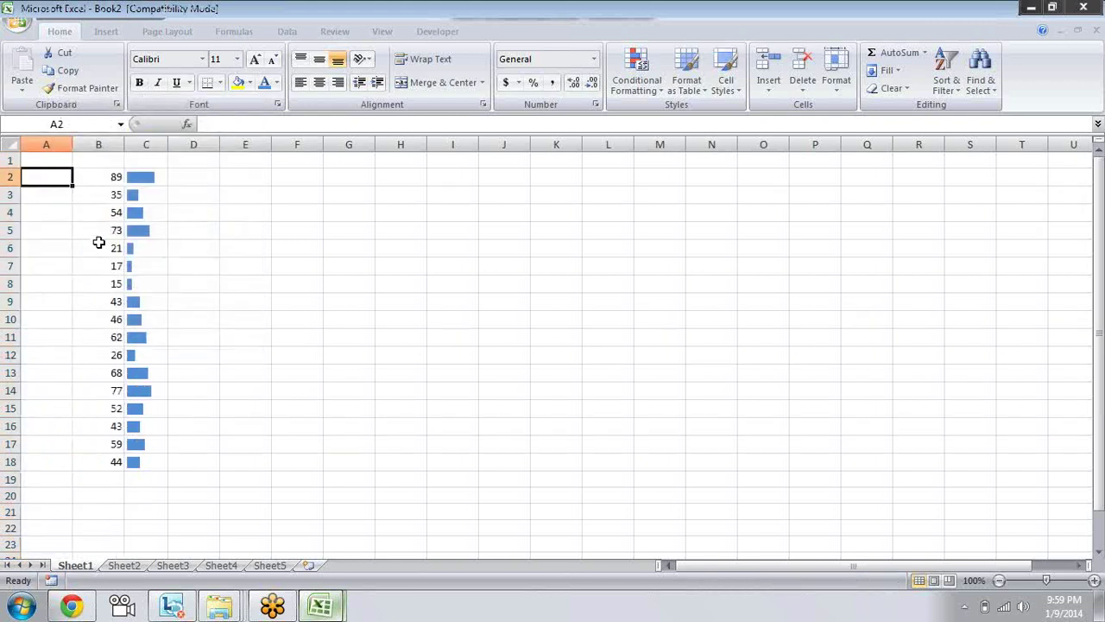
type("Sandeep")
key("Return")
key("Up")
left_click_drag(74, 185, 74, 466)
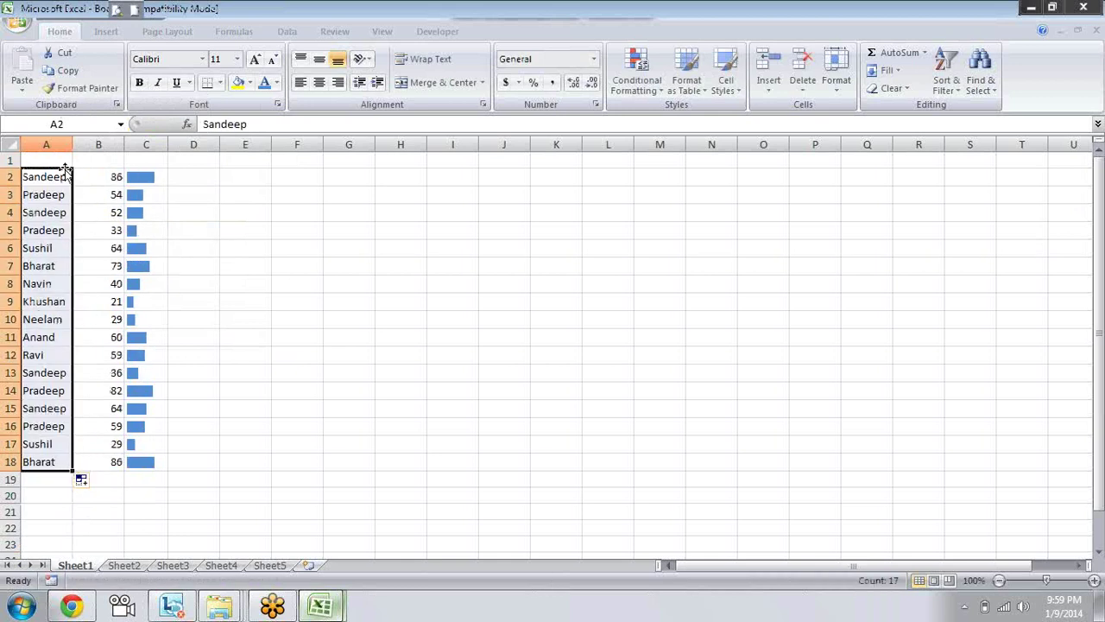
Insert another column A and fill Product IDs P001 through P017 down to row 18.
left_click(61, 145)
right_click(61, 147)
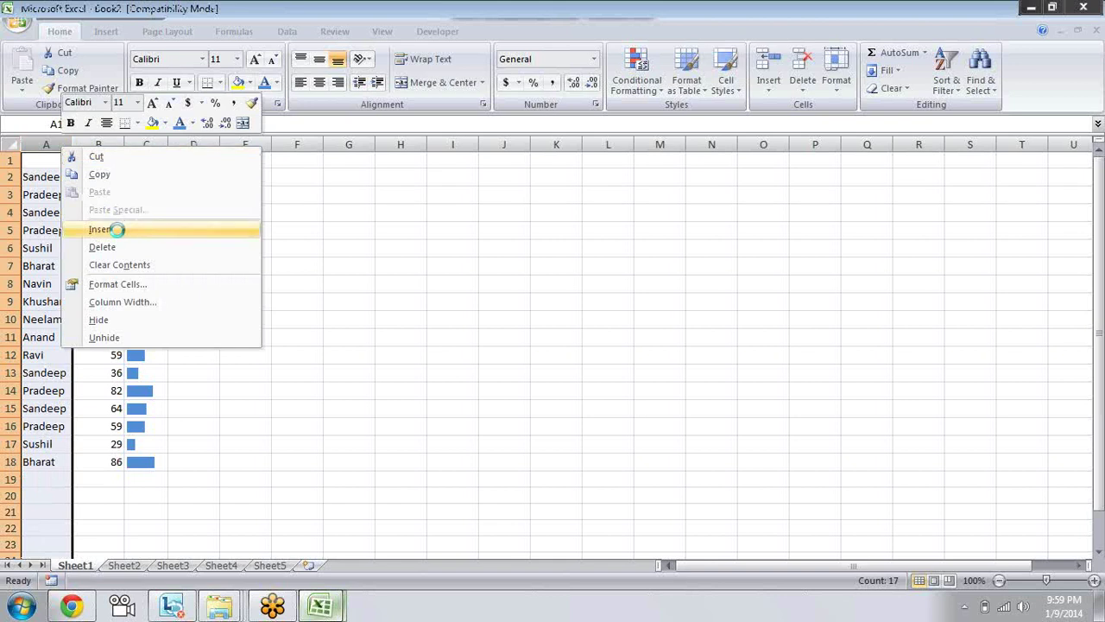
left_click(100, 229)
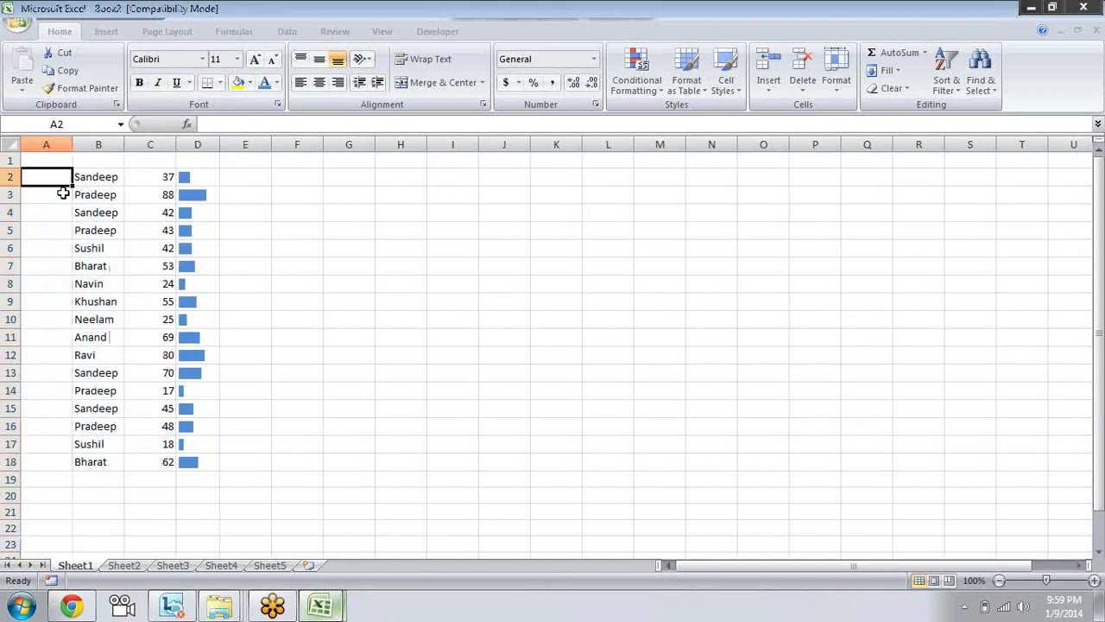
type("P001")
key("Return")
key("Up")
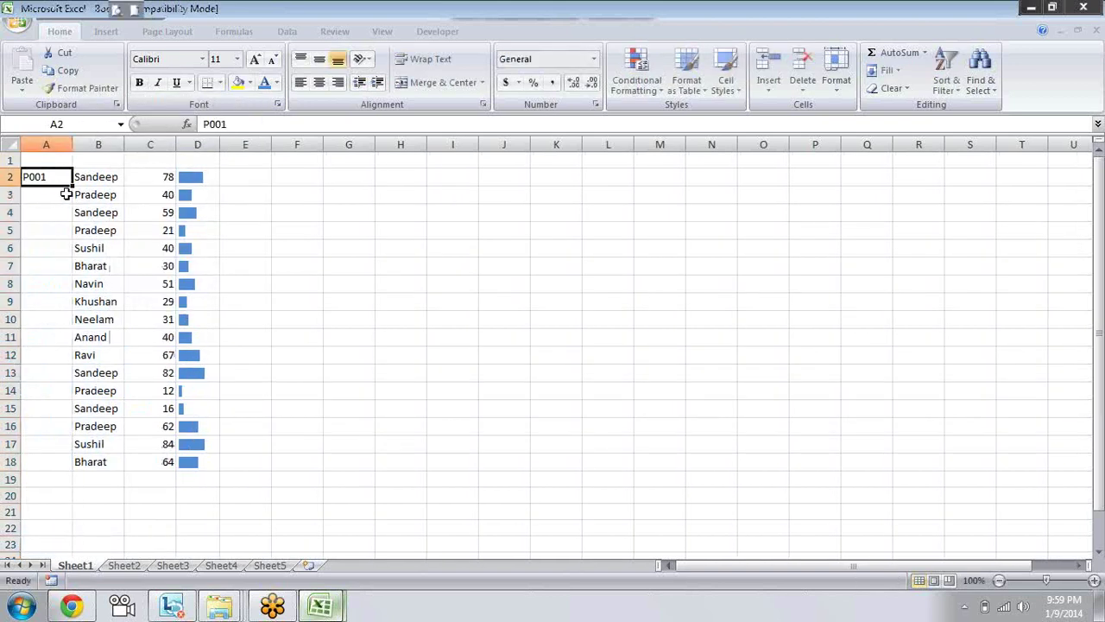
left_click_drag(74, 183, 71, 471)
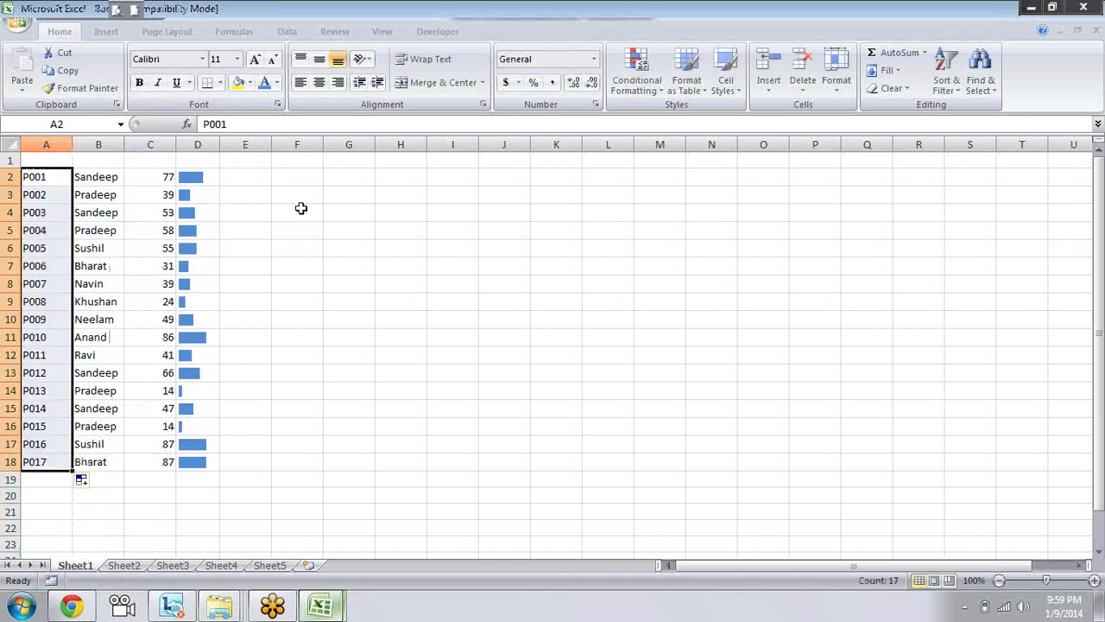
left_click(412, 214)
key("Right")
key("Right")
key("Right")
key("Right")
key("Left")
Clear the stray letters typed around K4 and return to K2.
key("ctrl+Left")
key("Right")
key("Right")
key("Right")
key("Right")
key("Right")
key("Right")
type("d")
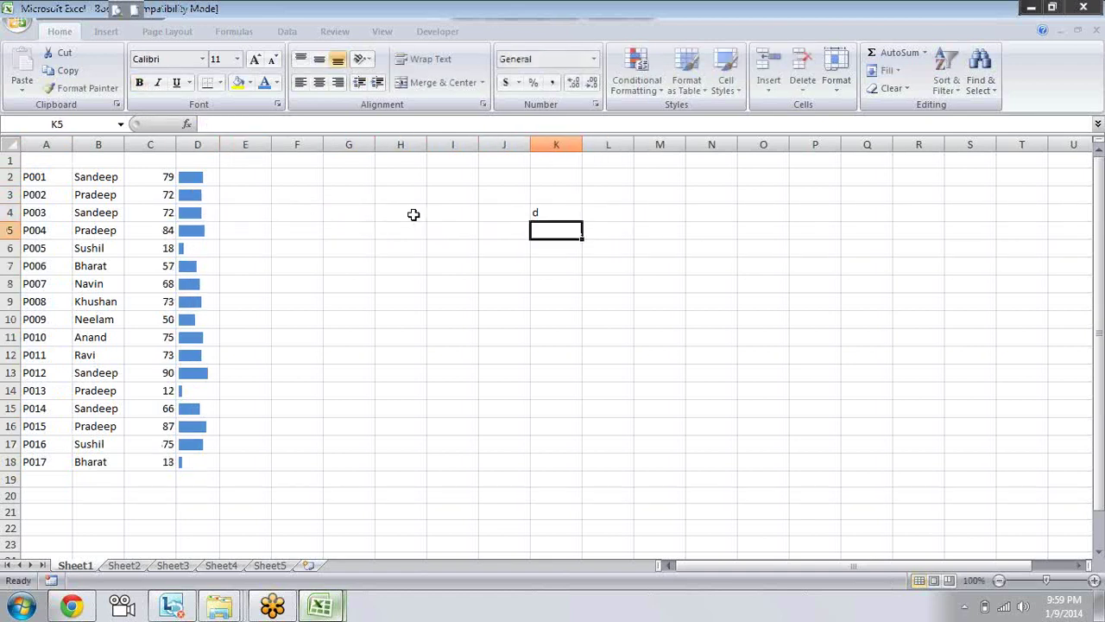
key("Right")
type("s")
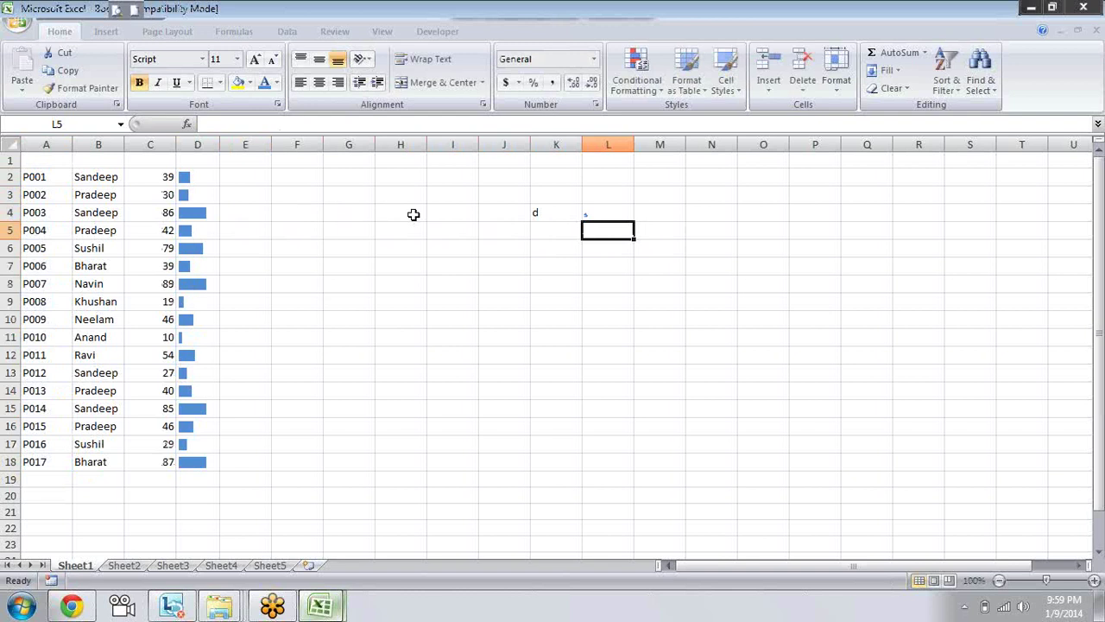
key("Up")
key("Left")
key("Delete")
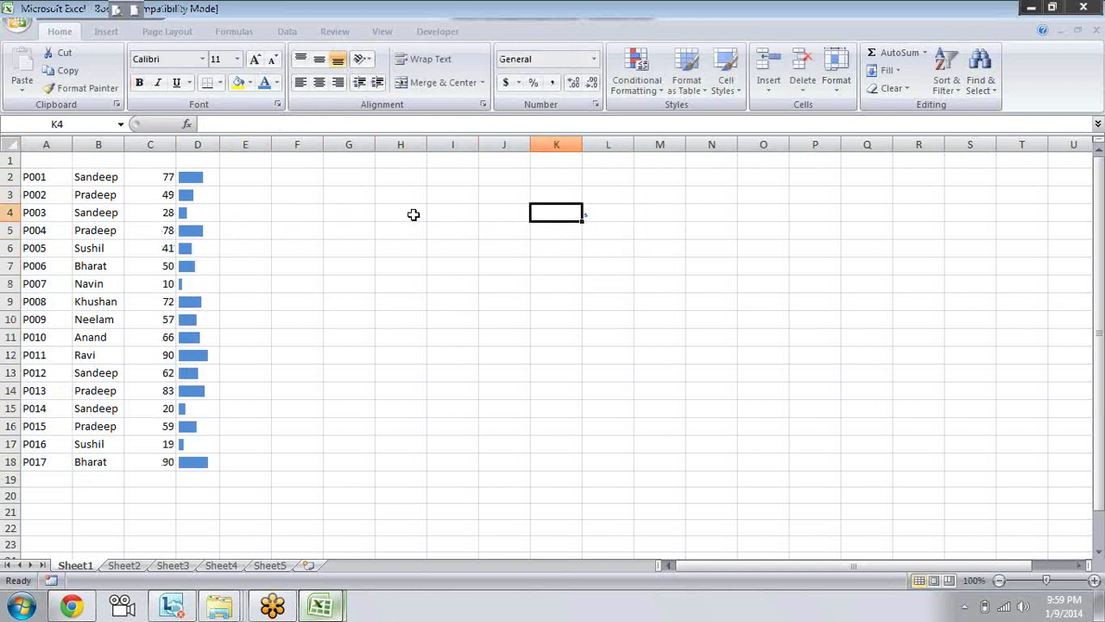
key("Up")
key("Up")
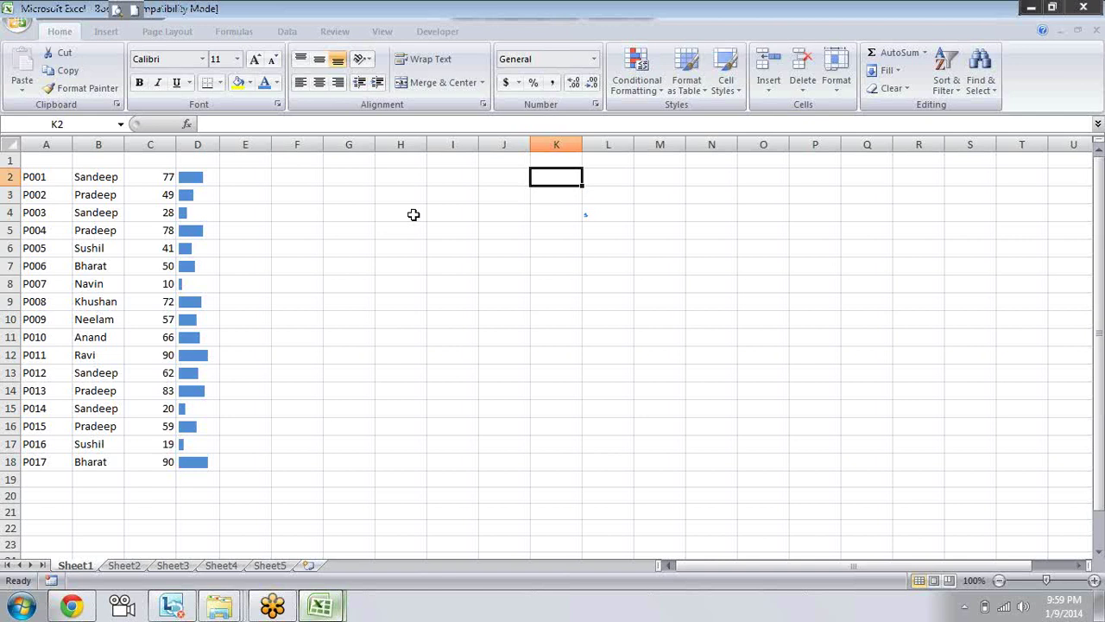
key("Right")
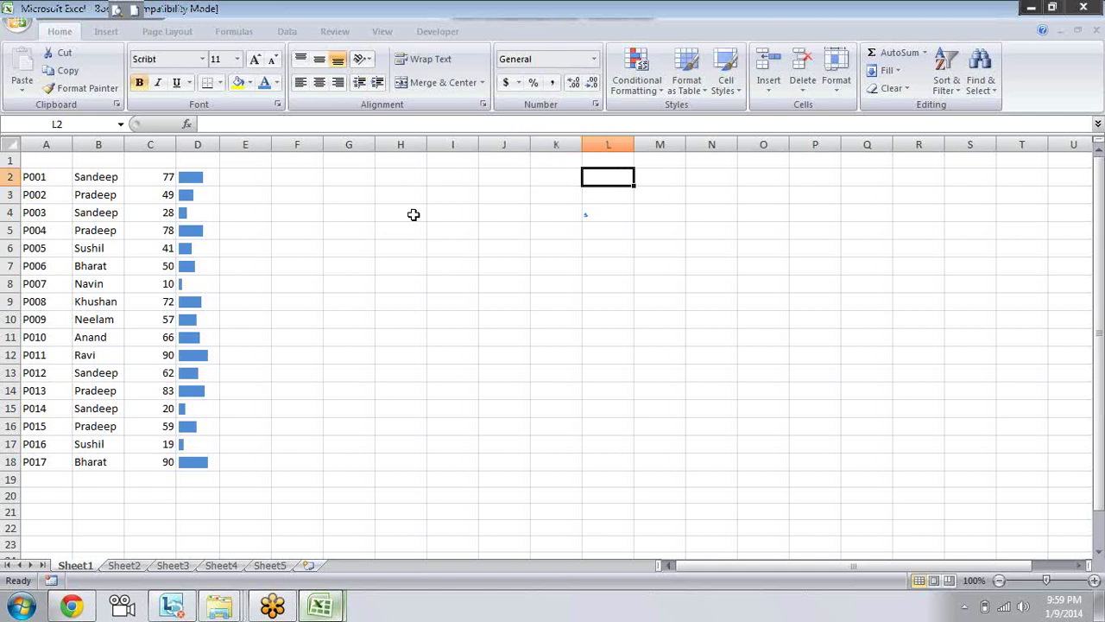
left_click(1096, 30)
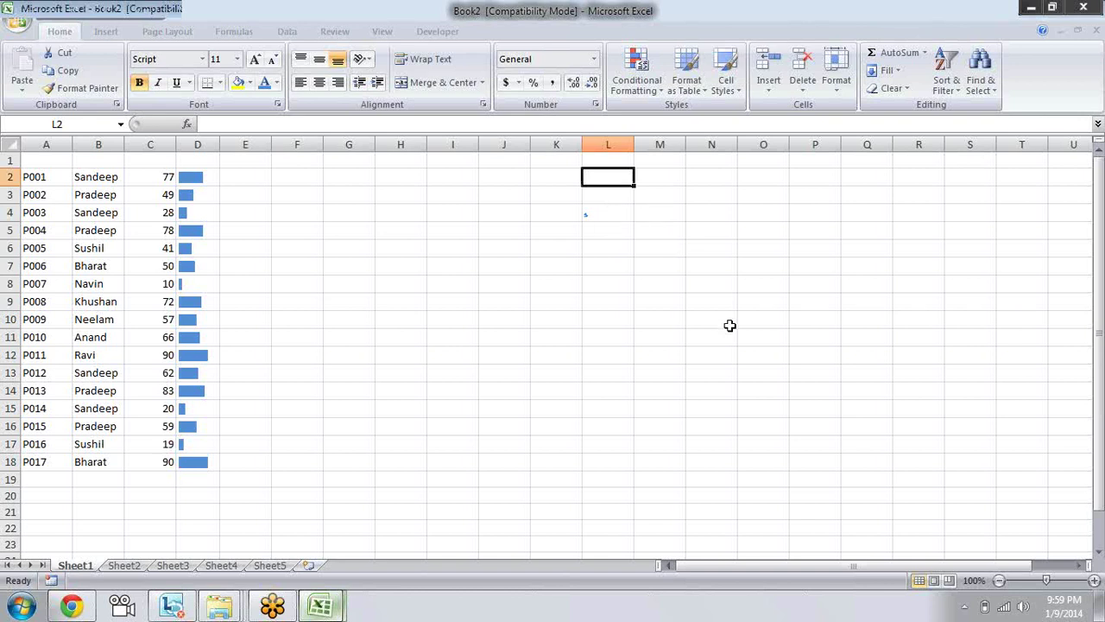
key("Left")
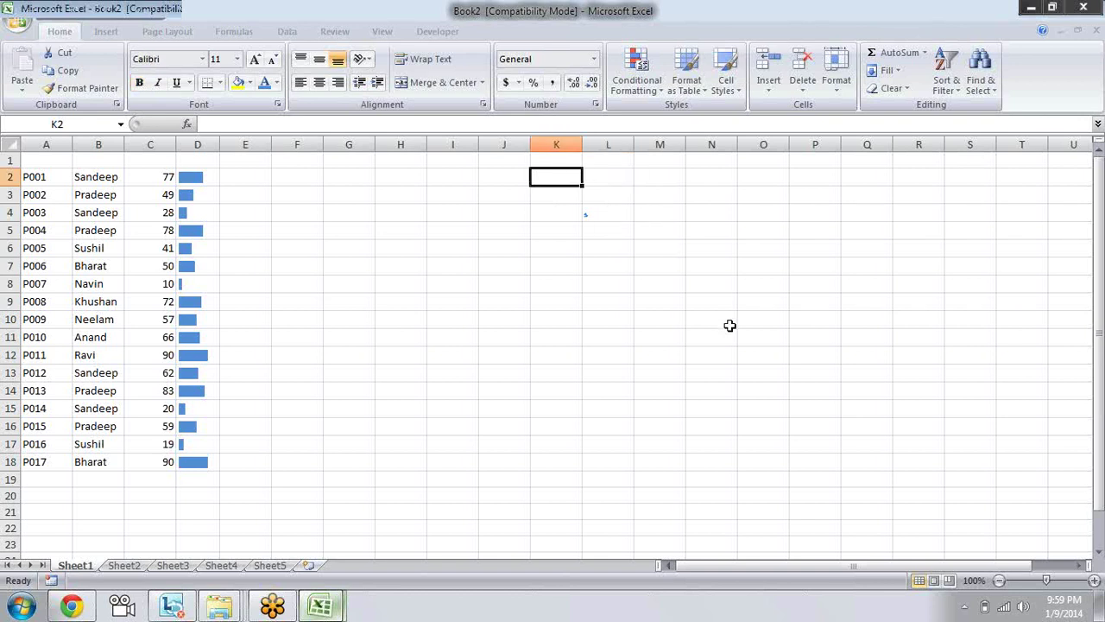
Enter the lookup IDs P001, P014 and P011 in K2:K4.
type("P001")
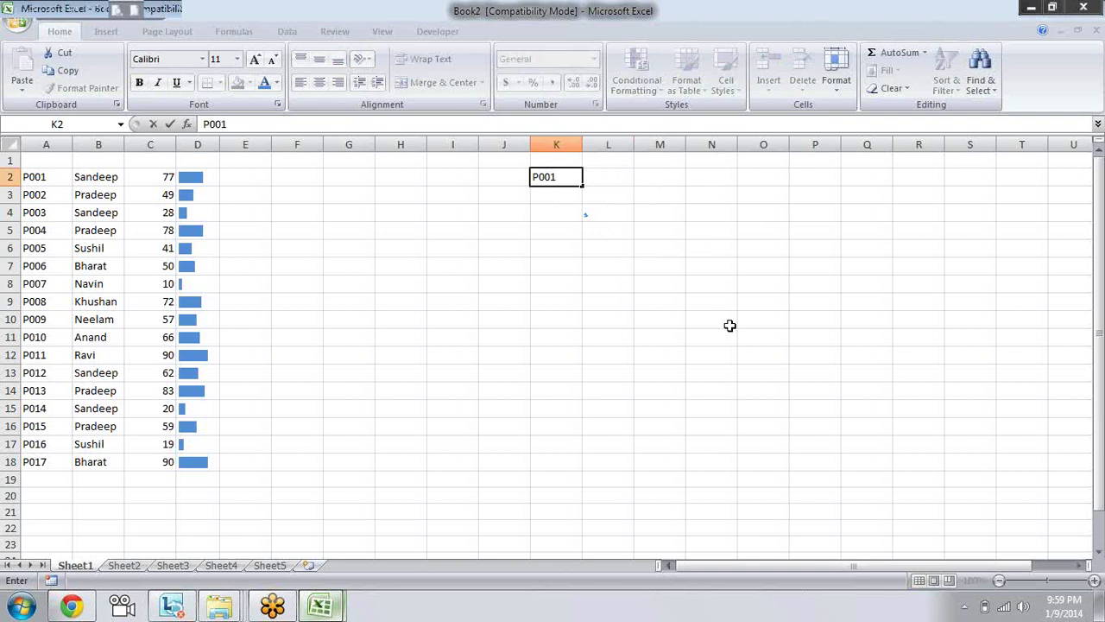
key("Return")
type("P")
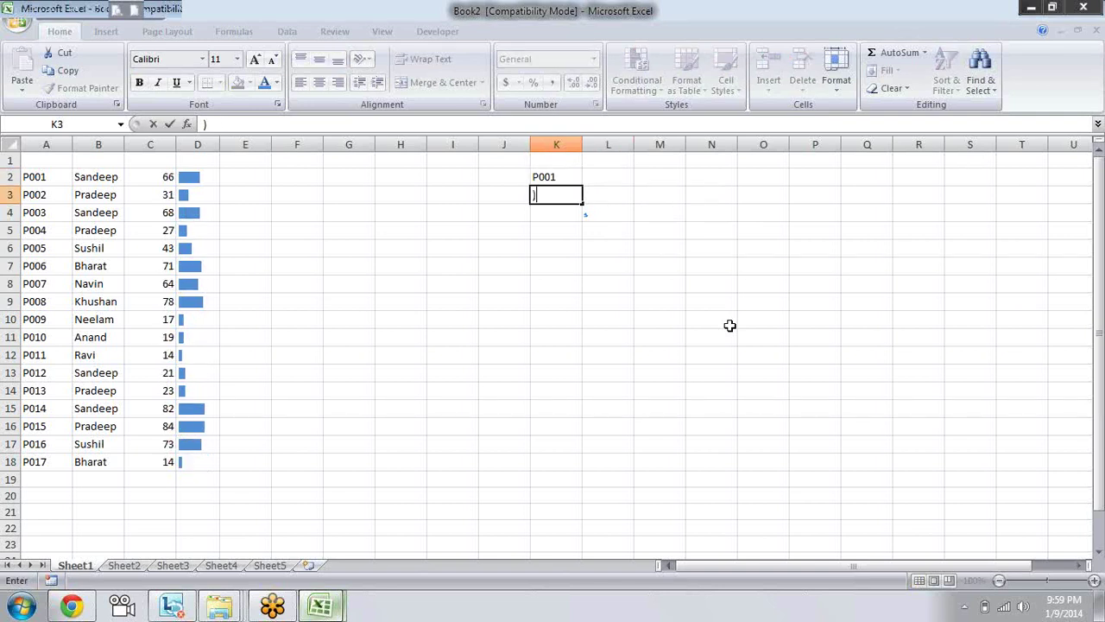
type("0")
key("BackSpace")
type("14")
key("Return")
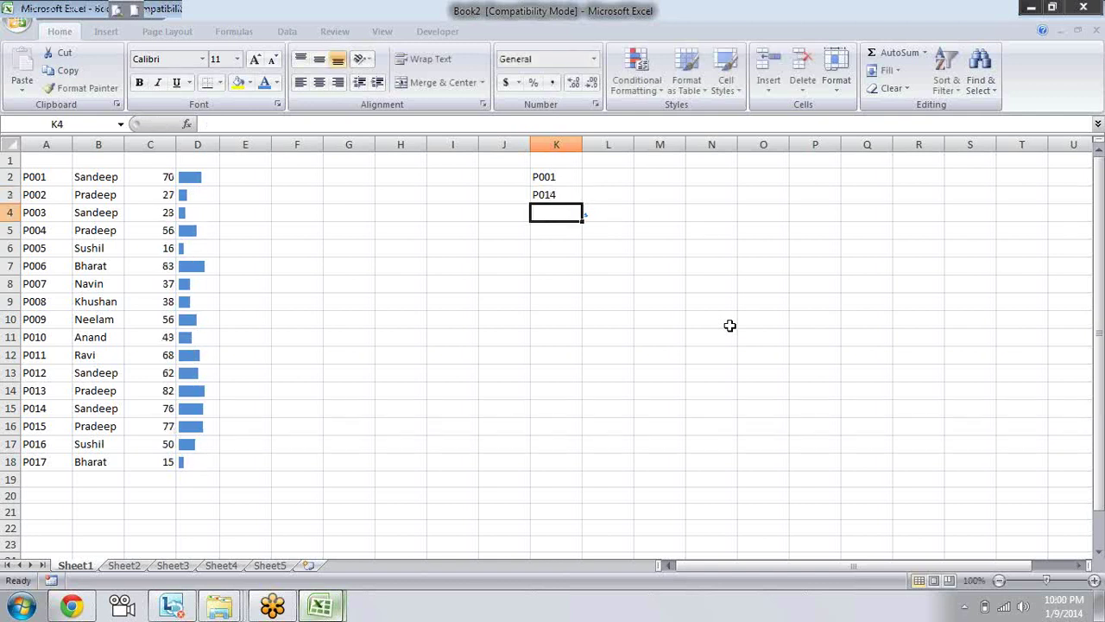
type("P")
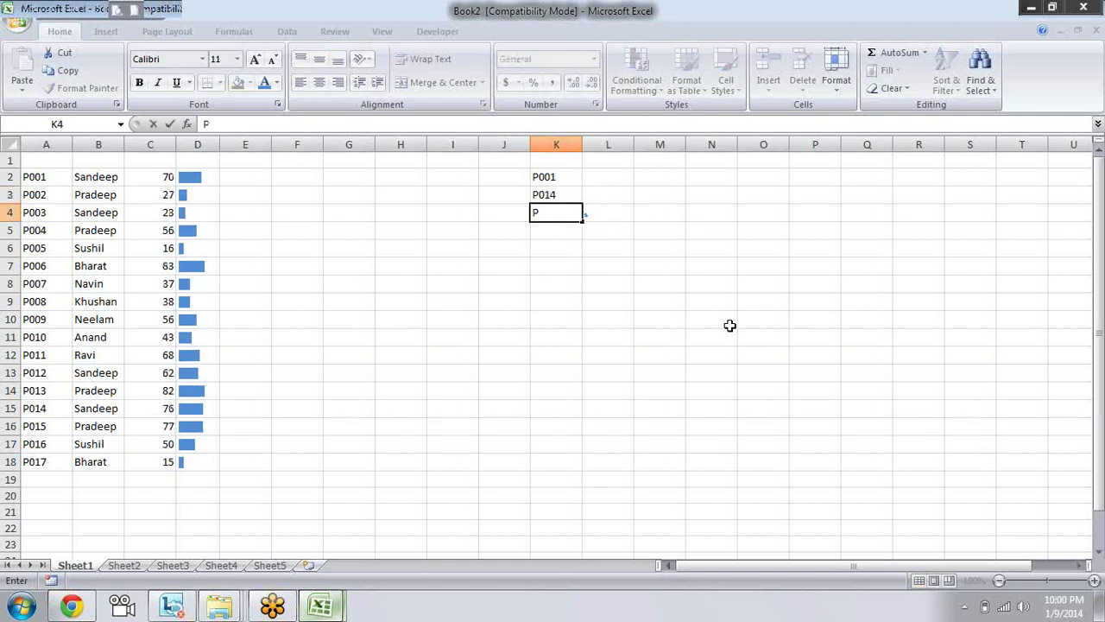
type("011")
key("Return")
Start a VLOOKUP formula in L2.
key("Up")
key("Up")
key("Up")
key("Right")
type("=")
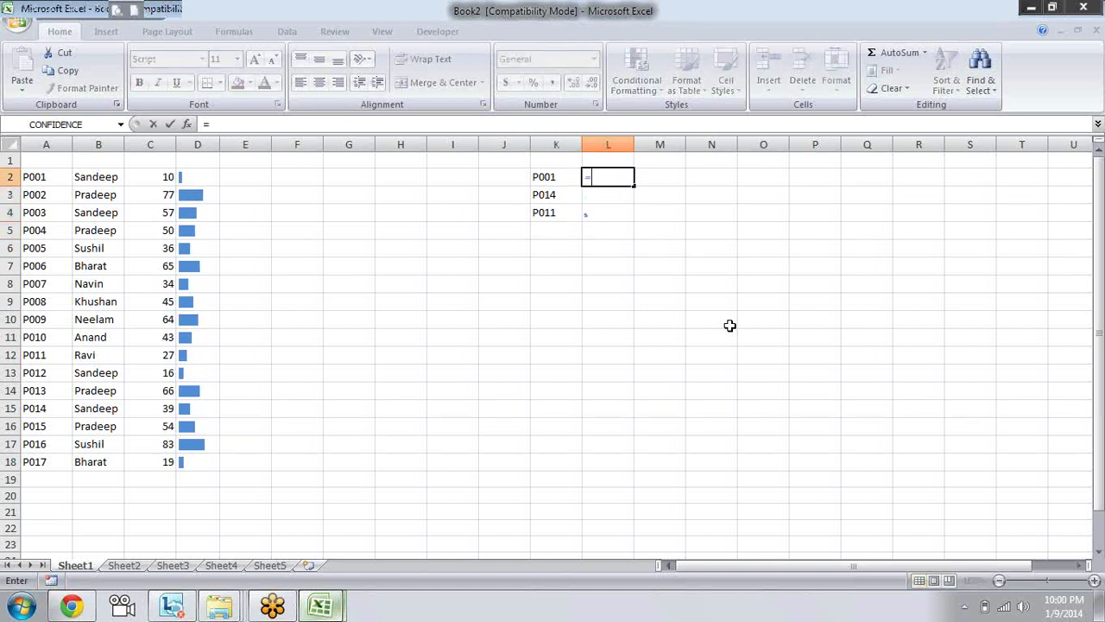
type("vl")
Enter =VLOOKUP(K2,A2:D18,4,0) in L2 and fill it down to L11 to show the looked-up bars.
key("Tab")
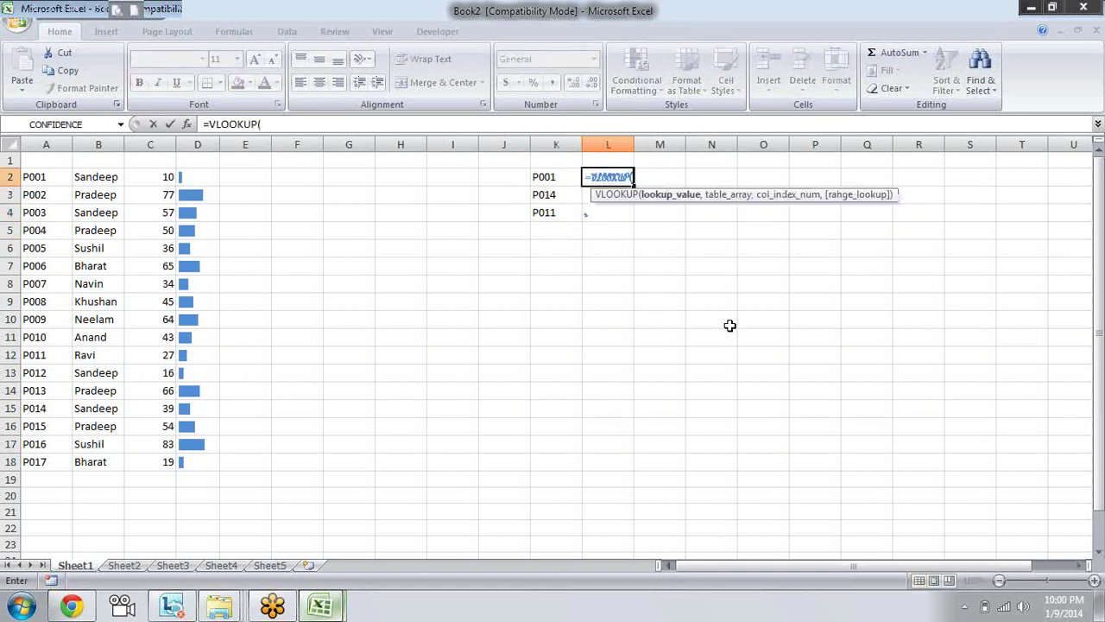
key("Left")
type(",")
left_click_drag(38, 176, 204, 464)
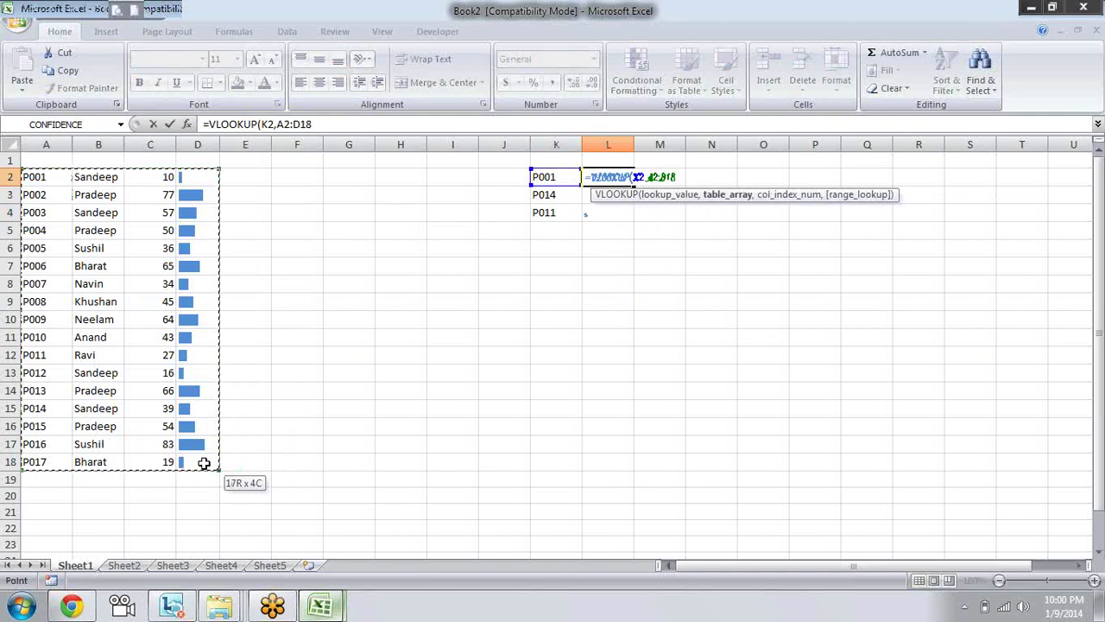
type(",")
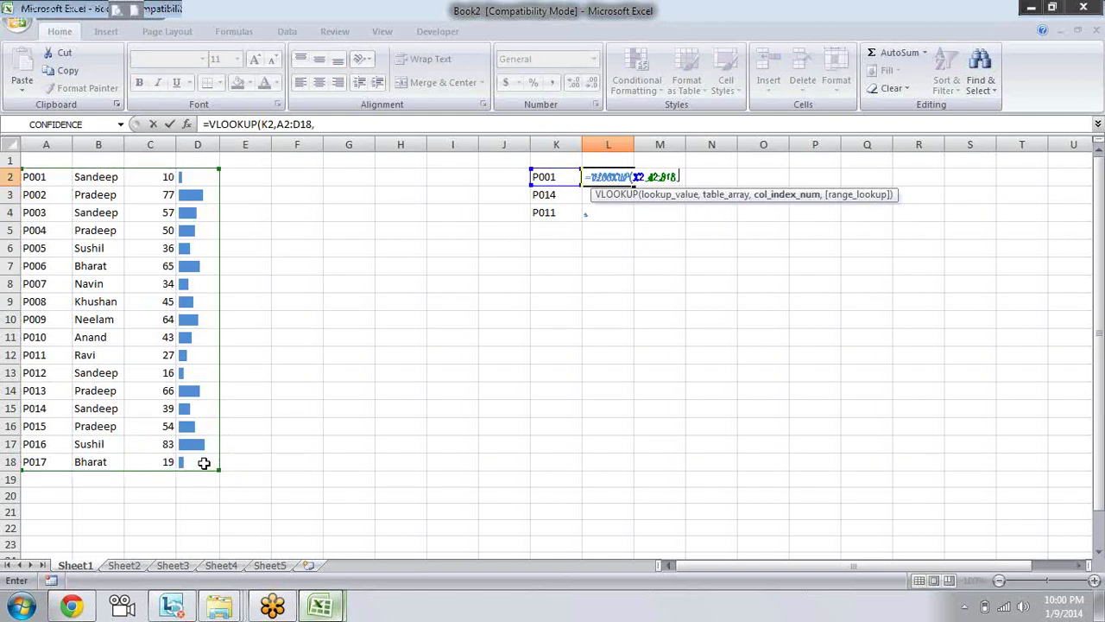
type("4")
type(",0")
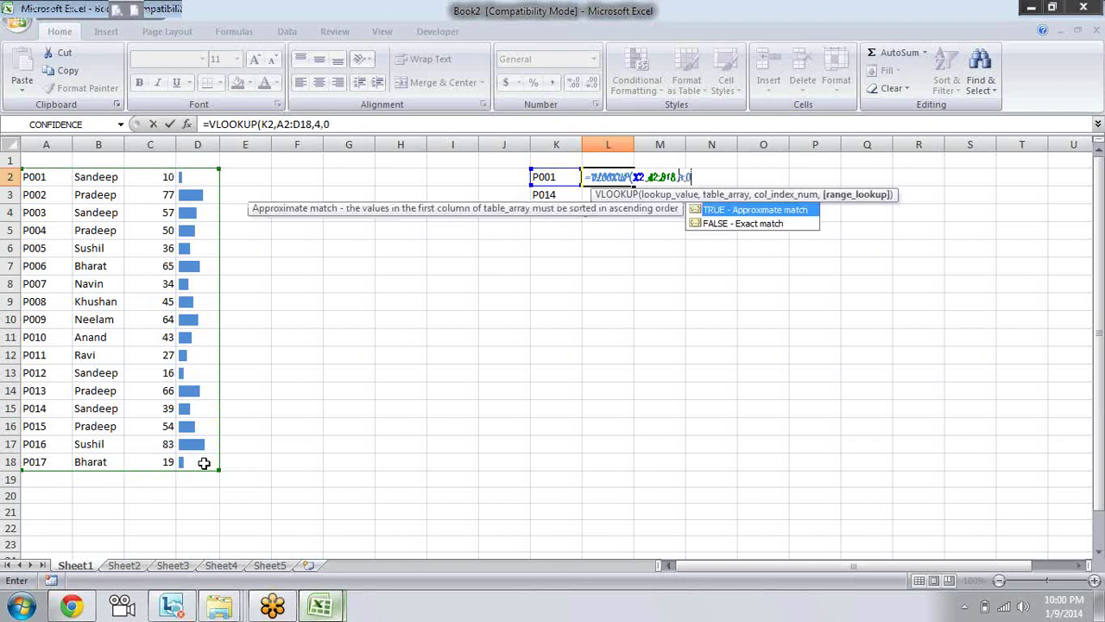
type(")")
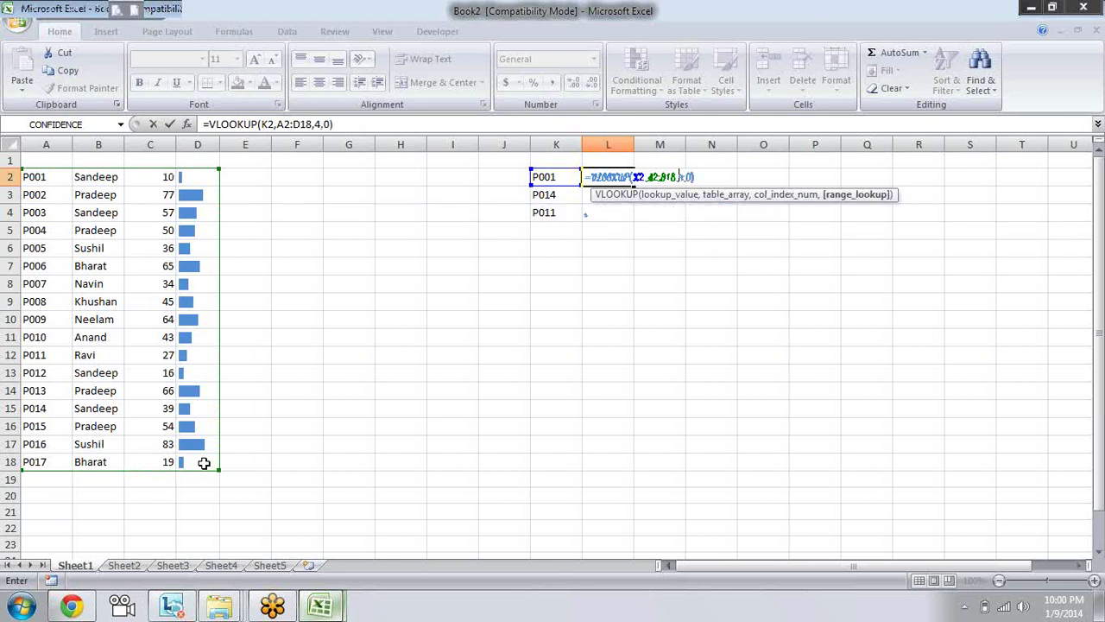
key("Return")
key("Up")
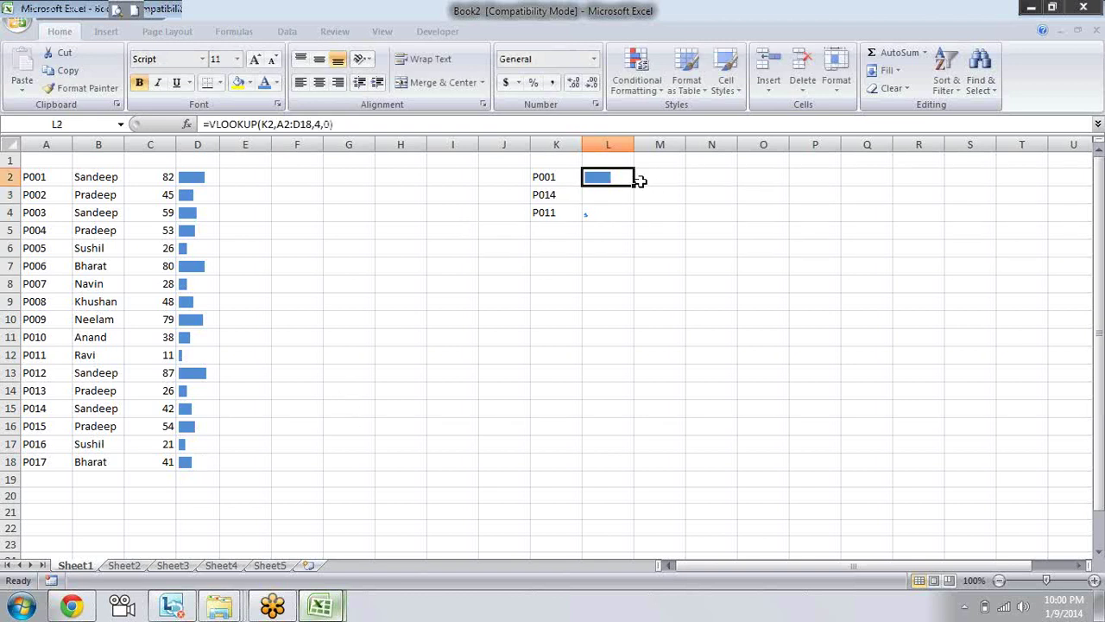
left_click_drag(635, 184, 635, 346)
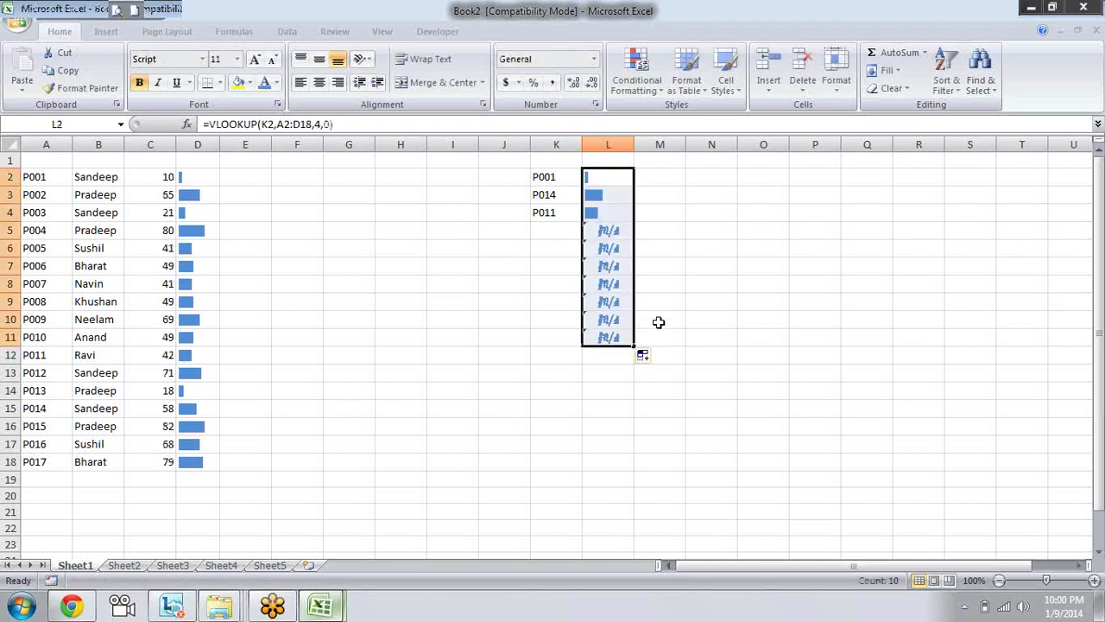
Copy the IDs P006, P013 and P016 from column A into K5:K7.
left_click(676, 208)
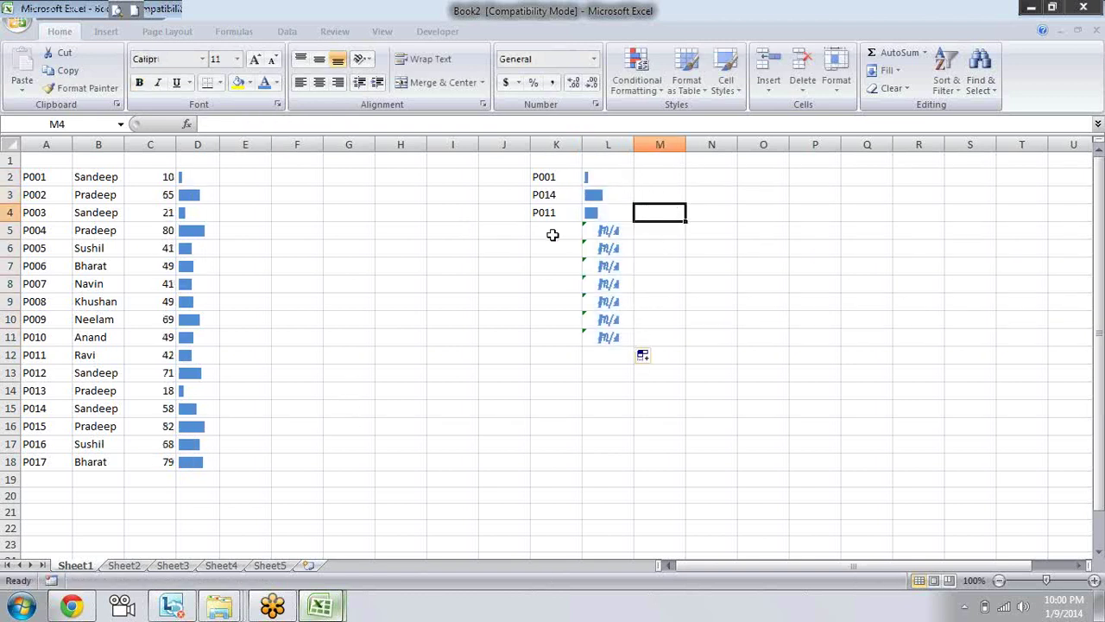
left_click(46, 265)
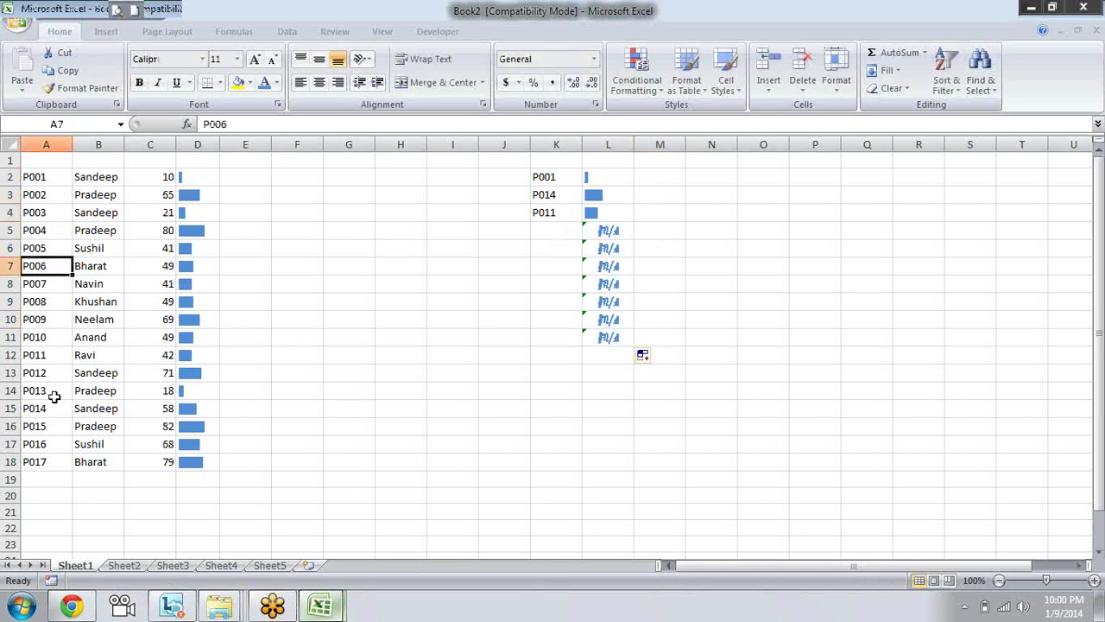
left_click(52, 395, "ctrl")
left_click(41, 449, "ctrl")
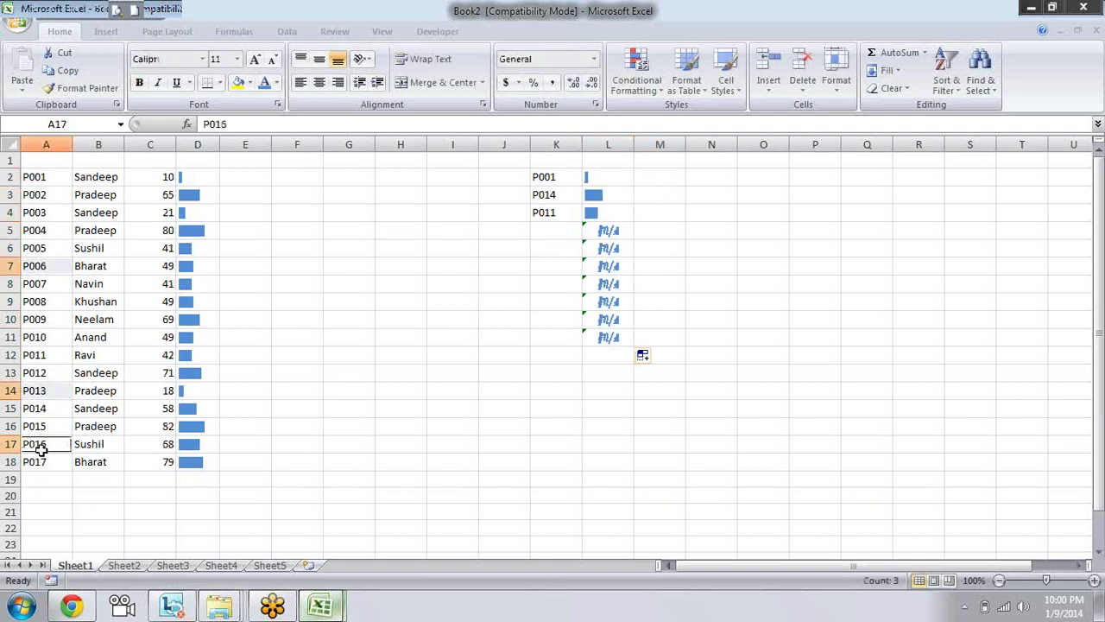
key("ctrl+c")
key("Right")
key("Right")
key("Right")
key("Right")
key("Right")
key("Right")
key("Up")
key("Up")
key("Up")
key("Up")
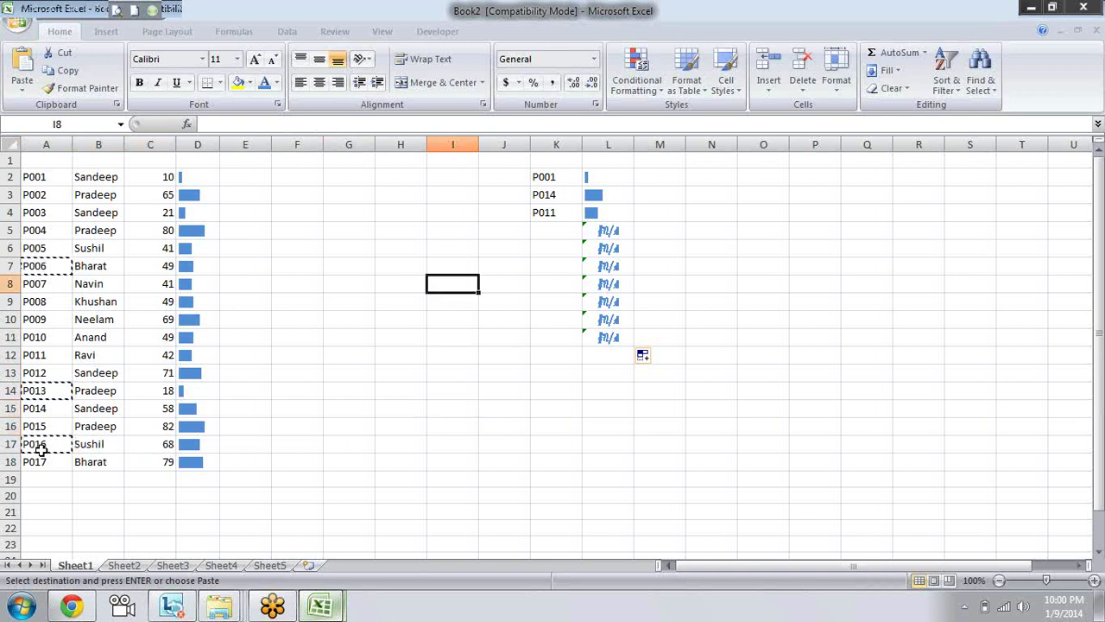
key("Up")
key("Up")
key("Up")
key("Right")
key("Right")
key("Return")
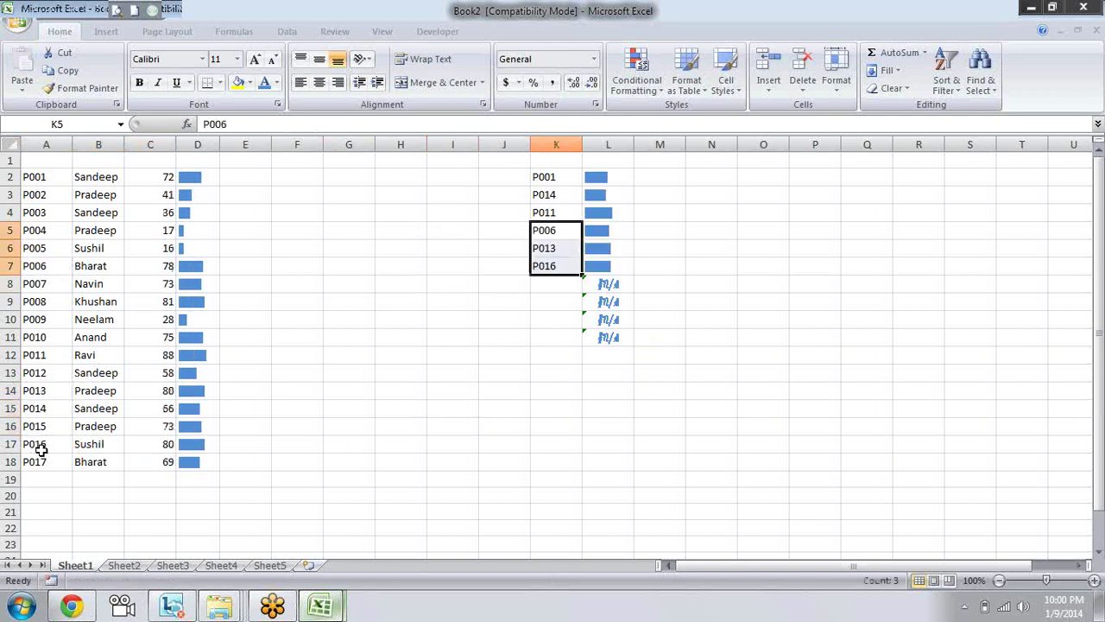
Clear the leftover #N/A lookup formulas in L8:L11.
key("Down")
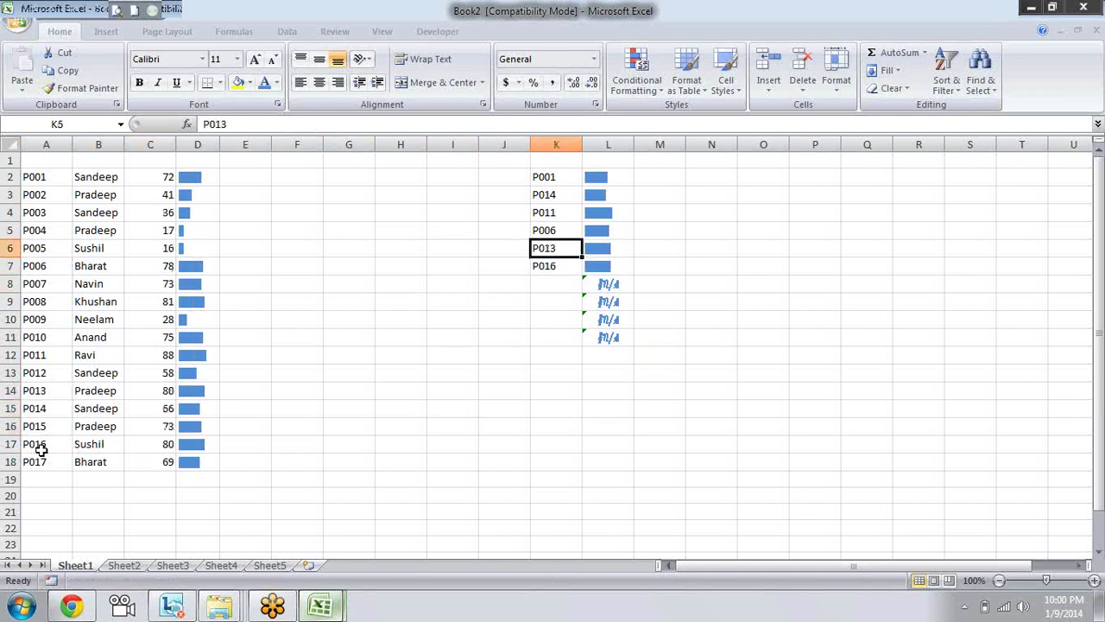
key("Down")
key("Down")
key("Up")
key("Up")
key("Down")
key("Down")
key("Right")
key("shift+Down")
key("shift+Down")
key("shift+Down")
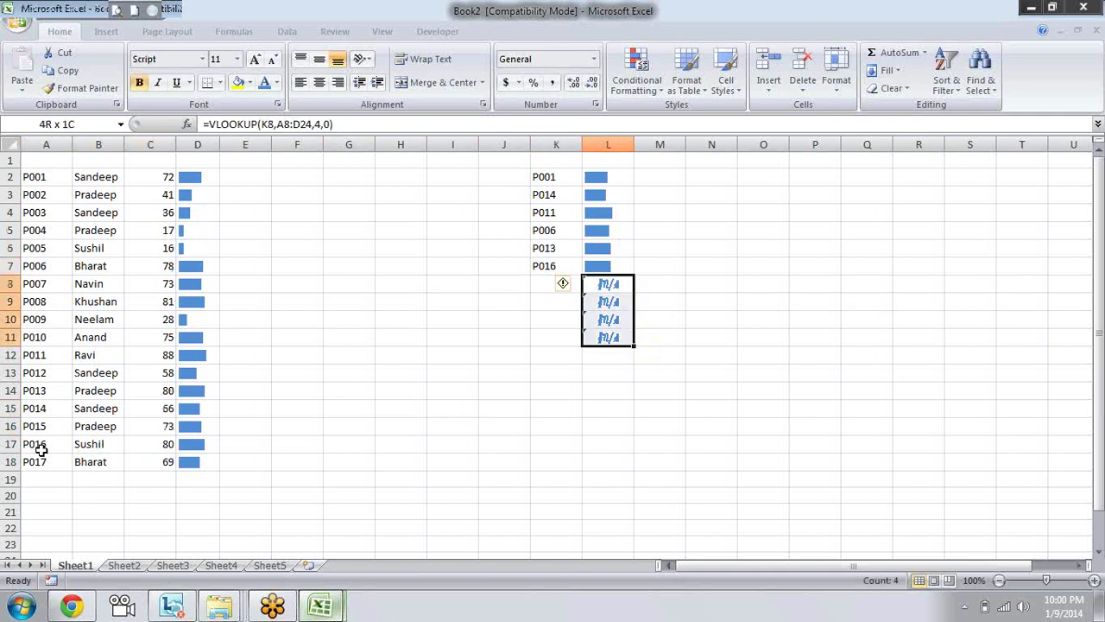
key("Delete")
key("Left")
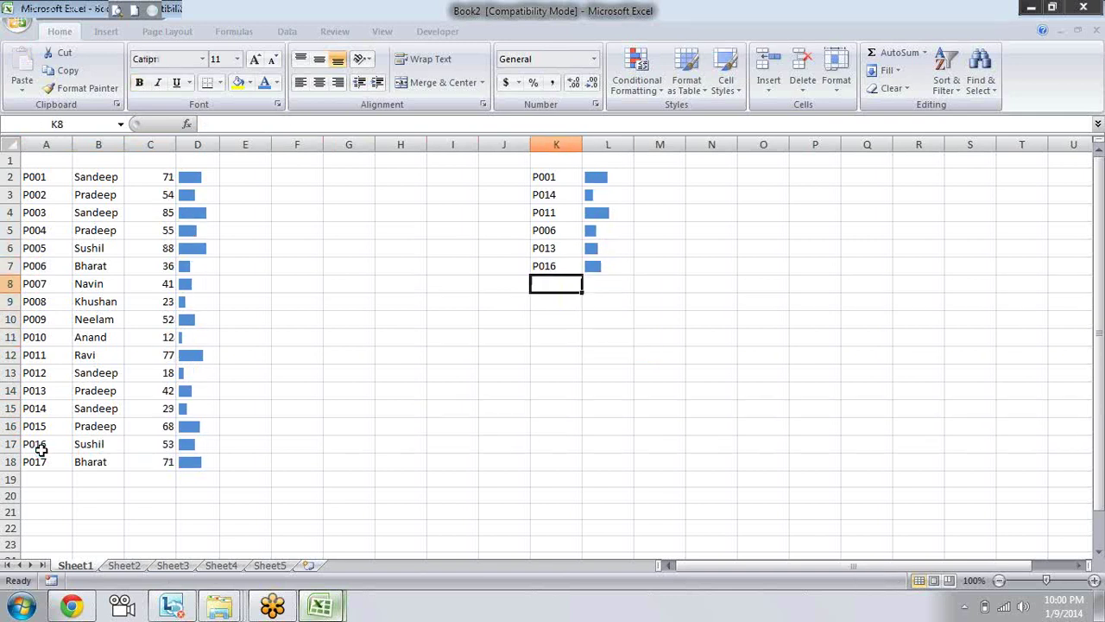
key("Up")
key("Up")
key("Up")
key("Up")
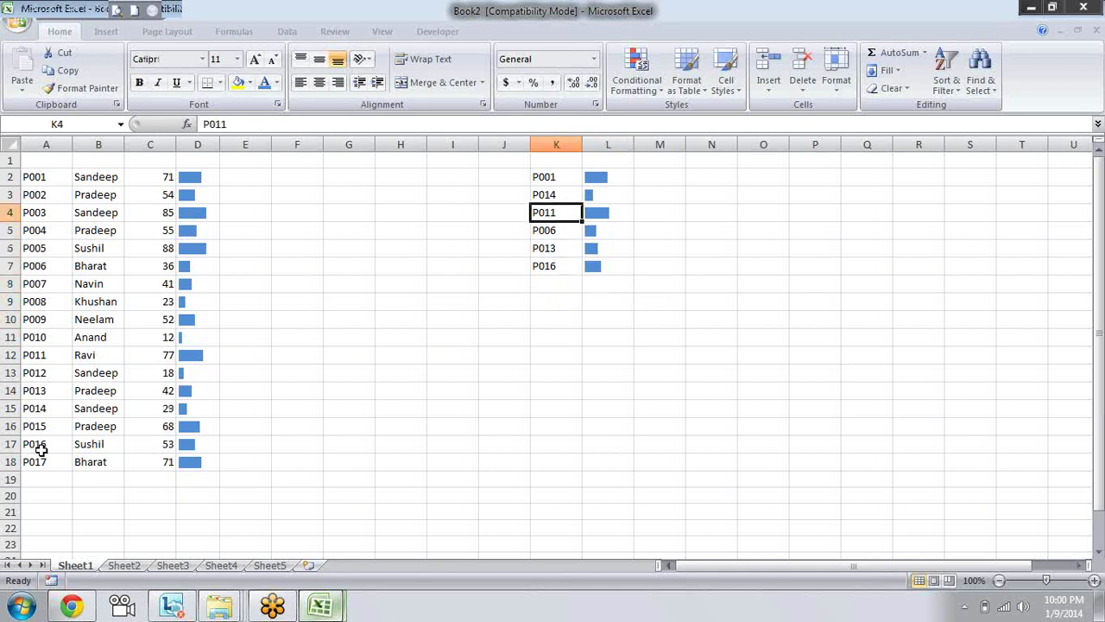
key("Up")
key("Up")
key("Right")
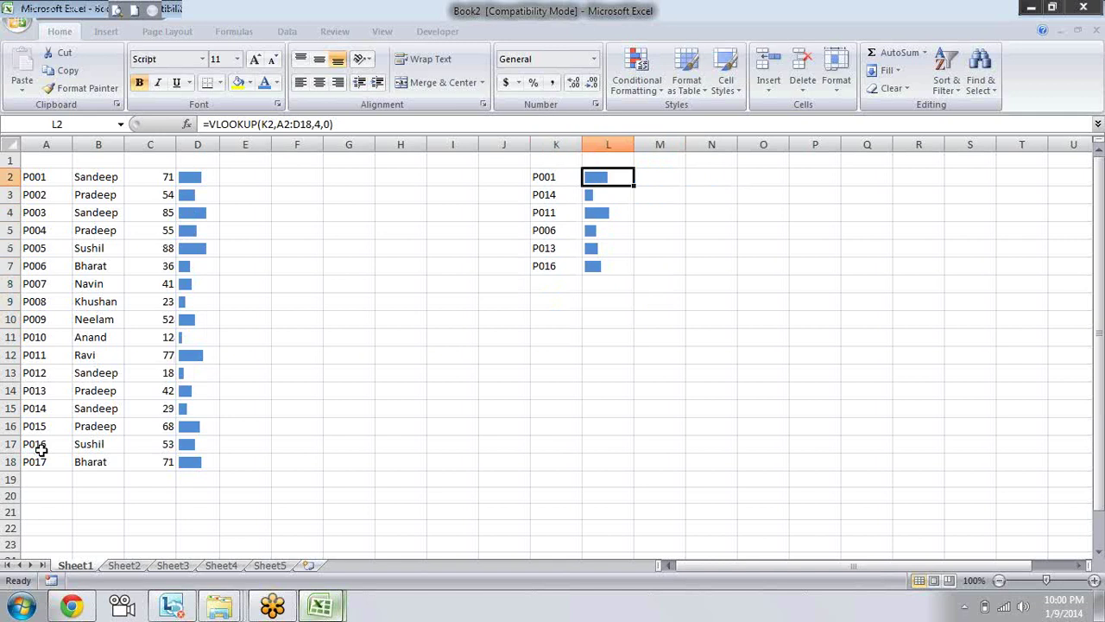
key("ctrl+shift+Down")
key("Left")
key("Right")
key("Left")
key("Left")
key("Right")
key("Right")
key("Left")
key("Left")
key("Right")
key("Right")
key("Left")
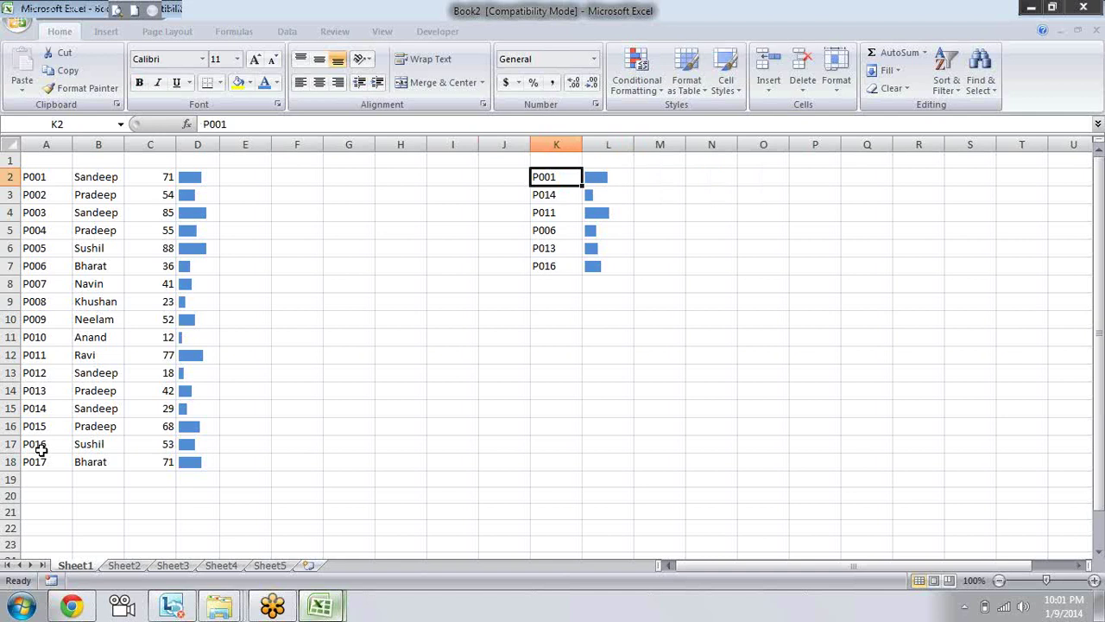
key("Right")
key("Right")
key("Left")
key("Left")
key("Left")
key("Right")
key("Right")
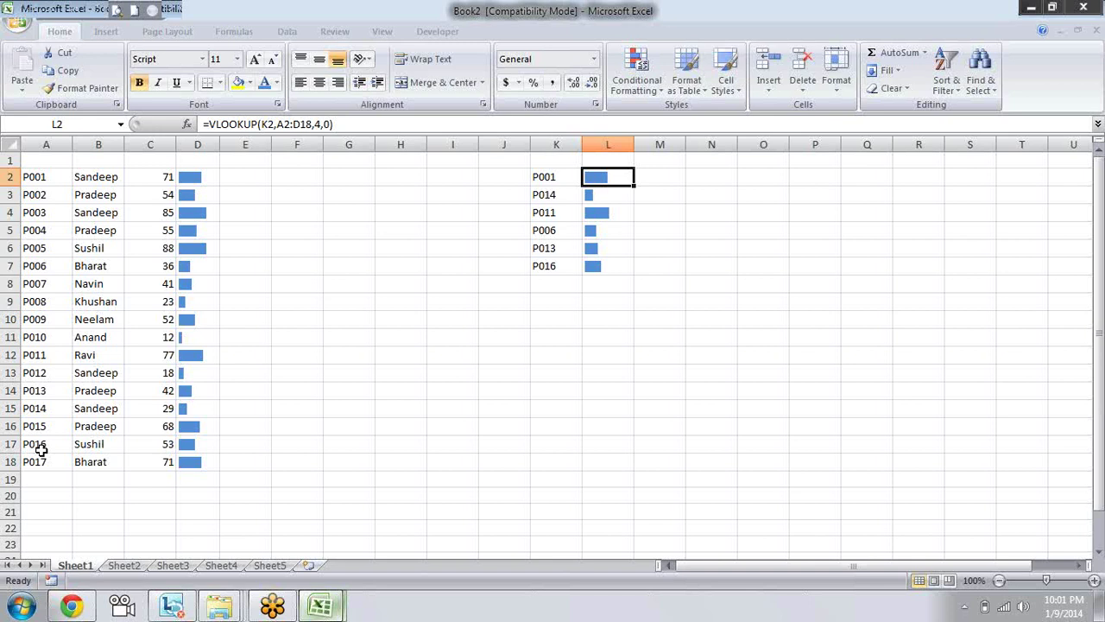
key("Down")
key("Down")
key("Down")
key("Down")
key("Down")
key("Down")
key("Up")
key("Up")
key("Up")
key("Up")
key("Up")
key("Up")
key("Up")
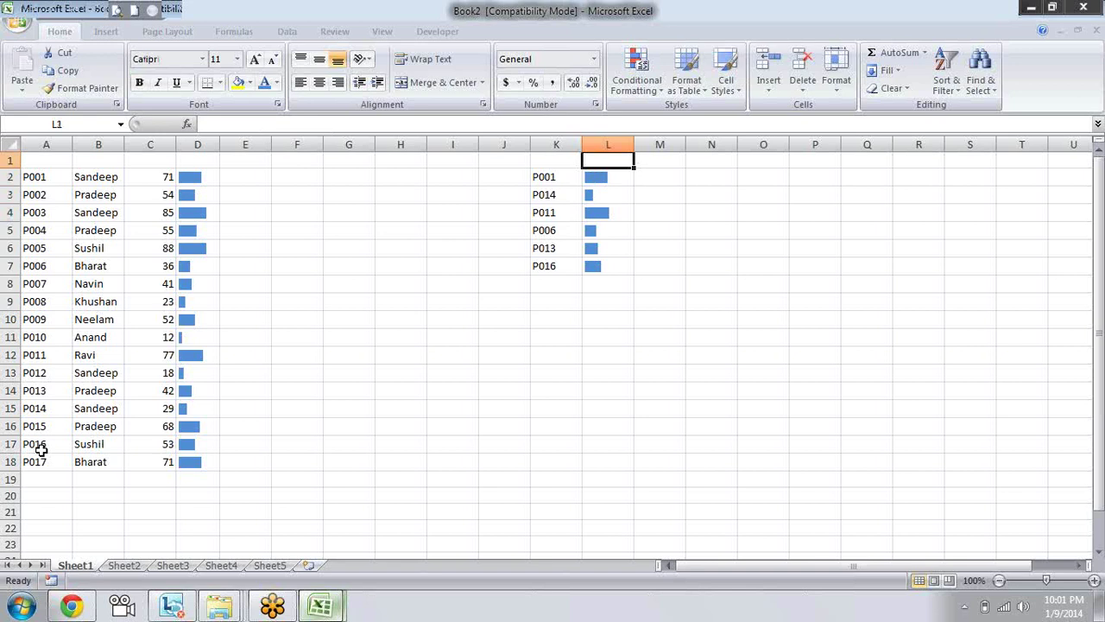
key("Left")
key("Left")
key("Left")
key("Down")
key("Down")
key("Down")
key("Up")
key("Up")
key("Right")
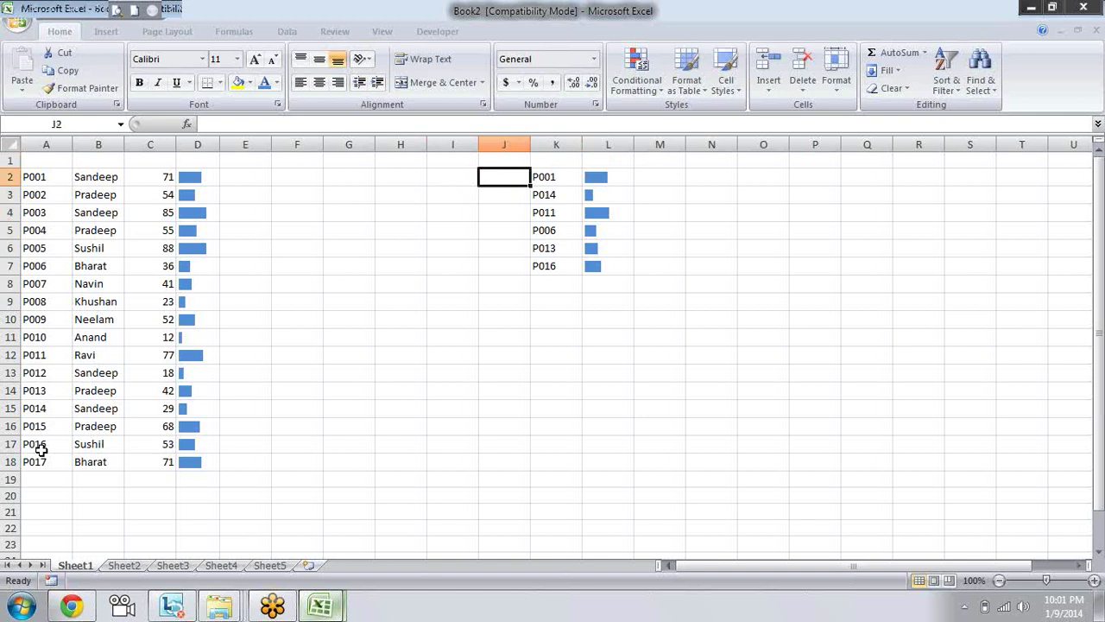
key("Right")
key("Right")
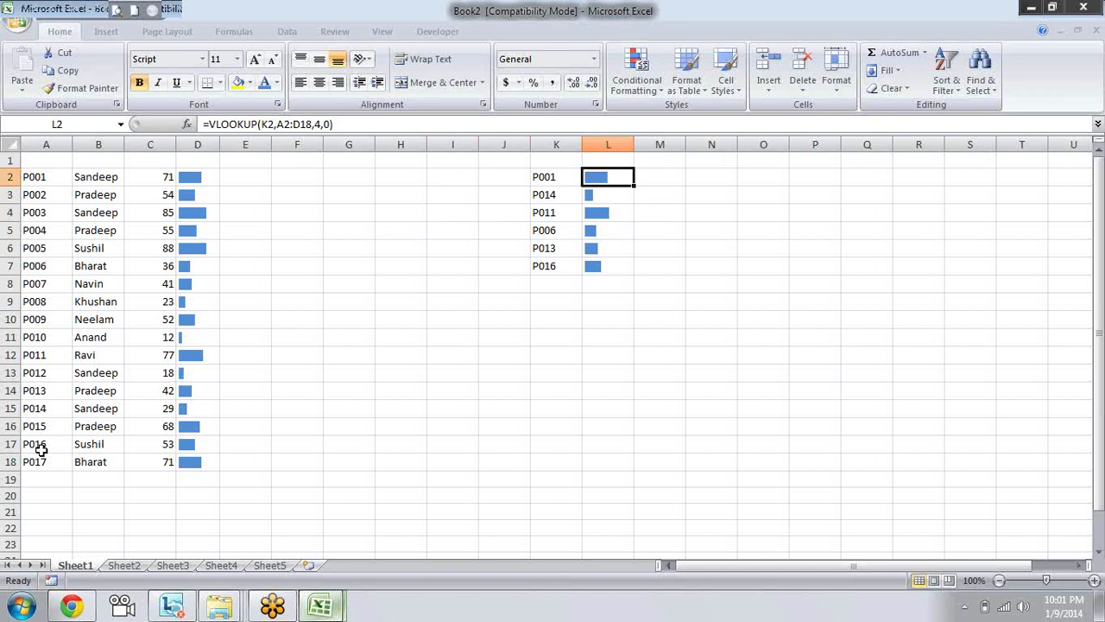
key("Left")
key("shift+Right")
key("Down")
key("Up")
key("shift+Right")
key("Down")
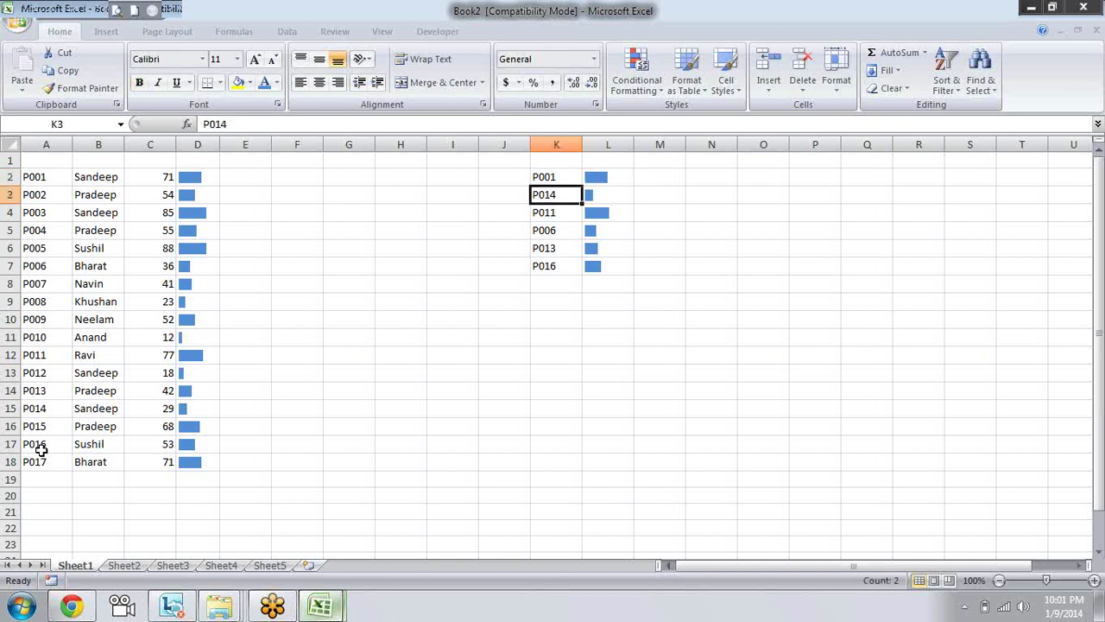
key("Up")
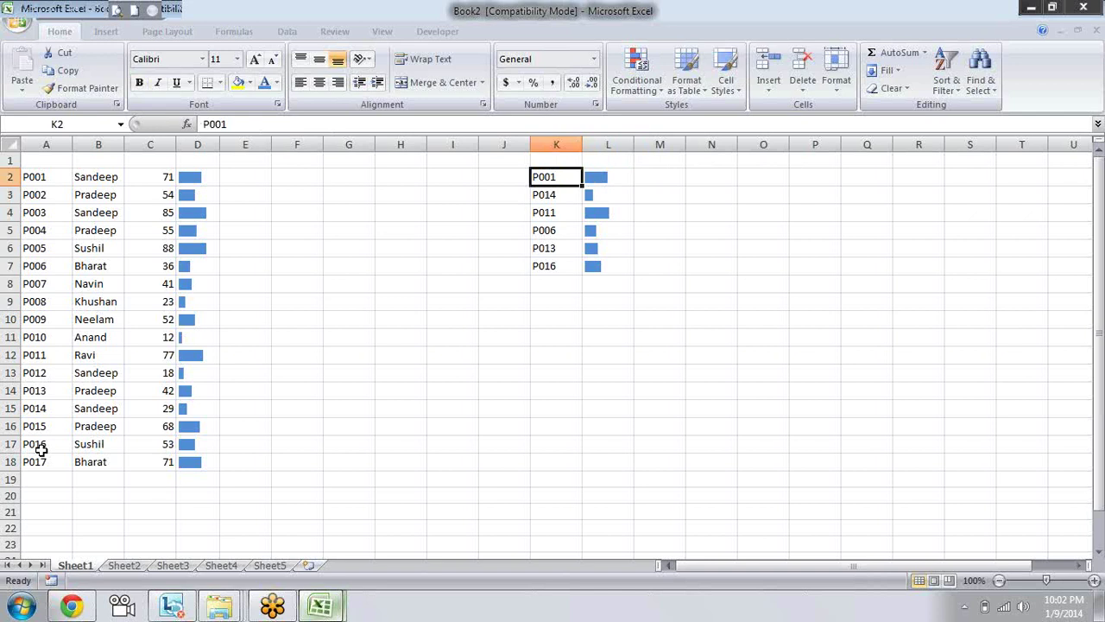
key("shift+Right")
key("ctrl+shift+Down")
key("Up")
key("Down")
key("shift+Right")
key("ctrl+shift+Down")
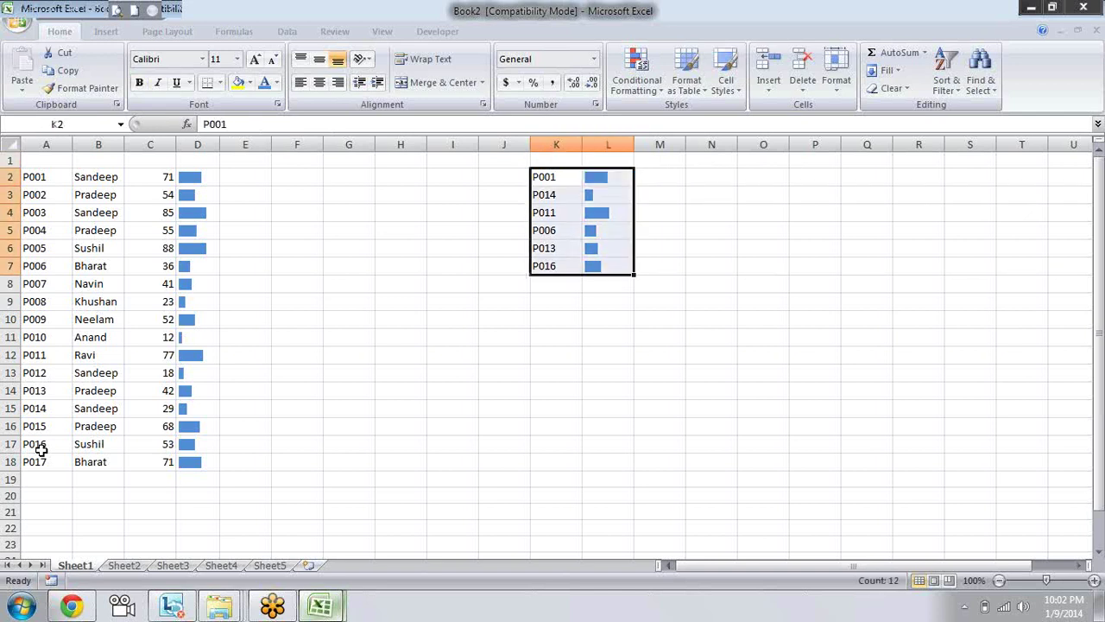
key("ctrl+b")
key("Left")
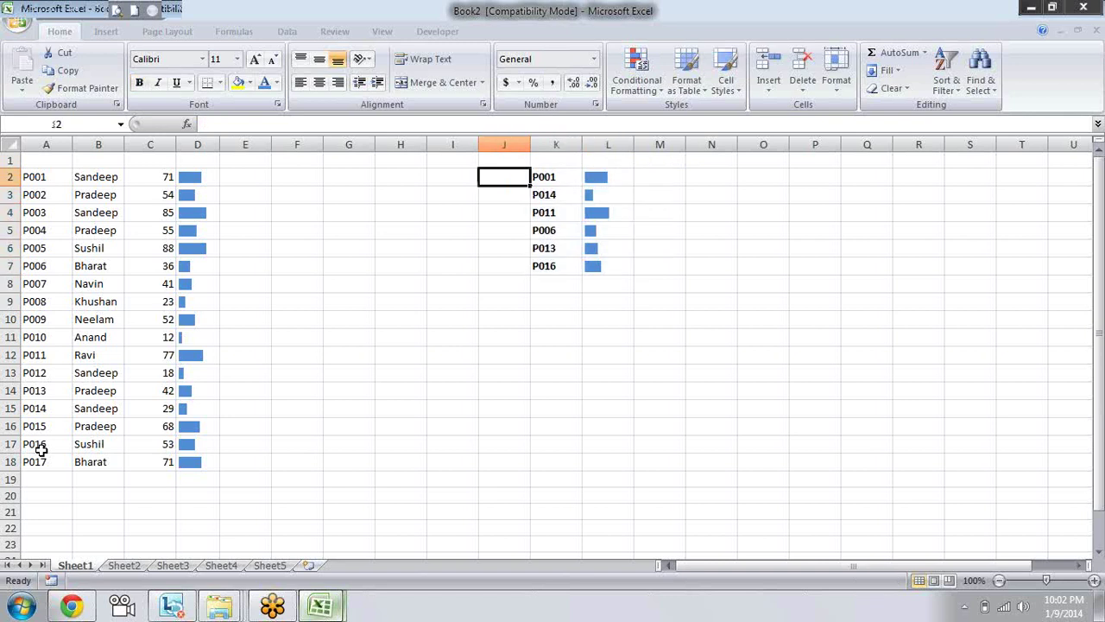
key("Right")
key("ctrl+shift+Down")
key("ctrl+b")
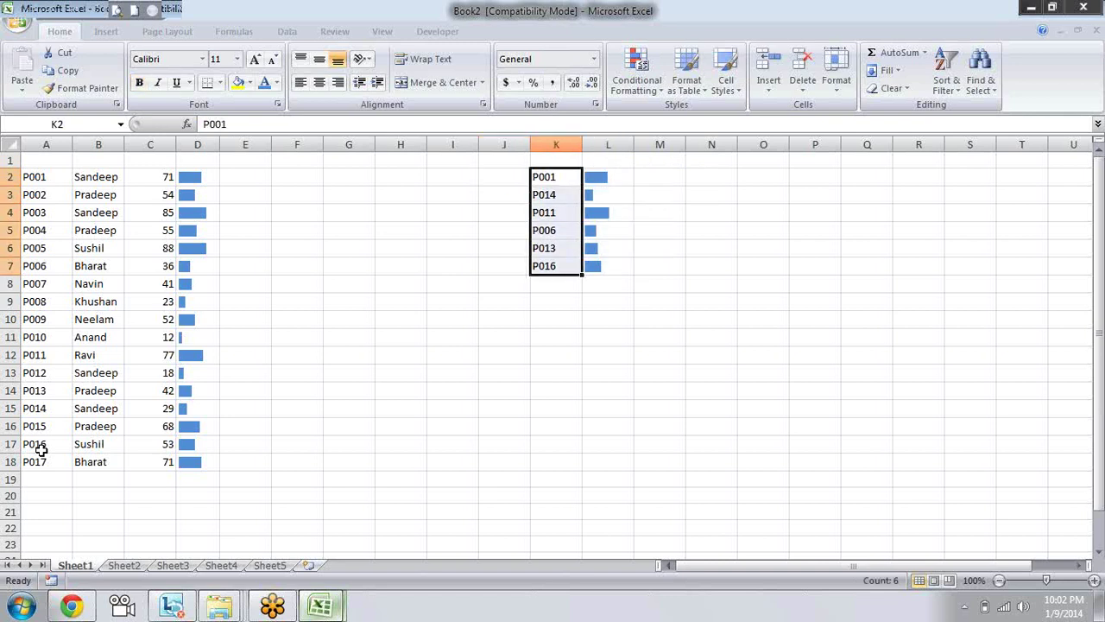
key("Up")
key("Down")
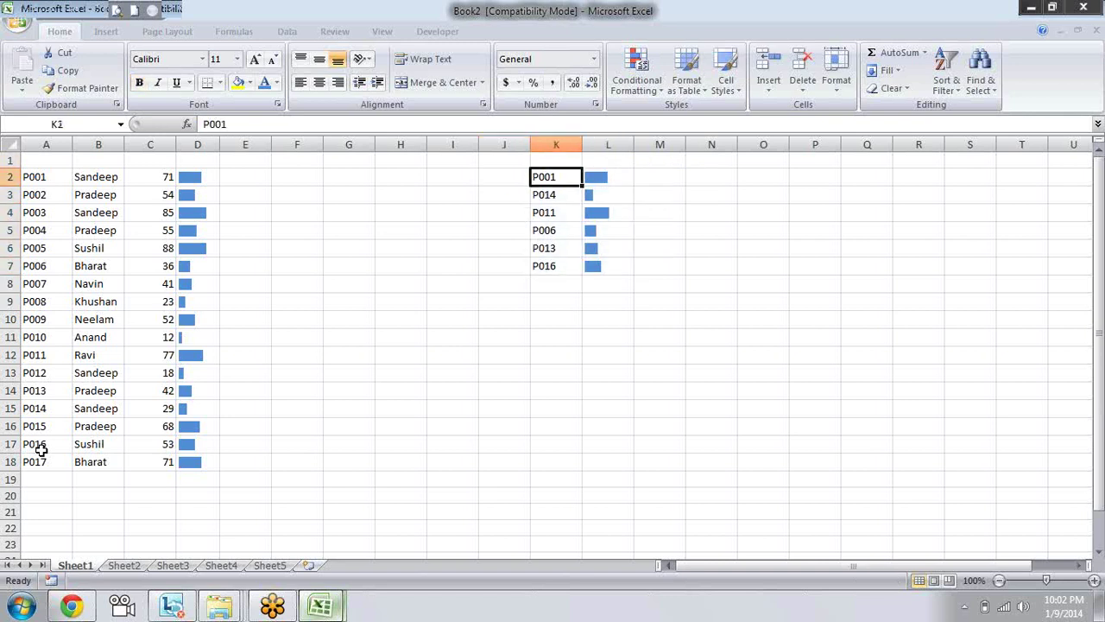
key("shift+Right")
key("shift+Left")
key("Up")
key("Down")
key("ctrl+shift+Down")
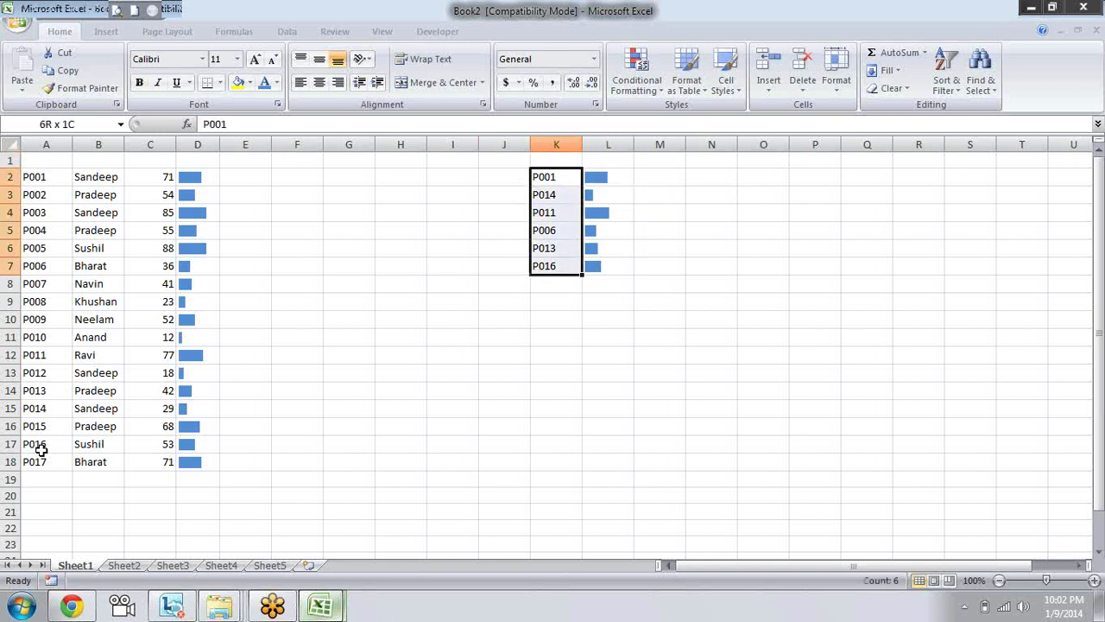
key("Right")
key("Left")
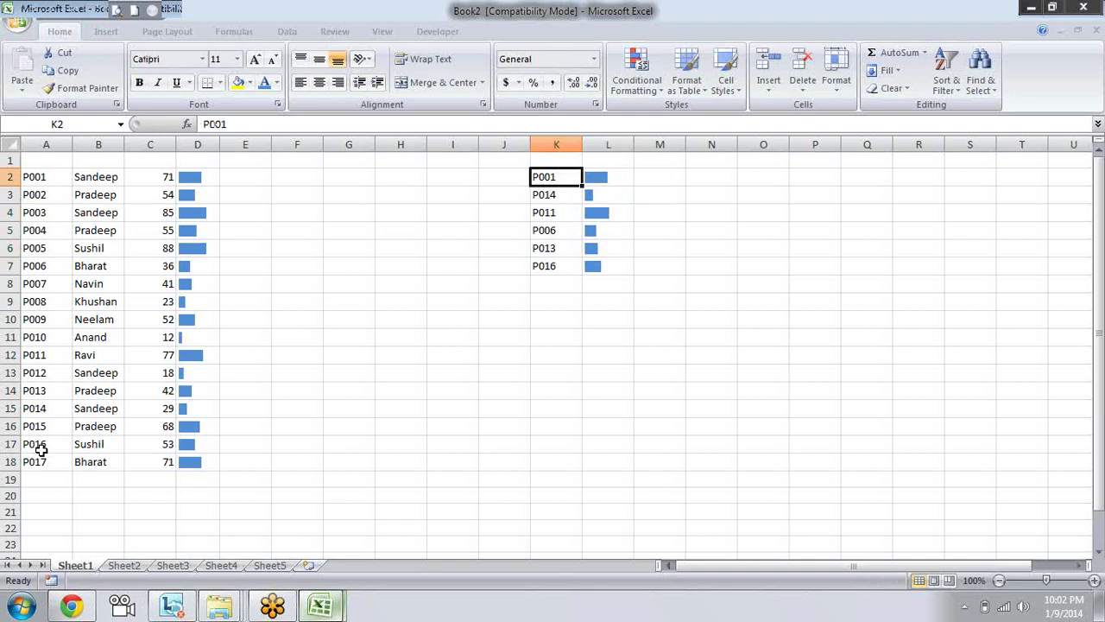
key("Down")
key("Up")
key("ctrl+shift+Down")
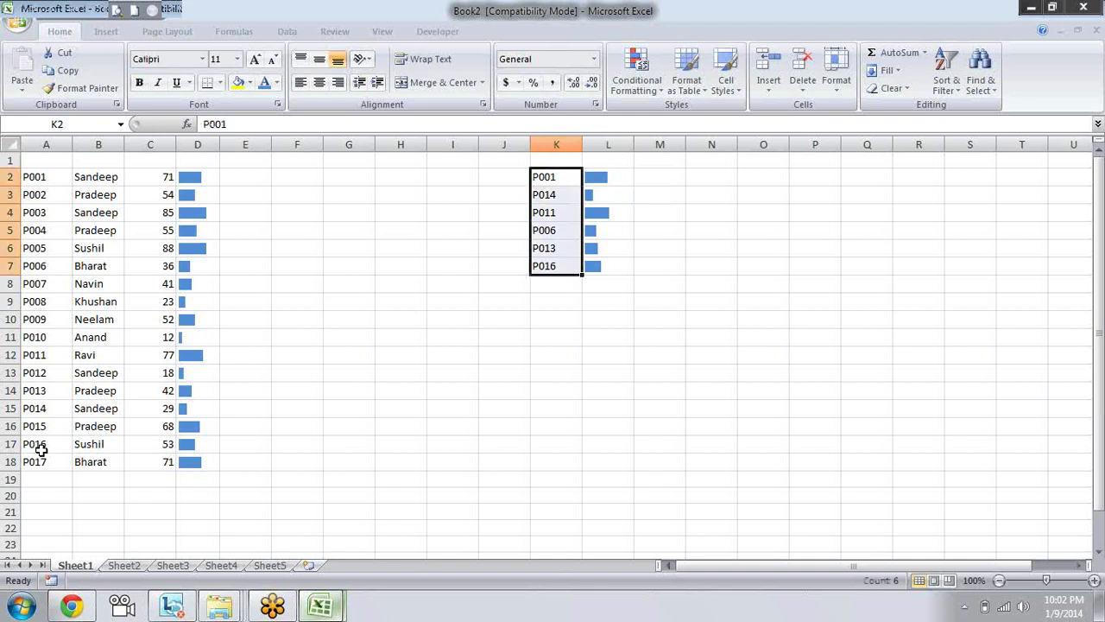
key("ctrl+b")
key("Right")
key("Left")
key("ctrl+shift+Down")
key("ctrl+b")
key("Right")
key("Right")
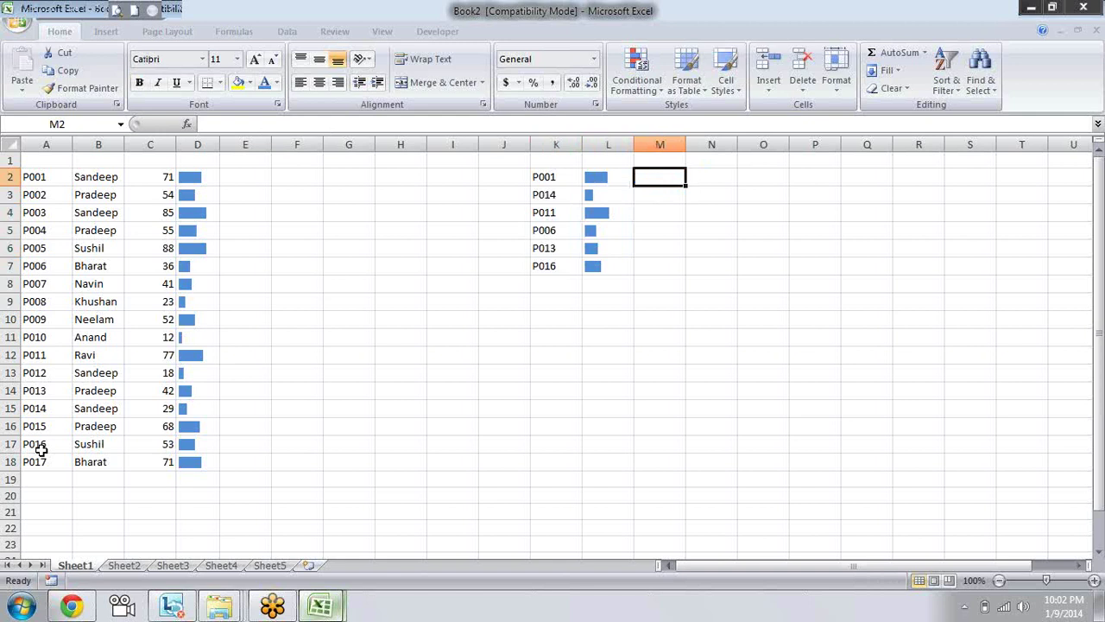
key("Left")
key("Left")
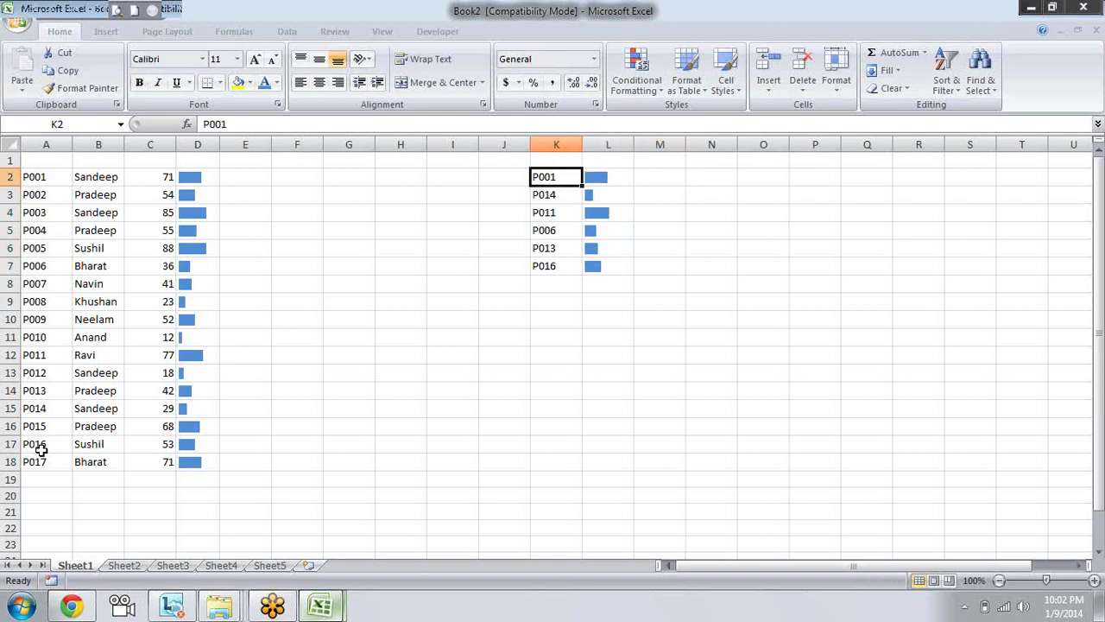
key("ctrl+shift+Down")
key("ctrl+b")
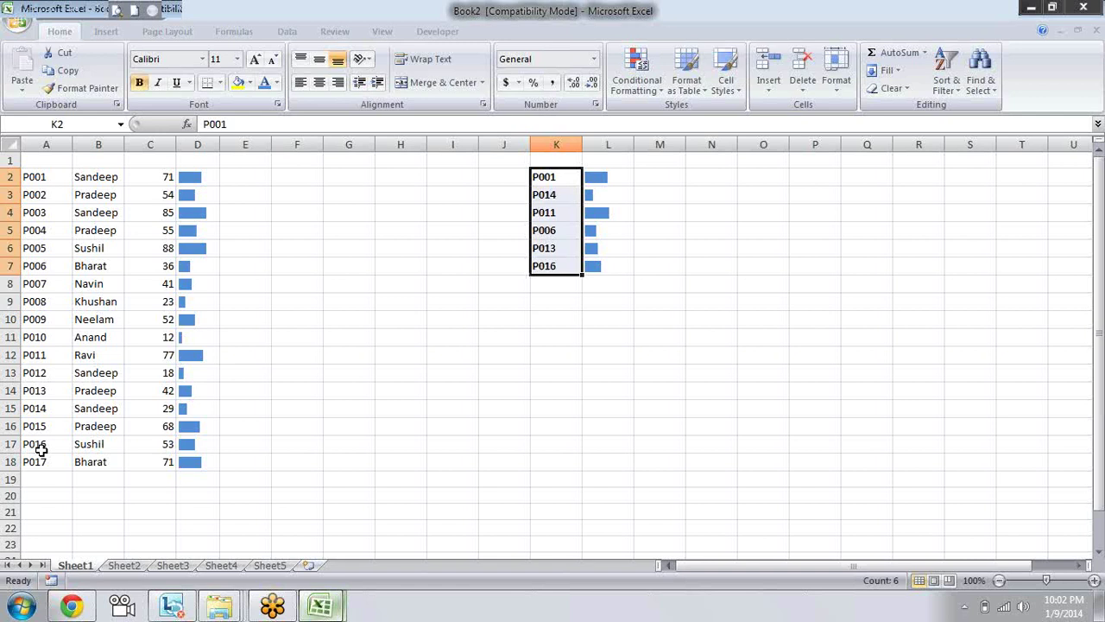
key("Left")
key("Right")
key("ctrl+shift+Down")
key("ctrl+b")
key("Left")
key("Left")
key("Right")
key("Right")
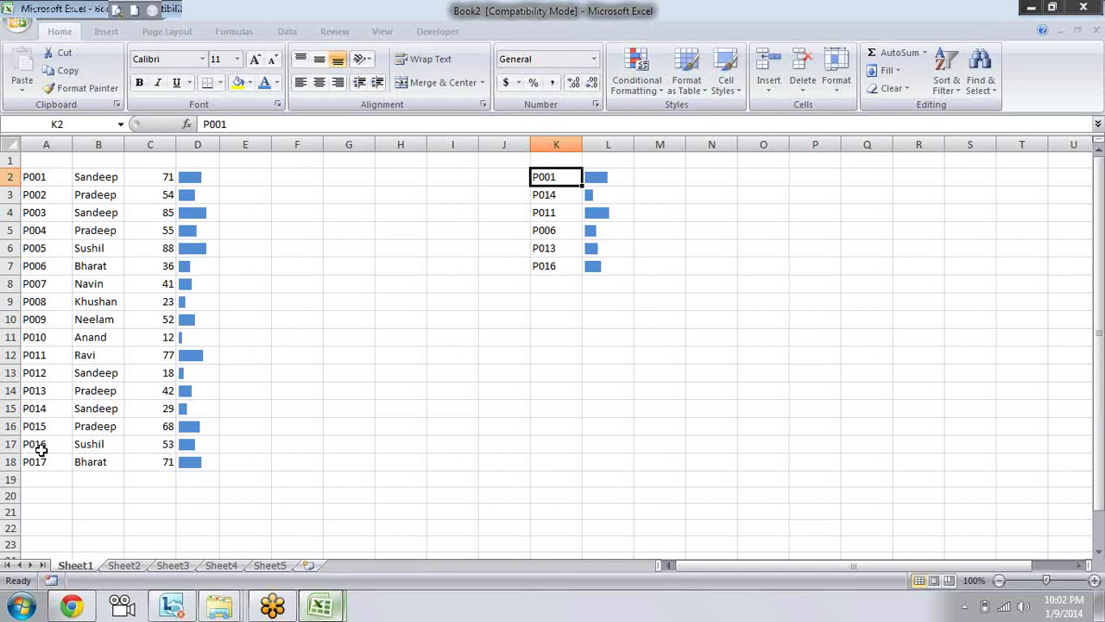
key("Up")
key("Down")
key("ctrl+shift+Down")
key("Right")
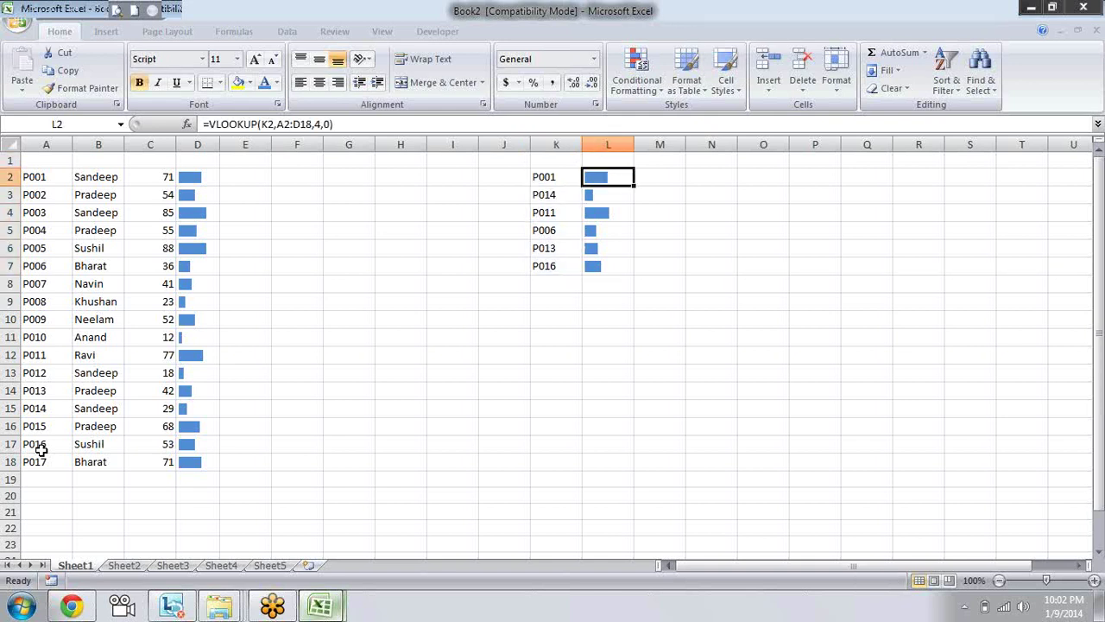
key("Left")
key("Left")
key("Right")
key("Right")
key("Left")
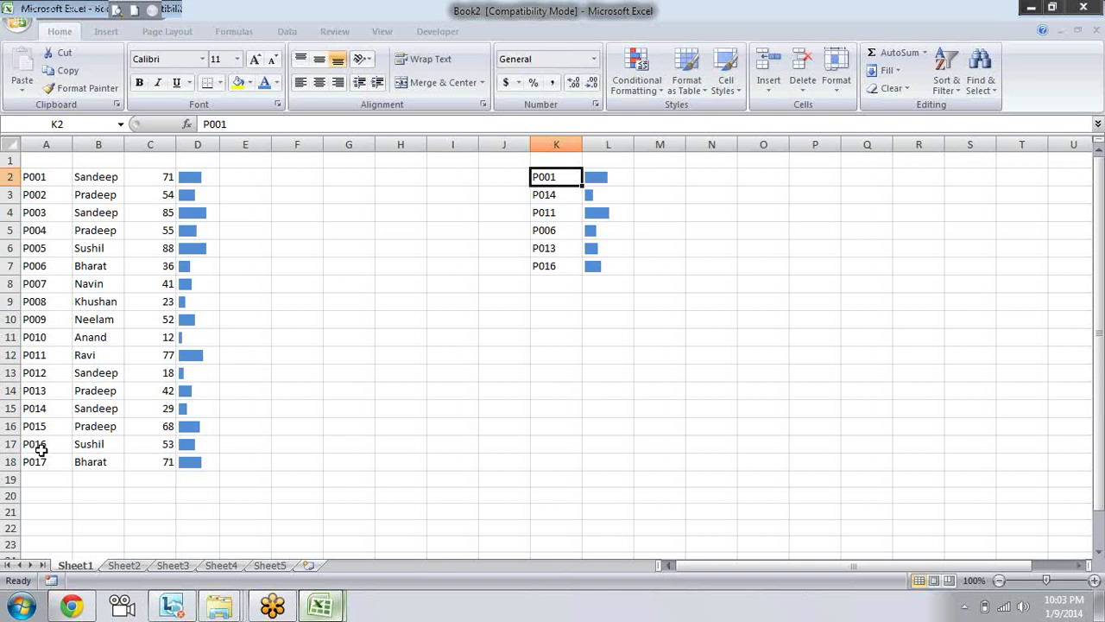
key("Down")
key("Down")
key("Down")
key("Down")
key("Down")
key("Down")
key("Up")
key("Up")
key("Left")
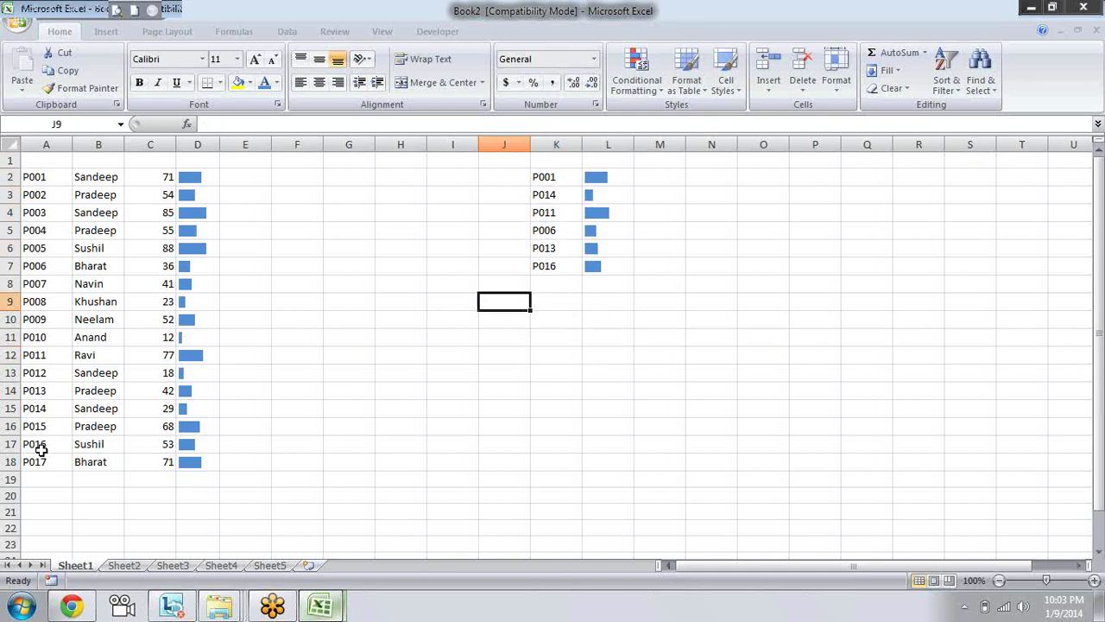
key("Left")
key("Left")
key("Left")
key("Left")
key("Right")
key("Right")
key("Right")
key("shift+Right")
key("shift+Right")
key("shift+Right")
key("shift+Right")
key("Down")
key("Up")
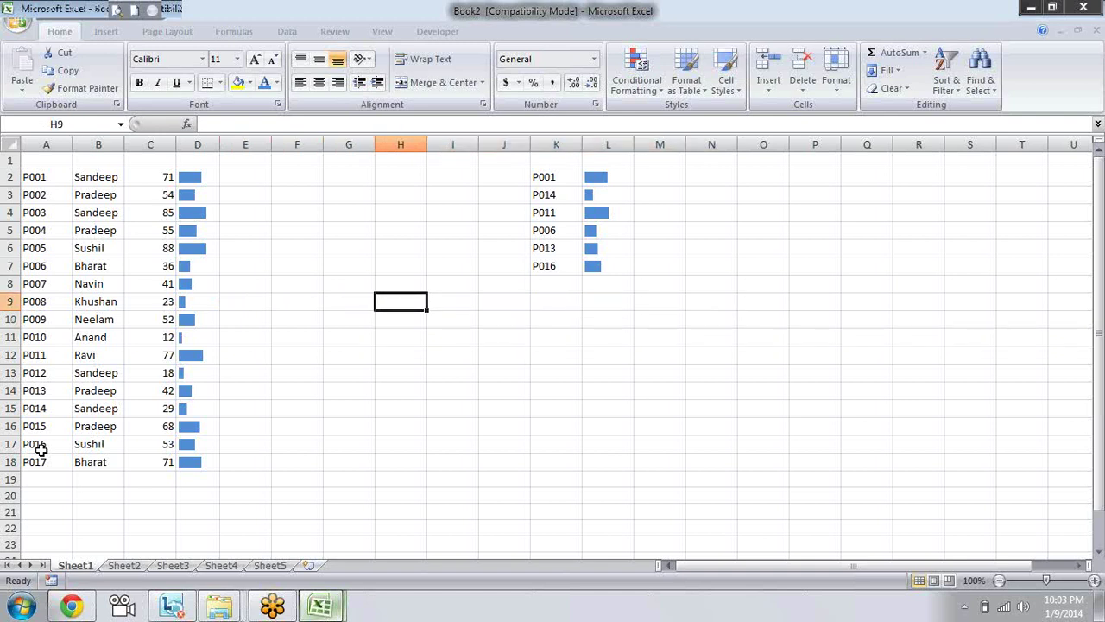